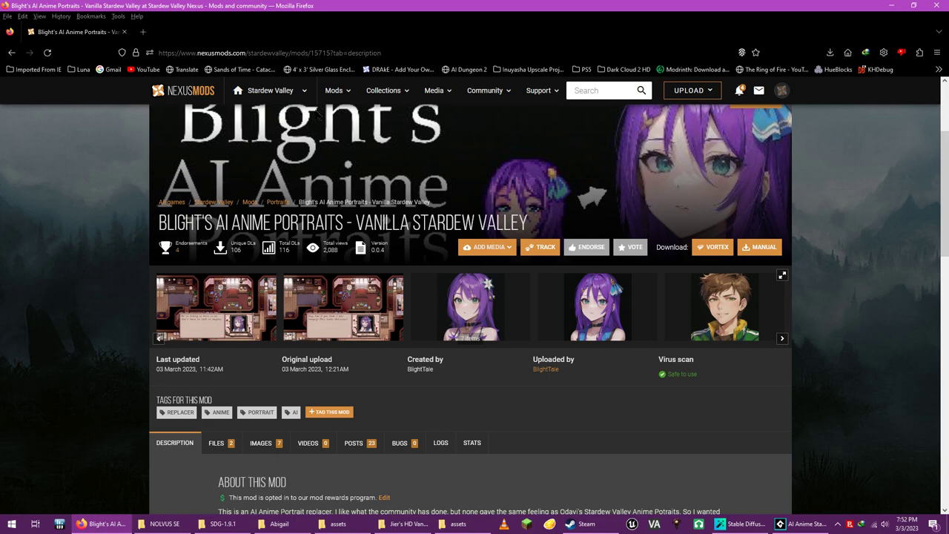
Search the Stardew Valley mods for "npc" and open the "Always Raining in the Valley - Custom NPCs for East Scarp" result.
left_click(607, 91)
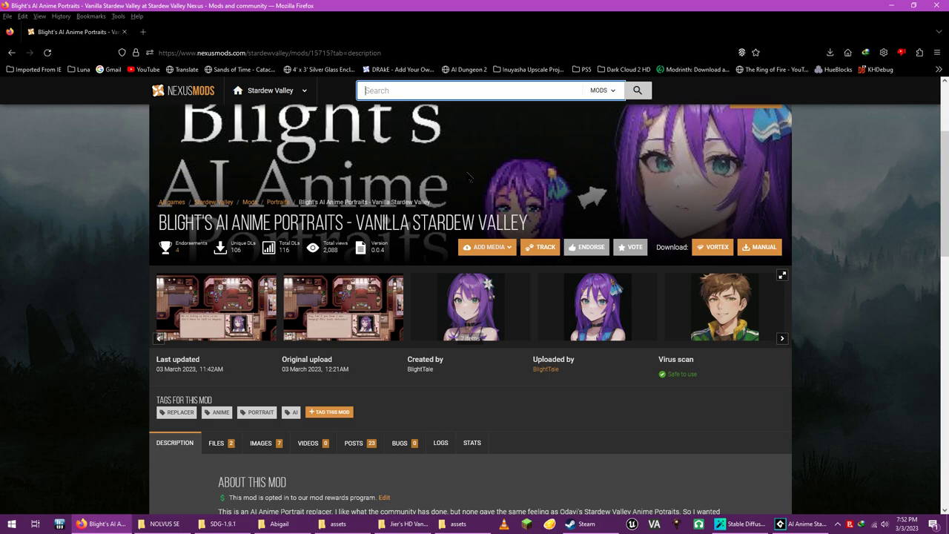
type("n")
scroll(493, 178, "down", 2)
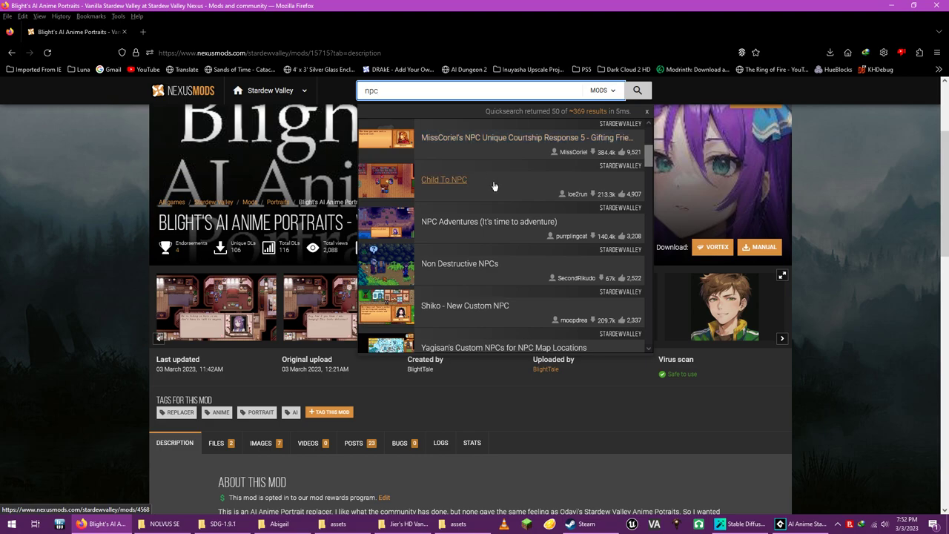
scroll(495, 186, "down", 4)
scroll(491, 185, "down", 5)
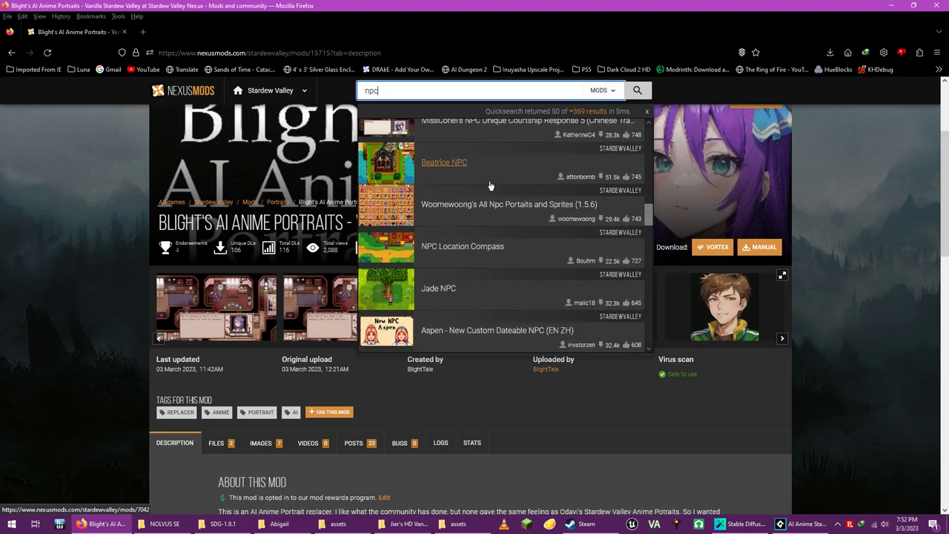
scroll(490, 185, "down", 6)
scroll(491, 185, "down", 2)
scroll(490, 186, "down", 4)
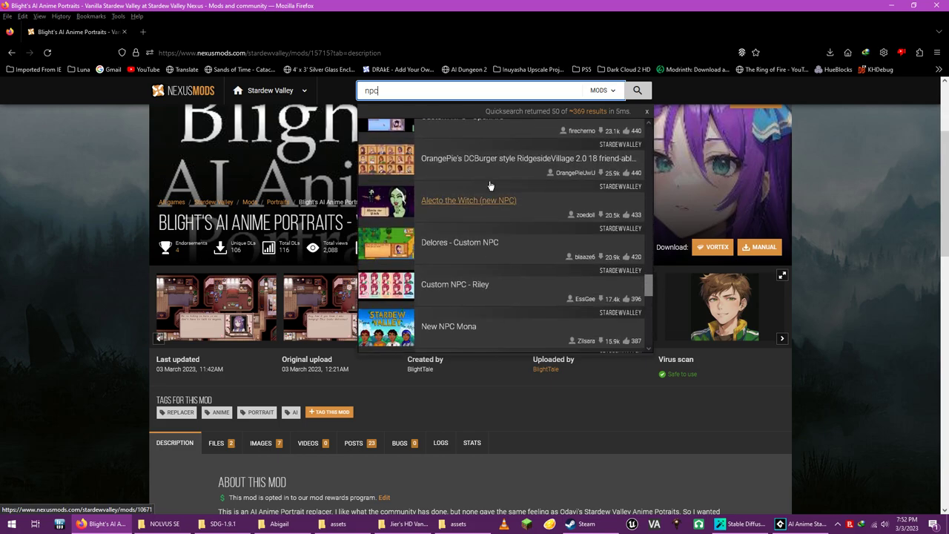
scroll(490, 185, "down", 4)
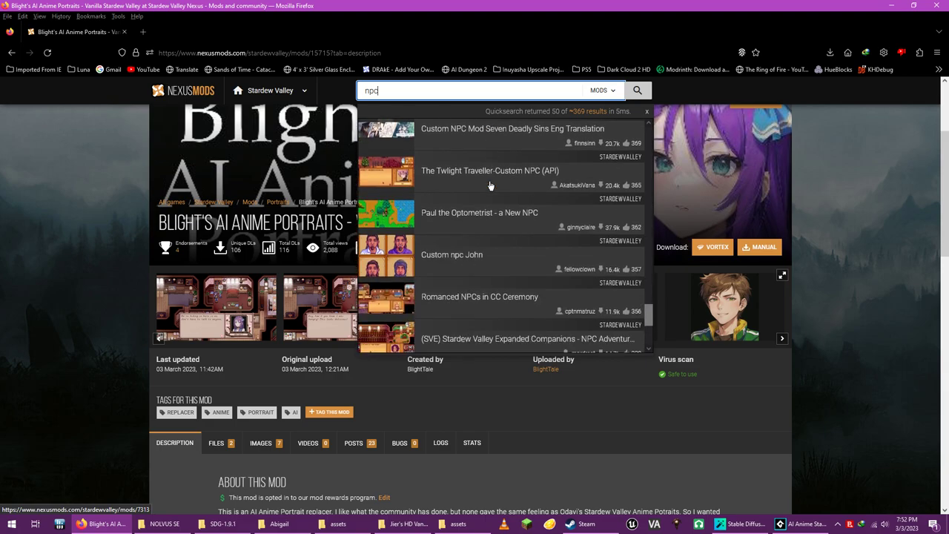
scroll(490, 186, "down", 1)
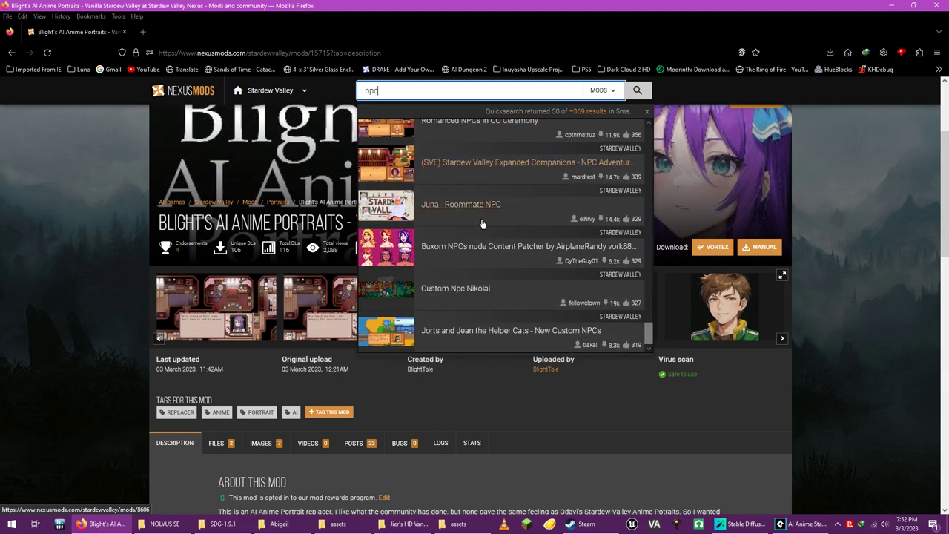
scroll(482, 223, "up", 6)
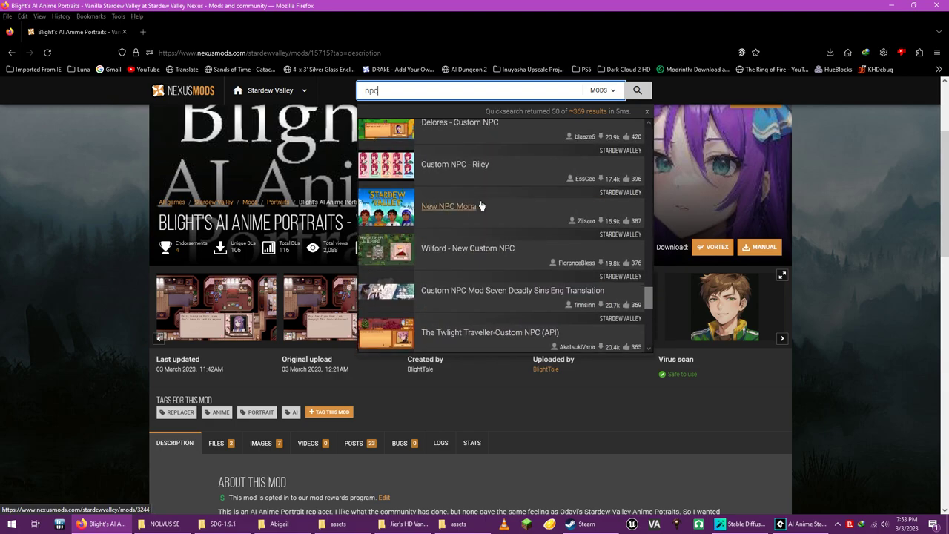
scroll(474, 213, "up", 8)
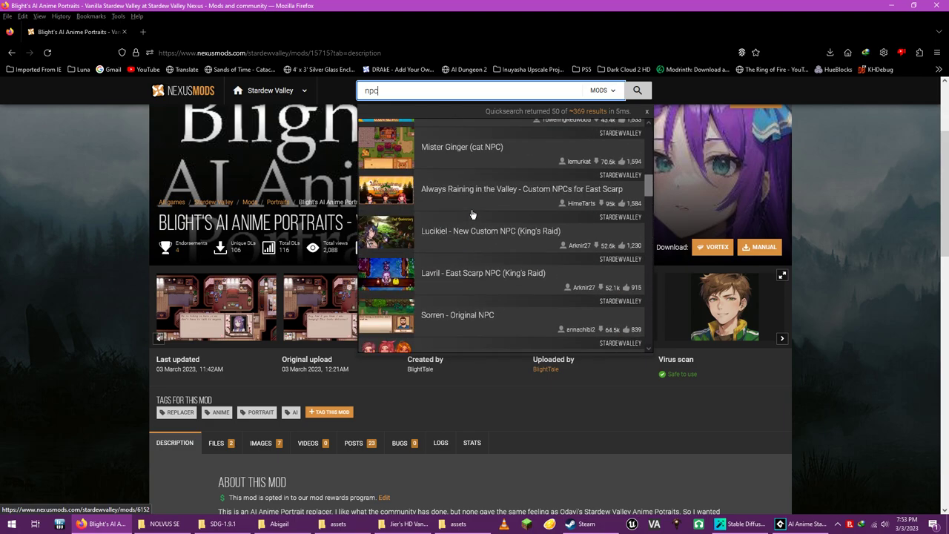
scroll(469, 222, "down", 4)
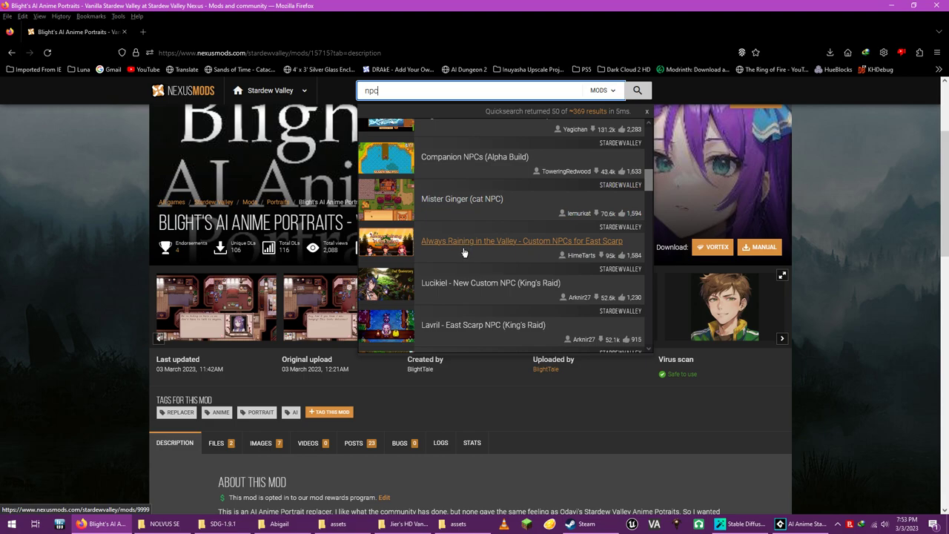
left_click(463, 250)
Examine the mod's list of Nexus requirements on its description page and collapse it again.
scroll(463, 251, "down", 4)
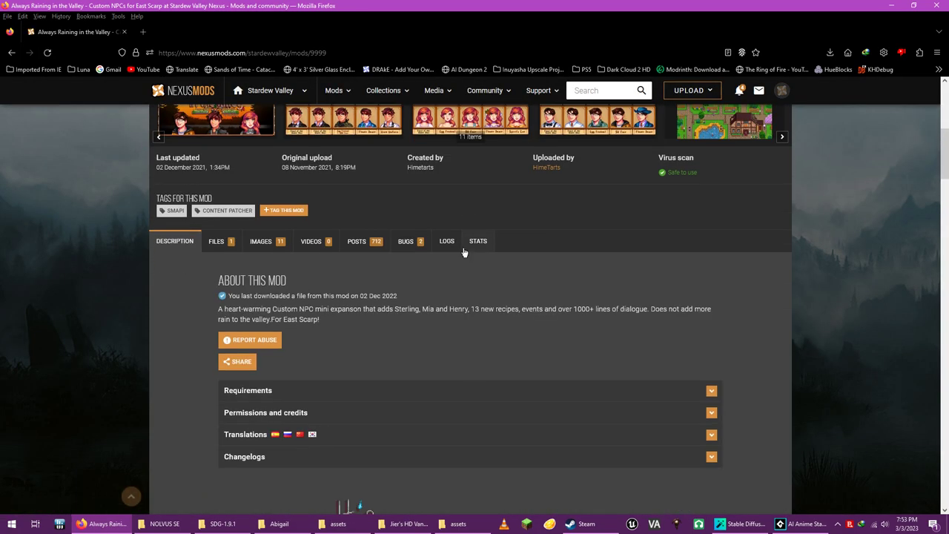
left_click(309, 390)
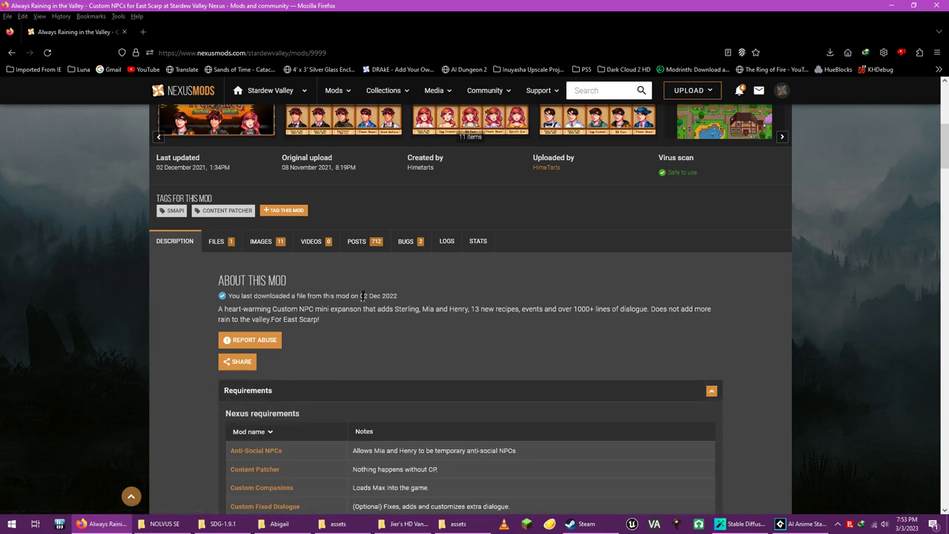
scroll(362, 297, "down", 2)
left_click(357, 239)
scroll(358, 249, "up", 1)
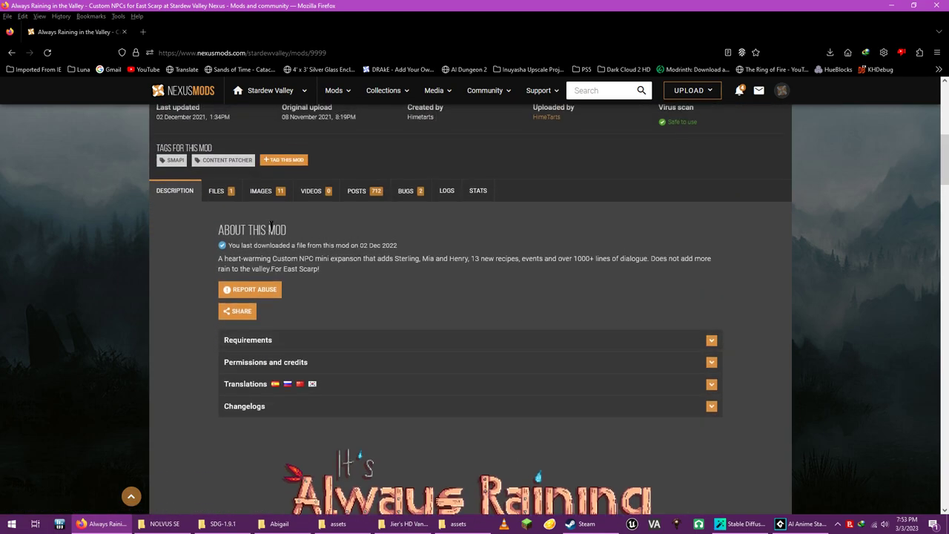
Request a manual download of the main Always Raining in the Valley 1.0.3 file using the free slow download.
left_click(224, 193)
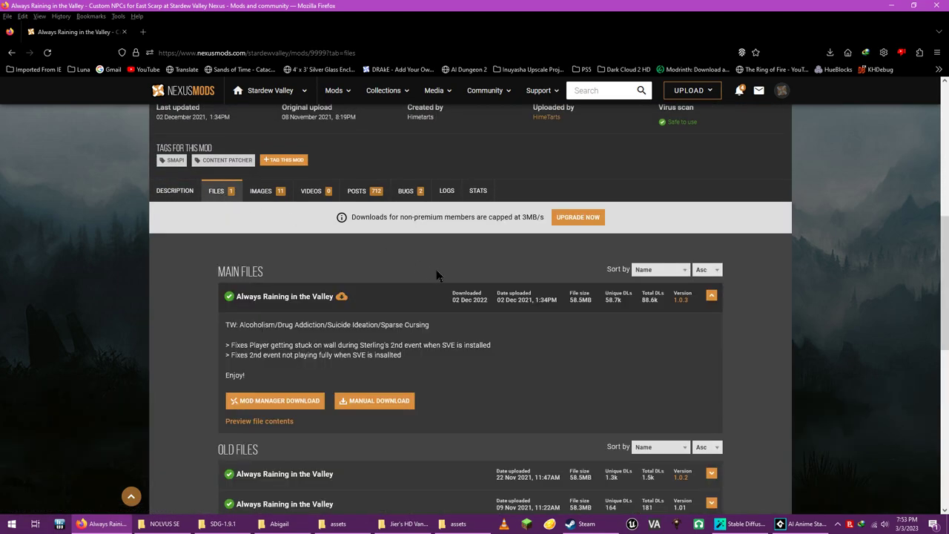
scroll(436, 276, "down", 1)
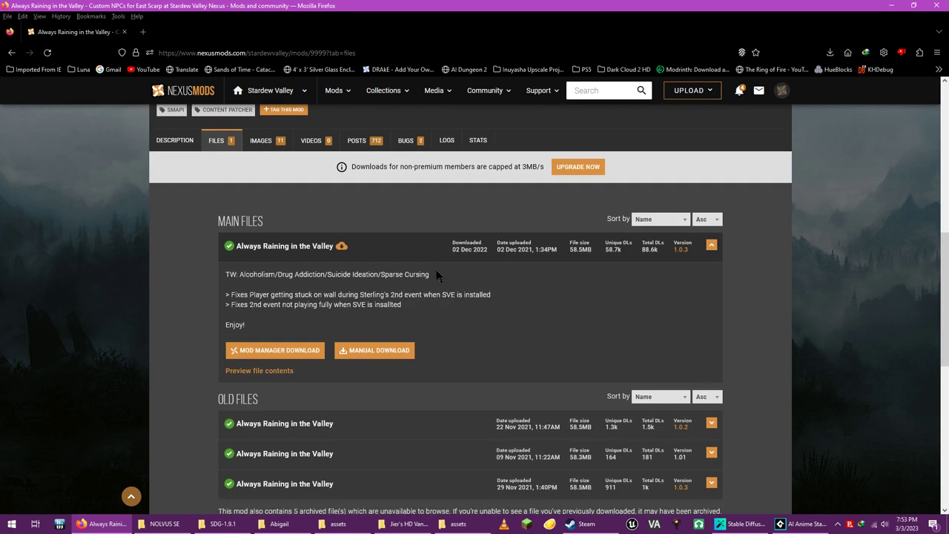
left_click(382, 348)
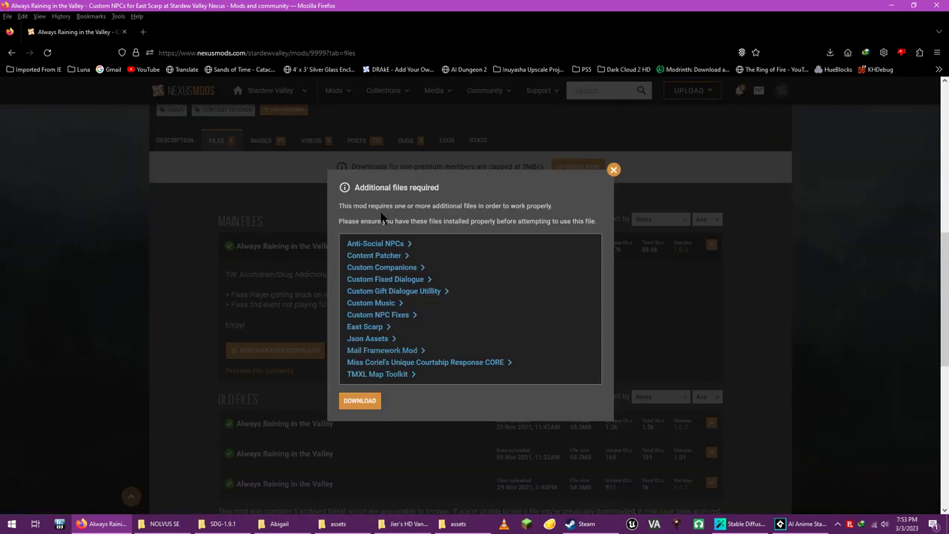
left_click(356, 403)
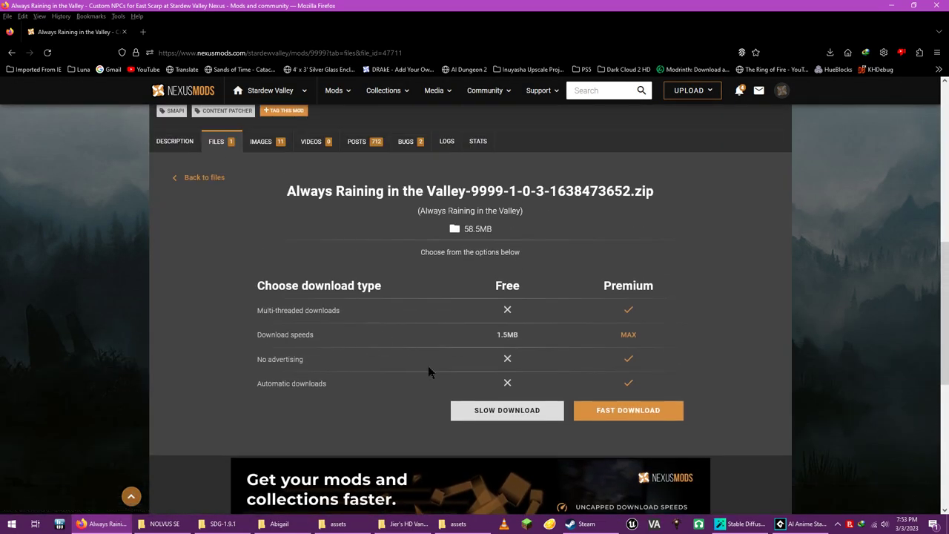
left_click(477, 415)
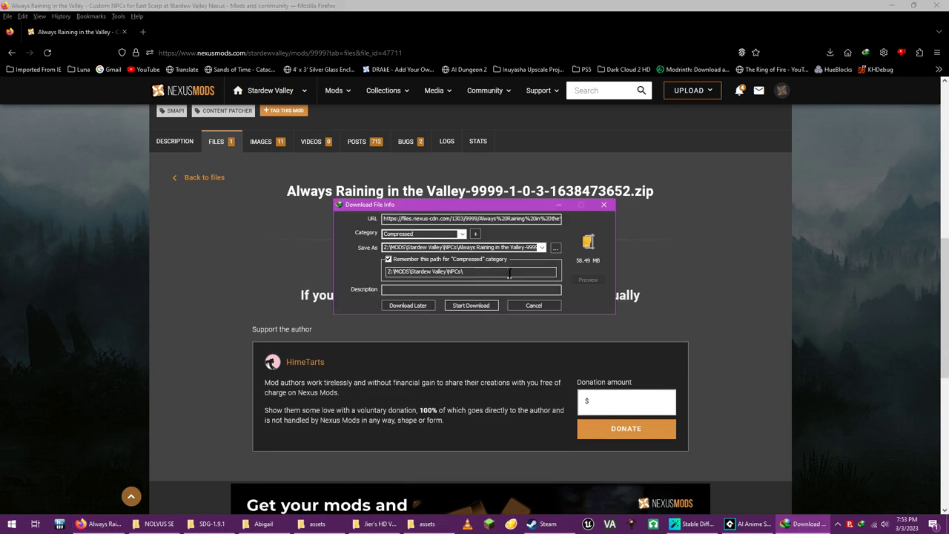
Browse for the download's save location and create a folder named "Your downloaded mod here" inside NPCs.
left_click(557, 247)
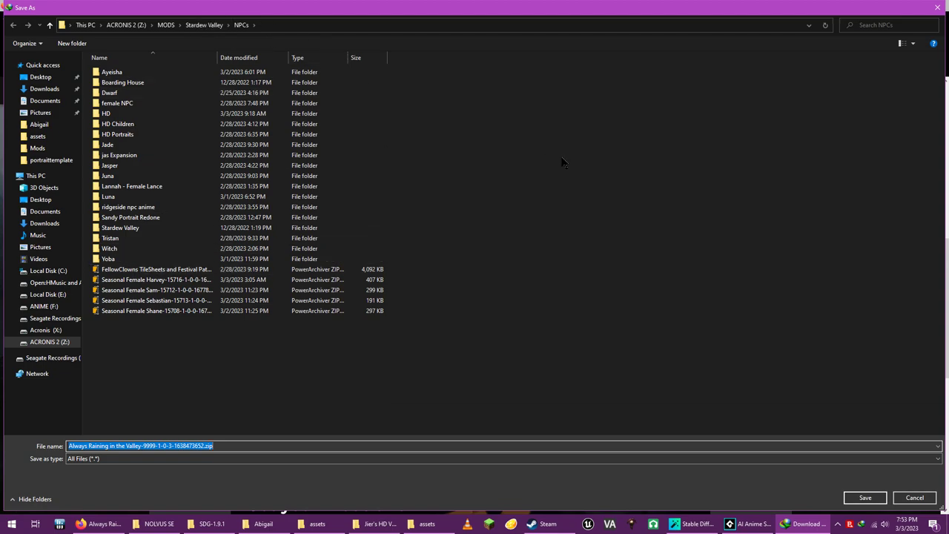
right_click(563, 198)
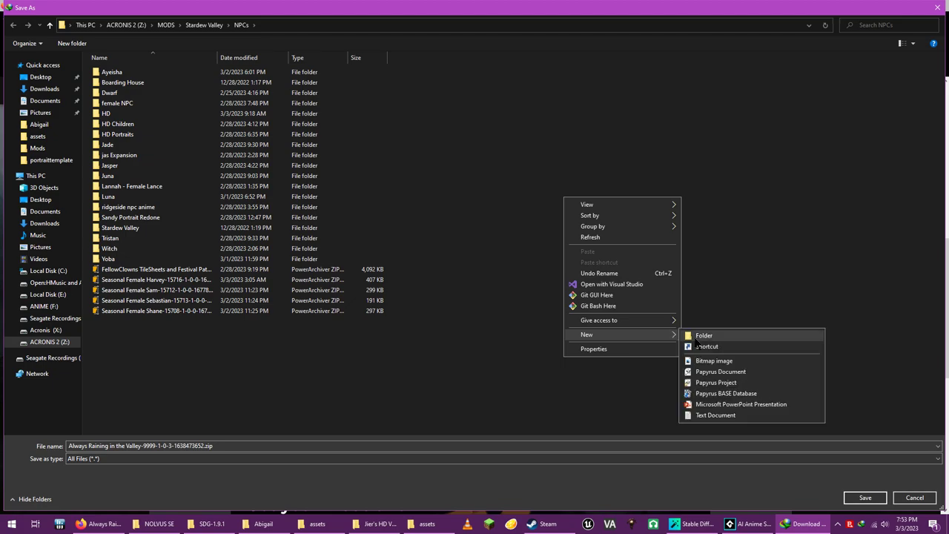
left_click(697, 335)
type("Your mod")
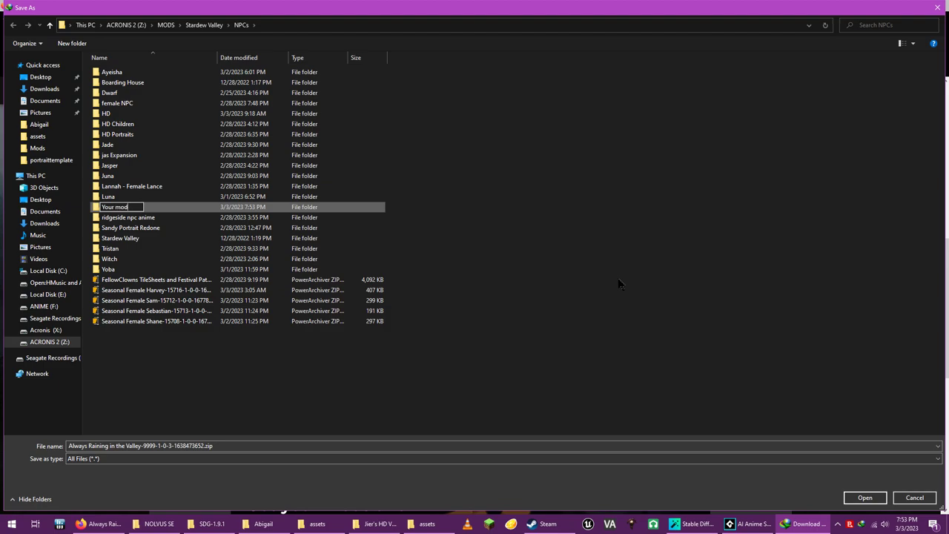
key("BackSpace")
key("BackSpace")
key("BackSpace")
type("downloaded mod here")
key("Return")
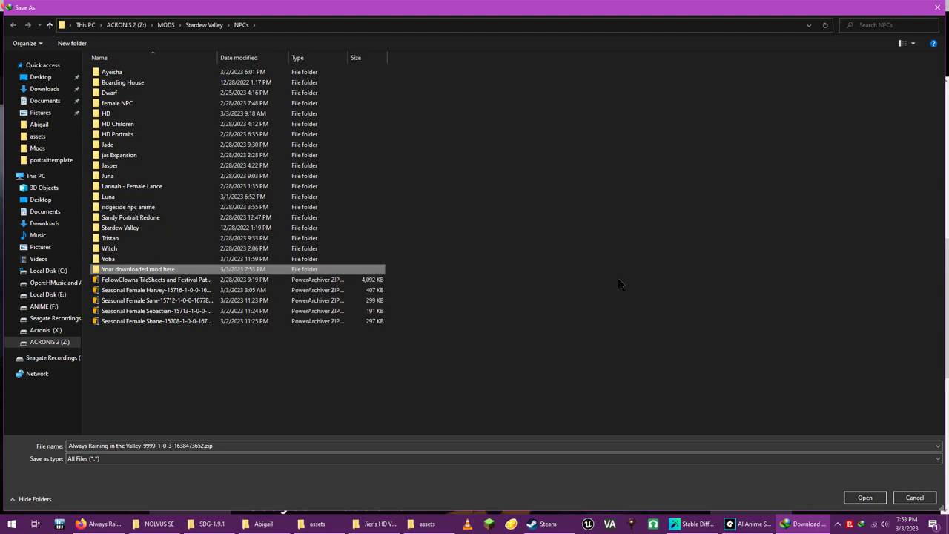
Save the zip into the "Your downloaded mod here" folder and start the download.
key("Return")
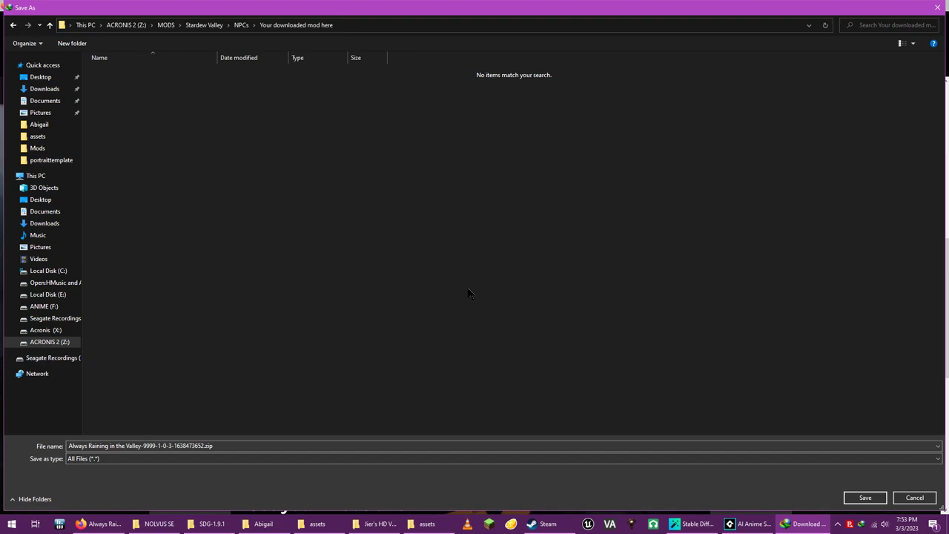
left_click(865, 497)
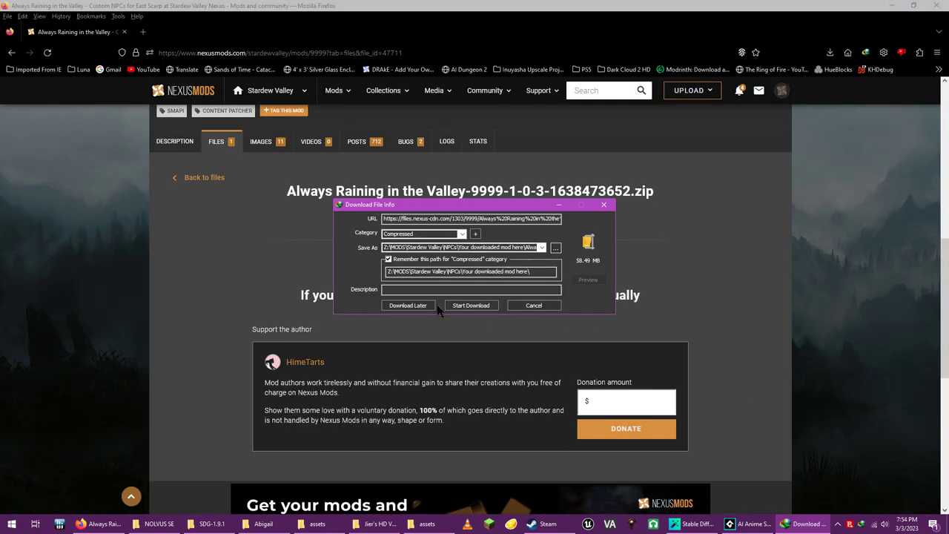
left_click(463, 309)
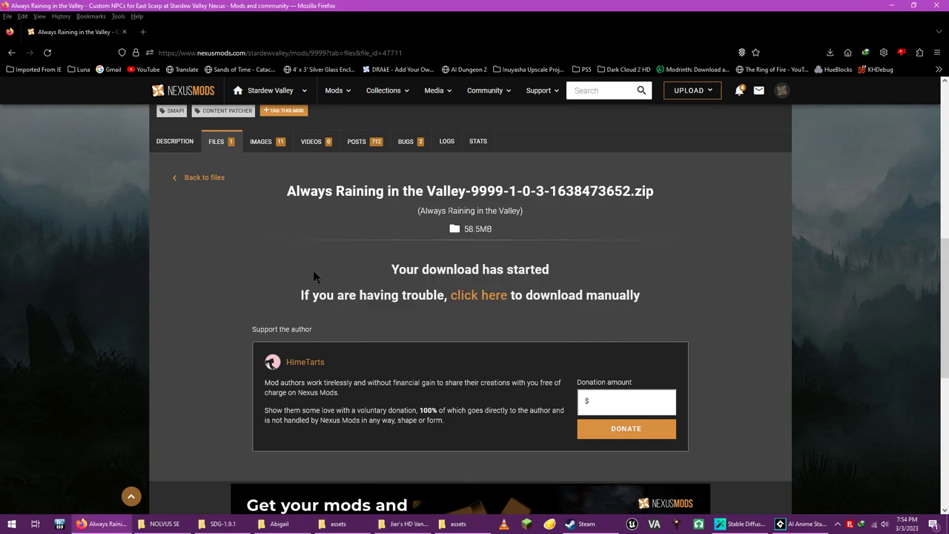
Switch to the File Explorer assets window and open the MODS folder on the ACRONIS 2 (Z:) drive.
left_click(457, 524)
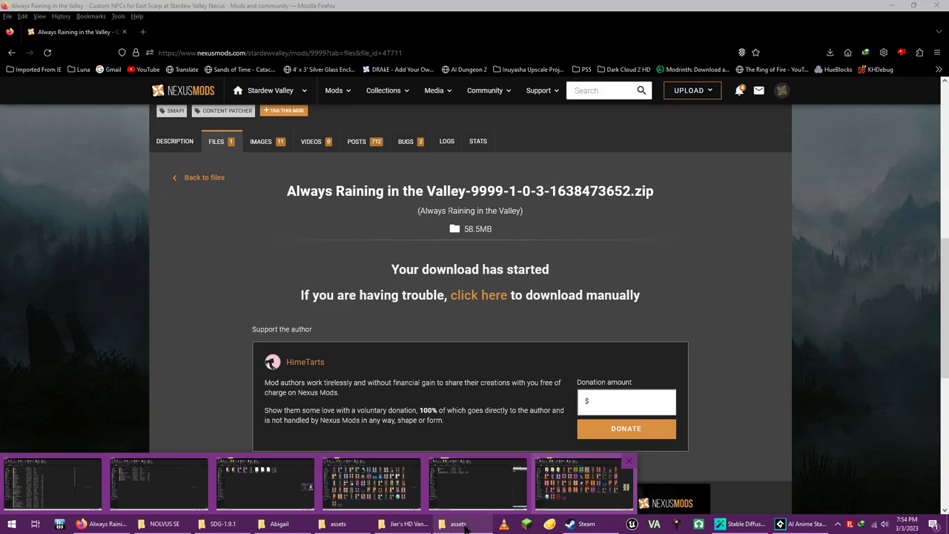
left_click(472, 526)
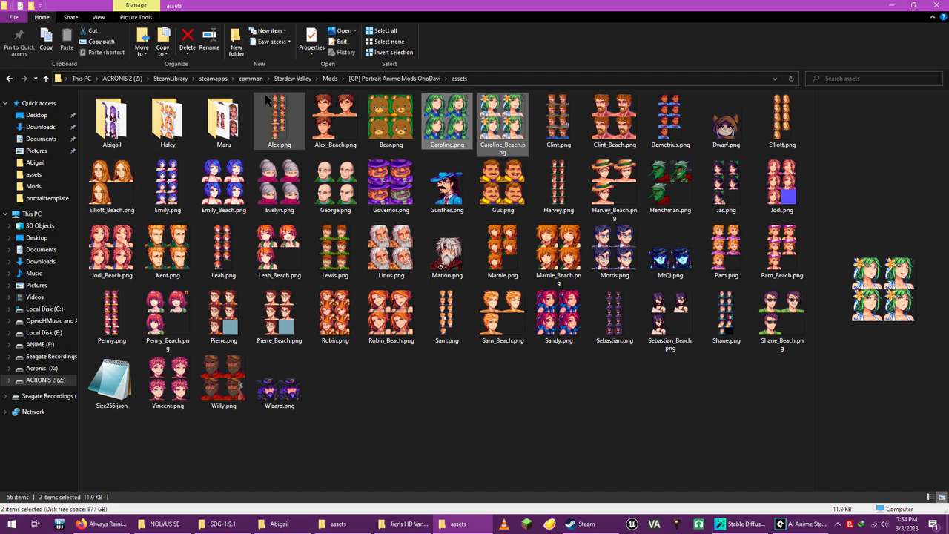
left_click(123, 79)
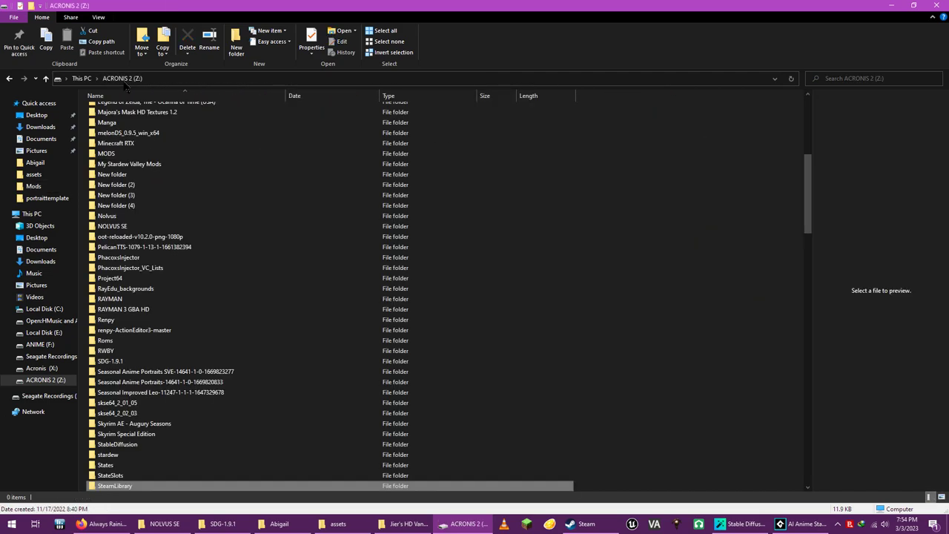
scroll(207, 341, "down", 2)
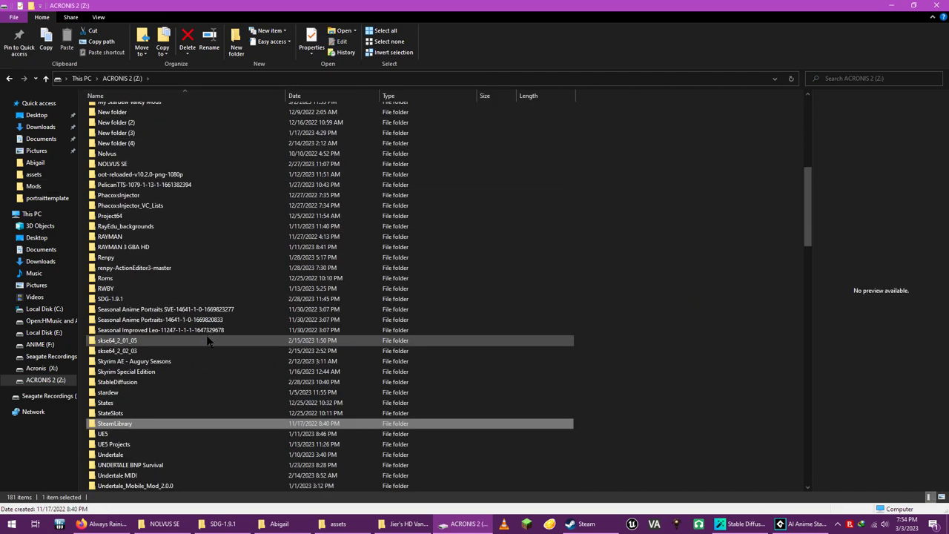
scroll(208, 340, "down", 2)
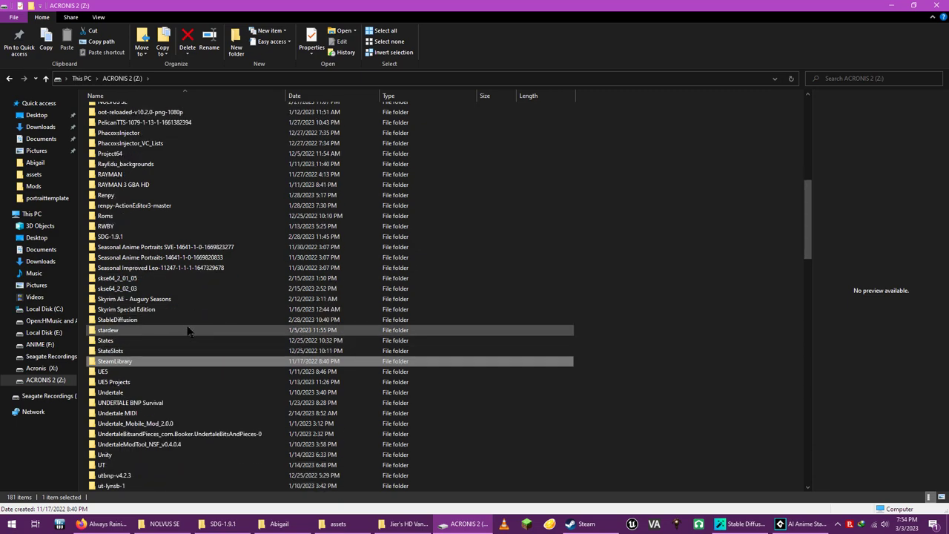
scroll(178, 239, "up", 2)
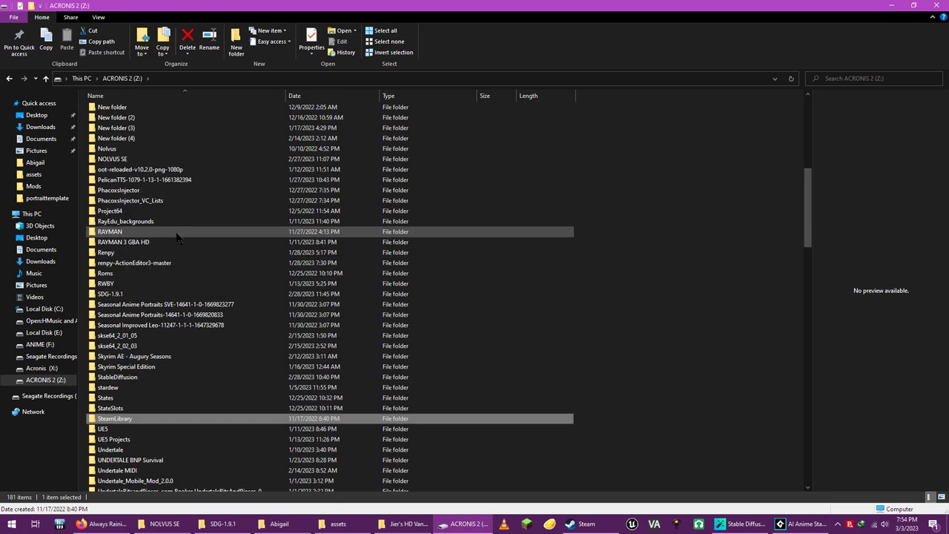
scroll(174, 126, "up", 4)
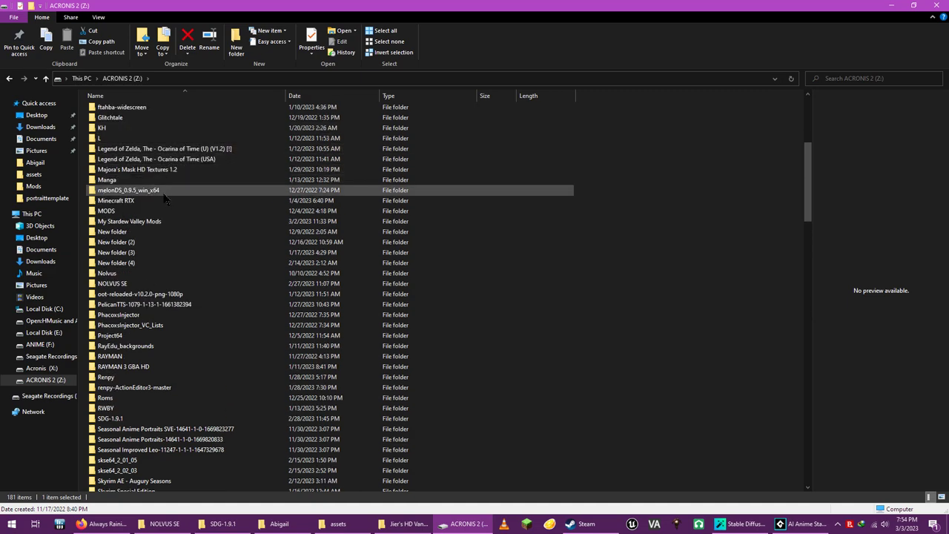
scroll(165, 193, "down", 5)
scroll(165, 214, "up", 3)
double_click(174, 154)
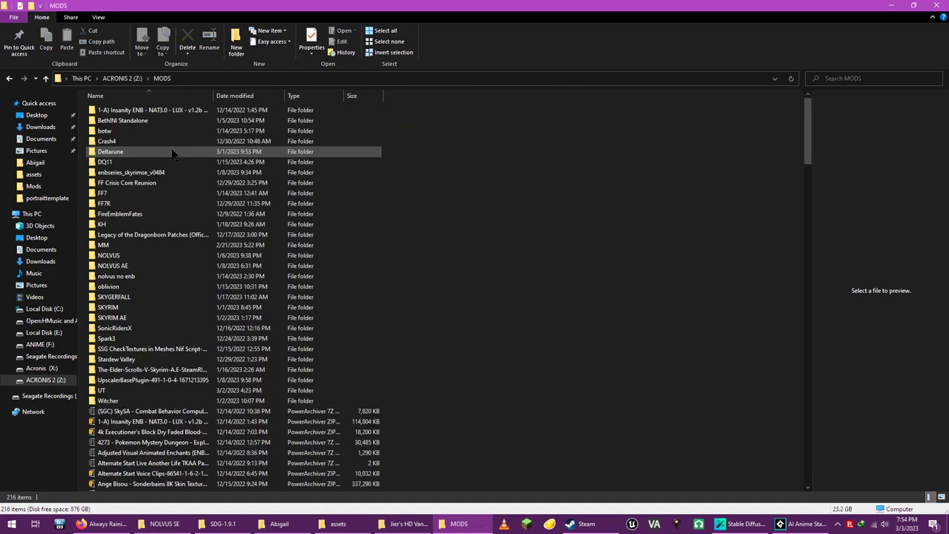
Open the "Your downloaded mod here" folder under Stardew Valley, NPCs.
double_click(139, 362)
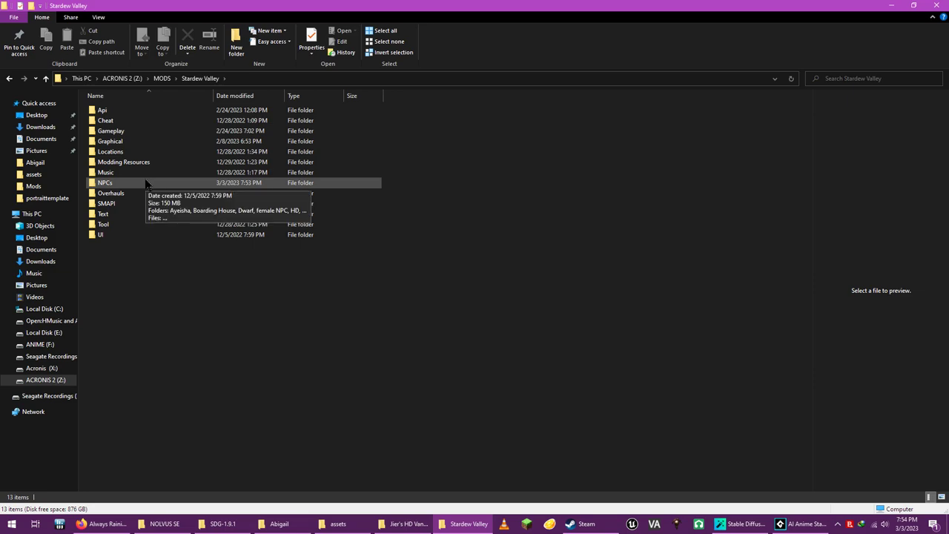
double_click(146, 183)
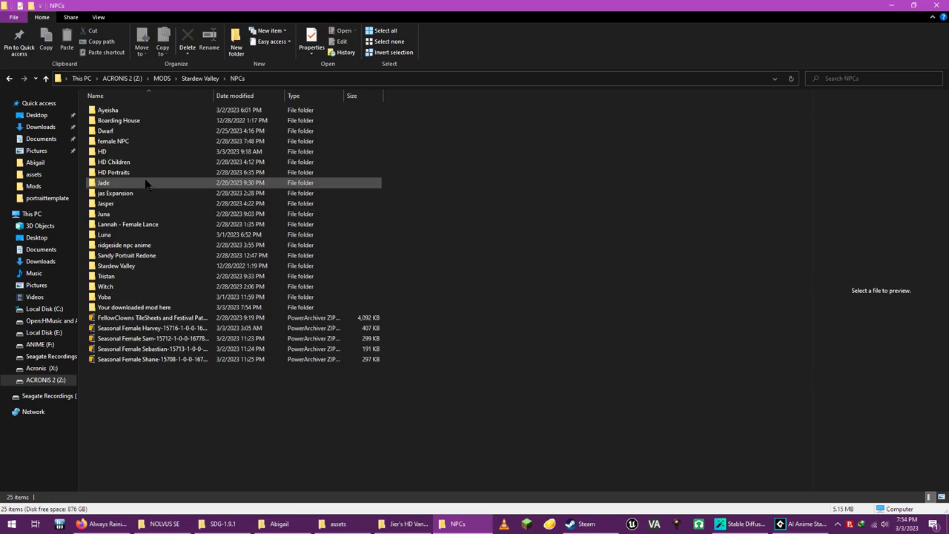
left_click(138, 308)
double_click(138, 308)
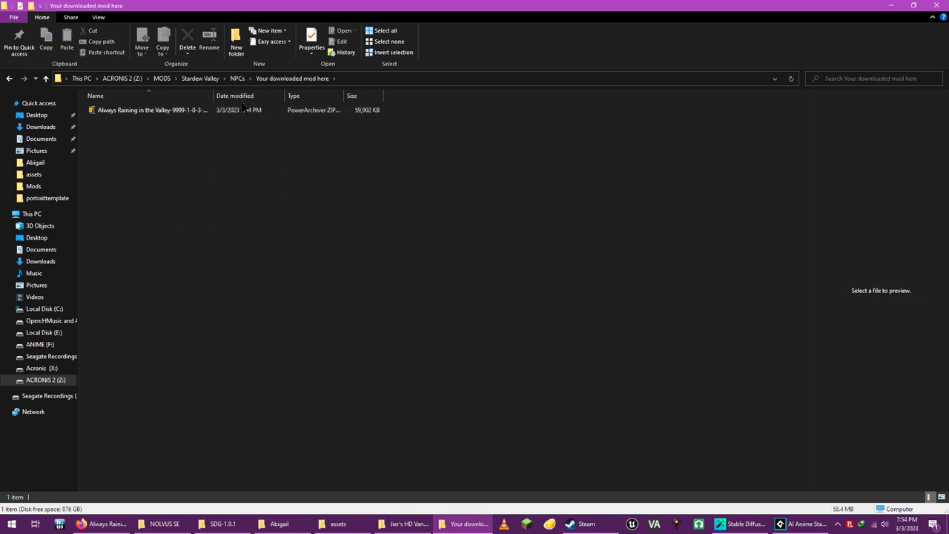
Extract the Always Raining in the Valley zip in place and open the extracted Always Raining in the Valley folder.
right_click(175, 112)
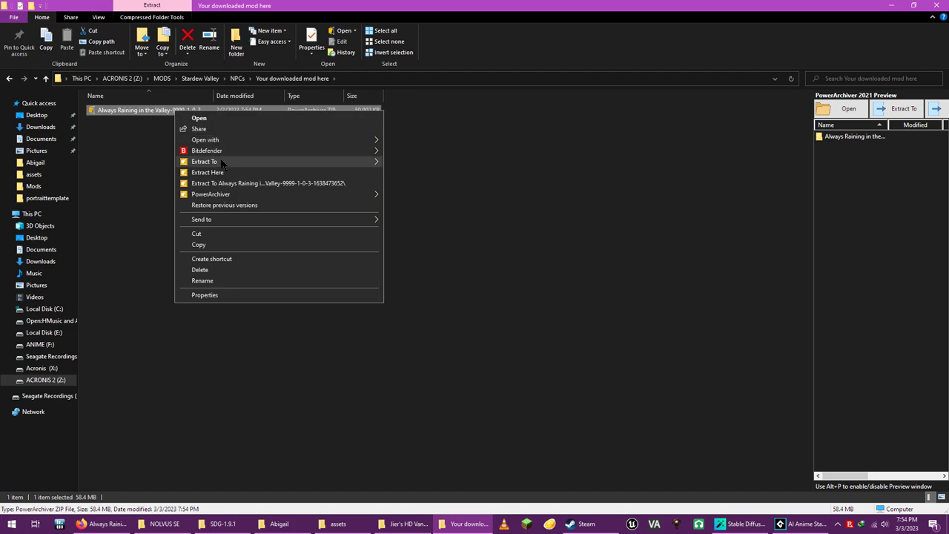
left_click(227, 177)
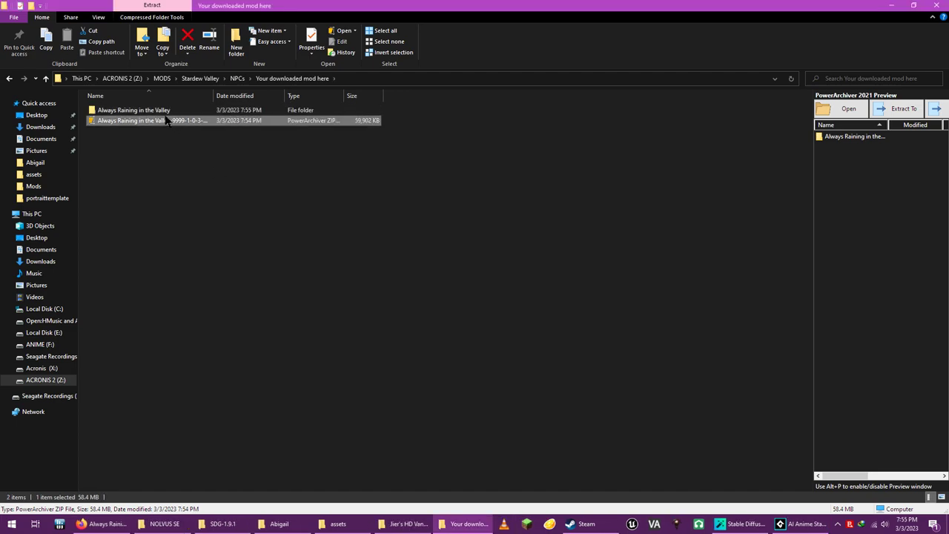
double_click(163, 111)
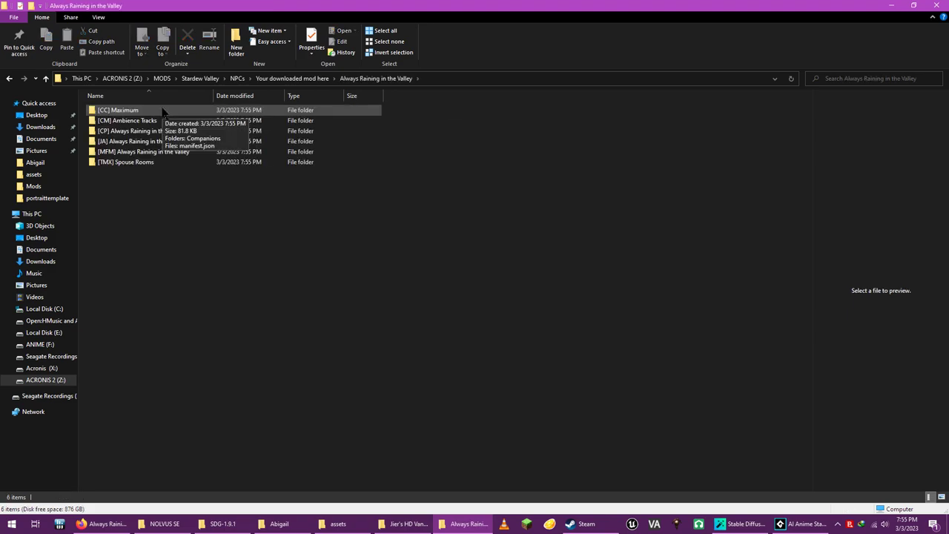
Open the Portraits folder inside the assets of [CP] Always Raining in the Valley.
double_click(170, 134)
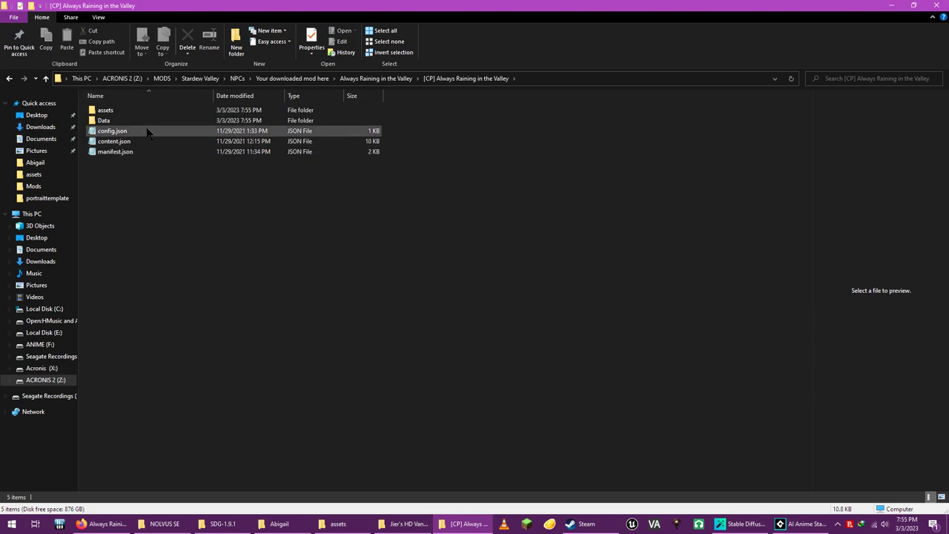
double_click(148, 110)
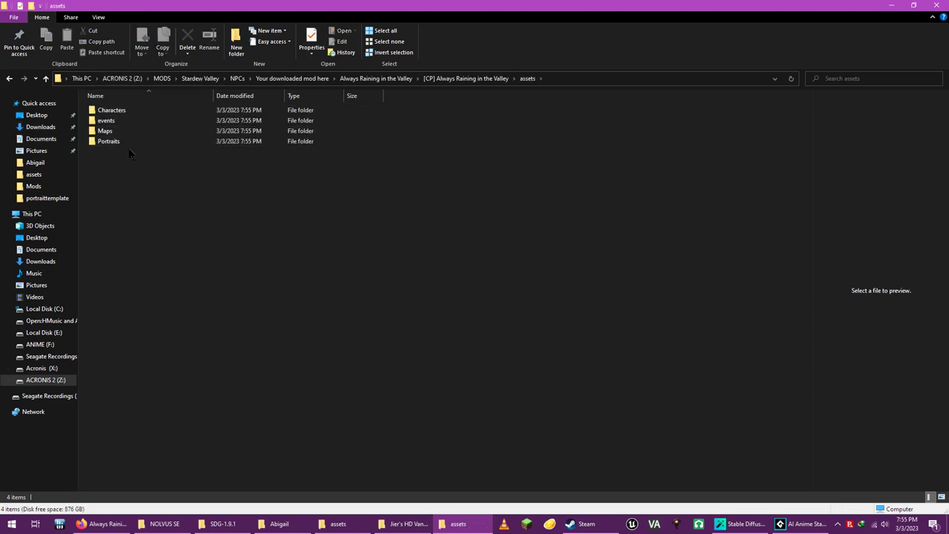
double_click(128, 142)
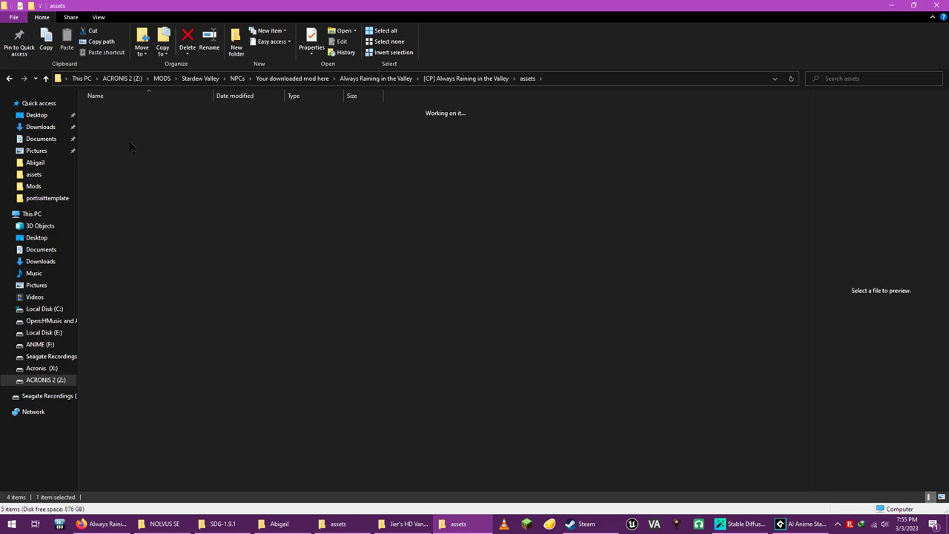
Preview the Shane_HappyDrunk.png and ShaneDrunkEyes.png portrait sheets.
left_click(130, 141)
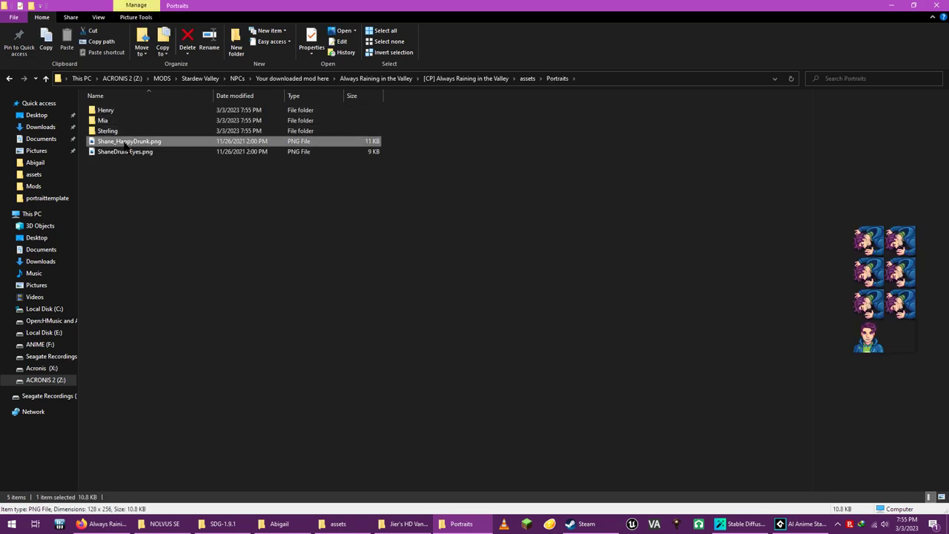
left_click(126, 152)
left_click(128, 143)
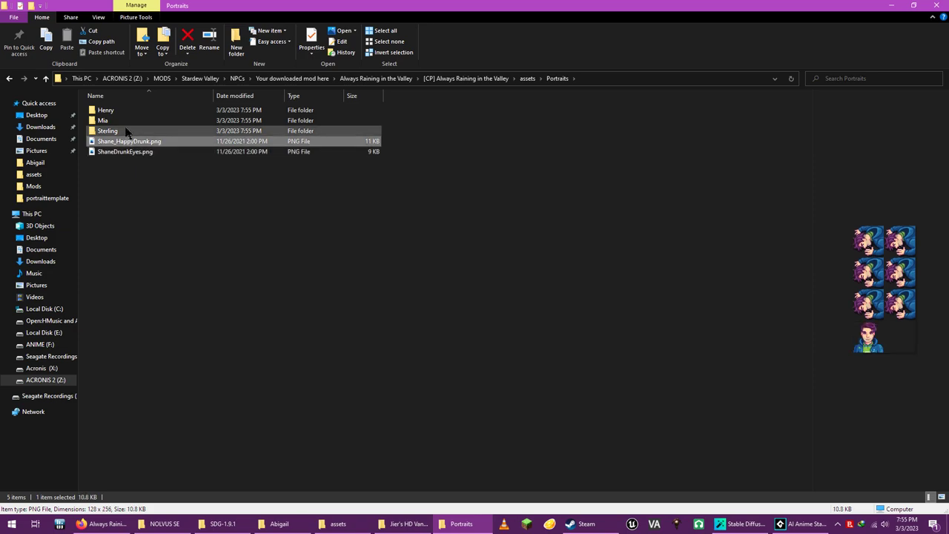
Open the Sterling folder and preview his fall, spring, beach and flower dance portrait sheets.
double_click(127, 132)
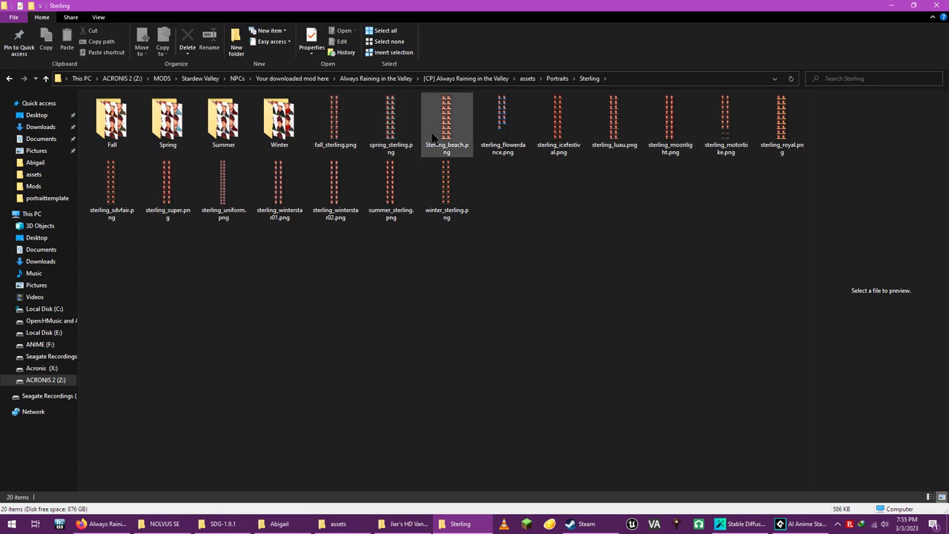
left_click(324, 136)
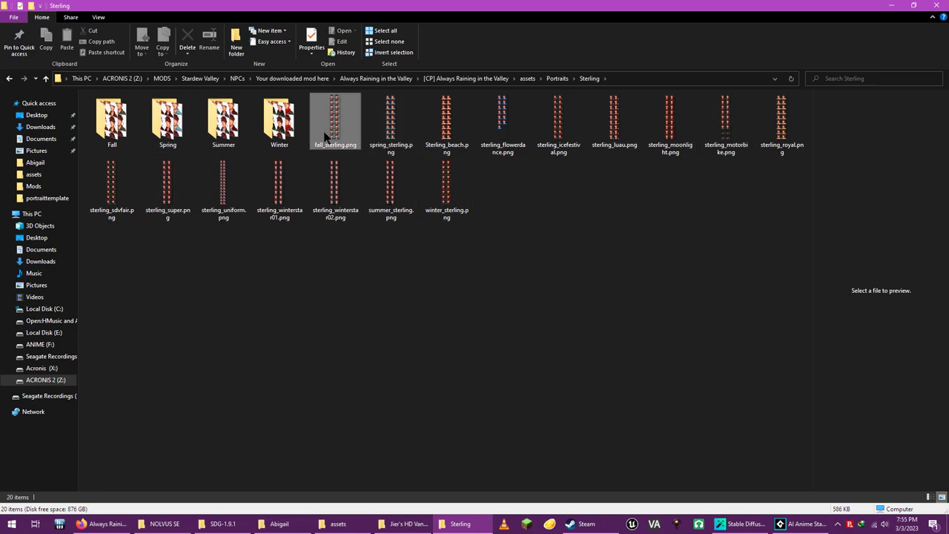
left_click(383, 131)
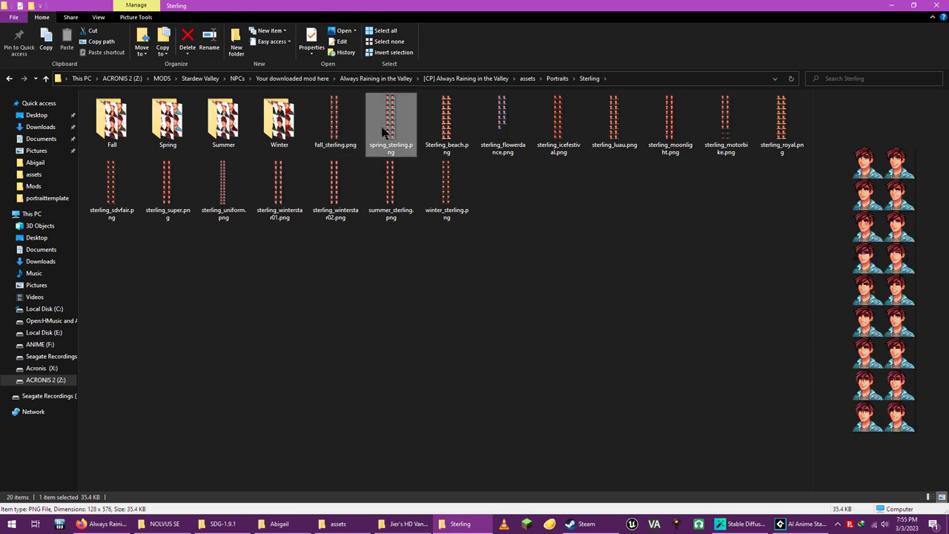
left_click(445, 126)
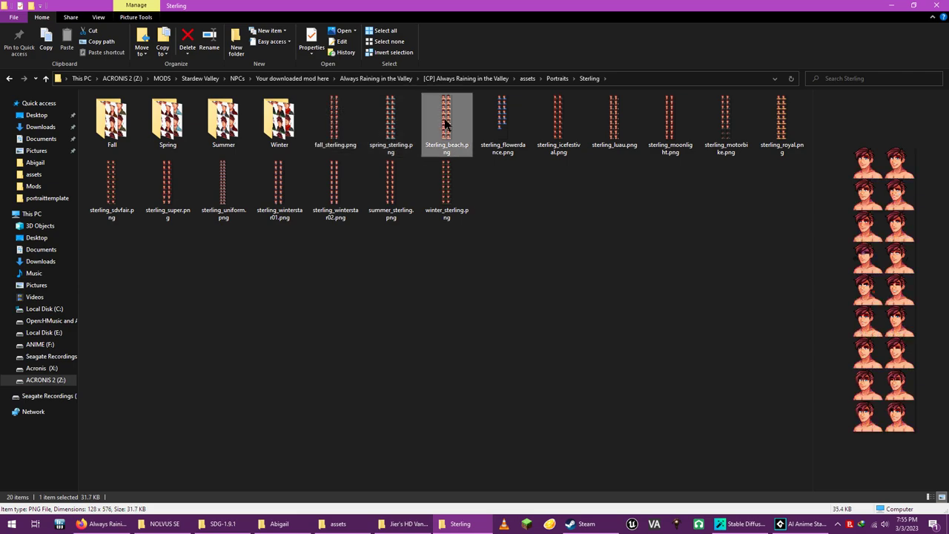
left_click(507, 114)
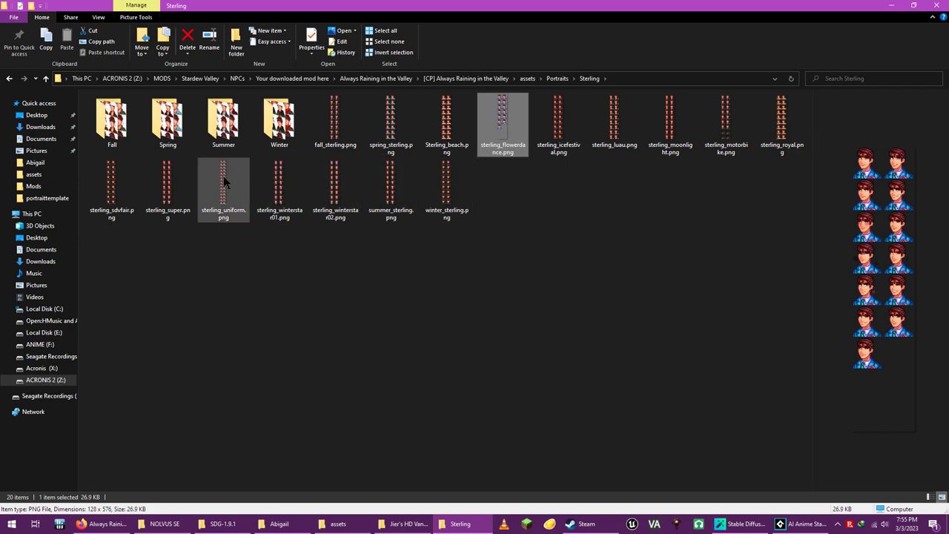
Open Sterling's Spring folder and preview the 01.png portrait sheet.
double_click(175, 127)
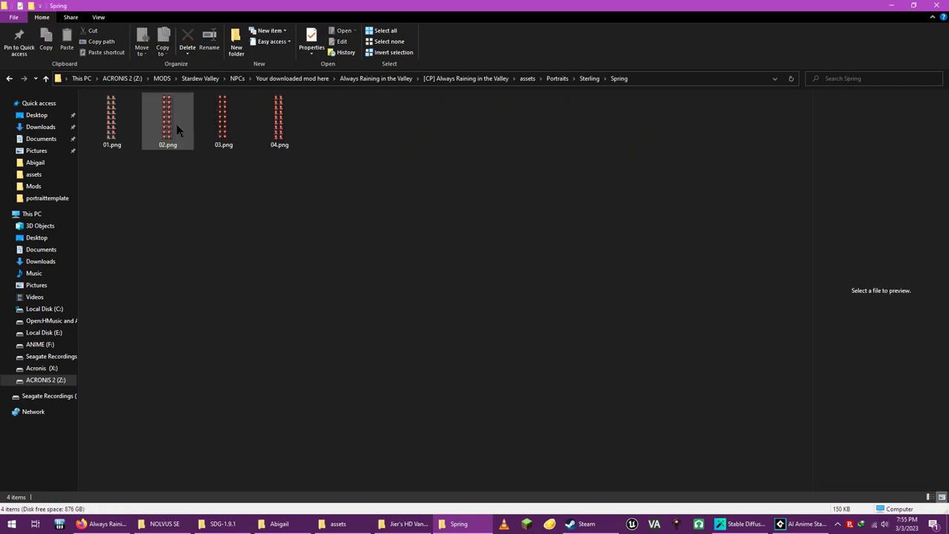
left_click(112, 128)
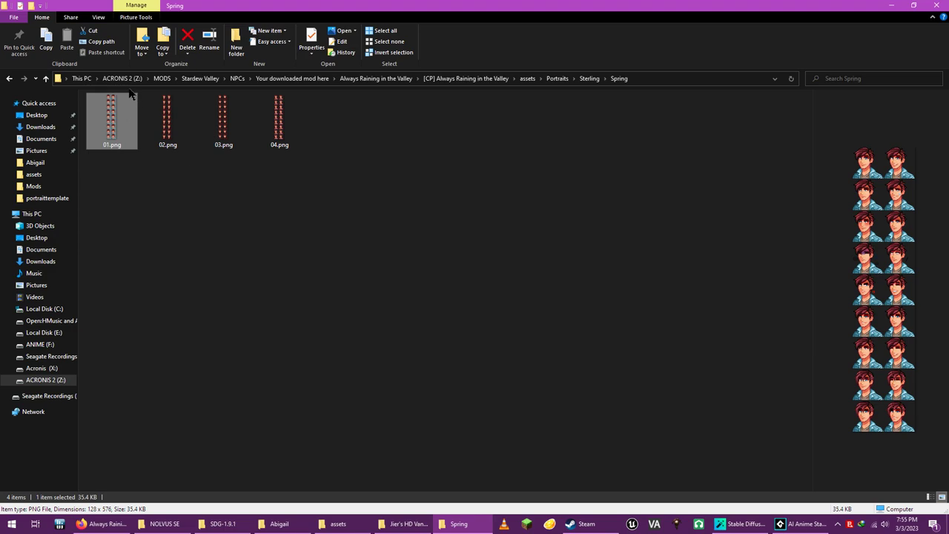
right_click(111, 115)
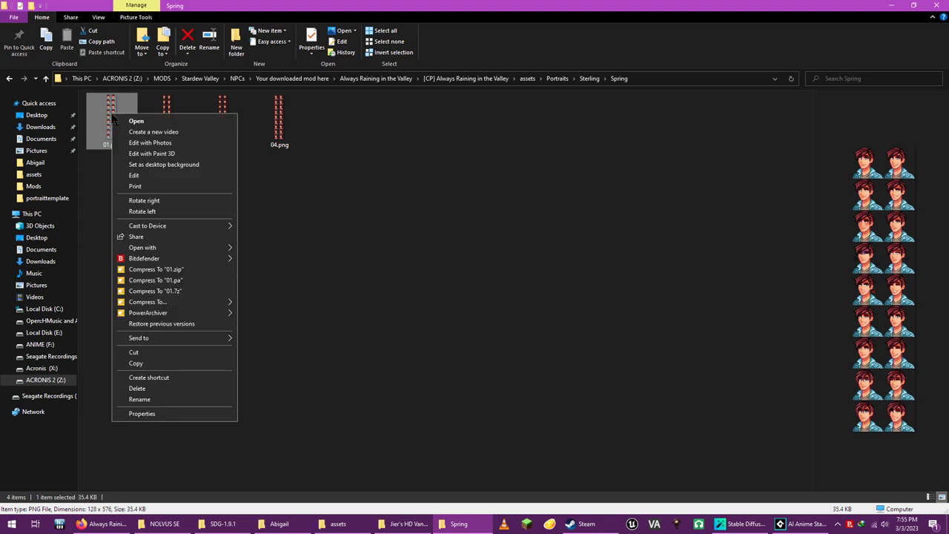
left_click(217, 163)
left_click(468, 302)
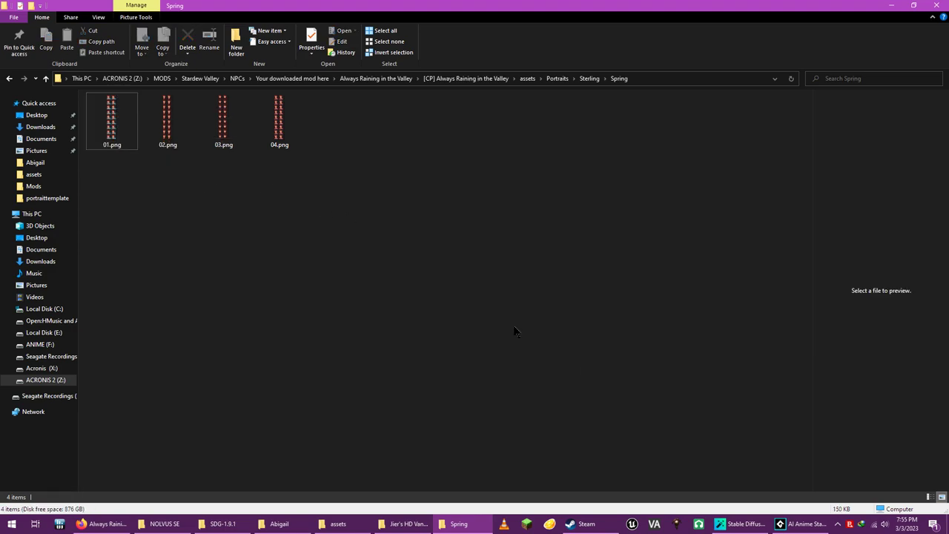
Switch to the AI Anime Stardew project in GameMaker and create a new sprite in an empty area of the workspace.
left_click(812, 528)
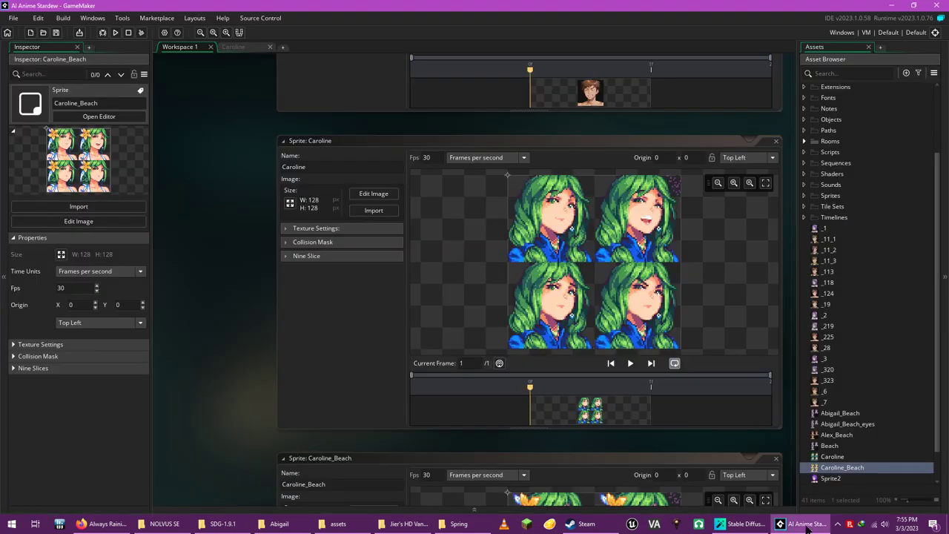
scroll(249, 241, "down", 1)
scroll(249, 242, "down", 6)
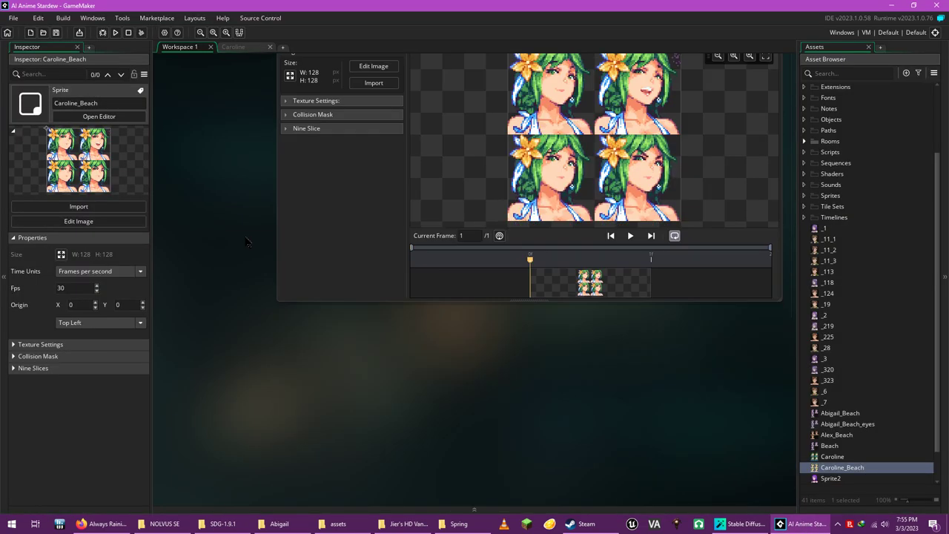
scroll(297, 239, "down", 5)
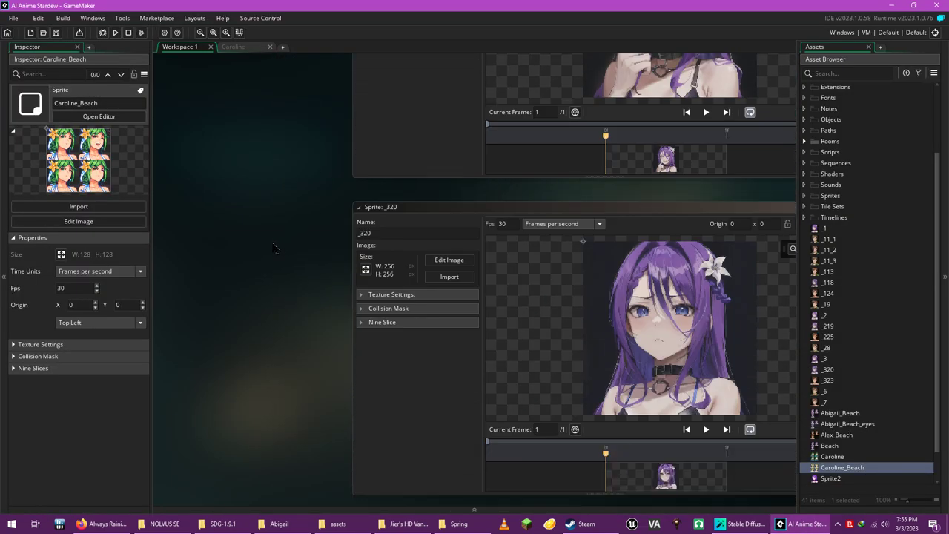
right_click(473, 171)
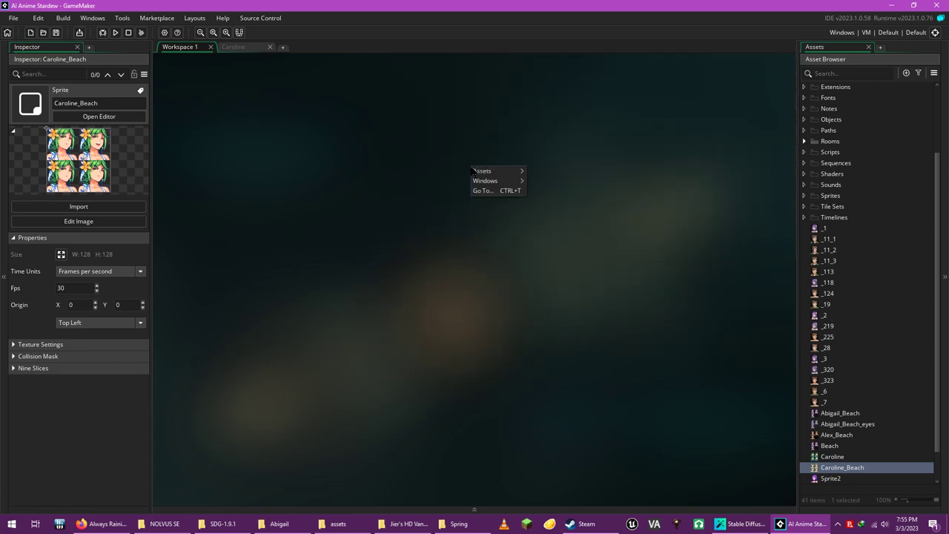
mouse_move(499, 173)
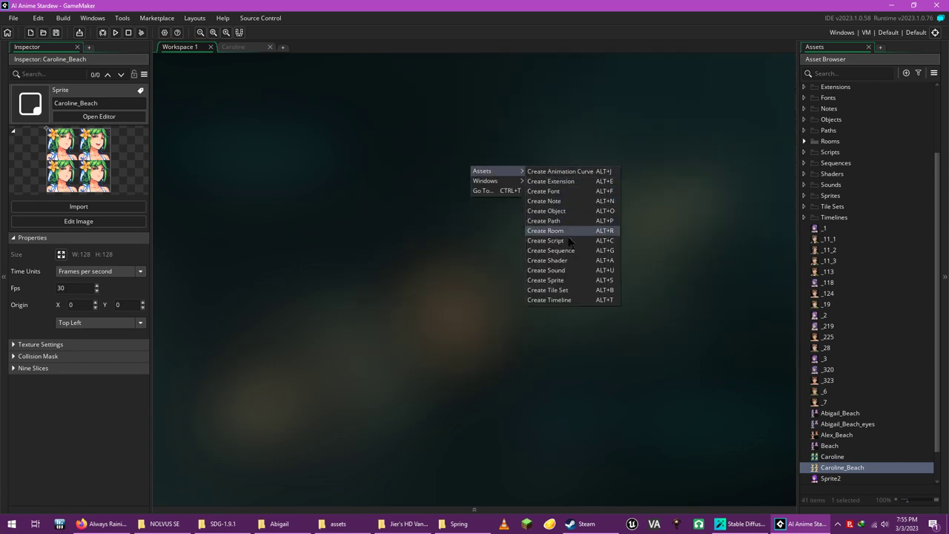
left_click(564, 279)
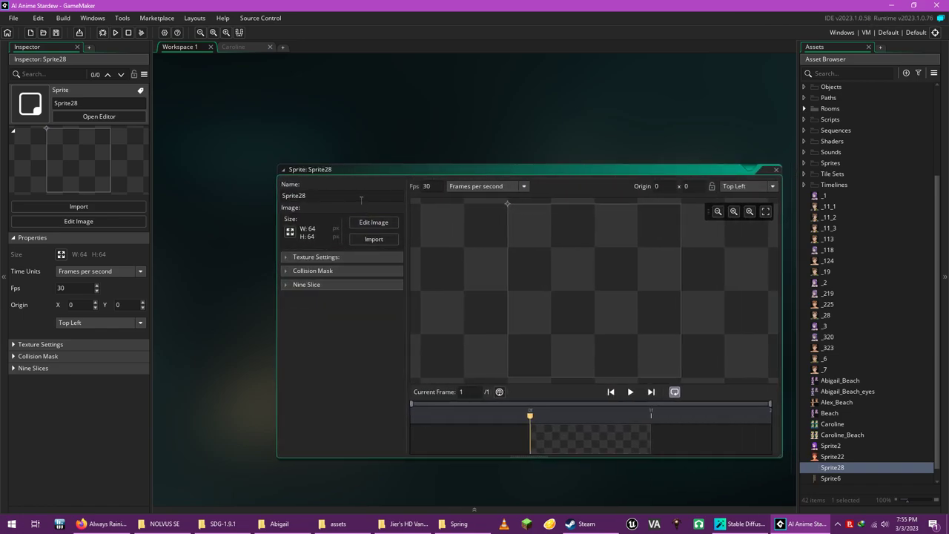
Try to rename the newly created sprite.
type("S")
key("Return")
left_click(551, 290)
left_click(307, 196)
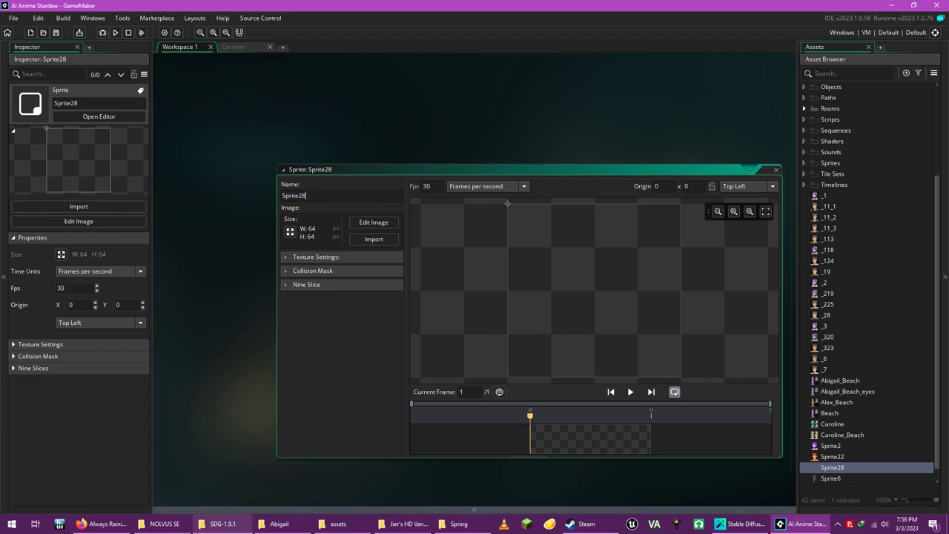
Import 01.png from the File Explorer Spring folder into the new blank sprite and accept the import.
mouse_move(421, 528)
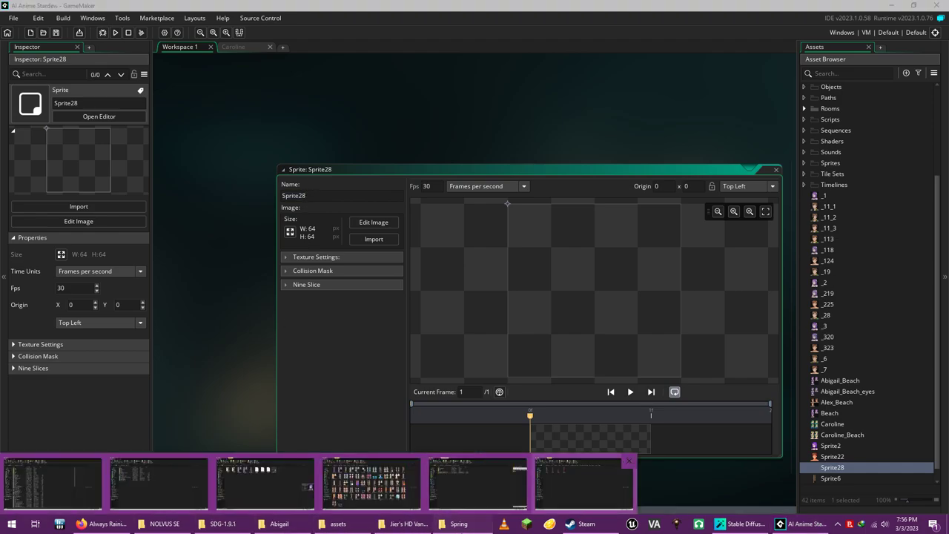
left_click(454, 523)
left_click_drag(111, 118, 511, 276)
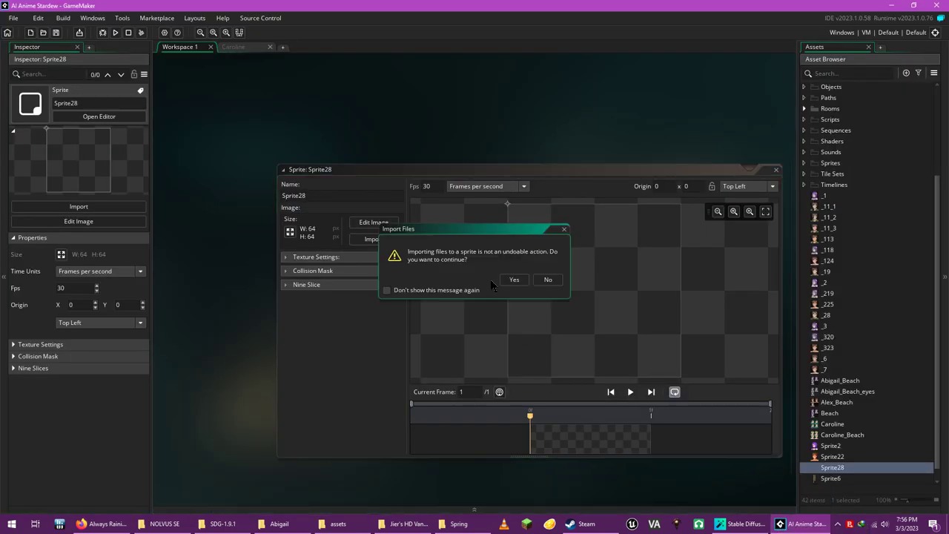
left_click(514, 280)
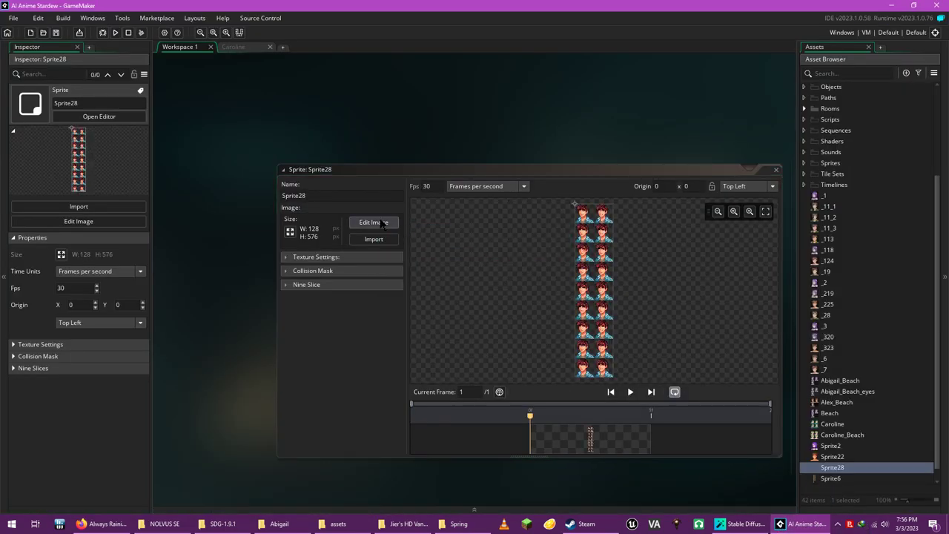
Create a second blank sprite in the workspace below the one holding the Sterling portraits.
scroll(434, 122, "down", 5)
right_click(457, 290)
mouse_move(501, 297)
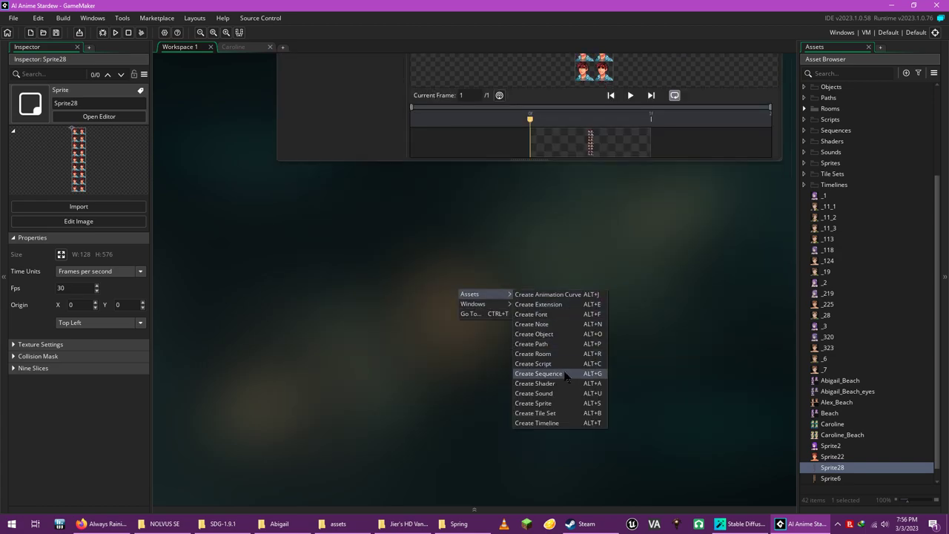
left_click(561, 404)
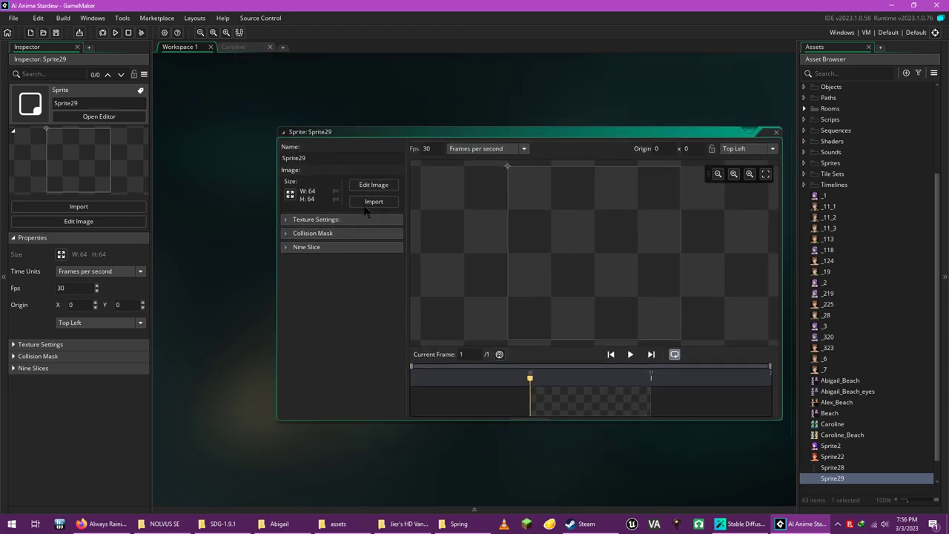
Try to rename the second sprite, and open its blank image for editing.
type("em")
left_click(348, 157)
left_click(375, 185)
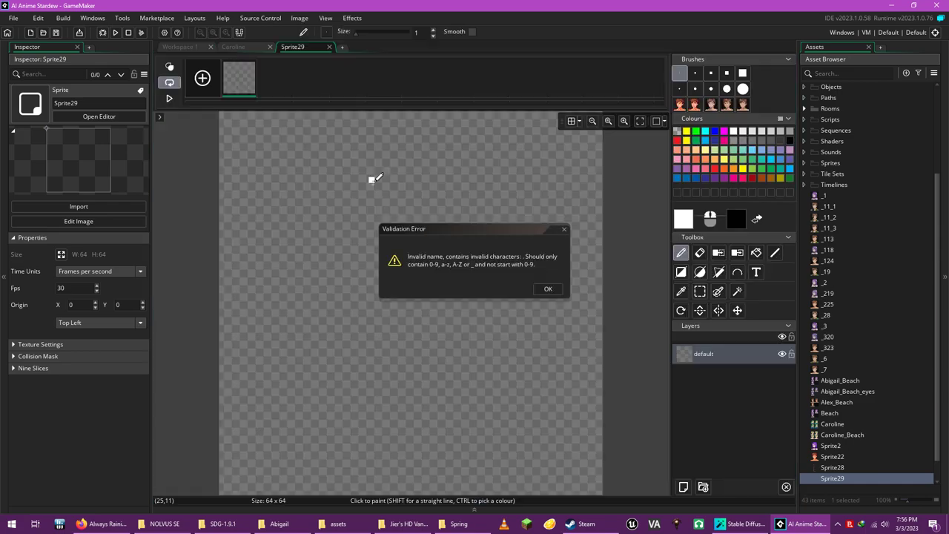
left_click(553, 289)
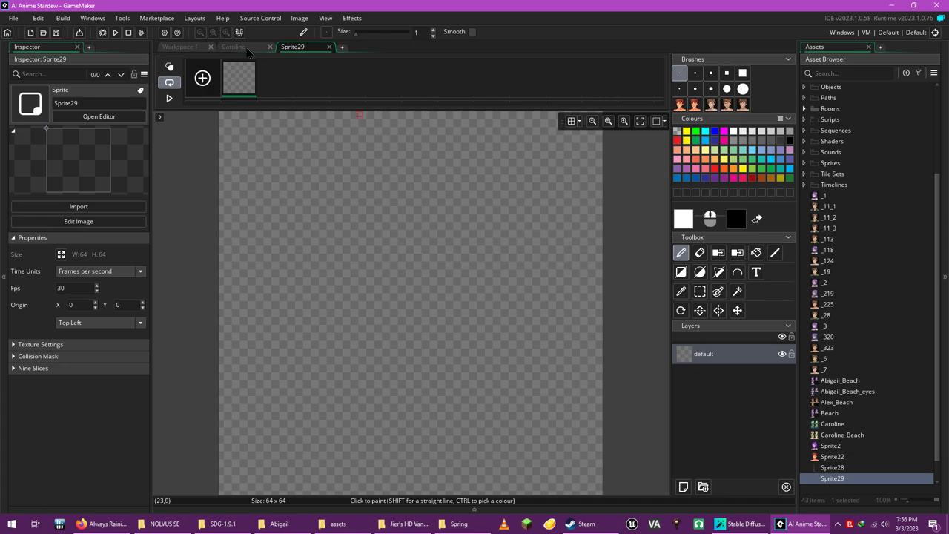
Return to the workspace and open the Sterling portrait sheet in the image editor, focusing on the first portrait.
left_click(172, 48)
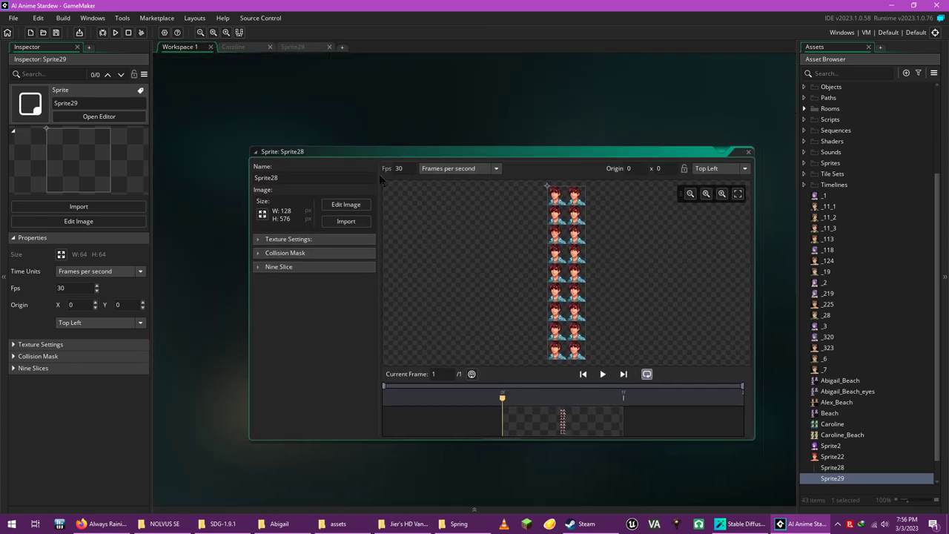
left_click(345, 205)
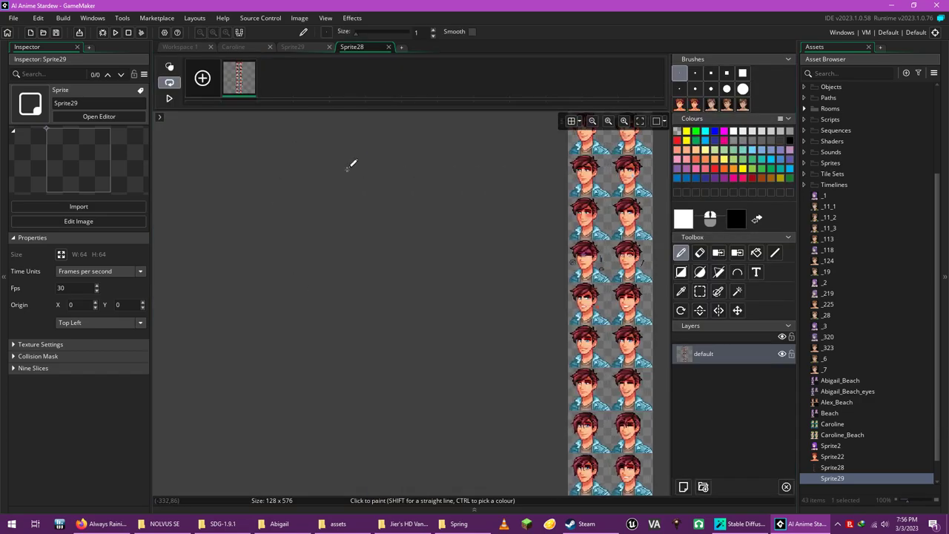
scroll(352, 163, "up", 3)
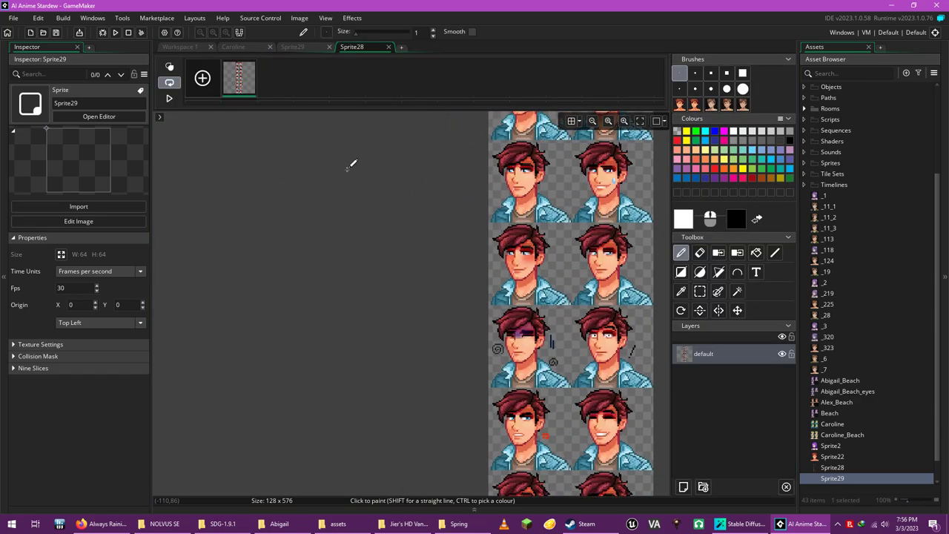
scroll(563, 236, "up", 2)
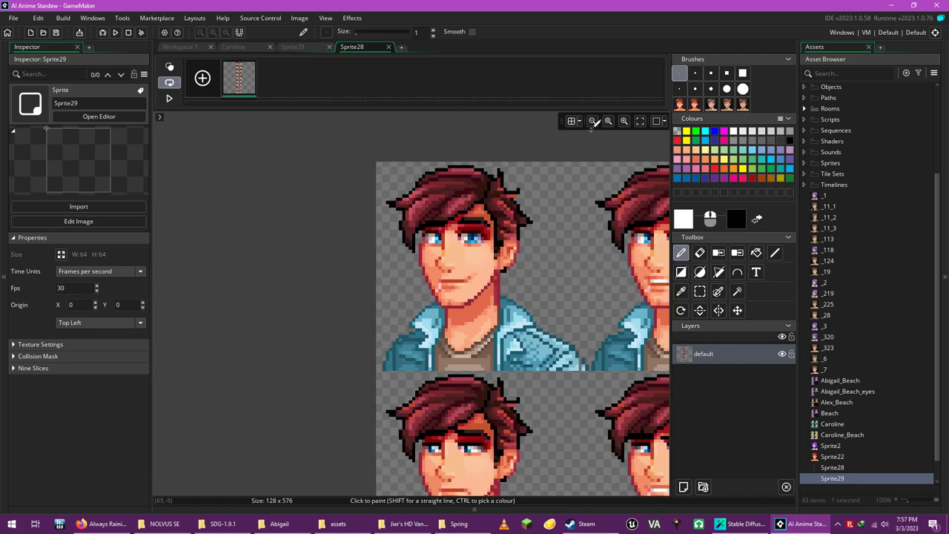
Show the grid on the Sterling portrait sheet and turn the first portrait's cell into a custom brush.
left_click(572, 121)
left_click(700, 290)
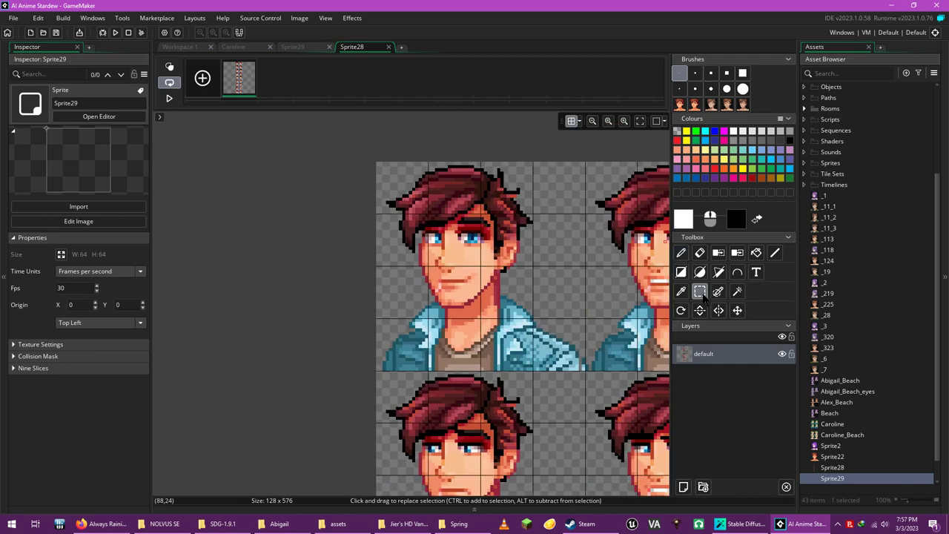
left_click_drag(585, 370, 299, 128)
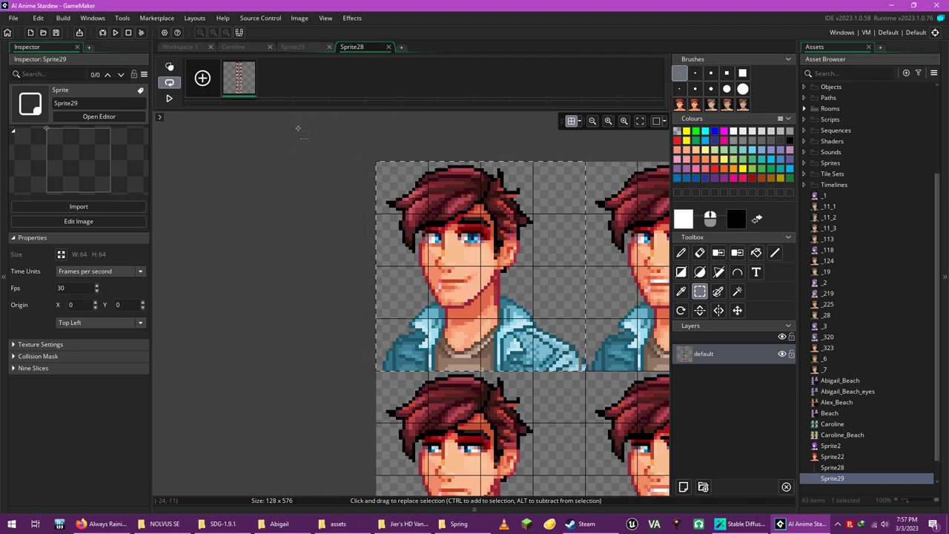
key("ctrl+b")
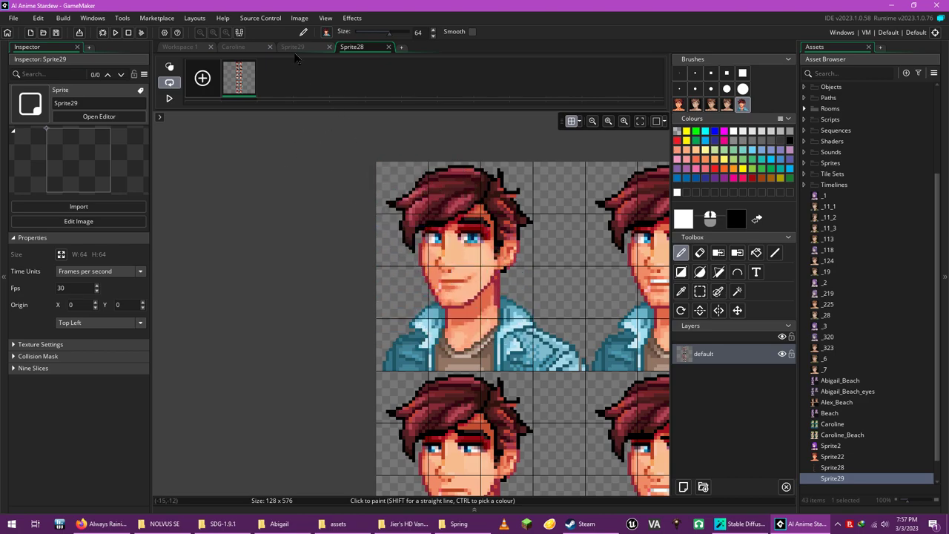
Stamp the captured first portrait onto the blank Sprite29 image, aligned to the canvas.
left_click(295, 48)
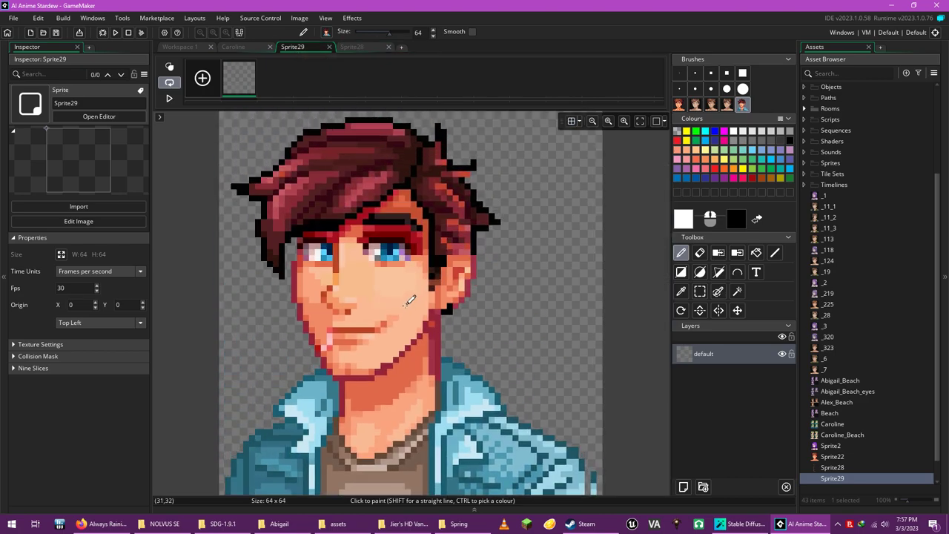
scroll(410, 299, "down", 1)
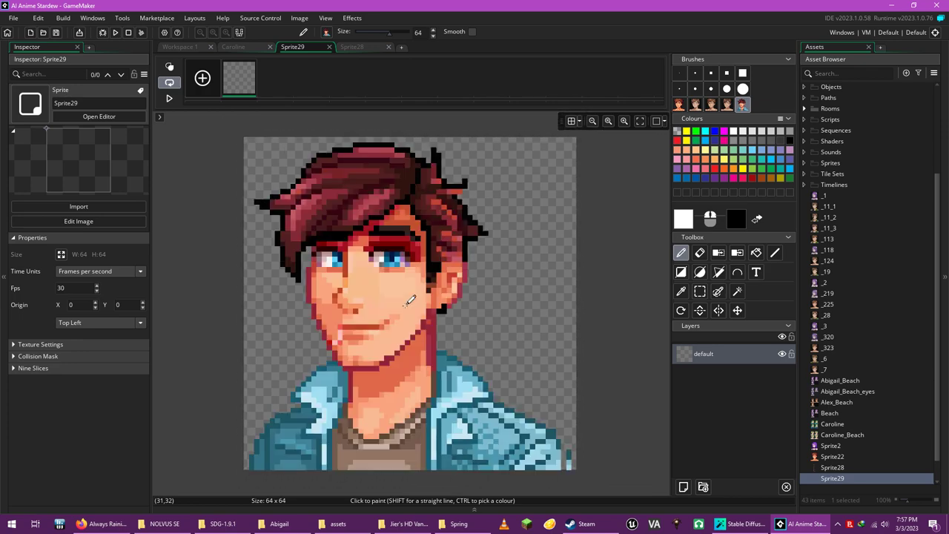
left_click(410, 299)
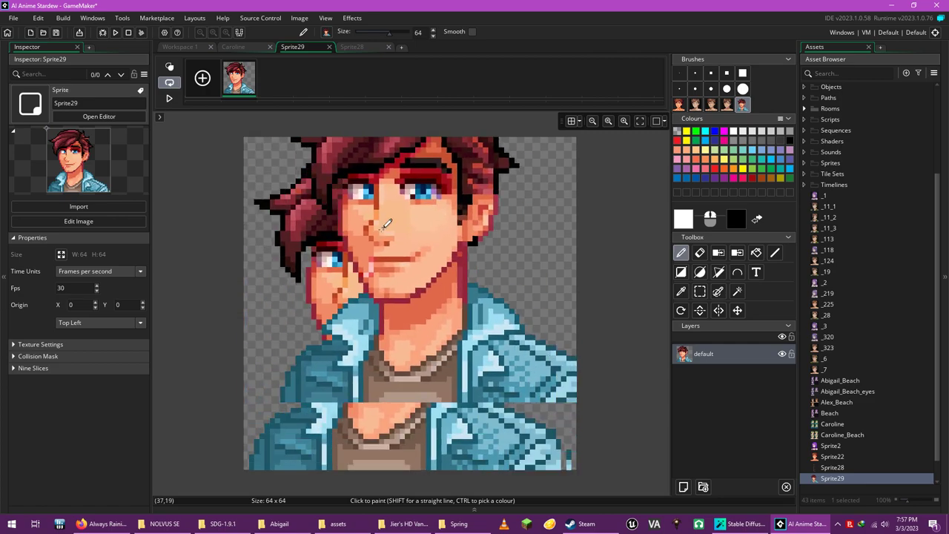
left_click(700, 291)
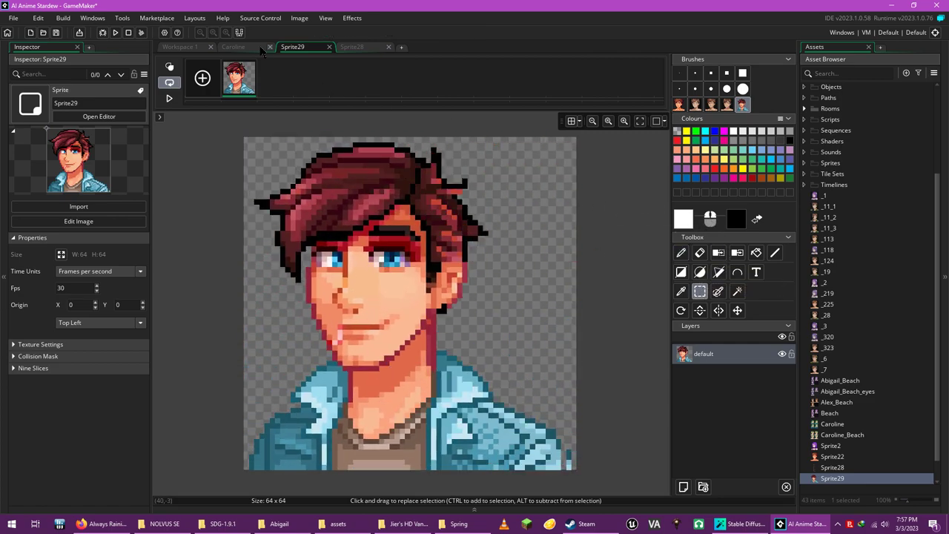
Mark three corners of the first portrait's cell in Sprite28 with red, using a small round brush of size 3.
left_click(368, 49)
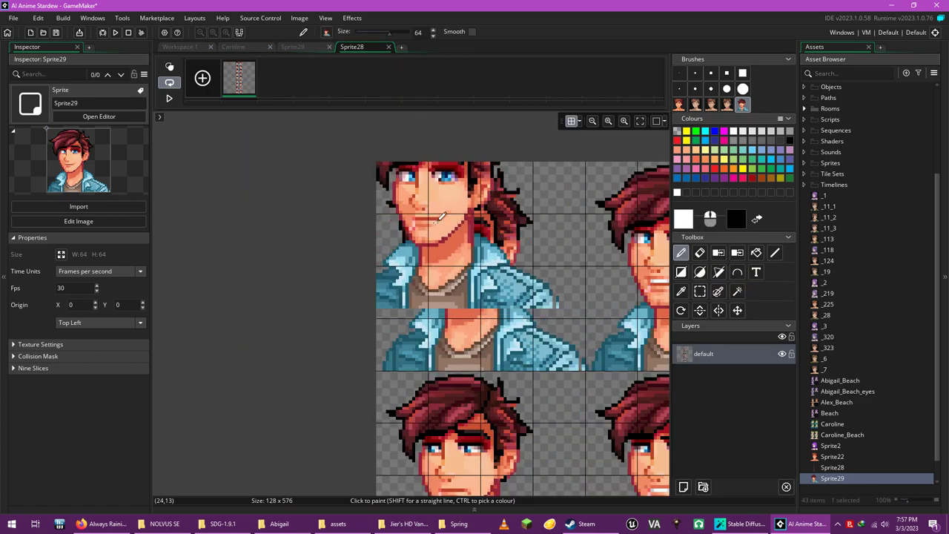
left_click(677, 139)
left_click(679, 88)
left_click(680, 88)
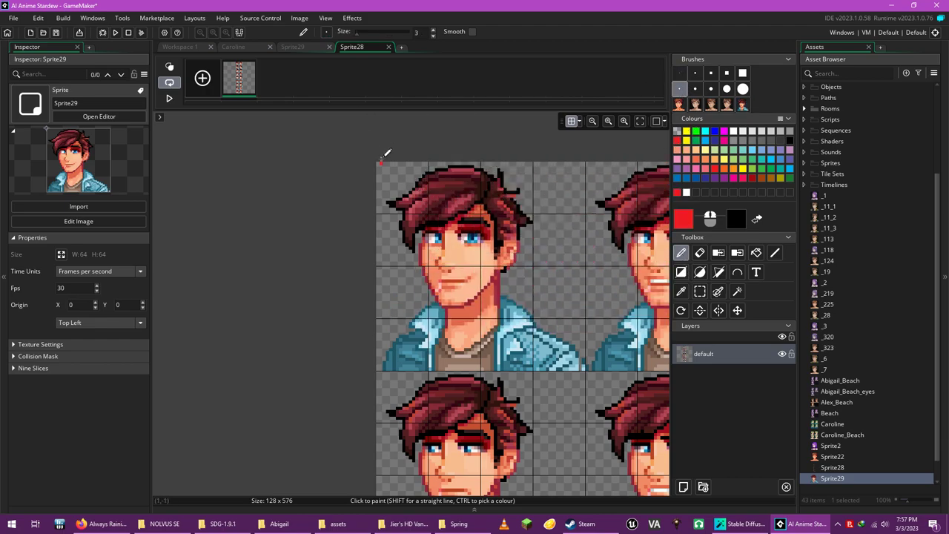
left_click(377, 165)
left_click(582, 168)
left_click(378, 368)
Select the first portrait's cell including its red corner marks and capture it as a brush.
left_click(699, 291)
left_click_drag(357, 141, 585, 373)
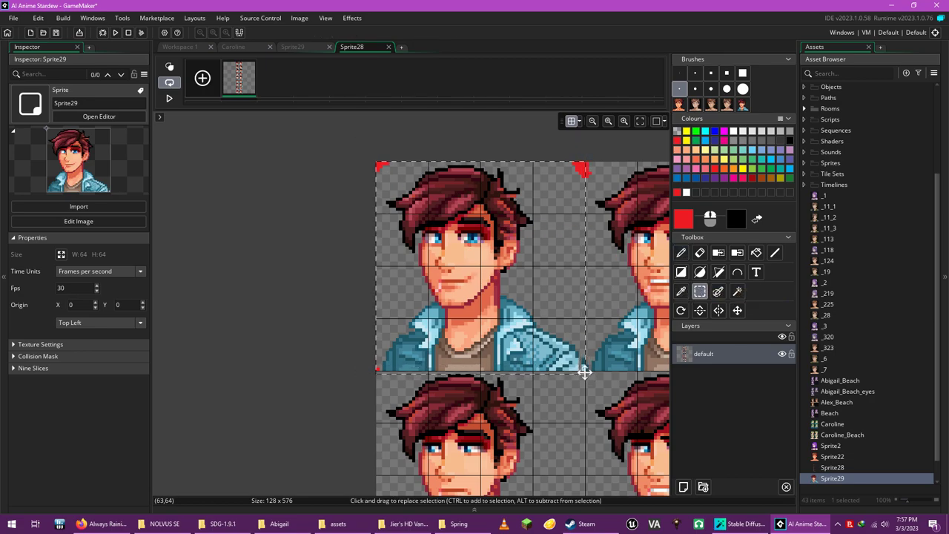
key("ctrl+c")
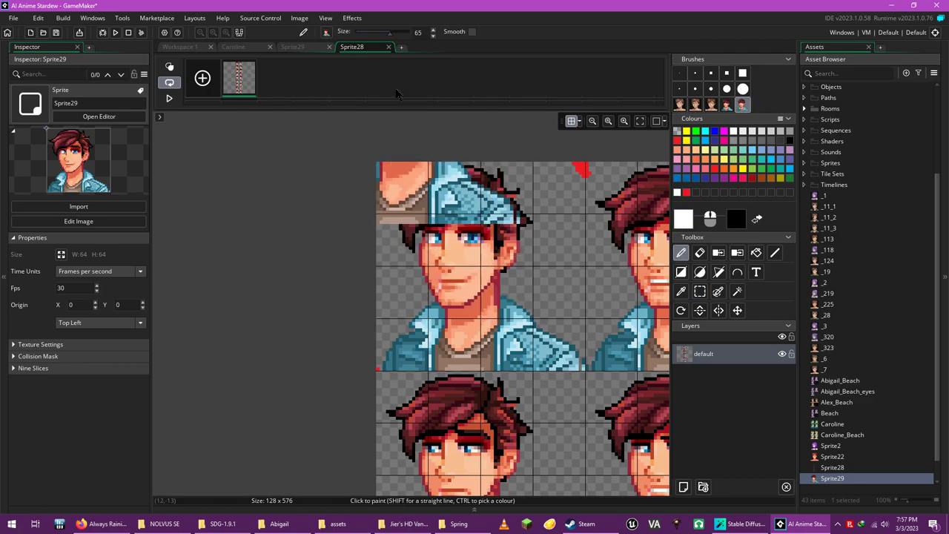
Add a new layer to Sprite29 and stamp the corner-marked portrait on it, aligned to the canvas corners.
left_click(297, 47)
scroll(422, 310, "down", 4)
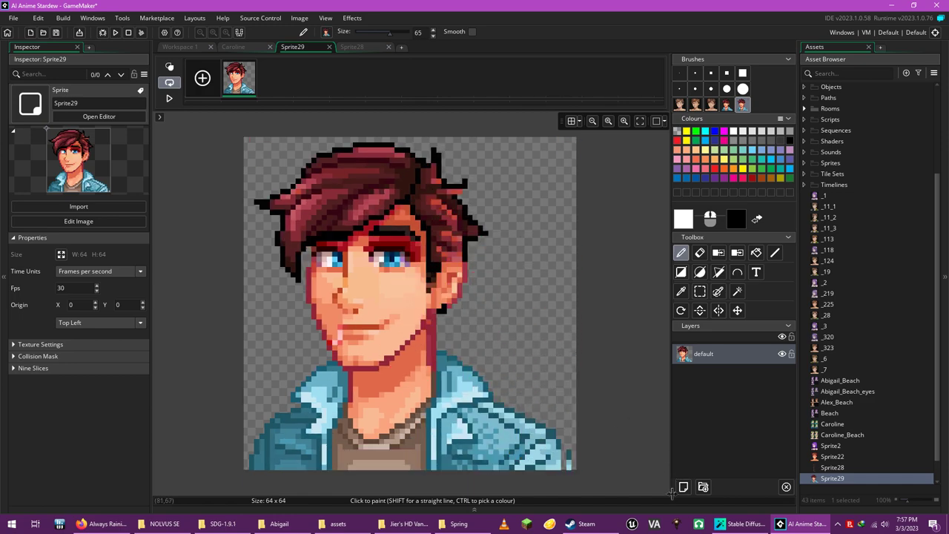
left_click(683, 486)
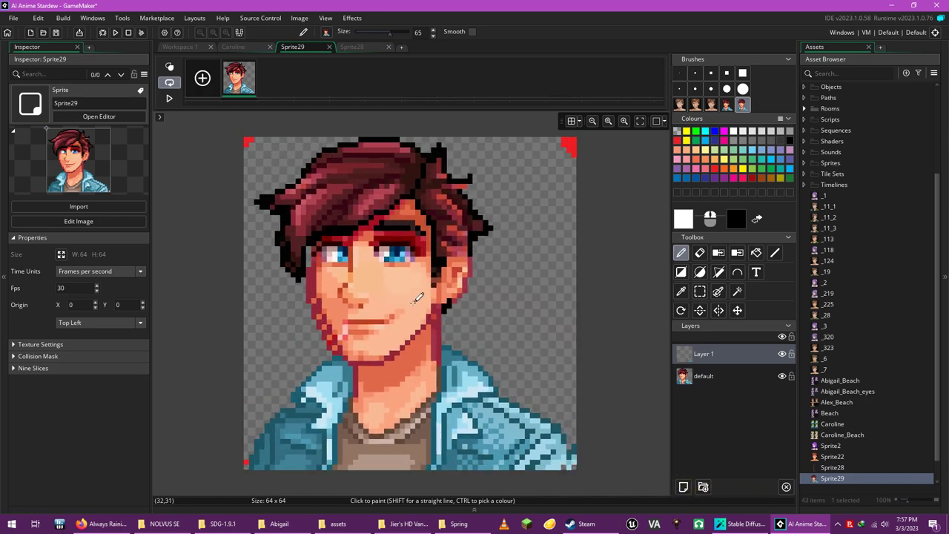
left_click(416, 303)
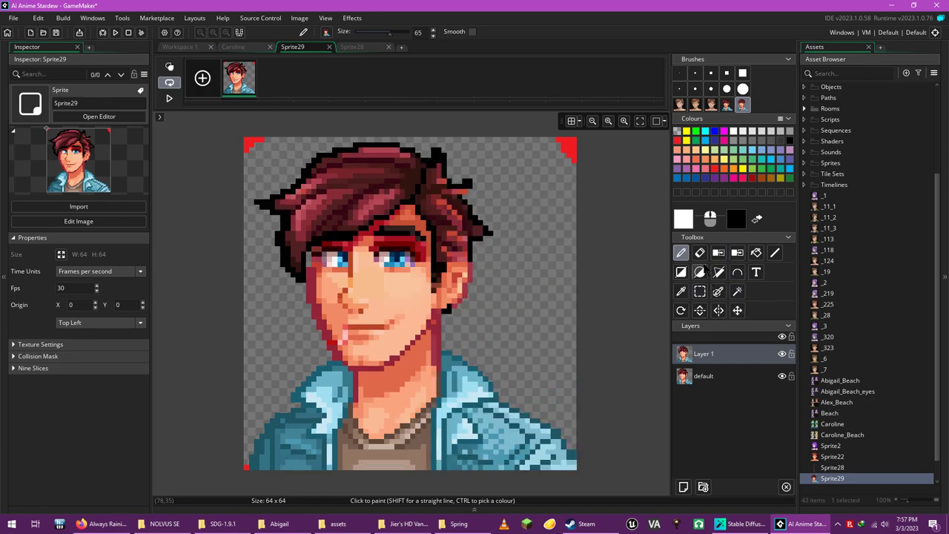
Erase the red corner marks from Sprite29's new layer with a round eraser of size 7.
left_click(700, 252)
left_click(712, 90)
left_click(566, 147)
left_click(252, 145)
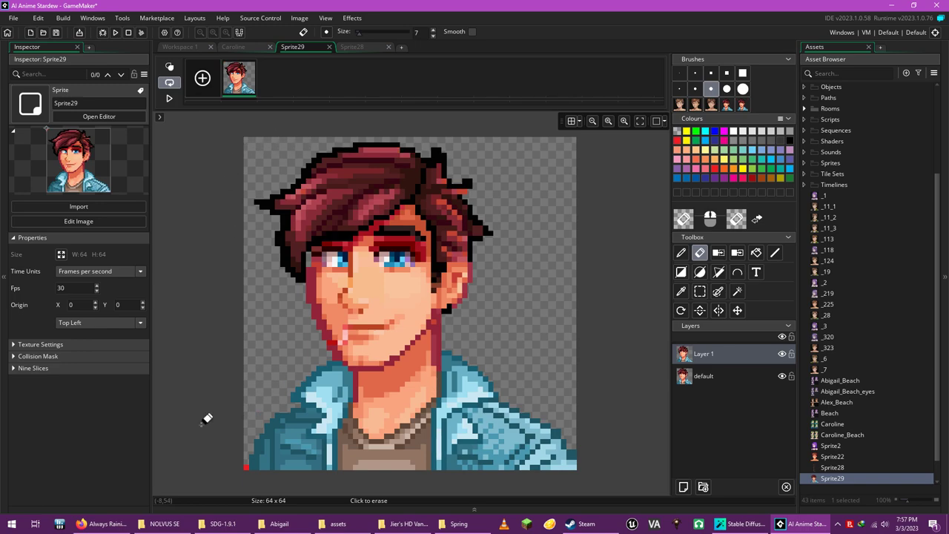
left_click(231, 457)
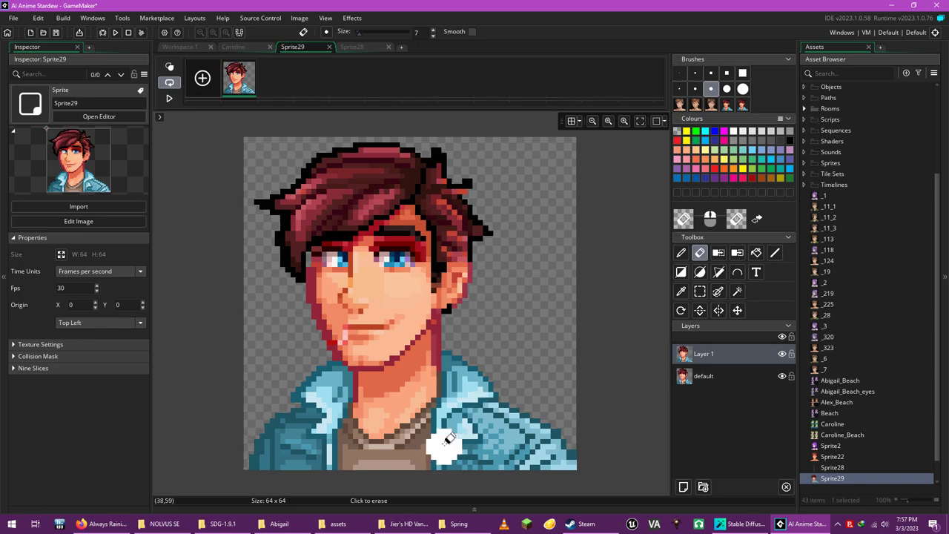
Capture the grinning portrait in the sheet's first row as a brush and stamp it onto another new layer in Sprite29.
left_click(700, 292)
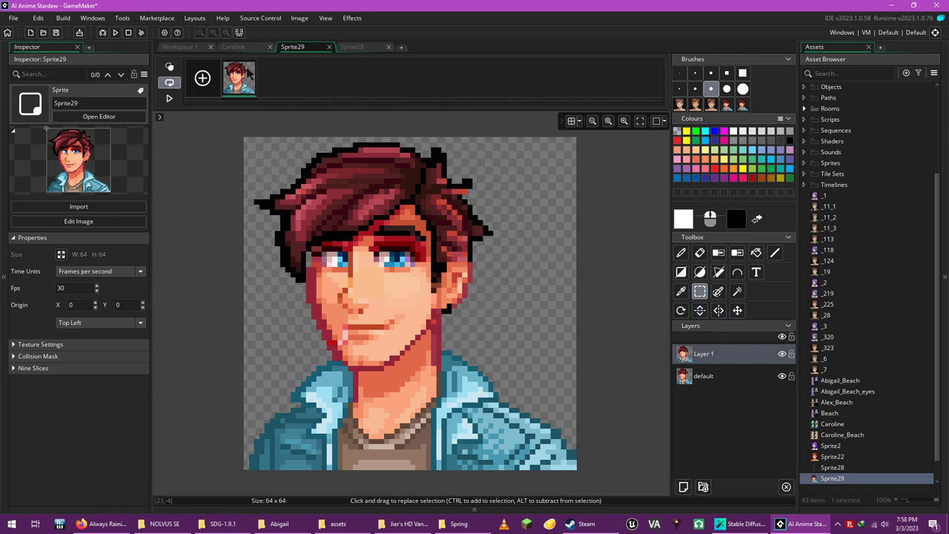
left_click(363, 49)
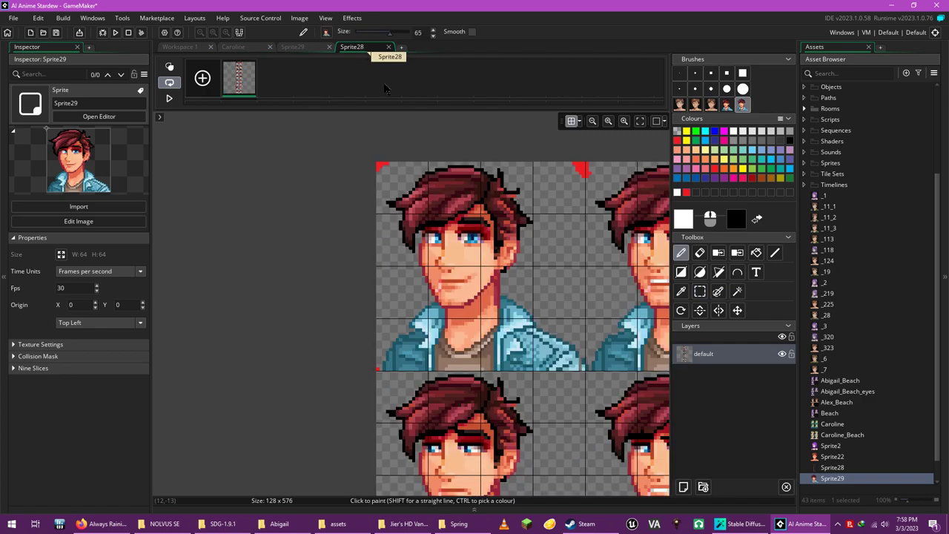
key("s")
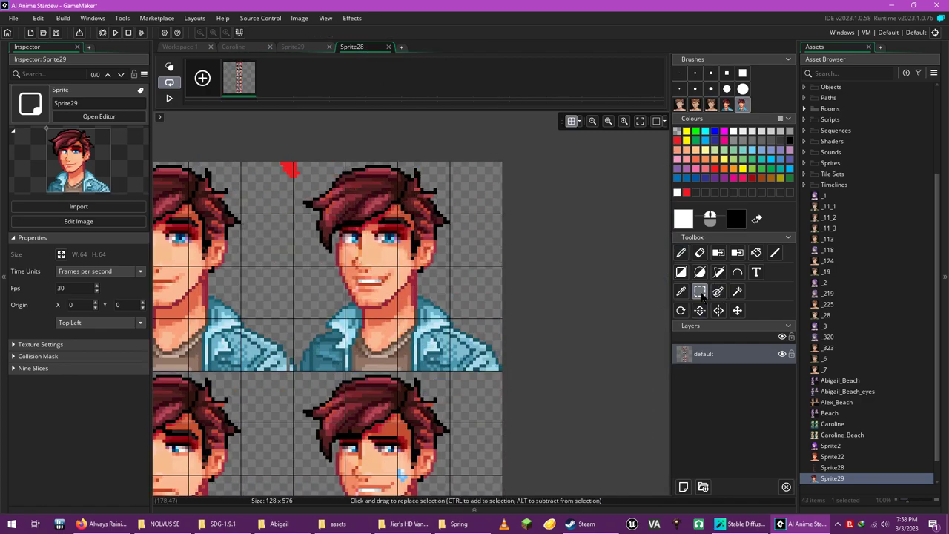
left_click_drag(506, 371, 301, 134)
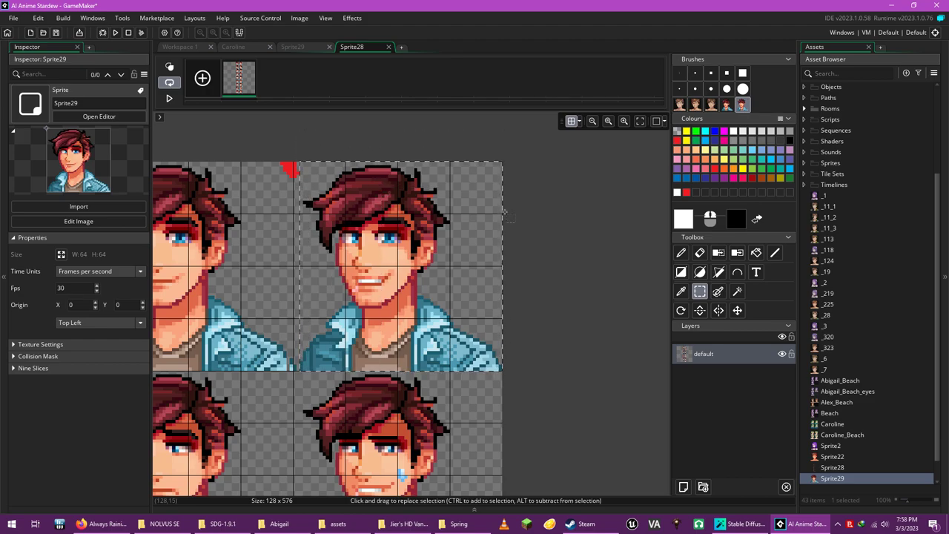
key("d")
left_click(297, 47)
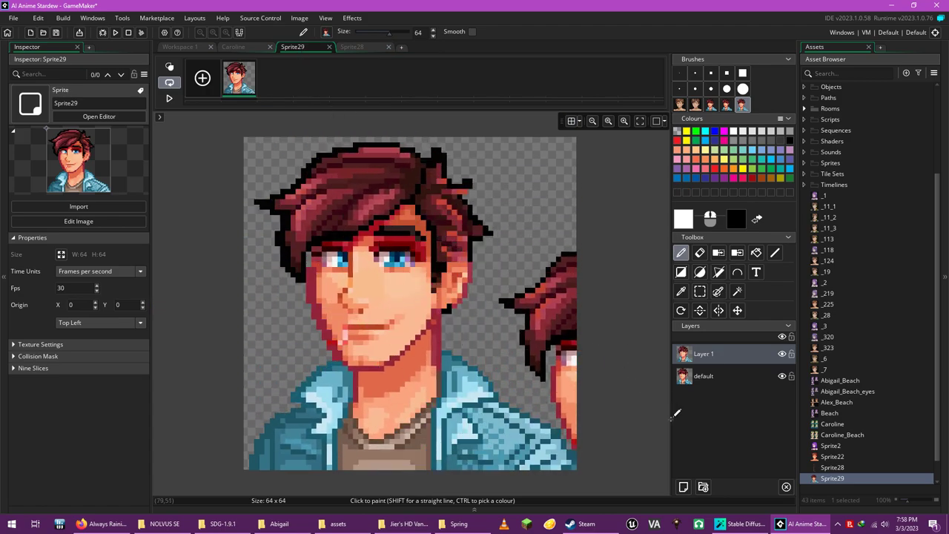
left_click(683, 488)
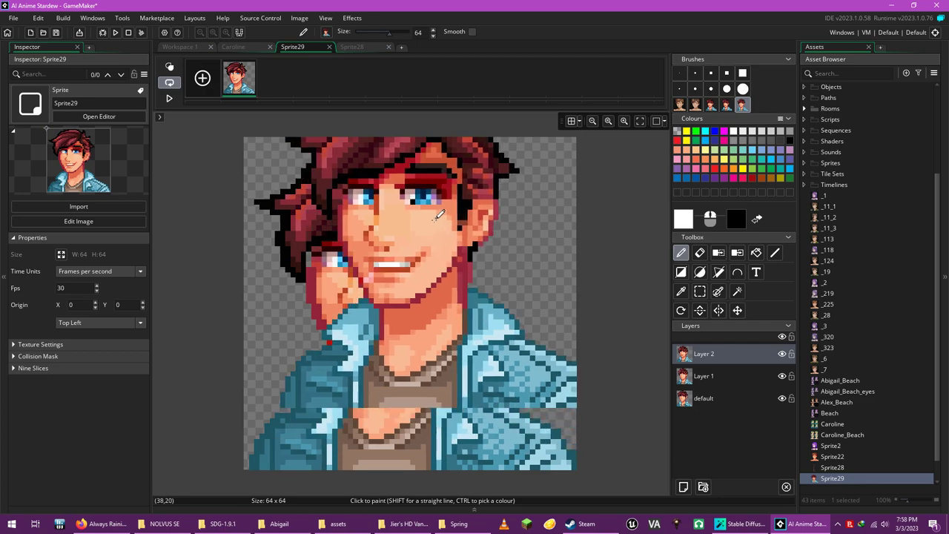
Capture the unsmiling first portrait in the second row of Sprite28 as a brush.
left_click(351, 47)
scroll(522, 255, "down", 3)
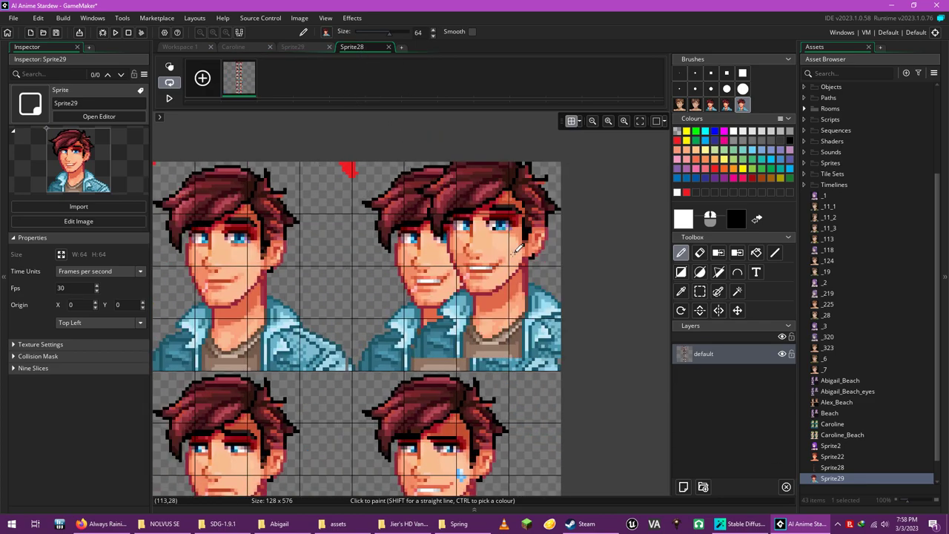
scroll(347, 438, "up", 3)
scroll(348, 438, "down", 1)
key("s")
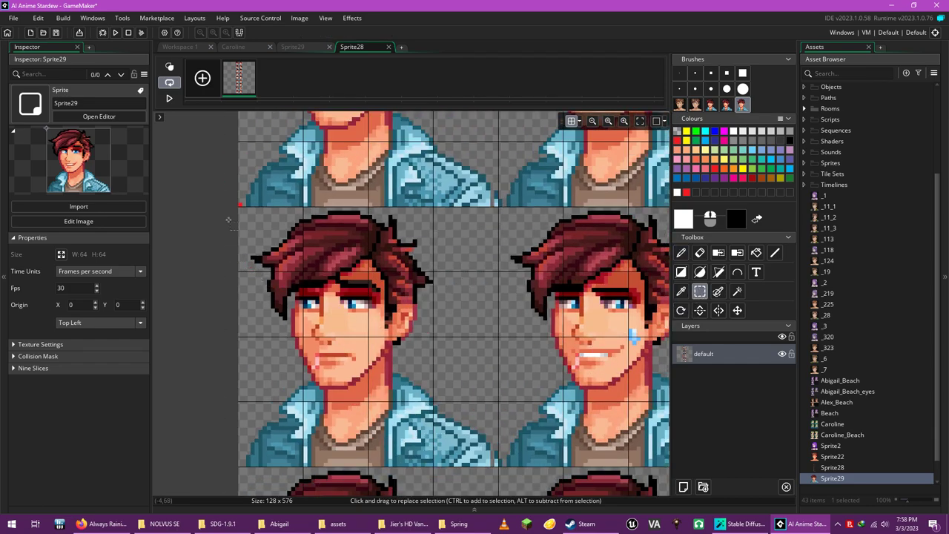
mouse_move(240, 207)
left_mouse_down()
mouse_move(258, 248)
mouse_move(410, 456)
mouse_move(496, 463)
mouse_move(466, 344)
left_mouse_up()
key("d")
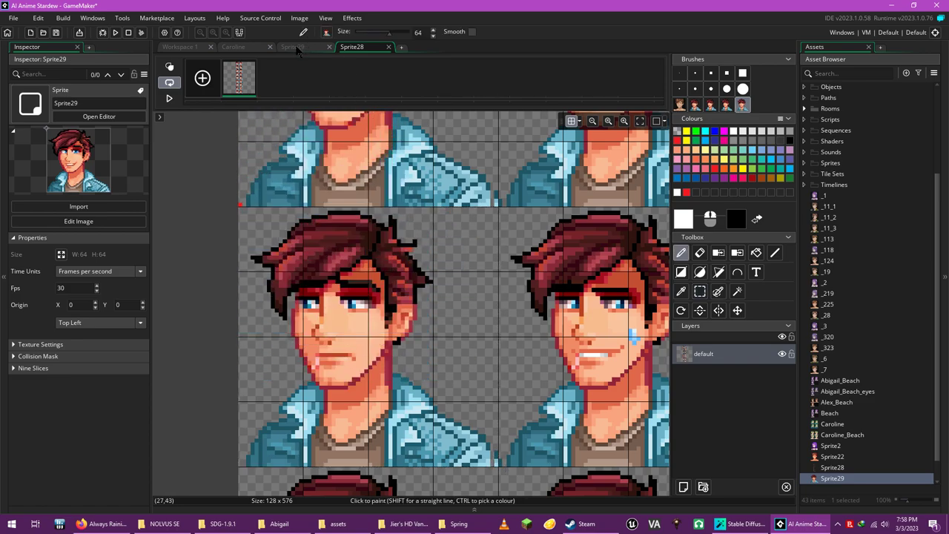
Stamp the unsmiling portrait onto a new layer in Sprite29 and hide all the layers beneath it.
left_click(296, 46)
left_click(684, 486)
key("ctrl+v")
left_click_drag(636, 439, 409, 308)
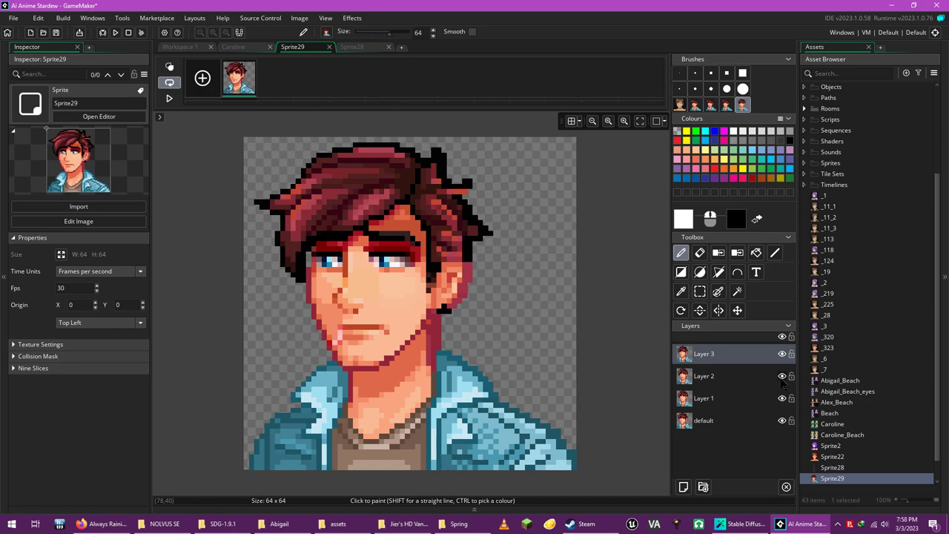
left_click(782, 399)
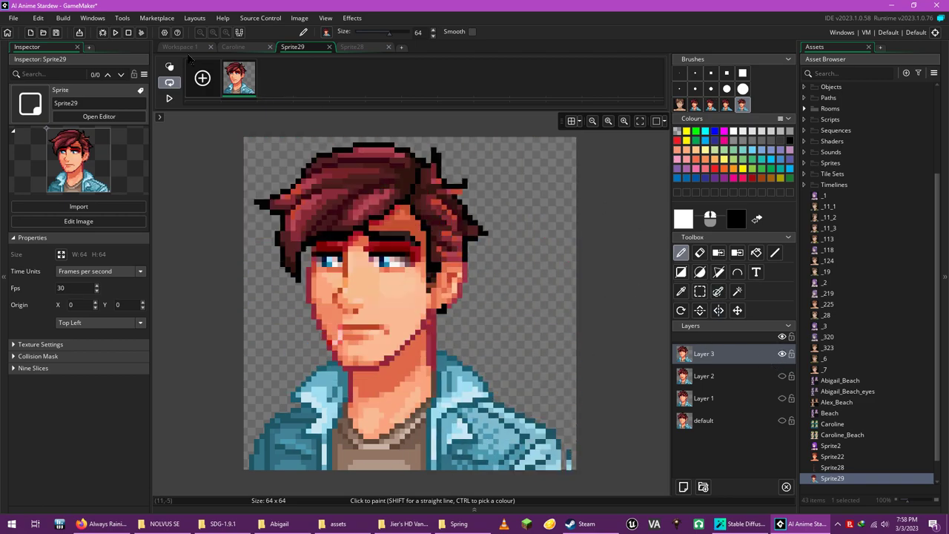
Capture the second-row grinning portrait with the blue drop from Sprite28 and stamp it onto a new layer in Sprite29.
left_click(354, 46)
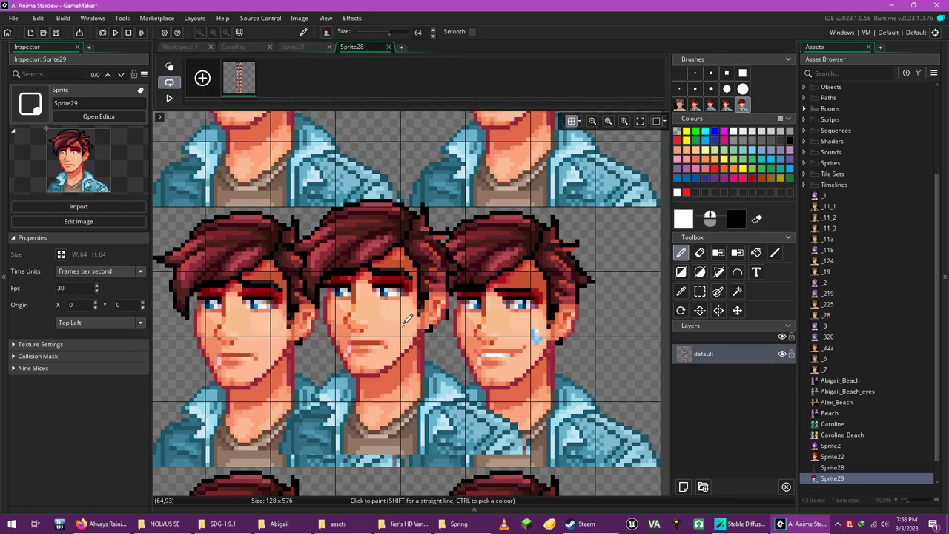
key("s")
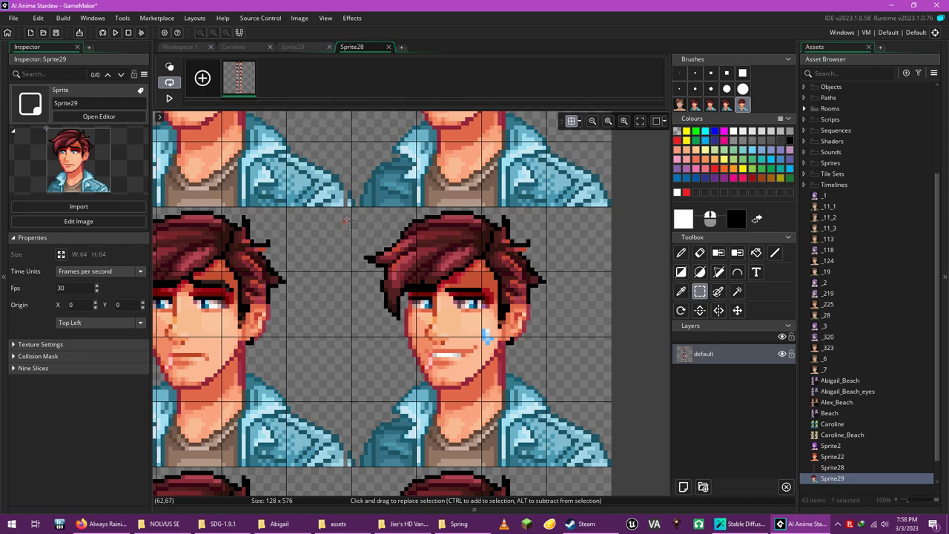
left_click_drag(354, 210, 667, 470)
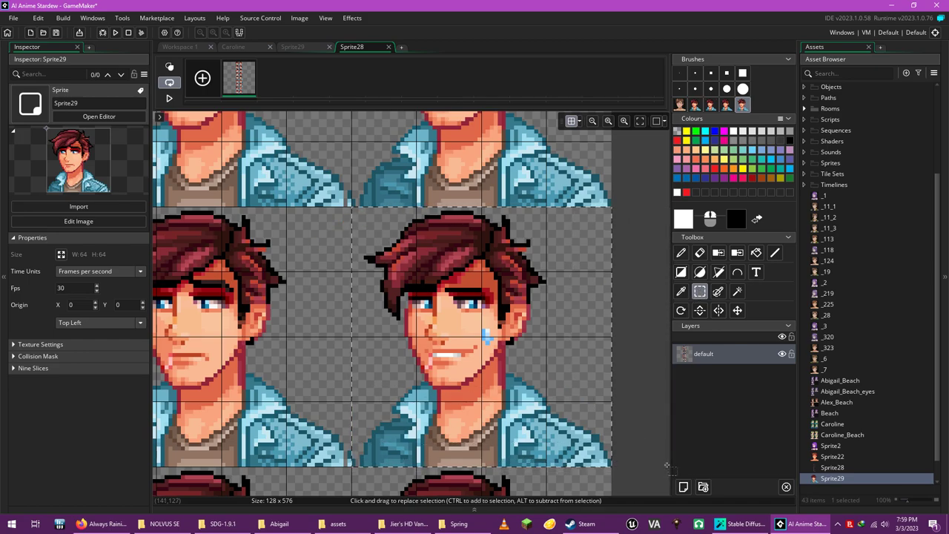
key("d")
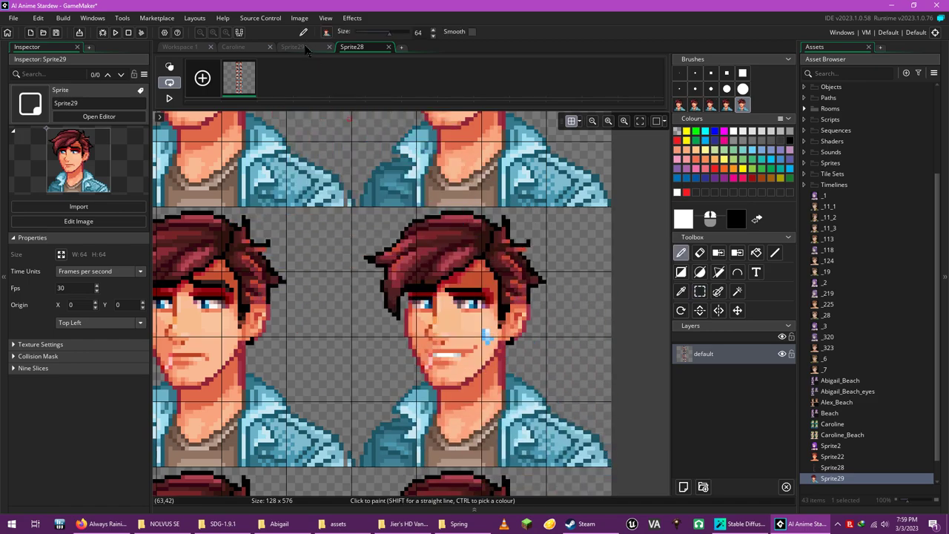
left_click(309, 49)
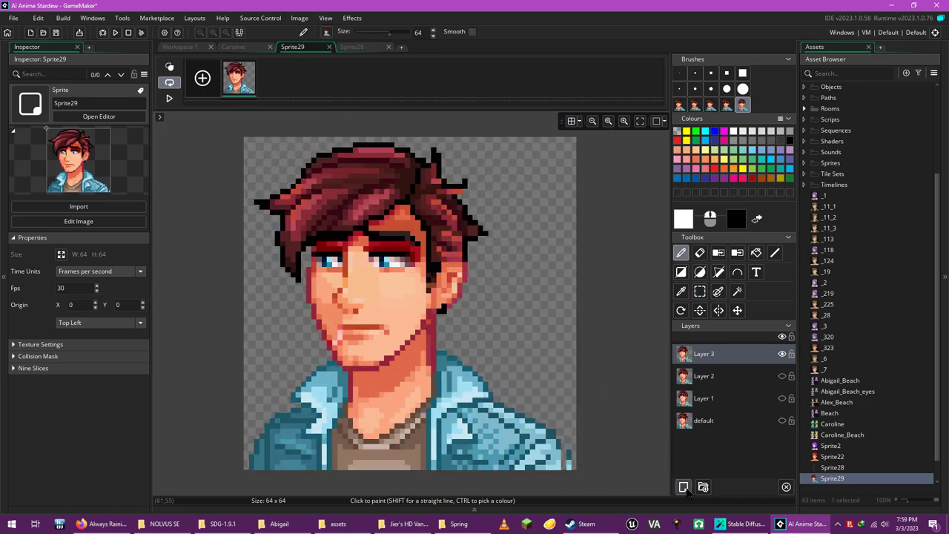
left_click(683, 487)
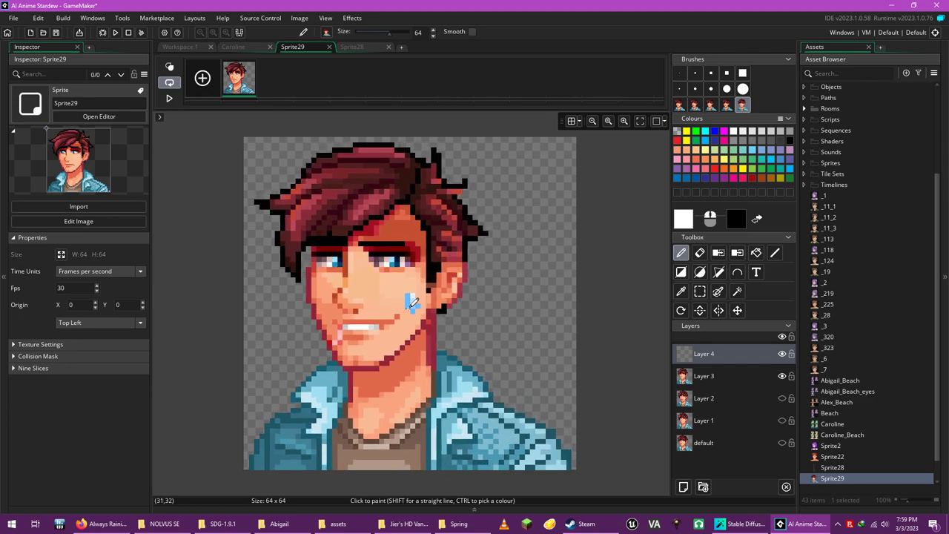
left_click(408, 300)
Capture the blushing first portrait in the third row of Sprite28 as a brush and stamp it onto a new layer in Sprite29.
left_click(352, 47)
scroll(437, 221, "up", 2)
scroll(445, 236, "down", 2)
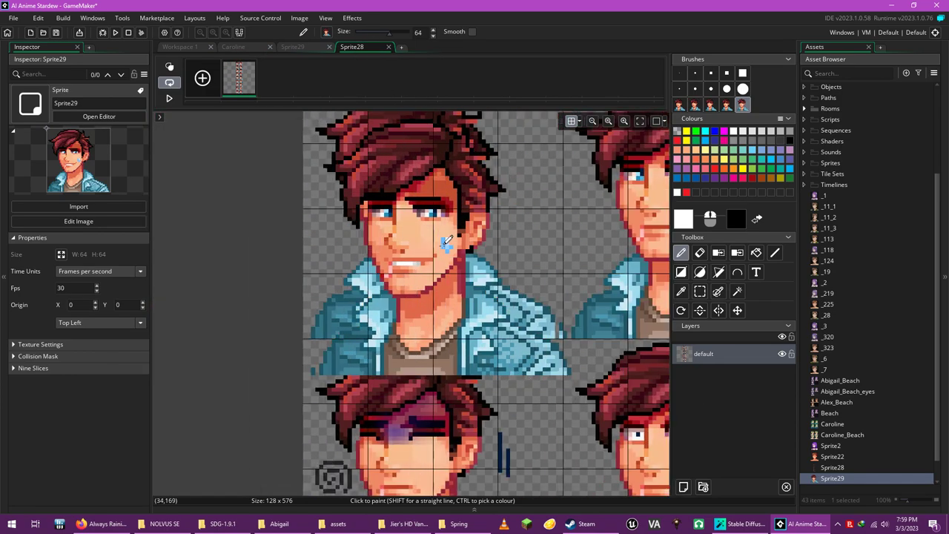
left_click(700, 293)
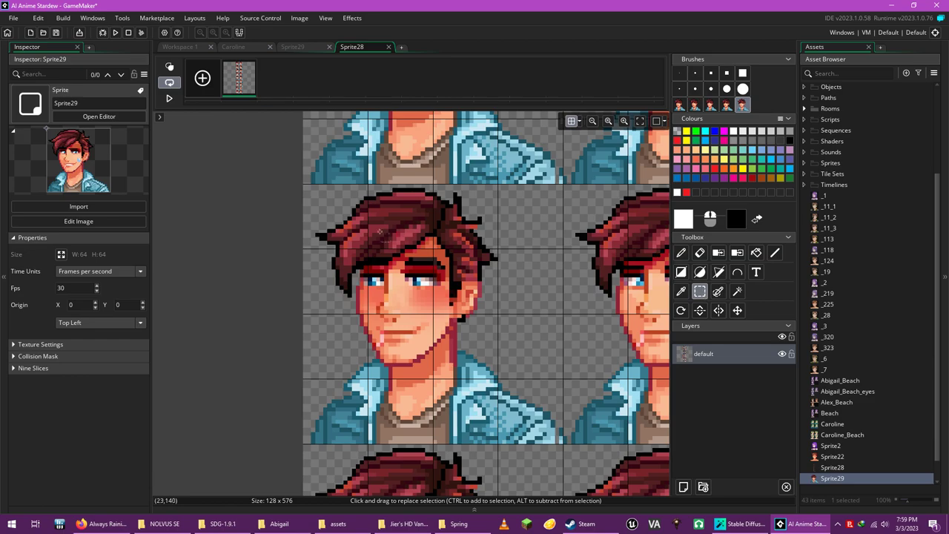
left_click_drag(304, 184, 563, 445)
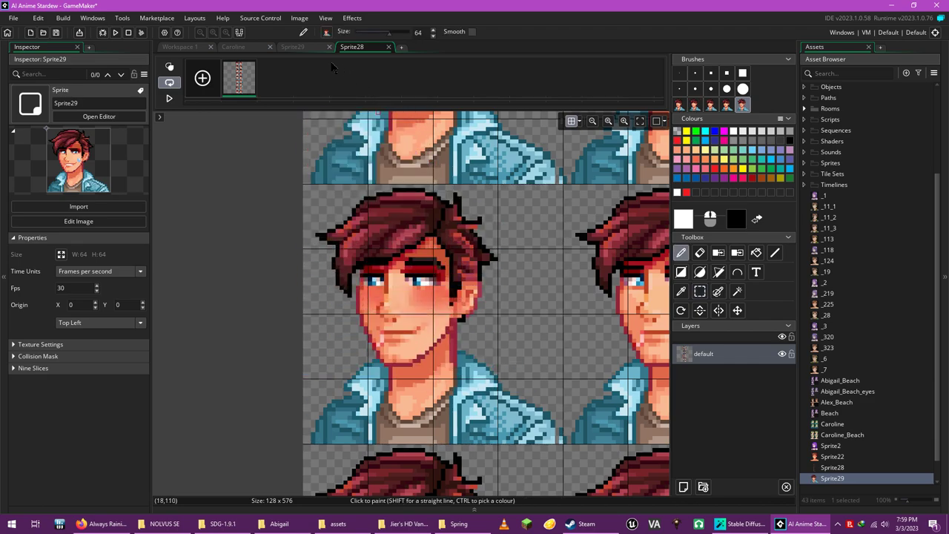
left_click(306, 49)
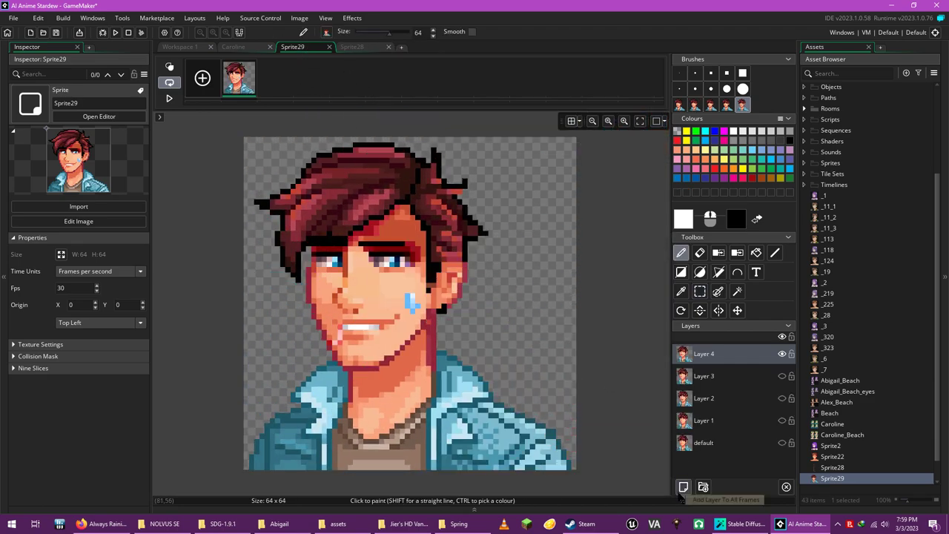
left_click(683, 487)
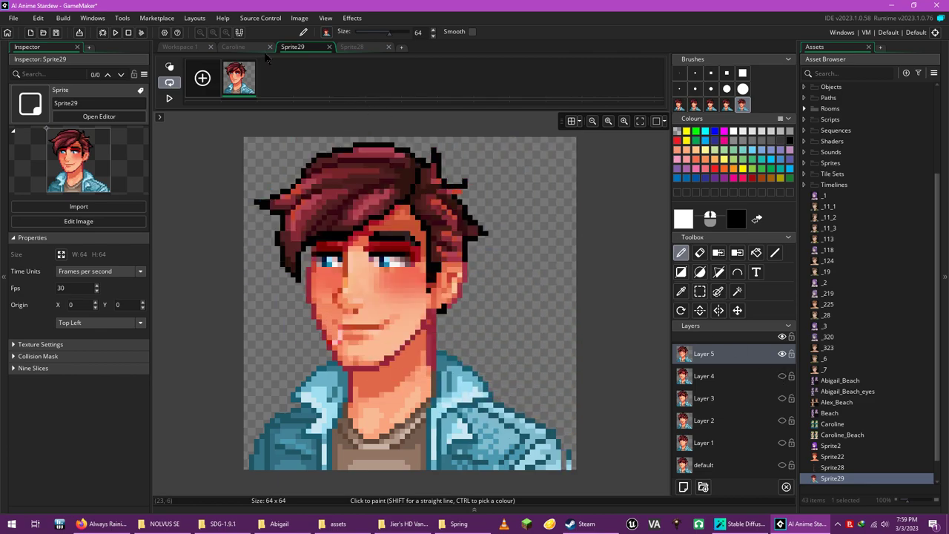
Capture the unsmiling second portrait in the third row of Sprite28 and stamp it onto a new layer in Sprite29.
left_click(356, 47)
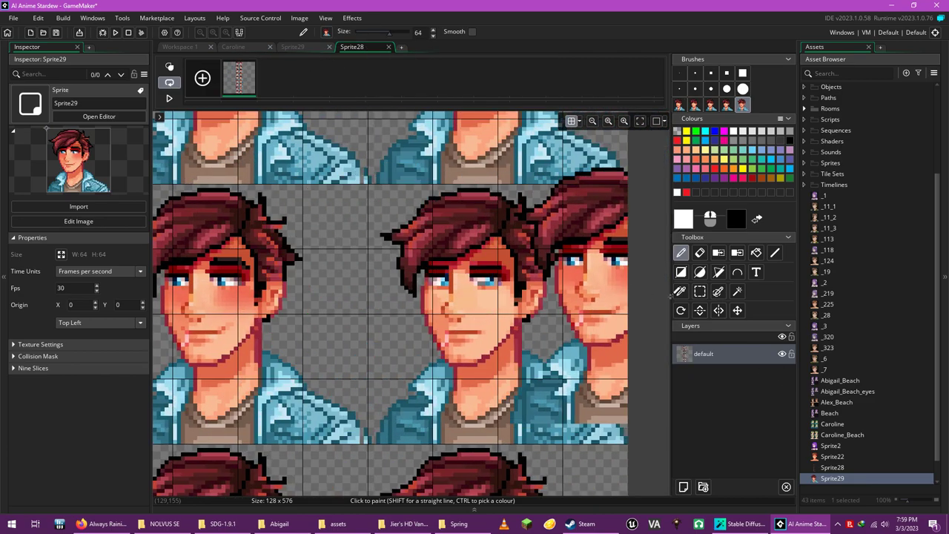
left_click(700, 291)
left_click_drag(371, 186, 629, 445)
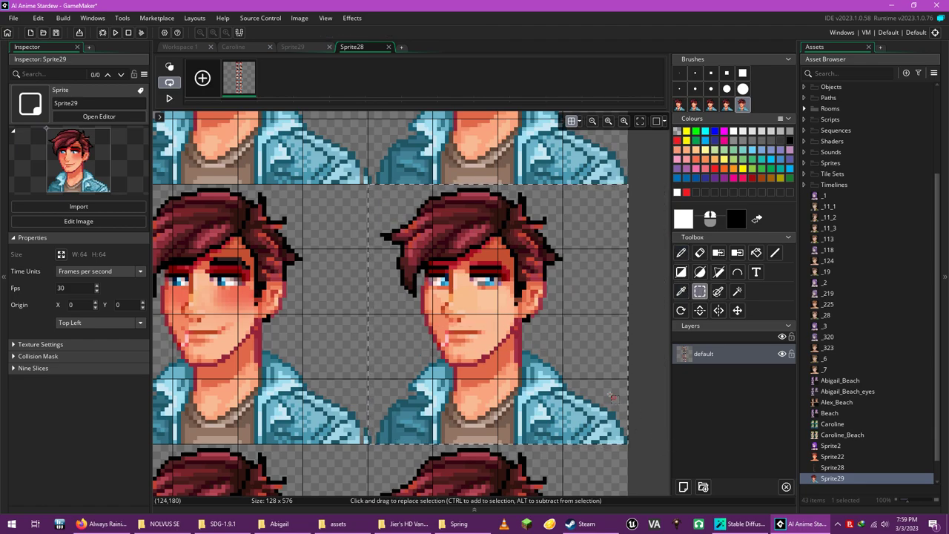
key("ctrl+v")
left_click(292, 47)
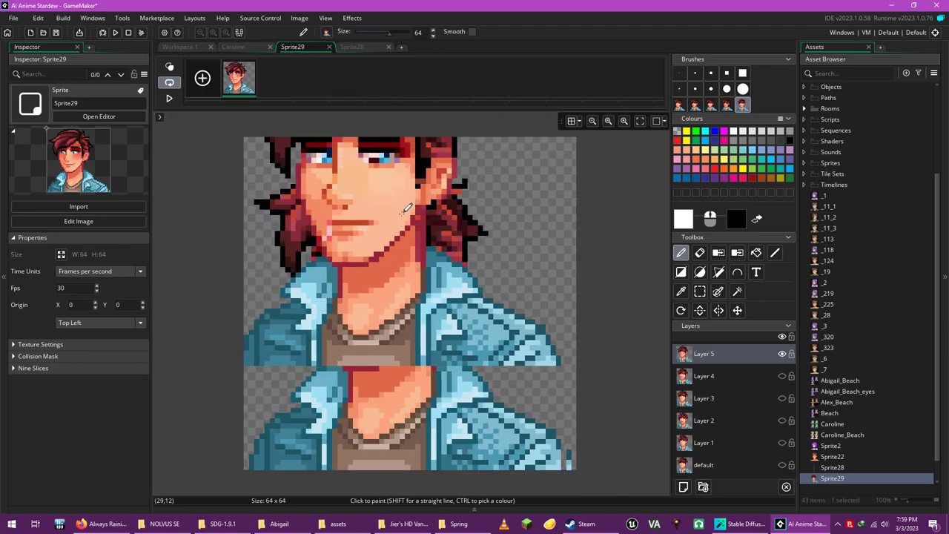
left_click(683, 487)
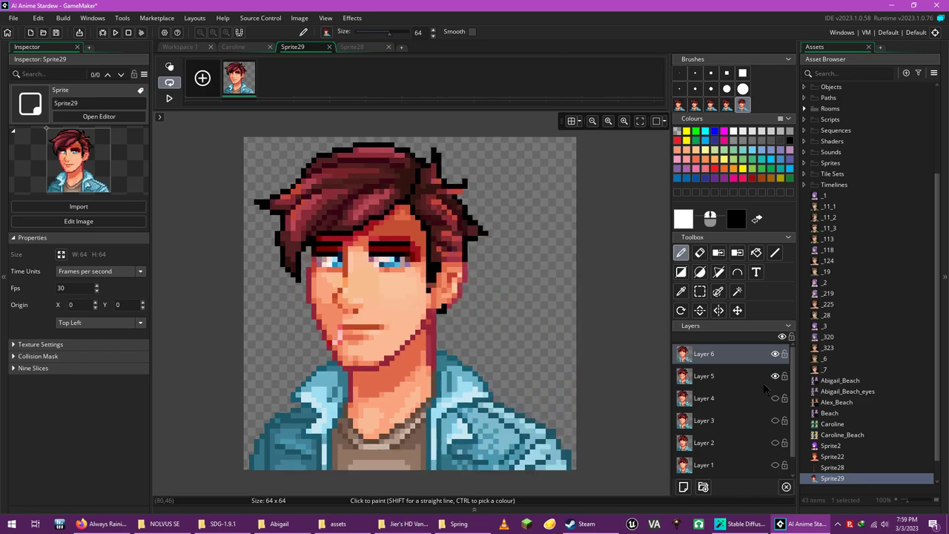
Copy the fourth-row portrait with shadowed eyes and spirals from Sprite28 onto a new layer in Sprite29 and hide the layer beneath.
left_click(353, 46)
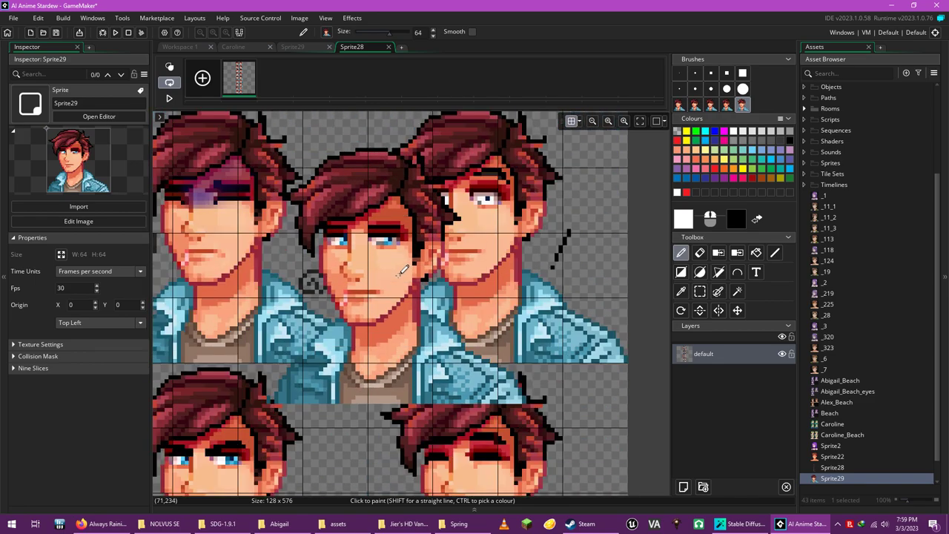
scroll(402, 273, "left", 5)
key("s")
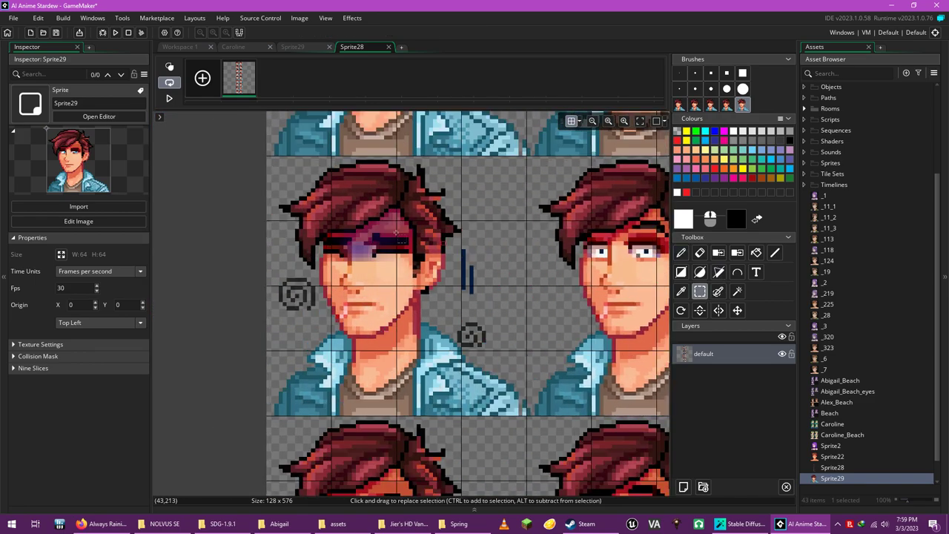
left_click_drag(414, 319, 526, 416)
key("ctrl+c")
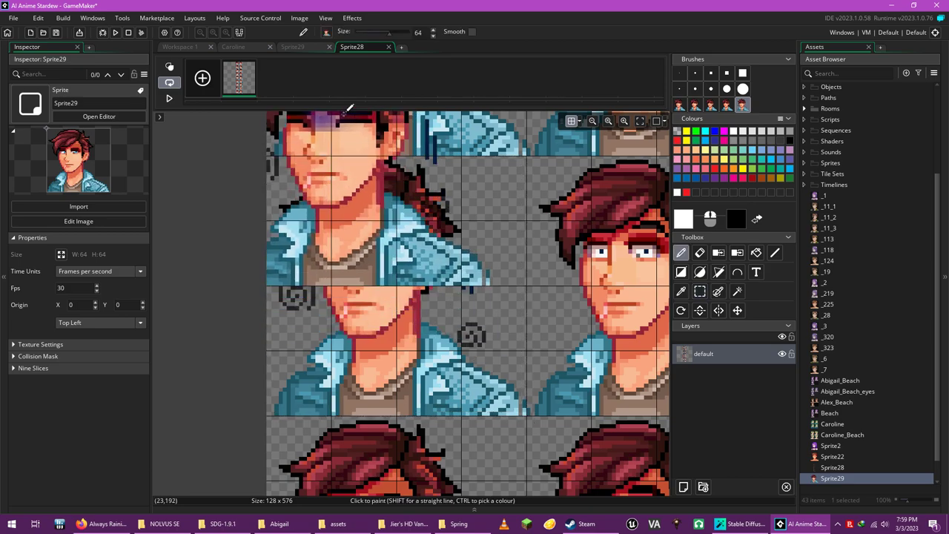
left_click(289, 46)
key("ctrl+v")
left_click(683, 486)
key("ctrl+v")
left_click_drag(570, 354, 749, 405)
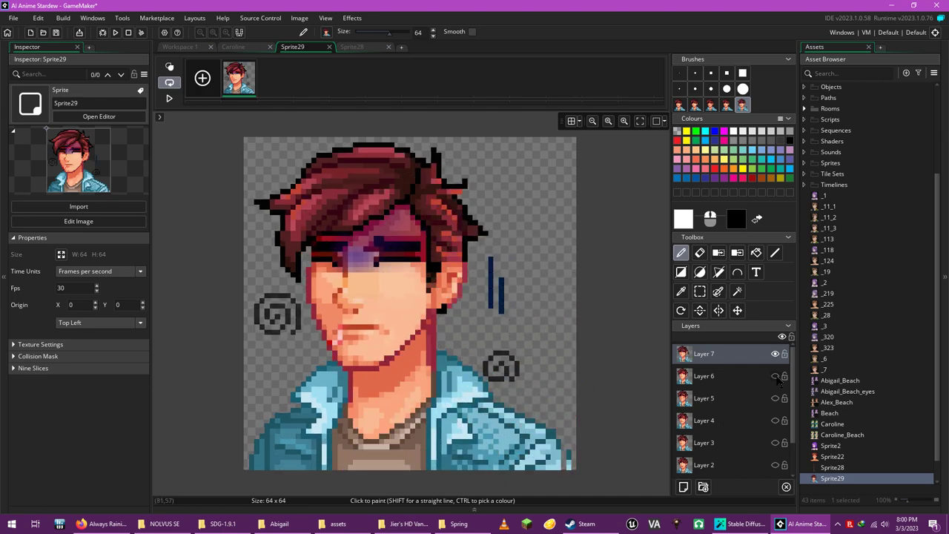
Copy the wide-eyed second portrait in the fourth row of Sprite28 onto a new layer in Sprite29 and hide the layer beneath.
left_click(352, 47)
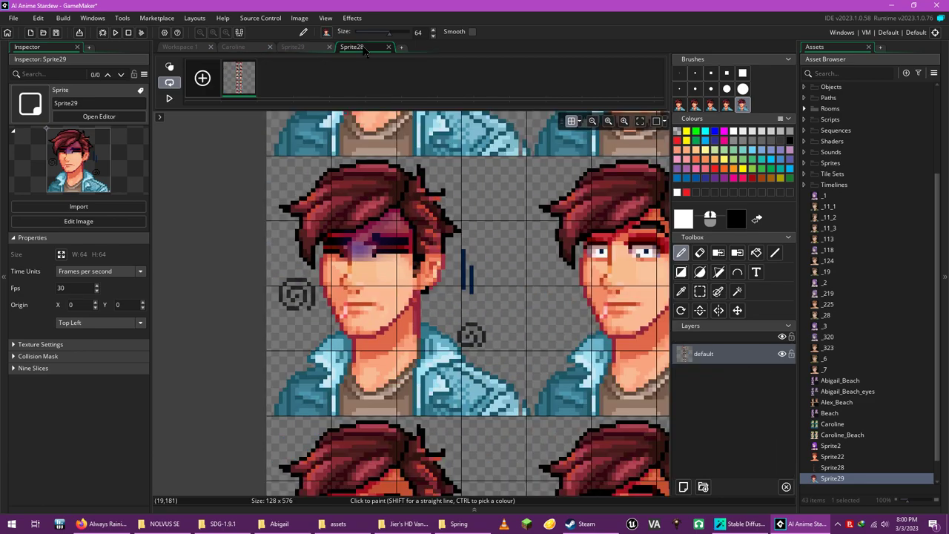
scroll(418, 289, "right", 5)
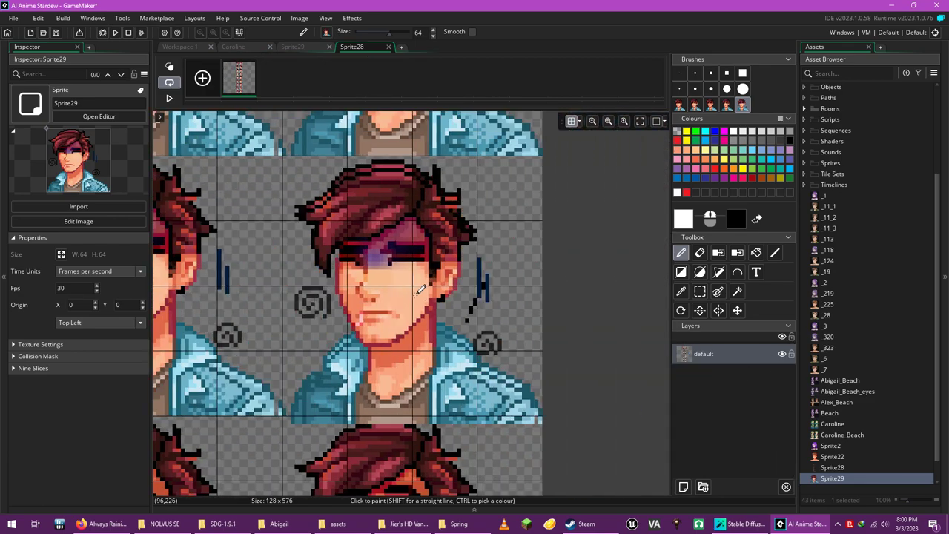
left_click(701, 293)
left_click_drag(283, 157, 596, 415)
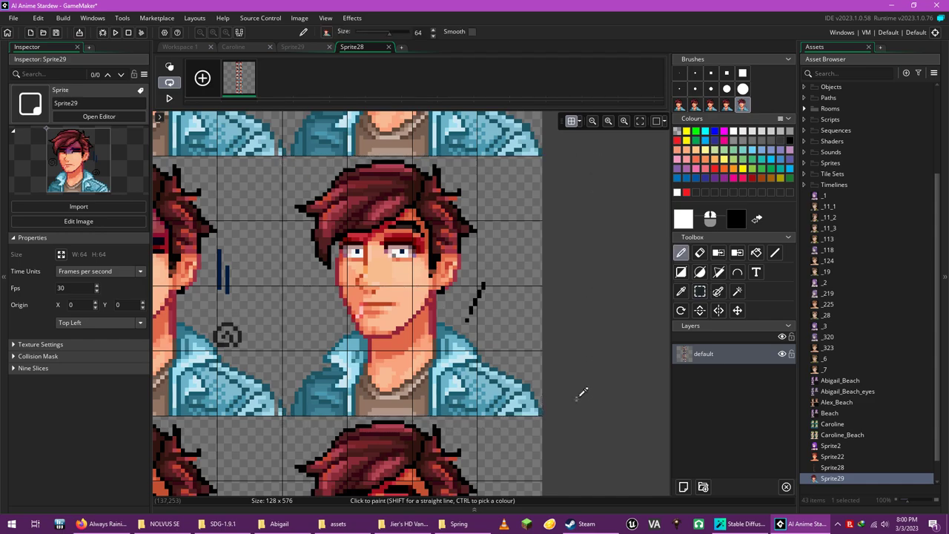
left_click(292, 47)
key("ctrl+v")
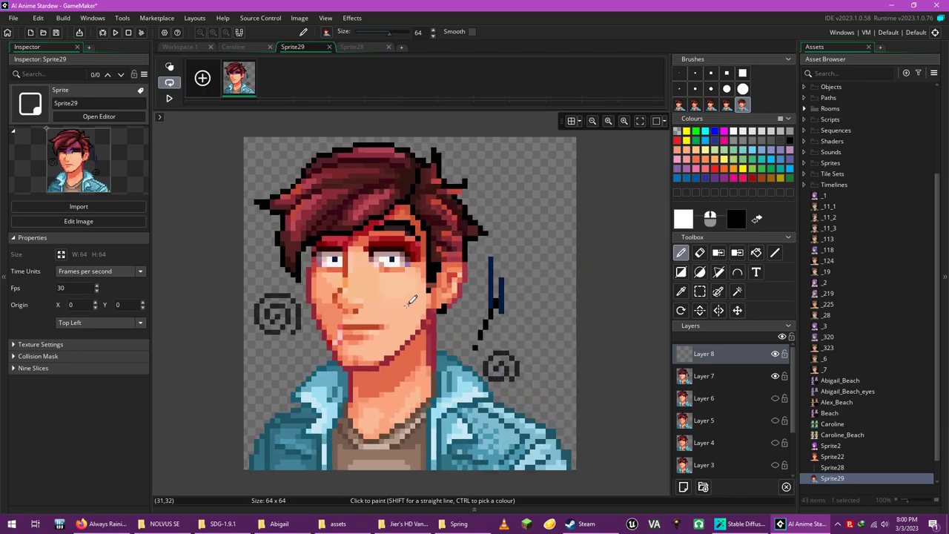
left_click(776, 376)
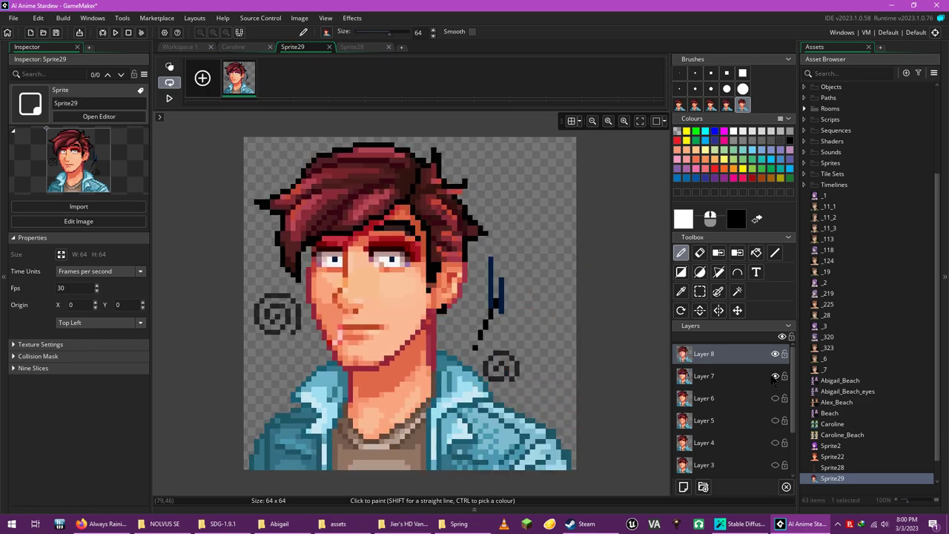
key("Escape")
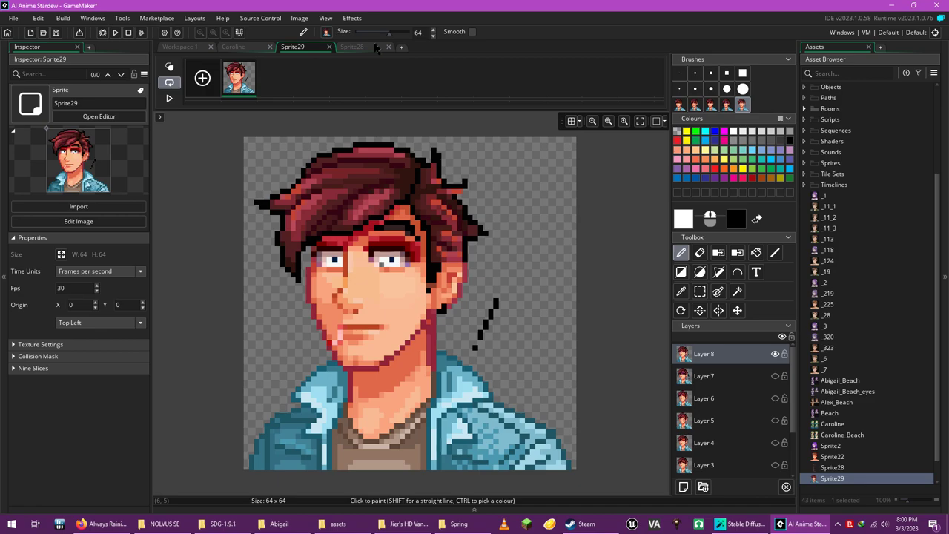
Capture the angry fifth-row portrait with the red mark from Sprite28 and stamp it onto a new layer in Sprite29.
left_click(376, 47)
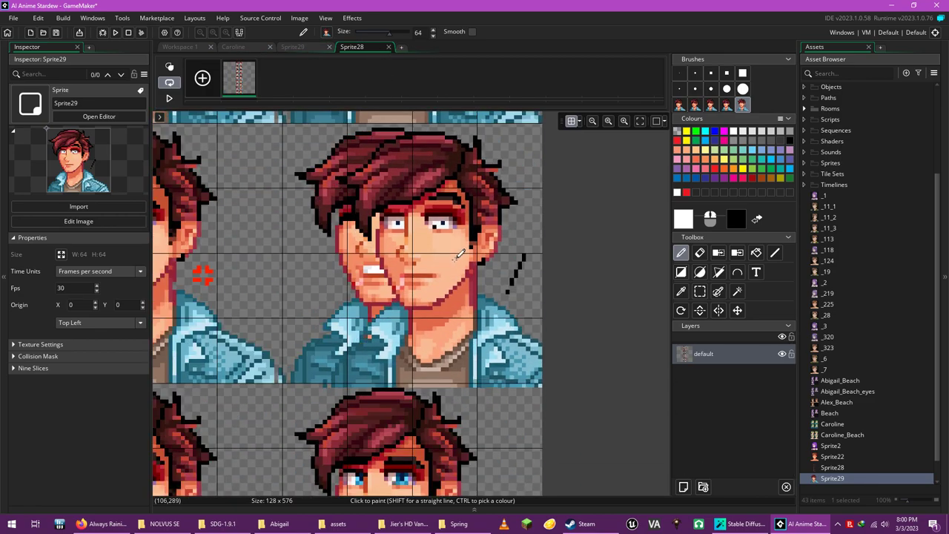
left_click(699, 291)
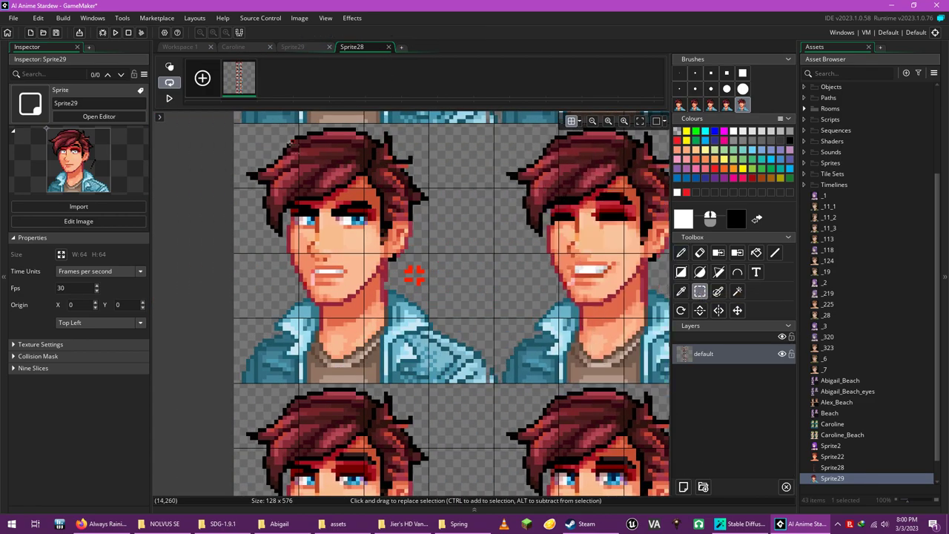
left_click_drag(236, 125, 489, 381)
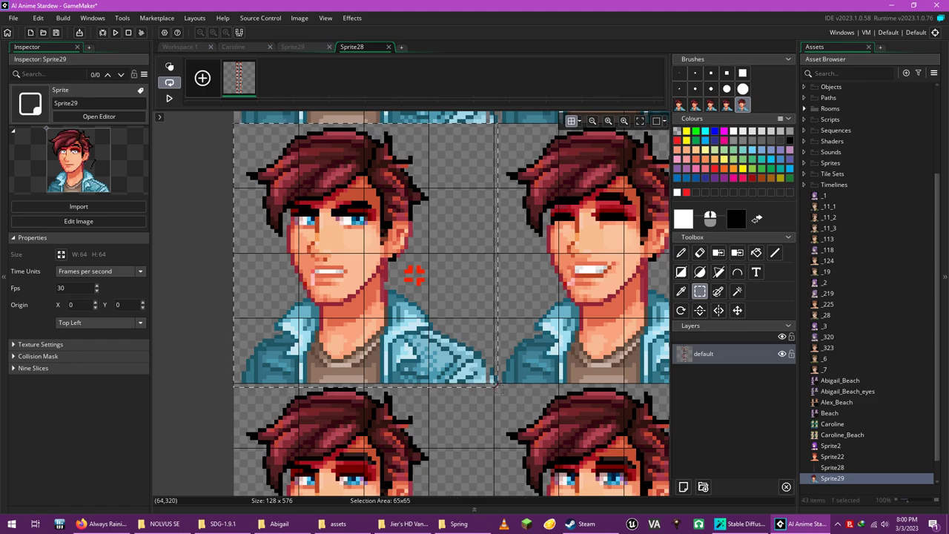
key("d")
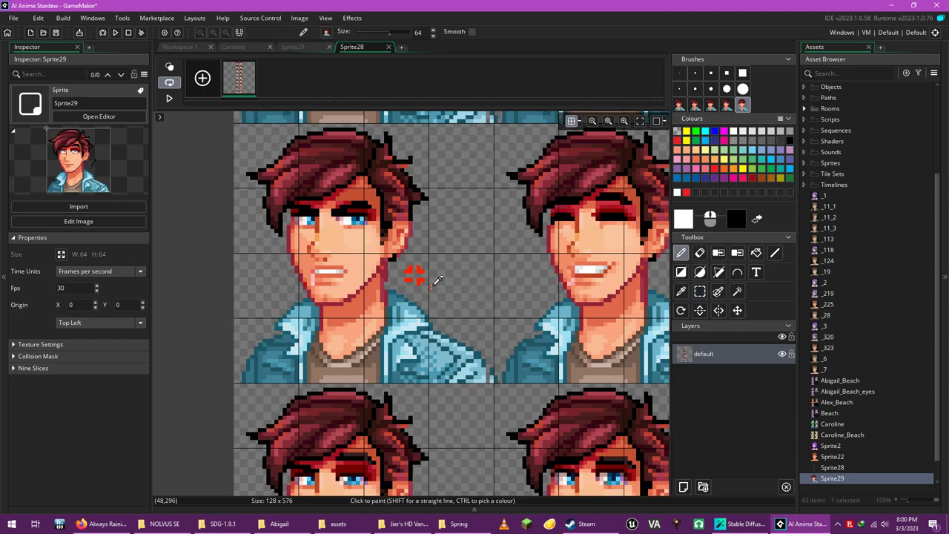
left_click(309, 50)
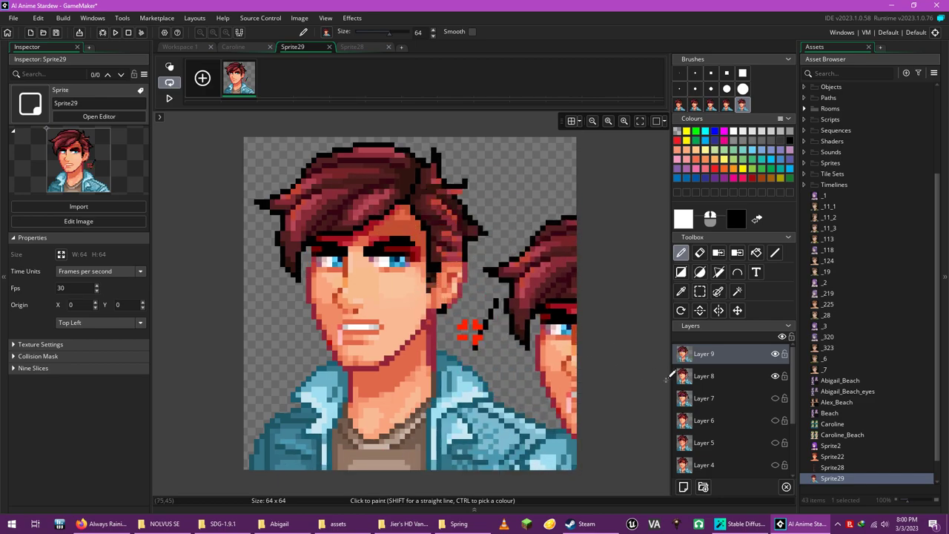
Capture the laughing fifth-row portrait with closed eyes from Sprite28 and stamp it onto a new layer in Sprite29.
left_click(358, 49)
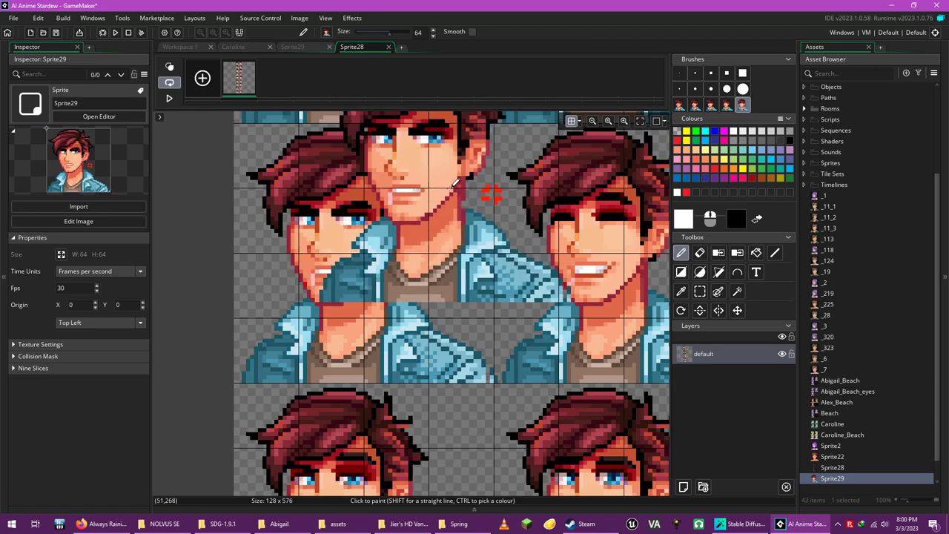
left_click(701, 293)
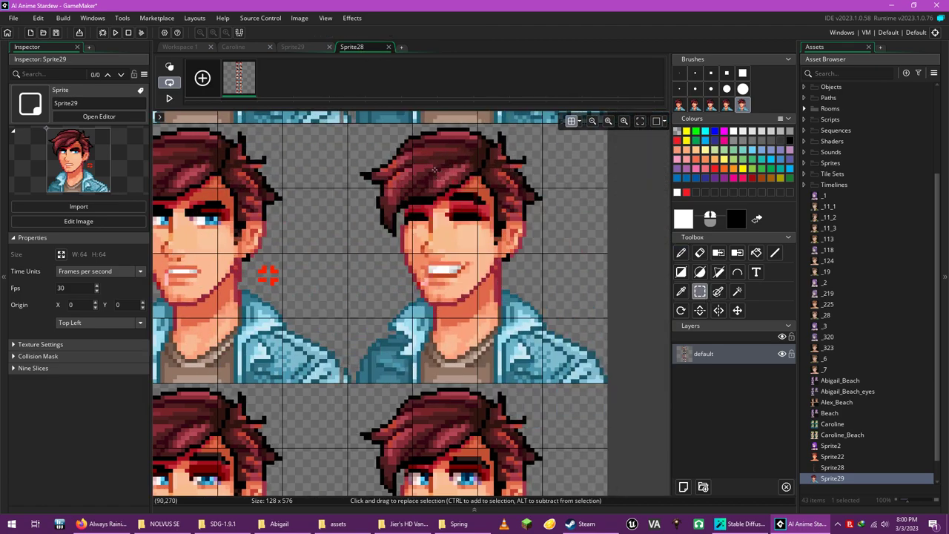
left_click_drag(352, 126, 628, 376)
left_click(302, 46)
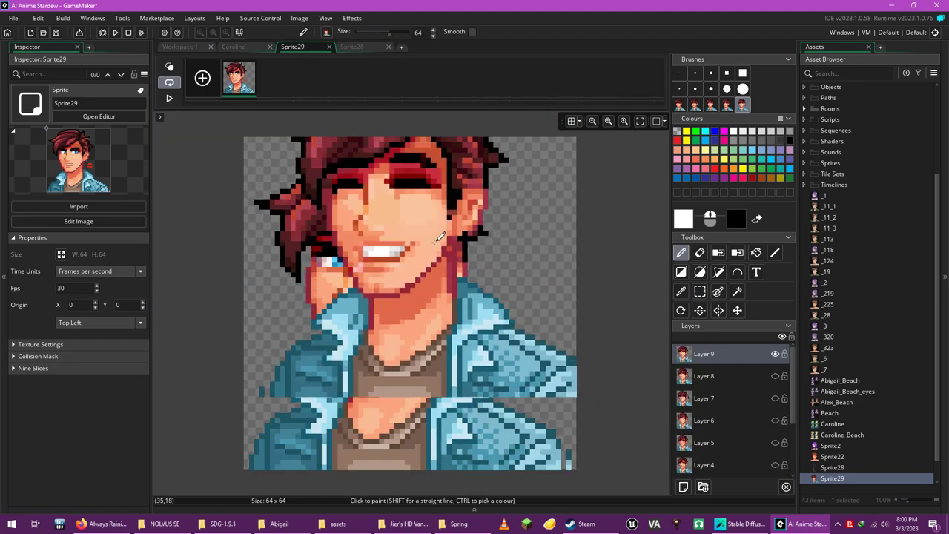
left_click(683, 487)
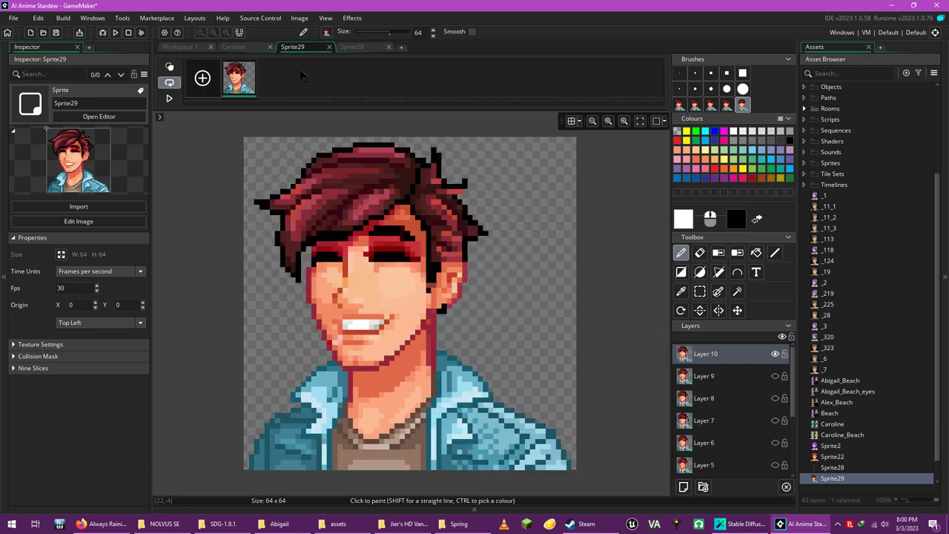
Copy the grinning first portrait in the sixth row of Sprite28 onto a new layer in Sprite29 and hide the layer beneath.
left_click(351, 47)
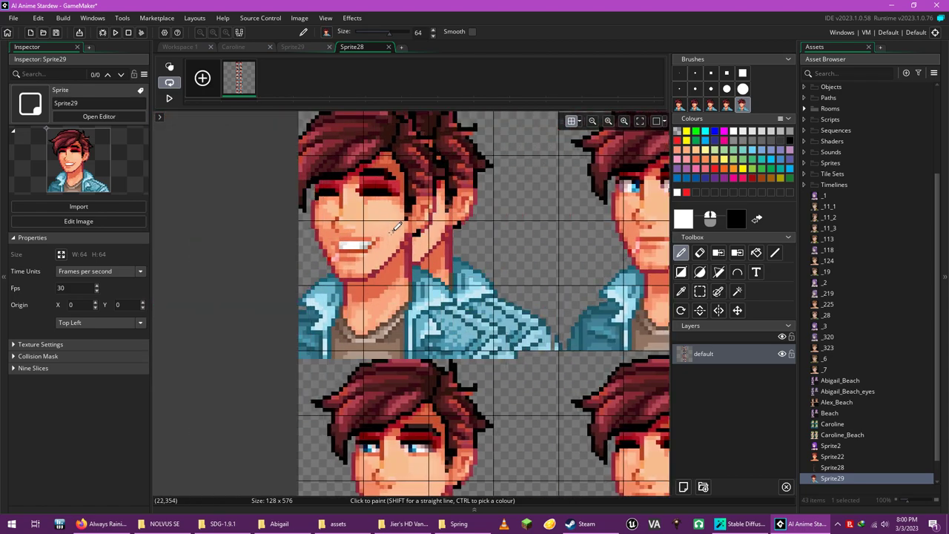
left_click(700, 291)
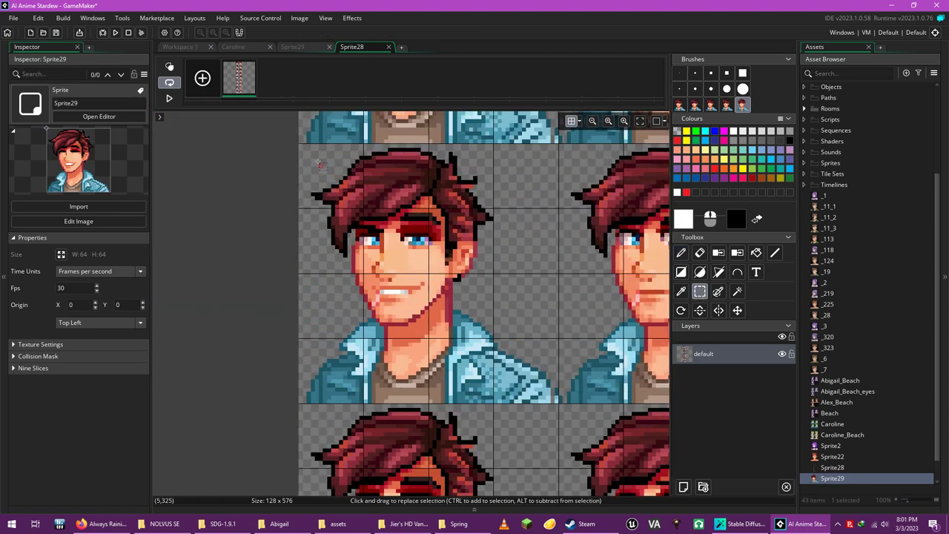
left_click_drag(300, 146, 558, 405)
key("ctrl+c")
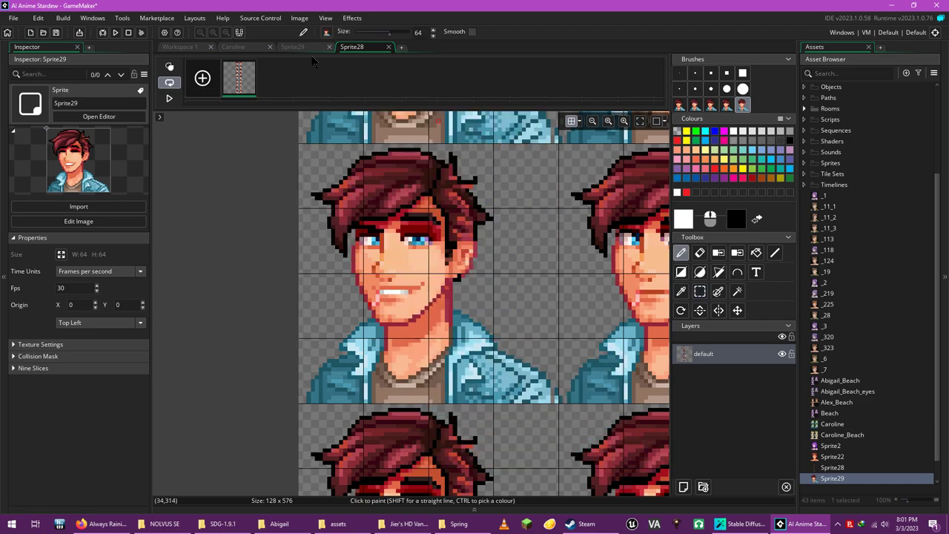
left_click(305, 49)
key("ctrl+v")
key("ctrl+z")
left_click(683, 486)
key("ctrl+v")
left_click(413, 301)
left_click(775, 376)
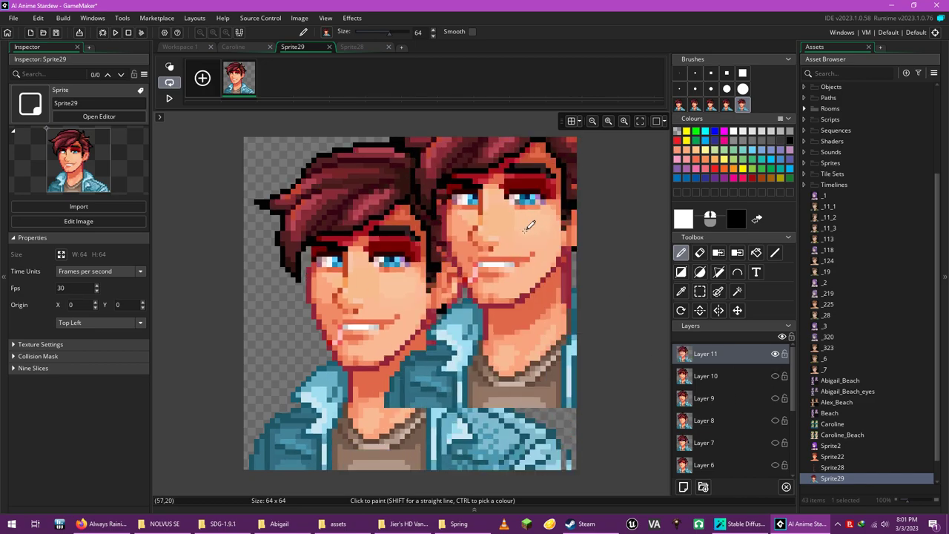
Capture the unsmiling second portrait in the sixth row of Sprite28 as a brush.
left_click(352, 46)
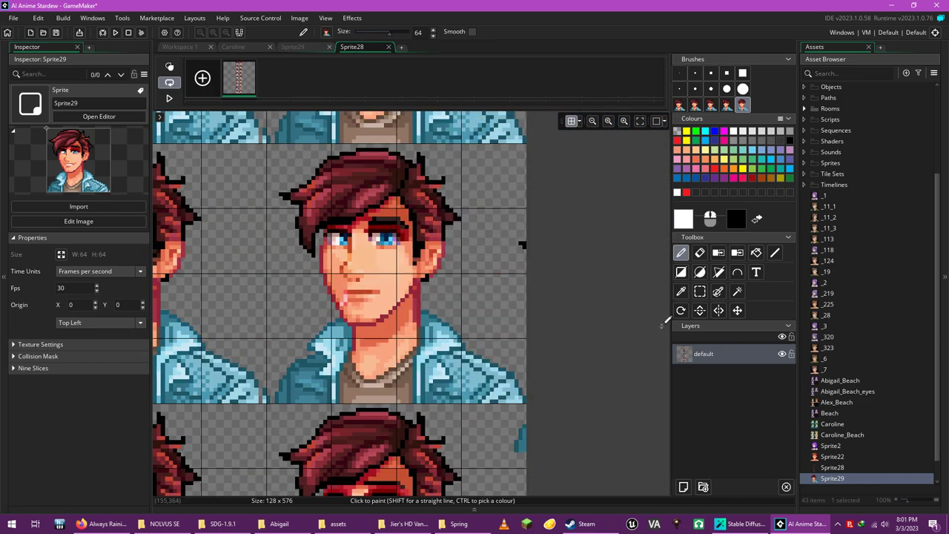
left_click(701, 294)
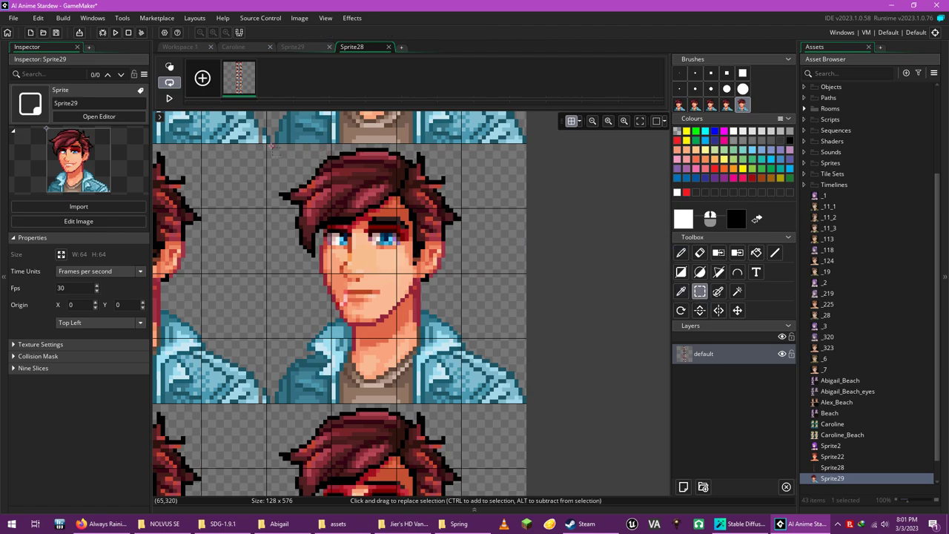
left_click_drag(269, 146, 598, 400)
key("d")
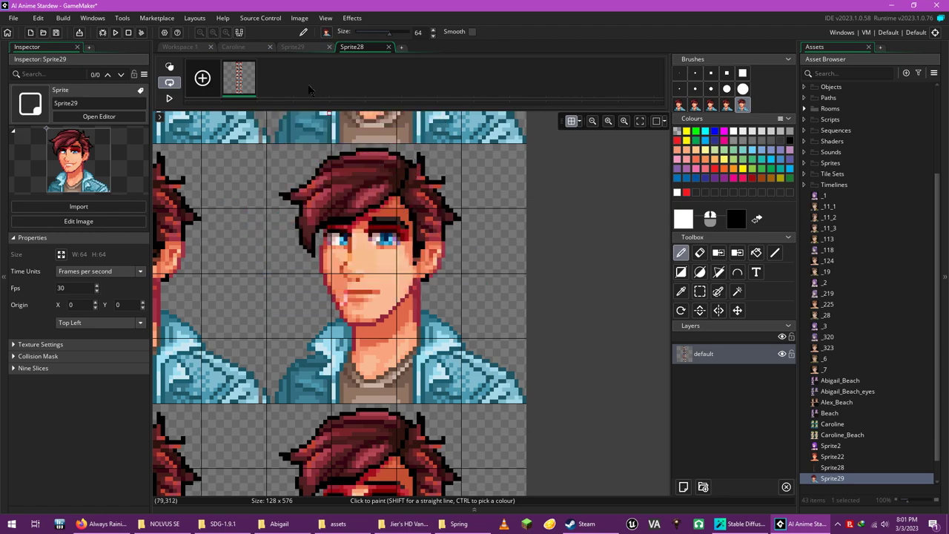
Stamp the captured unsmiling sixth-row portrait onto a new layer in Sprite29 and hide the layer beneath.
left_click(304, 46)
left_click(683, 486)
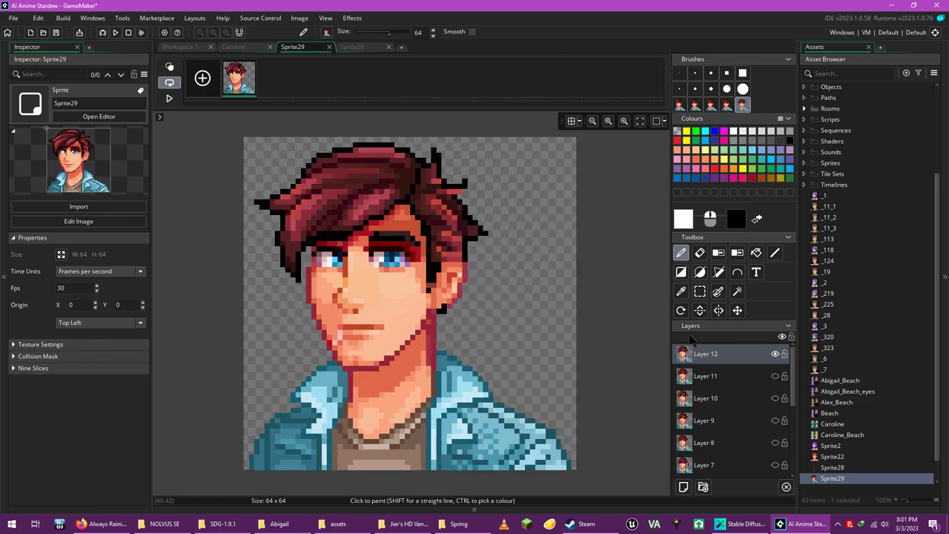
Copy the first portrait with sideways-glancing eyes in the seventh row of Sprite28 onto a new layer in Sprite29, hiding the layer beneath.
left_click(363, 47)
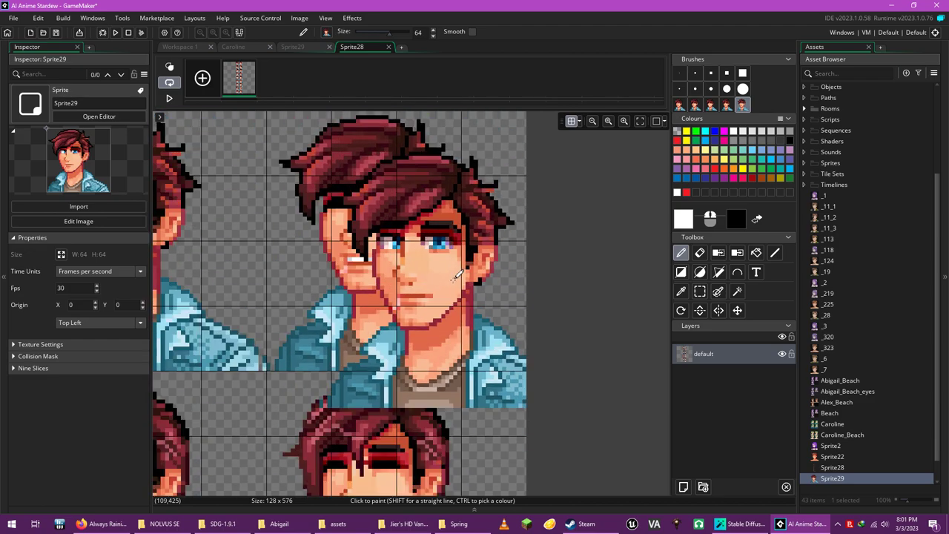
scroll(458, 275, "up", 2)
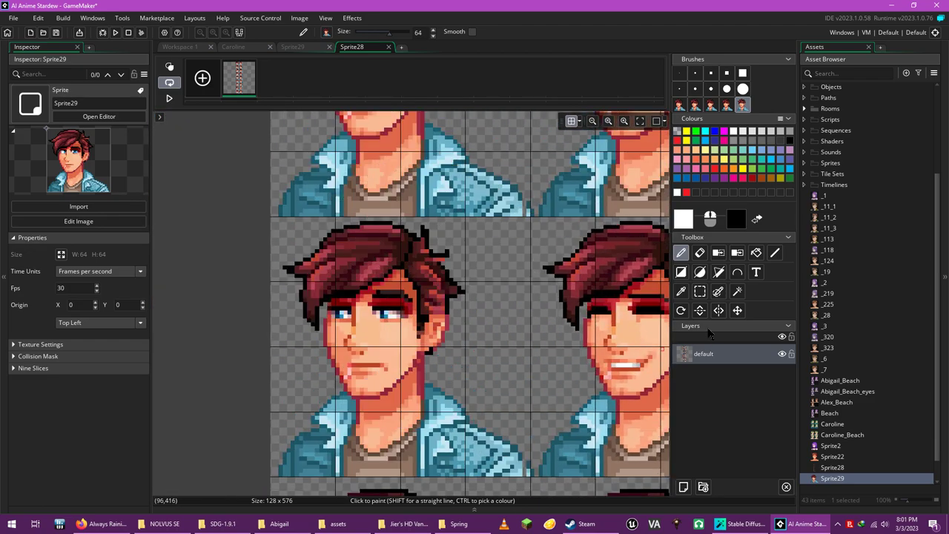
left_click(698, 293)
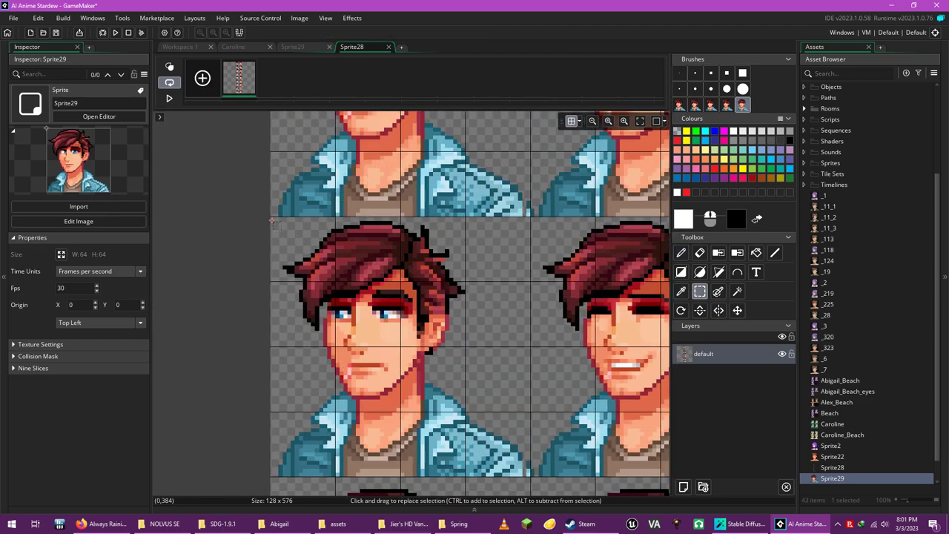
left_click_drag(405, 402, 527, 477)
key("p")
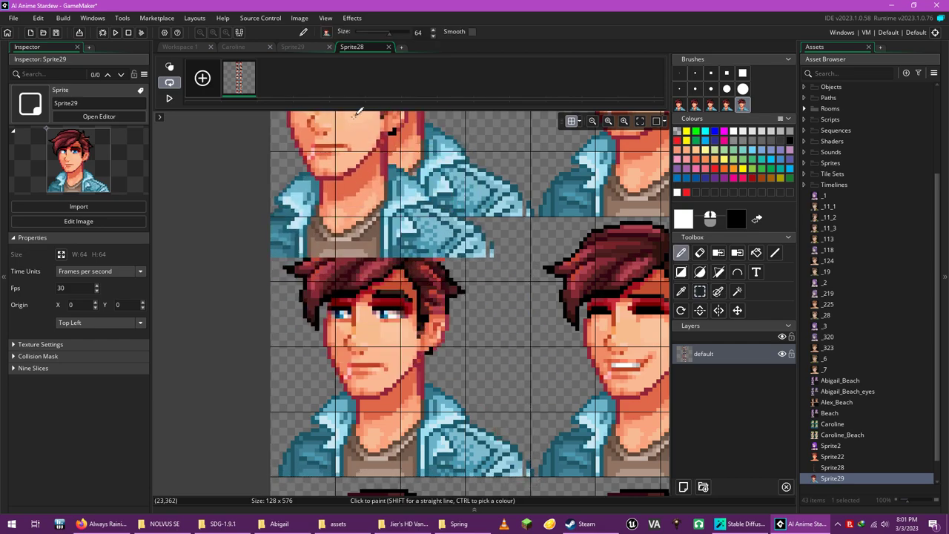
left_click(292, 46)
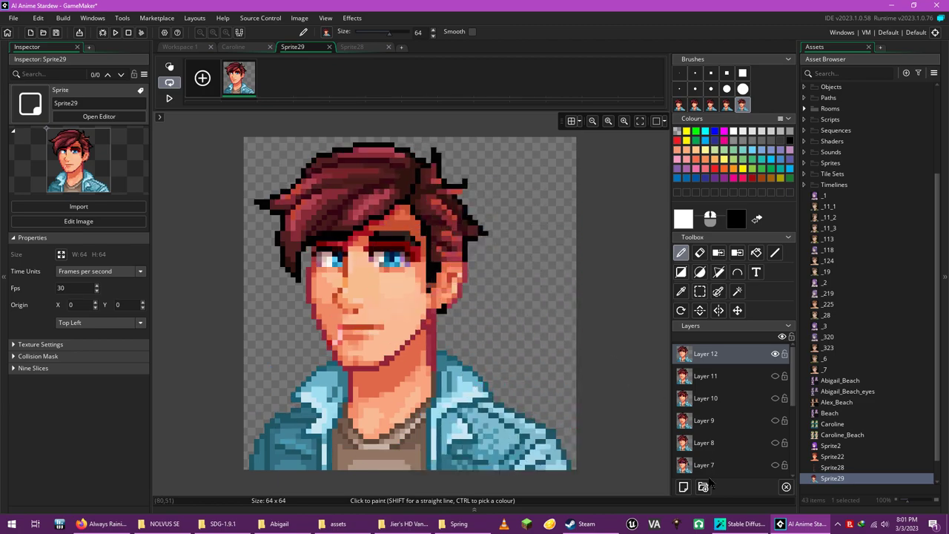
left_click(683, 488)
left_click(775, 376)
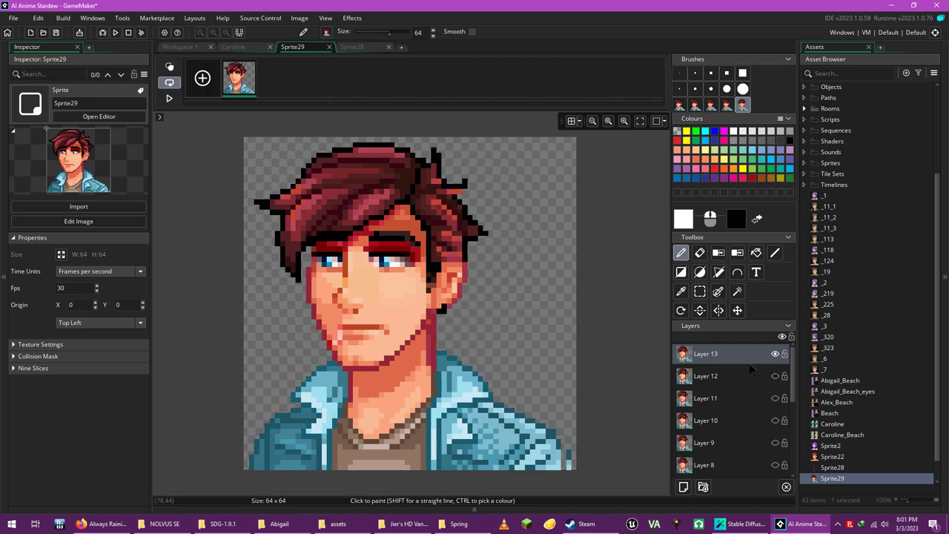
Capture the grinning second portrait with closed eyes in Sprite28's seventh row and stamp it onto a new layer in Sprite29, hiding the layer beneath.
key("ctrl+Tab")
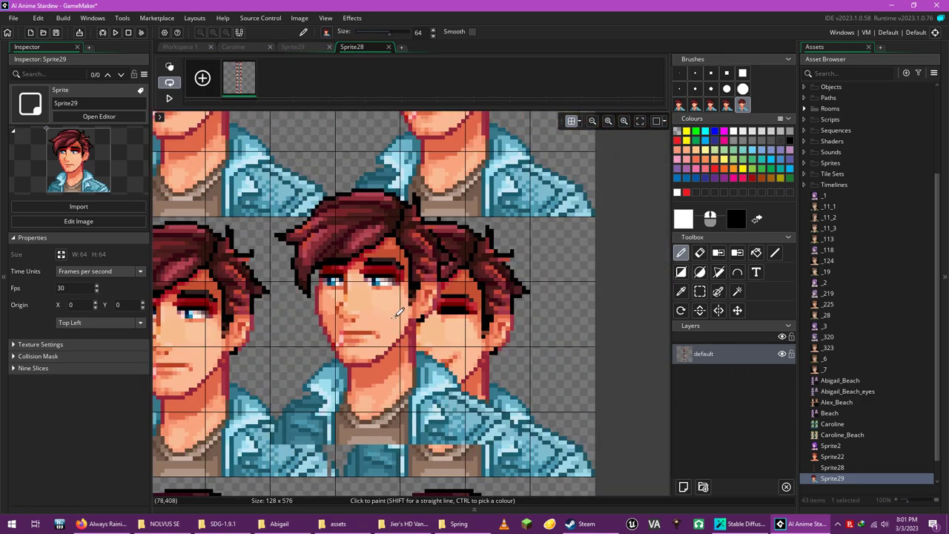
left_click(700, 293)
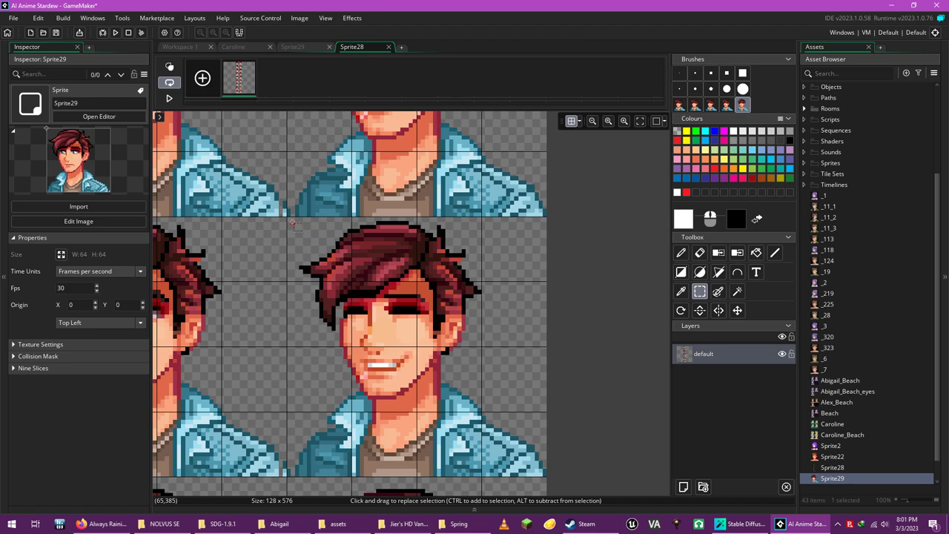
left_click_drag(549, 404, 609, 454)
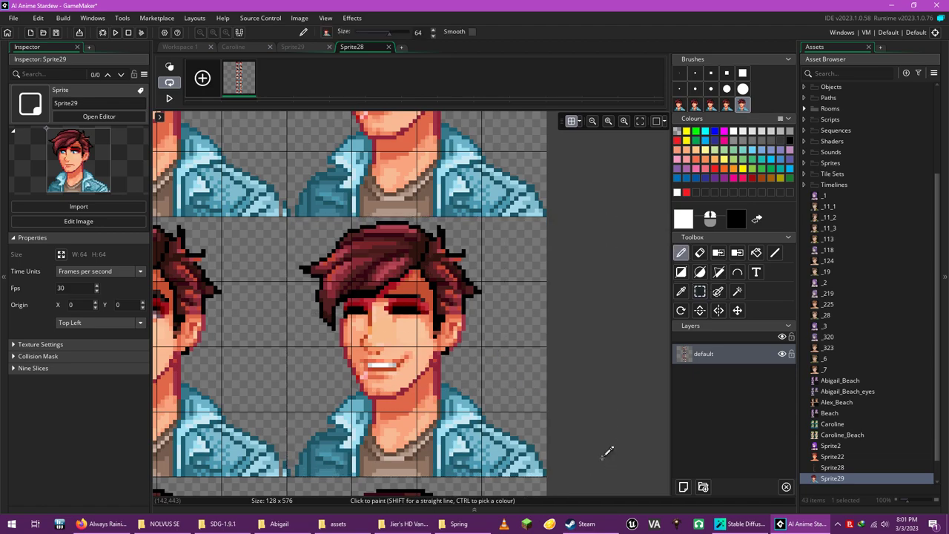
left_click(292, 47)
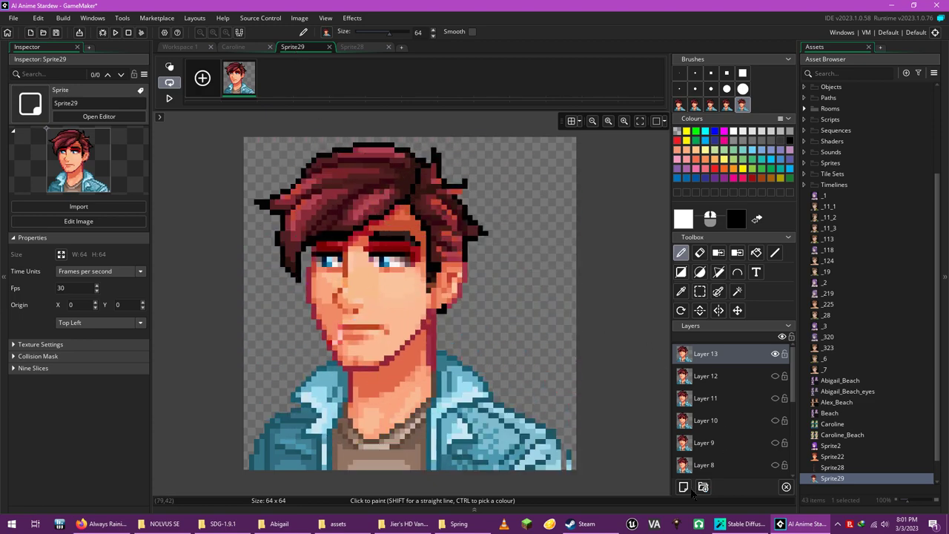
left_click(684, 487)
left_click(775, 376)
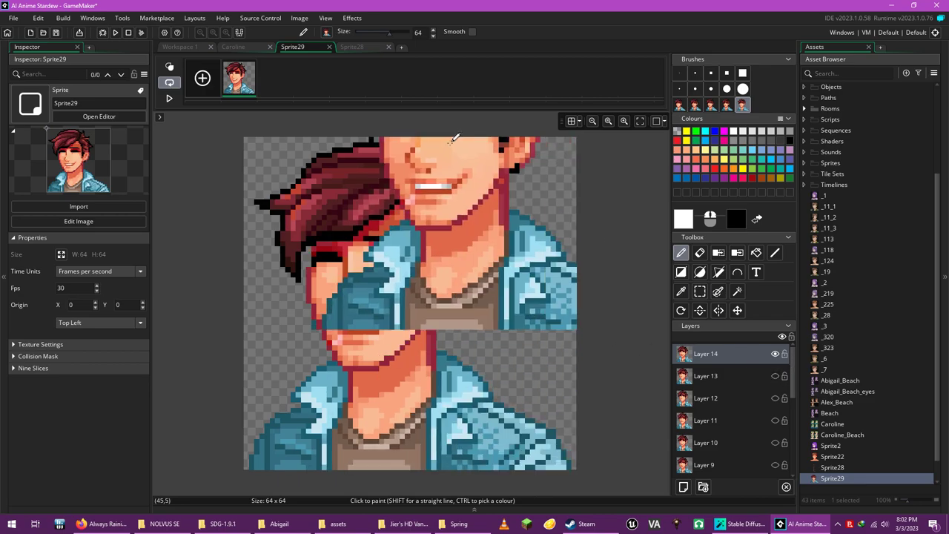
Copy the smiling first portrait in the eighth row of Sprite28 onto a new layer in Sprite29 and hide the layer beneath.
left_click(353, 47)
left_click_drag(452, 226, 709, 320)
left_click(700, 290)
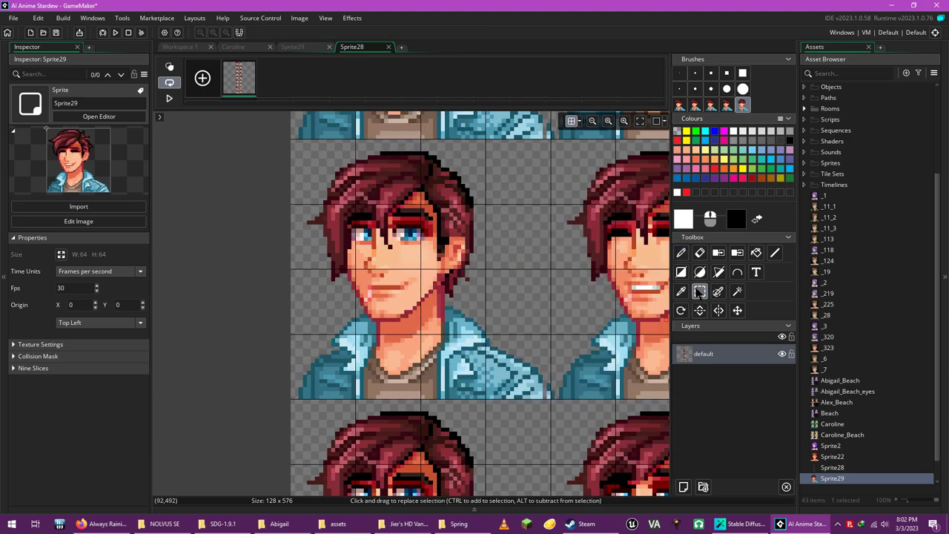
left_click_drag(293, 141, 547, 396)
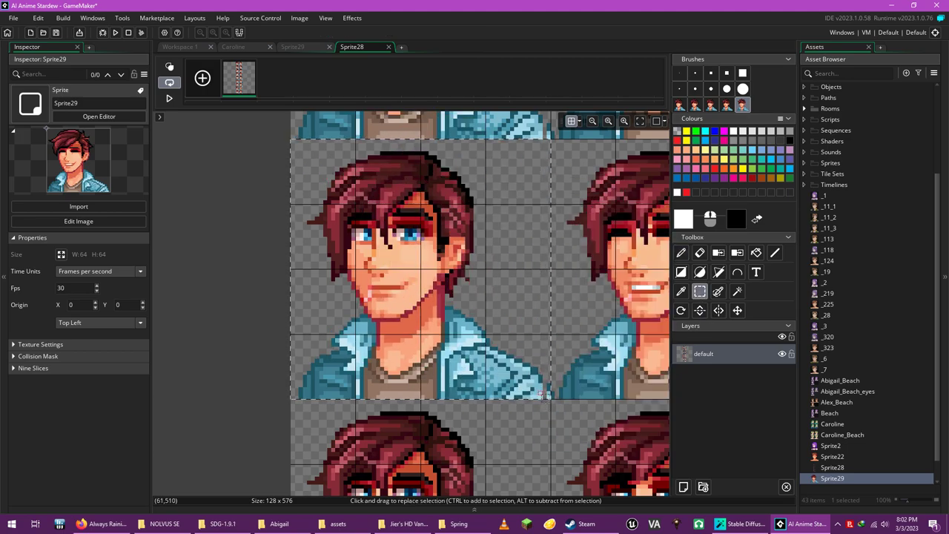
key("d")
left_click(297, 47)
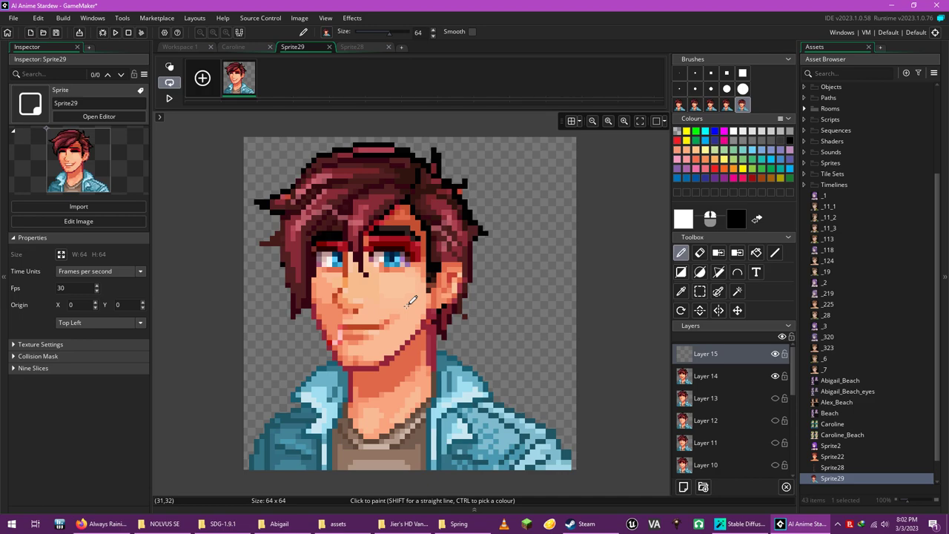
left_click(775, 377)
left_click(775, 376)
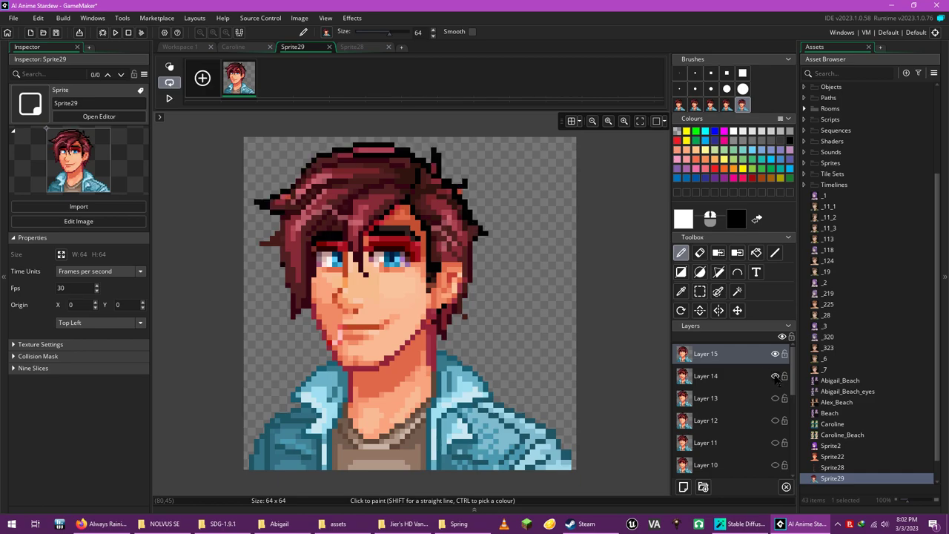
Copy the laughing, closed-eyed second portrait in the eighth row of Sprite28 onto a new layer in Sprite29, hiding the layer beneath.
left_click(363, 48)
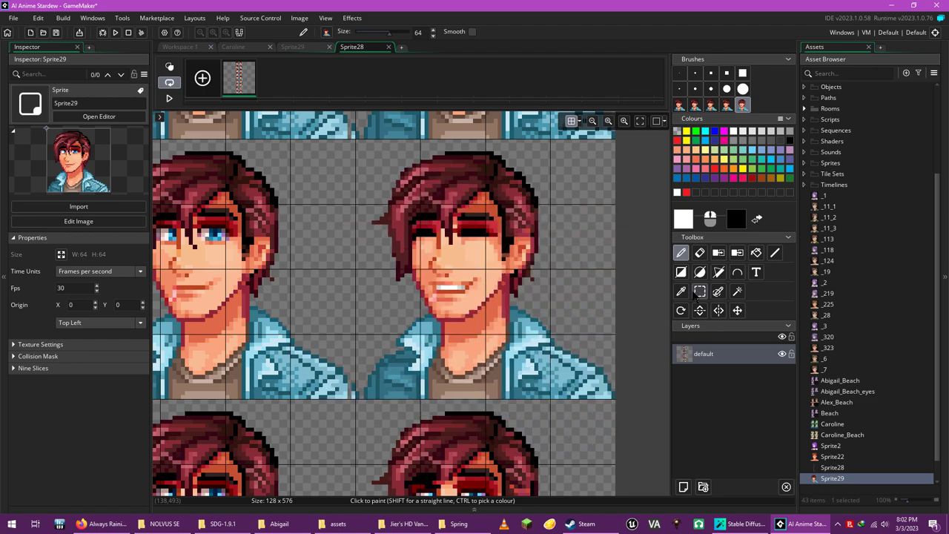
left_click(695, 294)
left_click_drag(358, 145, 622, 394)
left_click(305, 47)
left_click(683, 486)
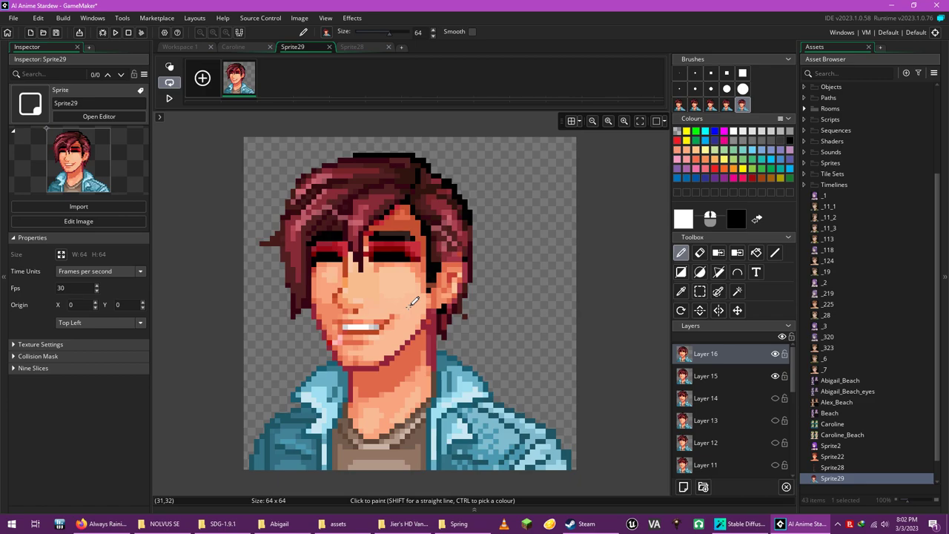
left_click(775, 376)
Capture the unsmiling first portrait in the last row of Sprite28 and stamp it onto a new layer in Sprite29.
left_click(359, 51)
left_click(700, 290)
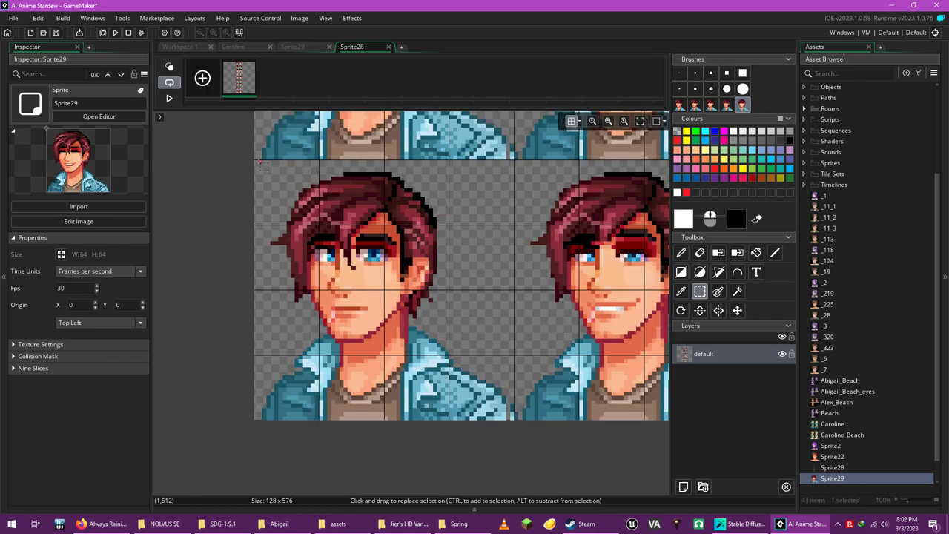
left_click_drag(258, 162, 509, 447)
left_click(292, 47)
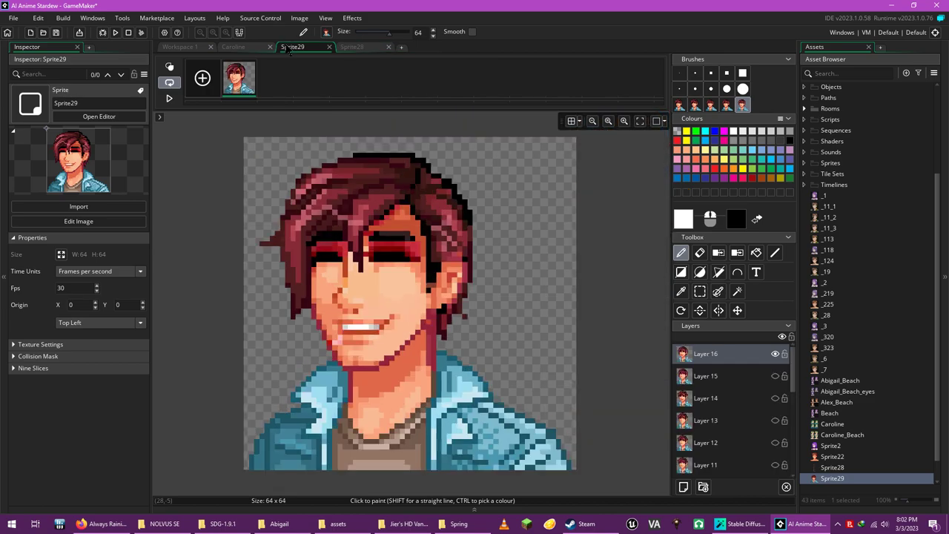
left_click(683, 486)
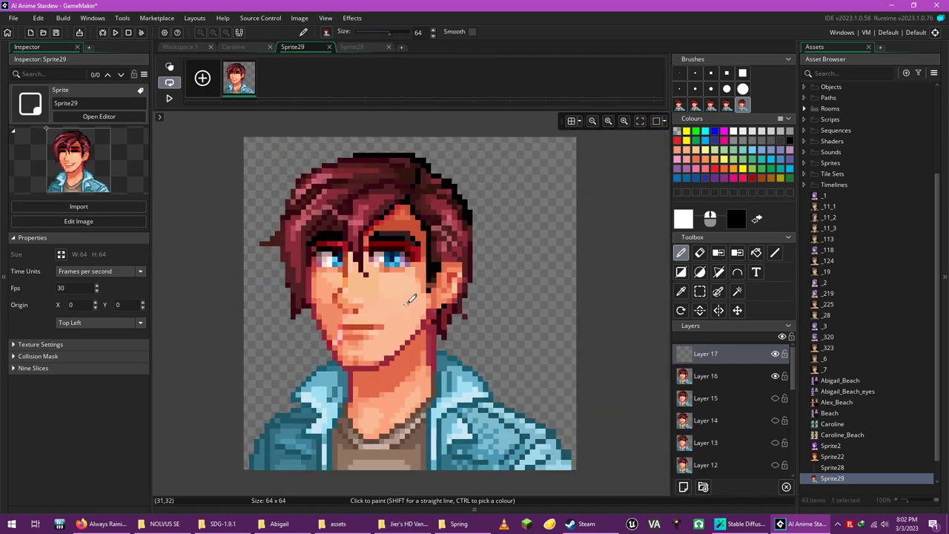
key("ctrl+v")
left_click_drag(410, 299, 410, 107)
Copy the grinning second portrait in the last row of Sprite28 onto a new layer in Sprite29 and hide the layer beneath.
left_click(364, 48)
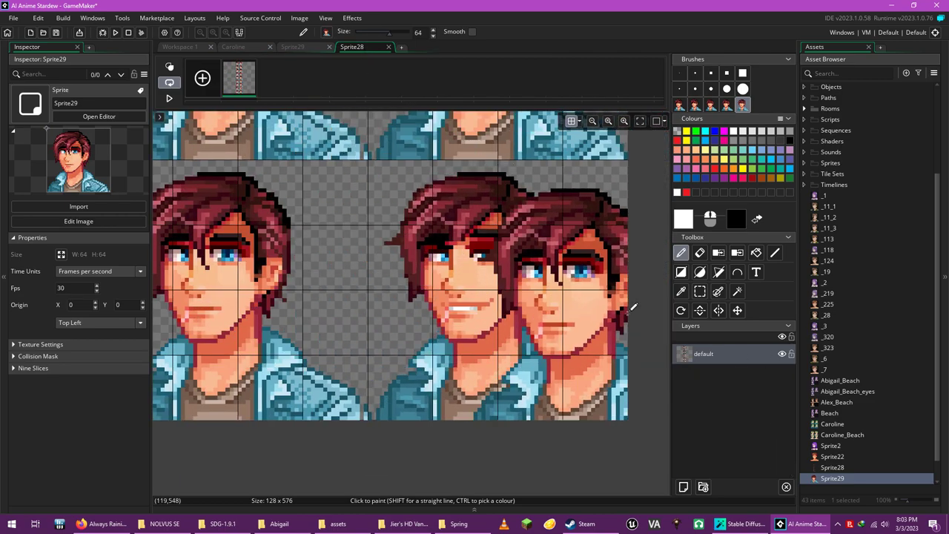
left_click(699, 291)
left_click_drag(367, 162, 636, 443)
key("ctrl+c")
key("d")
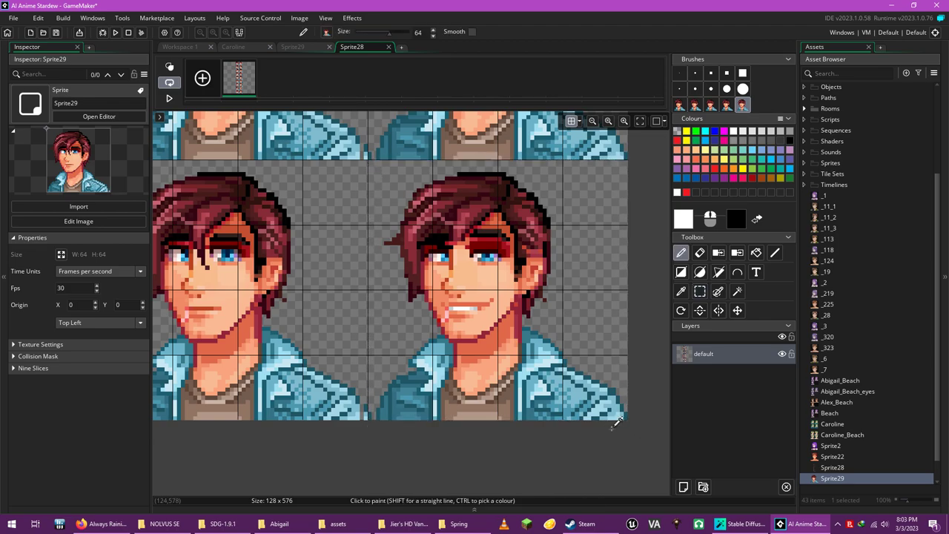
left_click(293, 47)
key("ctrl+v")
left_click(683, 486)
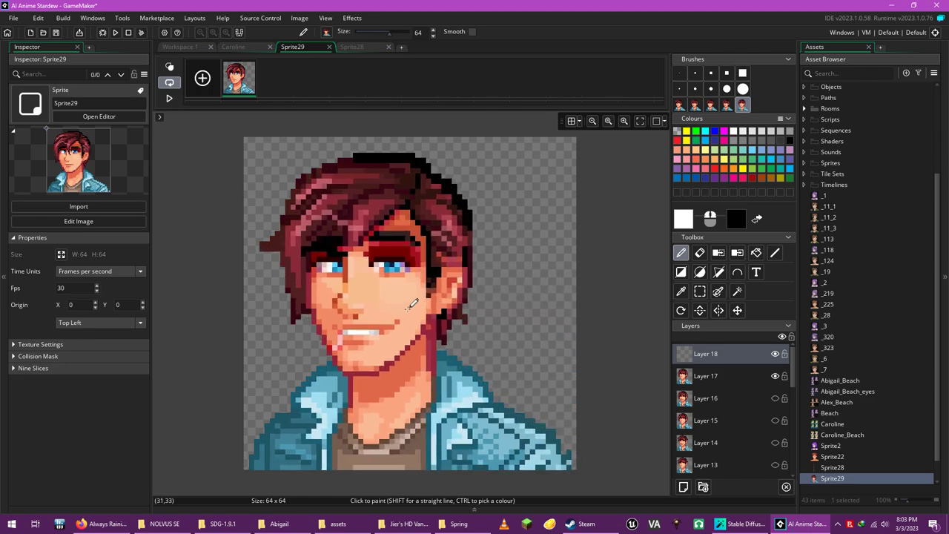
left_click(412, 299)
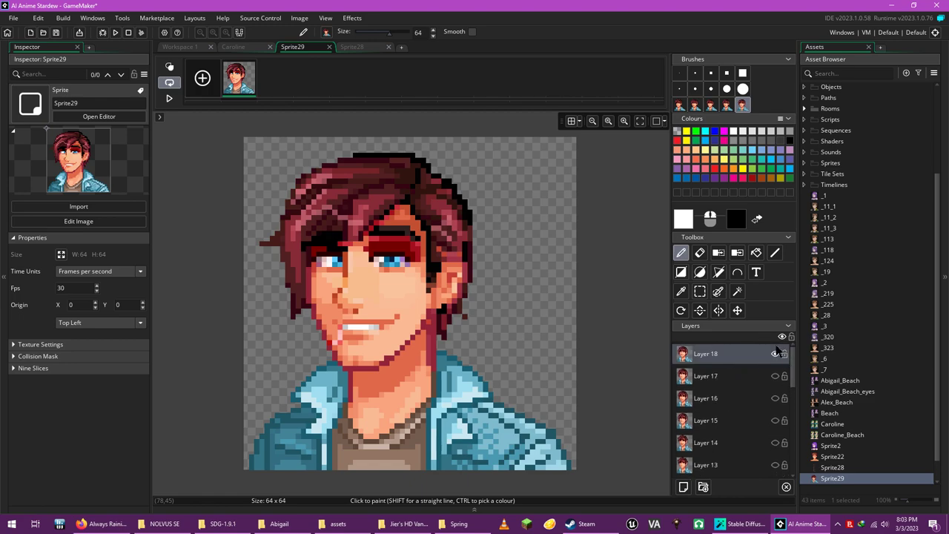
Hide the topmost layer of Sprite29 and select Layer 1, making it the only visible layer.
left_click(775, 353)
scroll(742, 386, "down", 2)
scroll(721, 375, "down", 5)
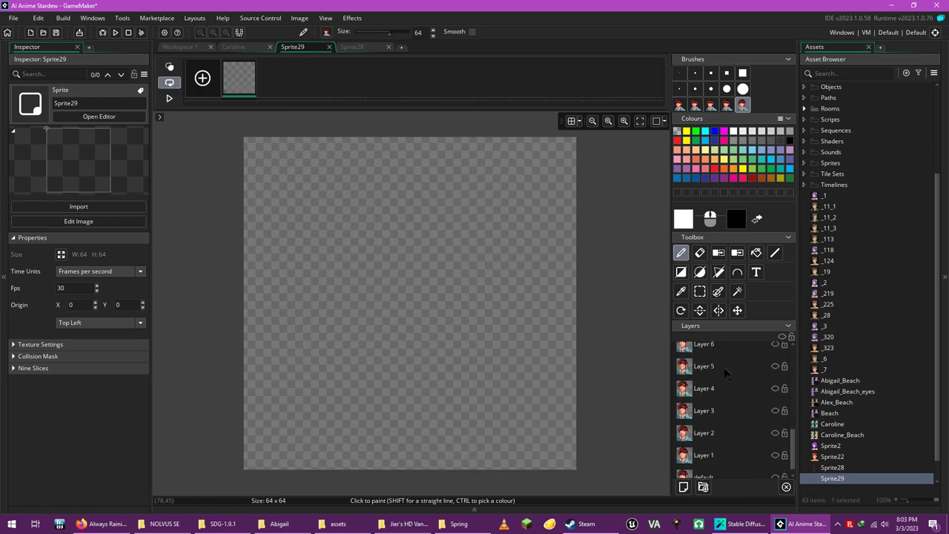
left_click(731, 445)
left_click(775, 446)
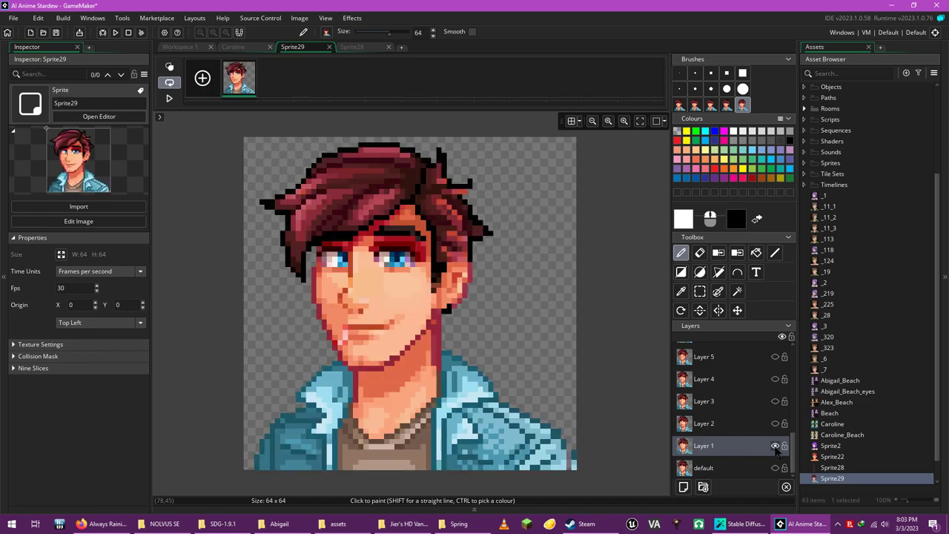
left_click(776, 425)
left_click(776, 426)
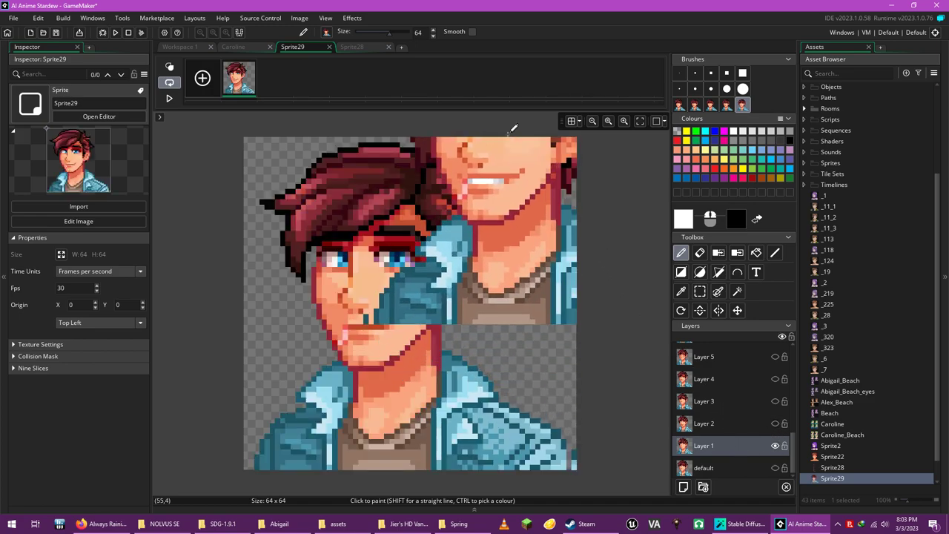
Start a PNG export of the sprite and create and open a folder named Sterling inside the HD folder.
left_click(299, 18)
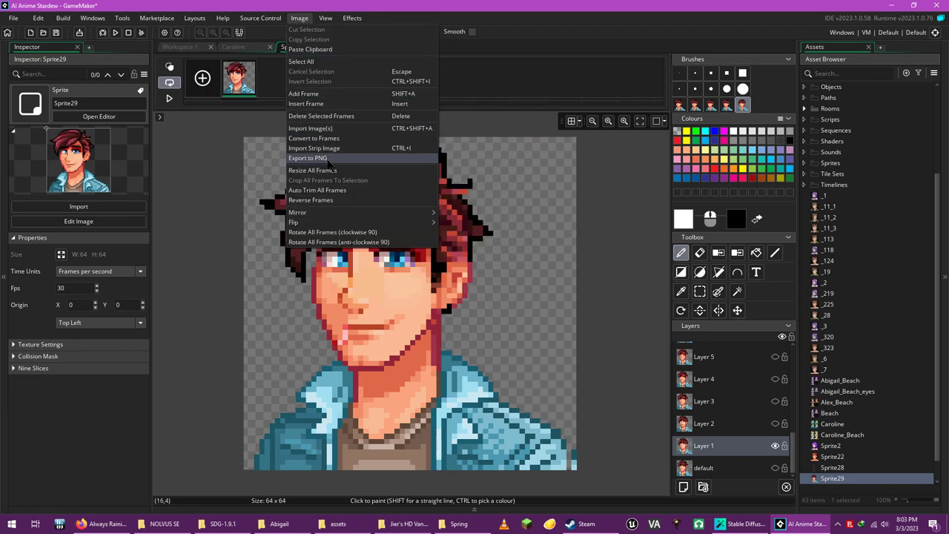
left_click(327, 159)
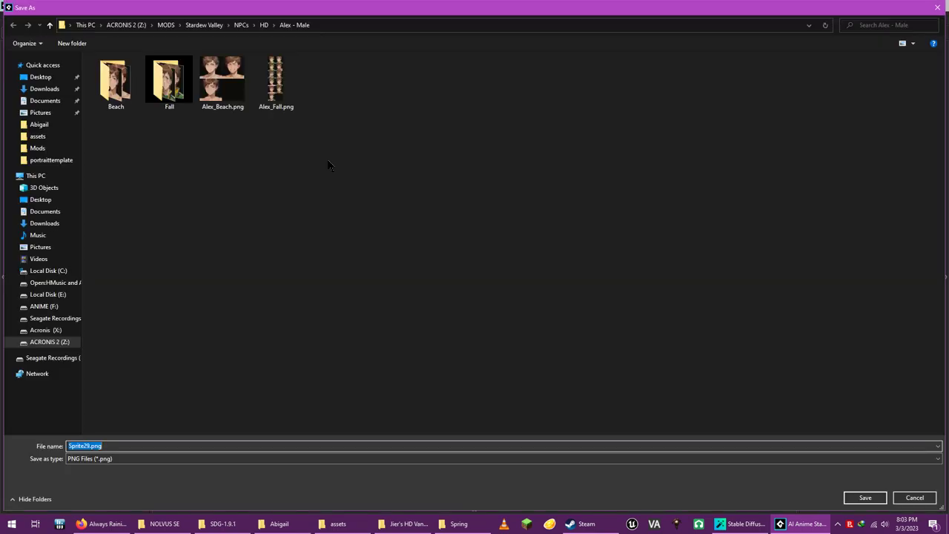
left_click(263, 25)
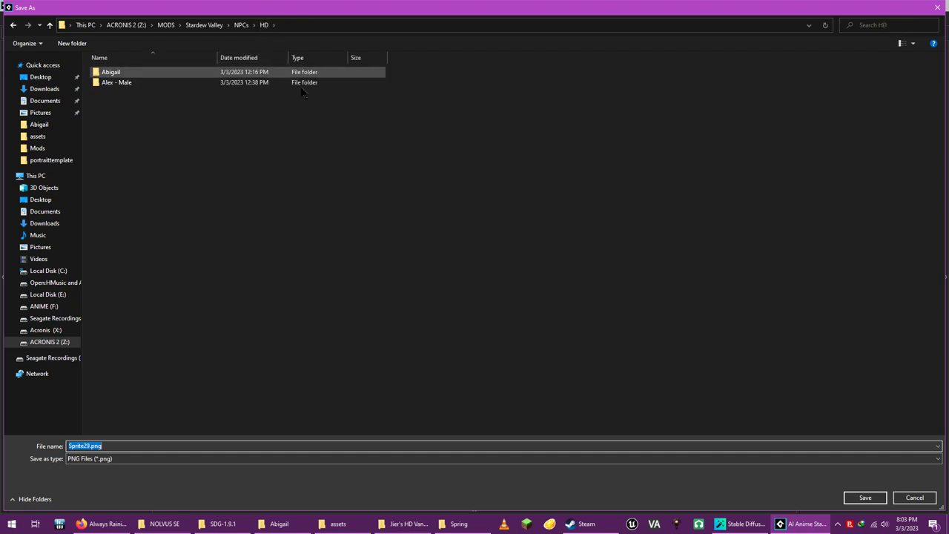
right_click(304, 163)
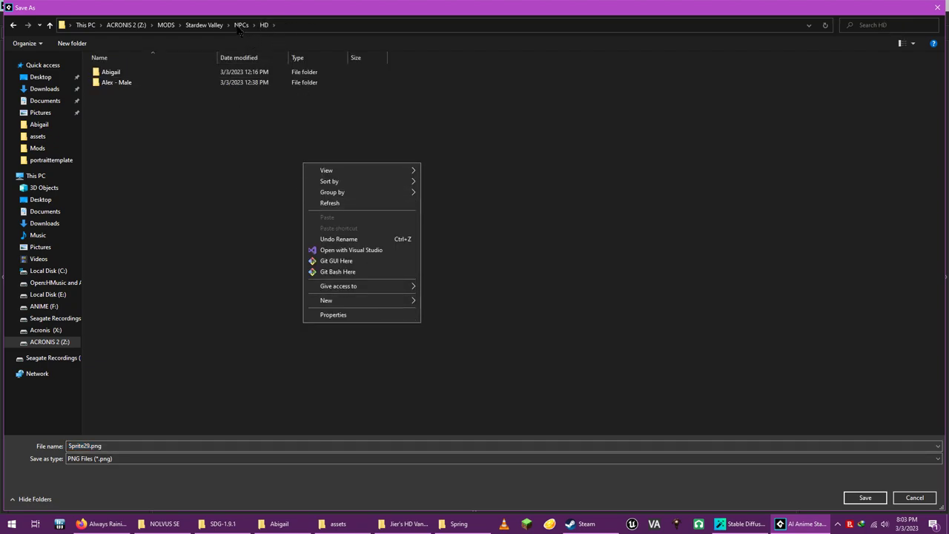
mouse_move(393, 307)
left_click(444, 303)
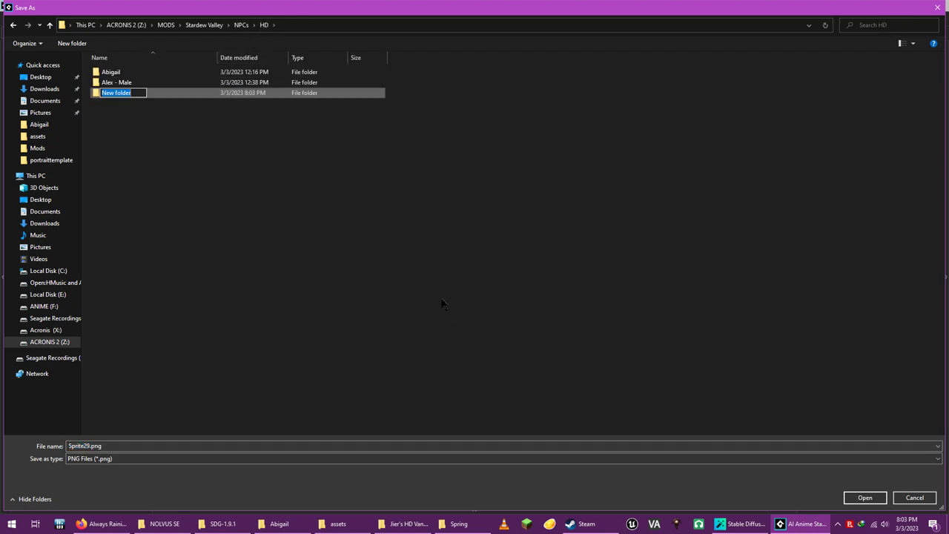
type("Sterling")
key("Return")
key("Return")
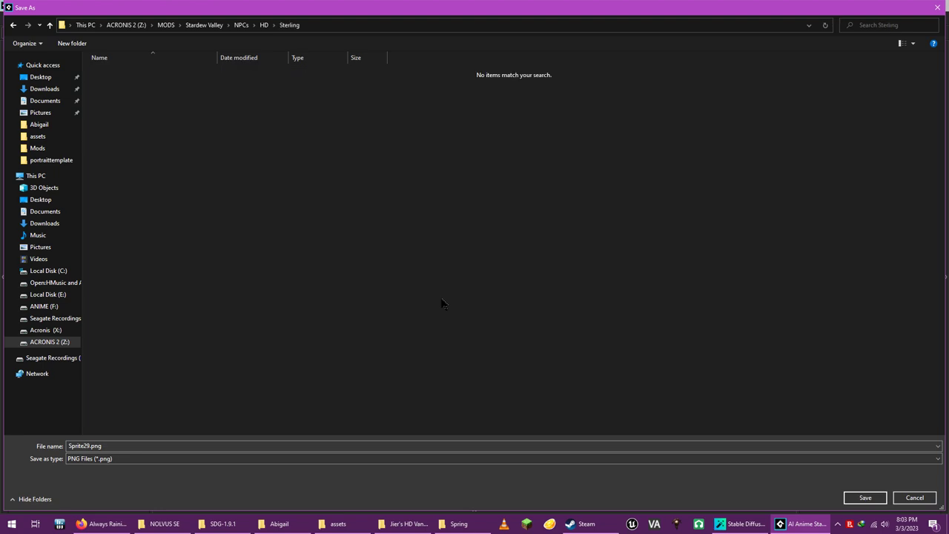
Create a folder named Spring inside the Sterling folder and open it.
right_click(225, 176)
mouse_move(318, 311)
left_click(370, 315)
type("Spring")
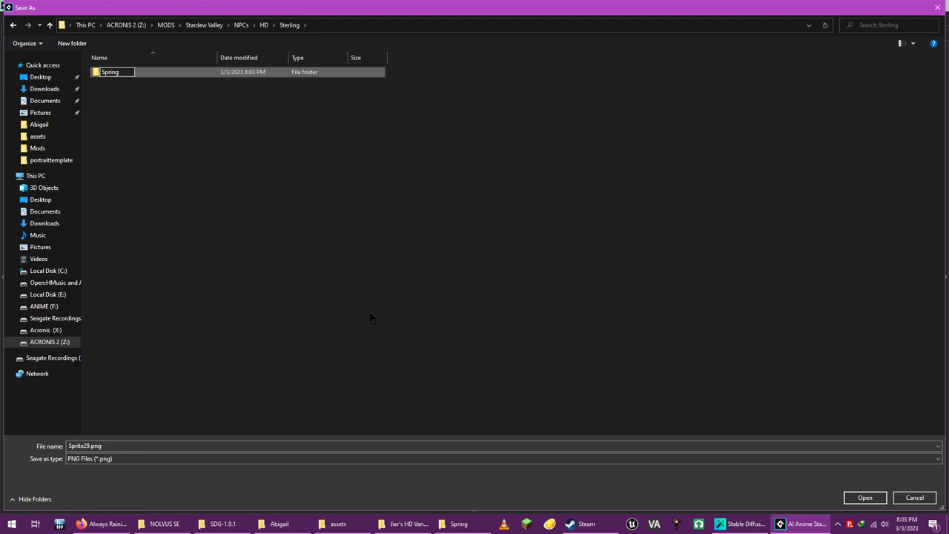
key("Return")
key("Return")
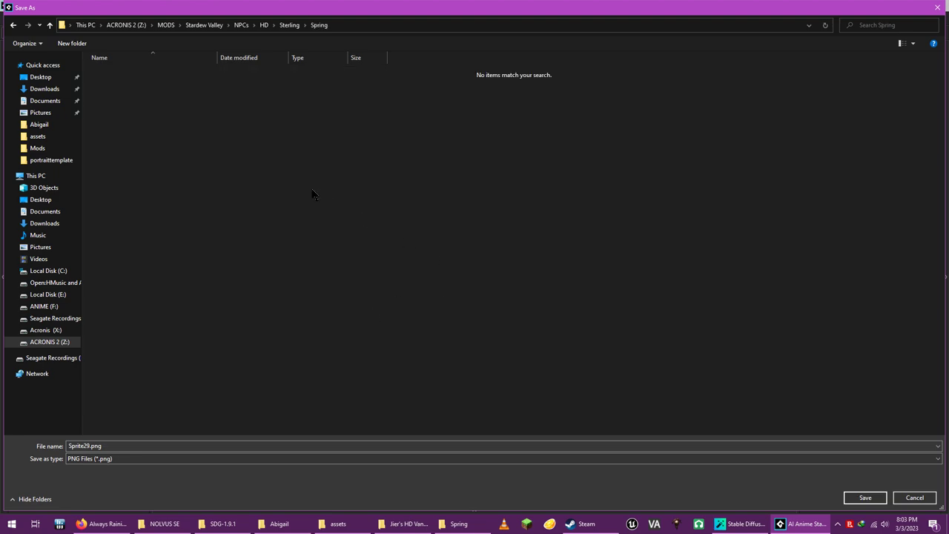
Save the exported Layer 1 portrait as 1 in the Spring folder.
left_click(240, 443)
type("1")
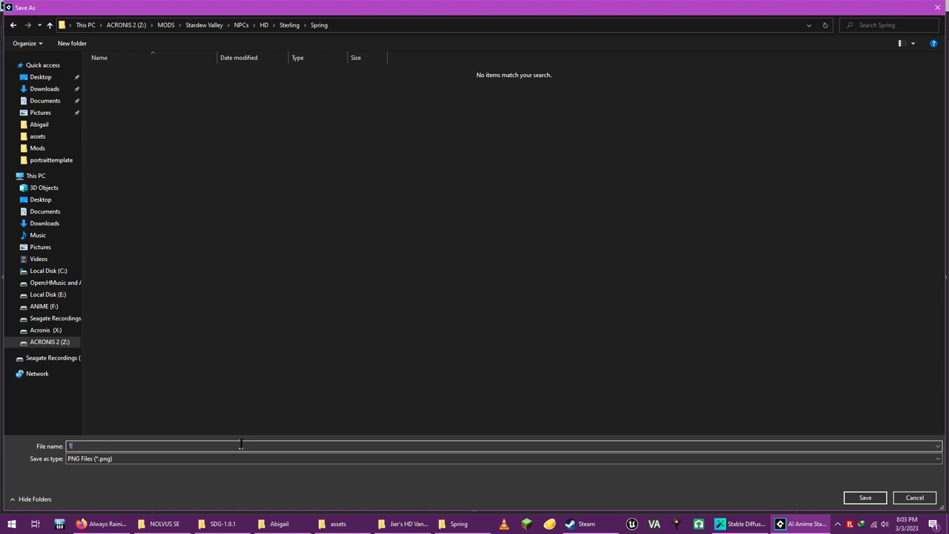
key("Return")
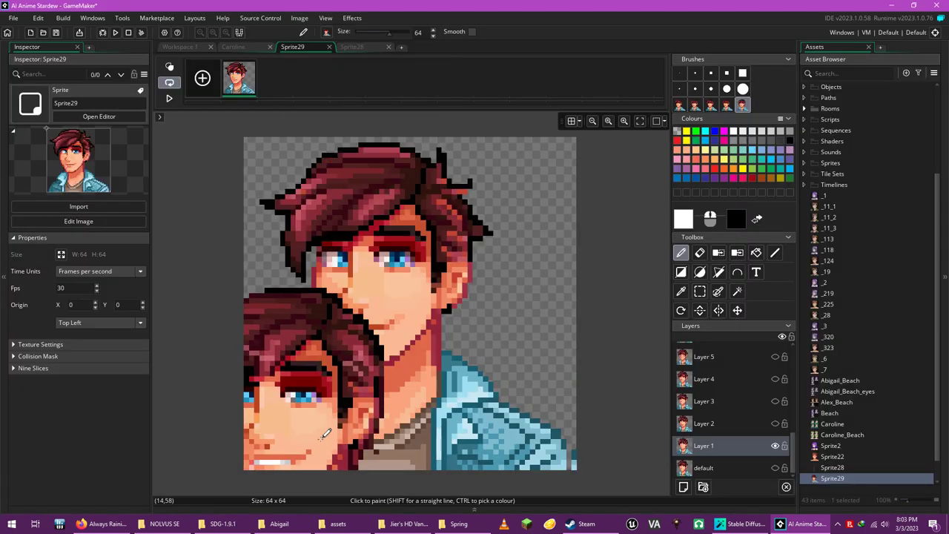
Switch from the brush to rectangular selection, make Layer 2 the only visible layer and export it as PNG 2.
left_click(698, 292)
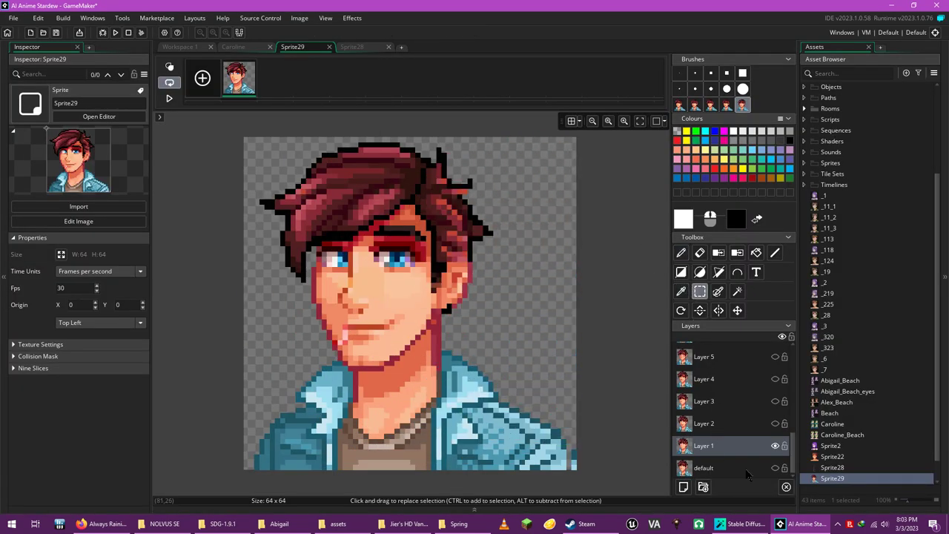
left_click(775, 446)
left_click(776, 425)
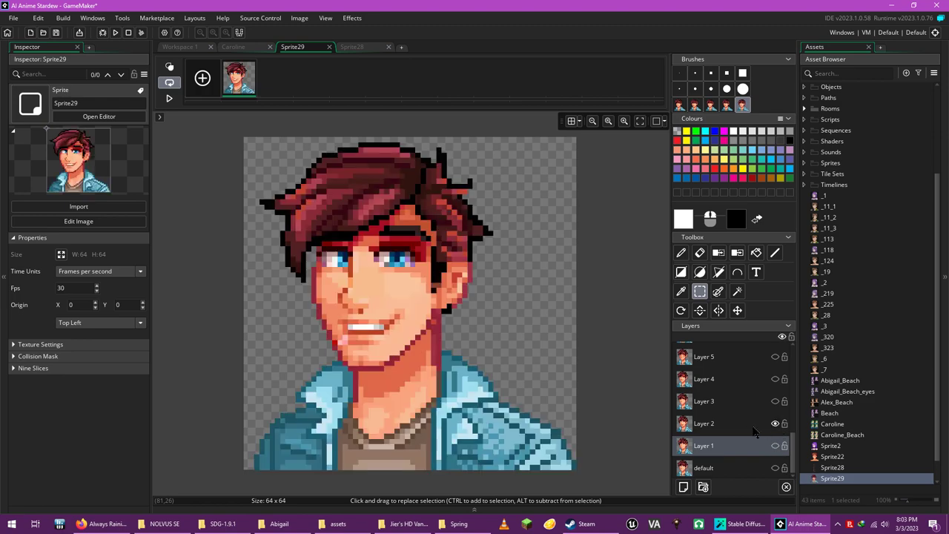
left_click(750, 430)
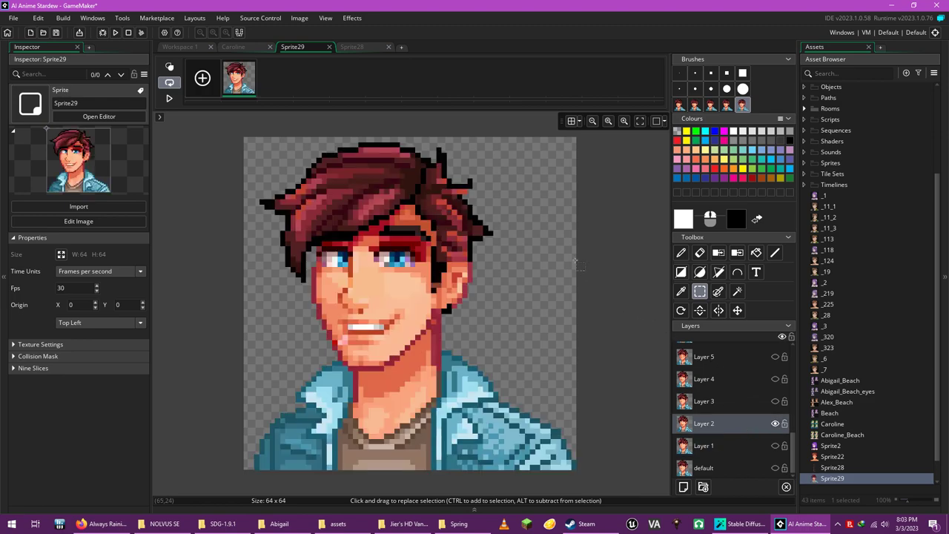
left_click(299, 18)
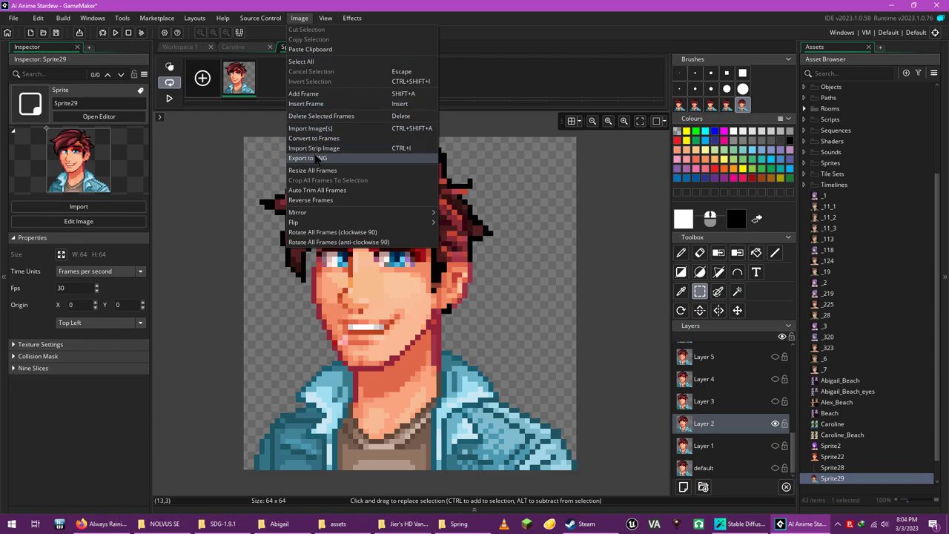
left_click(315, 157)
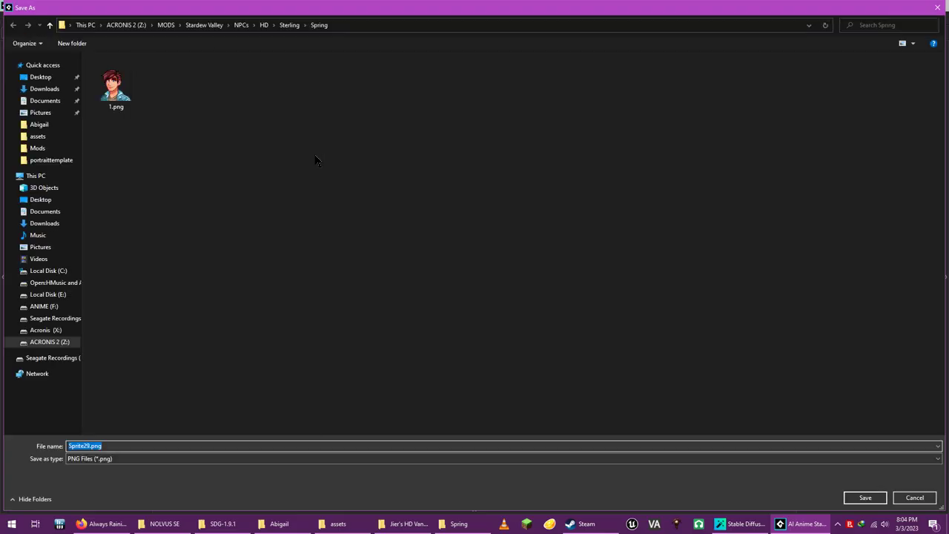
type("2")
key("Return")
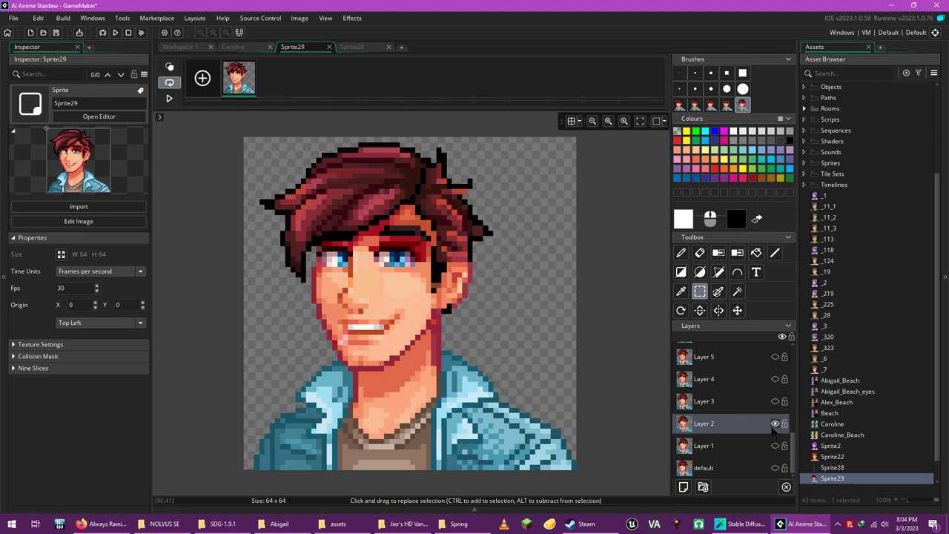
Hide Layer 2, show and select Layer 3, and export the portrait as a PNG named 3.
left_click(775, 423)
left_click(775, 401)
left_click(751, 408)
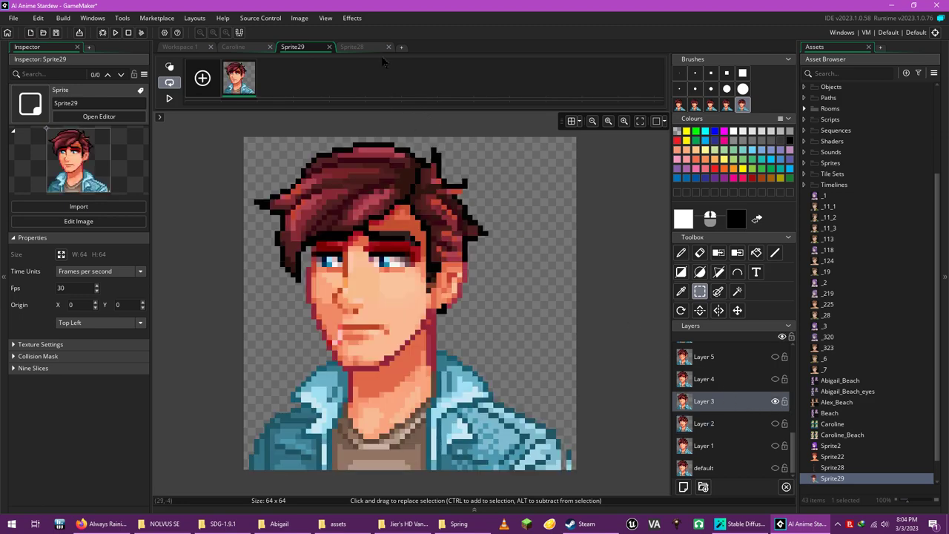
left_click(299, 18)
left_click(306, 158)
type("3")
key("Return")
Hide Layer 3, show and select Layer 4, and export the portrait as a PNG named 4.
left_click(775, 401)
left_click(775, 379)
left_click(749, 387)
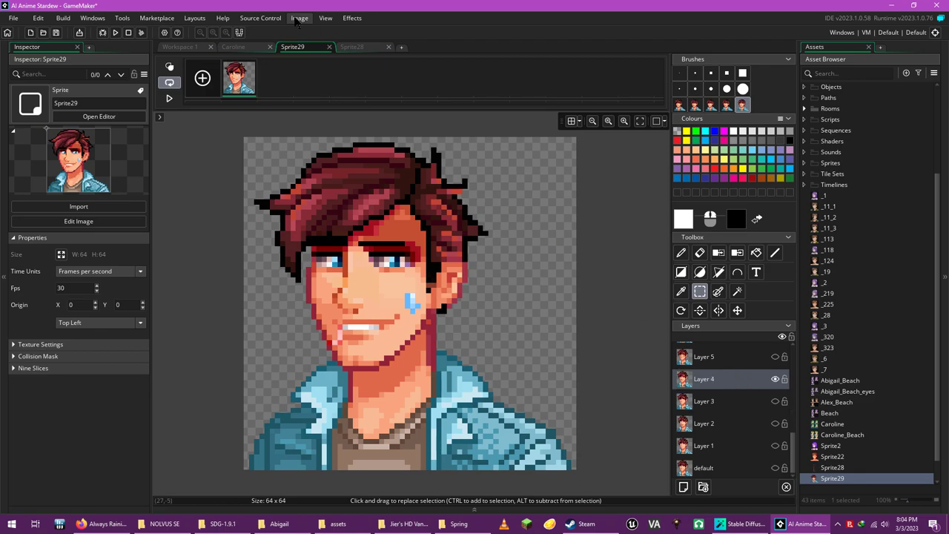
left_click(300, 18)
left_click(317, 157)
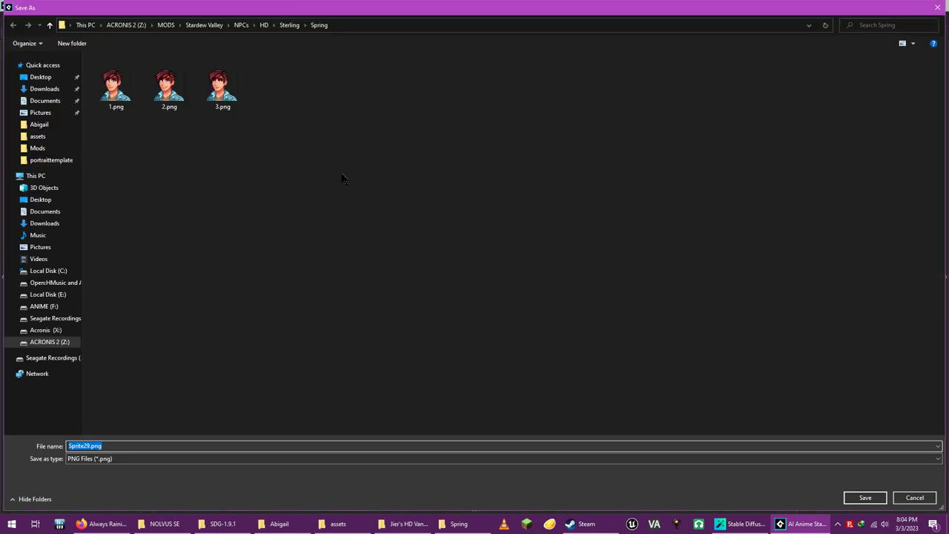
type("4")
key("Return")
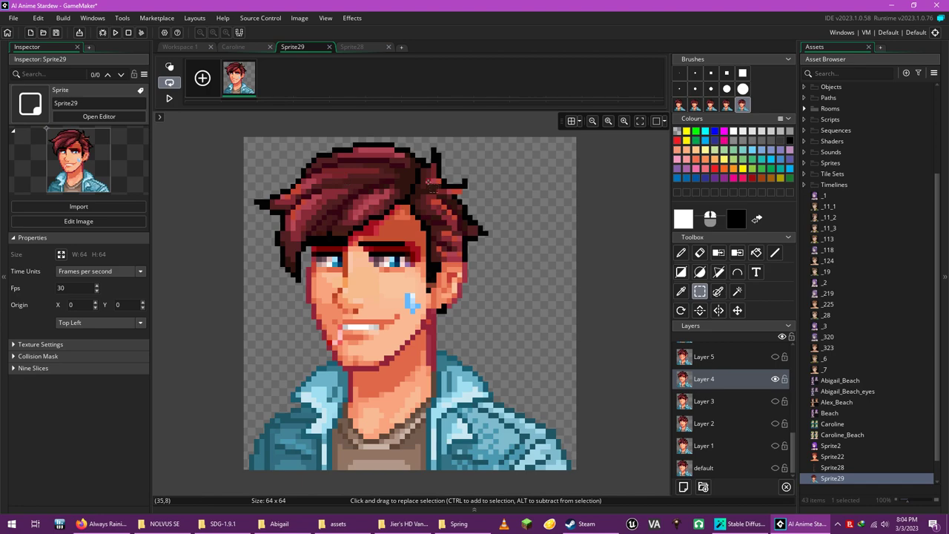
Hide Layer 4, show Layer 5, and export the blushing portrait as a PNG named 5.
scroll(726, 405, "up", 2)
left_click(773, 418)
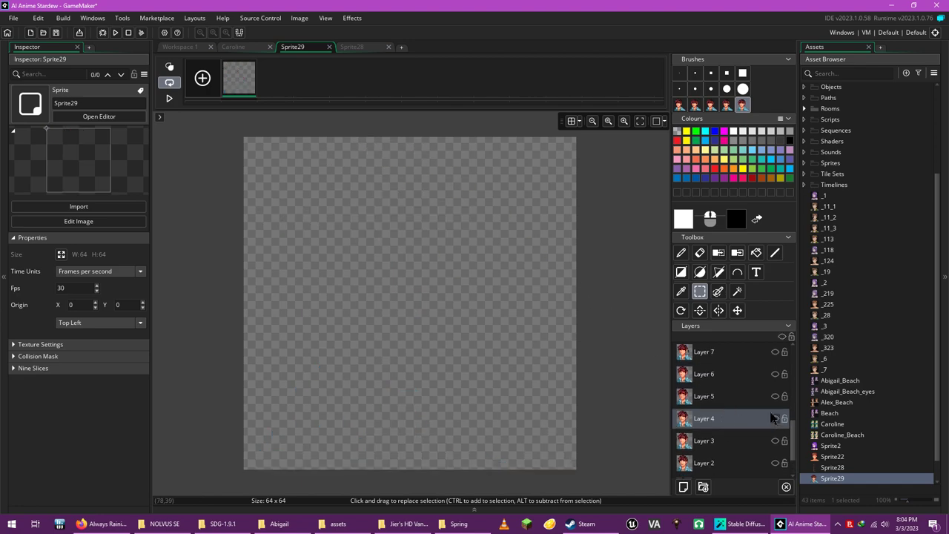
left_click(775, 396)
left_click(300, 18)
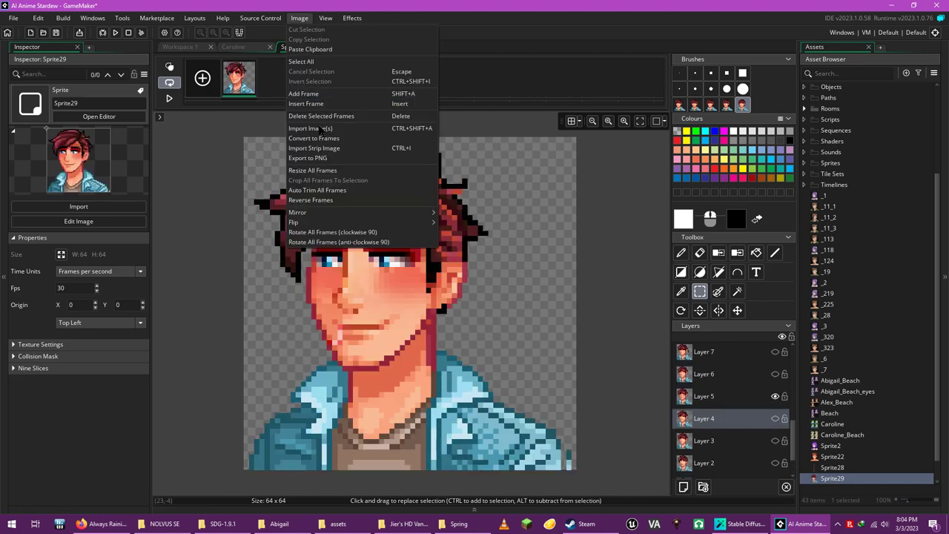
left_click(308, 158)
type("5")
key("Return")
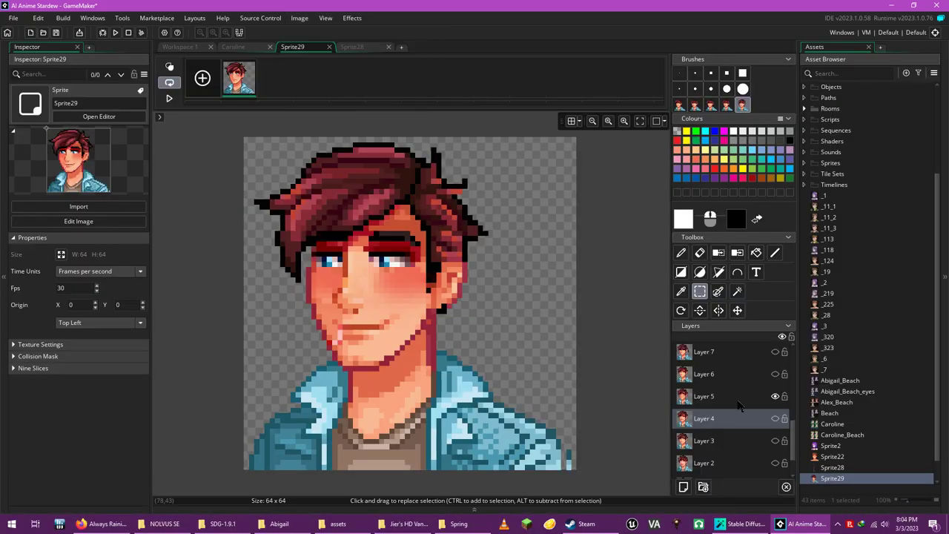
Hide Layer 5, show and select Layer 6, and export the portrait as a PNG named 6.
left_click(774, 399)
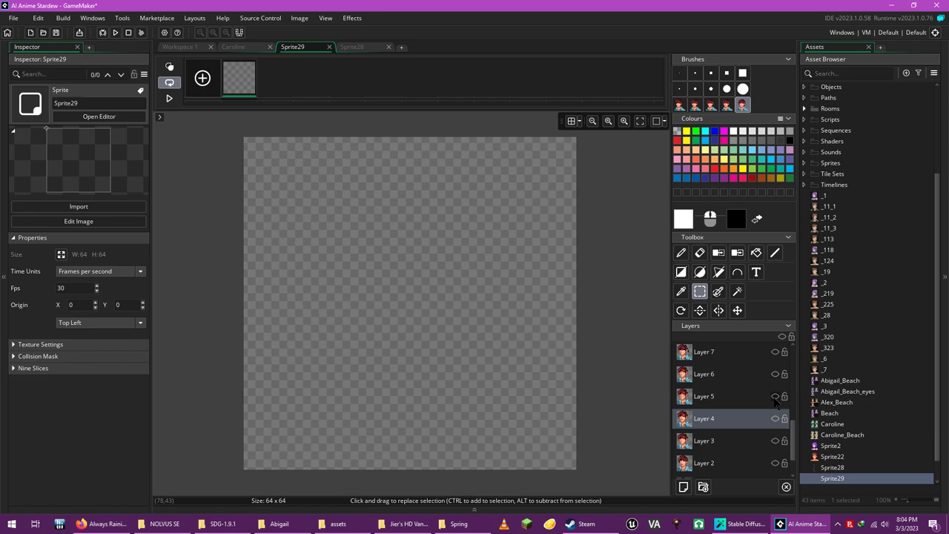
left_click(775, 375)
left_click(724, 376)
scroll(697, 378, "up", 3)
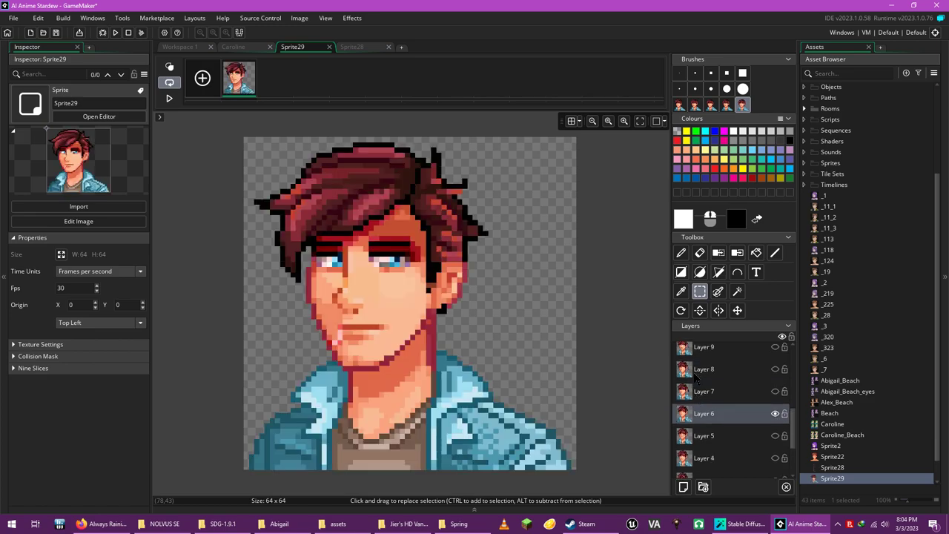
left_click(300, 18)
left_click(323, 160)
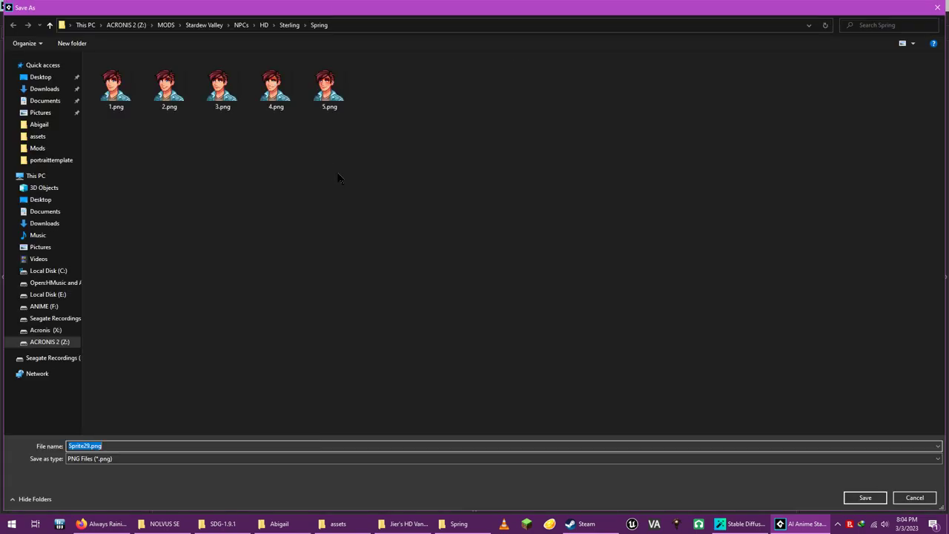
type("6")
key("Return")
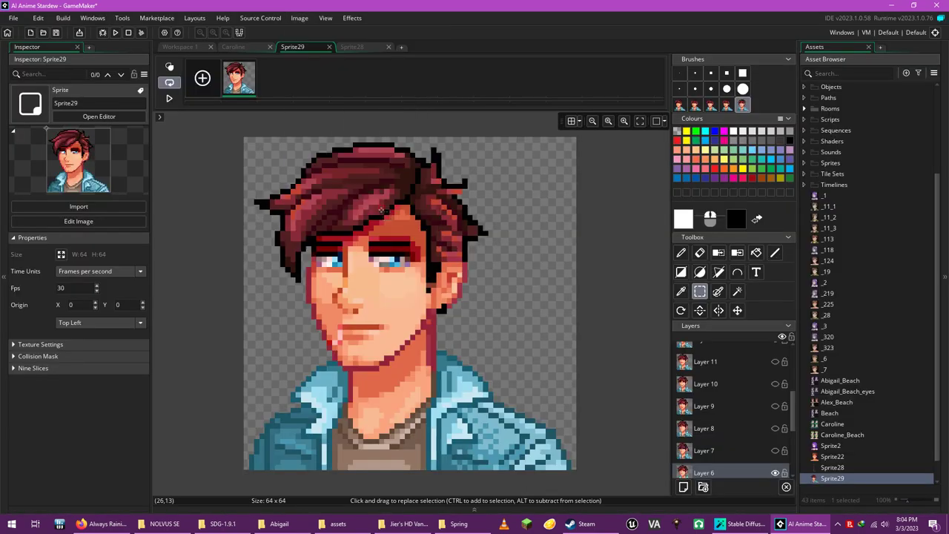
Make Layer 7 the only visible layer and erase the spirals and blue strokes around the head with a size 7 eraser.
left_click(775, 473)
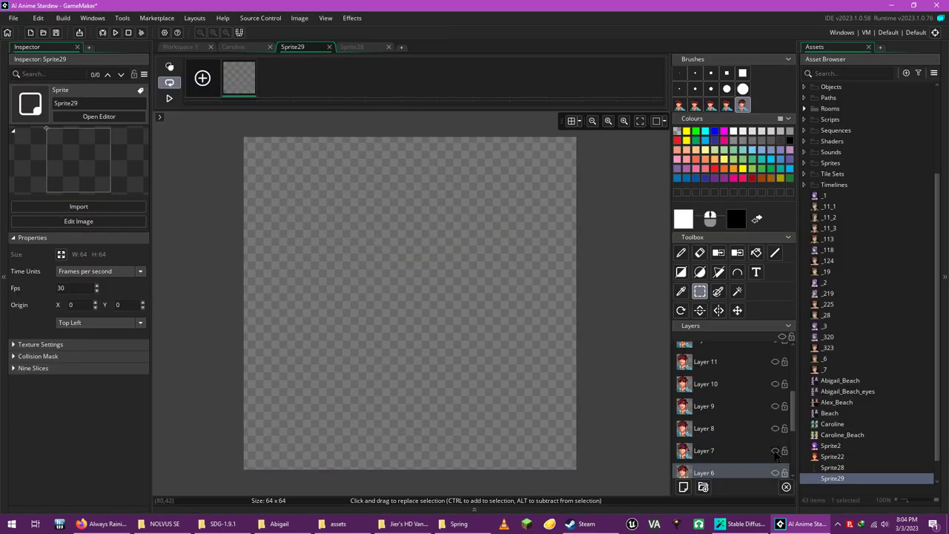
left_click(775, 450)
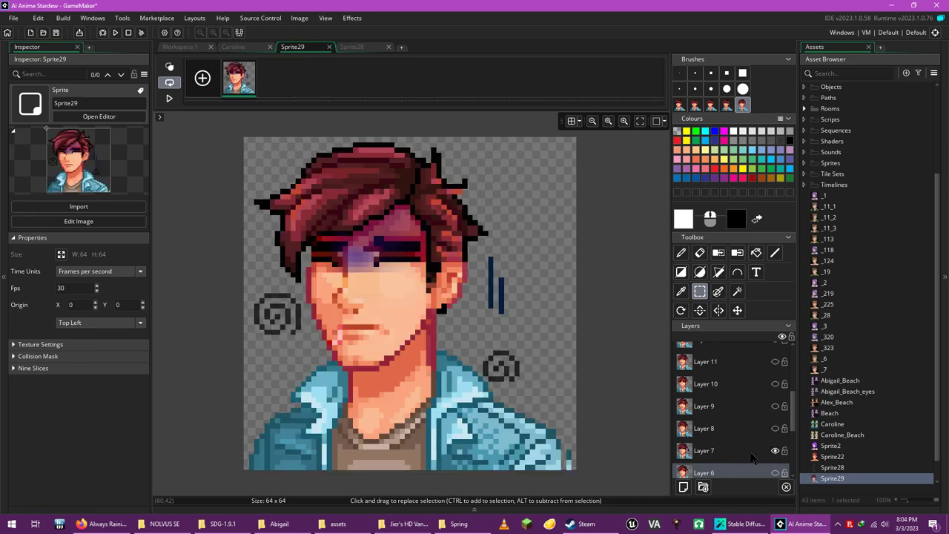
left_click(752, 458)
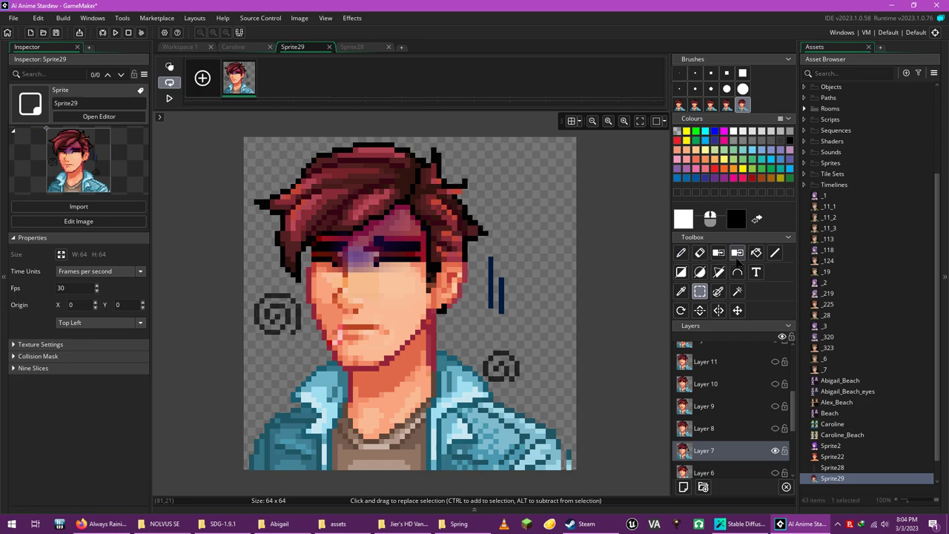
left_click(699, 252)
left_click(710, 89)
mouse_move(512, 261)
left_mouse_down()
mouse_move(500, 277)
mouse_move(506, 361)
left_mouse_up()
mouse_move(275, 307)
left_mouse_down()
mouse_move(265, 318)
mouse_move(291, 315)
left_mouse_up()
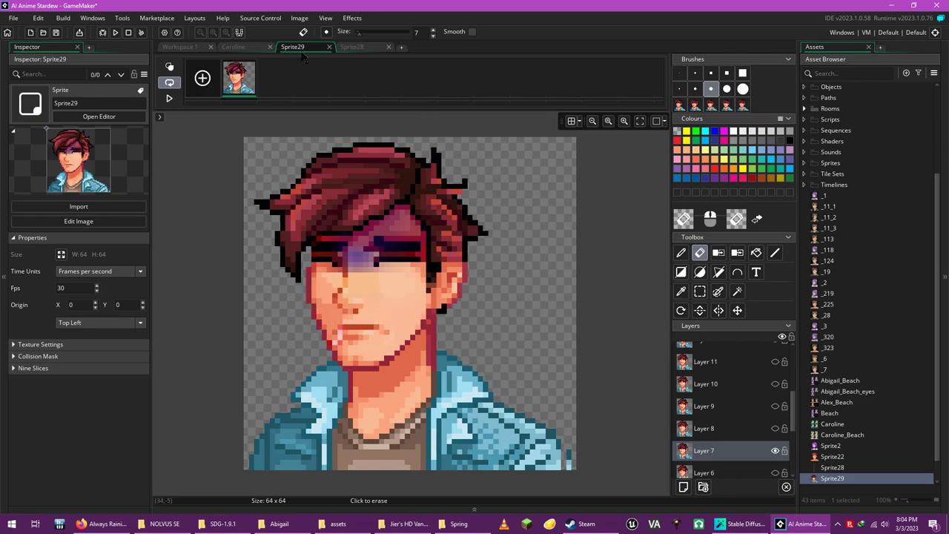
Export the cleaned Layer 7 portrait as a PNG named 7 in the Spring folder.
left_click(299, 18)
left_click(310, 158)
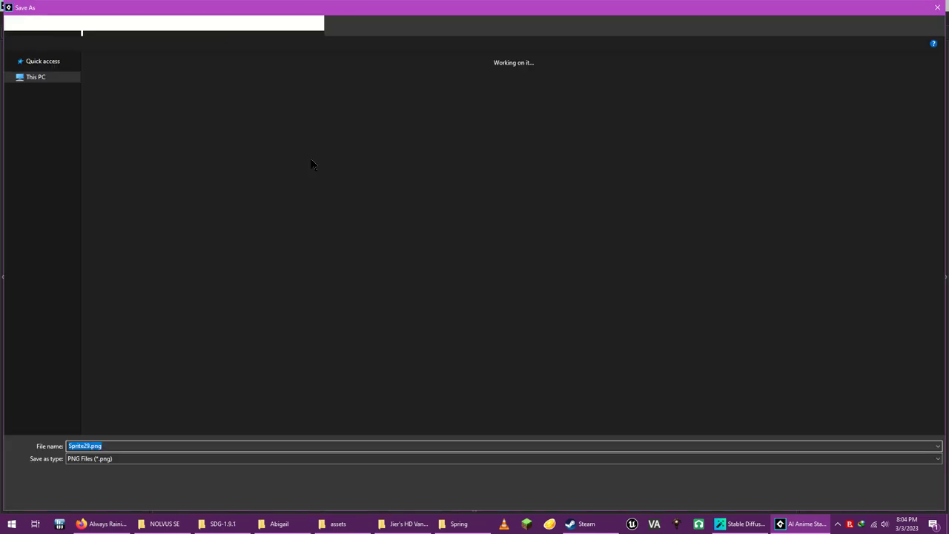
type("7")
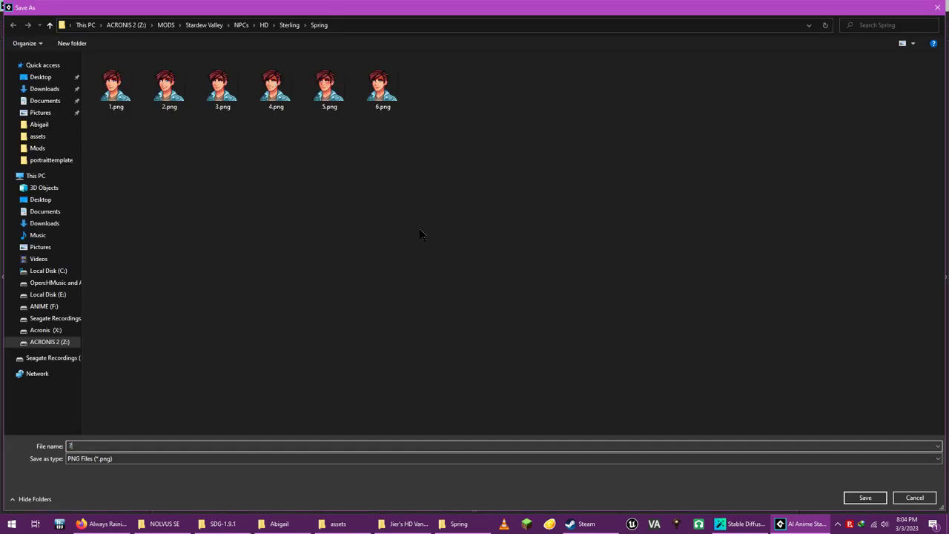
key("Return")
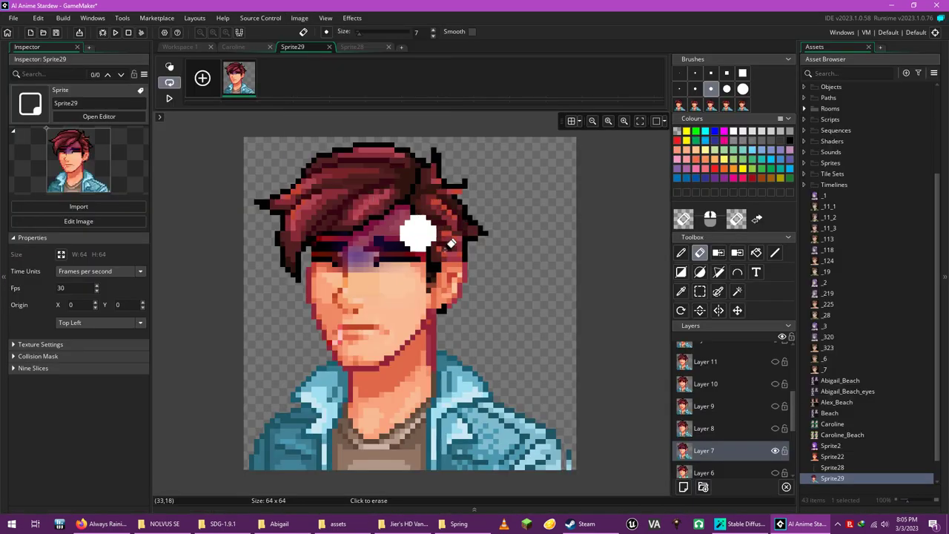
Make Layer 8 the only visible layer and erase the black diagonal marks beside the neck with the size 7 eraser.
left_click(775, 429)
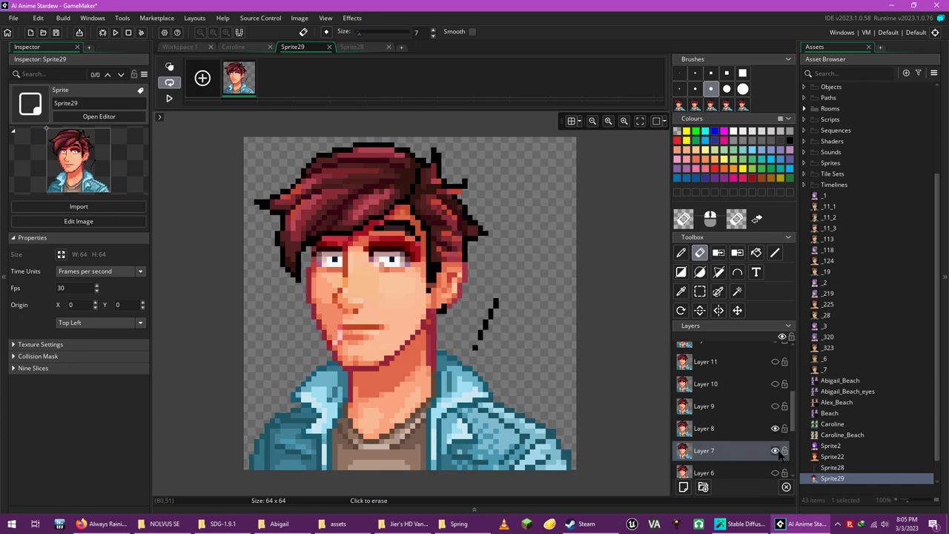
left_click(711, 89)
left_click(497, 308)
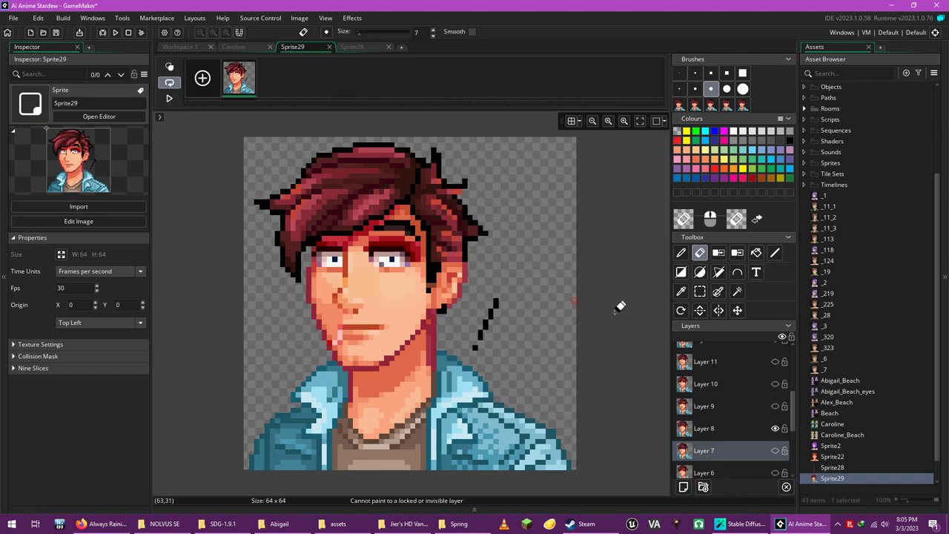
left_click(753, 432)
mouse_move(507, 298)
left_mouse_down()
mouse_move(492, 307)
mouse_move(491, 338)
left_mouse_up()
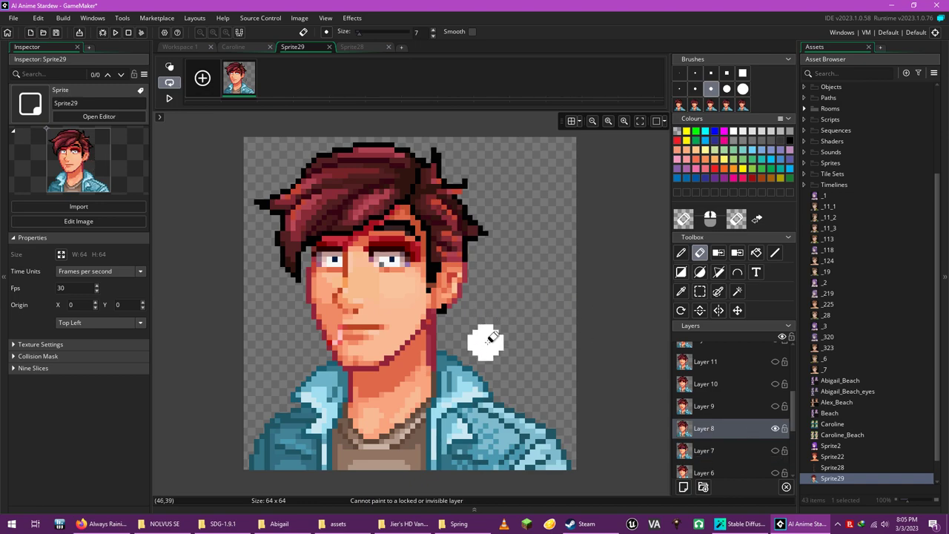
Export the cleaned Layer 8 portrait as a PNG named 8 in the Spring folder.
left_click(300, 17)
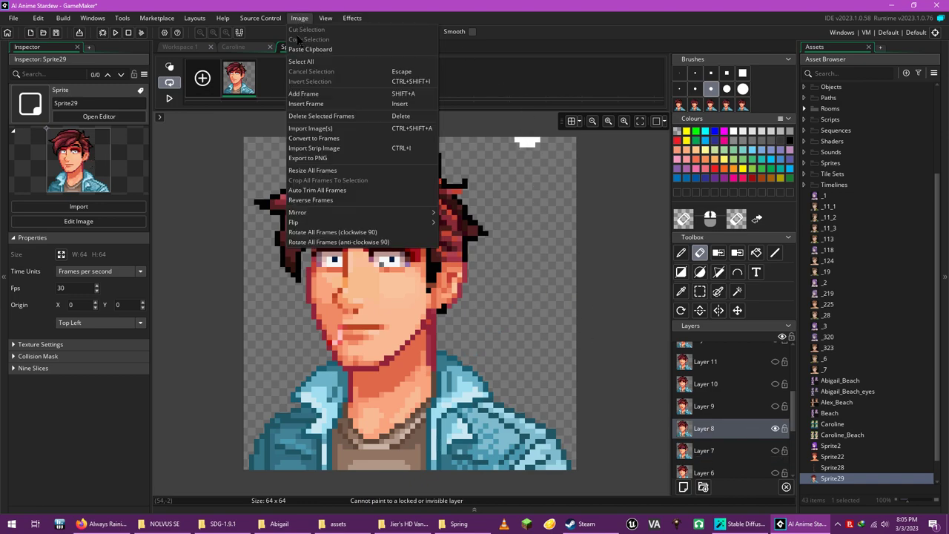
left_click(308, 158)
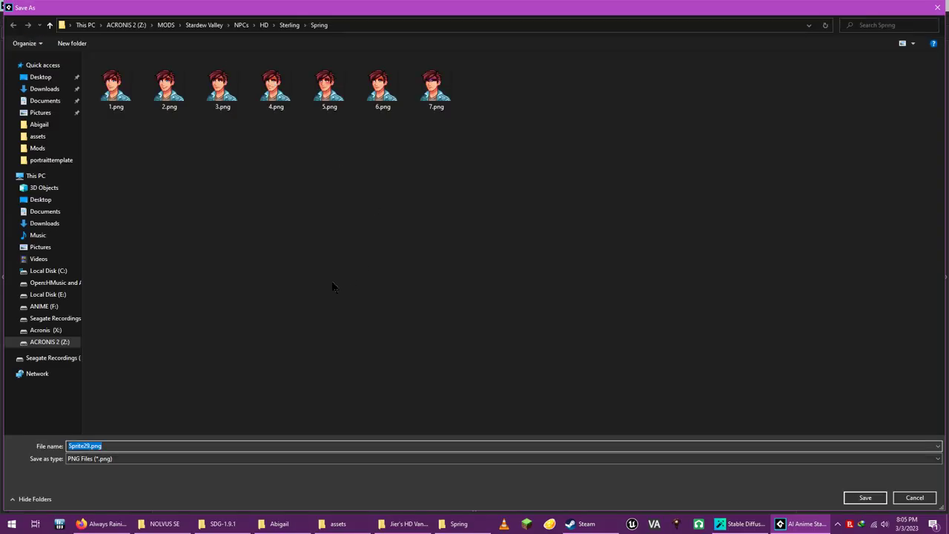
type("8")
key("Return")
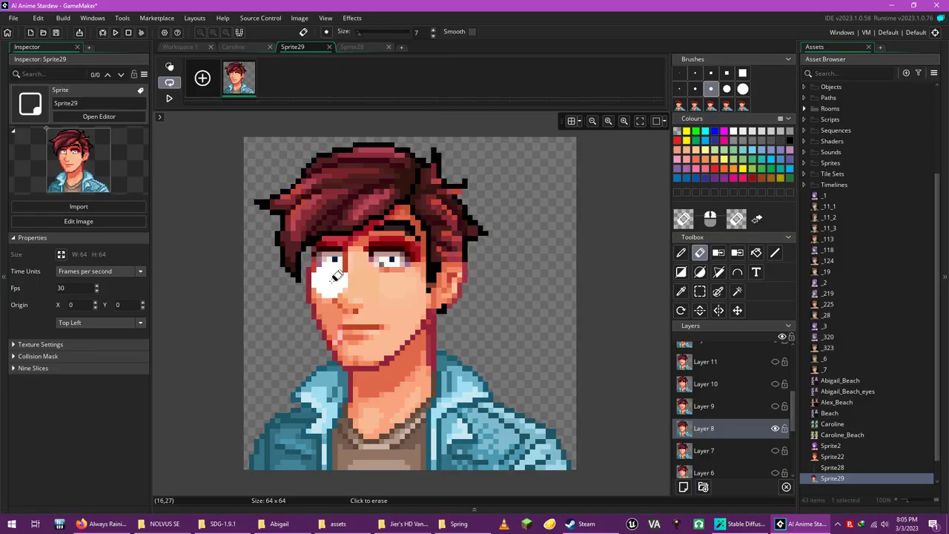
Make Layer 9 the only visible layer and erase the red marks beside the neck with the size 7 eraser.
left_click(775, 429)
left_click(771, 406)
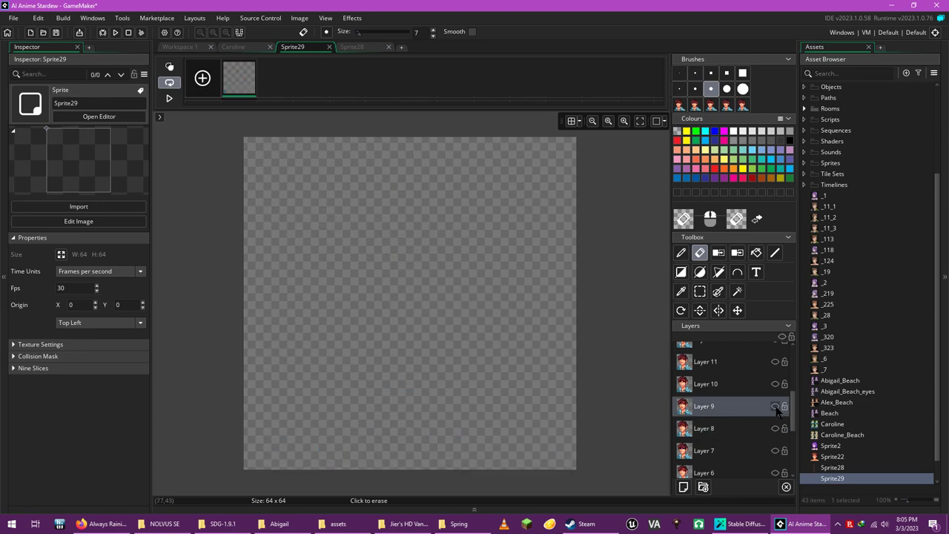
left_click(775, 406)
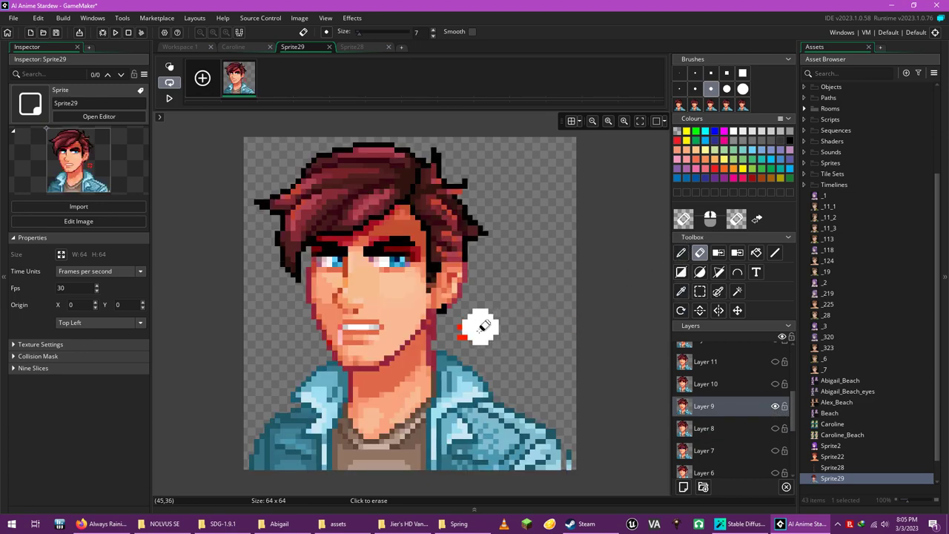
left_click(472, 331)
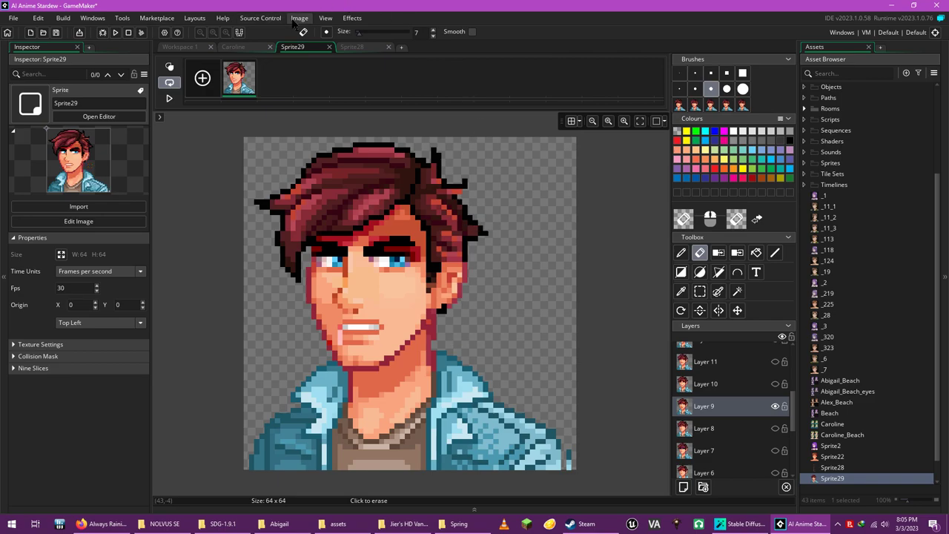
Export the cleaned Layer 9 portrait as a PNG named 9 in the Spring folder.
left_click(299, 19)
left_click(319, 155)
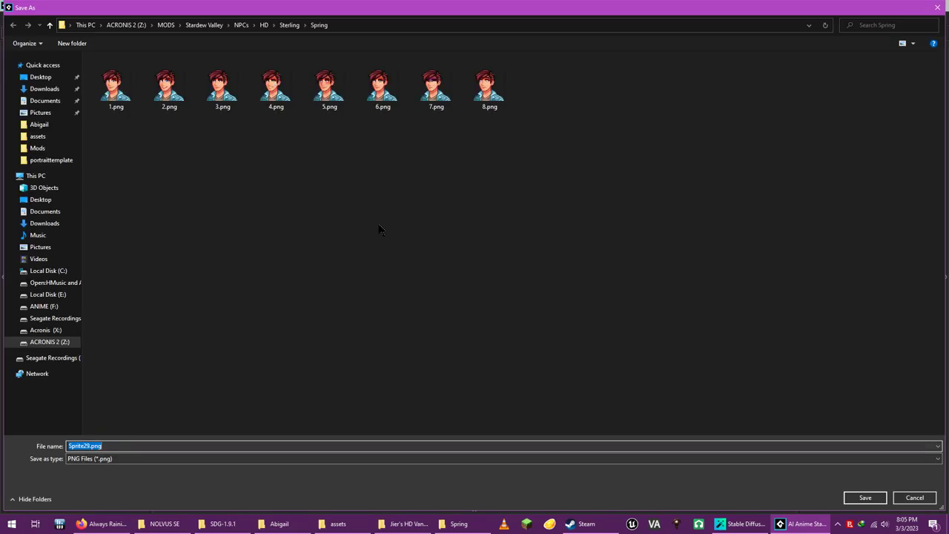
type("9")
key("Return")
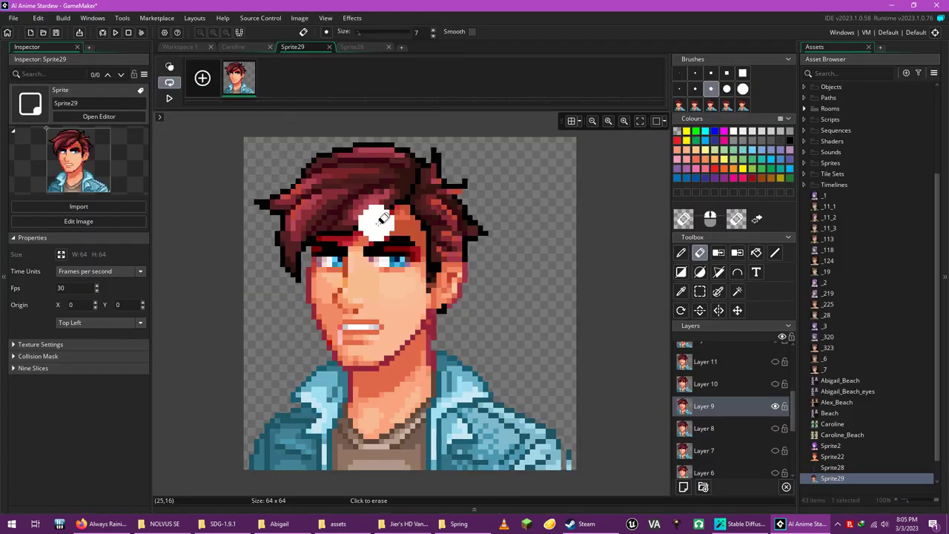
Make Layer 10 the only visible layer and export it as a PNG named 10 in the Spring folder.
left_click(774, 407)
left_click(775, 384)
left_click(733, 394)
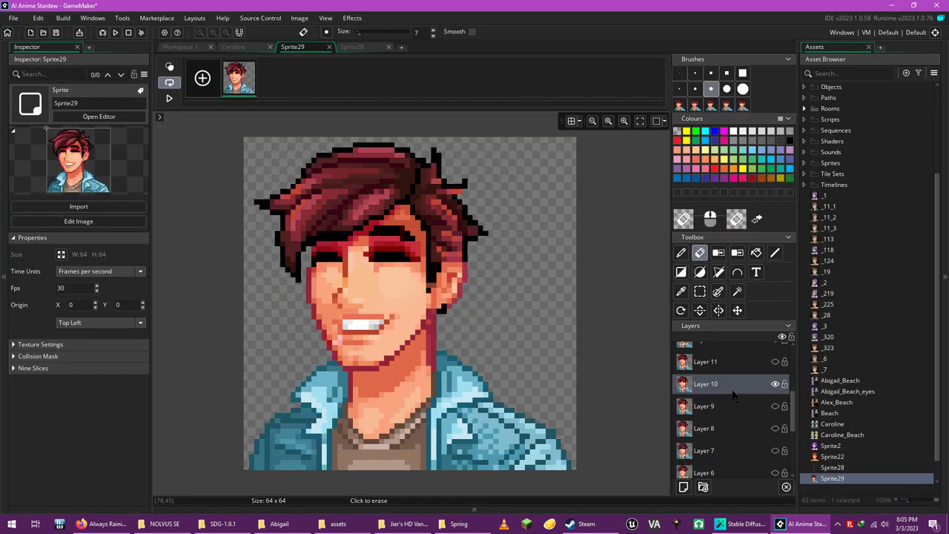
left_click(300, 18)
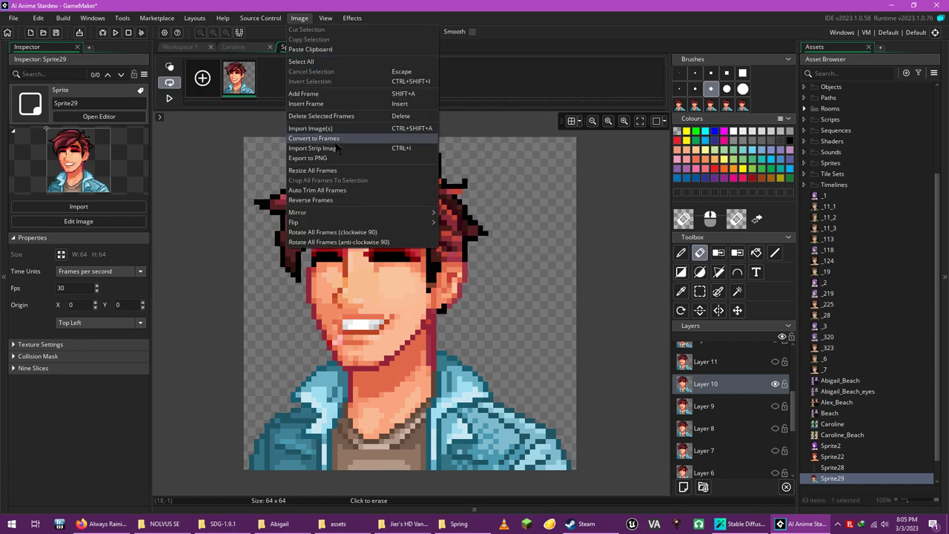
left_click(335, 158)
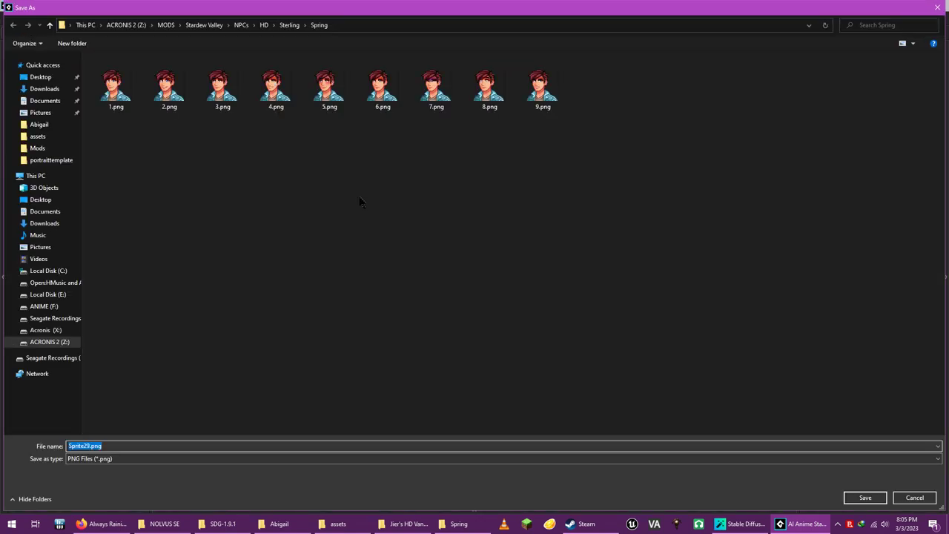
type("10")
key("Return")
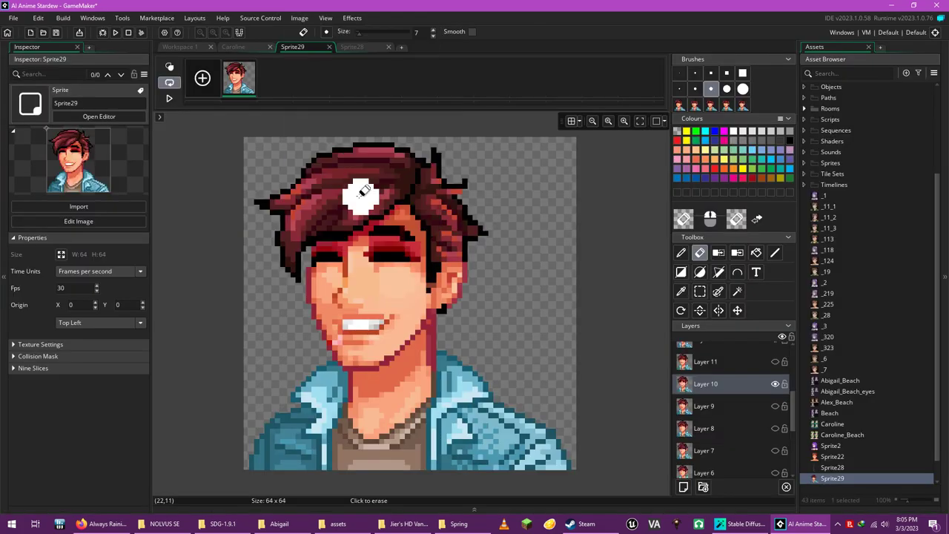
Make Layer 11 the only visible layer and export it as a PNG named 11 in the Spring folder.
scroll(738, 380, "down", 1)
scroll(738, 379, "up", 1)
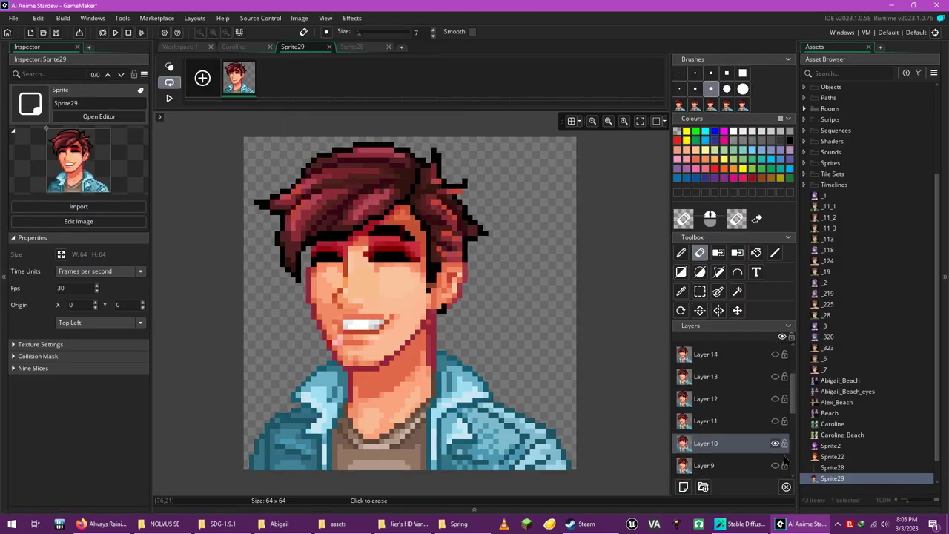
left_click(775, 443)
left_click(775, 421)
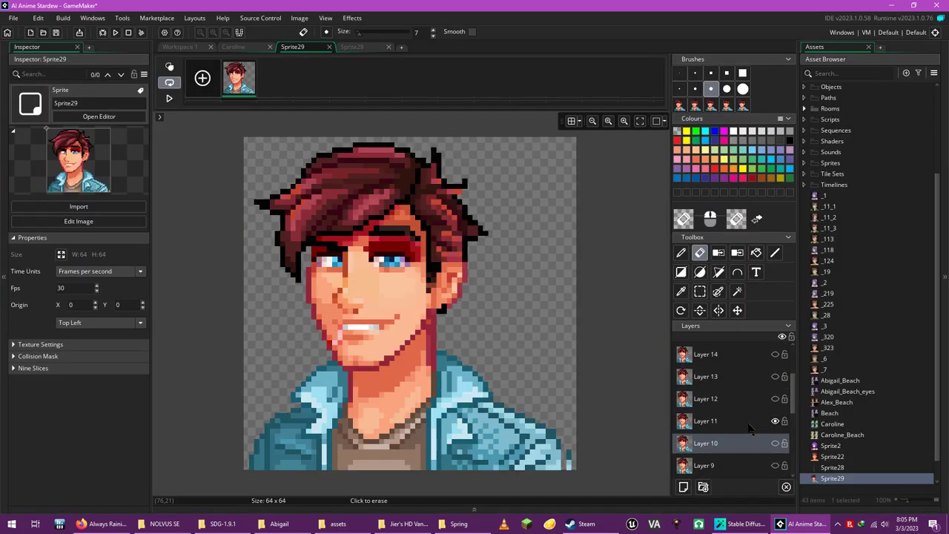
left_click(750, 423)
left_click(299, 18)
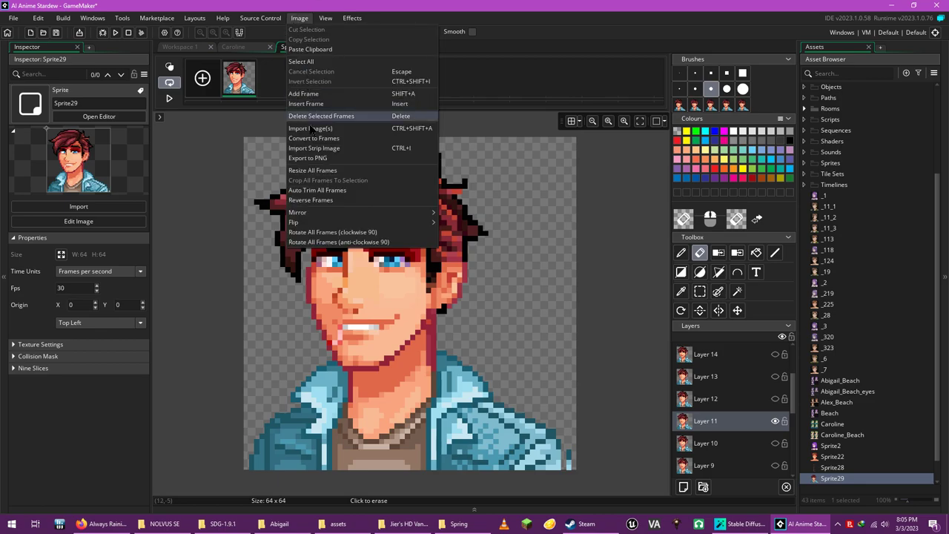
left_click(319, 158)
type("11")
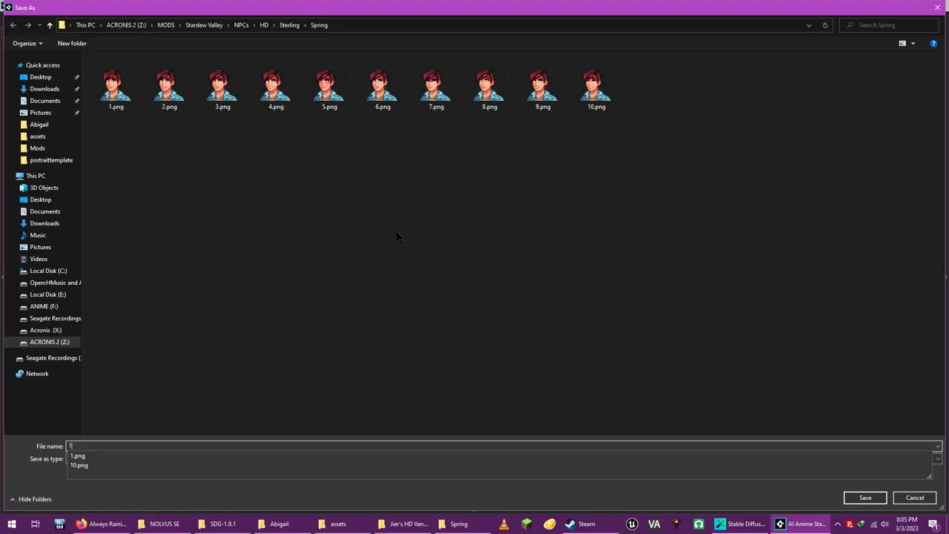
key("Return")
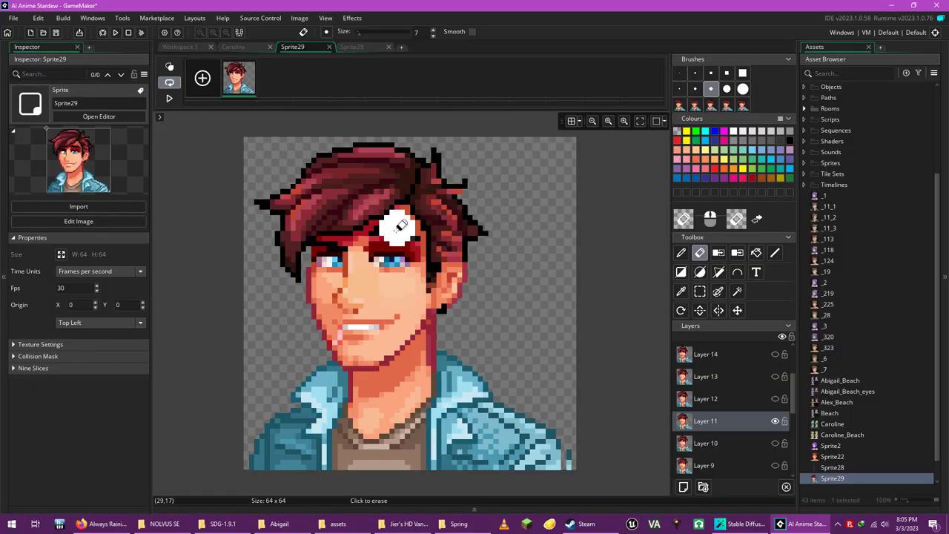
Make Layer 12 the only visible layer and export it as a PNG named 12 in the Spring folder.
left_click(776, 421)
left_click(775, 401)
left_click(776, 399)
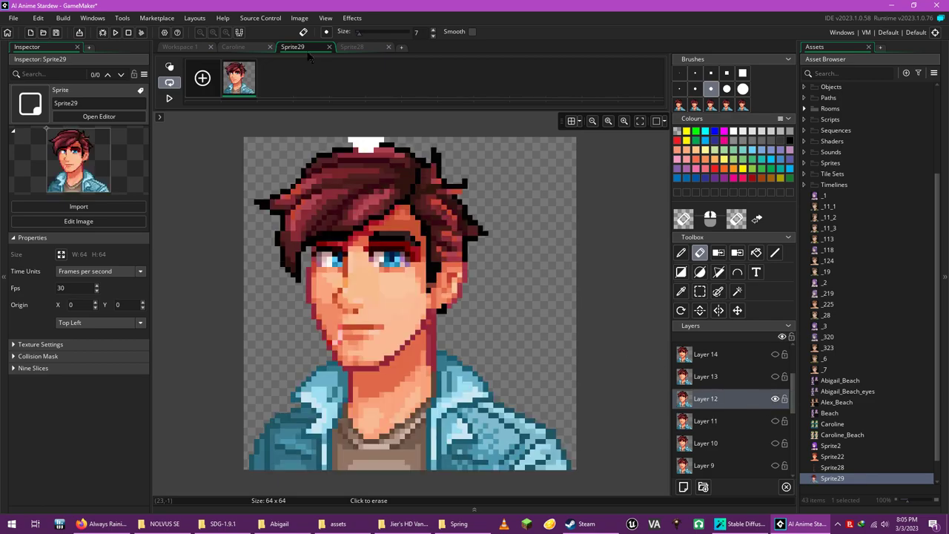
left_click(300, 17)
left_click(315, 159)
type("12")
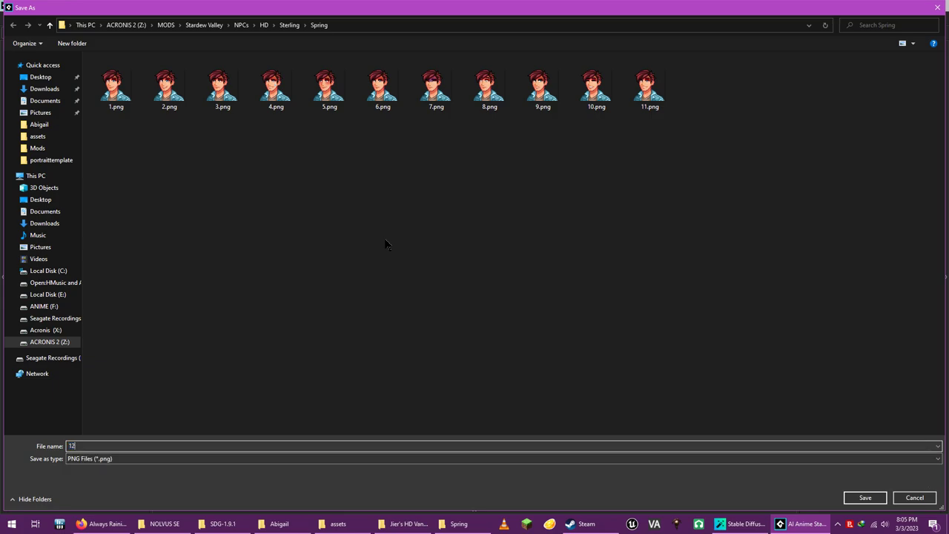
key("Return")
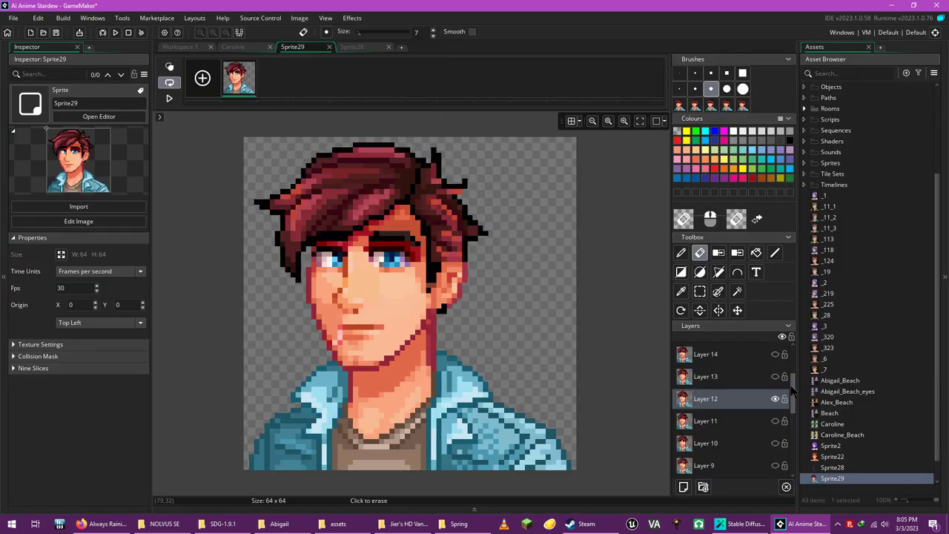
Make Layer 13 the only visible layer and export it as a PNG named 13 in the Spring folder.
left_click(775, 400)
left_click(745, 376)
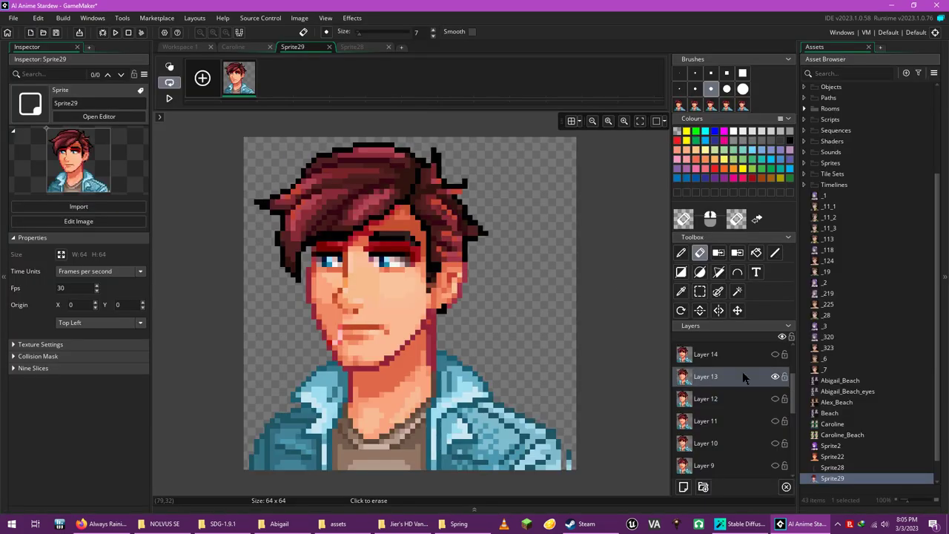
scroll(741, 373, "up", 1)
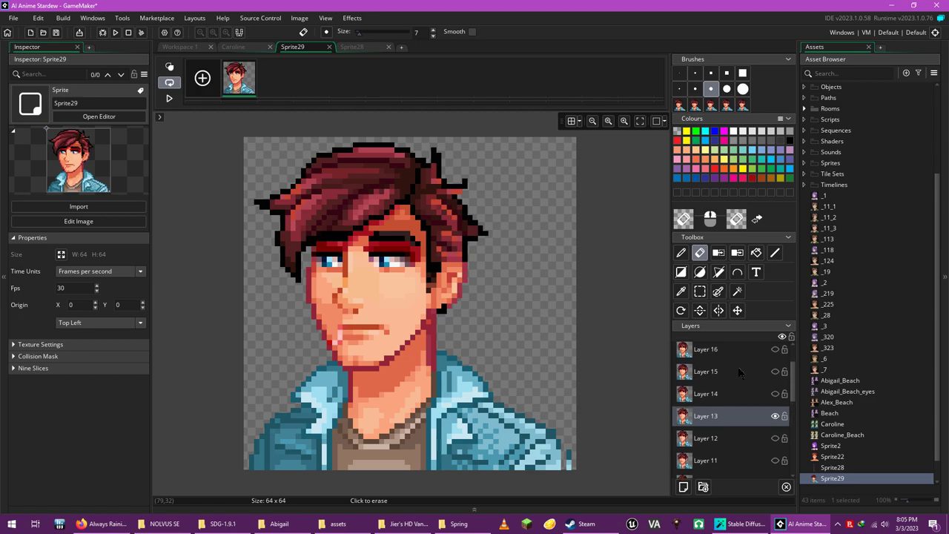
left_click(300, 18)
left_click(307, 158)
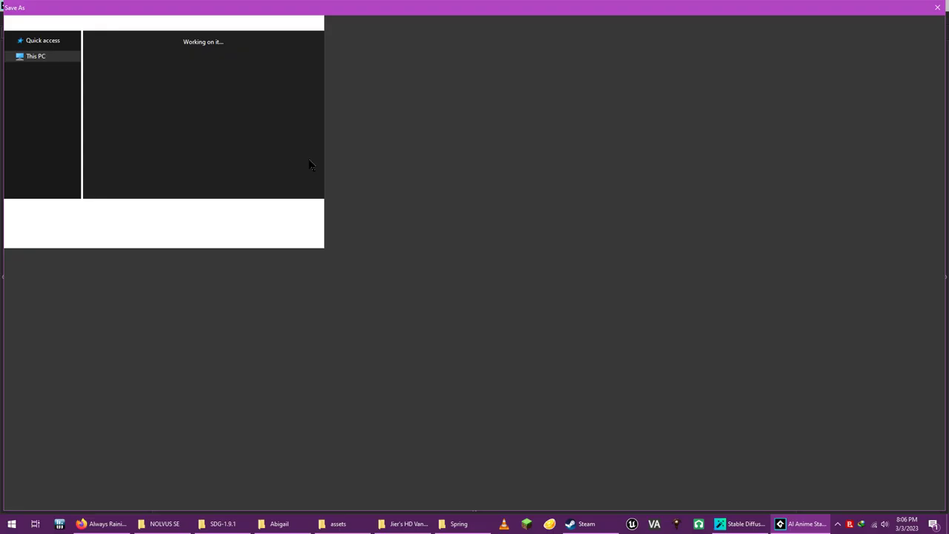
type("13")
key("Return")
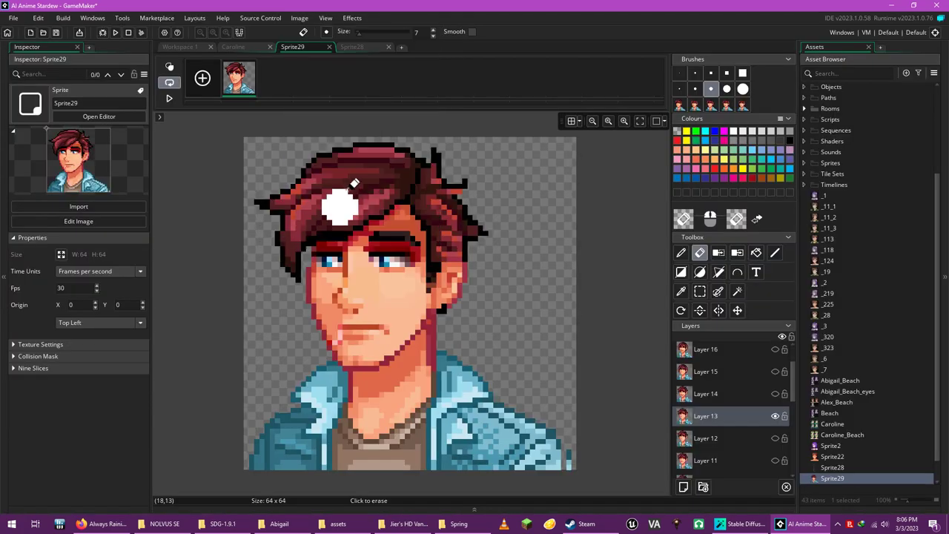
Make Layer 14 the only visible layer and export it as a PNG named 14 in the Spring folder.
left_click(775, 416)
left_click(775, 394)
left_click(748, 401)
scroll(747, 403, "up", 2)
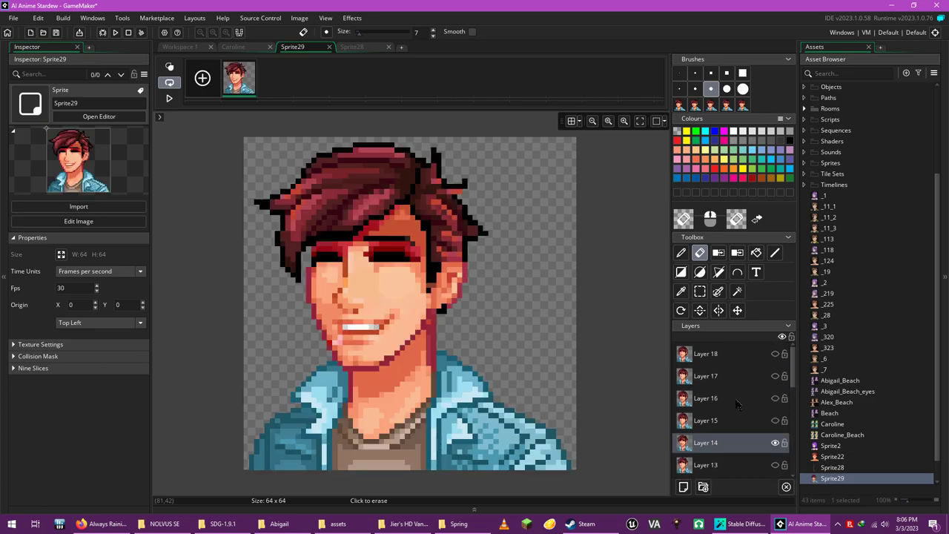
left_click(300, 17)
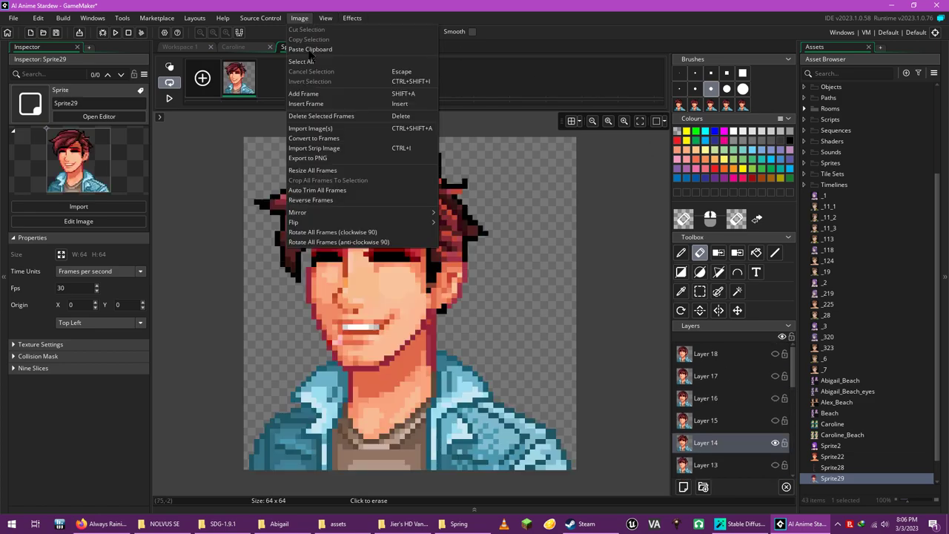
left_click(328, 159)
type("14")
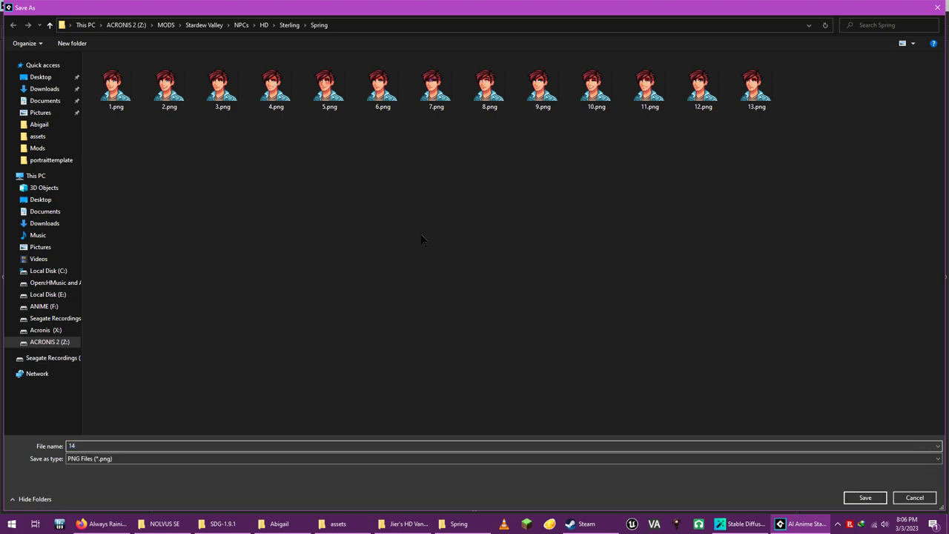
key("Return")
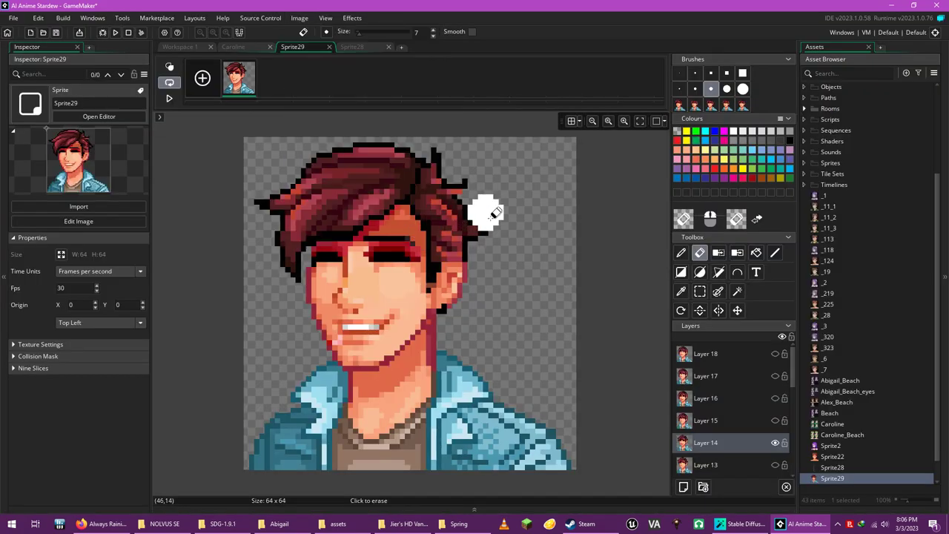
Make Layer 15 the only visible layer and export it as a PNG named 15 in the Spring folder.
left_click(775, 444)
left_click(775, 421)
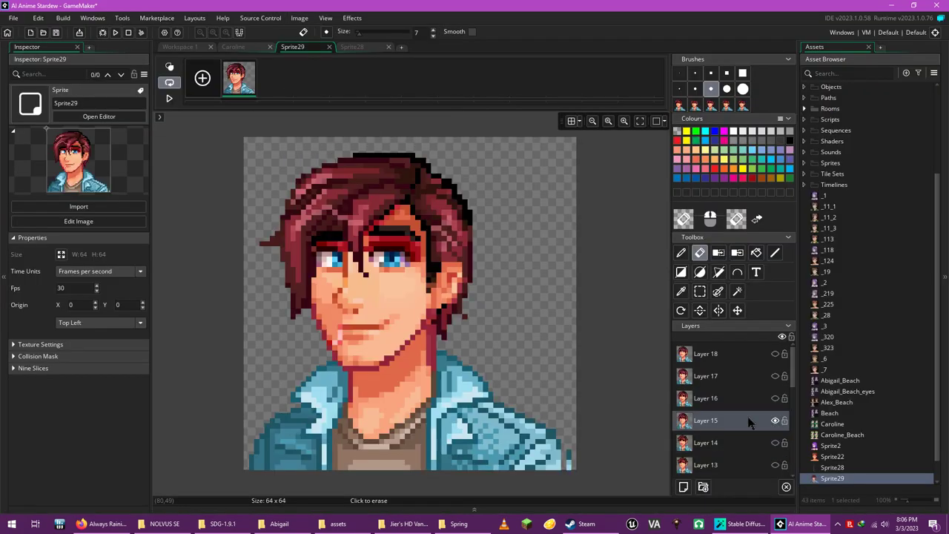
left_click(299, 18)
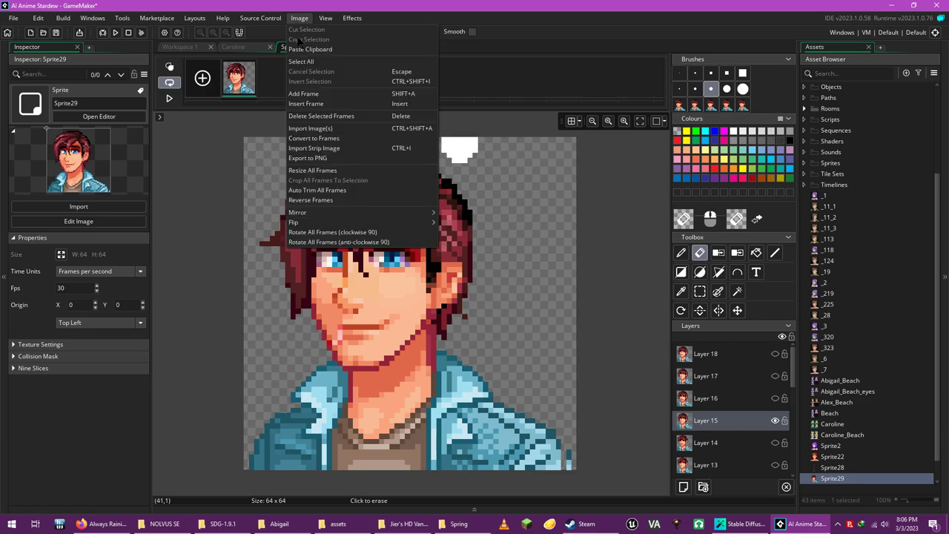
left_click(327, 156)
type("15")
key("Return")
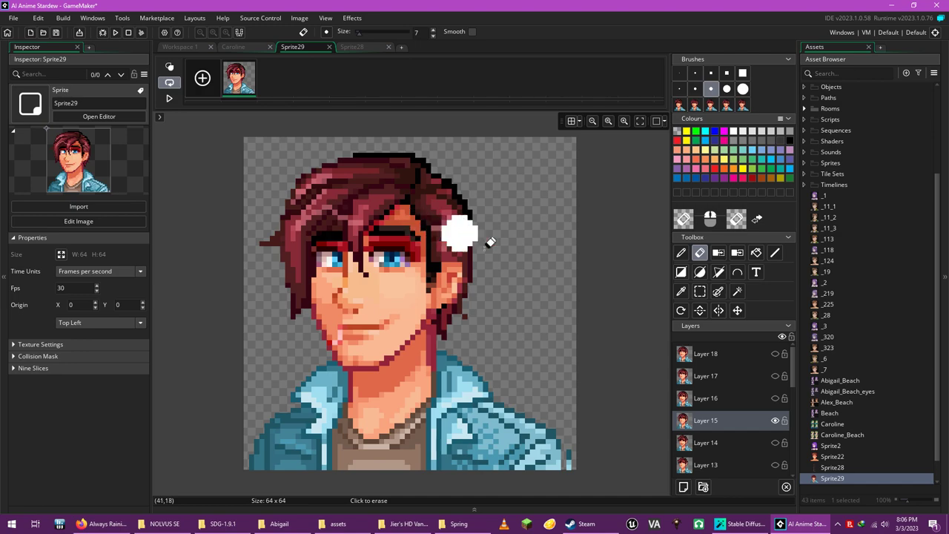
Make Layer 16 the only visible layer and export it as a PNG named 16 in the Spring folder.
left_click(775, 420)
left_click(775, 398)
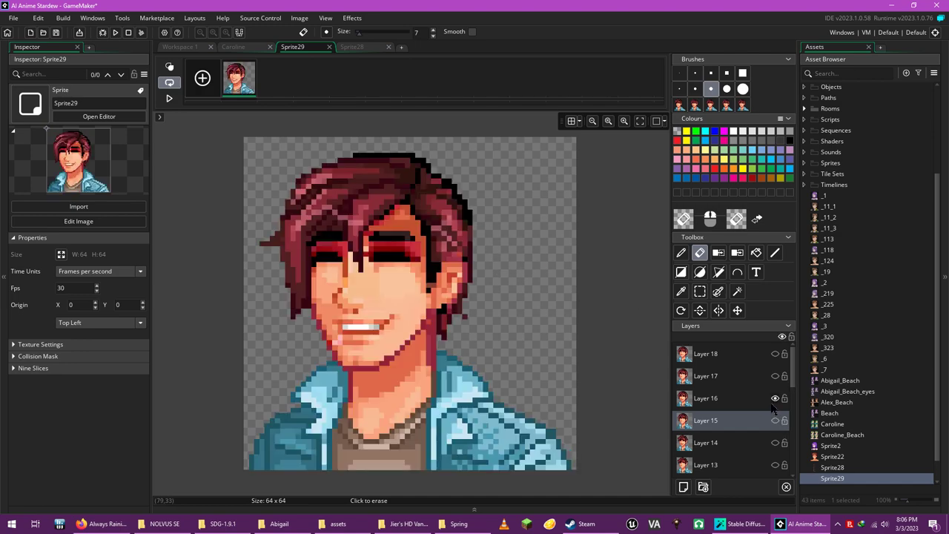
left_click(764, 398)
left_click(299, 18)
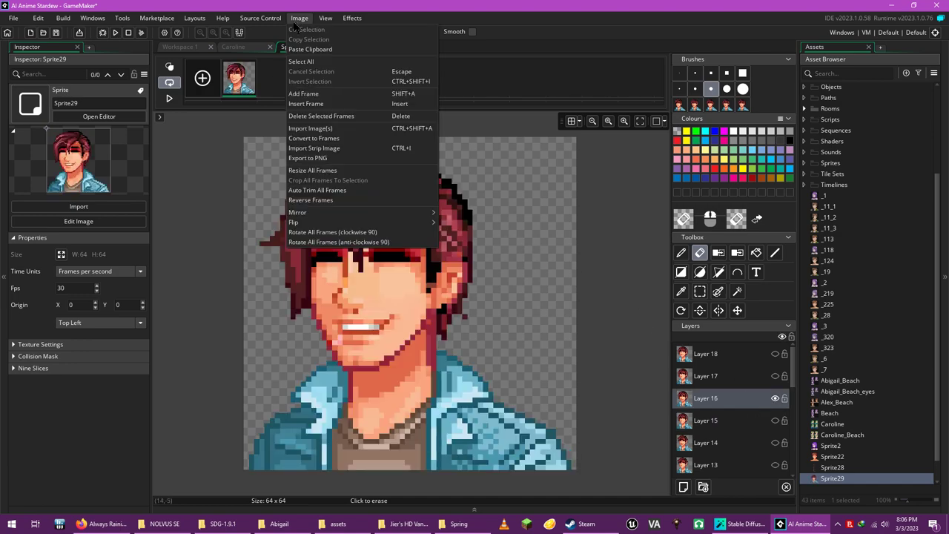
left_click(323, 159)
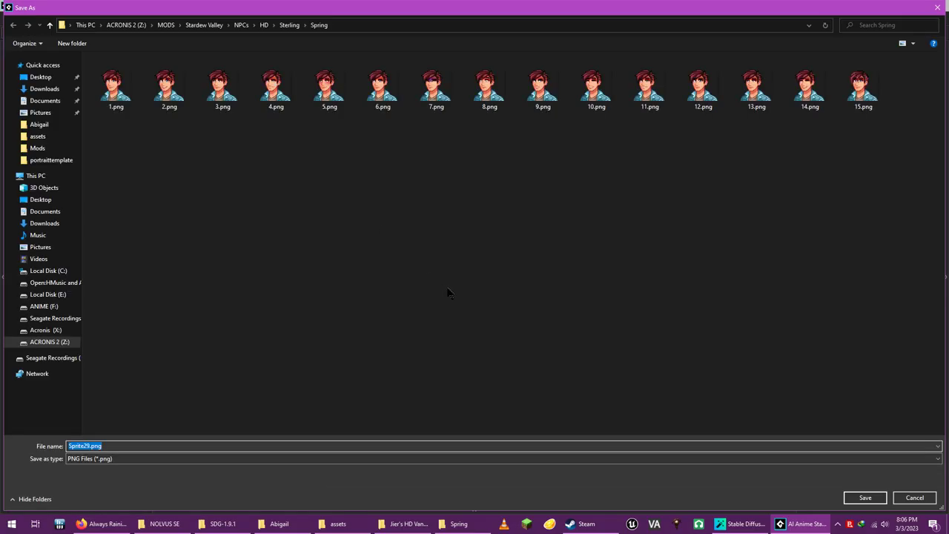
type("16")
key("Return")
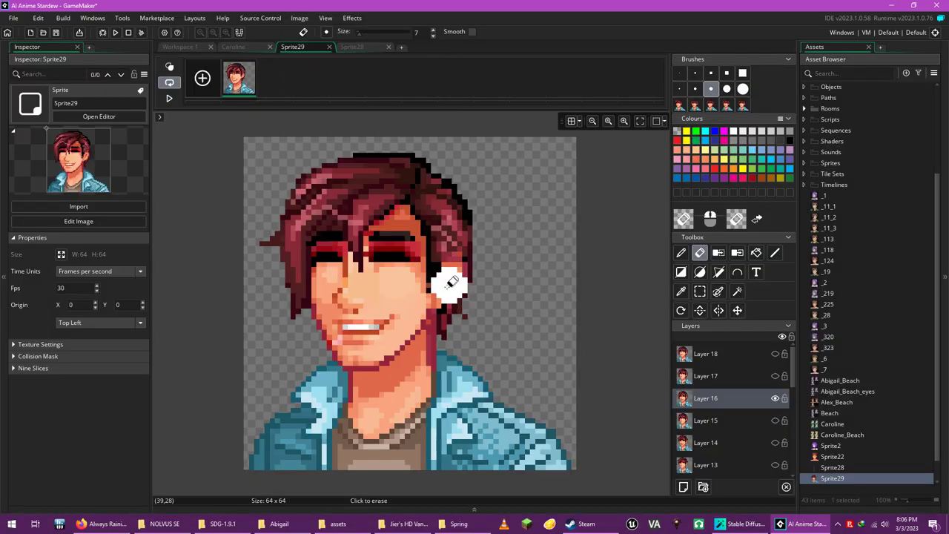
Make Layer 17 the only visible layer and export it as a PNG named 17 in the Spring folder.
left_click(775, 398)
left_click(775, 376)
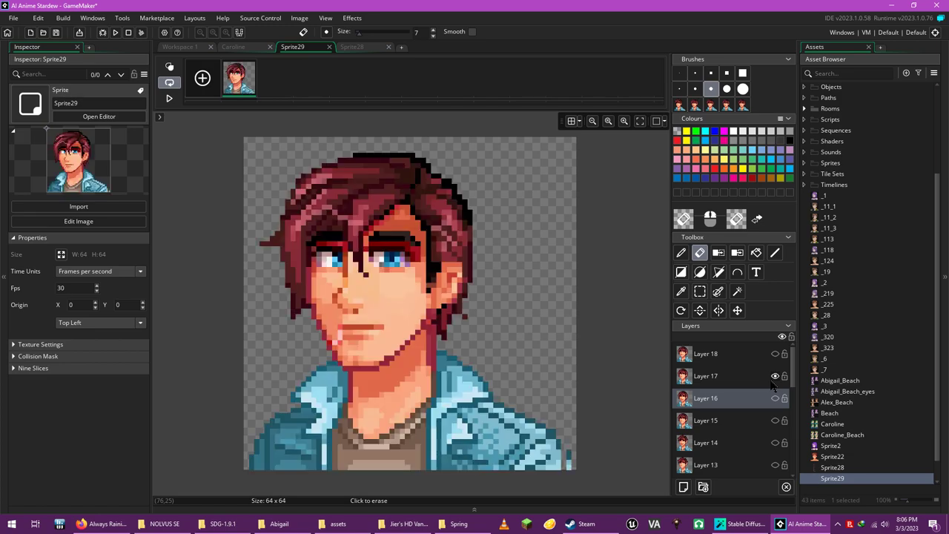
left_click(299, 17)
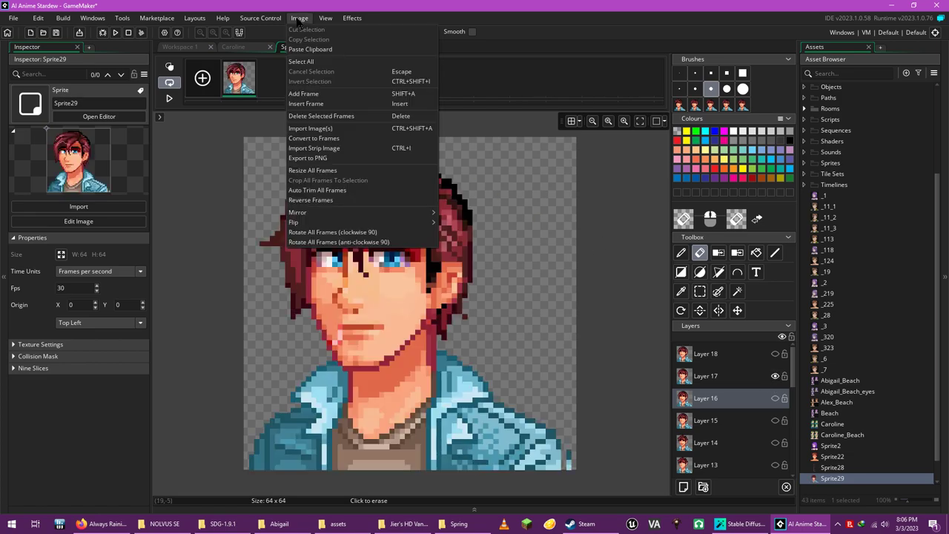
left_click(317, 156)
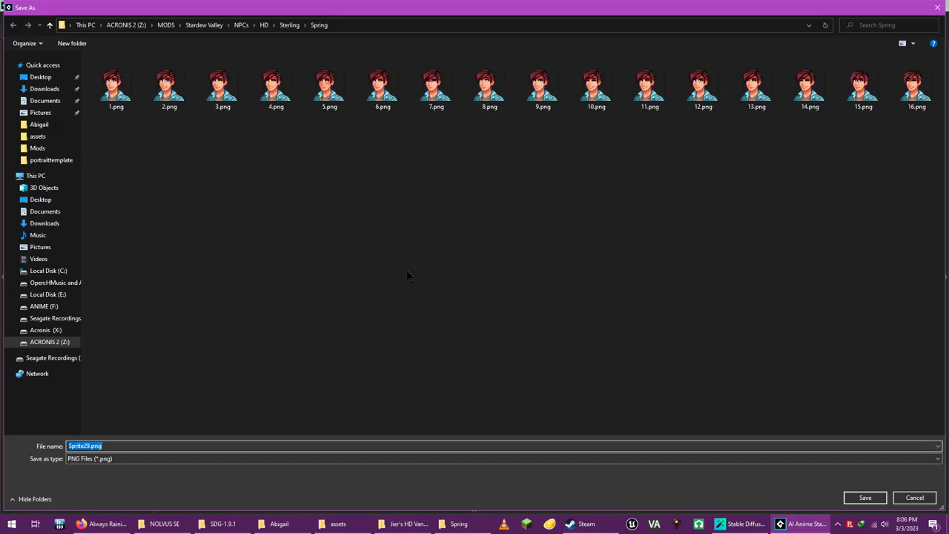
type("17")
key("Return")
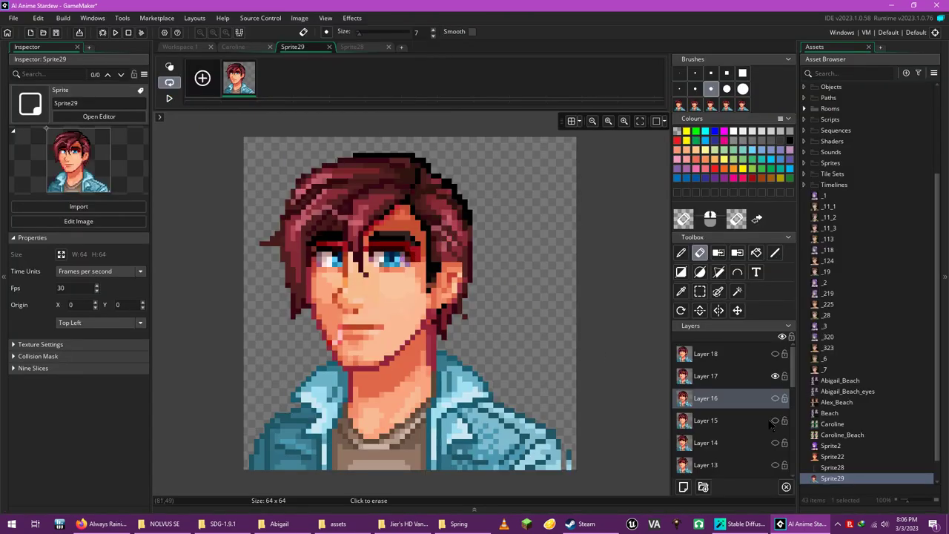
Make Layer 18 the only visible layer and export it as a PNG named 18 in the Spring folder.
left_click(775, 376)
left_click(764, 355)
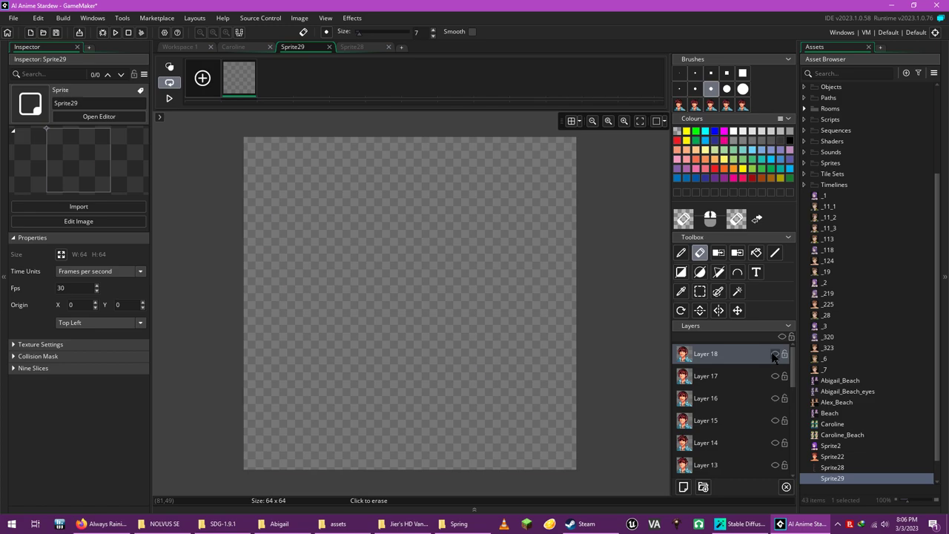
left_click(775, 354)
left_click(300, 18)
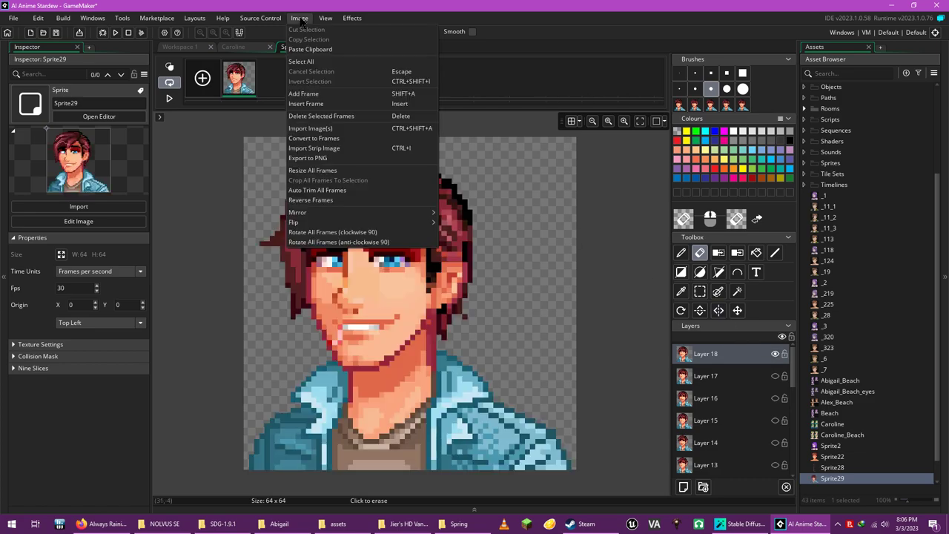
left_click(326, 160)
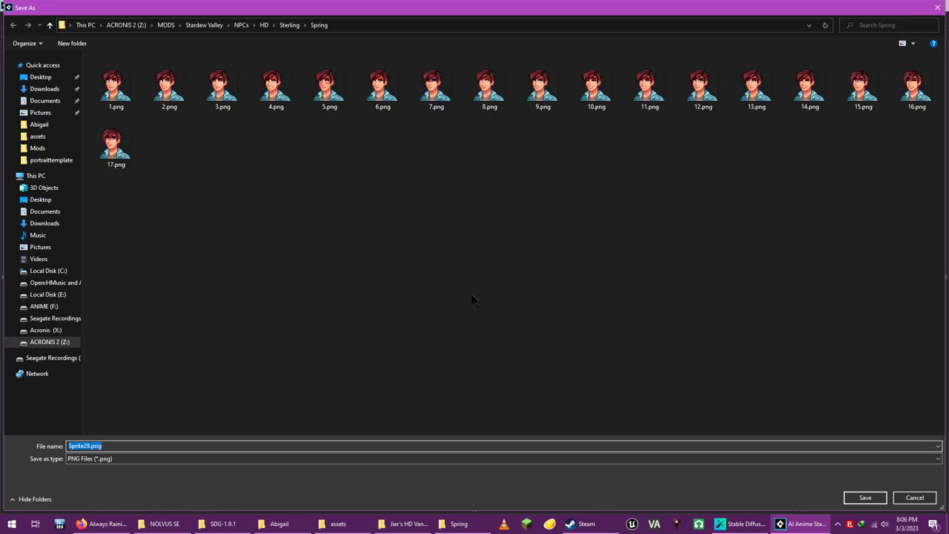
type("18")
key("Return")
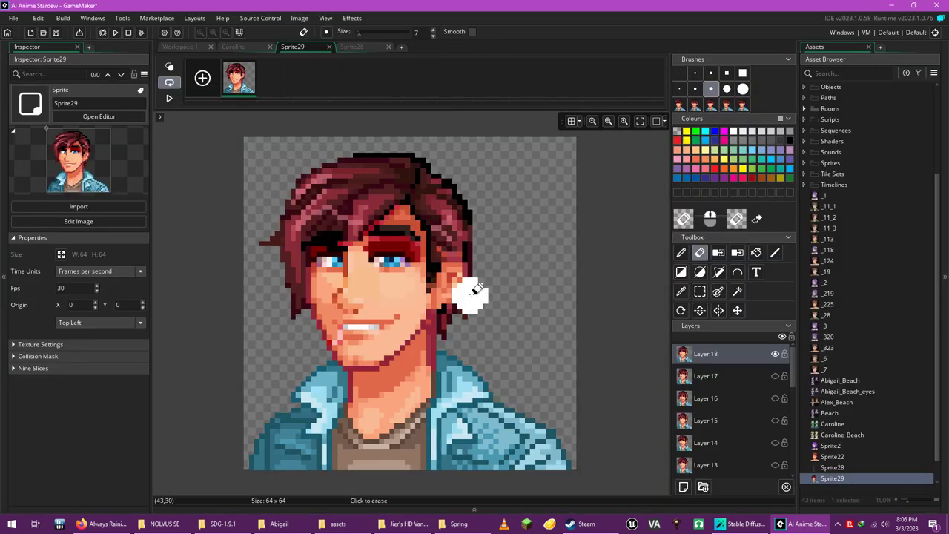
Switch to Firefox, look up "ai generator" in a new tab and open the NMKD Stable Diffusion GUI page on itch.io.
left_click(104, 524)
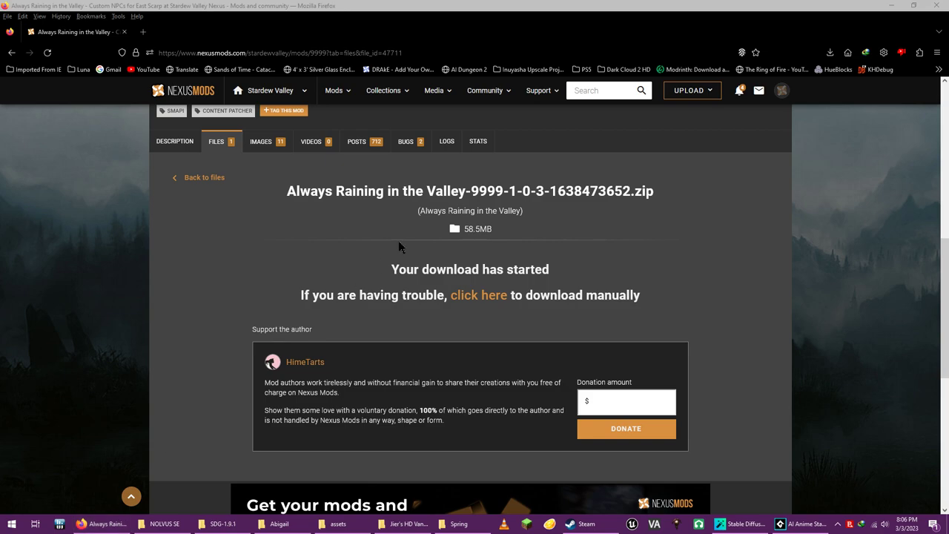
left_click(143, 32)
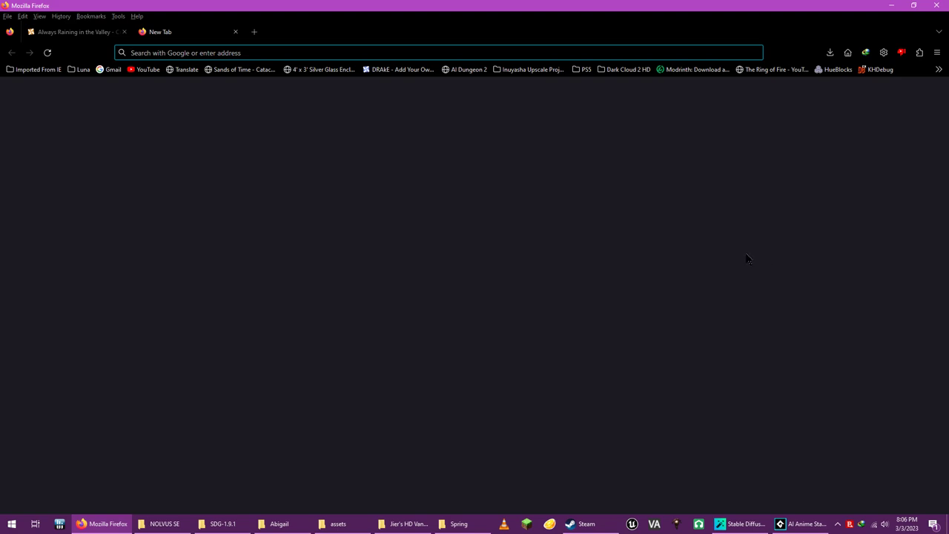
type("ai gener")
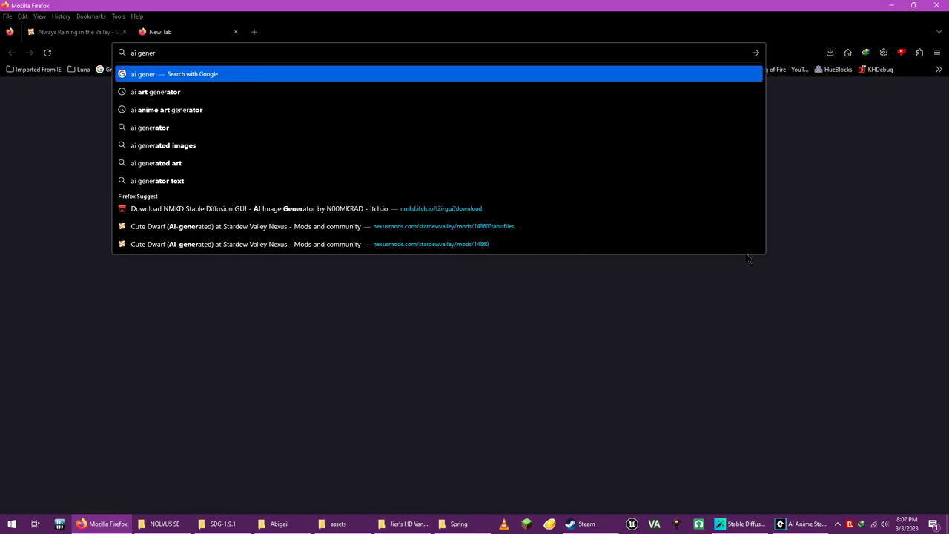
type("t")
key("Down")
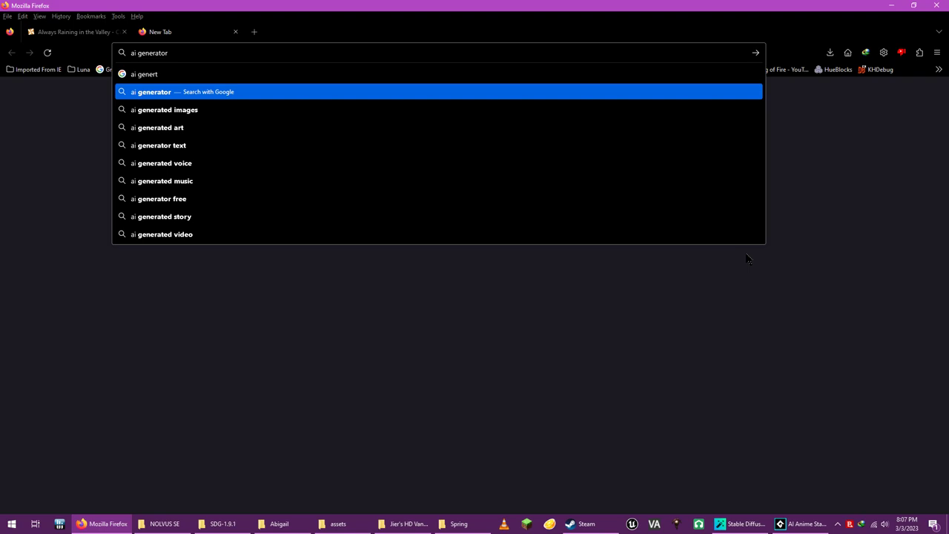
key("Right")
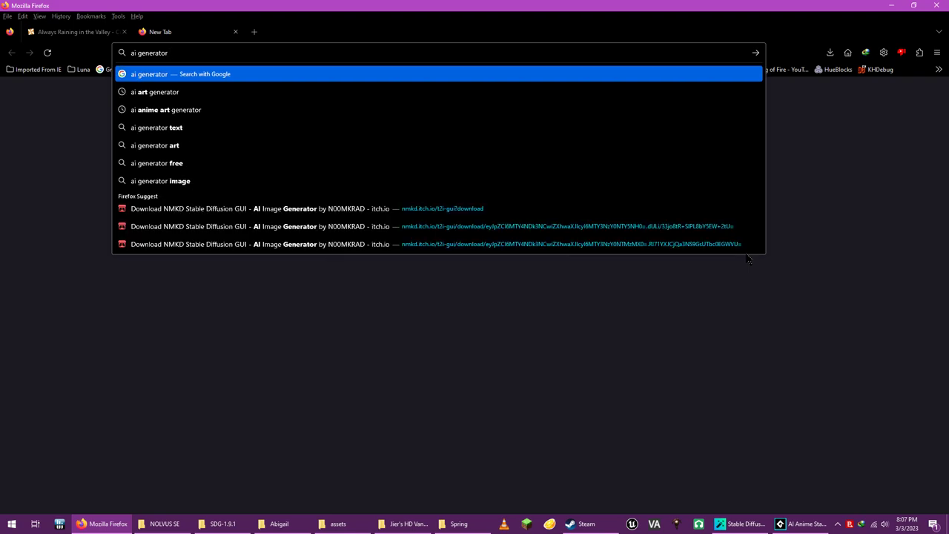
left_click(333, 210)
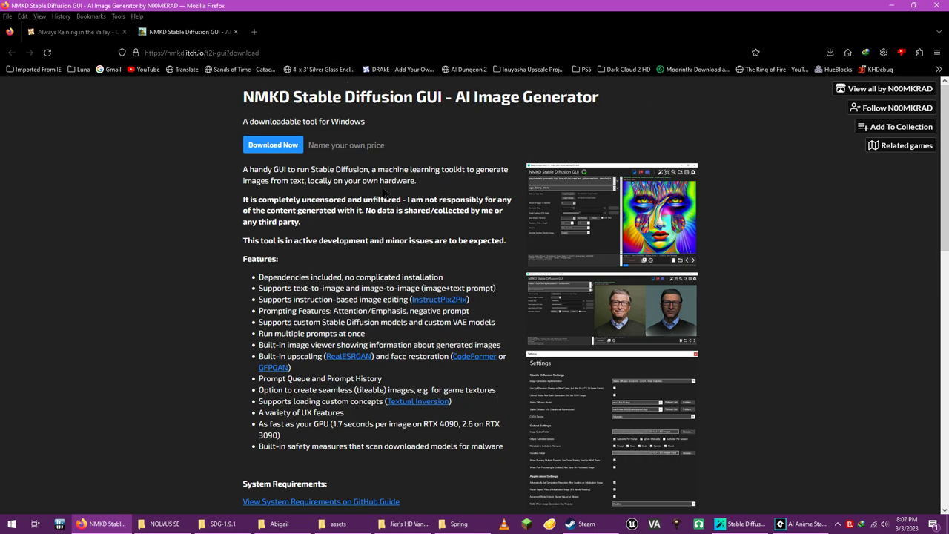
Skip the payment and request the download of SD GUI 1.9.1 (Including SD 1.5 model).
left_click(279, 146)
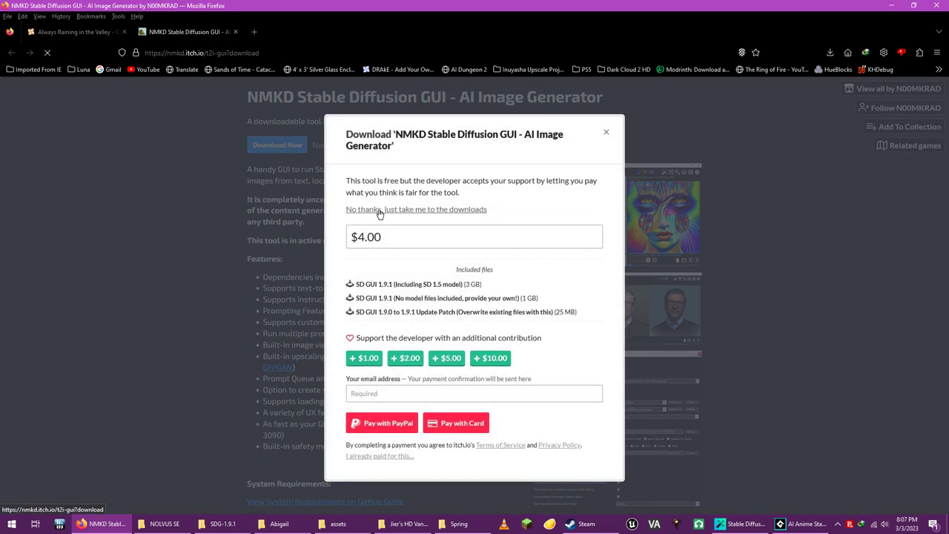
left_click(382, 210)
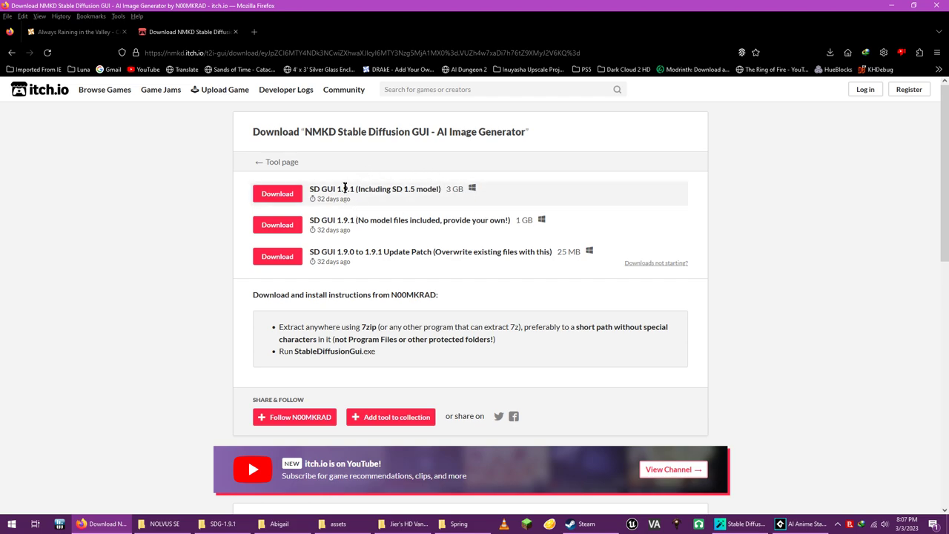
left_click(278, 194)
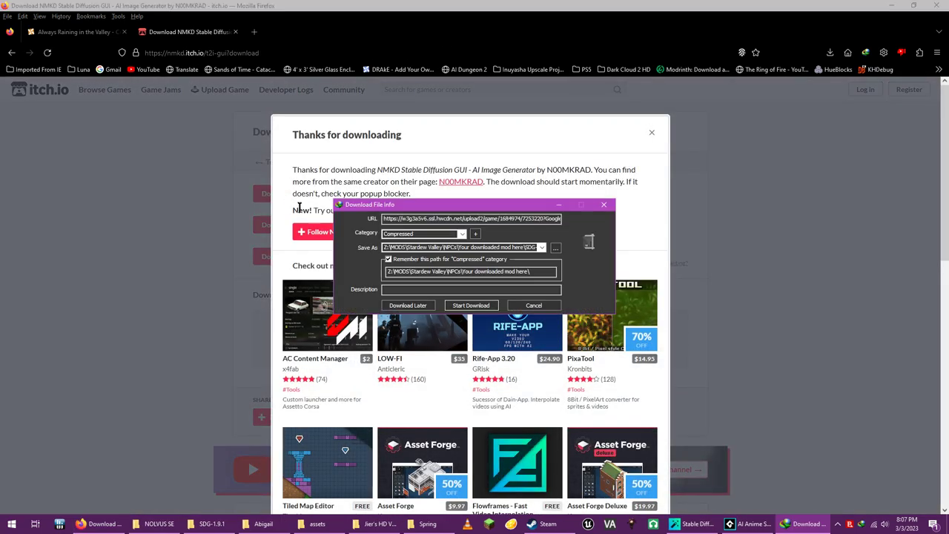
Create a folder named "Stable Diffuser goes anywhere you want" inside NPCs and set it as the save location for SDG-1.9.1.7z.
left_click(556, 247)
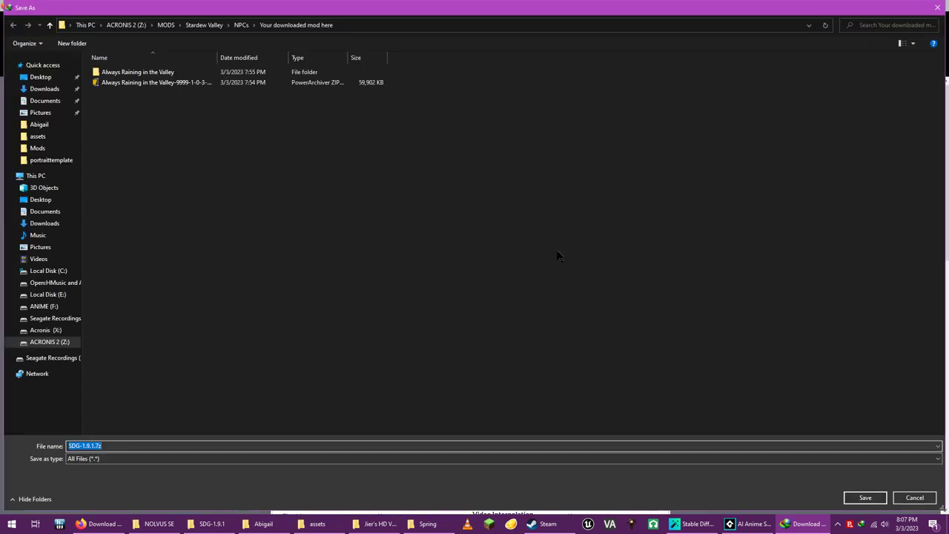
left_click(241, 24)
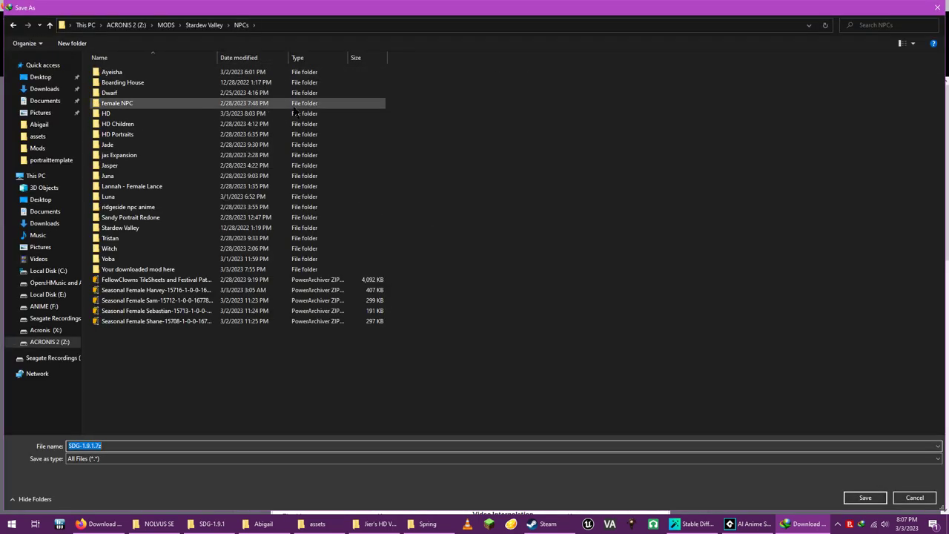
right_click(542, 216)
mouse_move(594, 353)
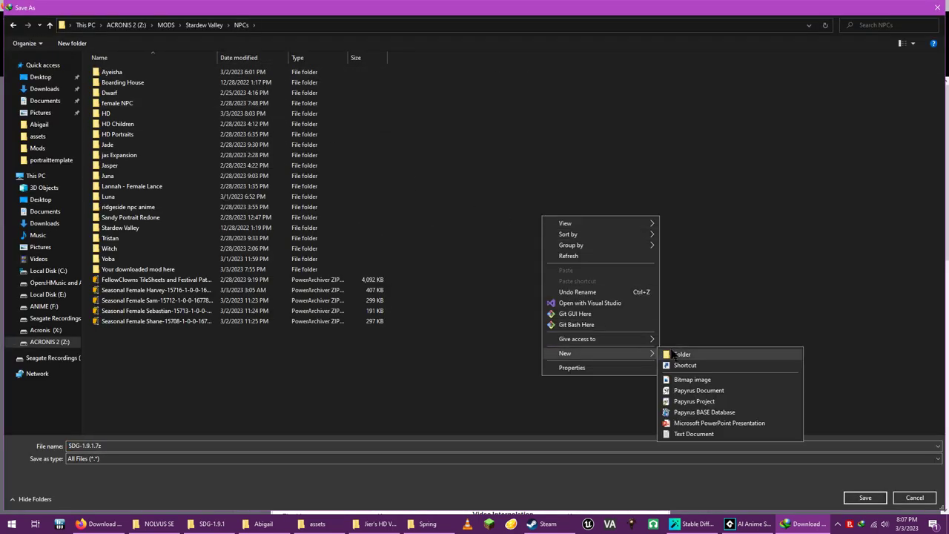
left_click(679, 354)
type("Stable")
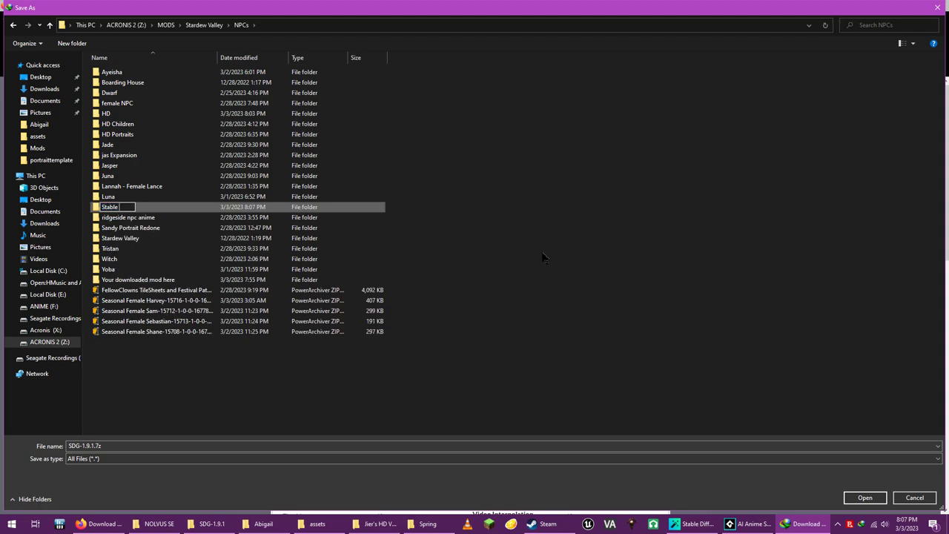
type(" Diffu")
type("ser goes anywhere you want")
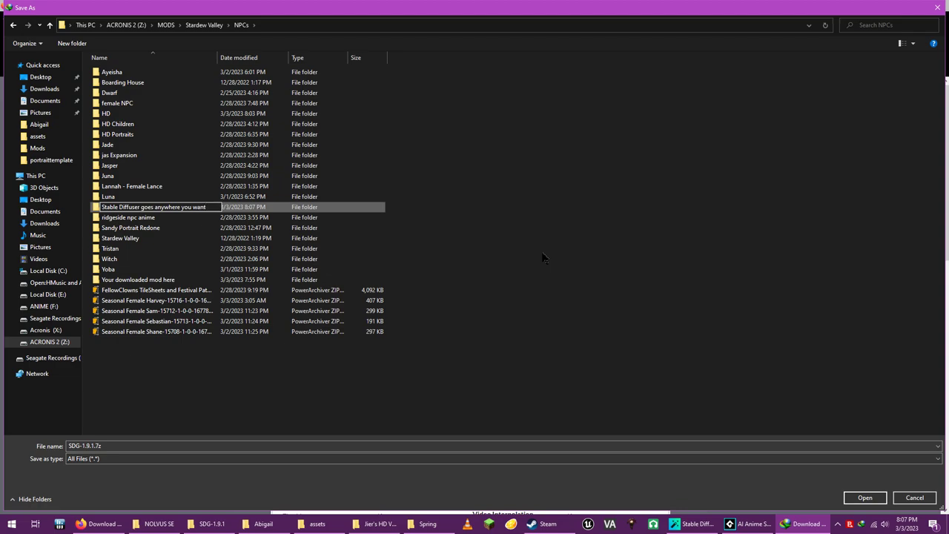
key("Return")
key("Return")
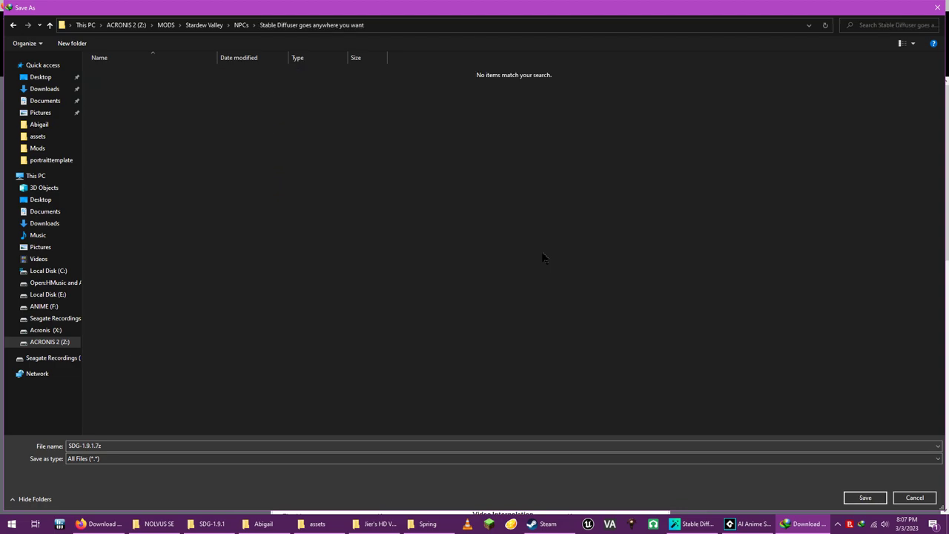
left_click(866, 499)
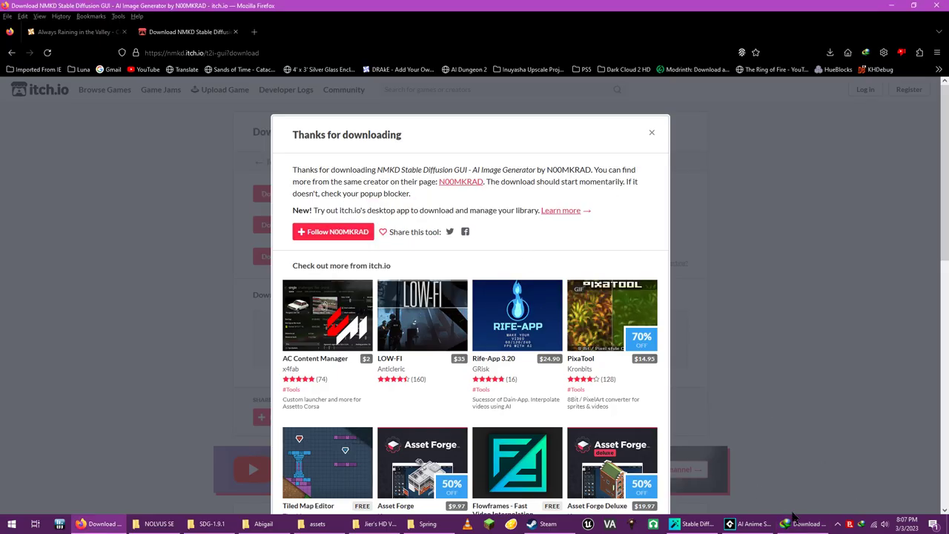
Dismiss the pending download without starting it and close the itch.io thank-you message.
left_click(797, 522)
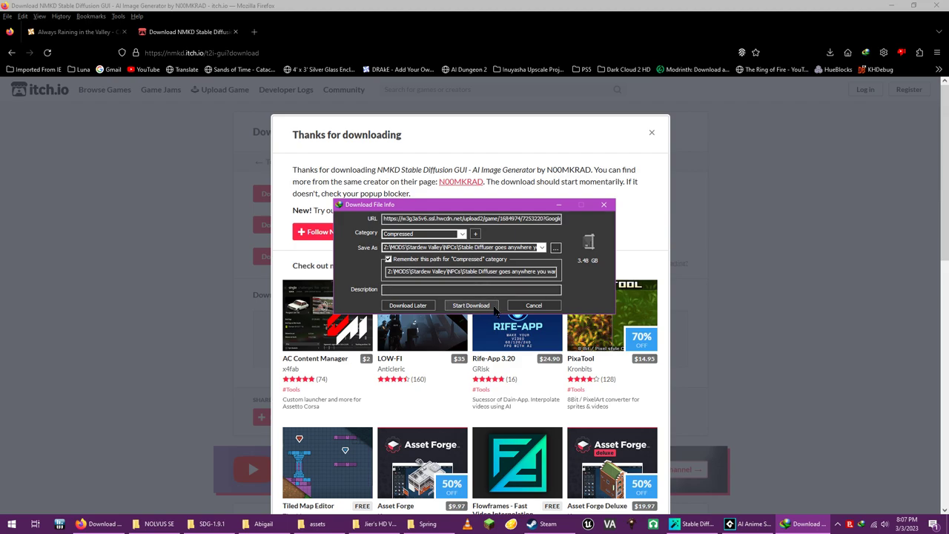
left_click(604, 204)
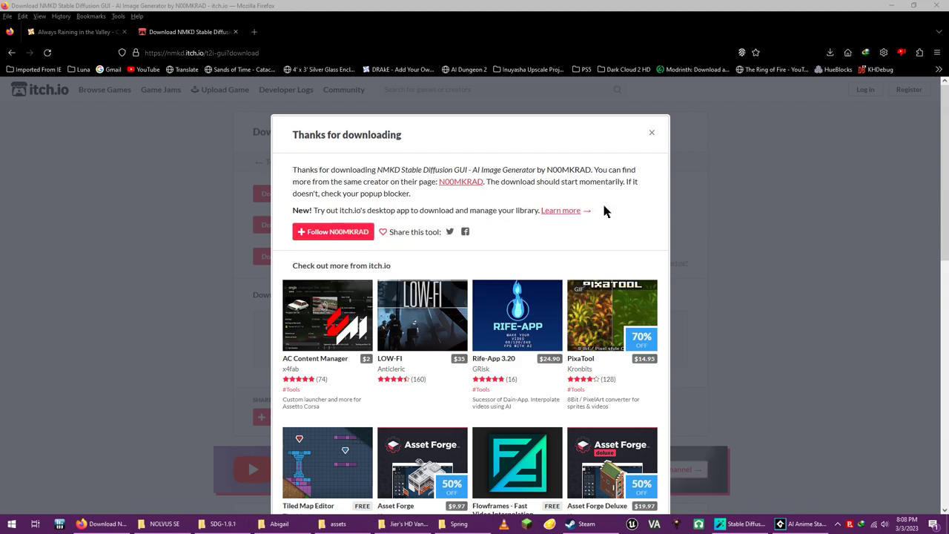
left_click(652, 132)
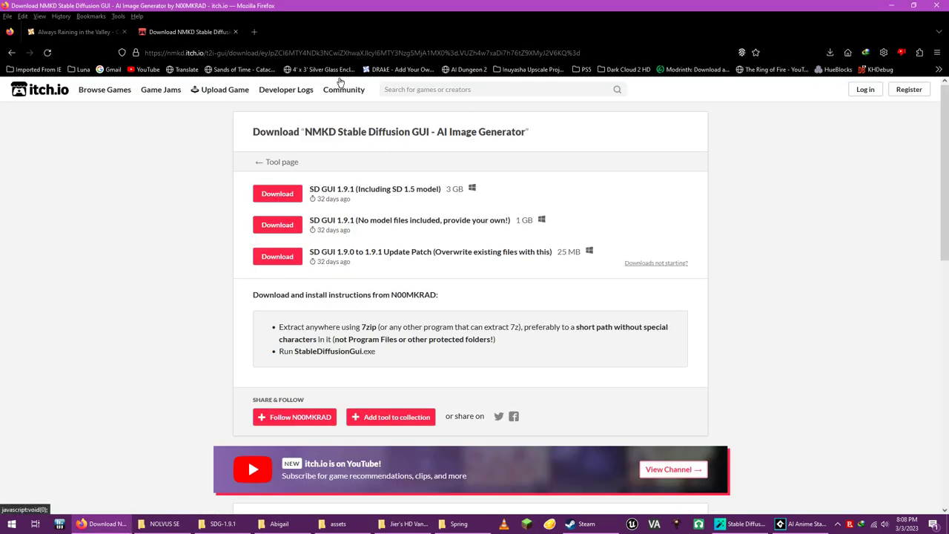
Search Google in a new tab for "stable diffusion ai anything model v4".
left_click(254, 32)
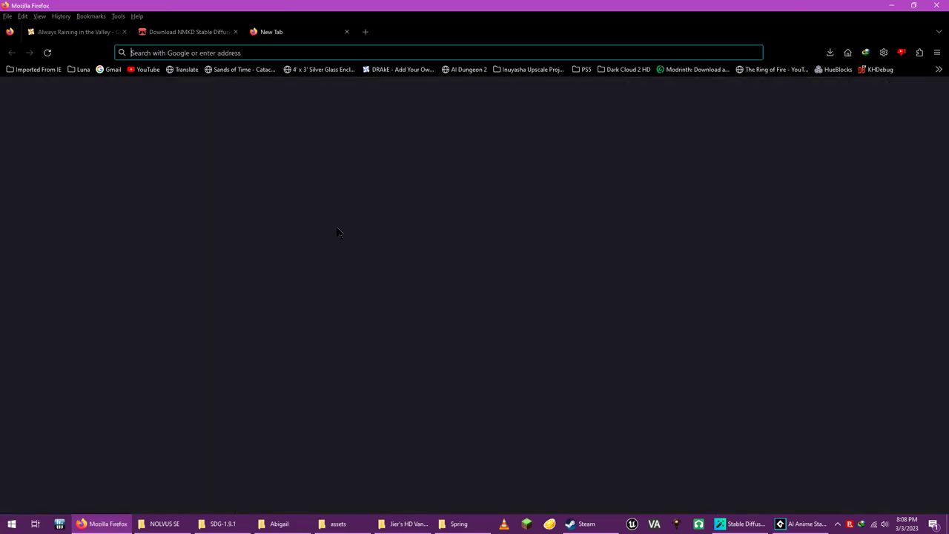
type("stable")
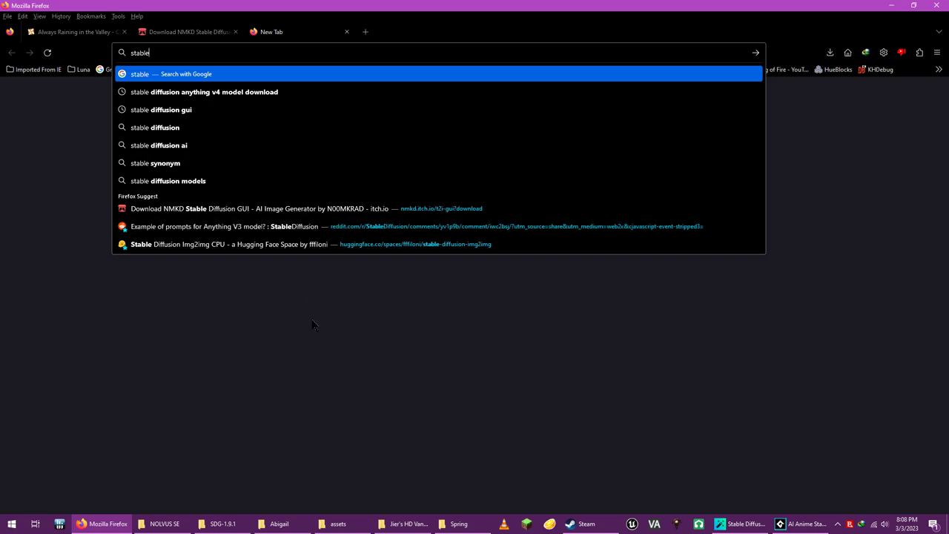
left_click(197, 144)
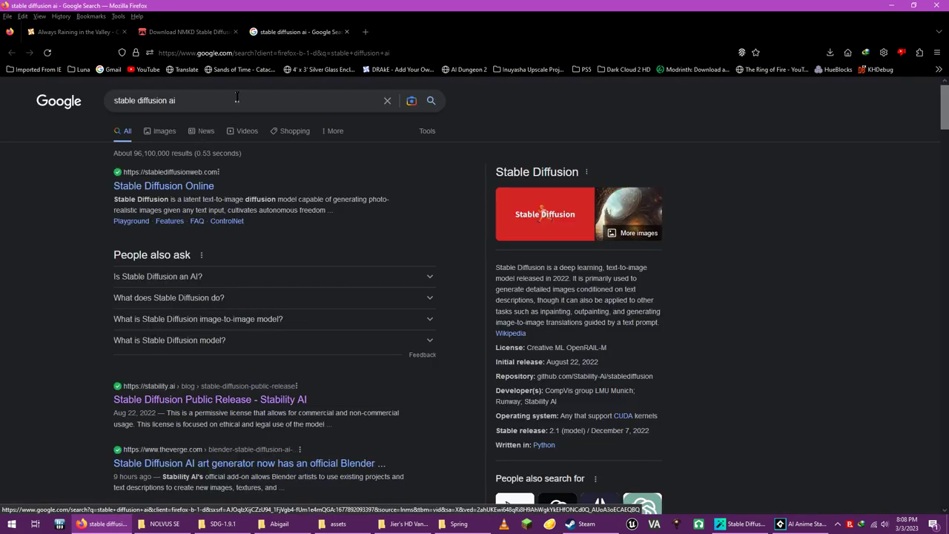
left_click(234, 99)
type("anything model v")
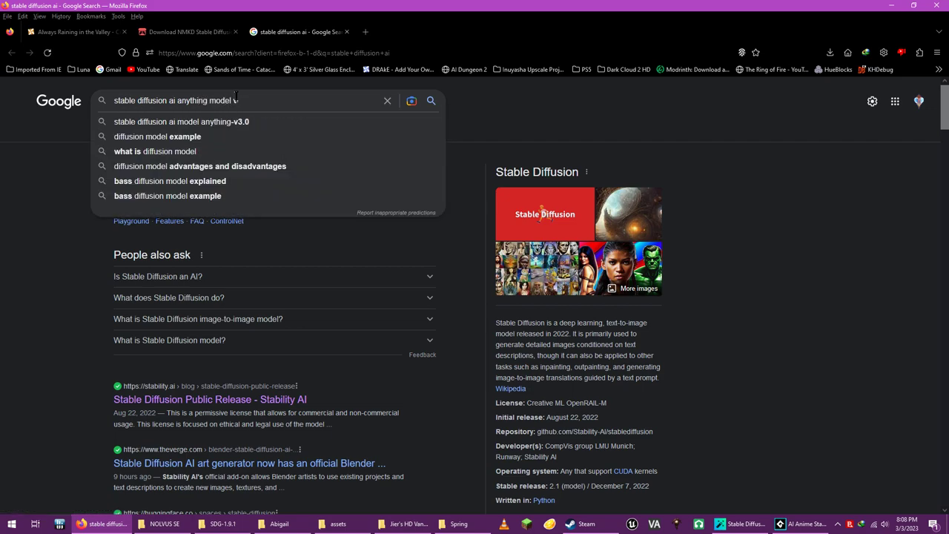
type("4")
key("Return")
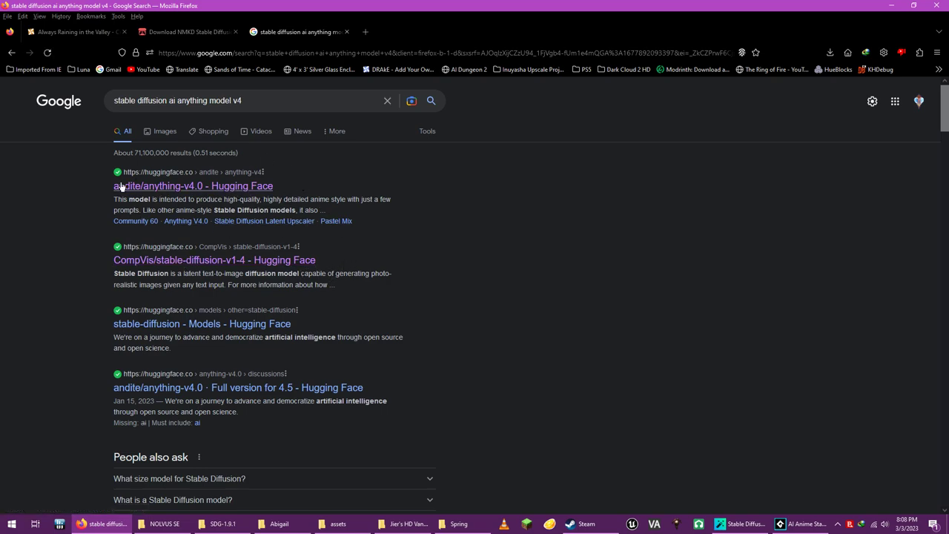
Open the andite/anything-v4.0 model on Hugging Face and bring up its list of ckpt and safetensors files.
left_click(155, 184)
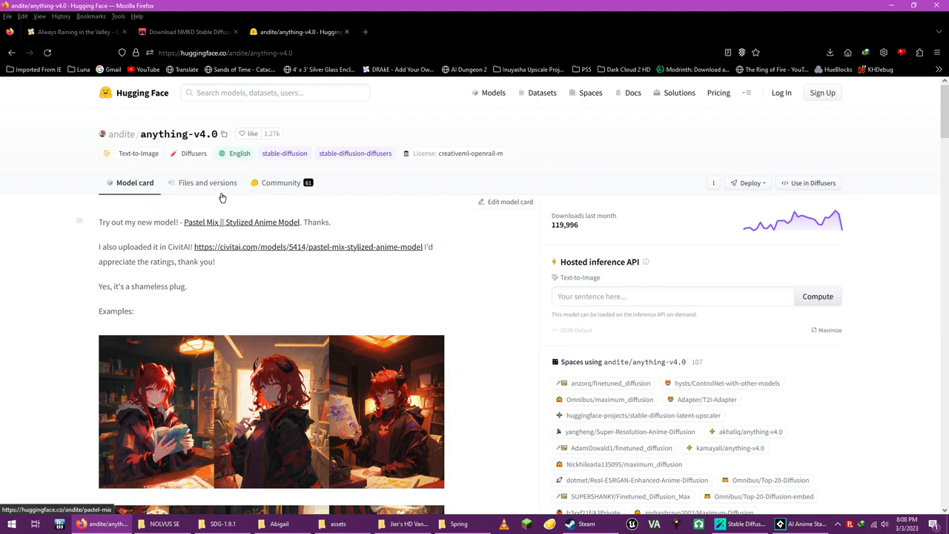
left_click(201, 182)
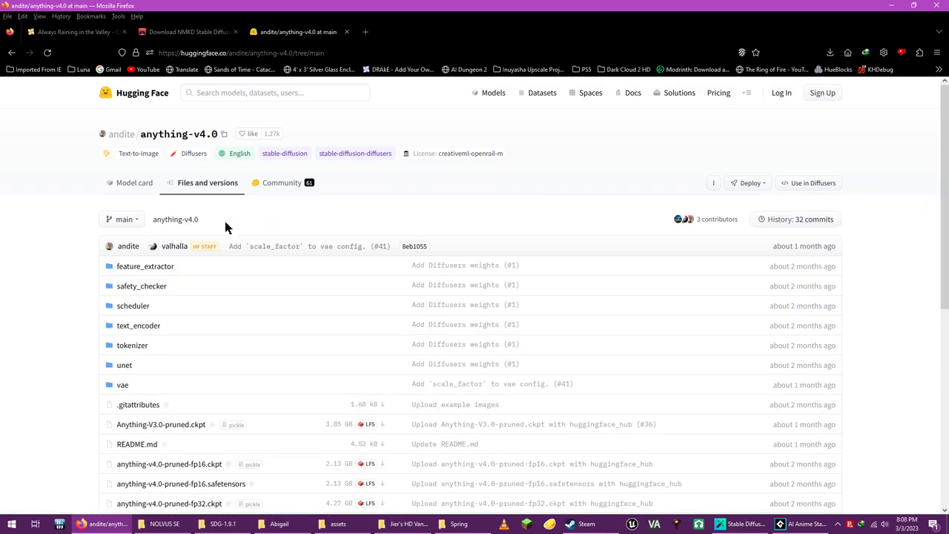
scroll(224, 218, "down", 3)
scroll(226, 227, "down", 3)
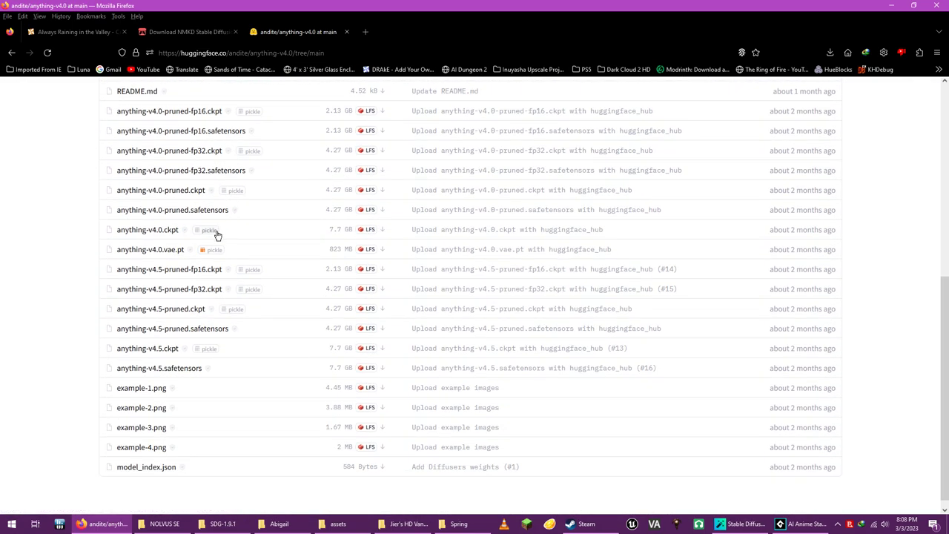
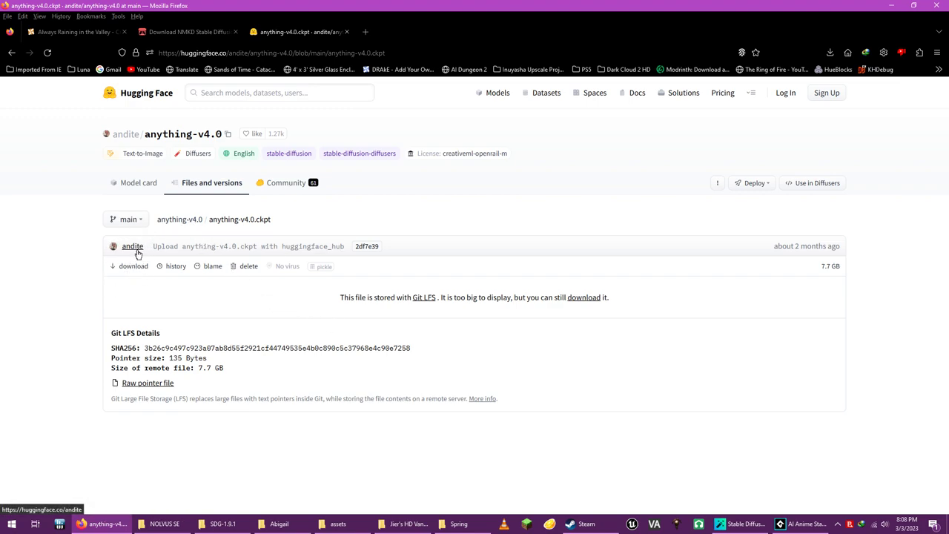
Begin an IDM download of anything-v4.0.ckpt and browse its save location up to the root of ACRONIS 2 (Z:).
right_click(135, 268)
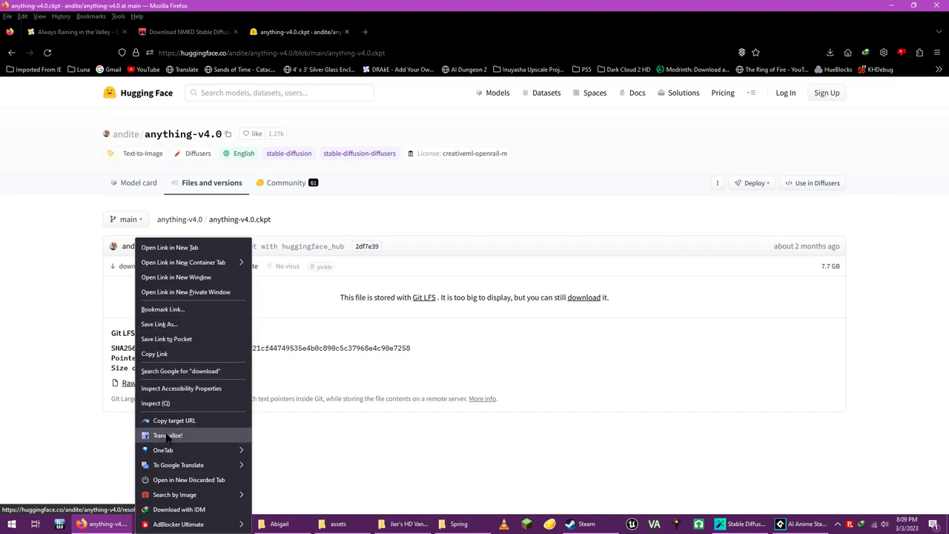
left_click(188, 510)
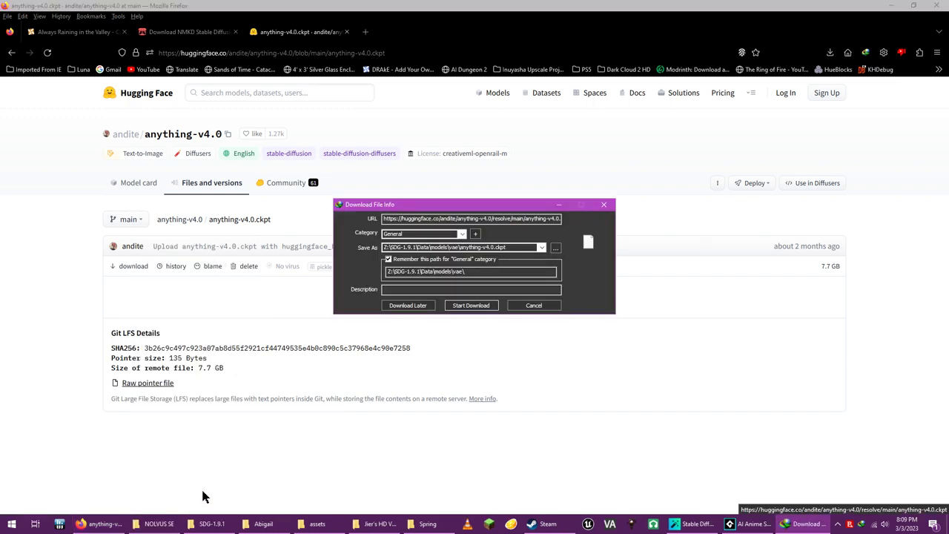
left_click(555, 248)
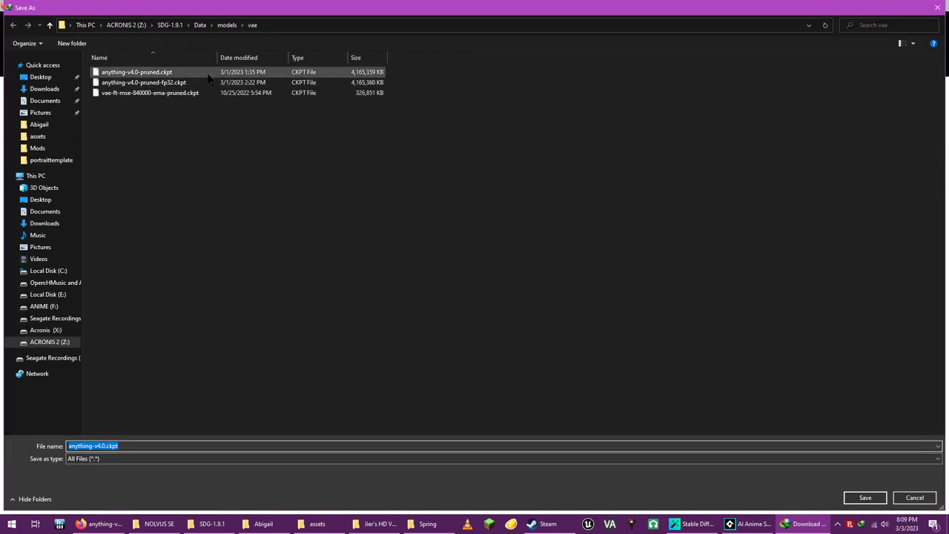
left_click(227, 24)
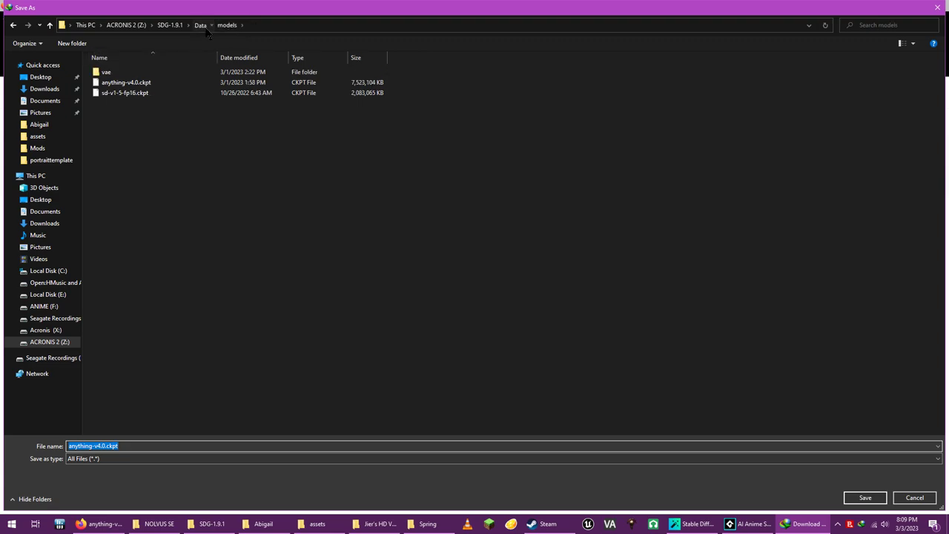
left_click(202, 27)
left_click(172, 26)
left_click(129, 26)
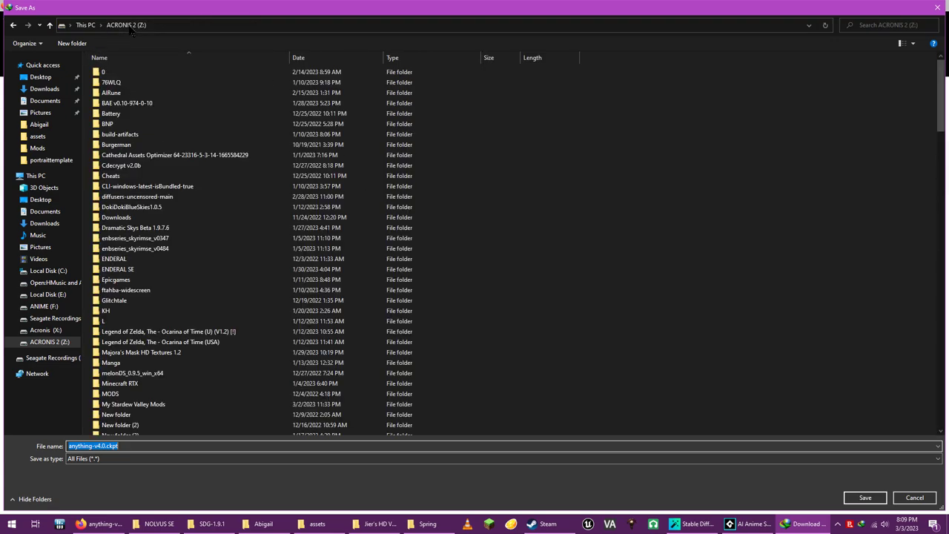
scroll(214, 260, "down", 20)
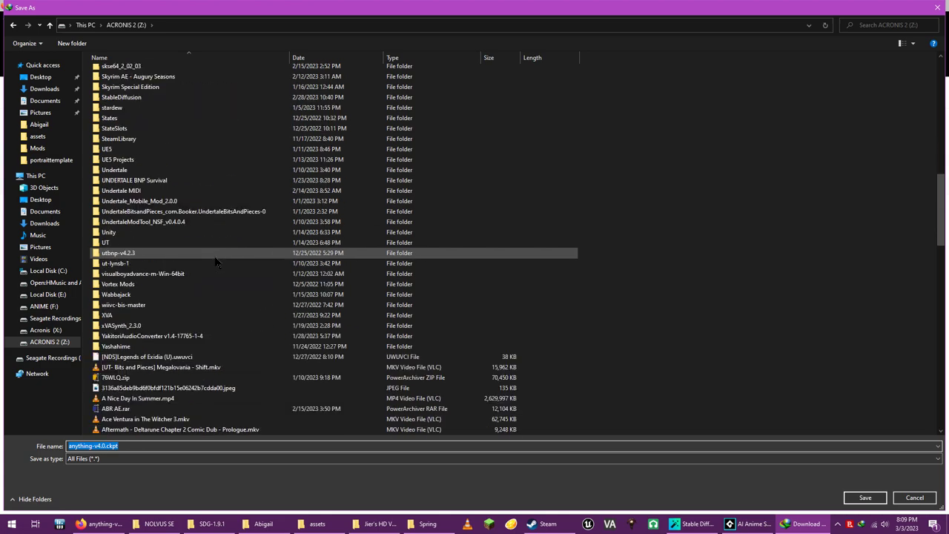
scroll(215, 256, "up", 3)
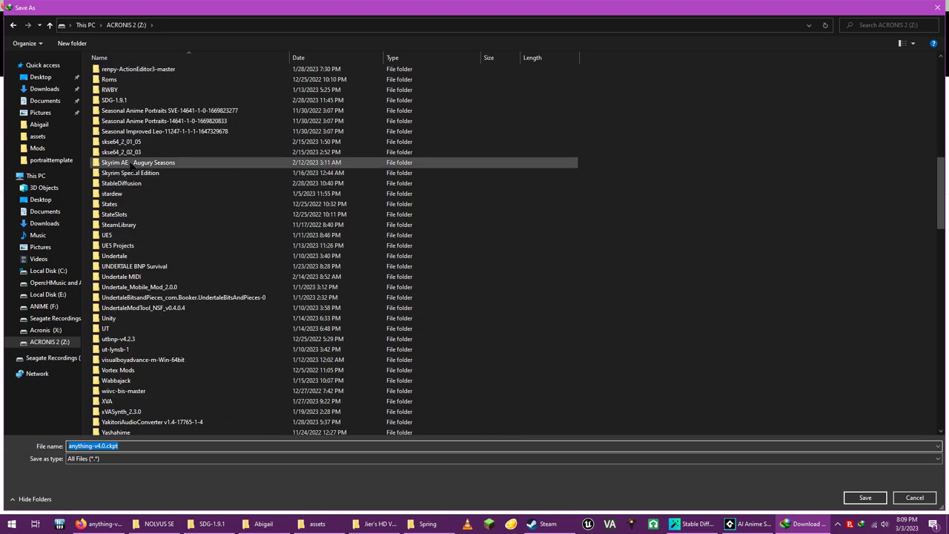
Browse the save location to SDG-1.9.1\Data\models, and dismiss the anything-v4.0.ckpt download without starting it.
double_click(113, 100)
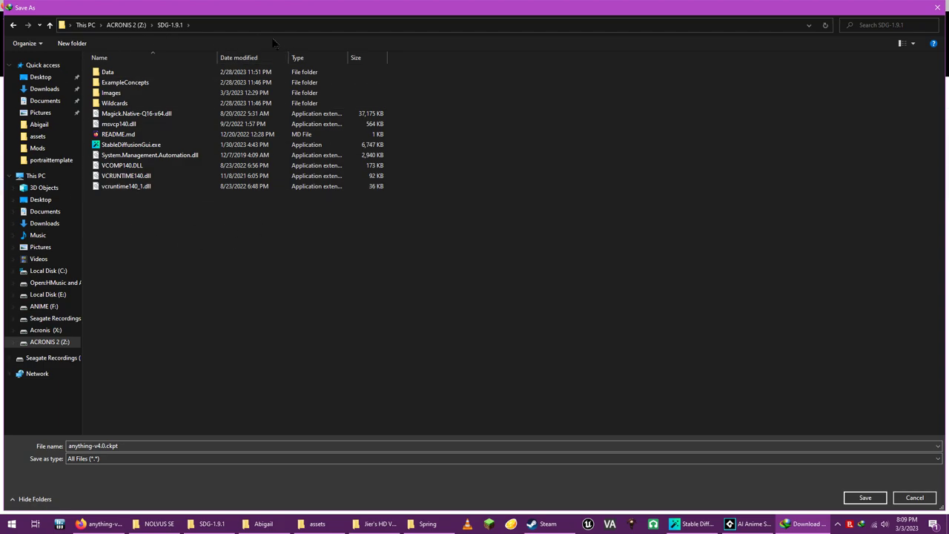
left_click(112, 73)
double_click(110, 73)
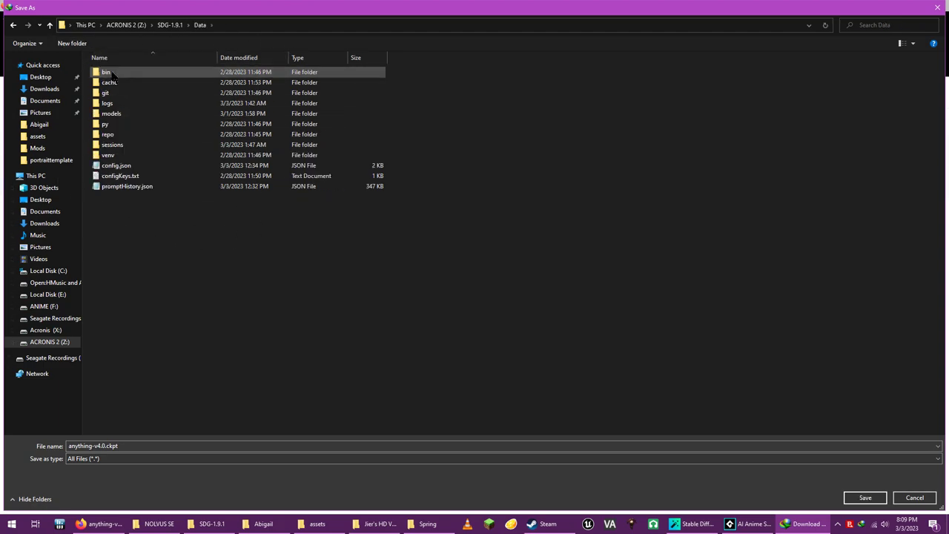
left_click(112, 115)
double_click(112, 115)
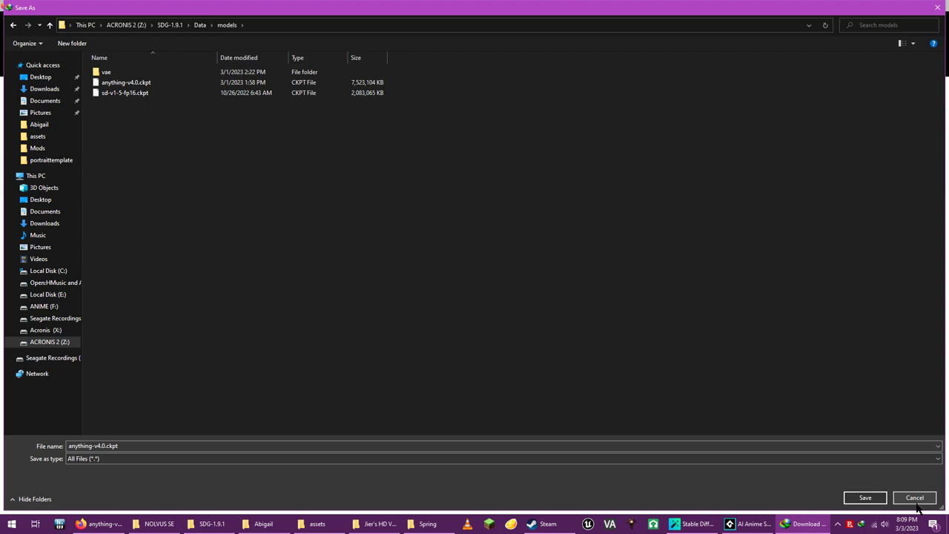
left_click(938, 7)
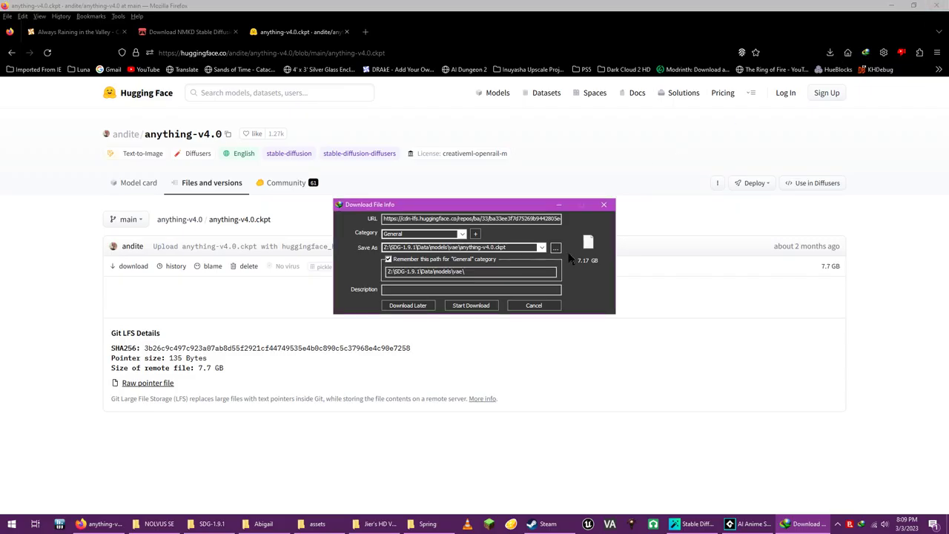
left_click(604, 205)
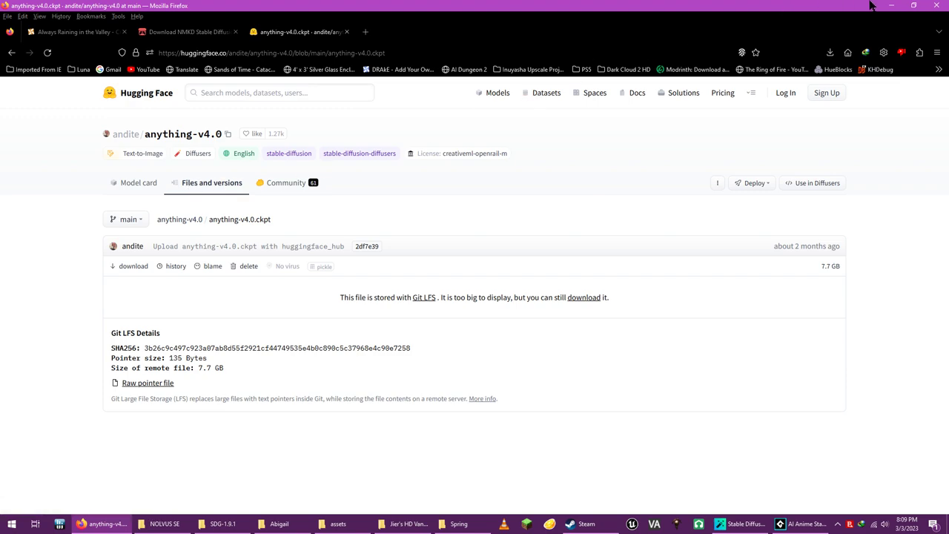
Get the browser and GameMaker out of the way and open the NPCs\HD\Sterling\Spring folder in File Explorer.
left_click(890, 5)
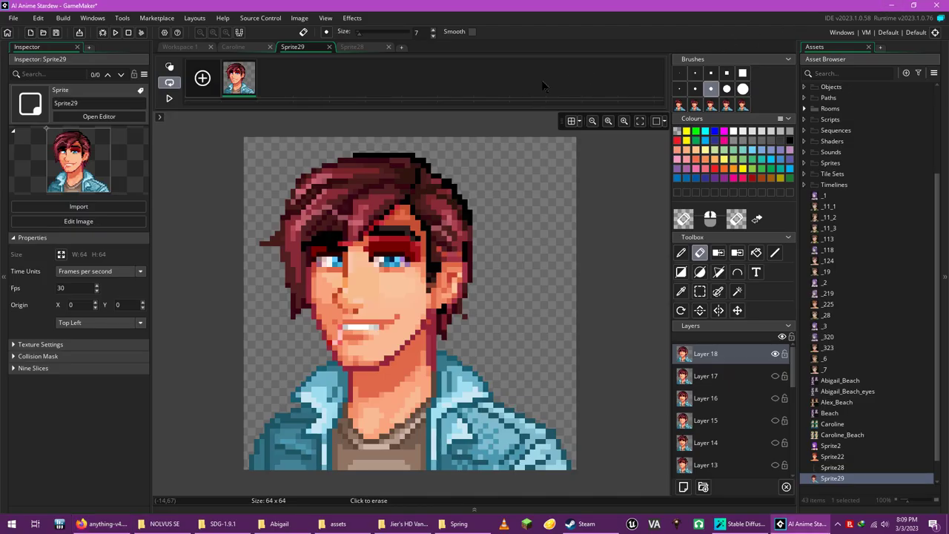
left_click(890, 5)
left_click(530, 152)
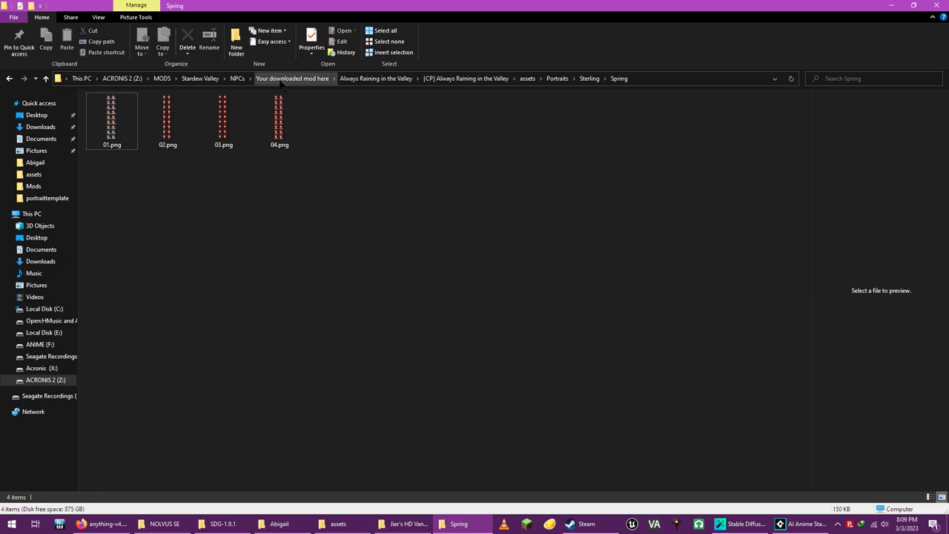
left_click(238, 79)
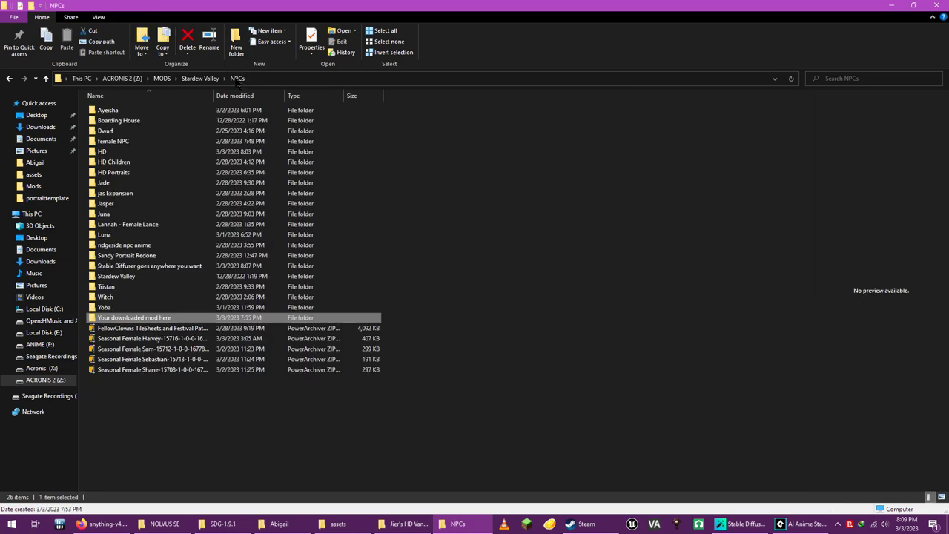
double_click(182, 152)
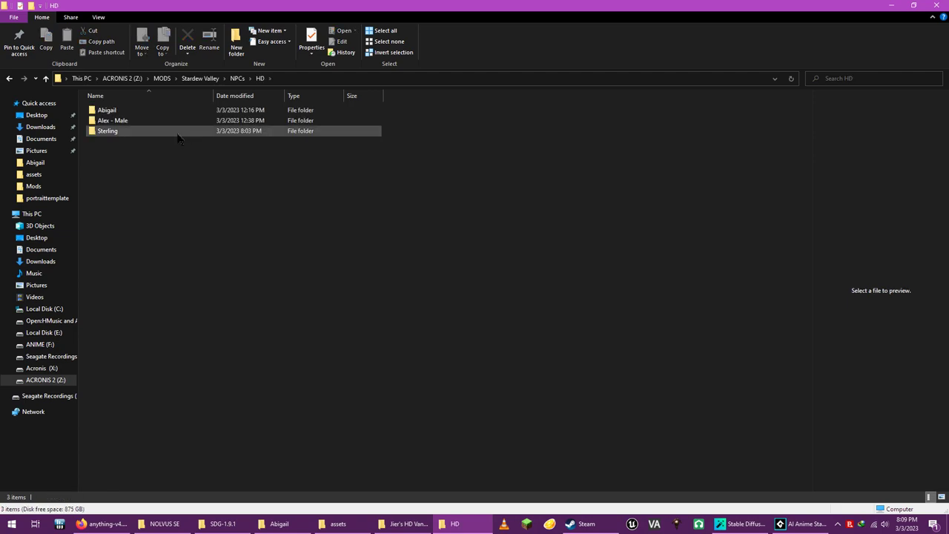
double_click(178, 132)
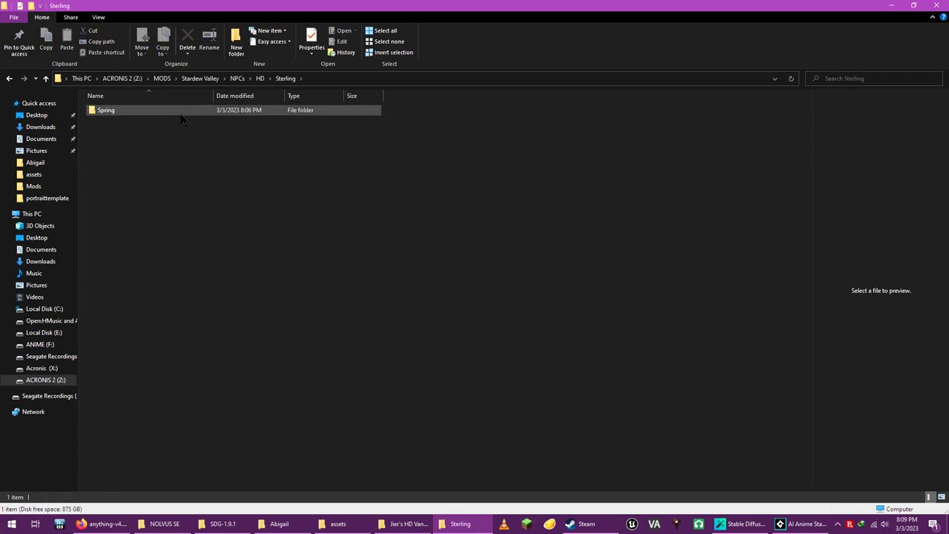
double_click(181, 111)
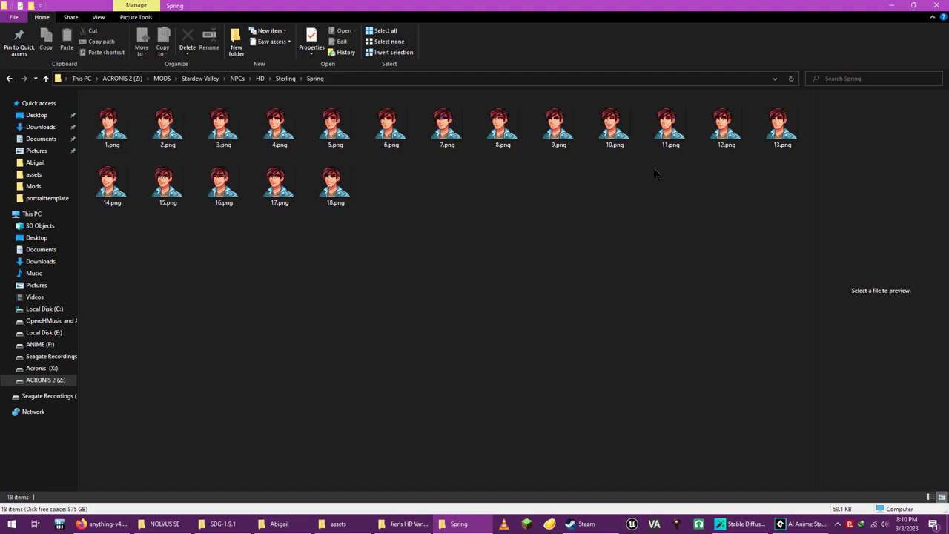
Switch to NMKD Stable Diffusion GUI and erase the whole existing prompt, keeping the negative prompt.
left_click(739, 523)
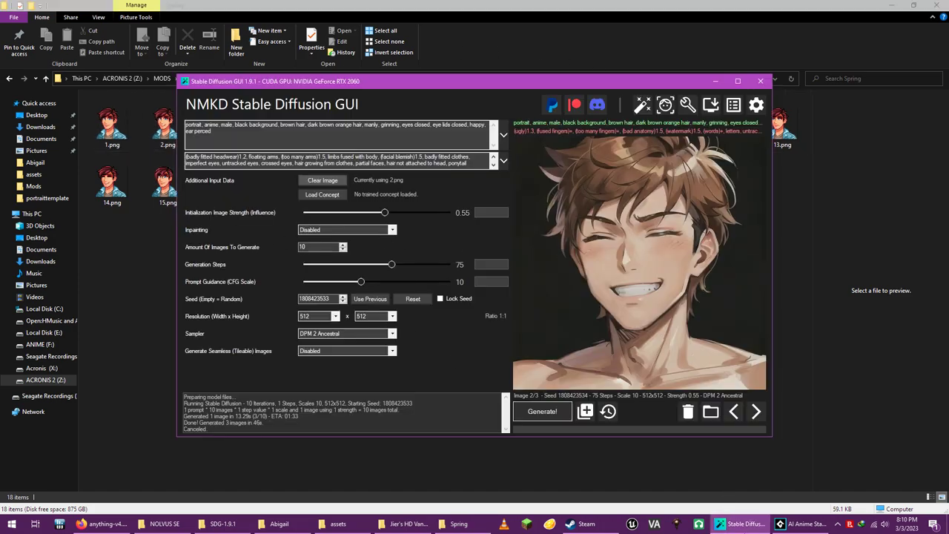
left_click(400, 134)
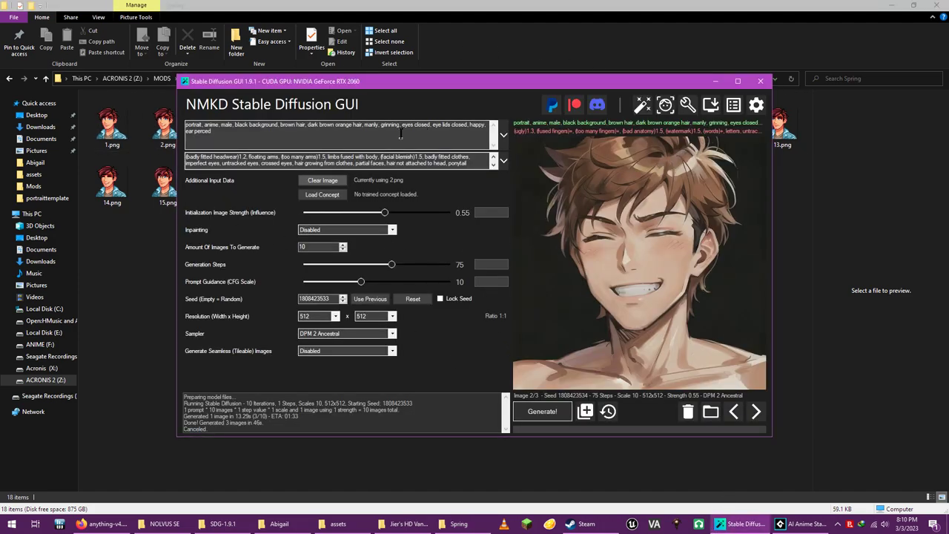
key("ctrl+a")
key("BackSpace")
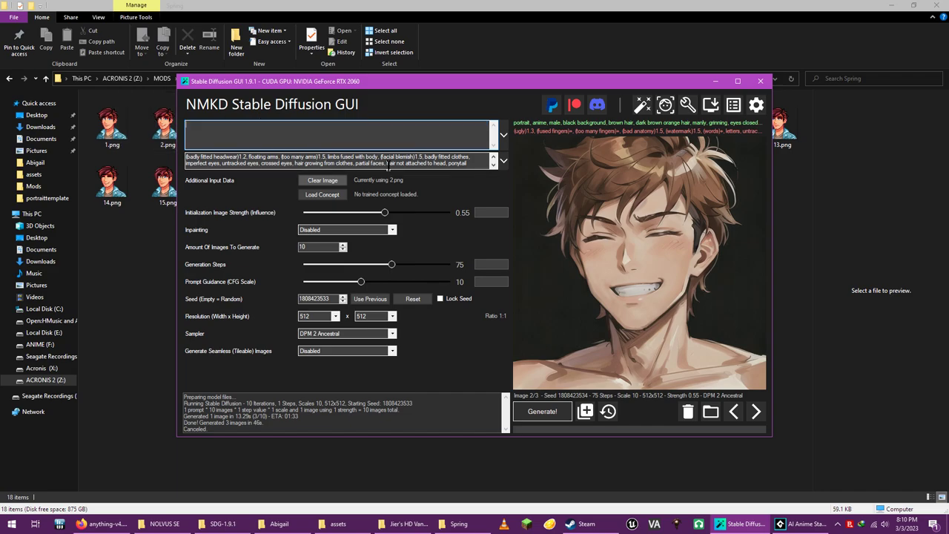
left_click(476, 165)
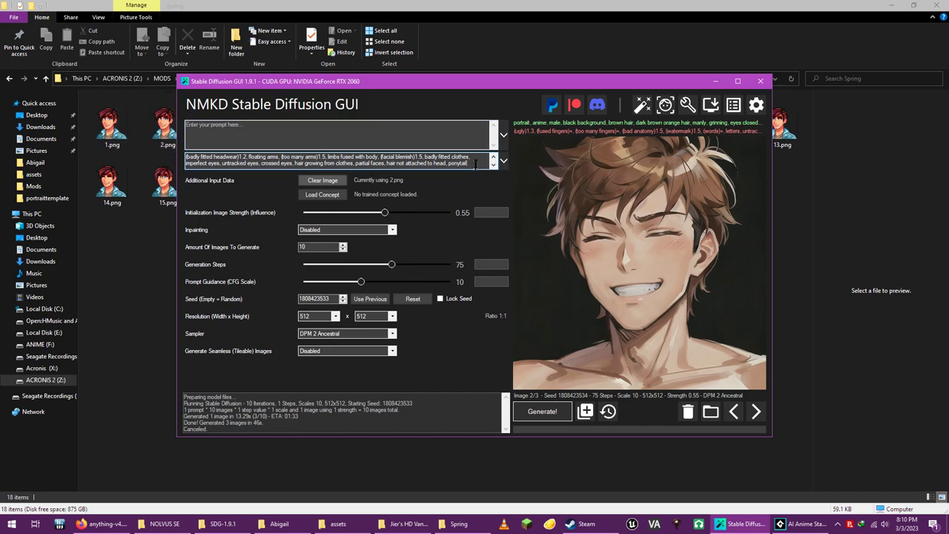
Choose anything-v4.0.ckpt as the Stable Diffusion model in the settings, checking its model folders list.
left_click(757, 105)
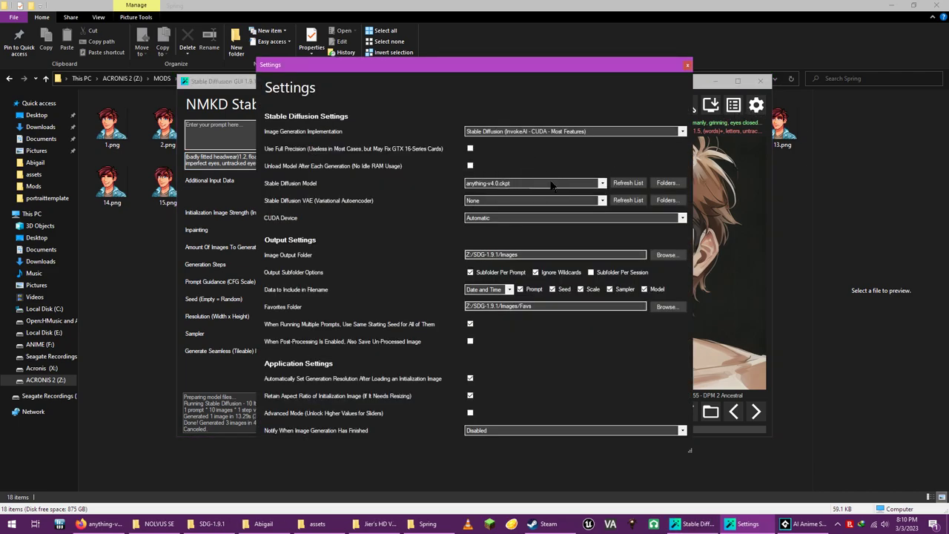
left_click(602, 183)
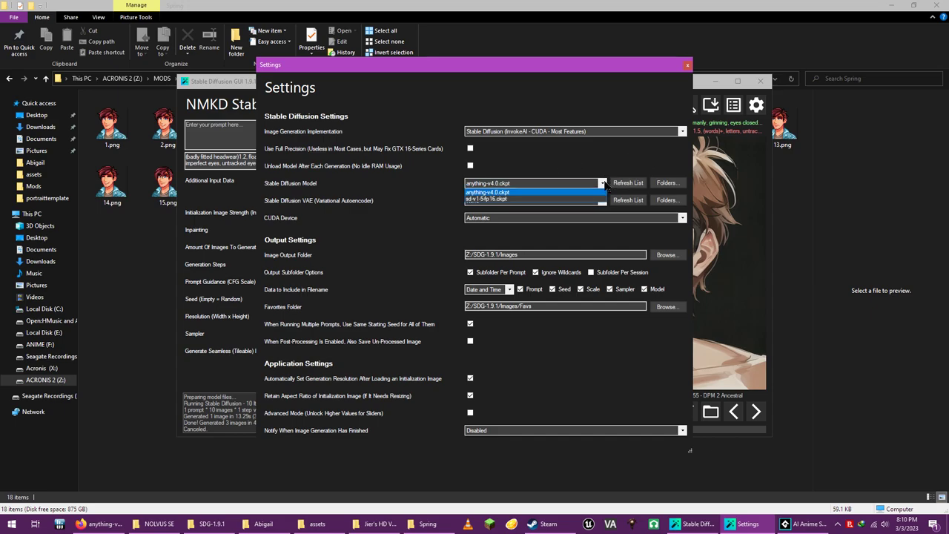
left_click(603, 184)
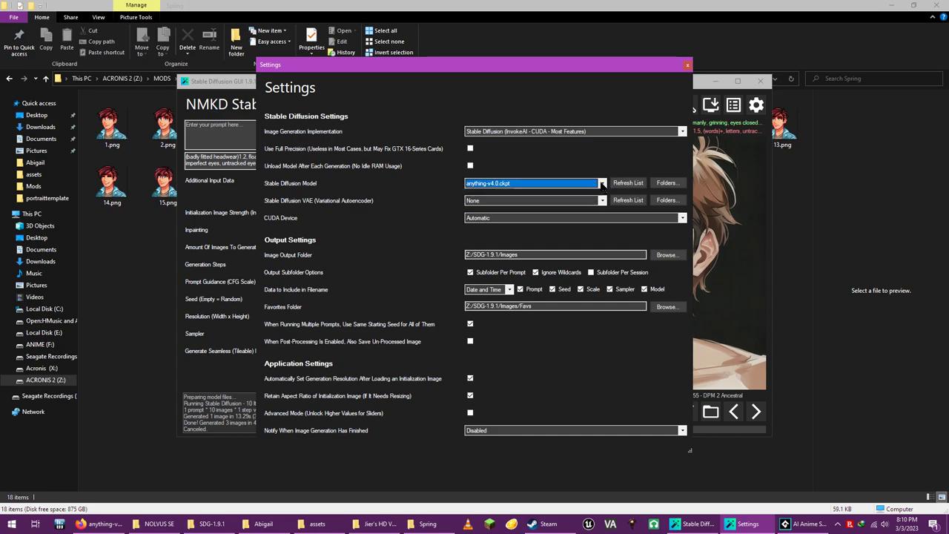
left_click(665, 184)
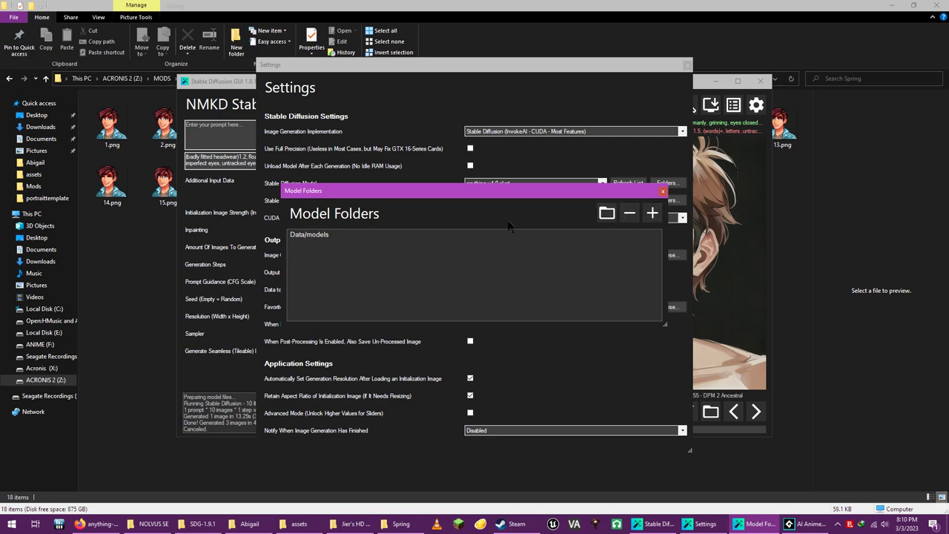
left_click(662, 192)
left_click(590, 185)
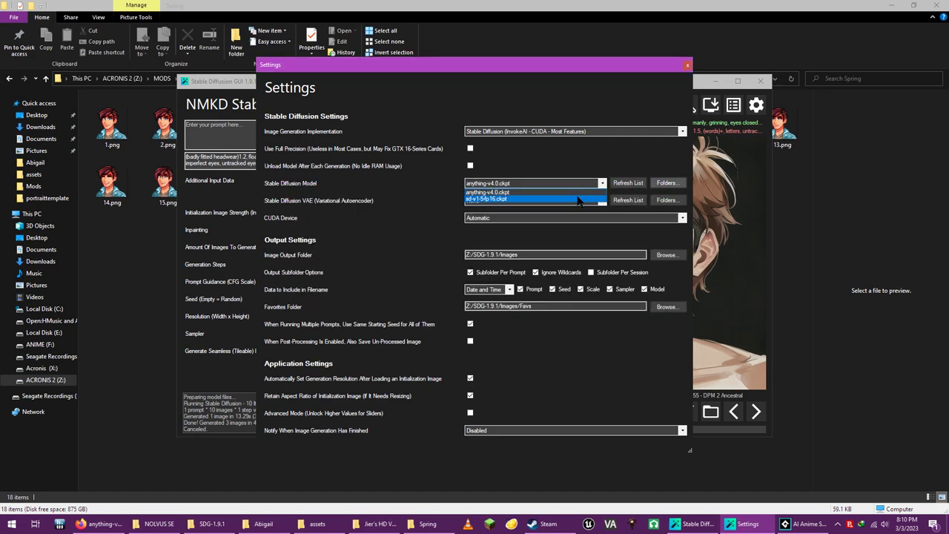
left_click(573, 193)
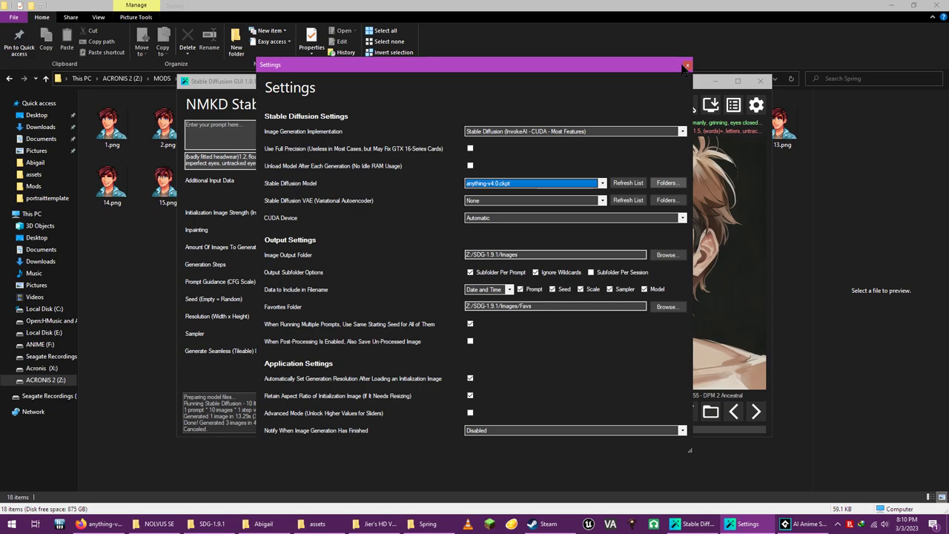
left_click(688, 66)
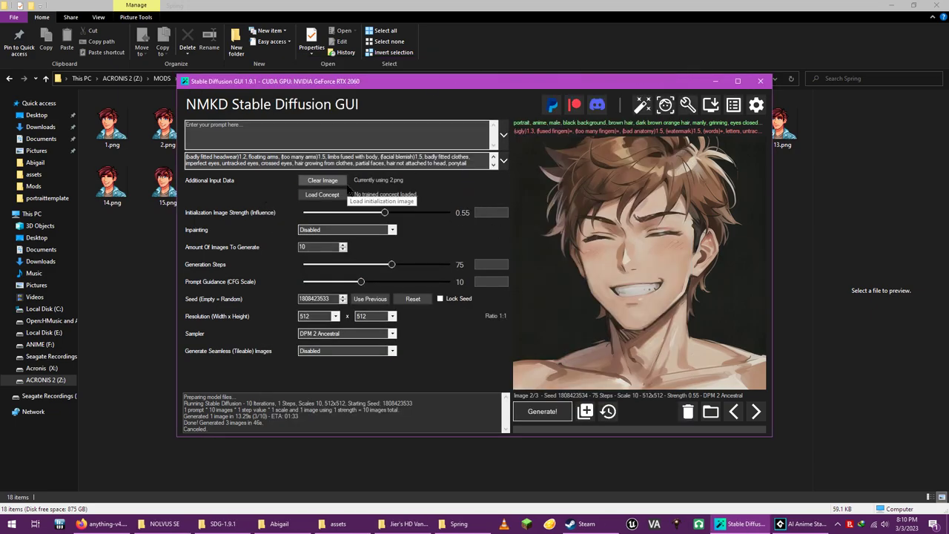
Reset the seed and replace the initialization image 2.png with the first portrait from NPCs\HD\Sterling\Spring.
left_click(322, 180)
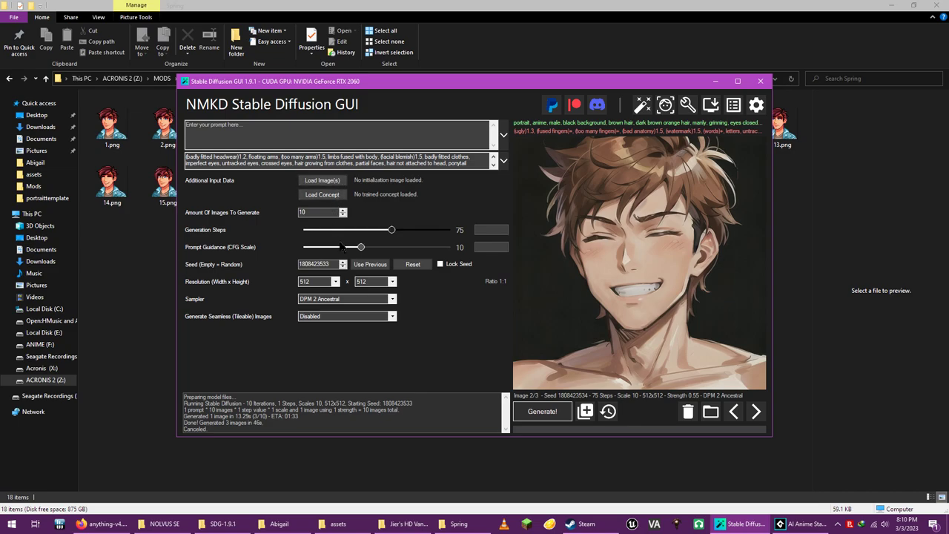
left_click(413, 264)
left_click(322, 180)
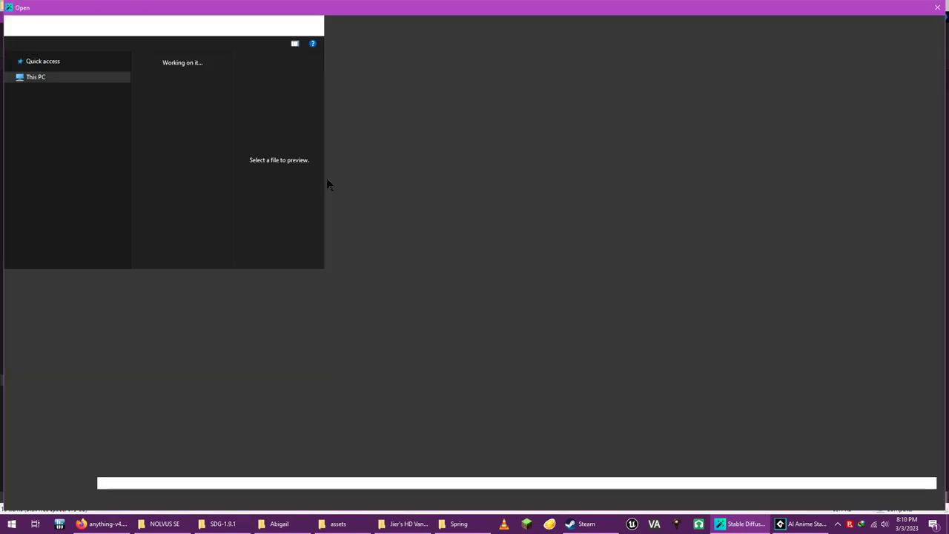
left_click(266, 27)
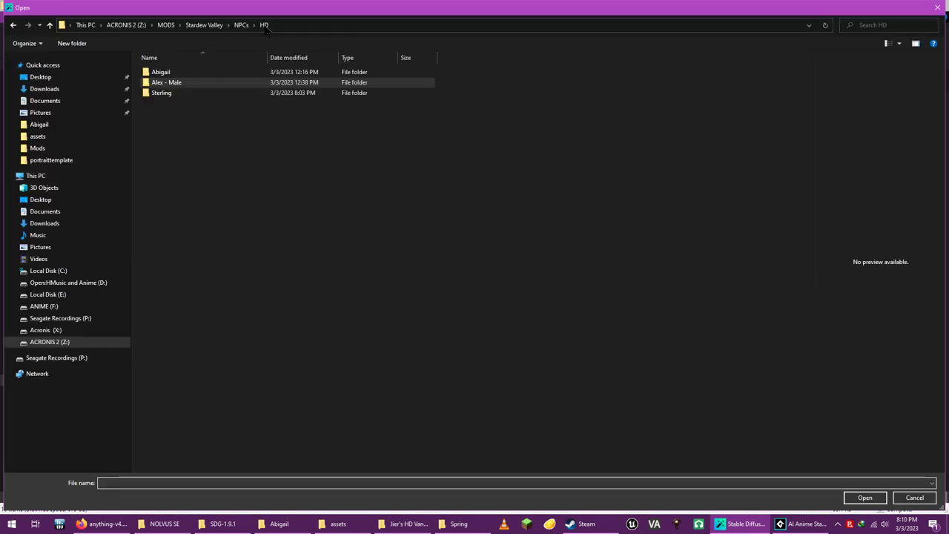
double_click(217, 94)
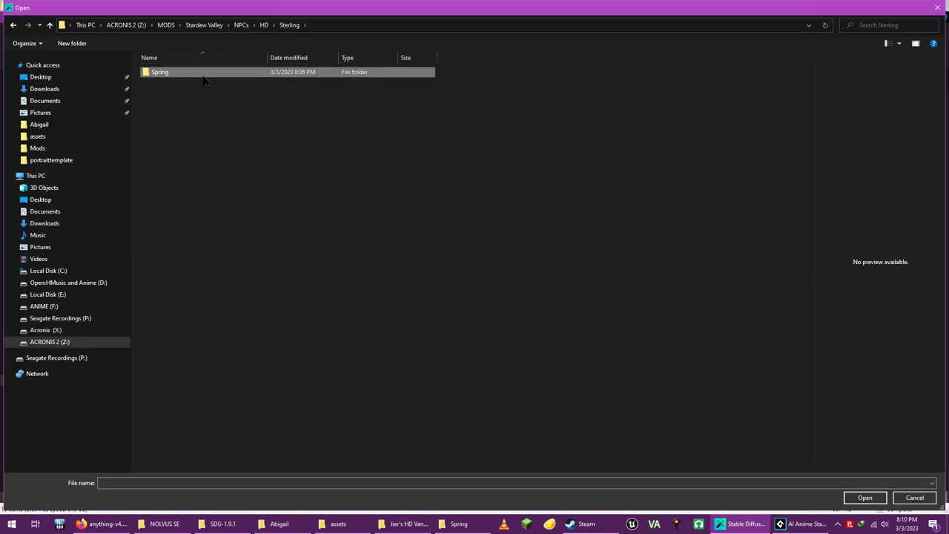
double_click(202, 74)
double_click(159, 84)
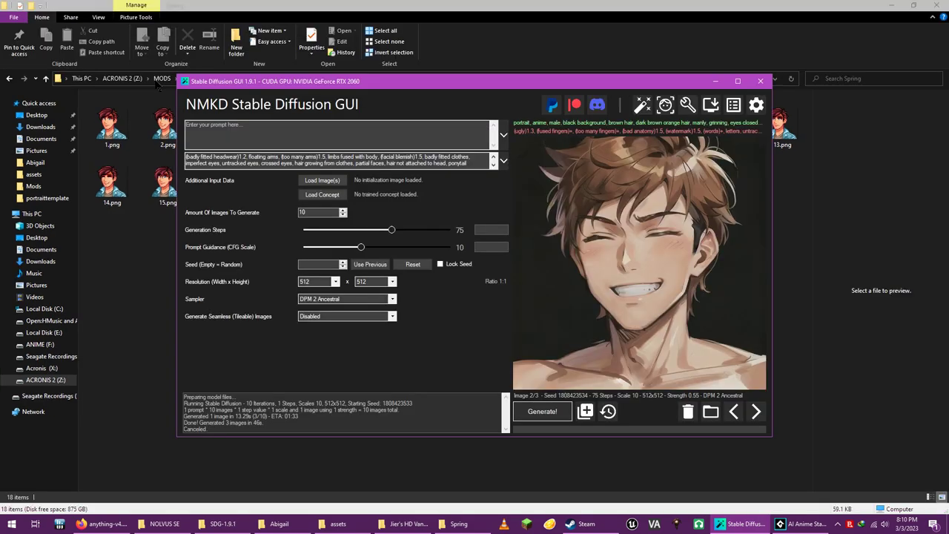
Load 1.png as the initialization image and set the resolution to 512 x 512, keeping the DPM 2 Ancestral sampler.
left_click(562, 382)
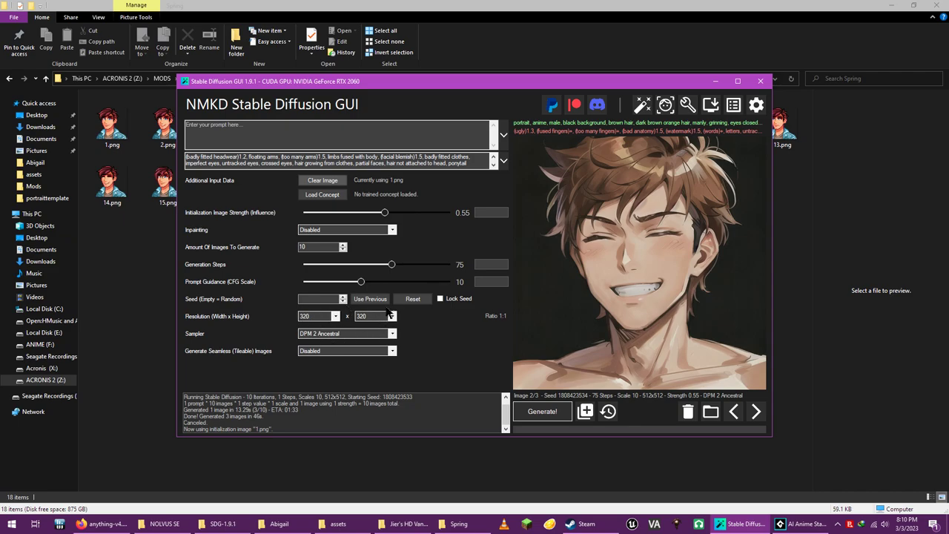
left_click(335, 315)
left_click(326, 347)
left_click(392, 316)
left_click(378, 344)
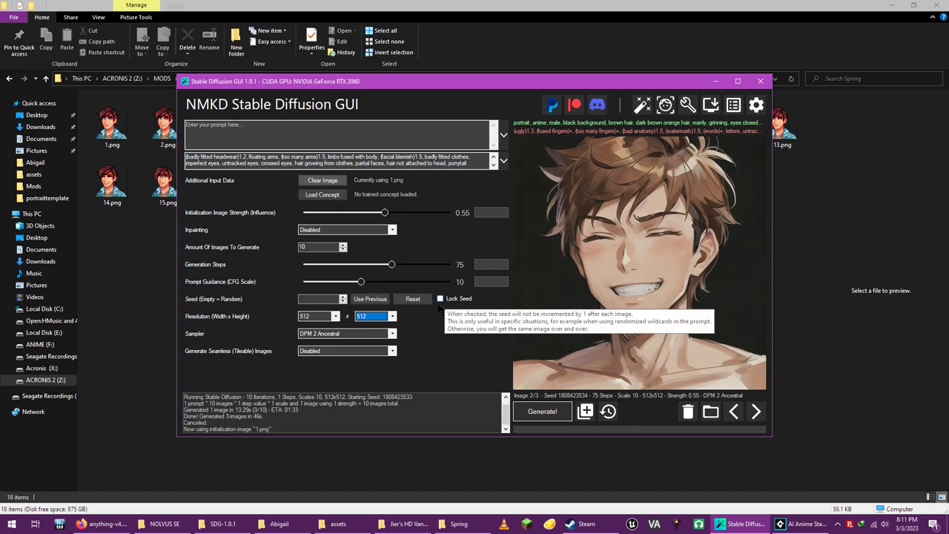
left_click(355, 335)
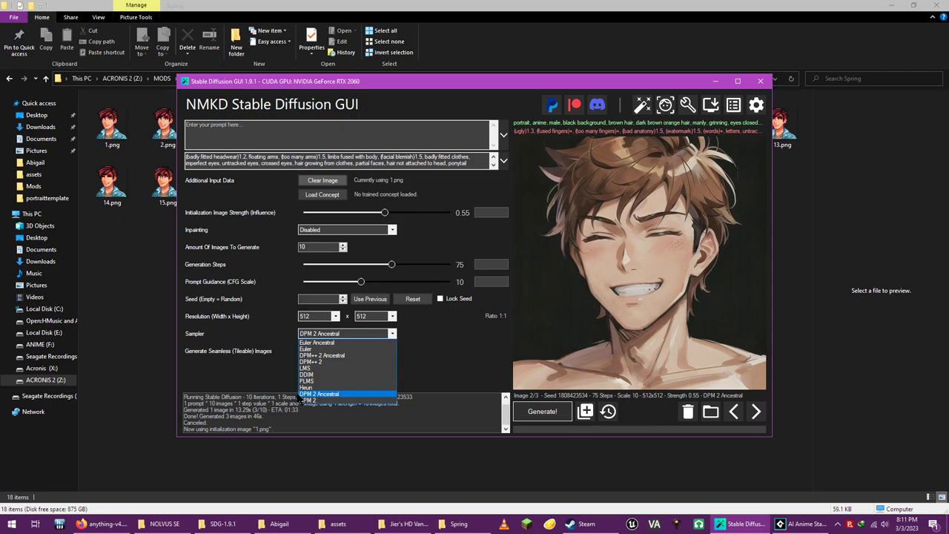
left_click(435, 370)
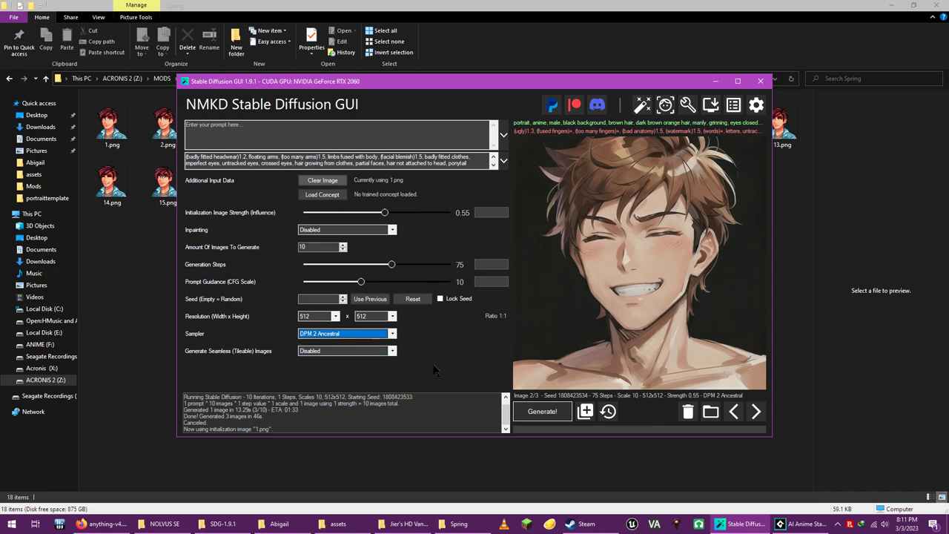
Enter the prompt "anime, male, portrait, black background", generate portraits from it and stop the batch early.
left_click(321, 130)
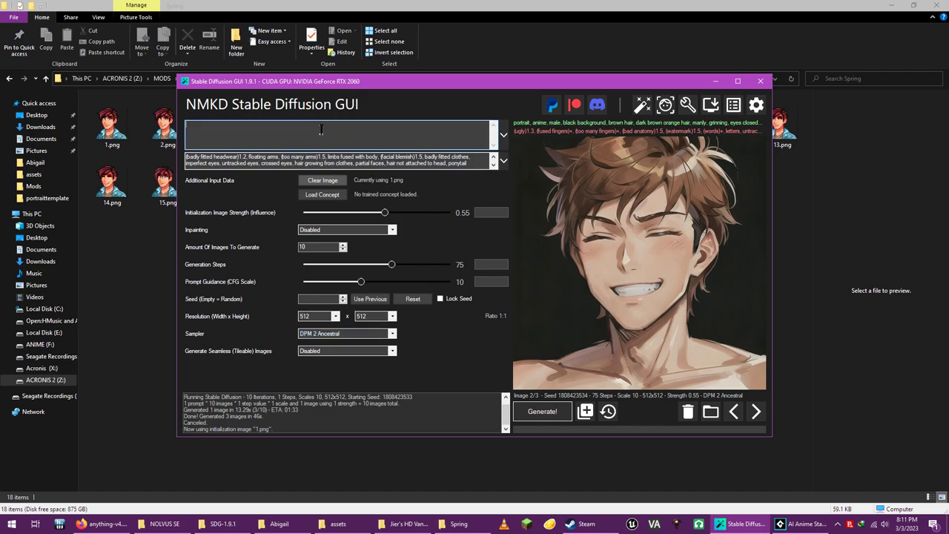
left_click(551, 414)
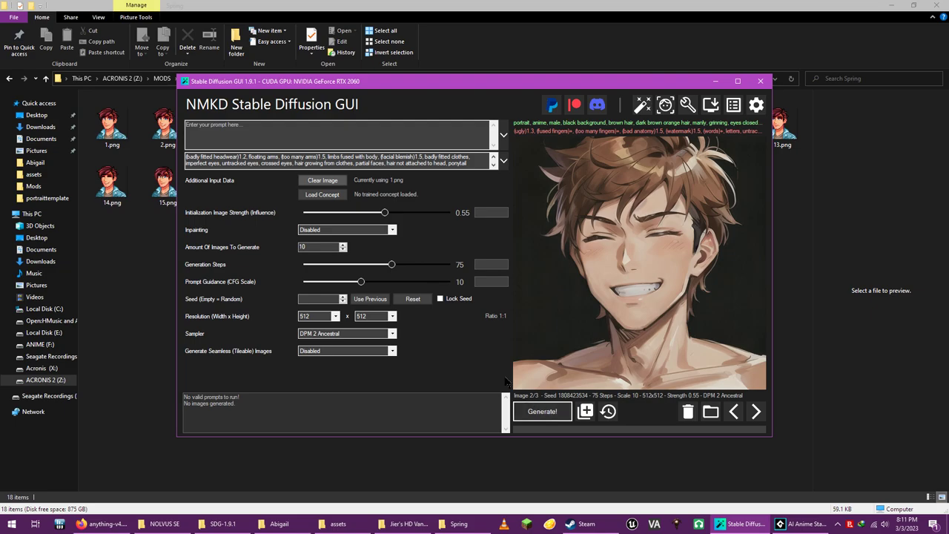
left_click(267, 141)
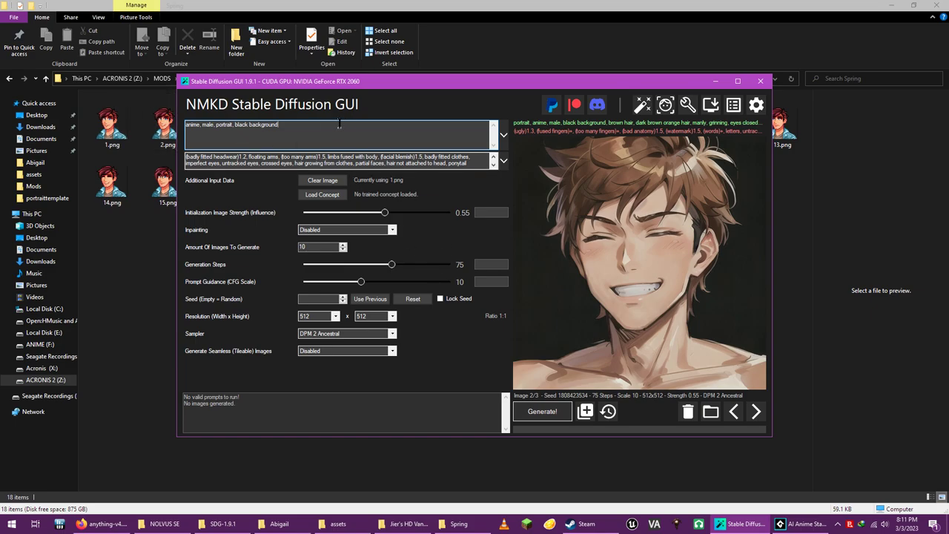
left_click(550, 414)
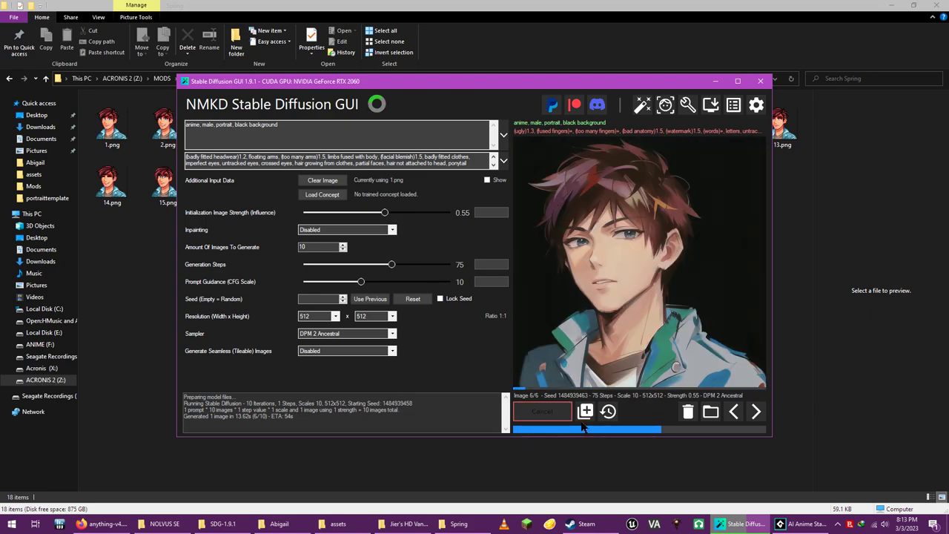
left_click(538, 412)
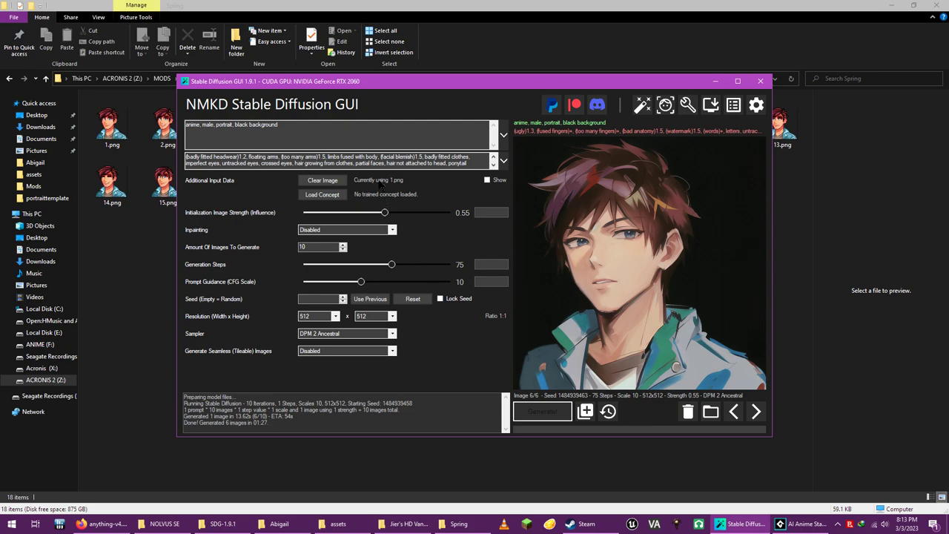
Lower the initialization image strength to 0.45, generate a few portraits and cancel the rest of the batch.
left_click_drag(385, 213, 370, 214)
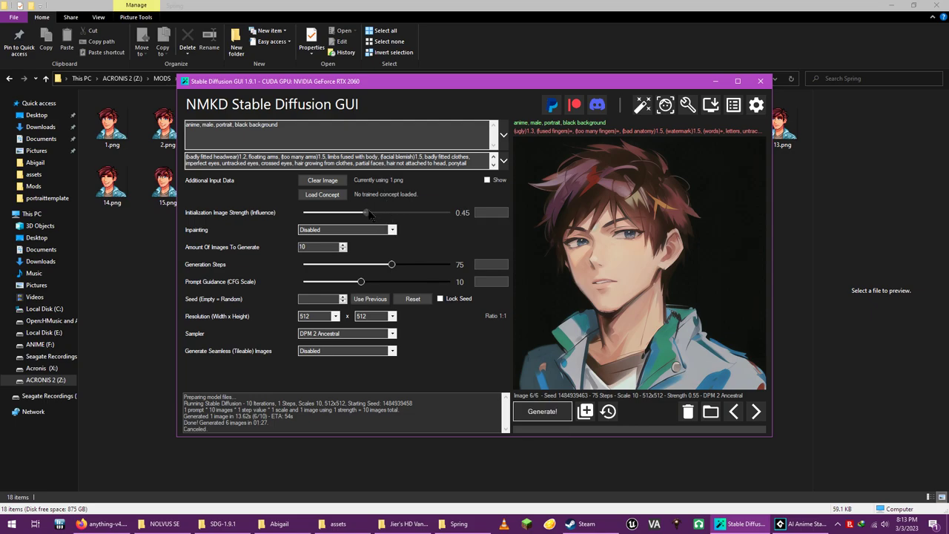
left_click(542, 411)
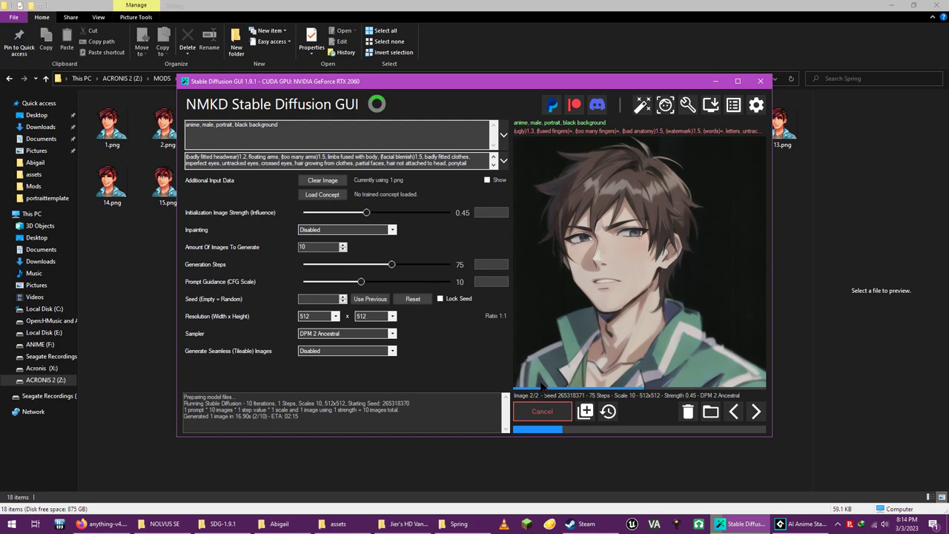
left_click(537, 407)
Append ", tan skin," to the prompt and show the initialization image beside the generated result.
left_click(362, 136)
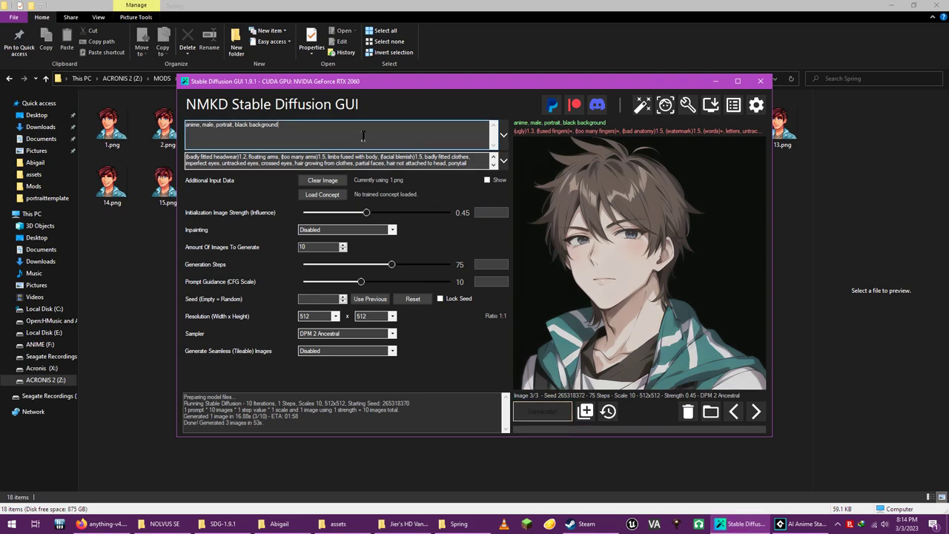
type(", tan skin,")
left_click(486, 179)
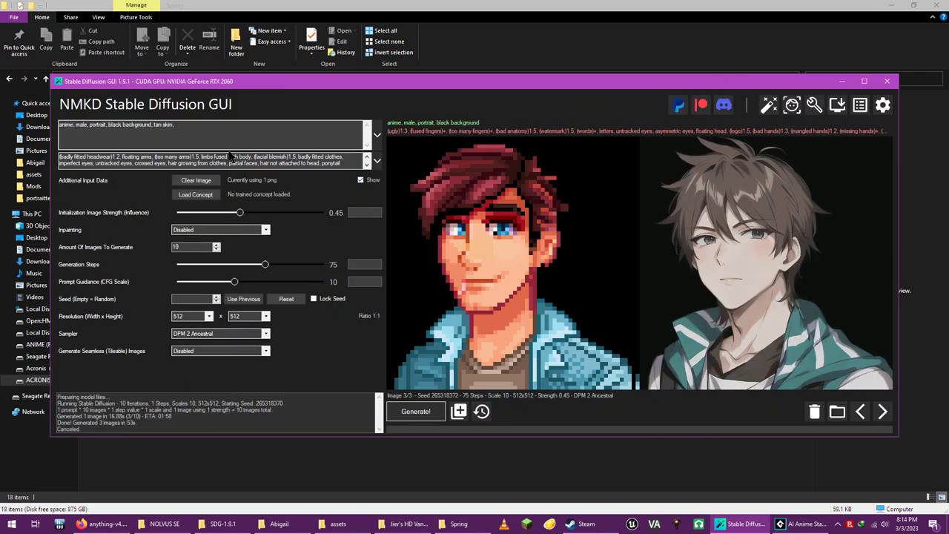
Append "bright blue eyes, smiling, blue jacket, grey shirt" to the prompt, run a generation and cancel it after the first image.
left_click(230, 130)
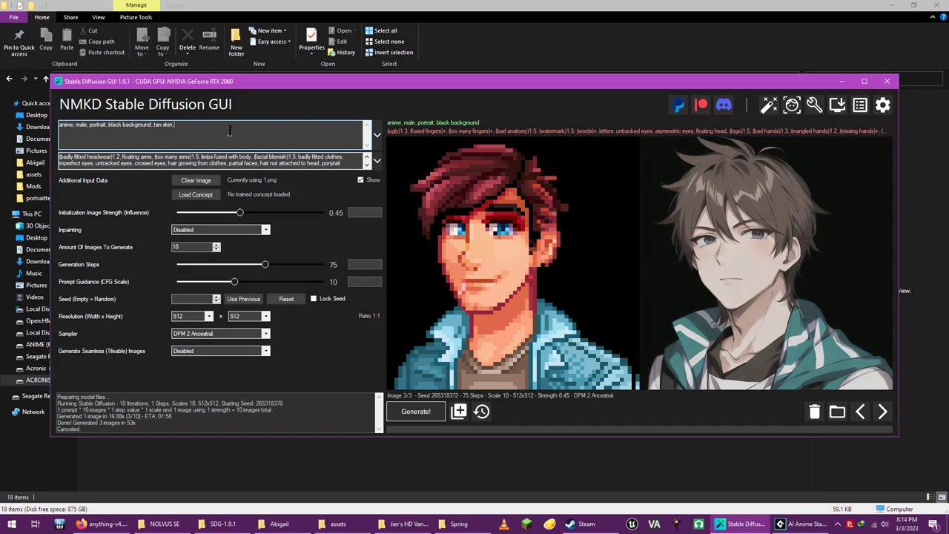
type("bright blue eyes, smilin")
key("BackSpace")
key("BackSpace")
key("BackSpace")
key("BackSpace")
key("BackSpace")
key("BackSpace")
key("BackSpace")
type("jacket, grey shirt")
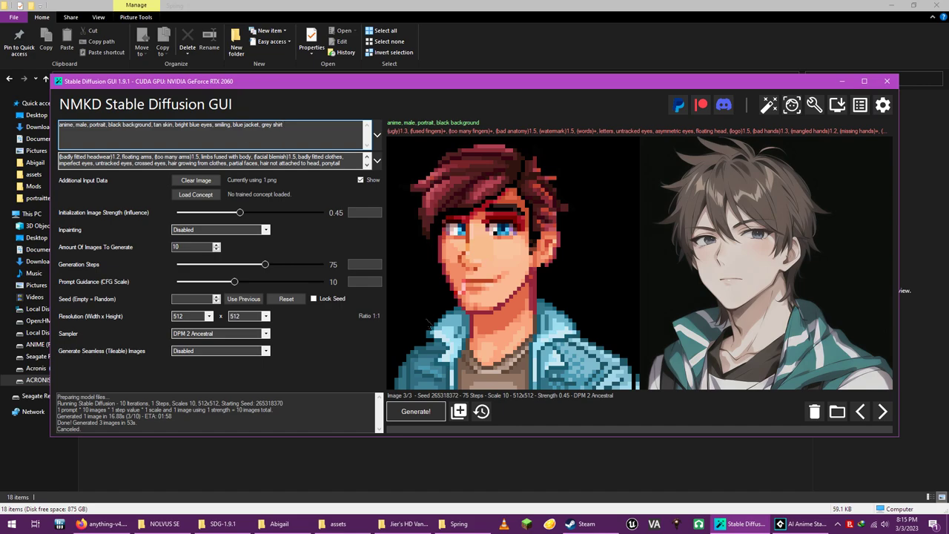
left_click(416, 411)
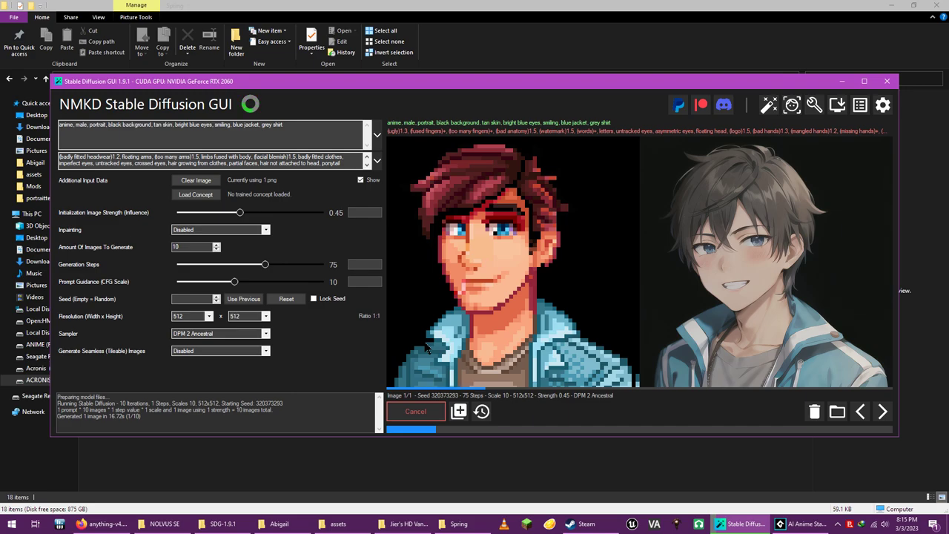
left_click(409, 410)
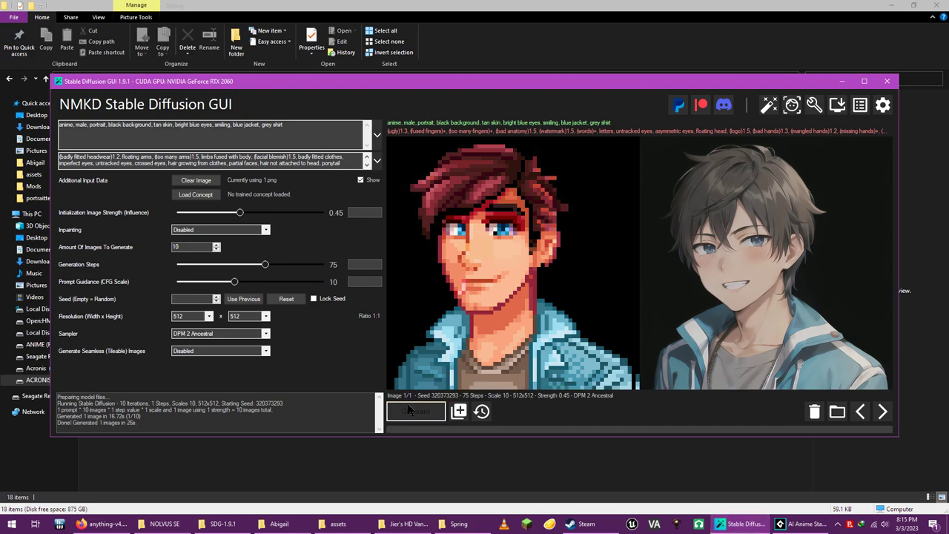
Append ", manly" to the prompt and ", open mouth, showing teeth" to the negative prompt, generate new portraits and stop the batch early.
left_click(300, 136)
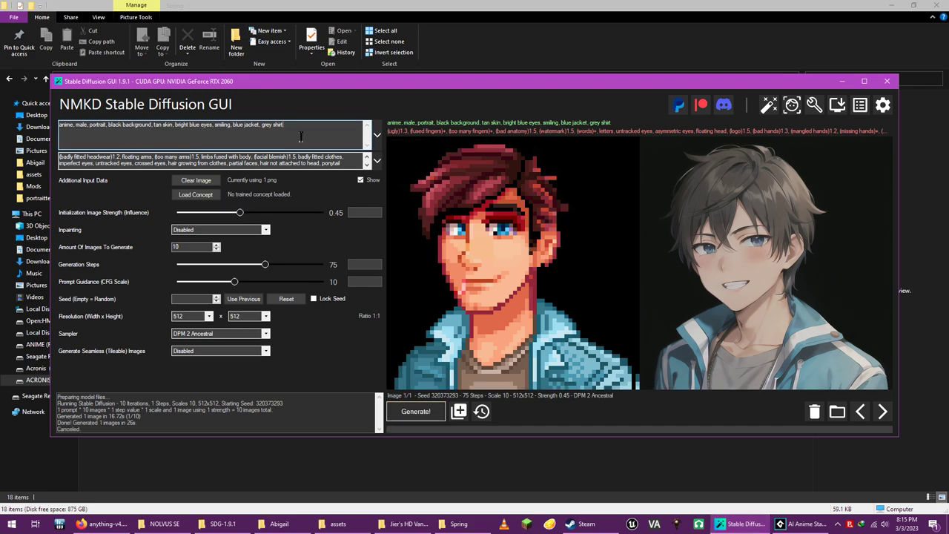
type(",")
type("manly")
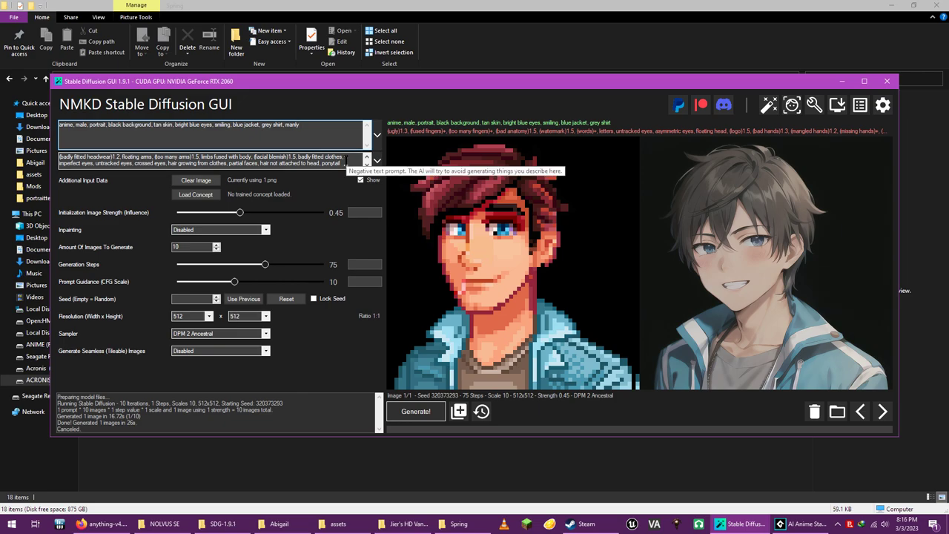
type(", ")
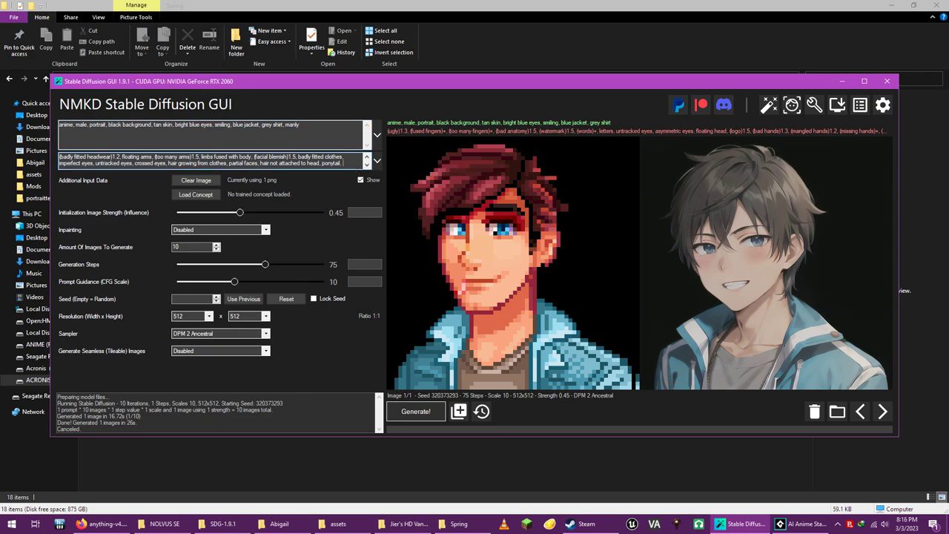
type("open mouth")
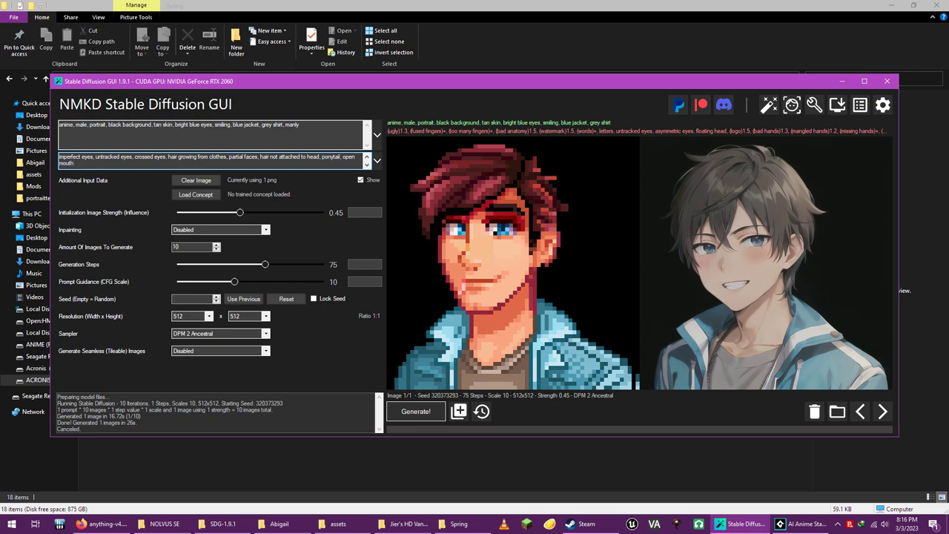
type(", showing teeth")
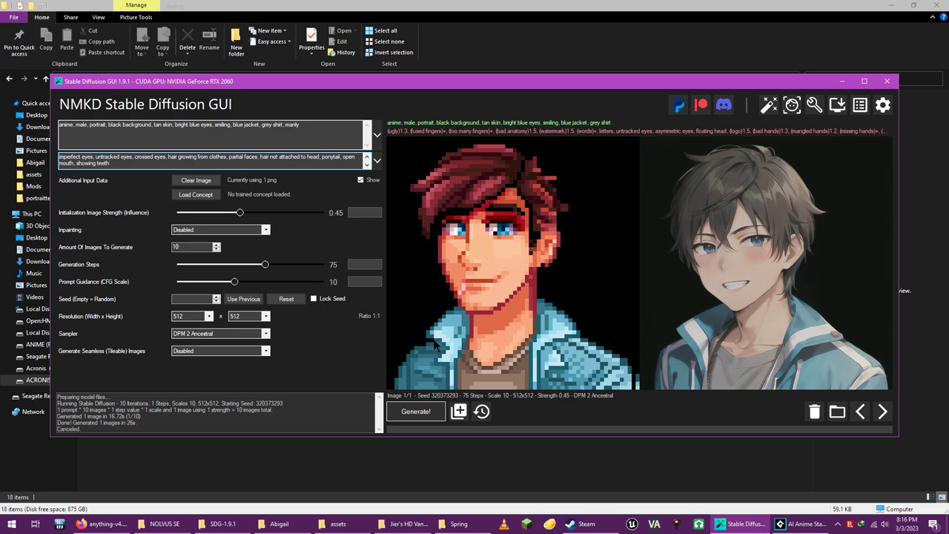
left_click(424, 410)
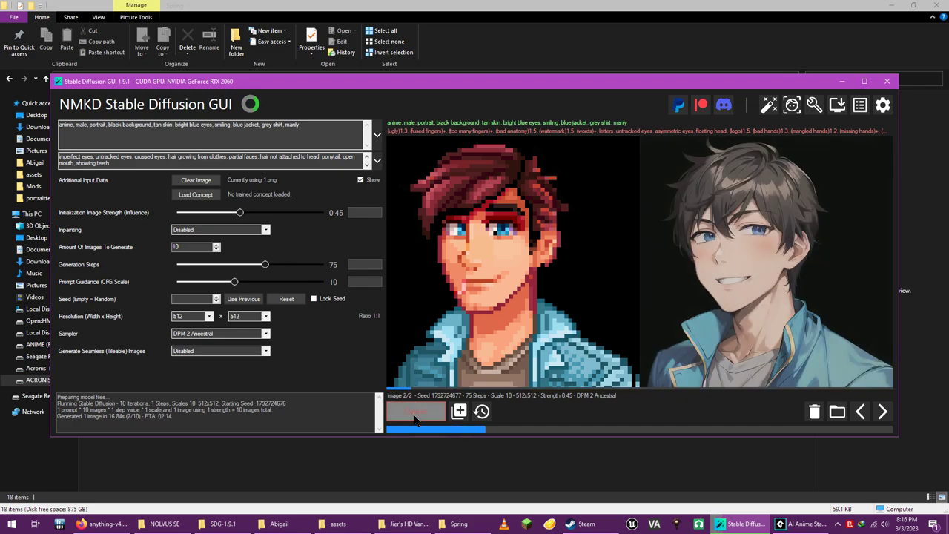
Append ", mouth not open, dark red brown hair" to the prompt, generate portraits and cancel the batch after two images.
left_click(319, 130)
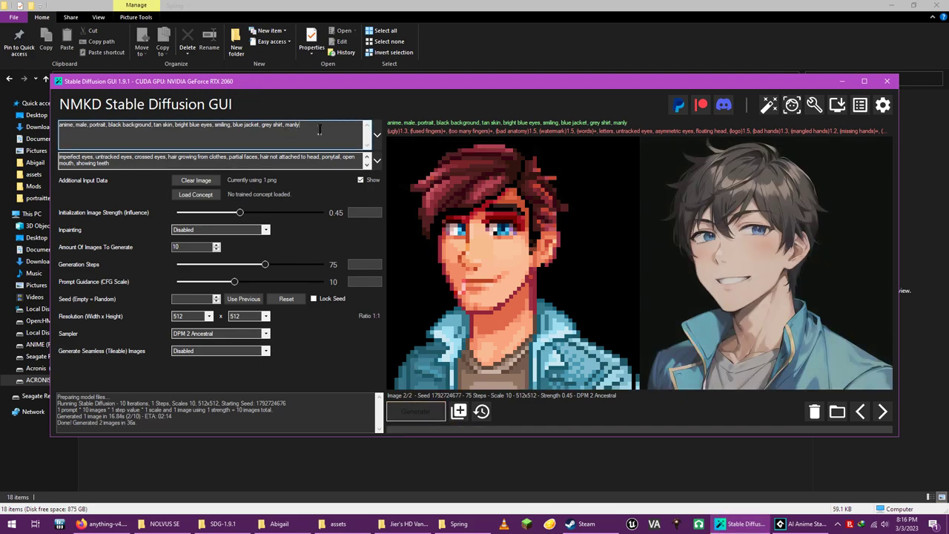
type(",")
type("n")
key("BackSpace")
type("mouth not open, dark")
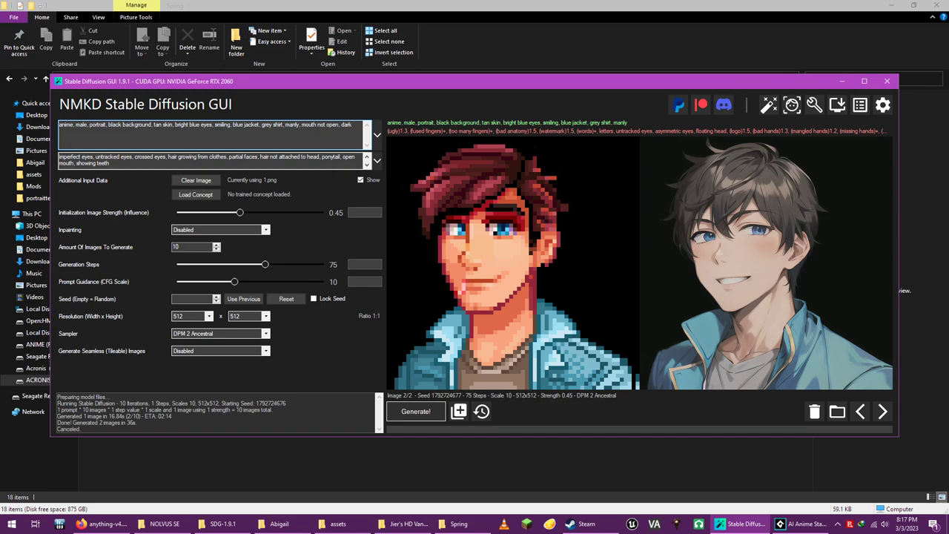
type(" red brown hair")
left_click(433, 412)
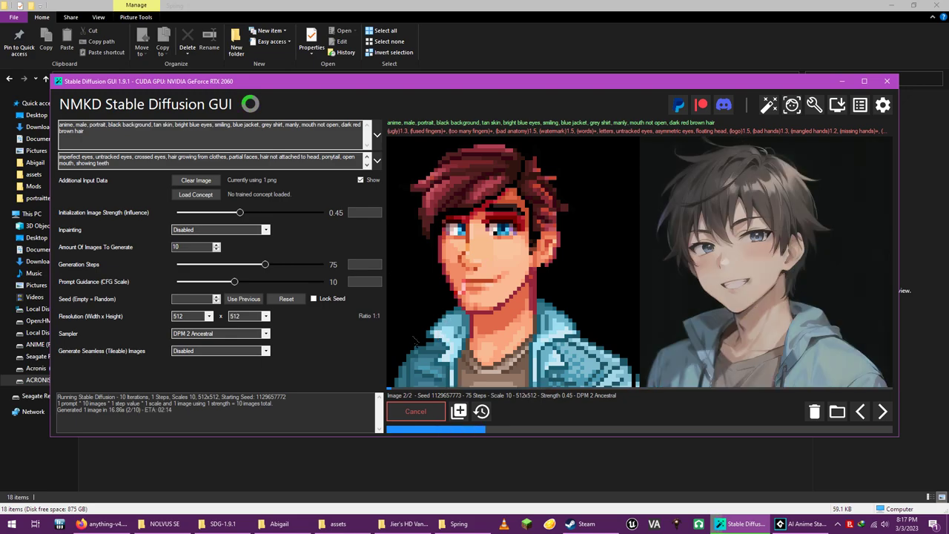
left_click(408, 413)
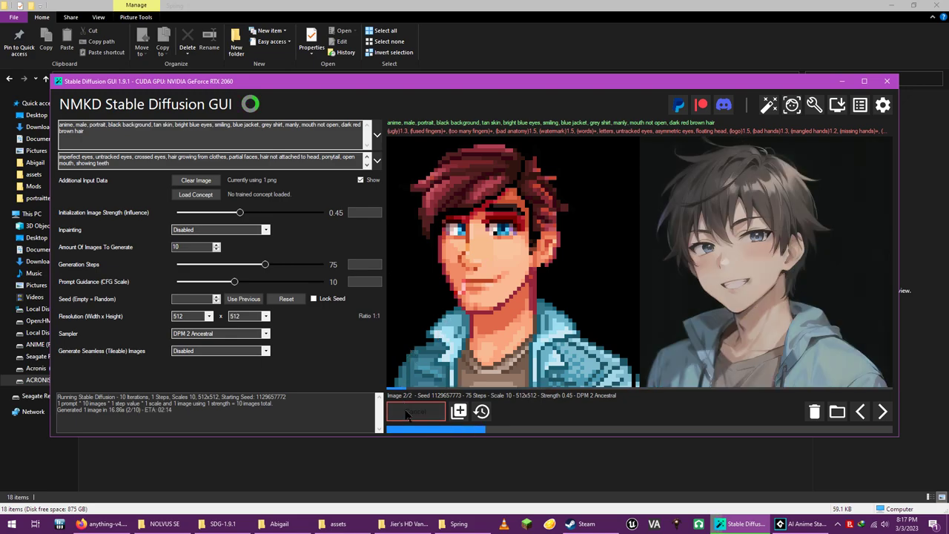
Append ", mouth closed" to the prompt, generate again and cancel the batch after one image.
left_click(206, 138)
type(", mout")
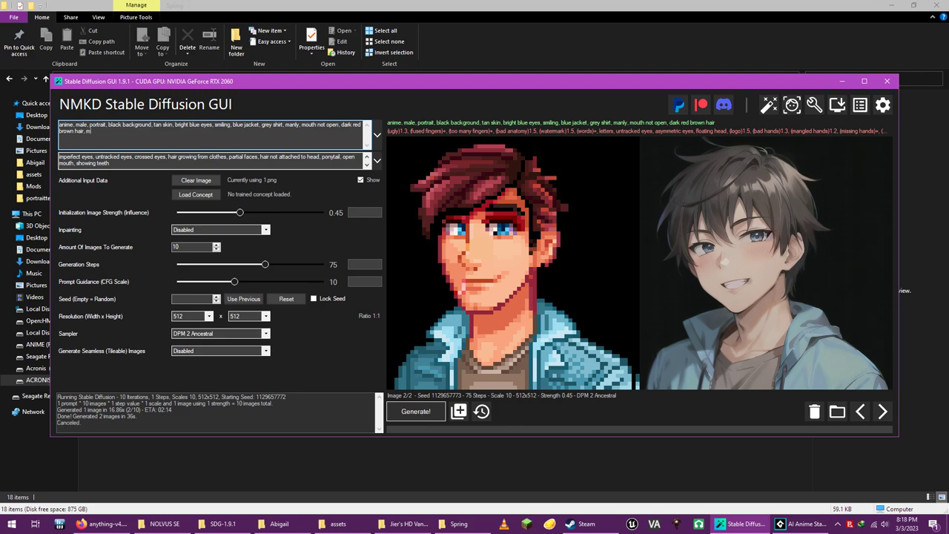
type("h closed")
left_click(394, 416)
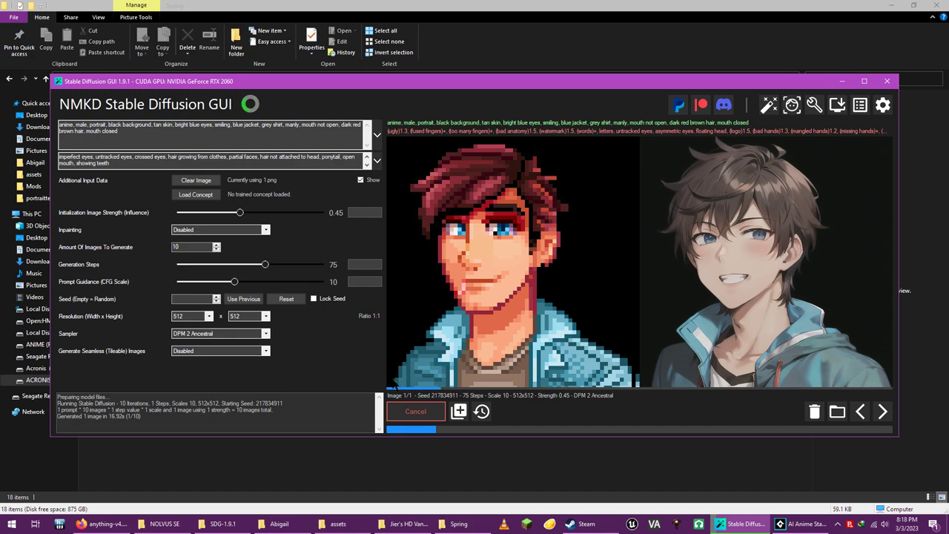
left_click(415, 412)
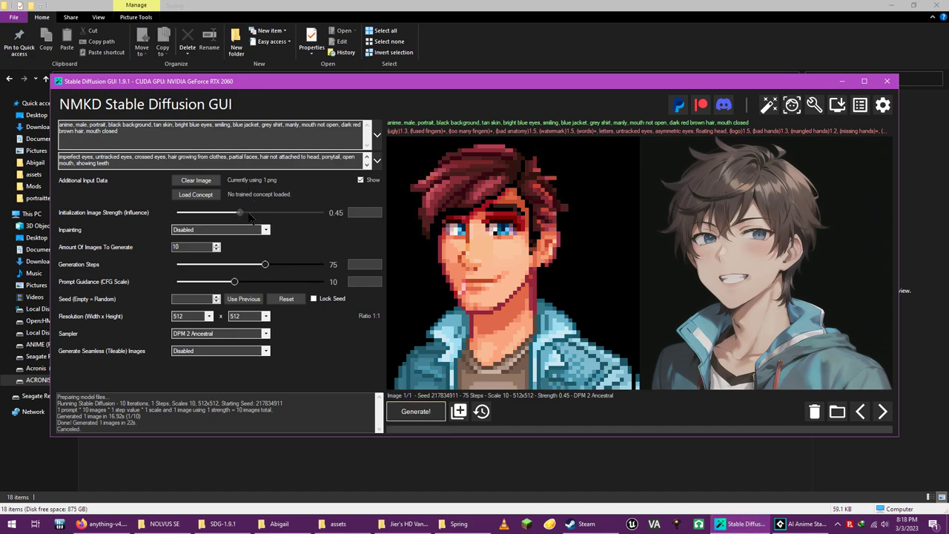
Raise the initialization image strength to 0.5, generate portraits and cancel the batch after three images.
left_click(252, 216)
left_click(410, 412)
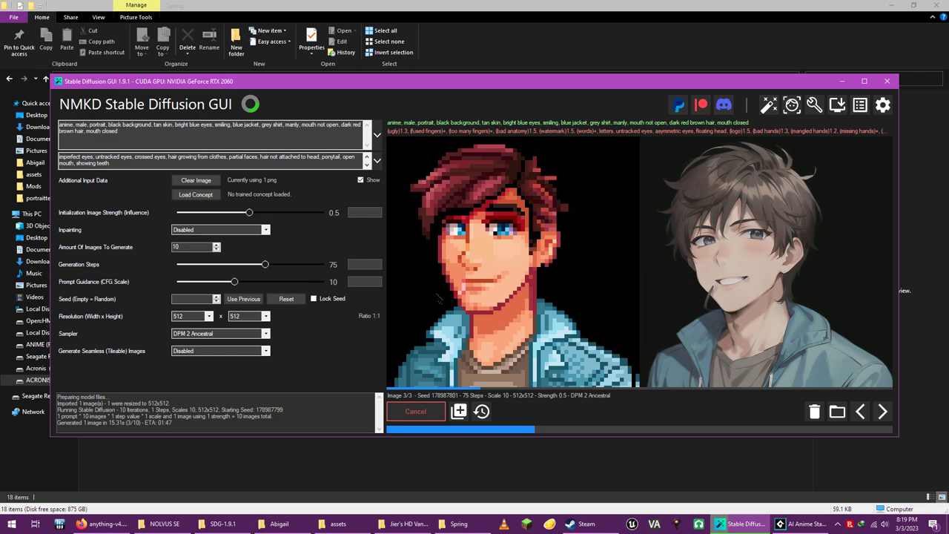
left_click(418, 410)
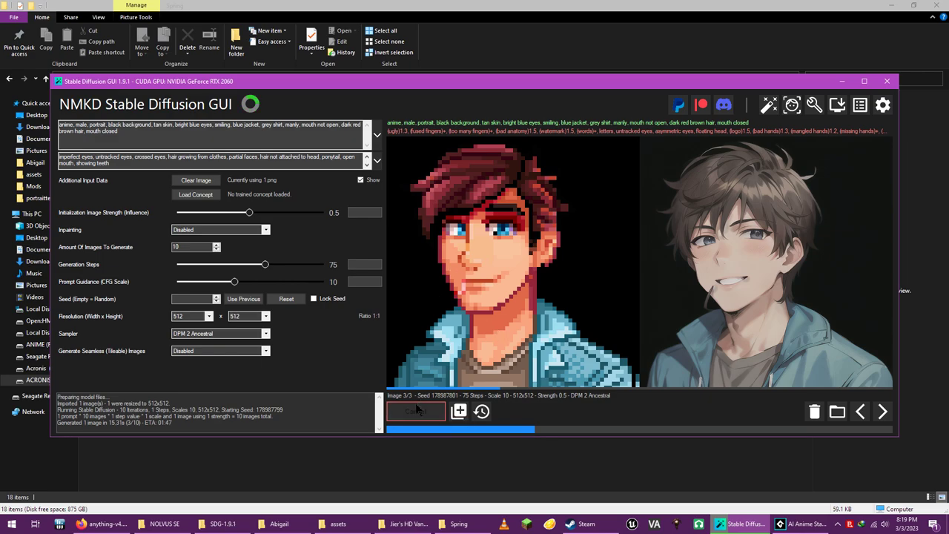
Append ", lips open, female" to the negative prompt, generate the full batch of 10 images and go back to the ninth result.
left_click(237, 168)
type(",")
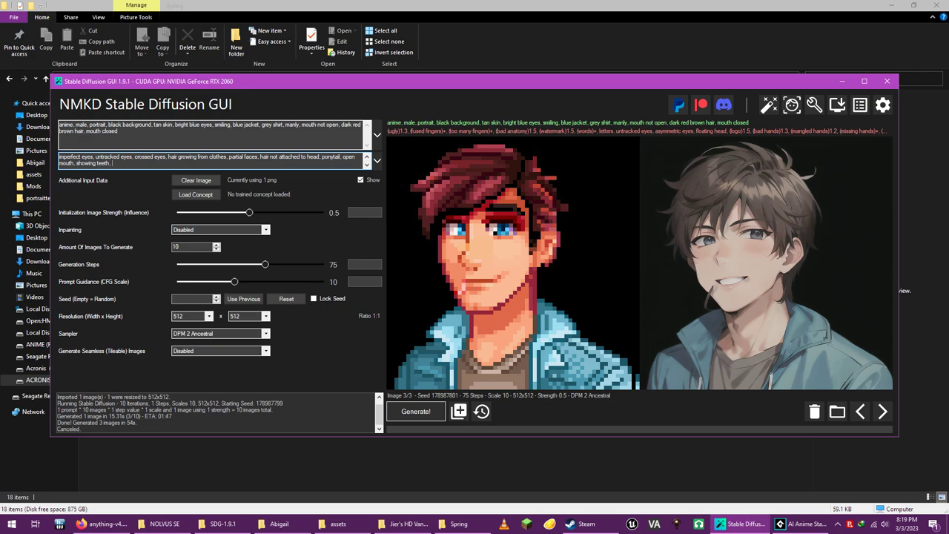
type(" lips open, female")
left_click(415, 410)
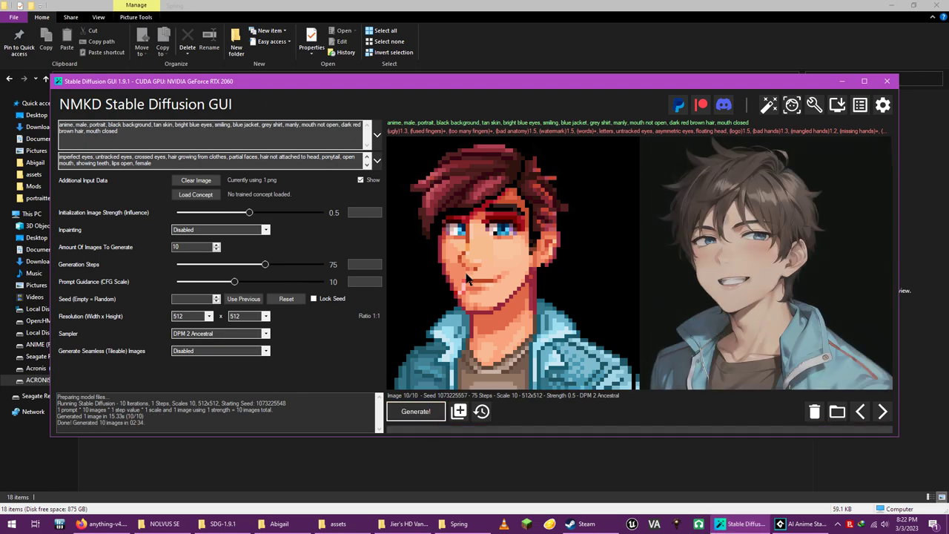
left_click(860, 414)
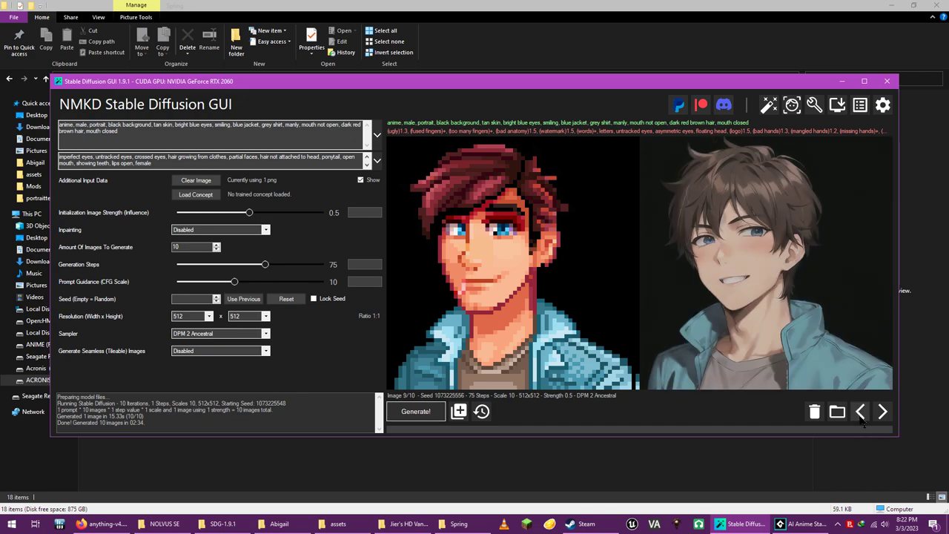
right_click(724, 253)
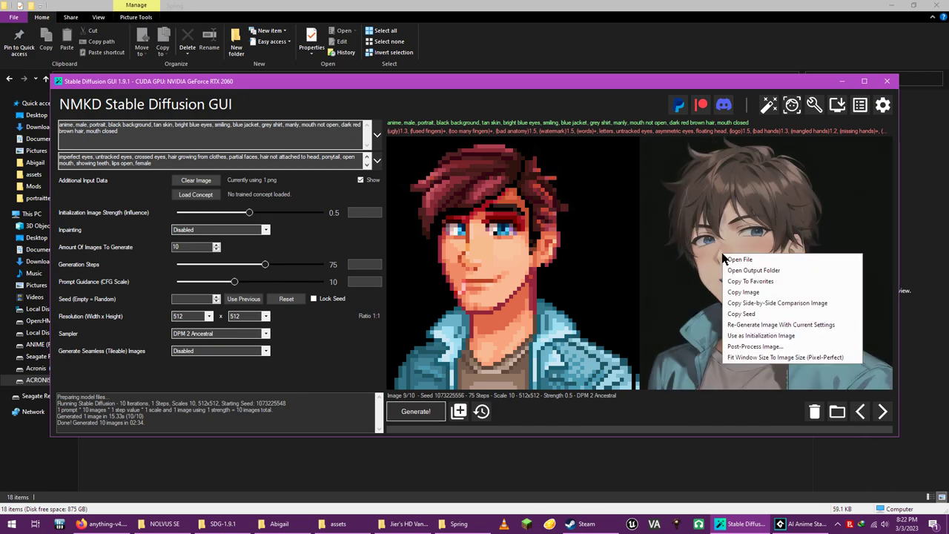
left_click(755, 317)
right_click(186, 297)
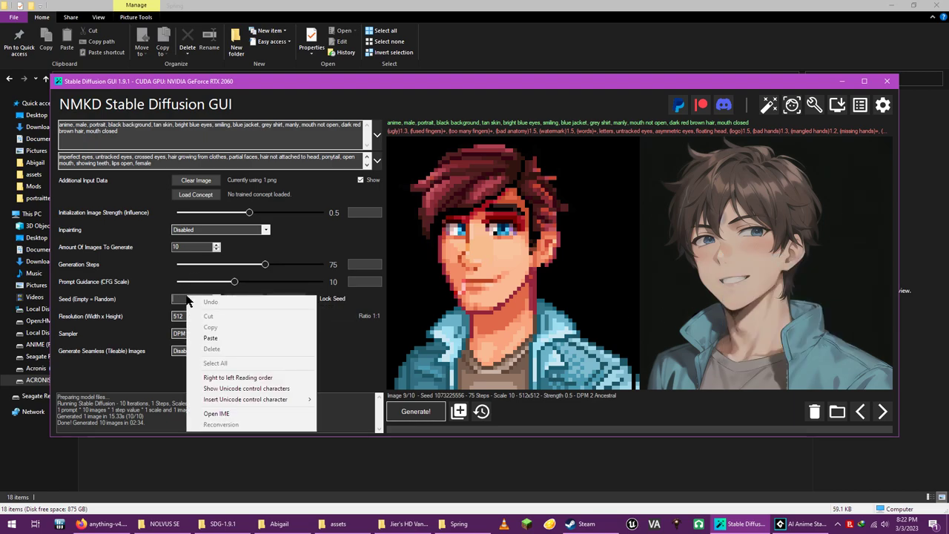
left_click(230, 342)
Append ", crimson hair, bight highlights on hair" to the prompt, generate portraits and cancel the batch after six images.
left_click(199, 138)
type(", cr")
type("im")
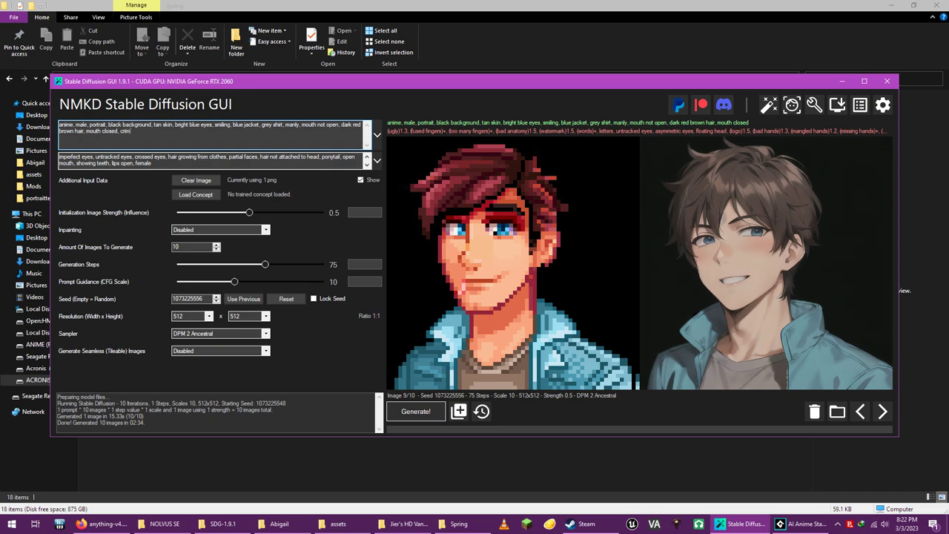
type("son hai")
type("r, bight highlights on hair")
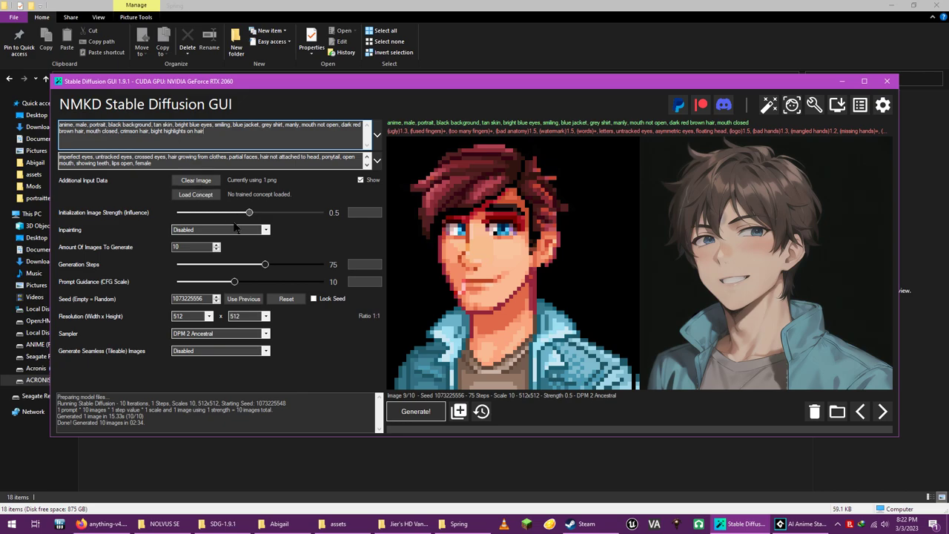
left_click(402, 413)
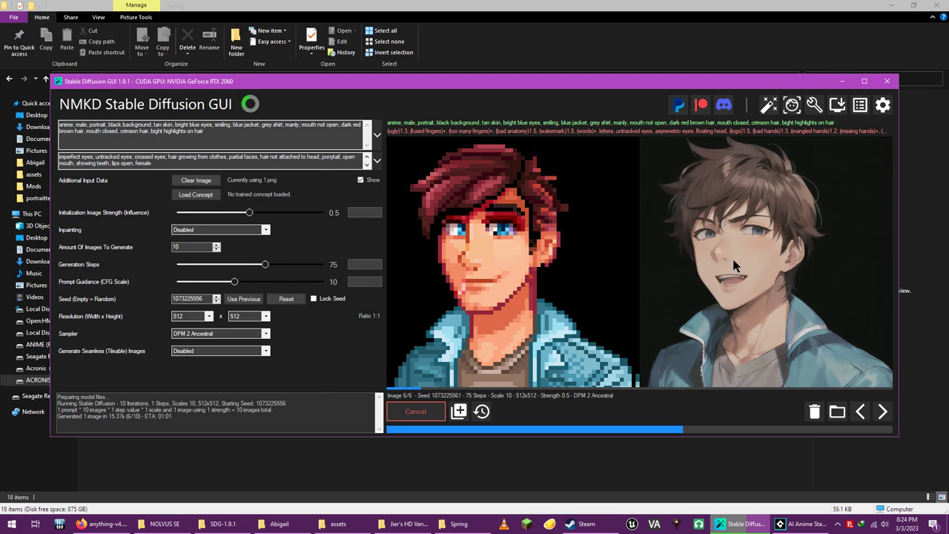
left_click(429, 414)
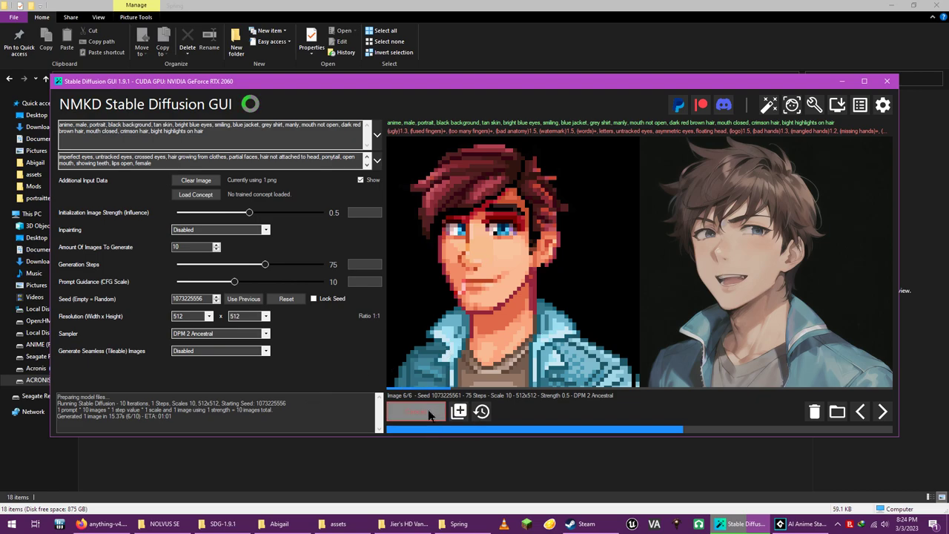
right_click(824, 264)
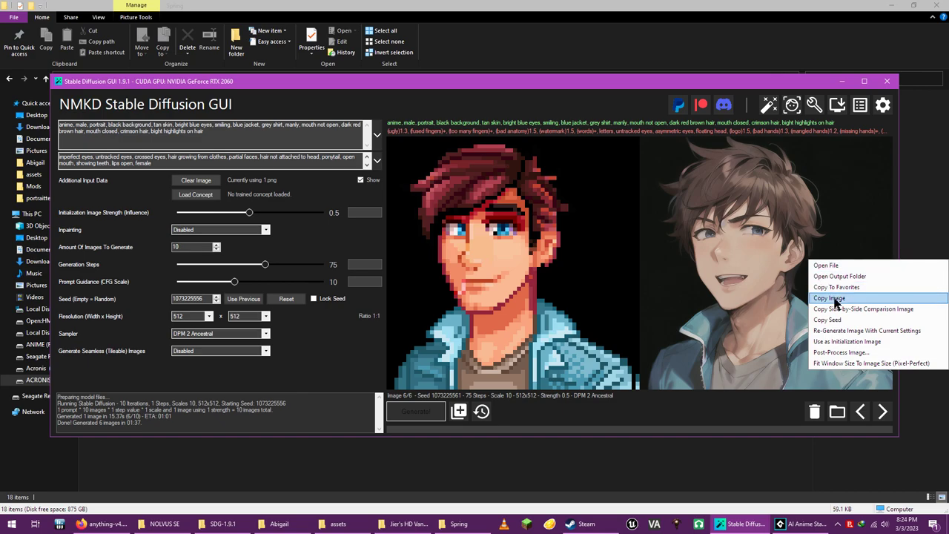
left_click(844, 322)
double_click(199, 299)
right_click(199, 299)
left_click(223, 342)
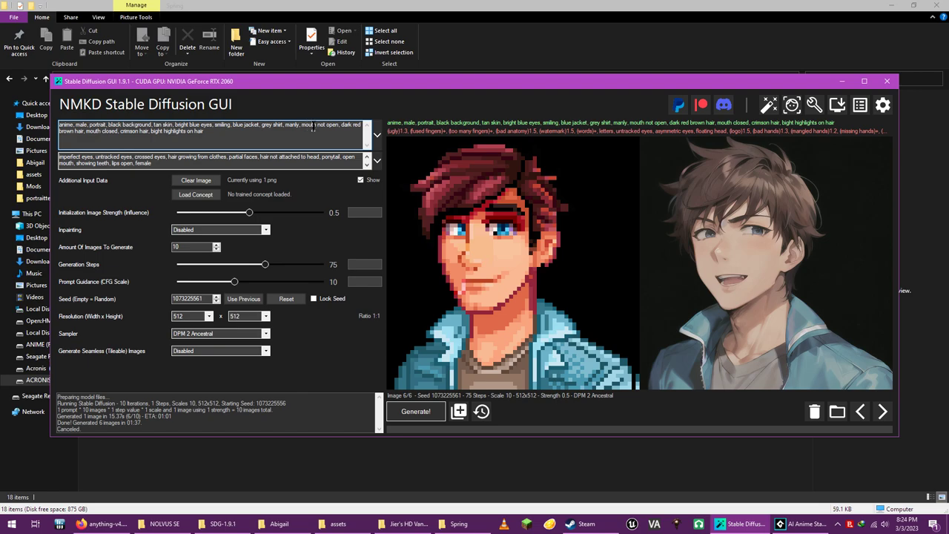
Remove "smiling" from the prompt, generate portraits and cancel the batch after four images.
double_click(226, 130)
double_click(227, 125)
key("BackSpace")
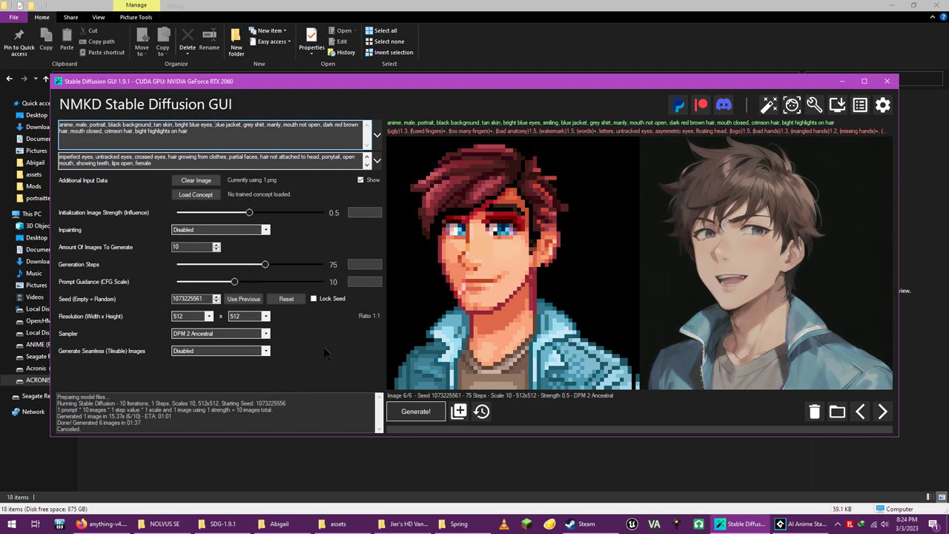
left_click(426, 413)
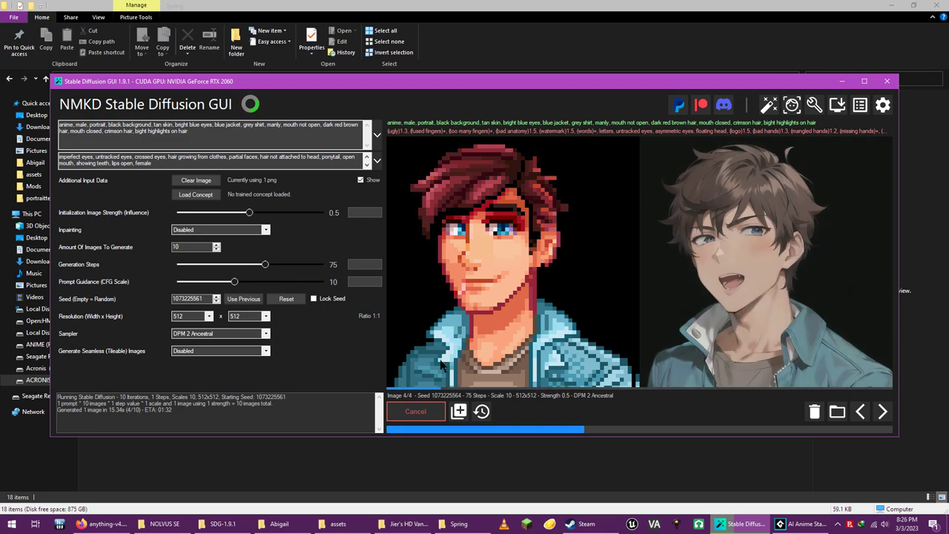
left_click(417, 410)
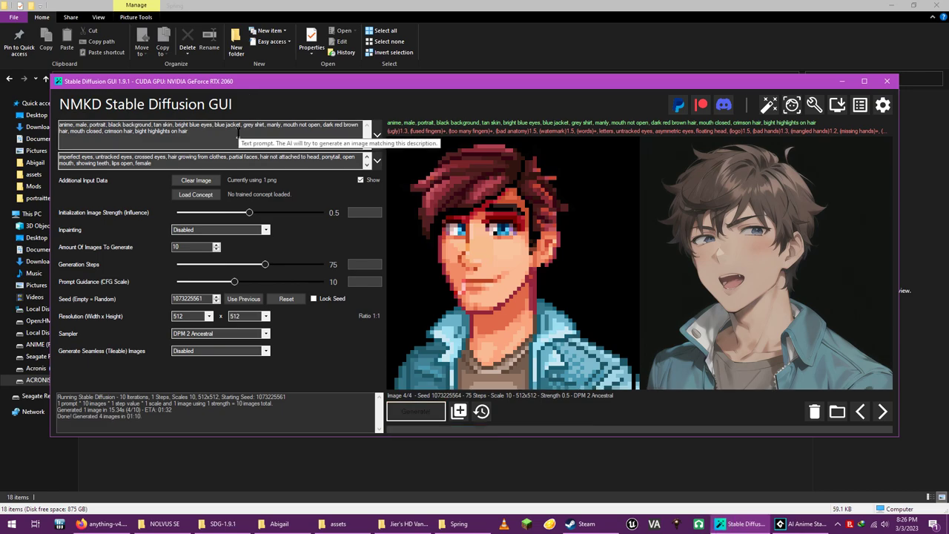
Append ", happy" to the prompt, generate portraits and cancel the batch after two images.
type(", happy")
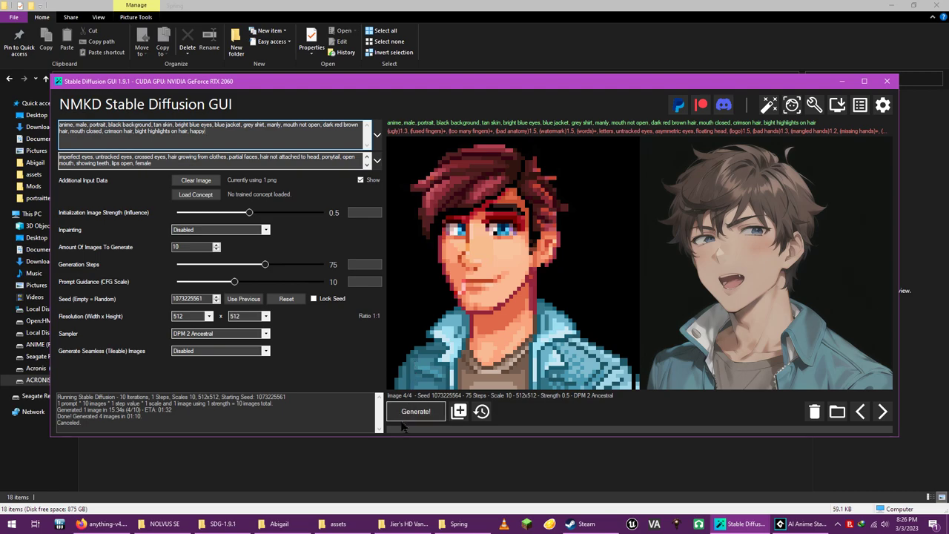
left_click(414, 411)
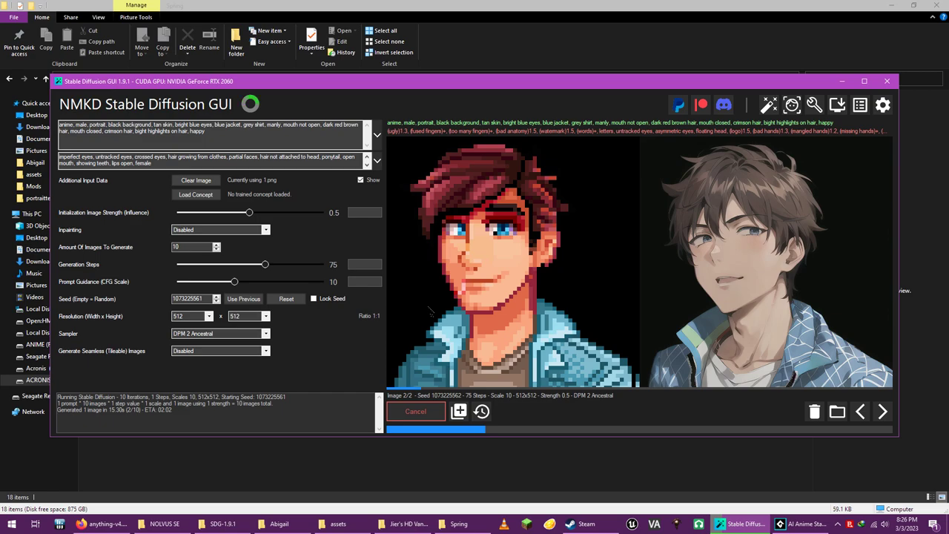
left_click(415, 411)
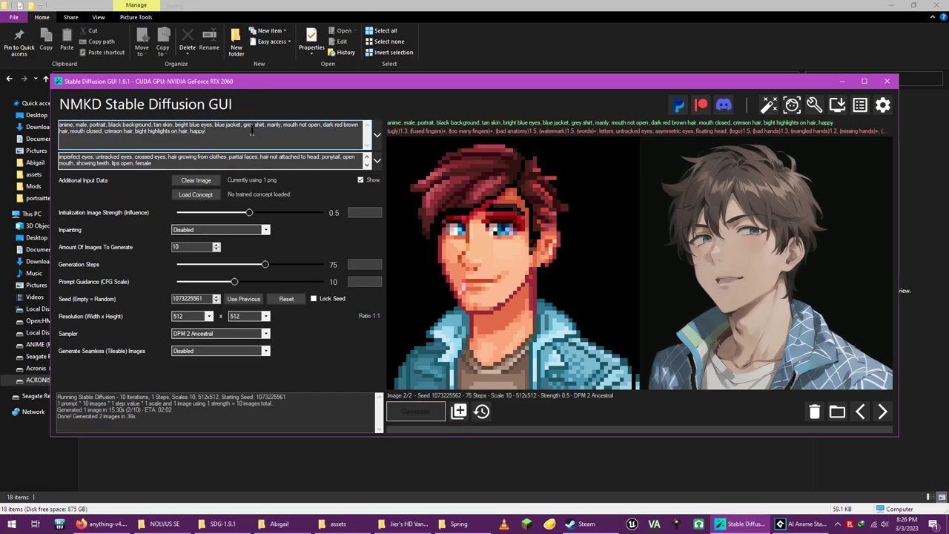
Append ", kind hearted expression" to the prompt and generate a new batch of portraits.
type(", k")
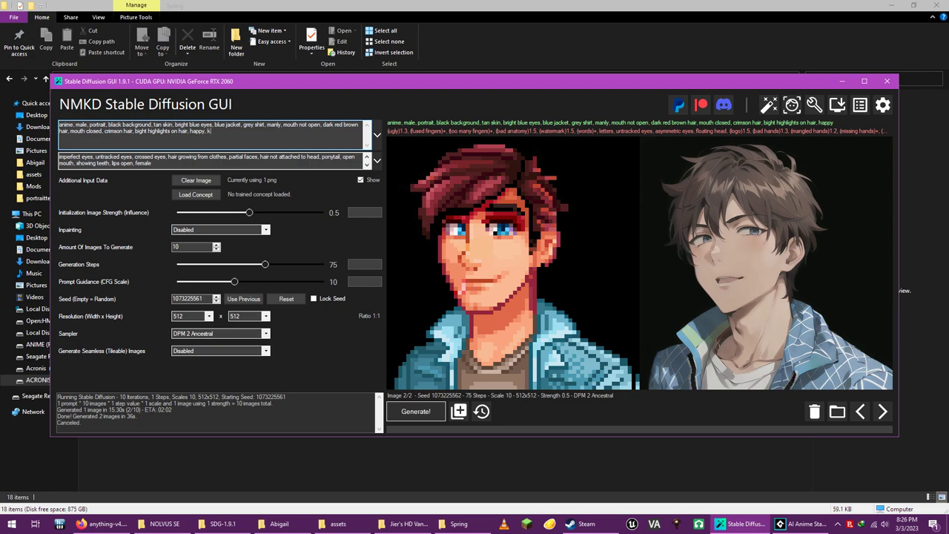
type("ind hearted expression")
left_click(415, 411)
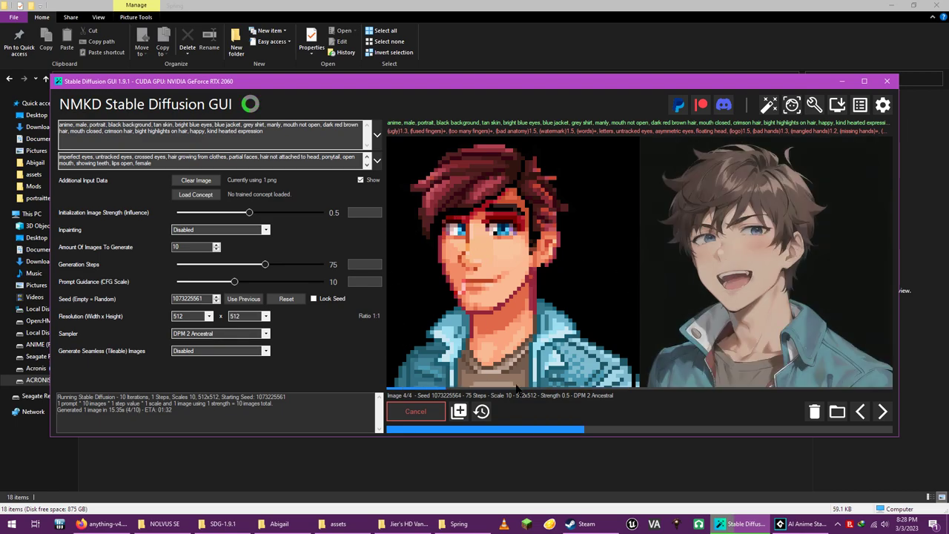
Switch to GameMaker and, in Sprite29, hide Layer 18 and show Layer 1 as the active layer.
left_click(796, 527)
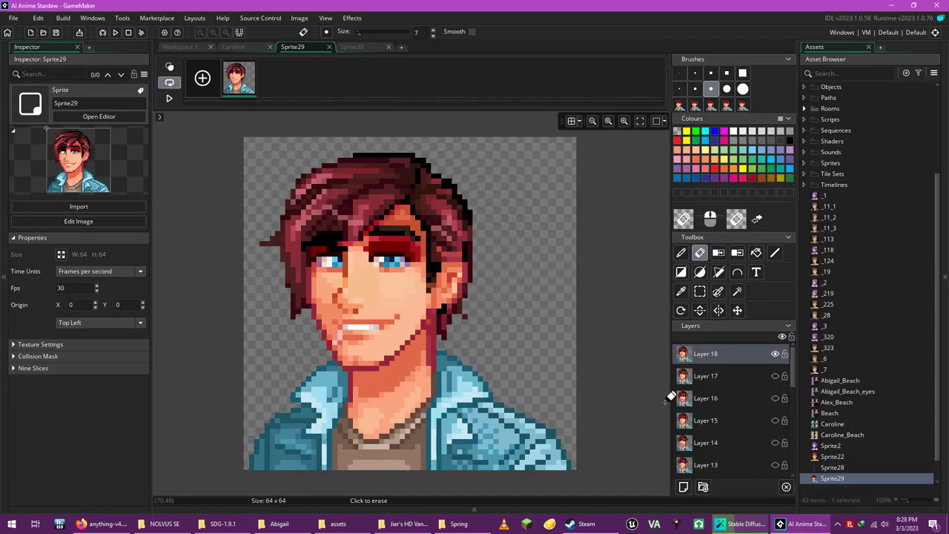
scroll(730, 425, "down", 2)
scroll(731, 425, "up", 5)
left_click(775, 356)
scroll(741, 400, "down", 5)
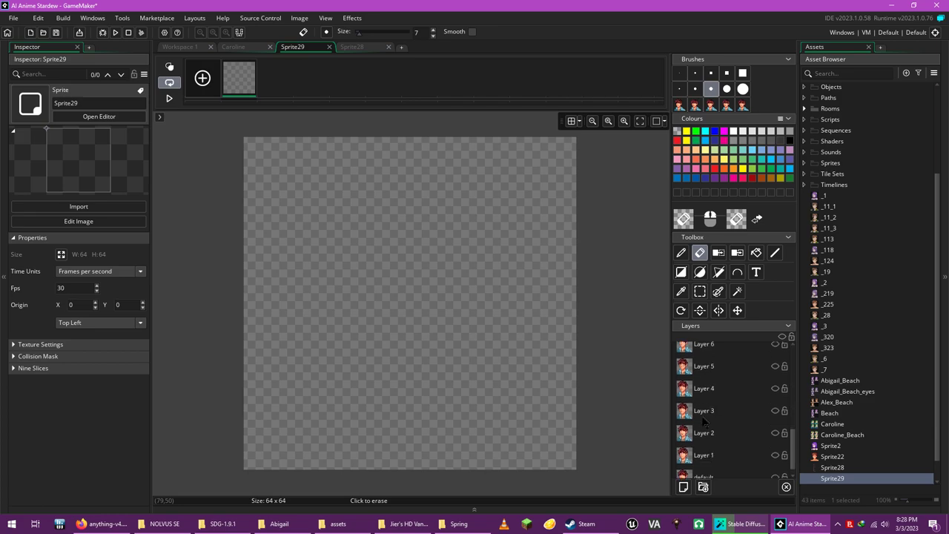
left_click(738, 447)
left_click(775, 446)
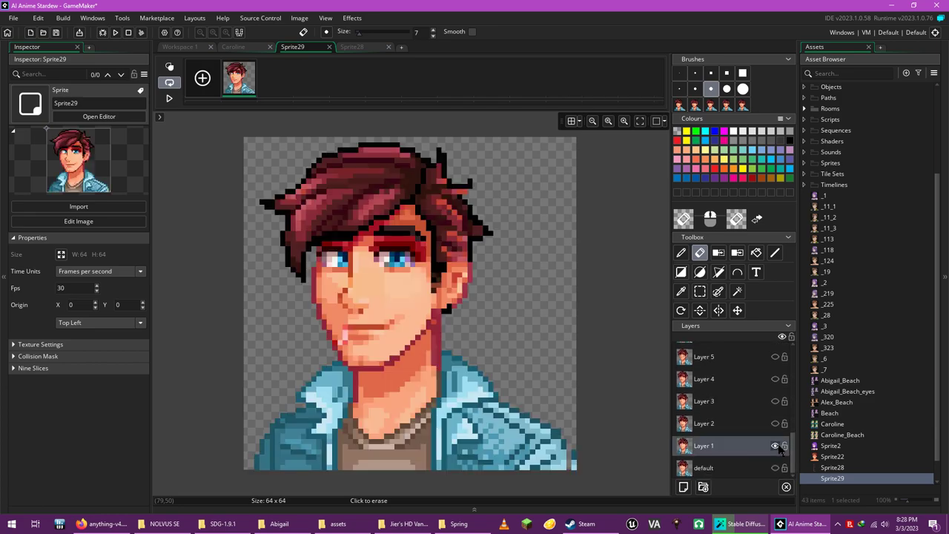
Pick the salmon skin tone near the mouth and paint over the pink pixels beside the mouth corner with a 1-pixel pencil.
scroll(297, 313, "up", 5)
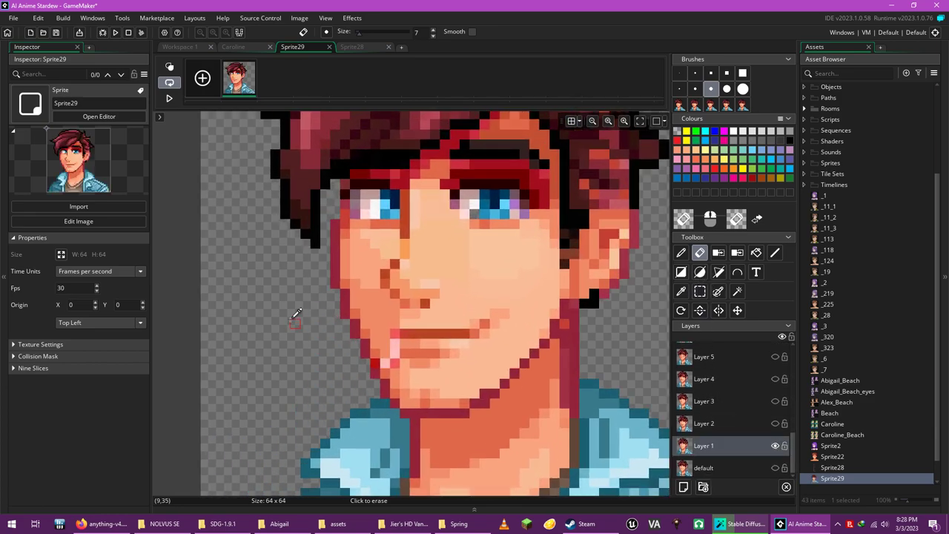
scroll(479, 358, "up", 1)
key("i")
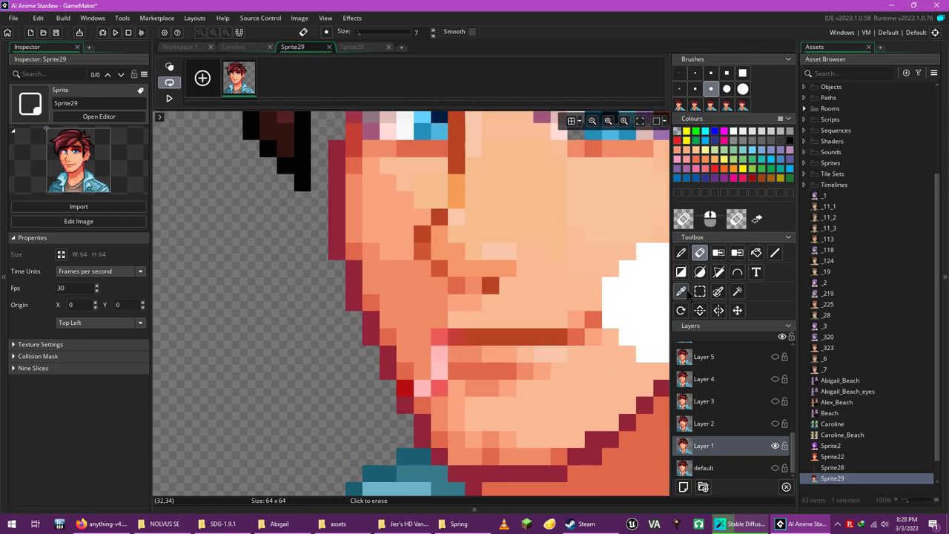
left_click(437, 358)
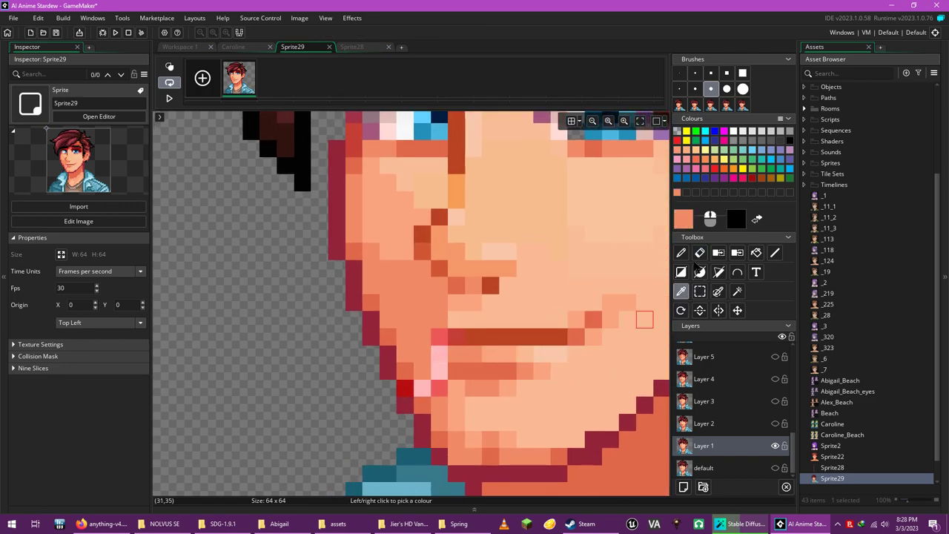
key("d")
left_click(680, 73)
left_click(439, 354)
left_click(439, 371)
left_click(439, 336)
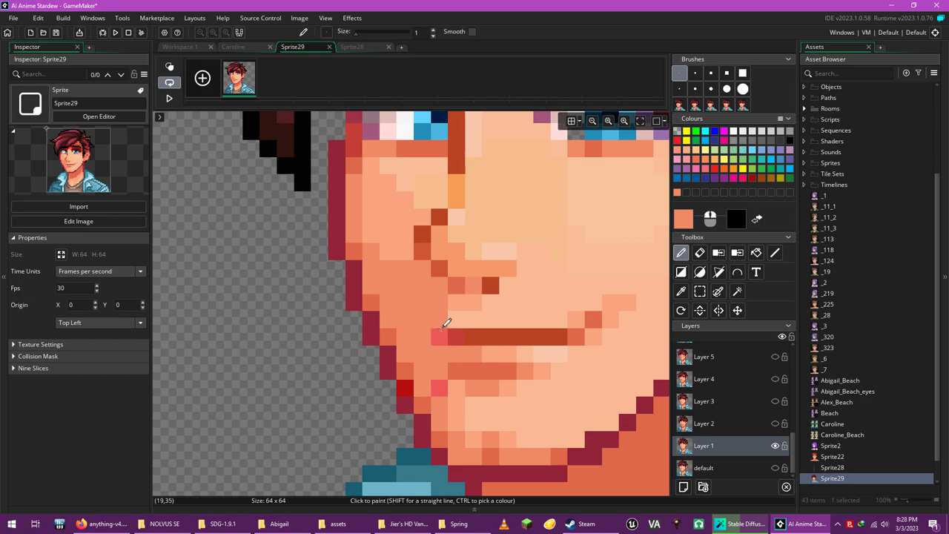
Paint out the pink pixels beside the mouth and cover the lower-lip shading with a light skin tone sampled from the face.
left_click(439, 387)
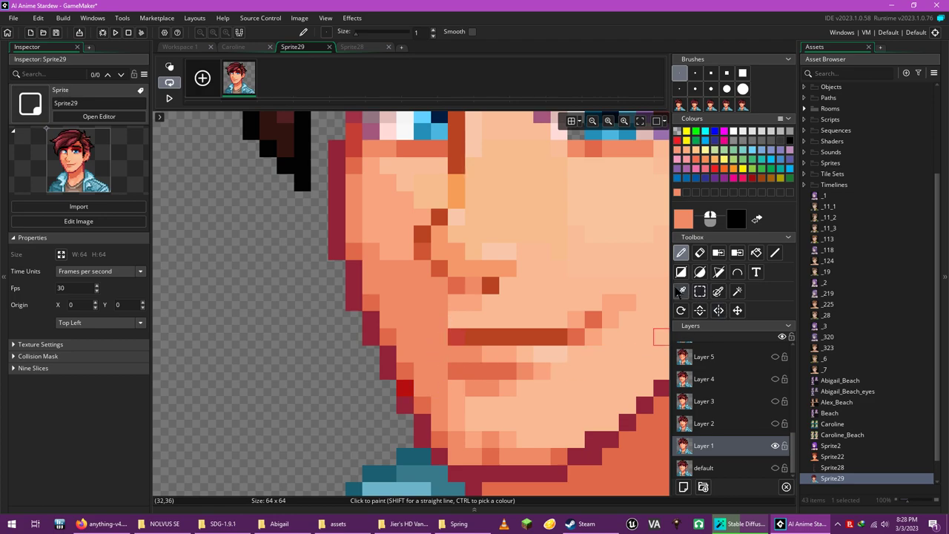
left_click(681, 291)
left_click(562, 371)
left_click(681, 253)
mouse_move(558, 364)
left_mouse_down()
mouse_move(457, 364)
mouse_move(490, 384)
mouse_move(514, 383)
mouse_move(500, 360)
mouse_move(470, 348)
left_mouse_up()
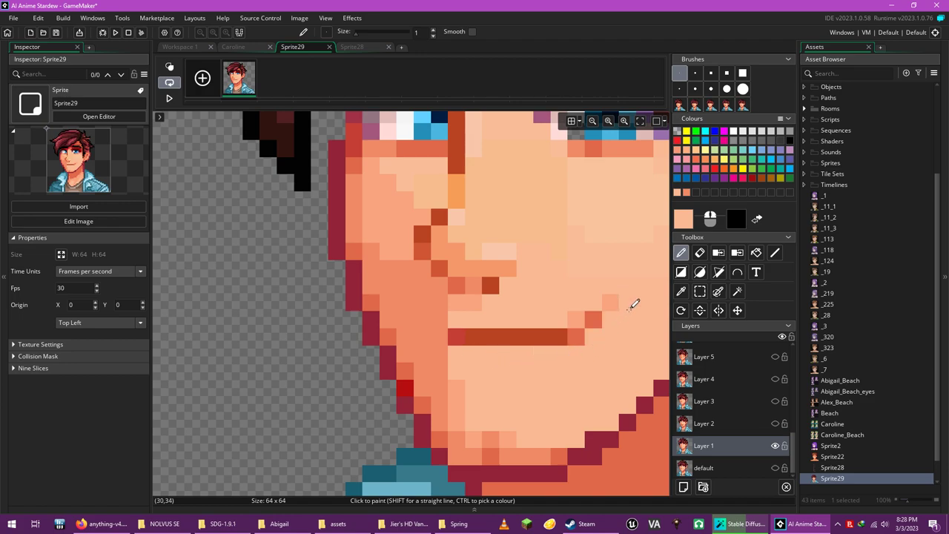
Export the retouched portrait as 1.png in the Sterling > Spring folder, replacing the existing file.
scroll(527, 341, "down", 3)
scroll(527, 345, "down", 2)
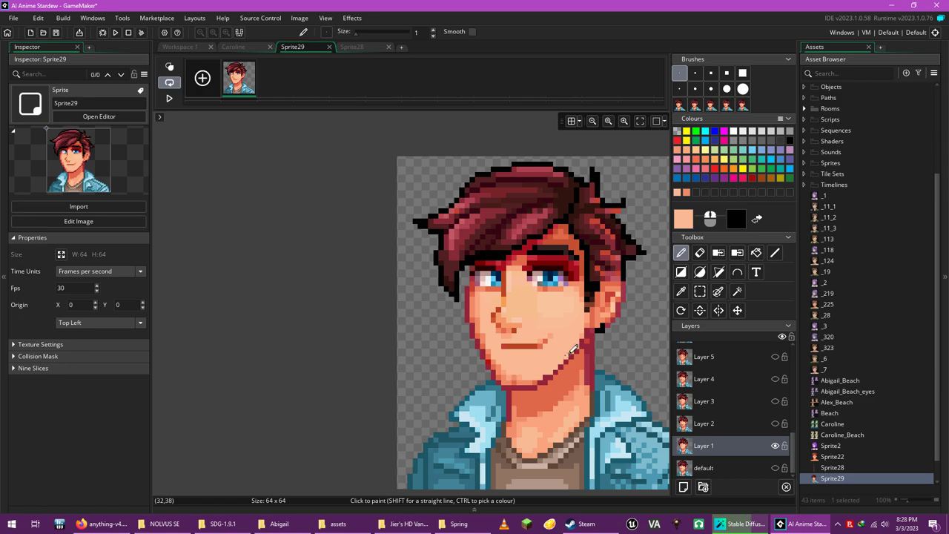
scroll(568, 341, "right", 3)
scroll(565, 343, "left", 2)
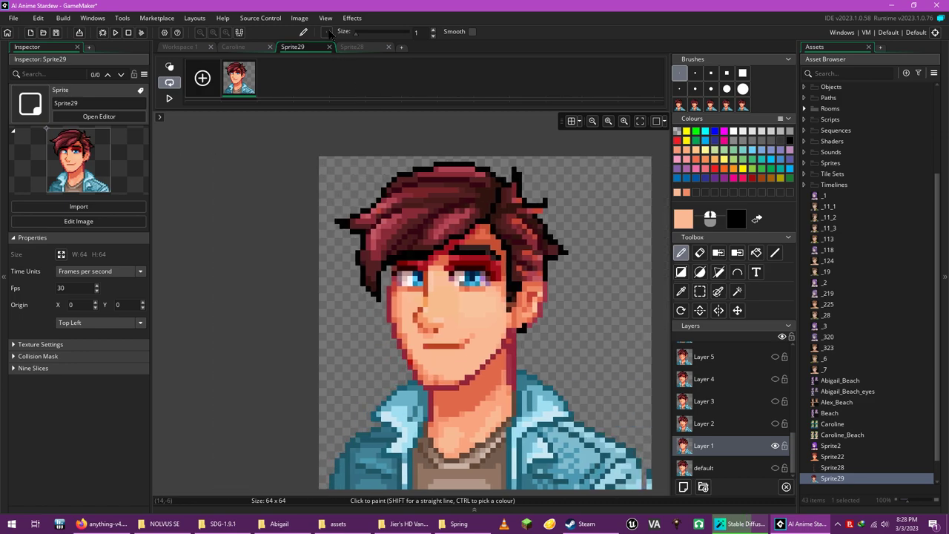
left_click(300, 18)
left_click(331, 159)
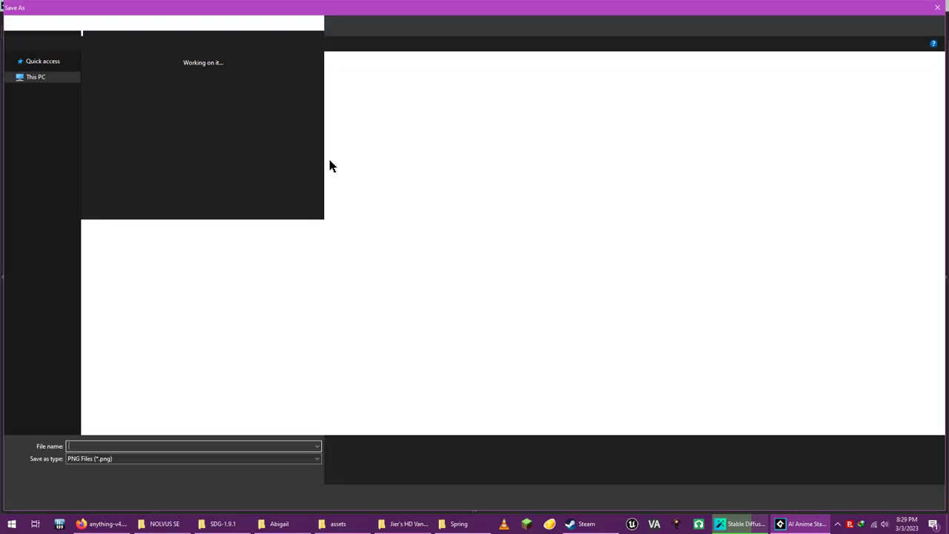
double_click(116, 88)
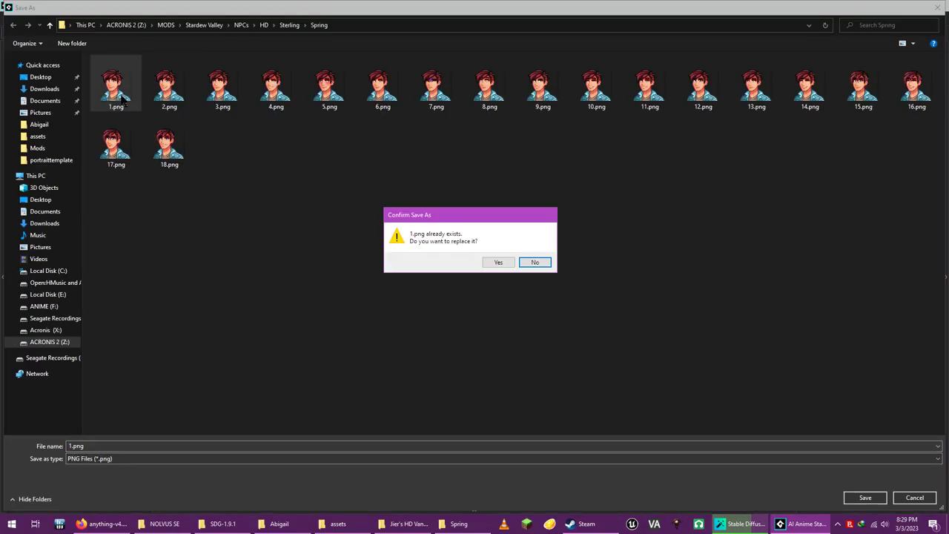
left_click(497, 265)
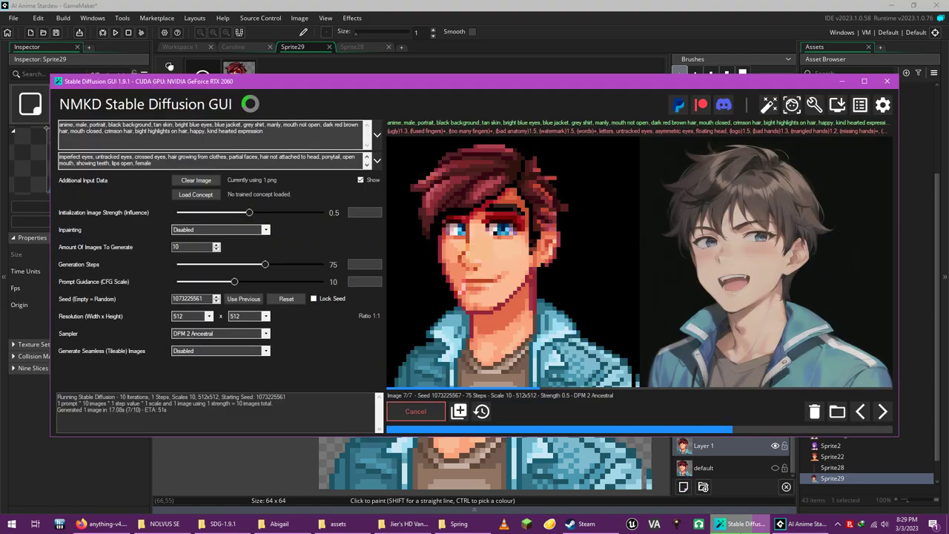
Switch to NMKD Stable Diffusion GUI, cancel the running generation and reload the updated 1.png as the initialization image.
left_click(746, 523)
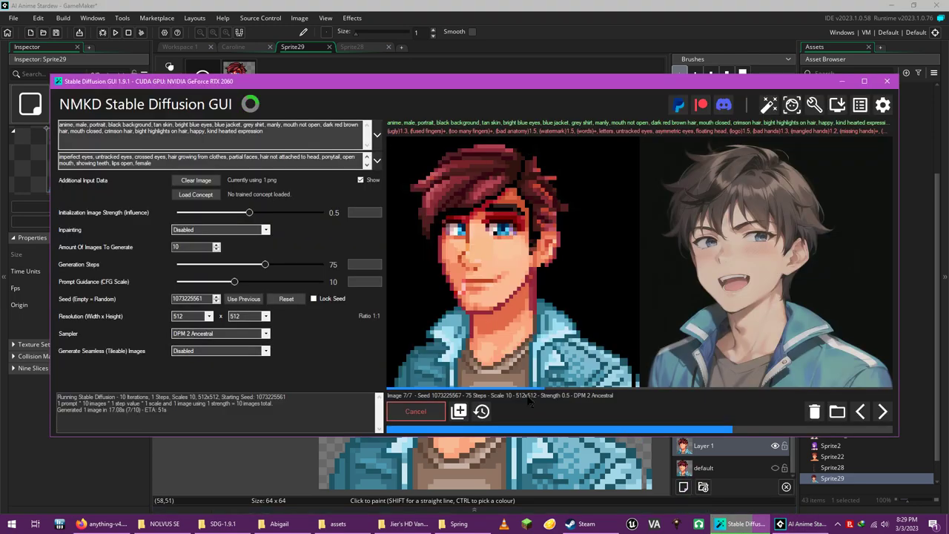
left_click(417, 413)
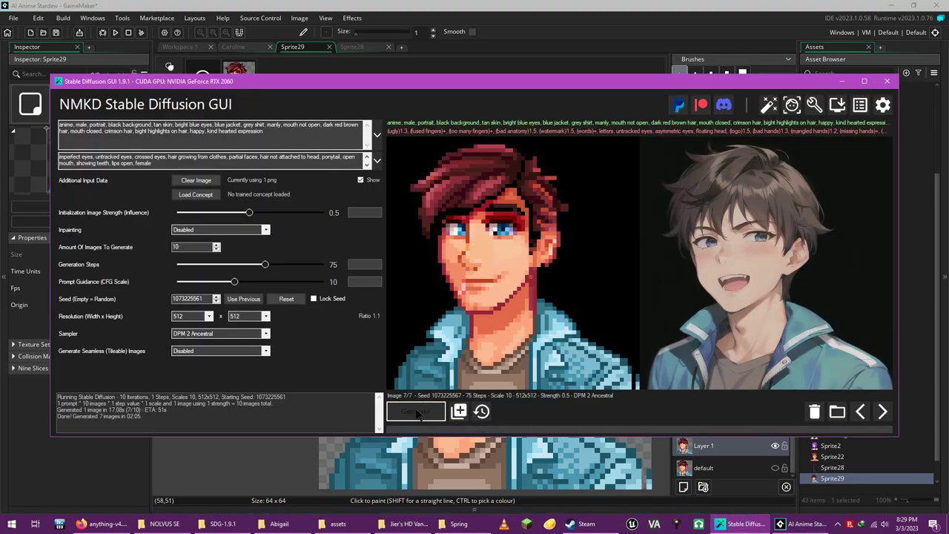
left_click(196, 181)
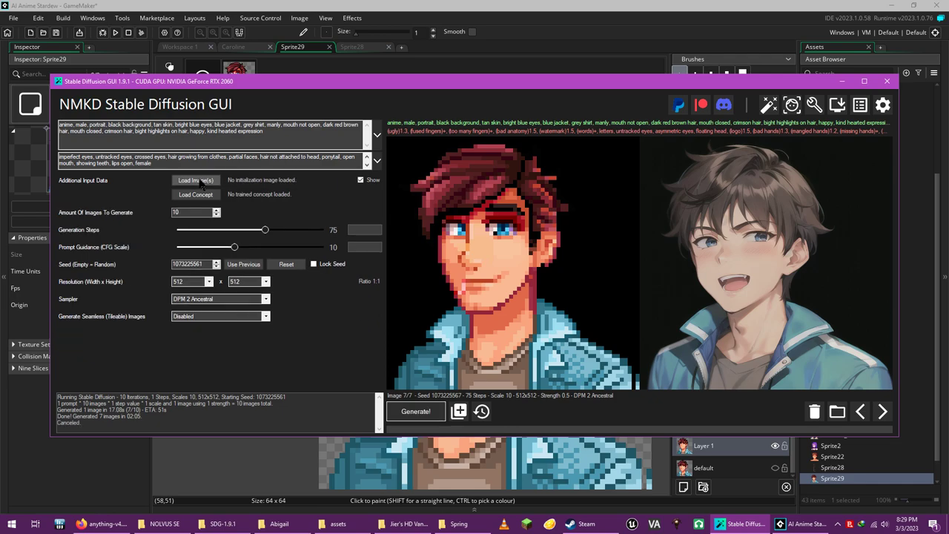
left_click(201, 185)
double_click(171, 83)
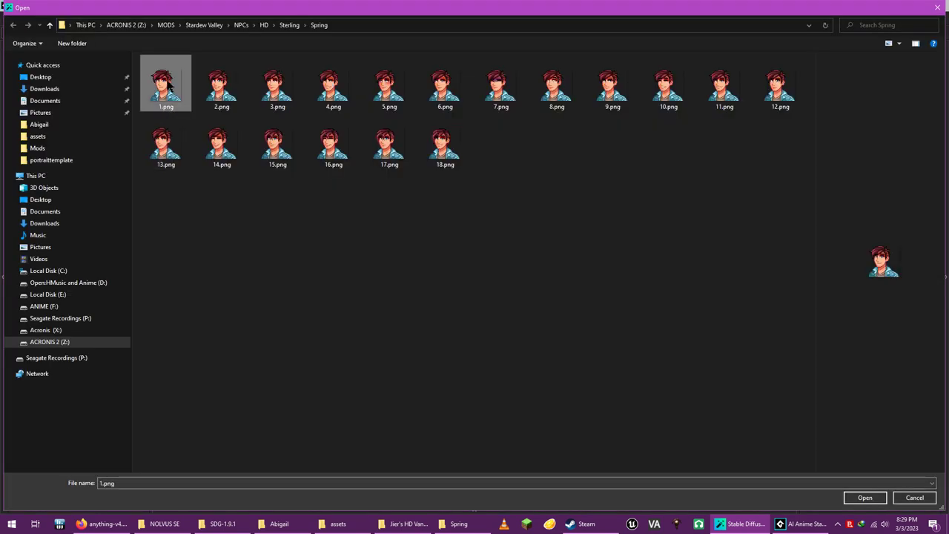
left_click(601, 382)
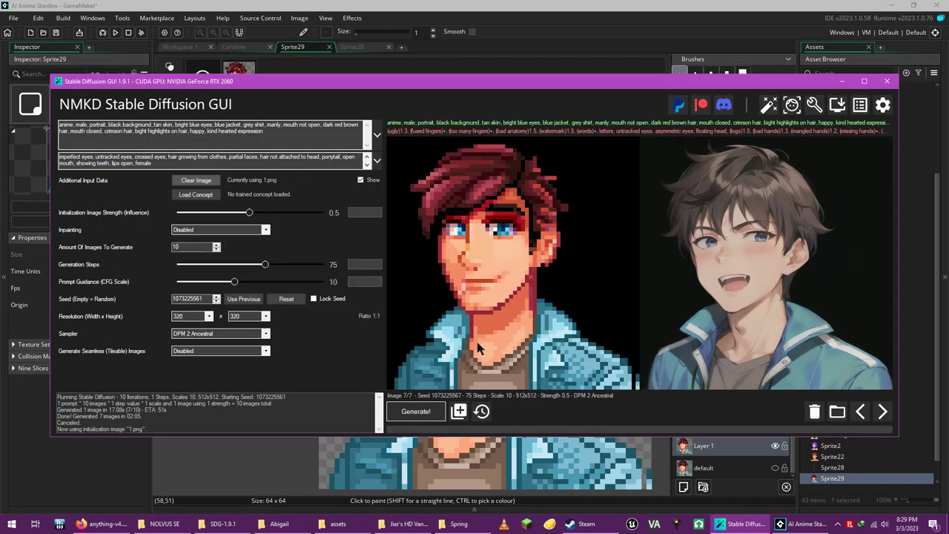
Set the resolution to 512 x 512 and start generating the images.
left_click(313, 299)
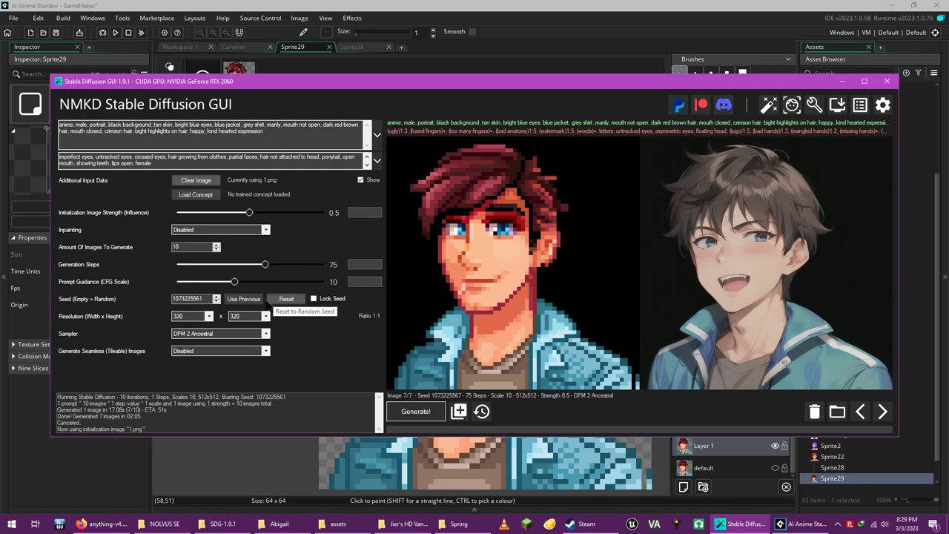
left_click(197, 317)
left_click(190, 345)
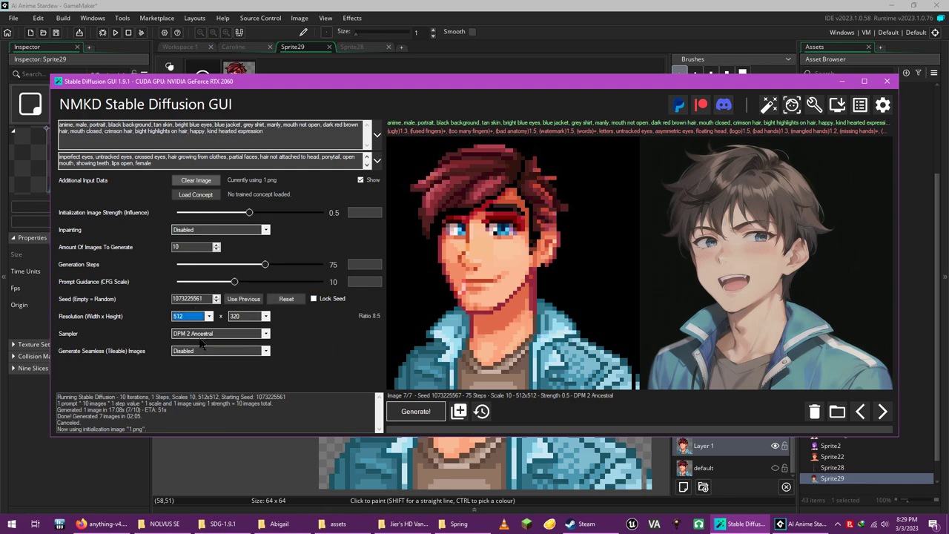
left_click(265, 316)
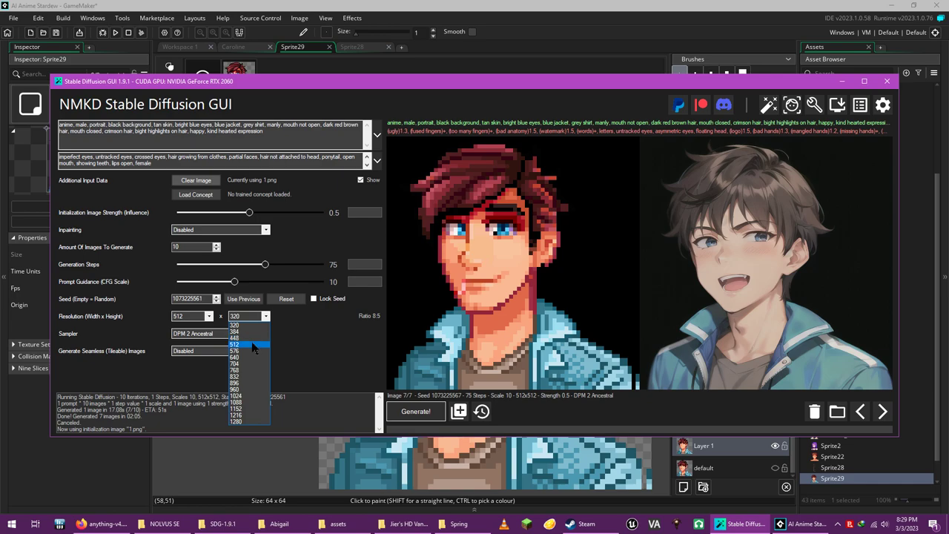
left_click(253, 344)
left_click(415, 411)
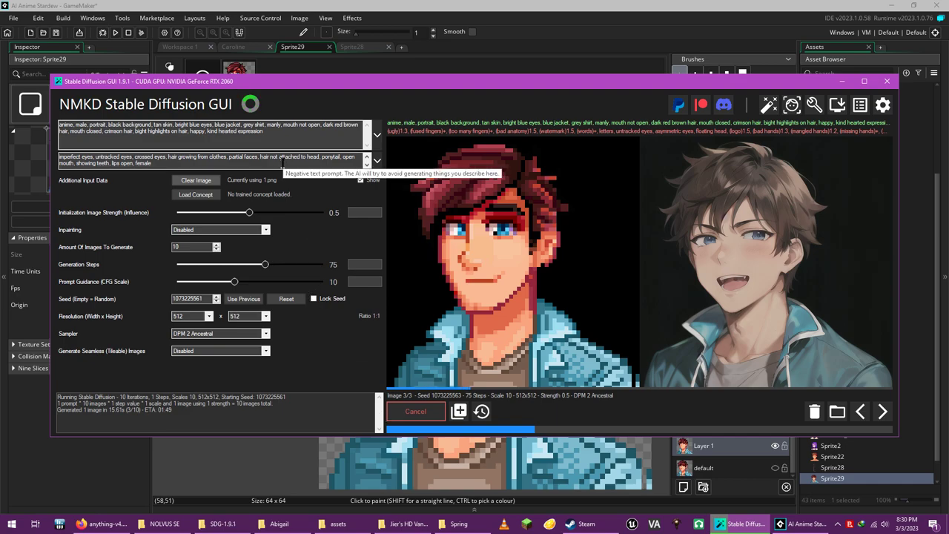
Add "smile without showing teeth" to the end of the prompt and restart the image generation with it.
left_click(288, 133)
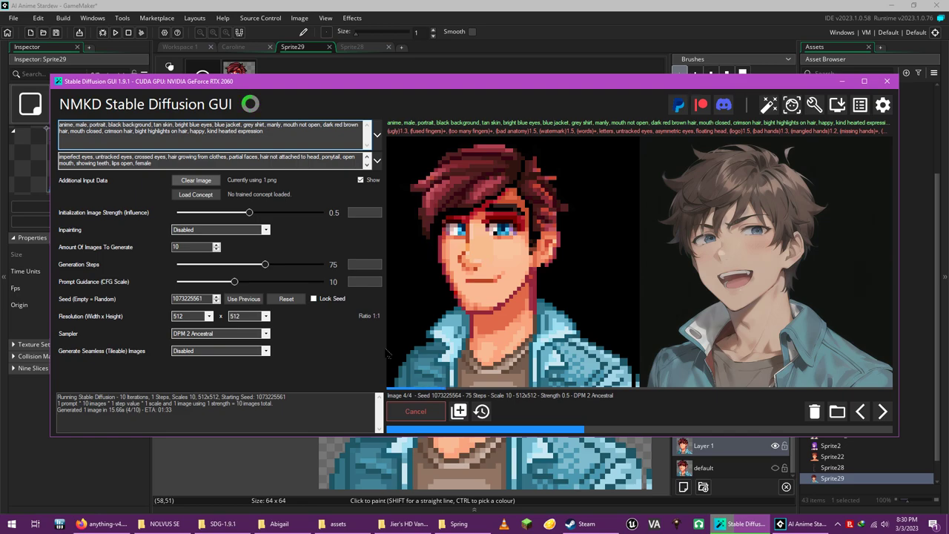
type(".")
type(" s")
type("mile w")
type("ithout ")
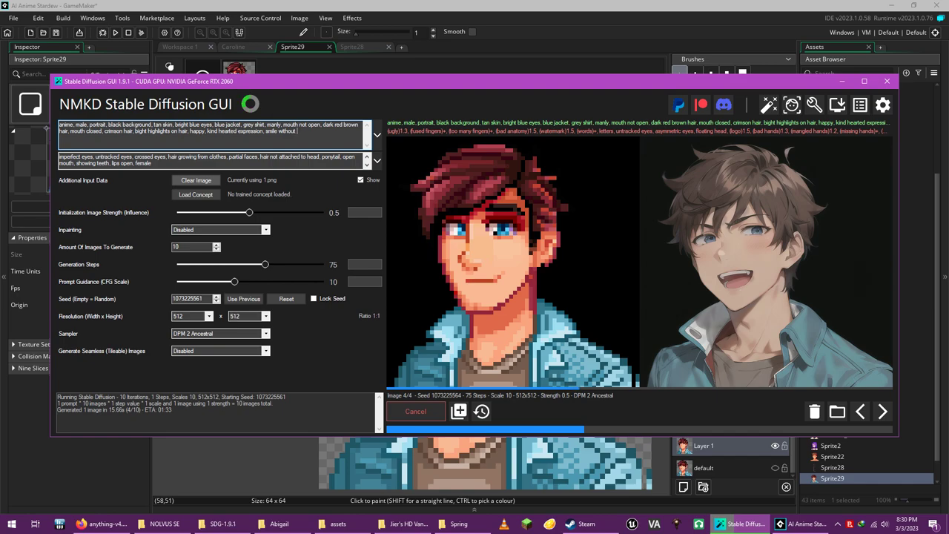
type("showing teeth")
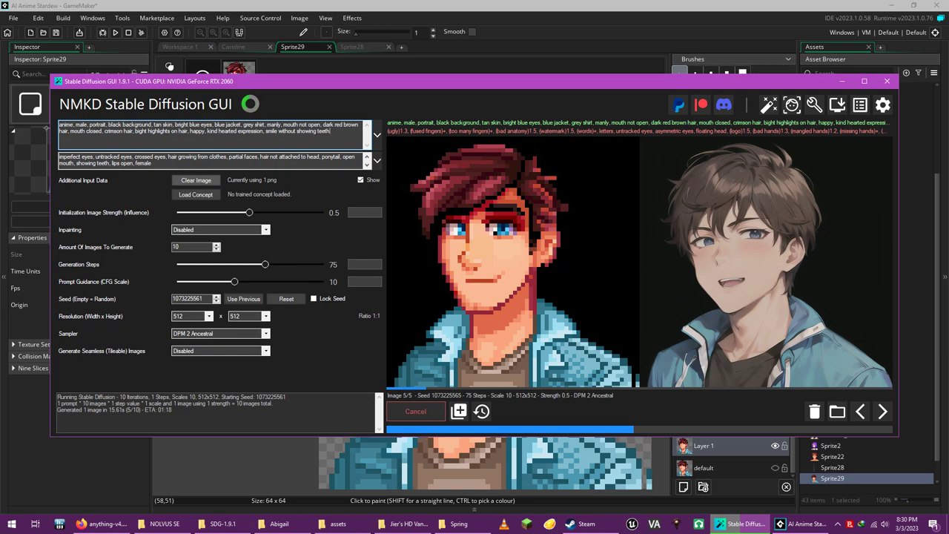
left_click(416, 412)
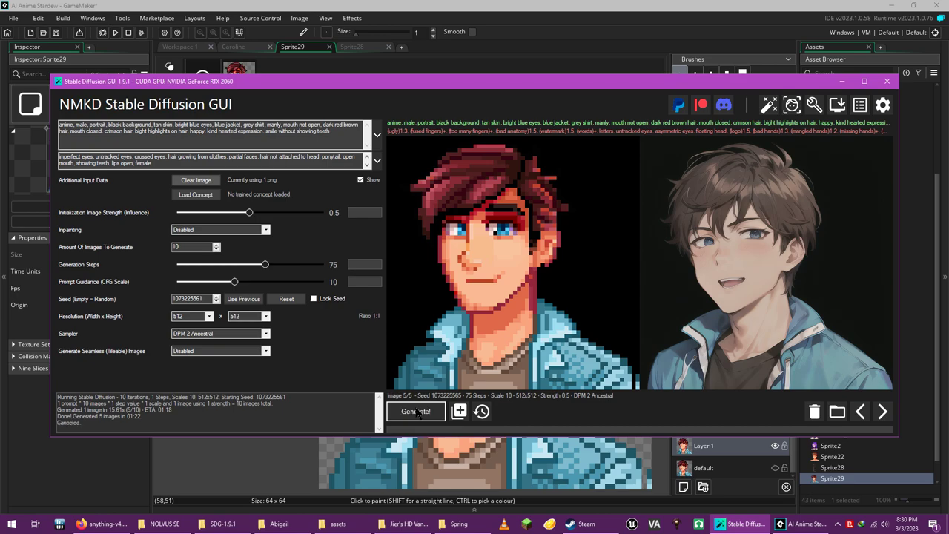
left_click(417, 411)
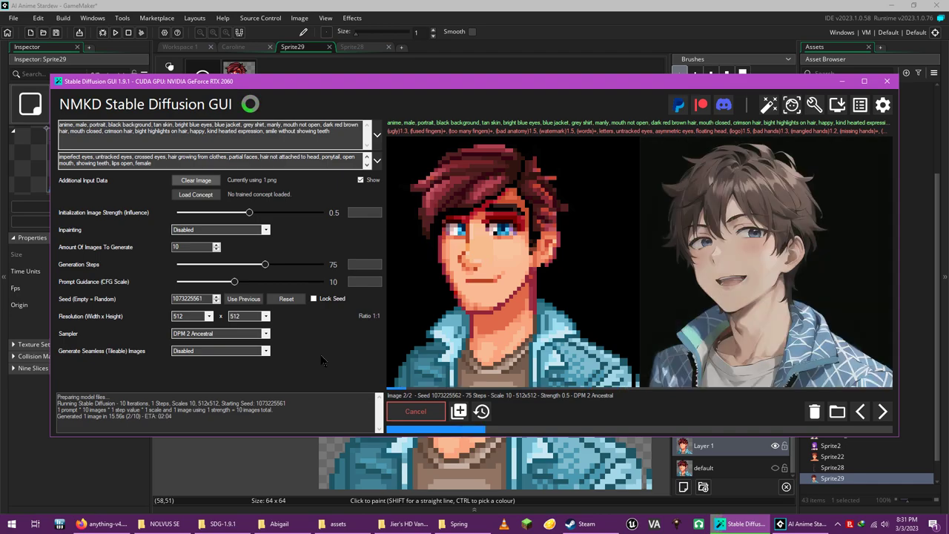
Cancel the generation, change the prompt ending to "smile without showing open mouth" and generate again.
left_click(412, 418)
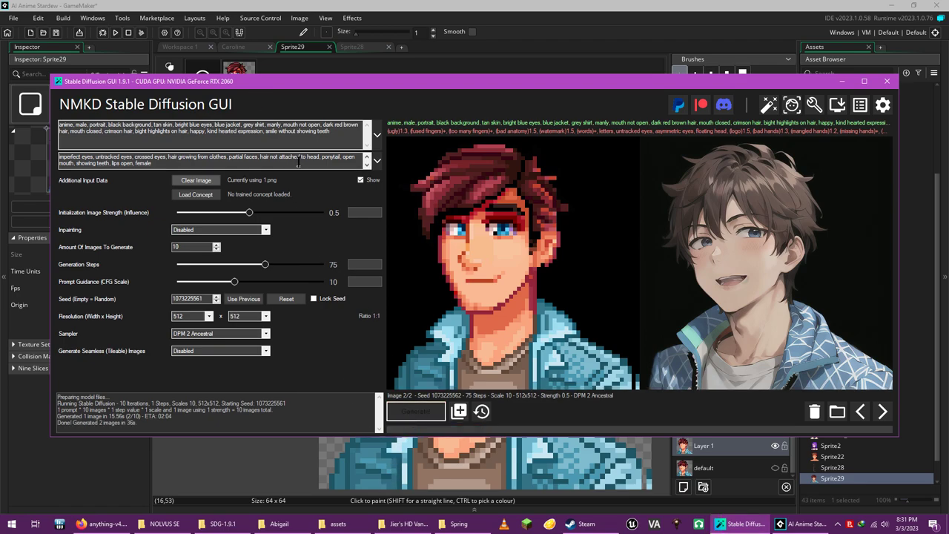
left_click(336, 138)
type("or ")
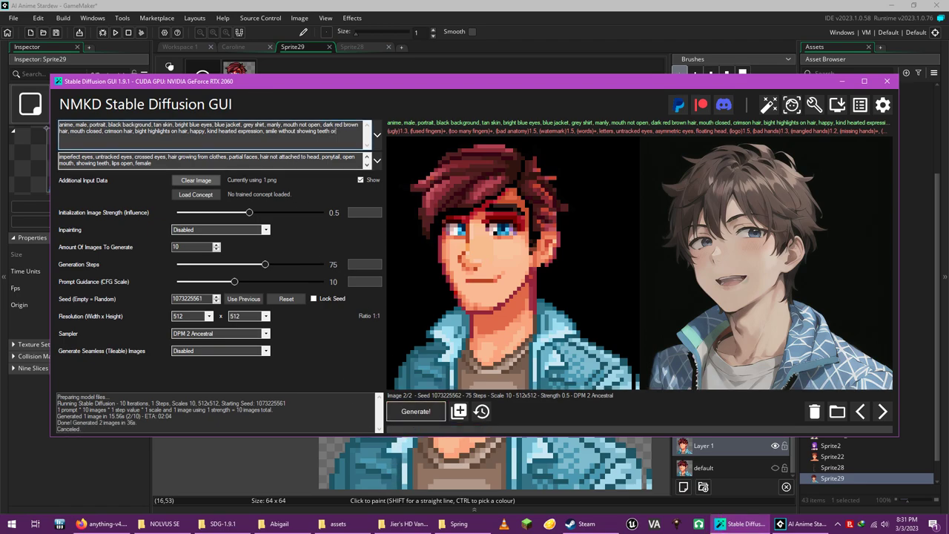
type("m")
type("op")
key("BackSpace")
key("BackSpace")
key("BackSpace")
key("BackSpace")
key("BackSpace")
key("BackSpace")
key("BackSpace")
key("BackSpace")
key("BackSpace")
key("BackSpace")
key("BackSpace")
type("open mouth")
left_click(418, 415)
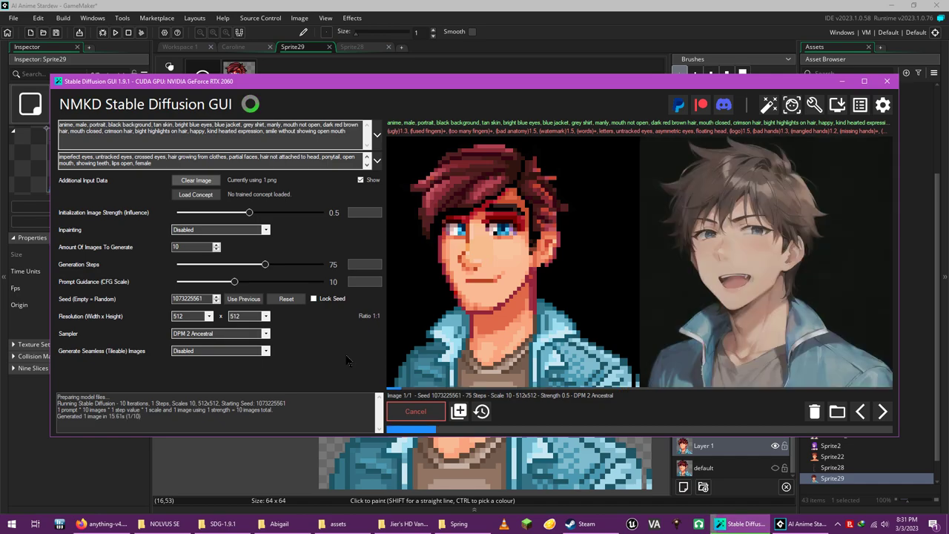
Reset the seed to random, generate a new batch and stop it after four images.
left_click(286, 298)
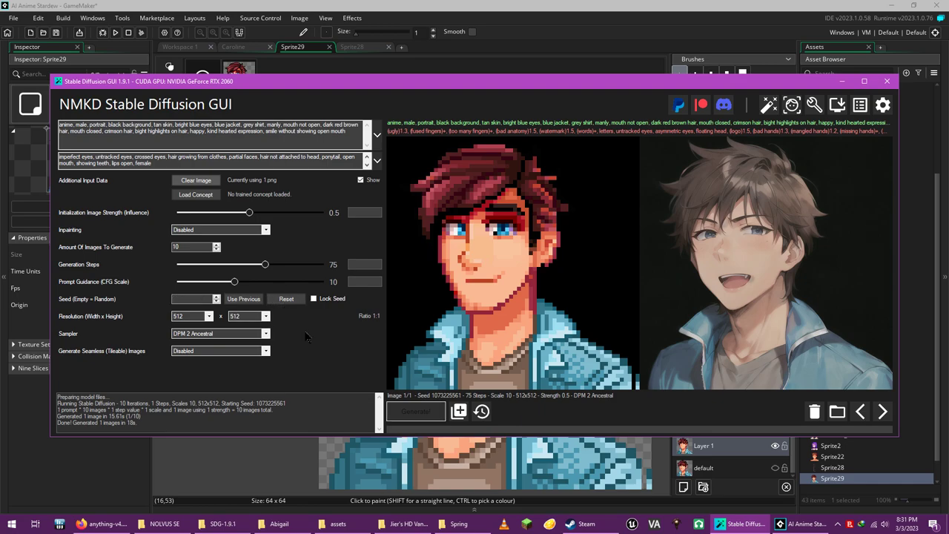
left_click(398, 410)
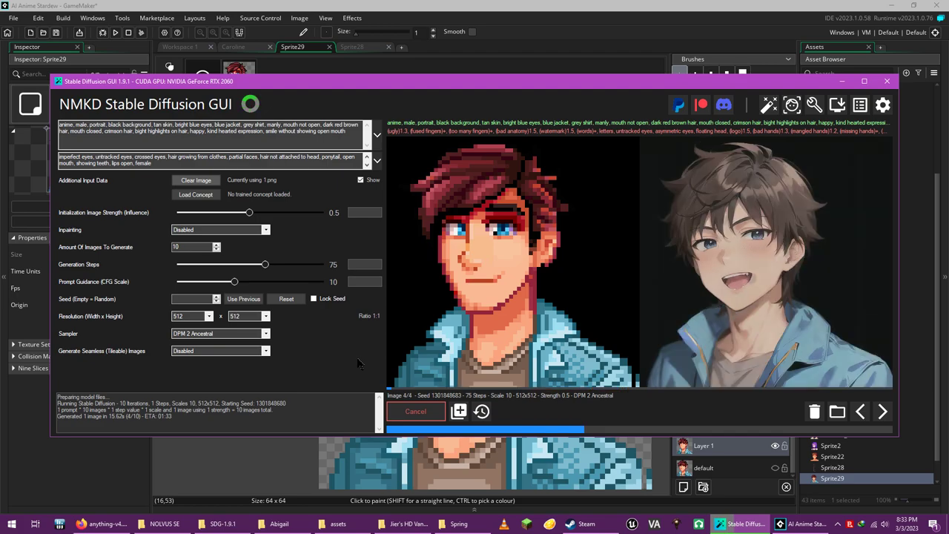
left_click(408, 416)
Go back to the third generated image and open its file in the photo viewer.
left_click(860, 411)
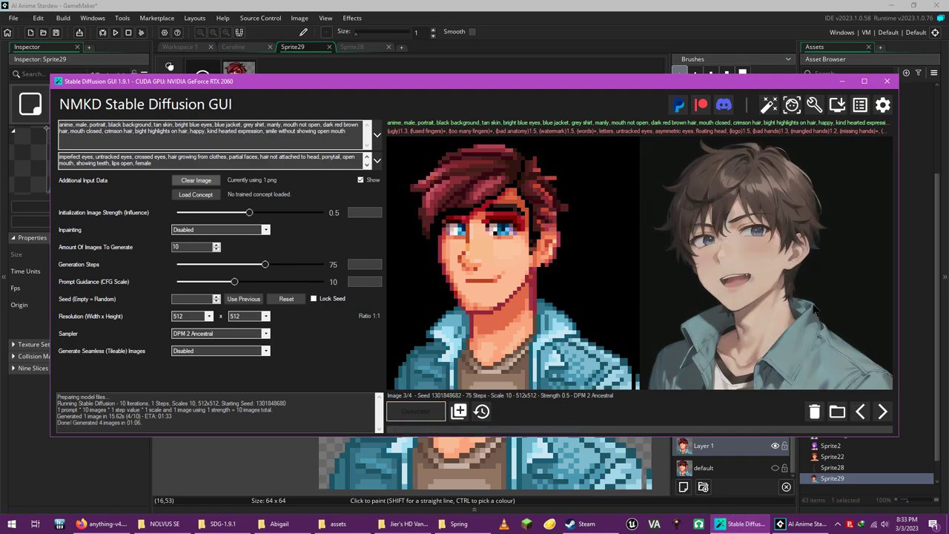
right_click(747, 278)
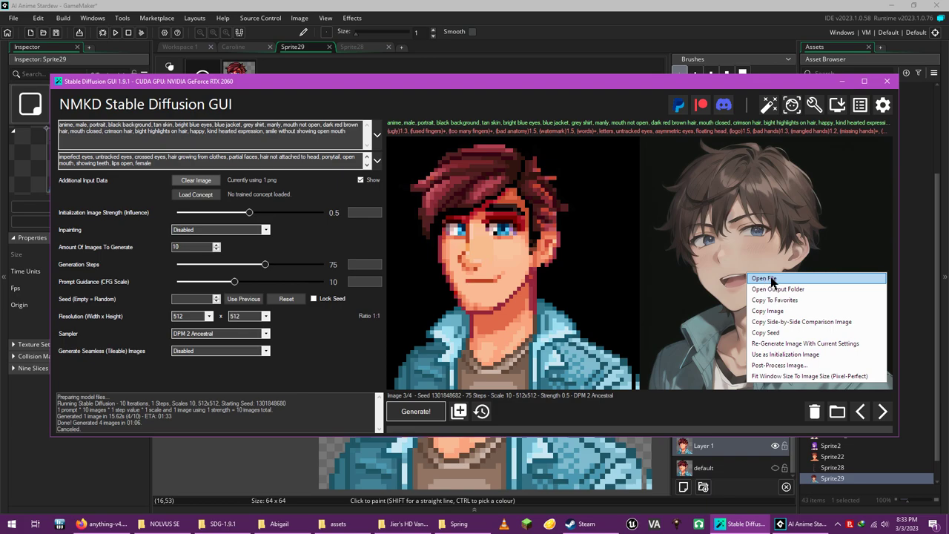
left_click(766, 279)
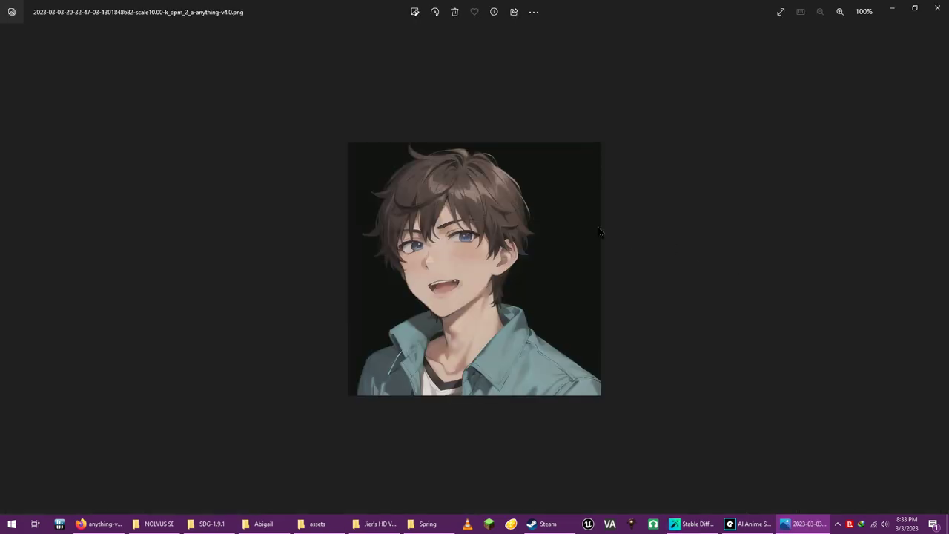
Save the generated portrait as 1.png in the HD > Sterling > Spring folder, replacing the existing file, and close the viewer.
left_click(534, 12)
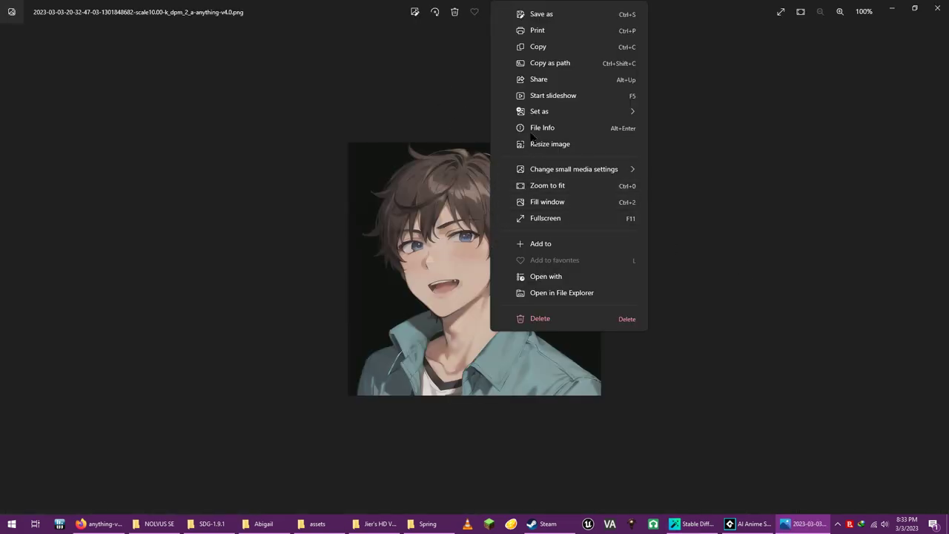
left_click(553, 17)
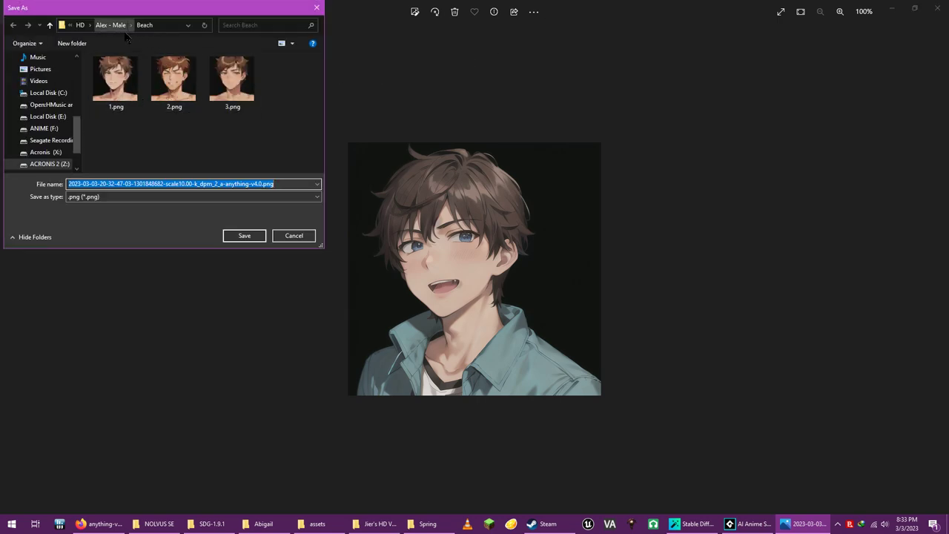
left_click(115, 29)
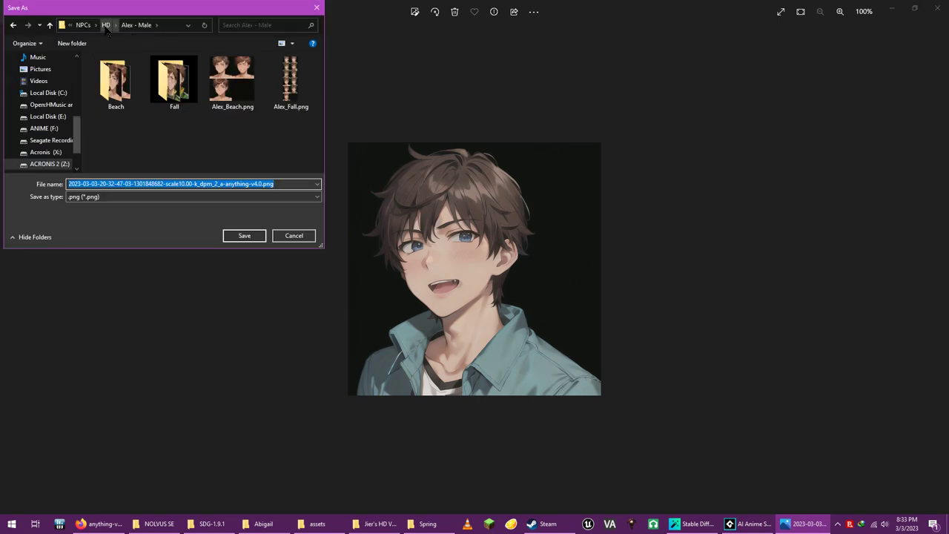
left_click(107, 27)
double_click(118, 93)
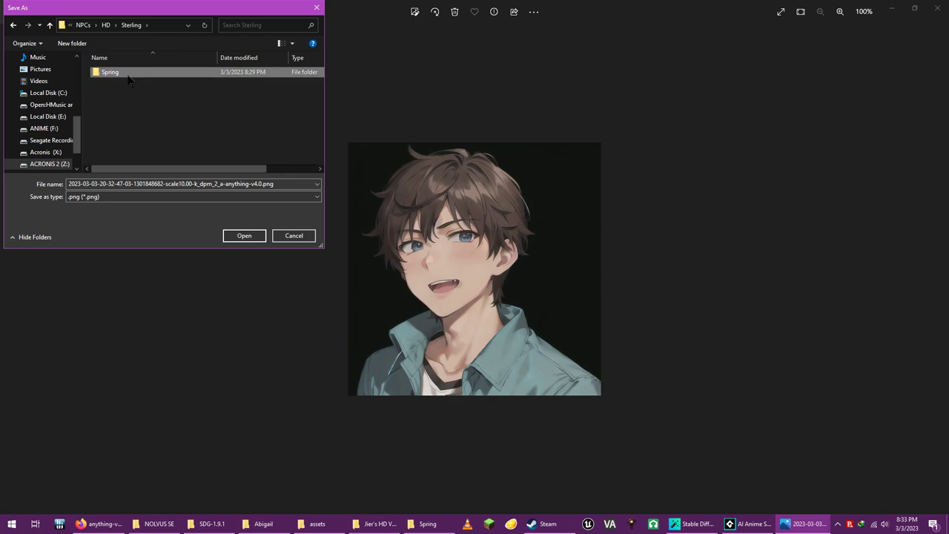
double_click(126, 72)
double_click(128, 80)
left_click(498, 261)
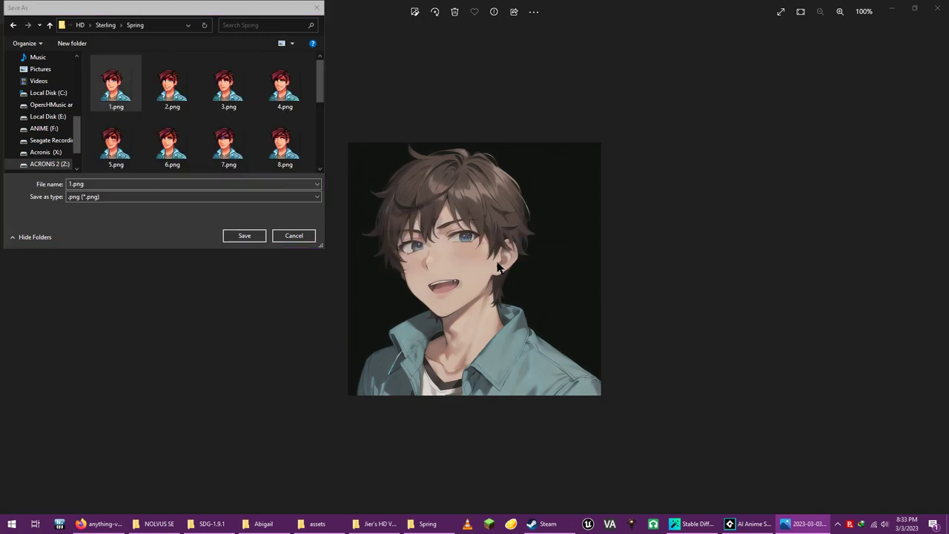
left_click(937, 7)
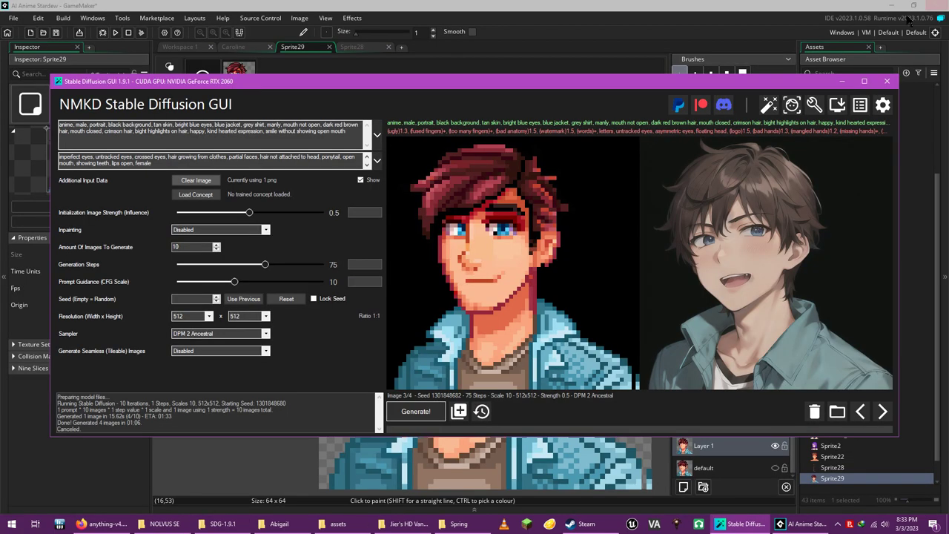
Switch to GameMaker, import 1.png from the Spring folder into Workspace 1 as a sprite and open its image for editing.
left_click(795, 525)
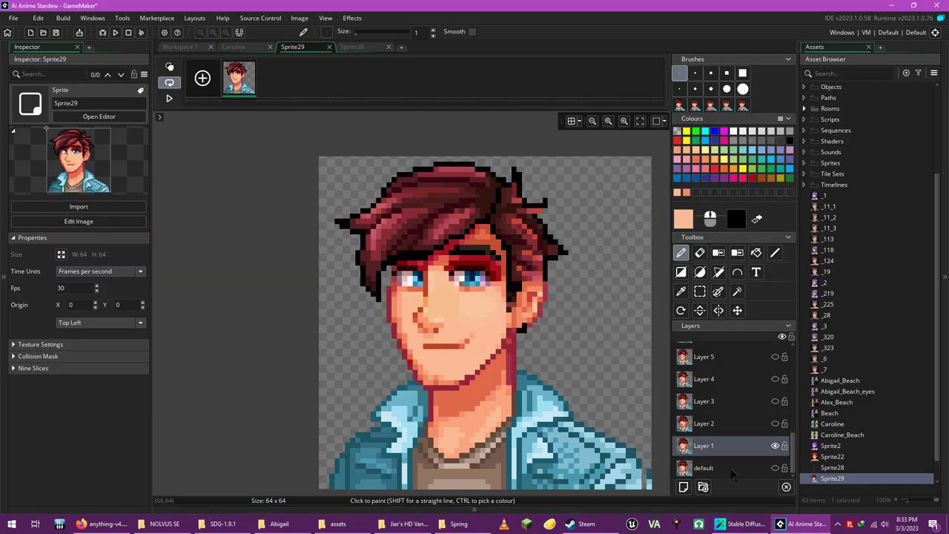
left_click(177, 48)
scroll(206, 276, "down", 10)
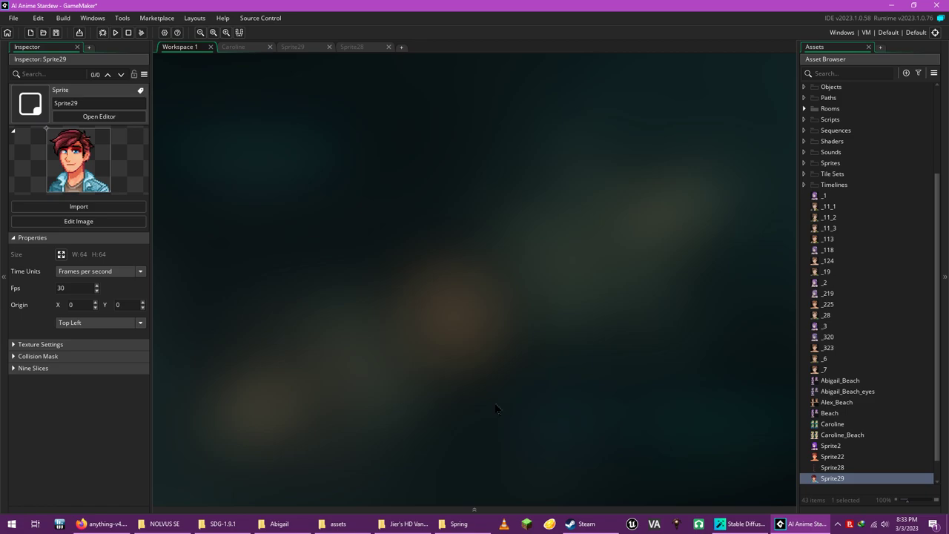
left_click(460, 524)
left_click_drag(109, 143, 463, 247)
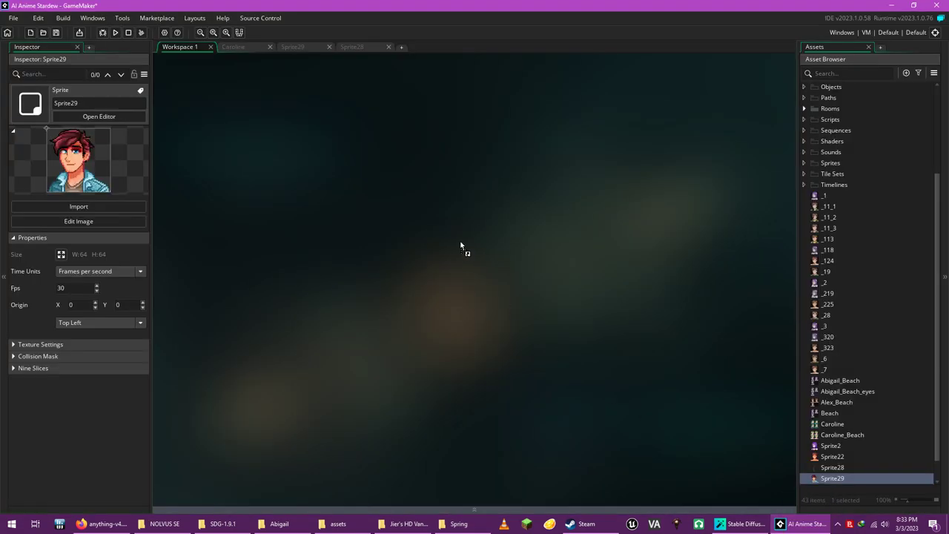
left_click(375, 179)
Sample the skin tone beside the mouth and paint over the open mouth with the size 15 round brush.
scroll(445, 244, "up", 4)
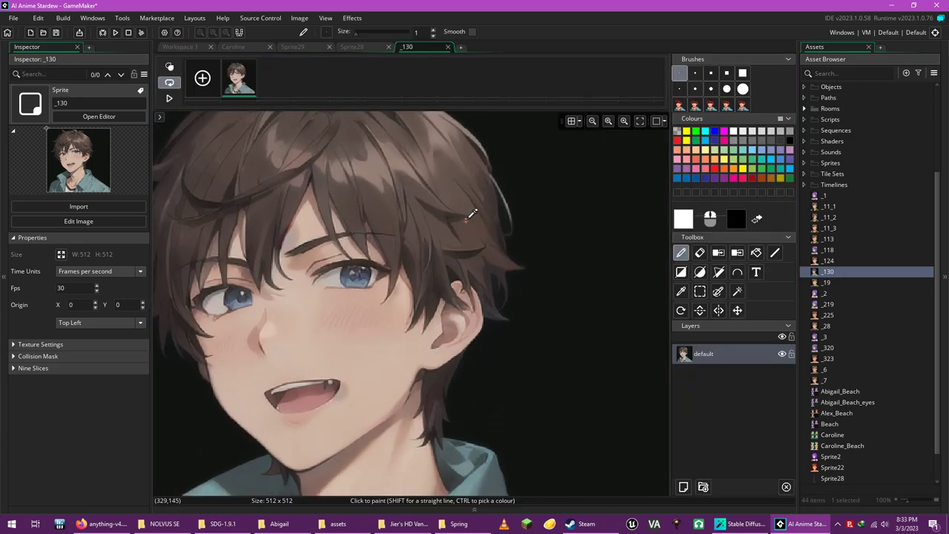
scroll(470, 215, "up", 5)
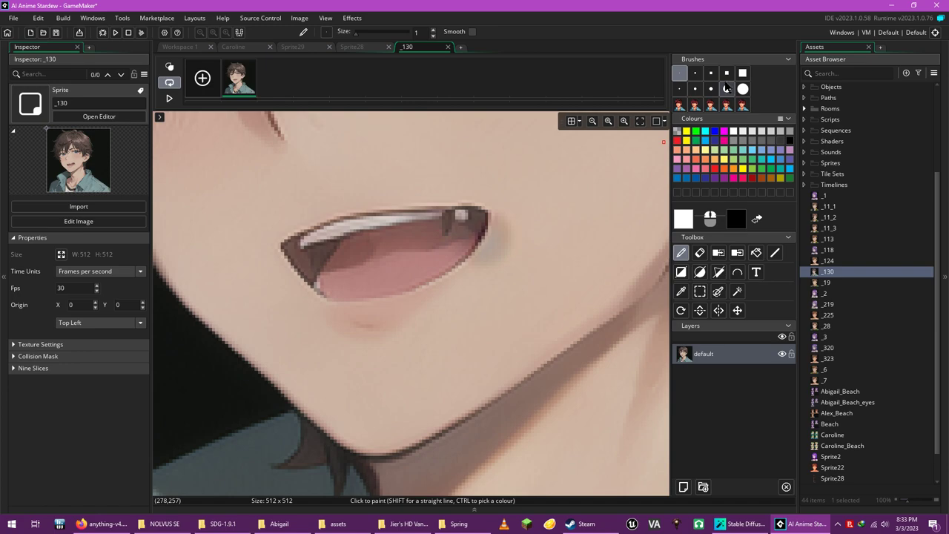
left_click(727, 88)
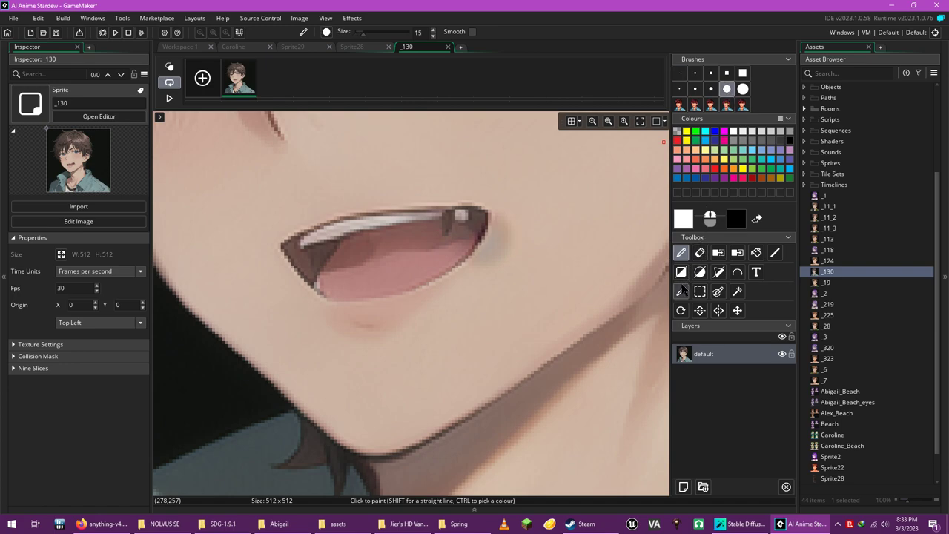
left_click(681, 291)
left_click(543, 197)
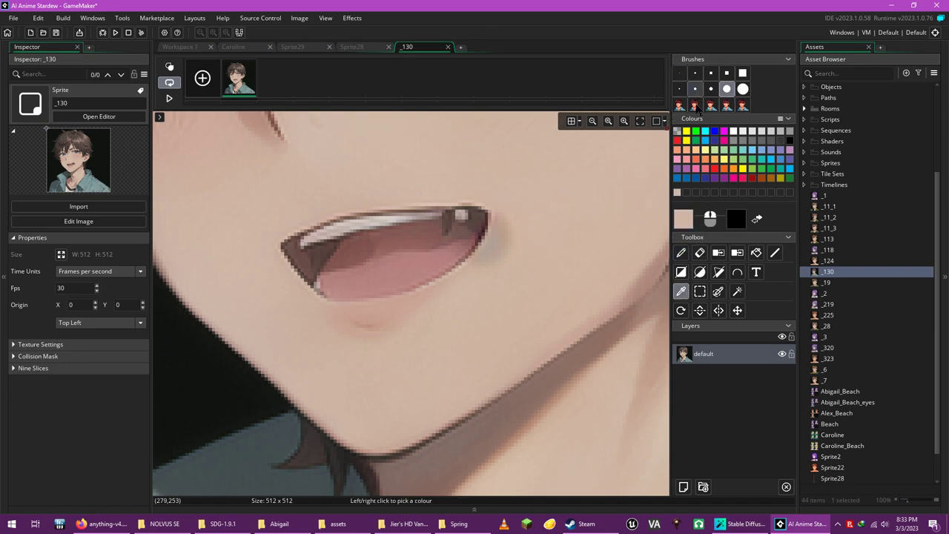
left_click(681, 252)
mouse_move(515, 220)
left_mouse_down()
mouse_move(466, 216)
mouse_move(497, 231)
mouse_move(478, 249)
mouse_move(491, 251)
mouse_move(374, 319)
mouse_move(391, 314)
mouse_move(347, 330)
mouse_move(364, 273)
mouse_move(350, 304)
mouse_move(296, 242)
mouse_move(336, 250)
mouse_move(327, 278)
mouse_move(373, 220)
mouse_move(414, 242)
mouse_move(385, 261)
left_mouse_up()
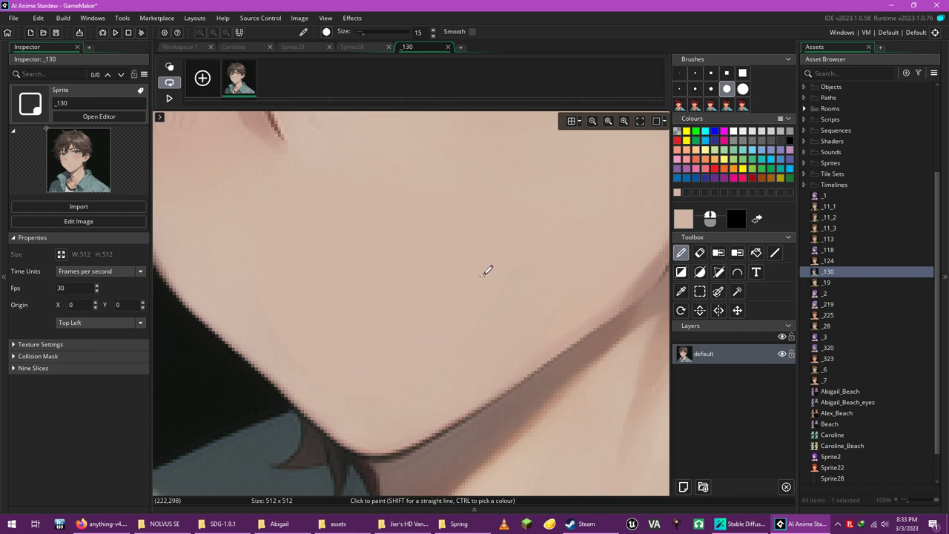
Sample the skin tone from the lower face and blend the painted-over mouth area with the Pencil.
left_click(681, 291)
left_click(286, 356)
left_click(681, 253)
scroll(431, 328, "down", 4)
key("ctrl")
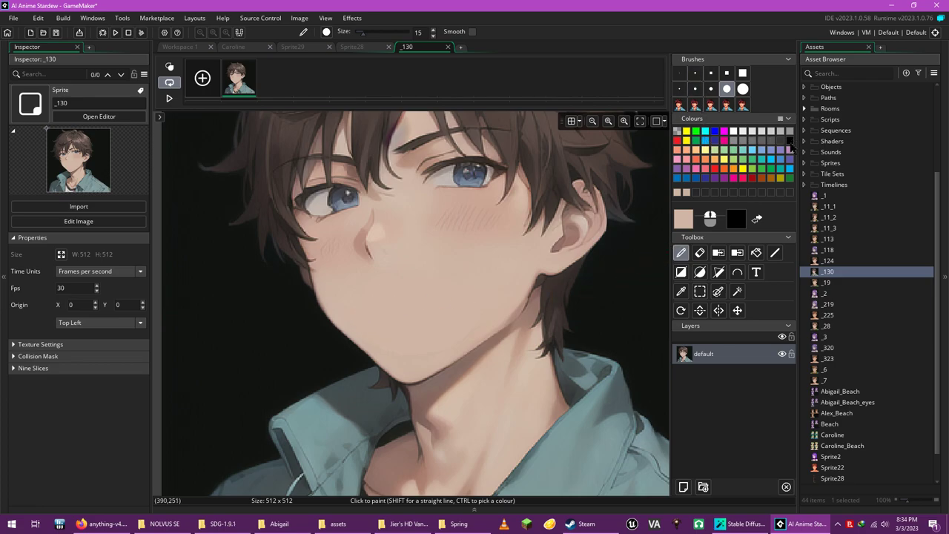
Sample the reddish brown from the line under the nose as the Pencil colour.
left_click(681, 293)
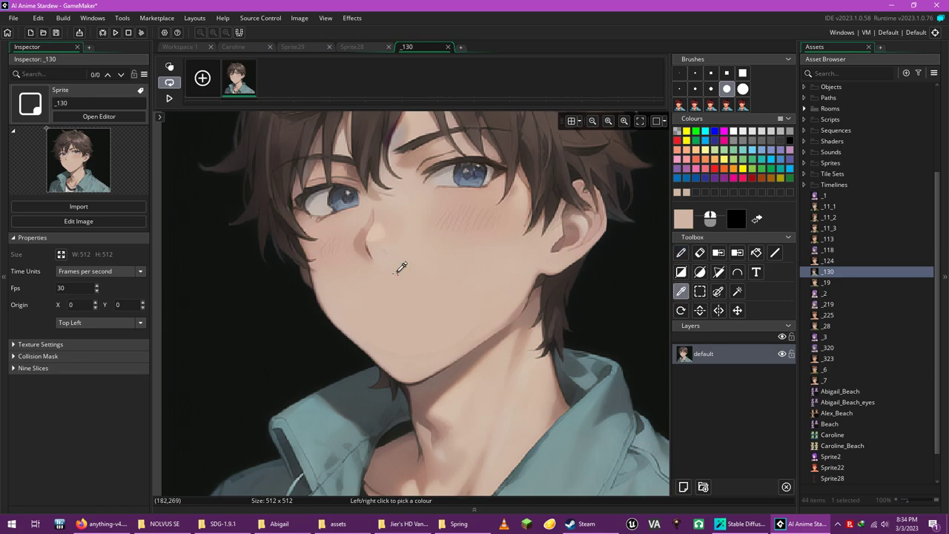
scroll(390, 214, "up", 3)
left_click(329, 218)
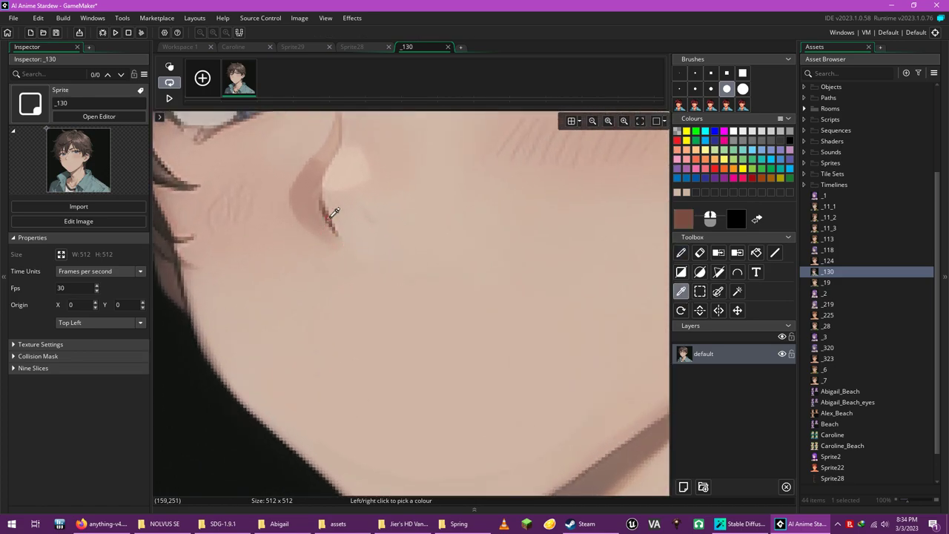
left_click(680, 252)
left_click(680, 75)
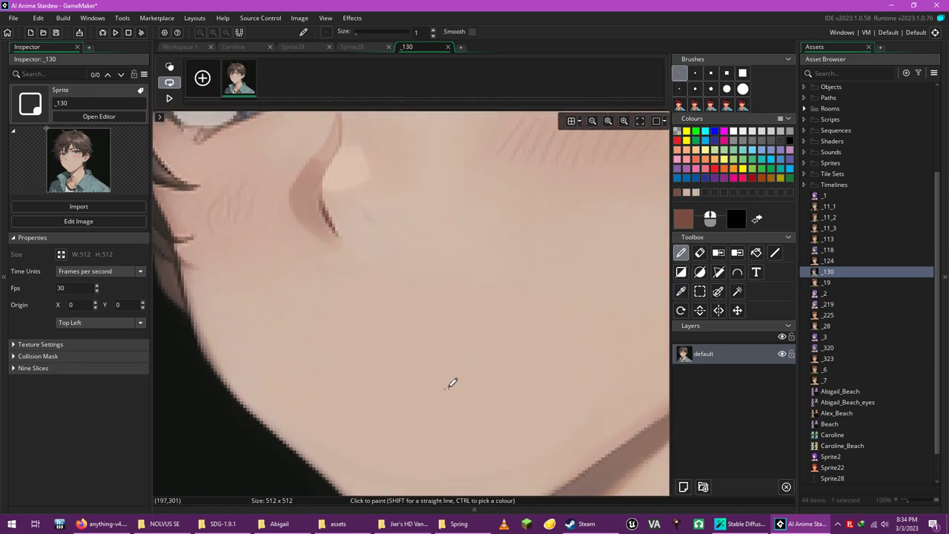
left_click(695, 89)
left_click(452, 321)
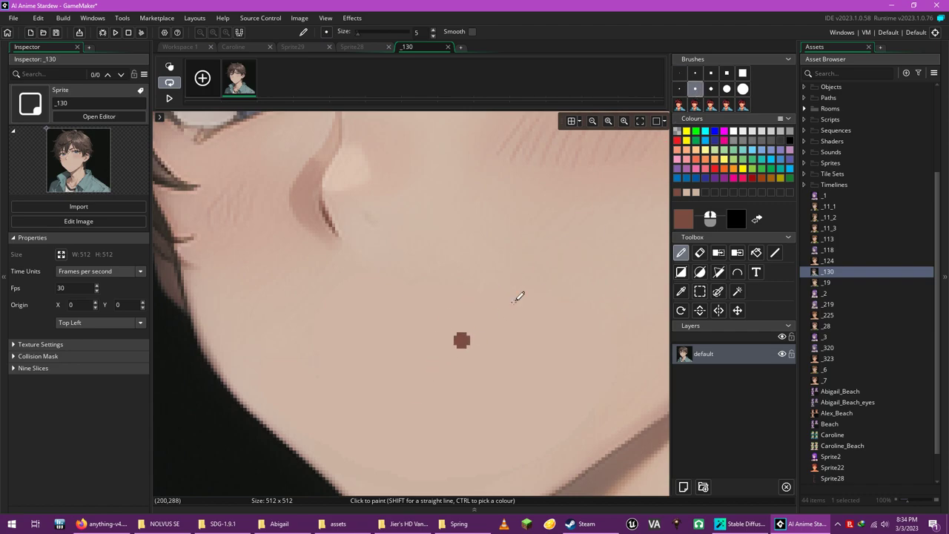
Draw a thin, closed smiling mouth line on the lower face with the size 3 round brush.
left_click(679, 89)
left_click_drag(405, 382, 567, 249)
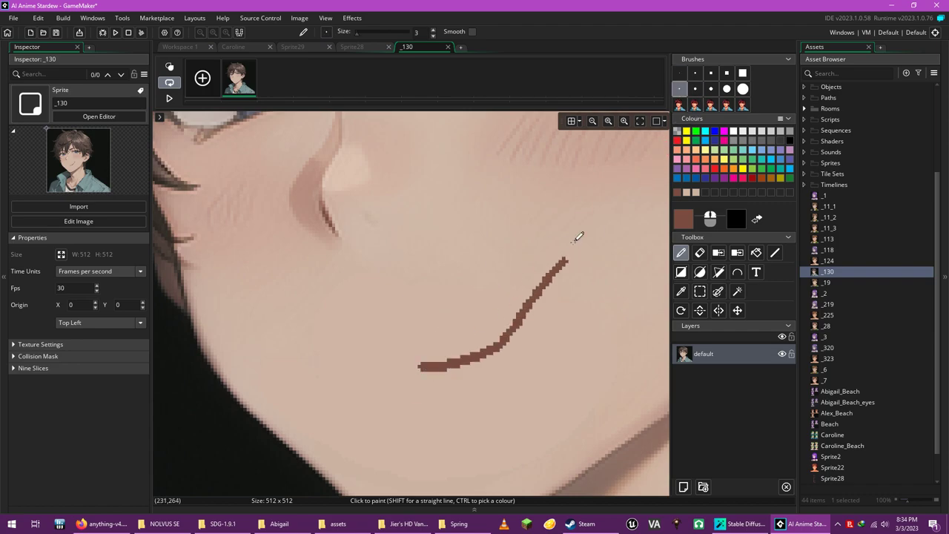
scroll(541, 307, "down", 2)
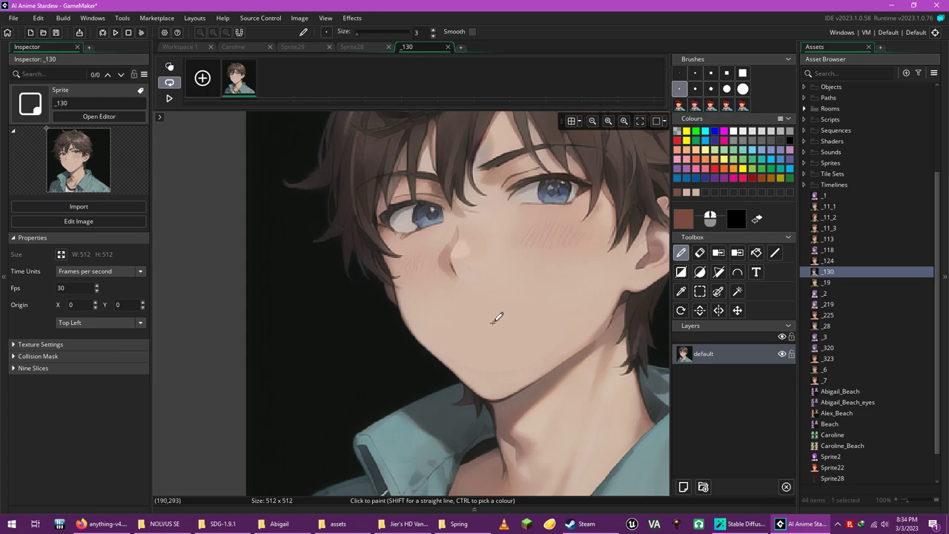
left_click_drag(486, 327, 524, 311)
scroll(559, 343, "down", 5)
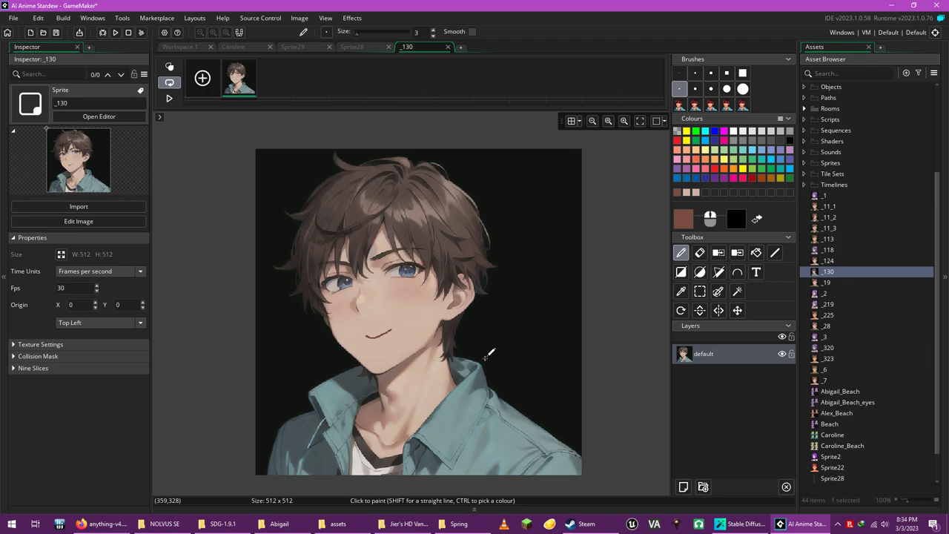
Export the edited portrait to PNG as 1.png in the Sterling > Spring folder, replacing the existing file.
left_click(294, 19)
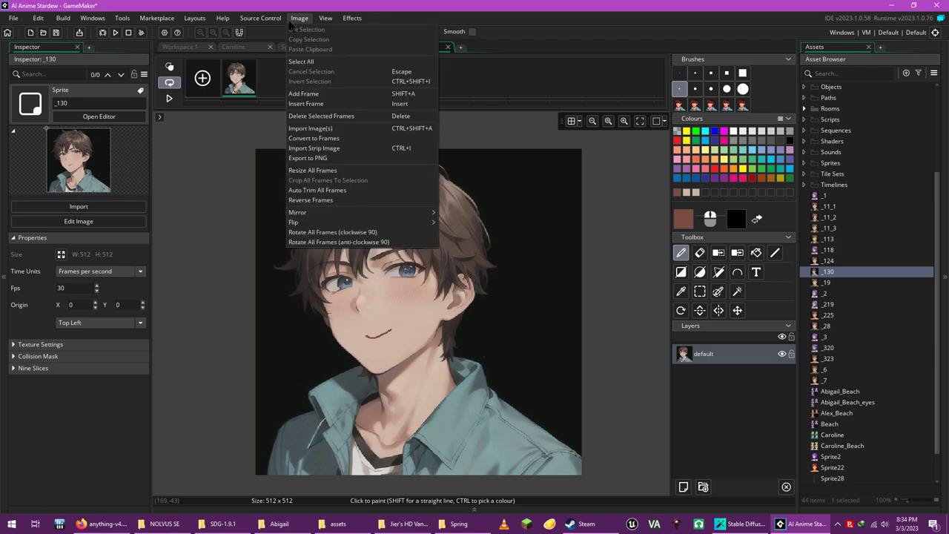
left_click(335, 164)
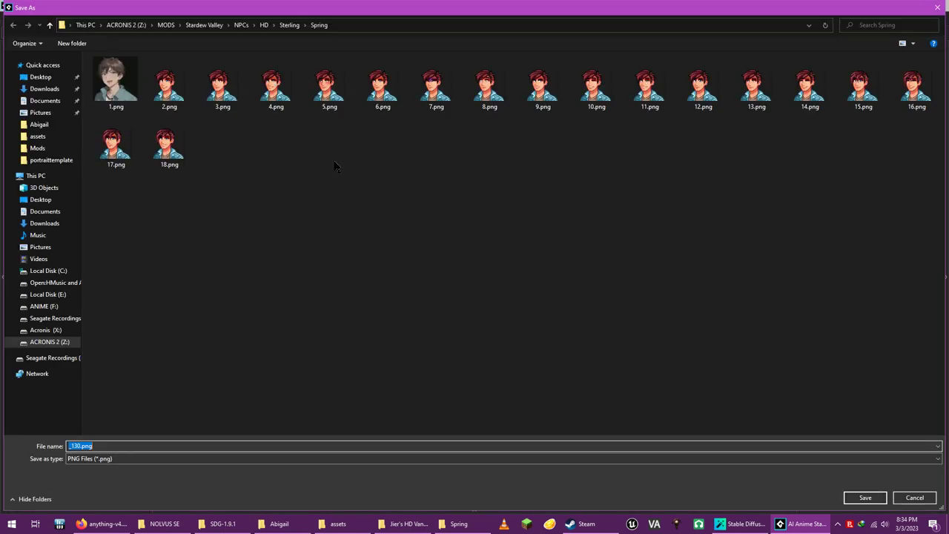
double_click(119, 83)
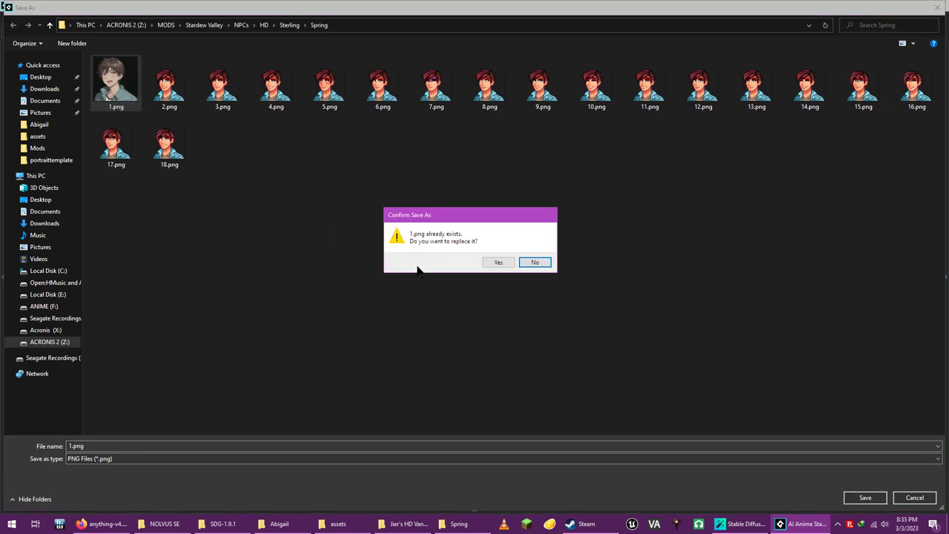
left_click(498, 263)
Switch to Stable Diffusion, replace the initialization image with the edited 1.png and start generating a batch of 10 images.
left_click(746, 525)
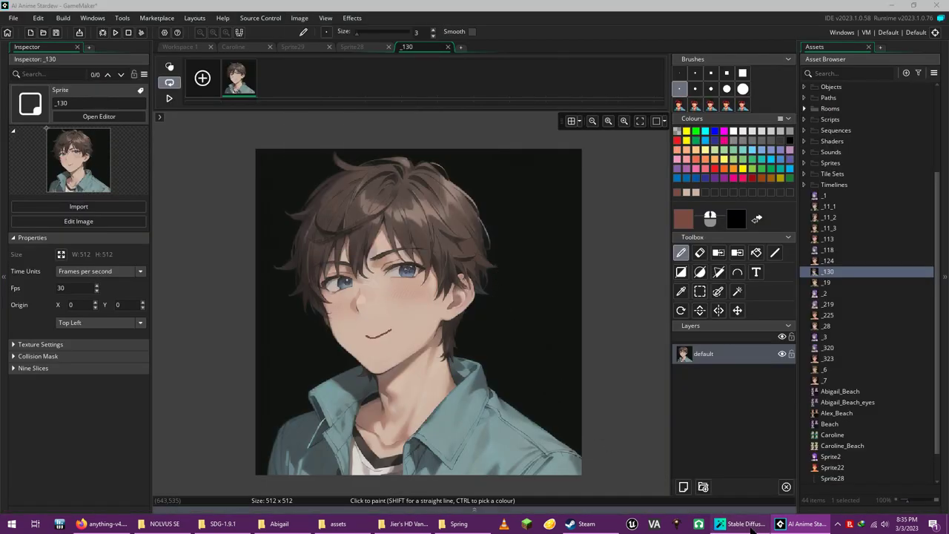
left_click(196, 181)
double_click(180, 84)
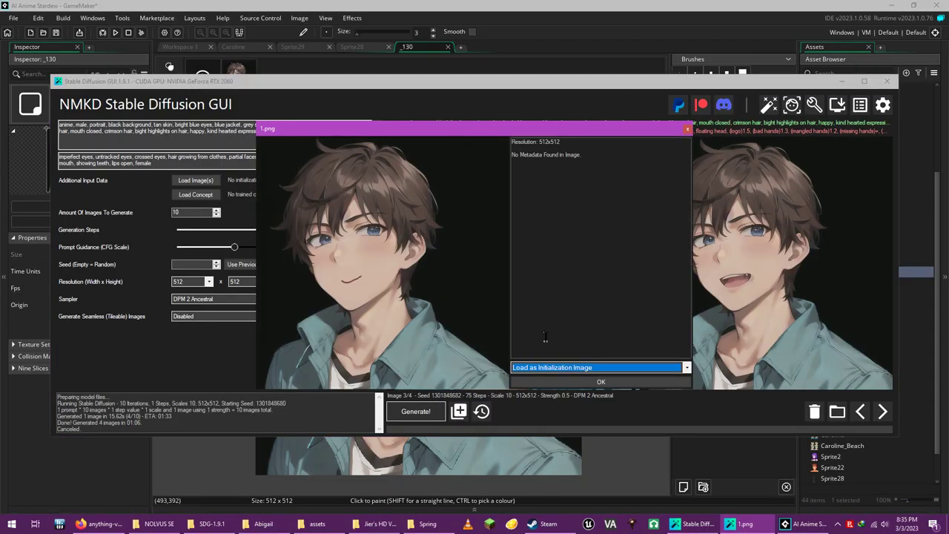
left_click(601, 383)
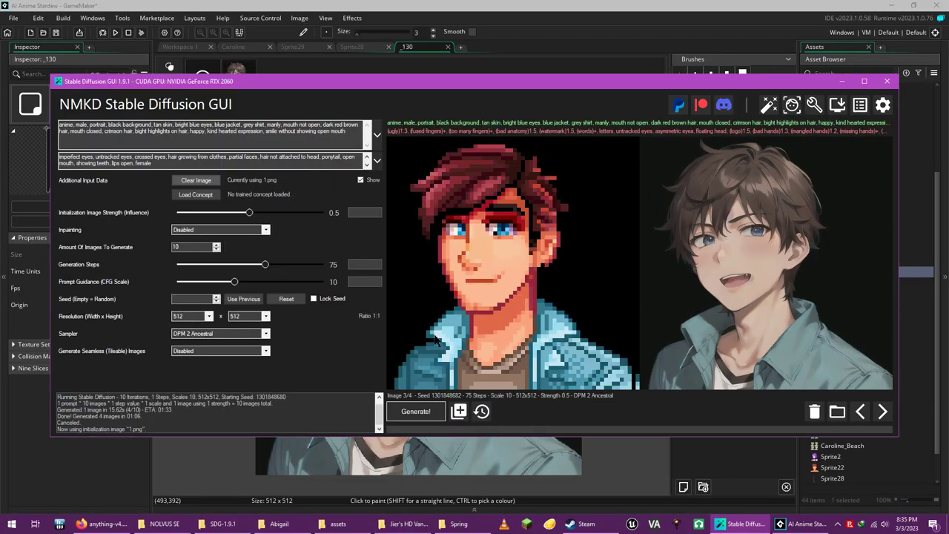
left_click(416, 413)
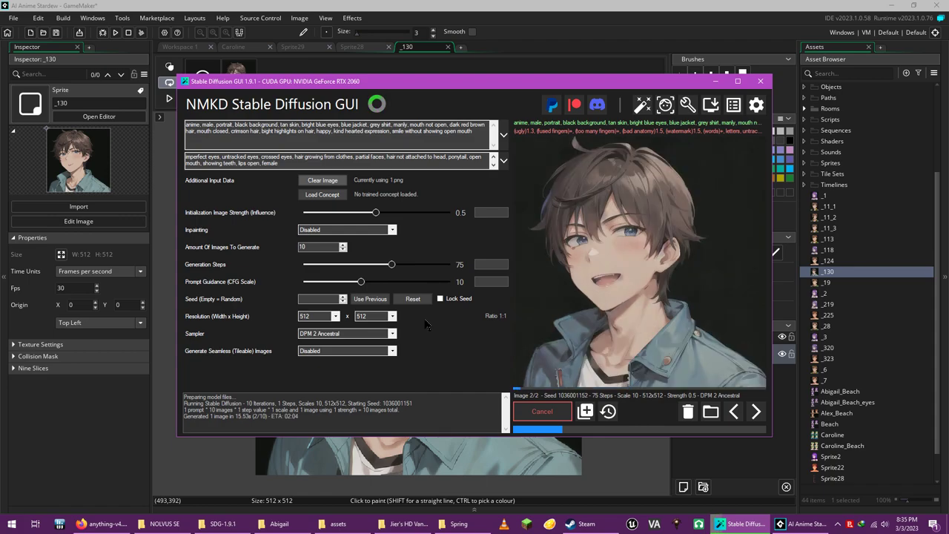
Stop the batch and remove "happy" and "smile without showing open mouth" from the prompt.
left_click(532, 420)
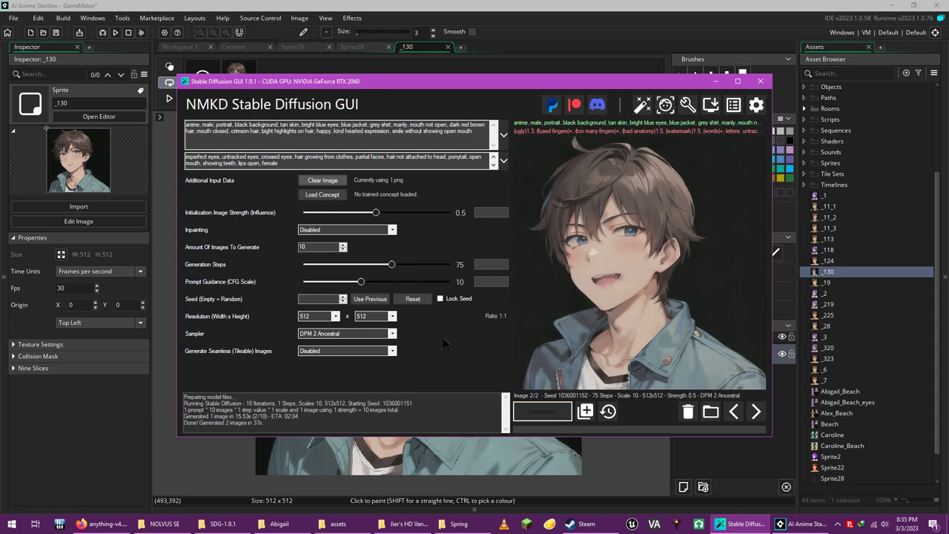
left_click_drag(475, 133, 393, 147)
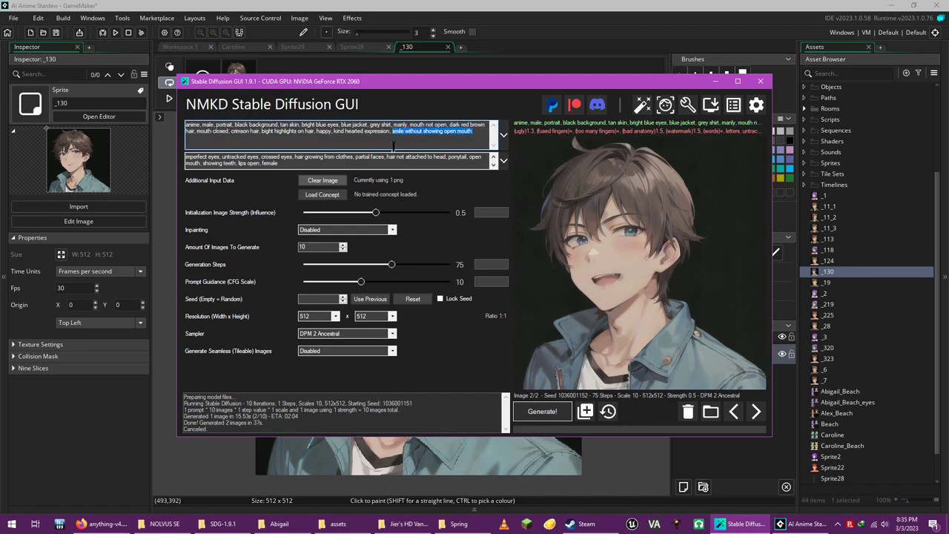
key("BackSpace")
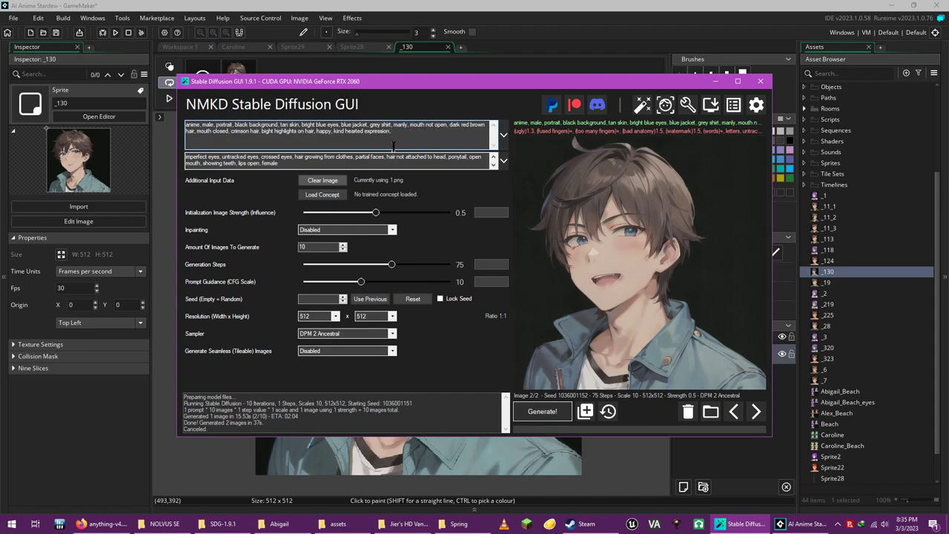
double_click(324, 132)
key("BackSpace")
key("BackSpace")
key("BackSpace")
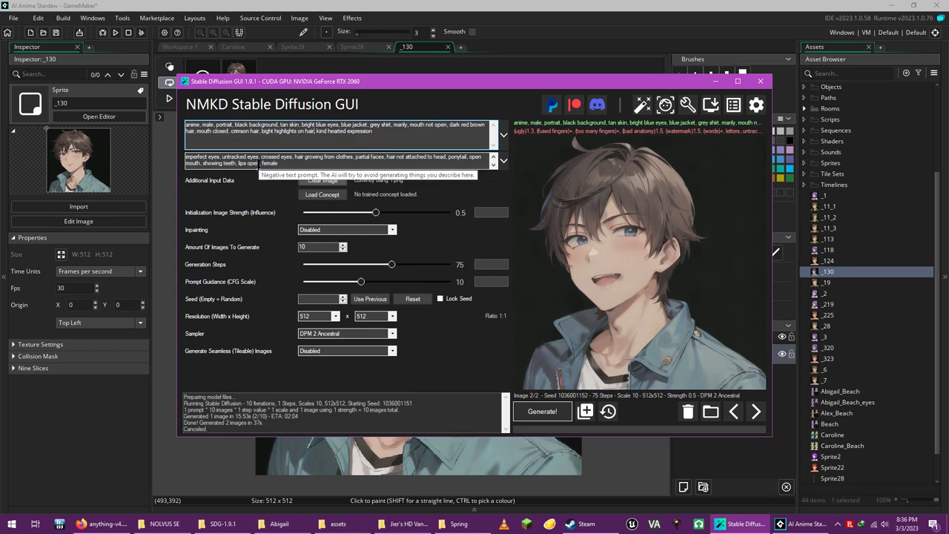
Remove "open mouth, showing teeth, lips open" from the negative prompt and generate a new batch.
left_click_drag(259, 164, 469, 155)
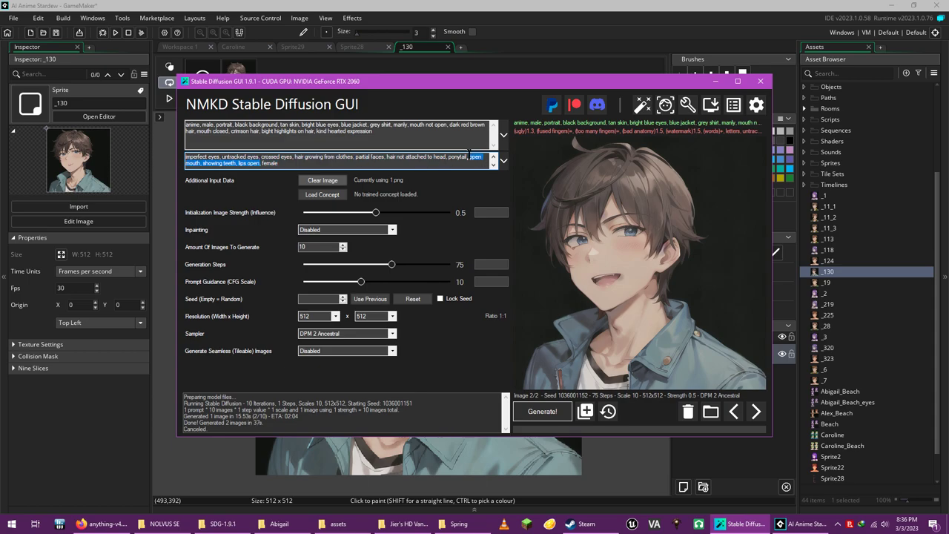
key("BackSpace")
key("BackSpace")
key("BackSpace")
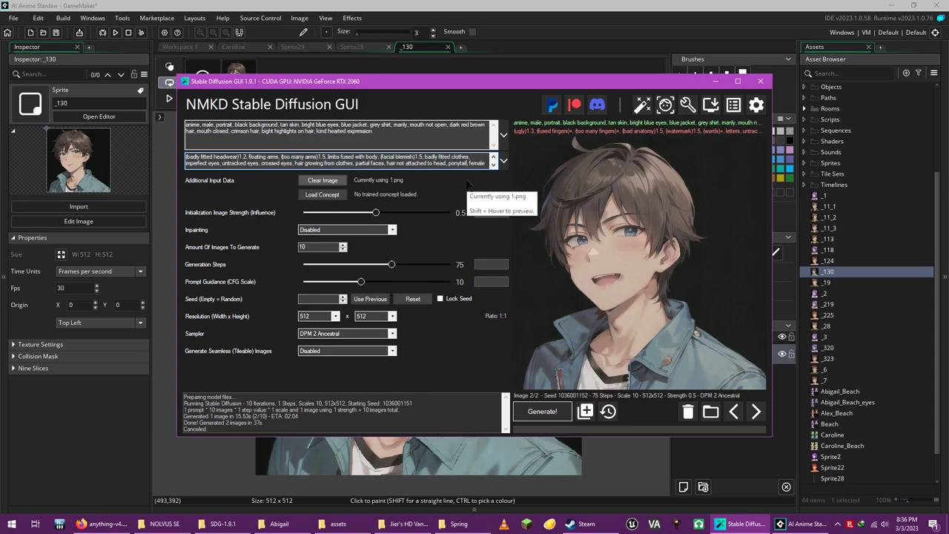
left_click(539, 412)
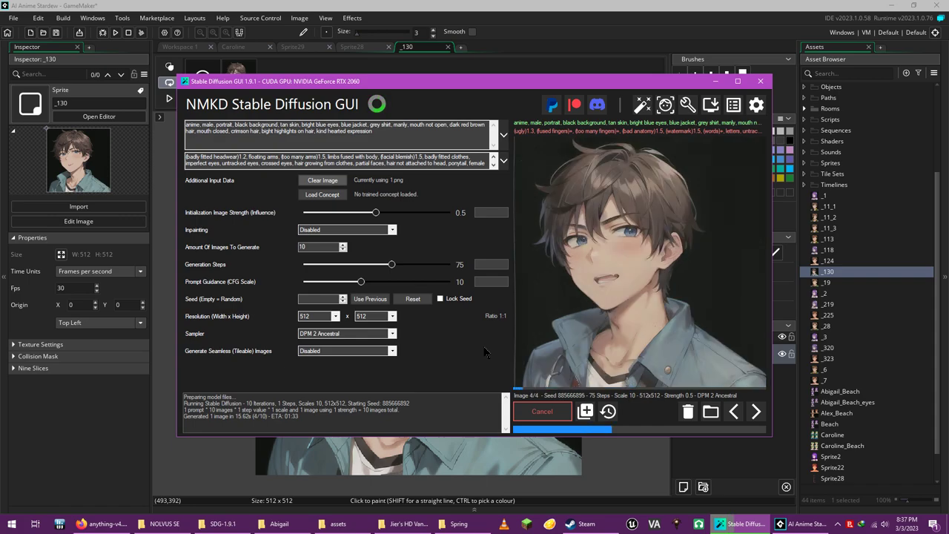
Stop the batch after four images and add "open mouth" to the end of the negative prompt.
left_click(534, 411)
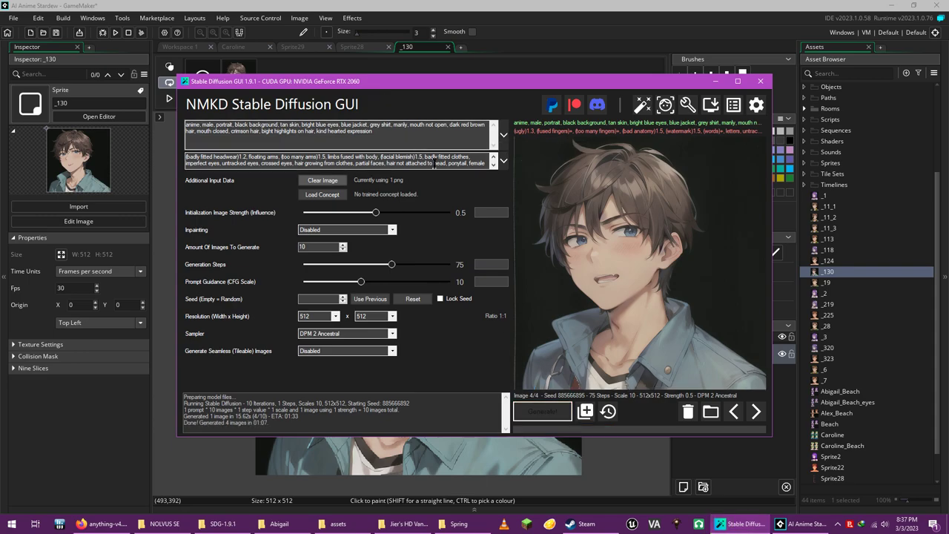
left_click(473, 162)
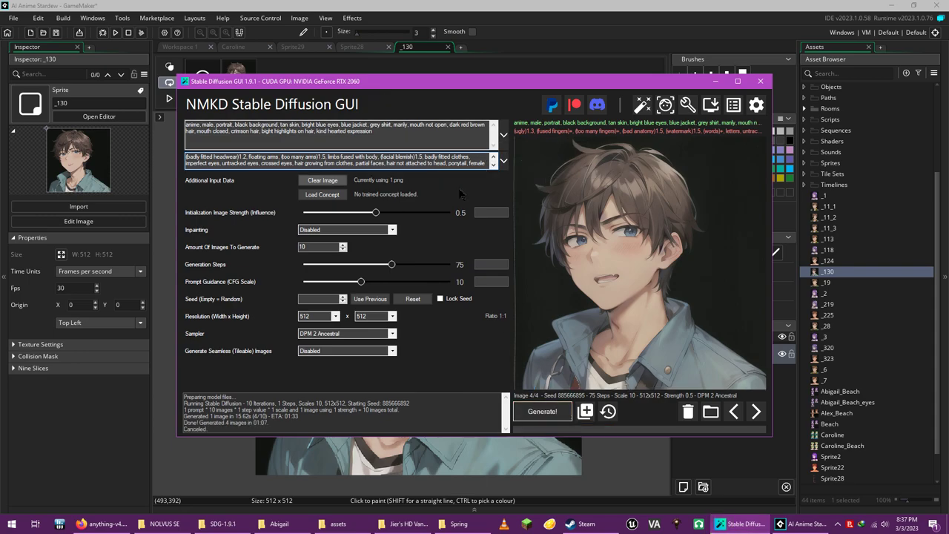
type(", open")
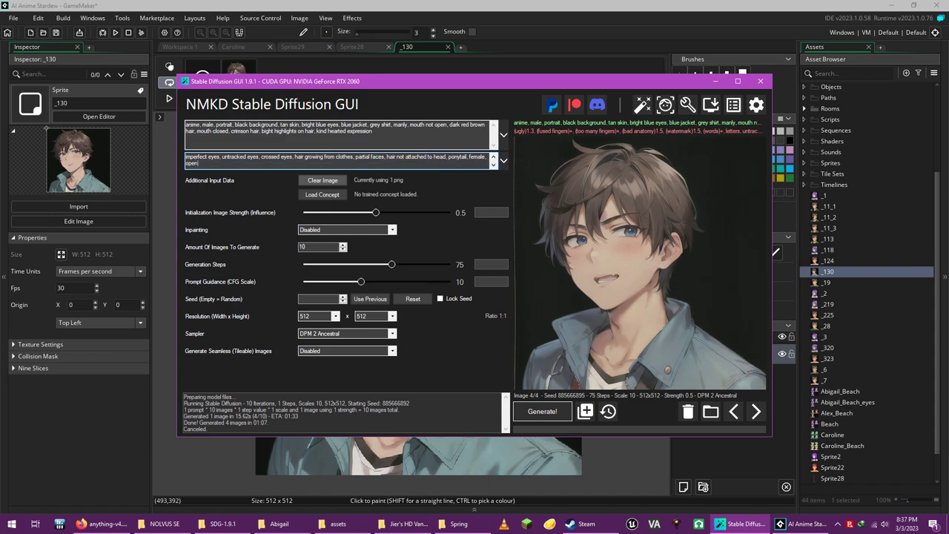
type(" mouth")
Add "happy eye brows" to the end of the prompt and generate a new batch.
left_click(430, 131)
type(", happy")
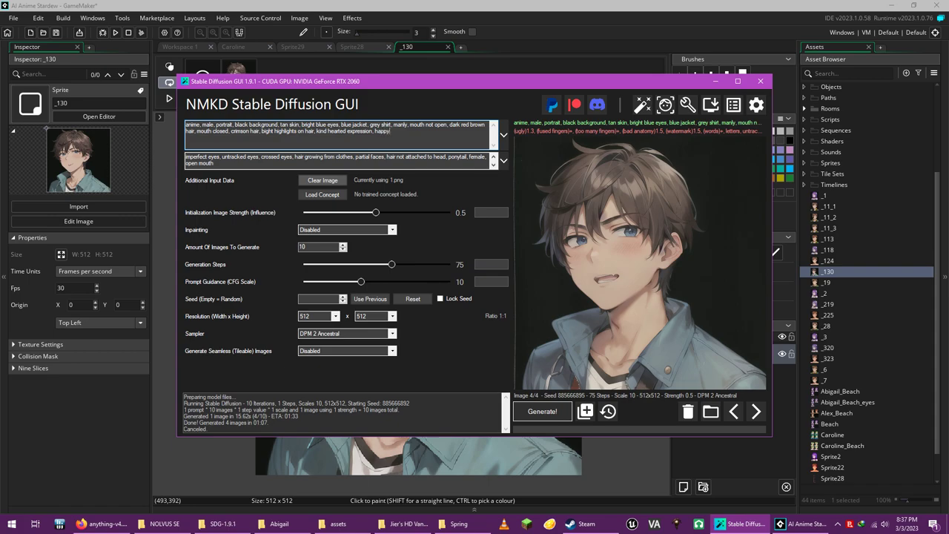
type(" closed")
key("BackSpace")
key("BackSpace")
key("BackSpace")
key("BackSpace")
key("BackSpace")
type("eye brows")
key("ctrl+Return")
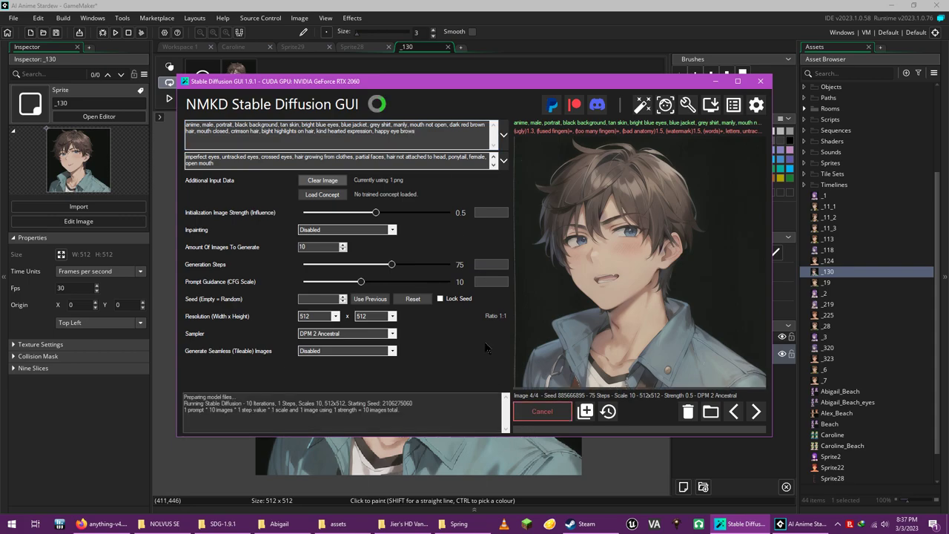
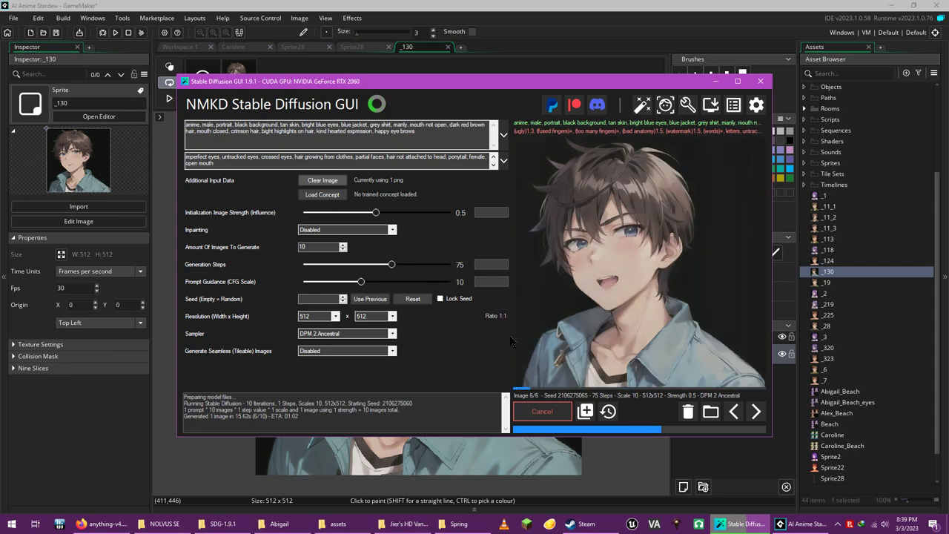
Stop the batch and save its fifth generated image over 1.png in the Sterling Spring folder.
left_click(731, 414)
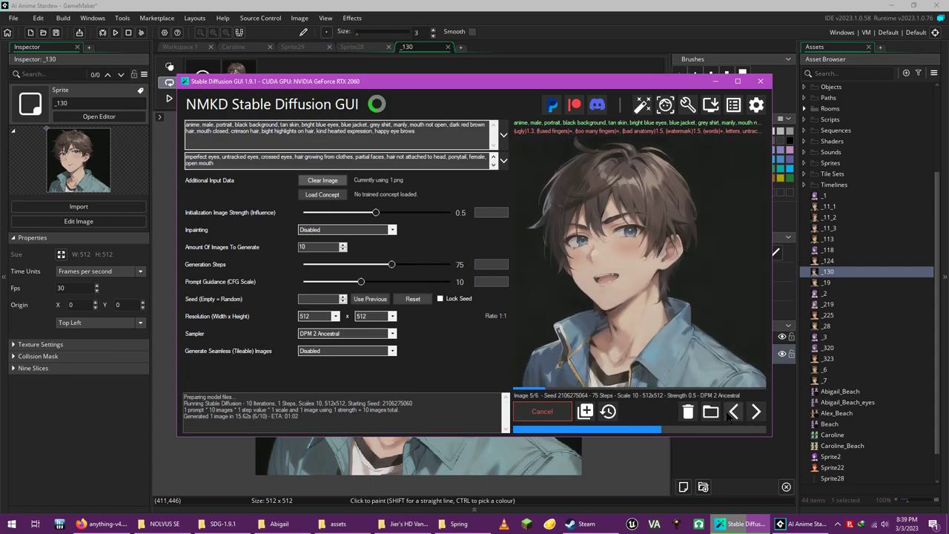
left_click(529, 413)
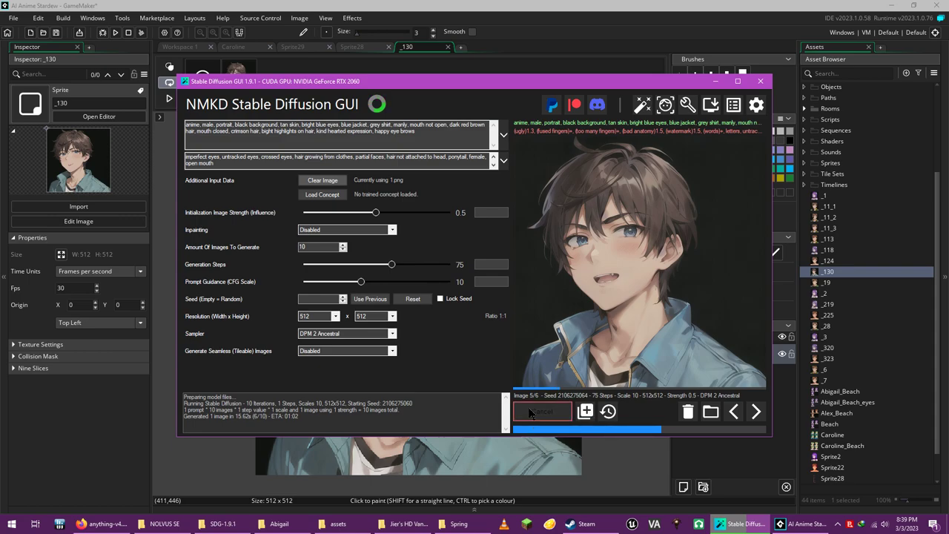
right_click(577, 252)
left_click(587, 259)
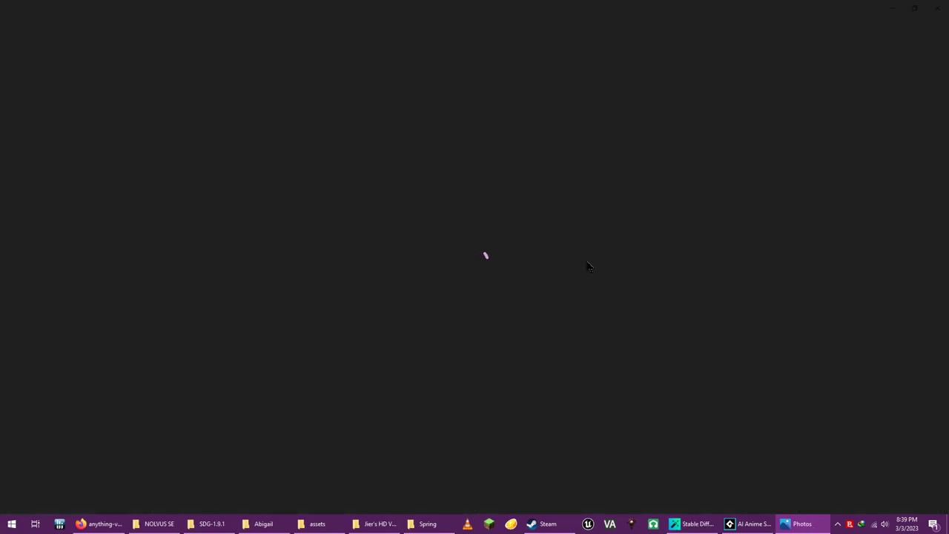
left_click(492, 12)
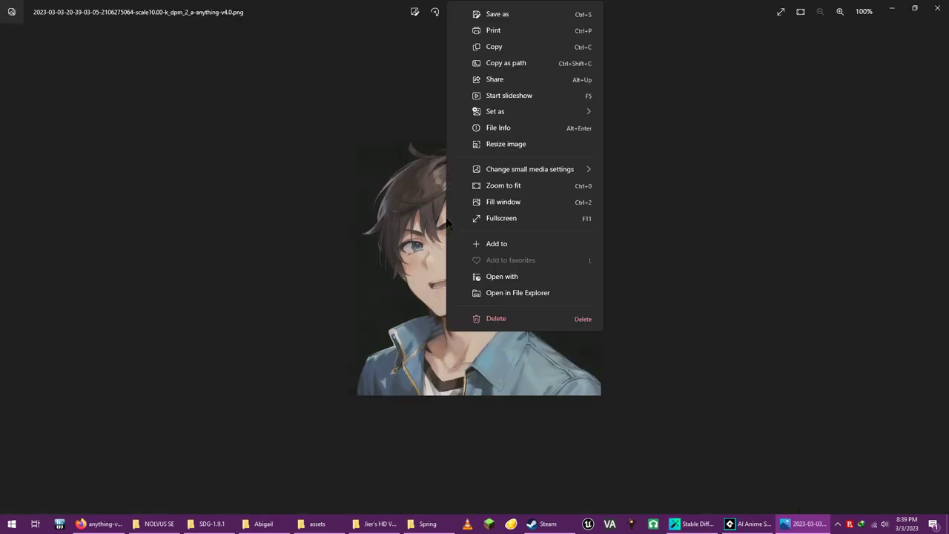
left_click(499, 16)
double_click(116, 80)
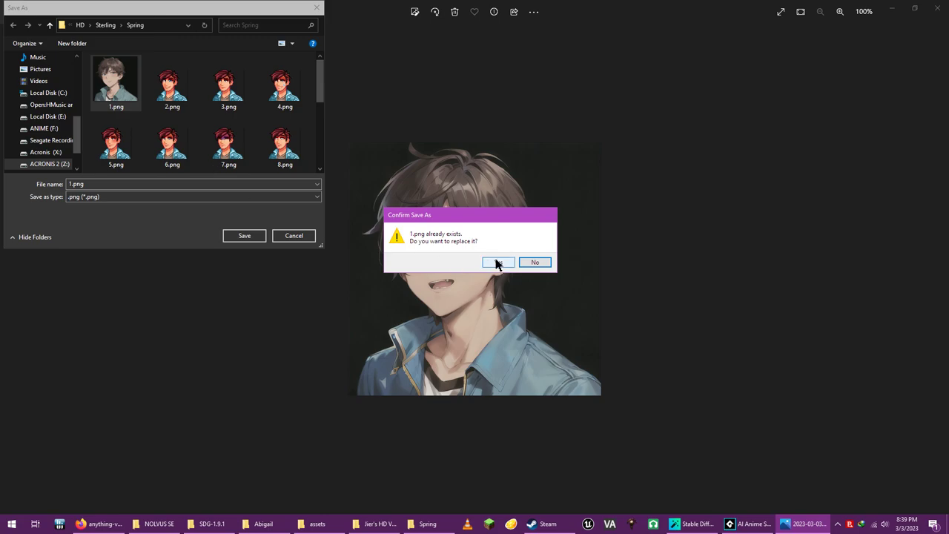
left_click(497, 263)
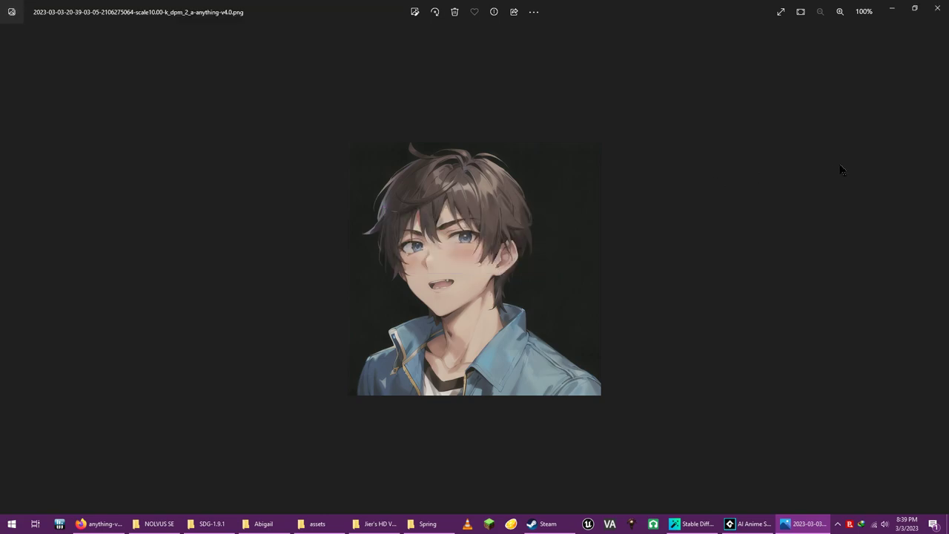
left_click(937, 8)
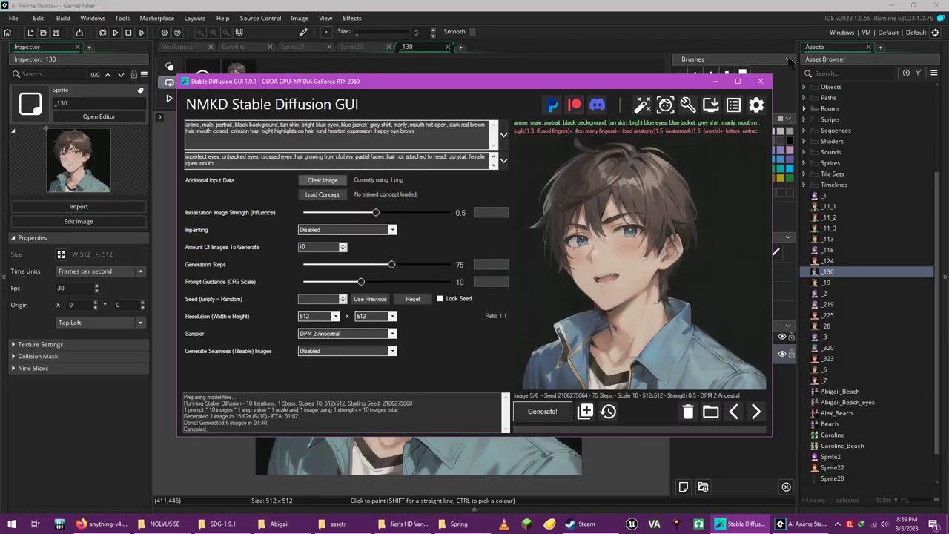
Switch to GameMaker and replace all frames of sprite _130 with 1.png from the Spring folder.
left_click(526, 6)
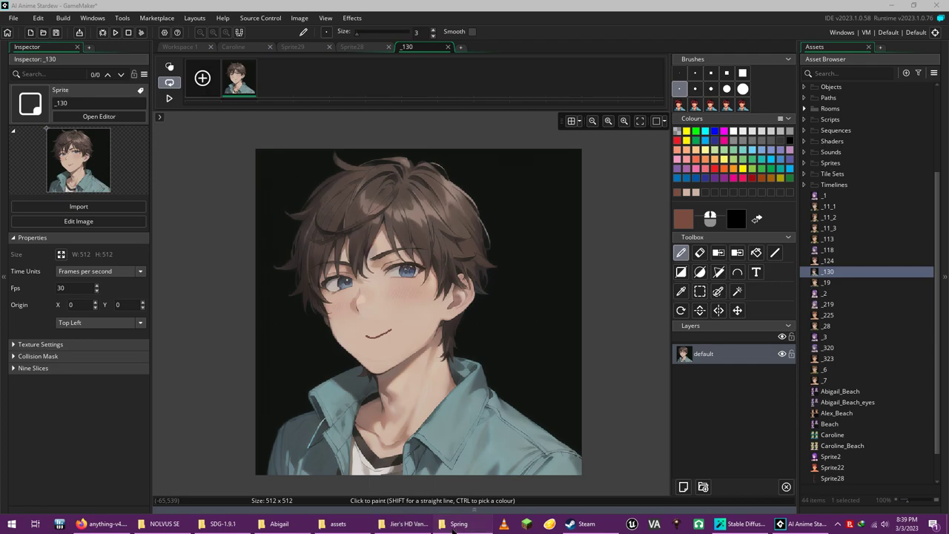
left_click(454, 526)
left_click(116, 118)
left_click_drag(115, 119, 506, 304)
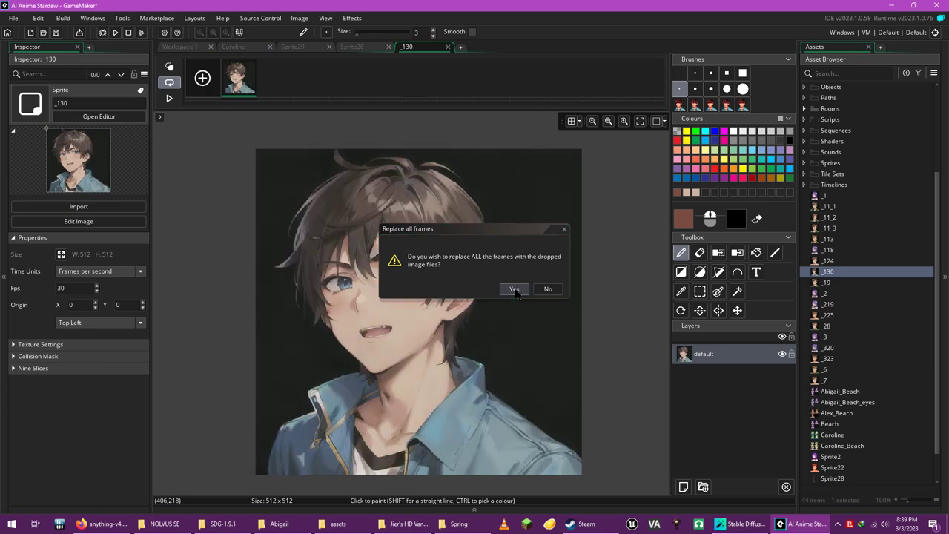
left_click(515, 289)
Sample the skin colour beside the mouth and paint over the open mouth with the size 7 brush, keeping the dark right corner.
scroll(350, 354, "up", 3)
scroll(350, 354, "up", 2)
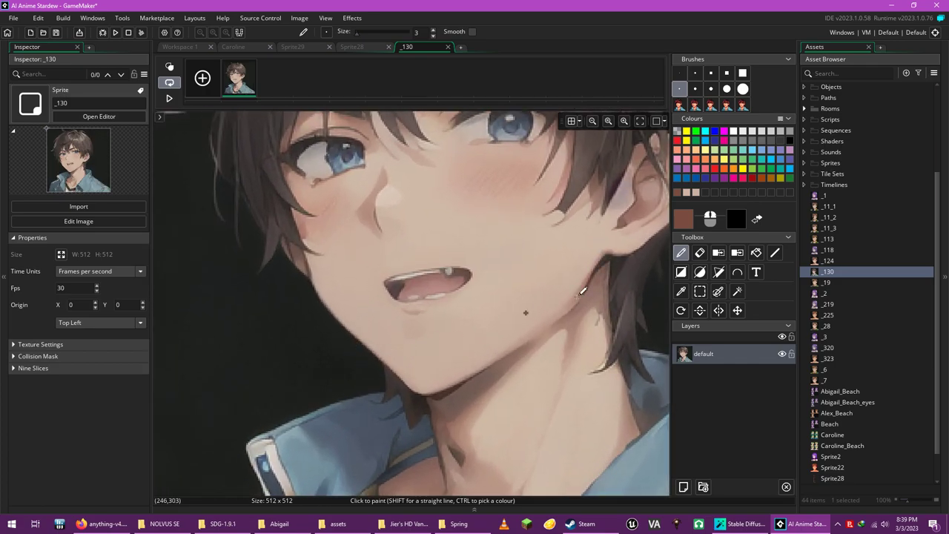
key("ctrl")
left_click(401, 257, "ctrl")
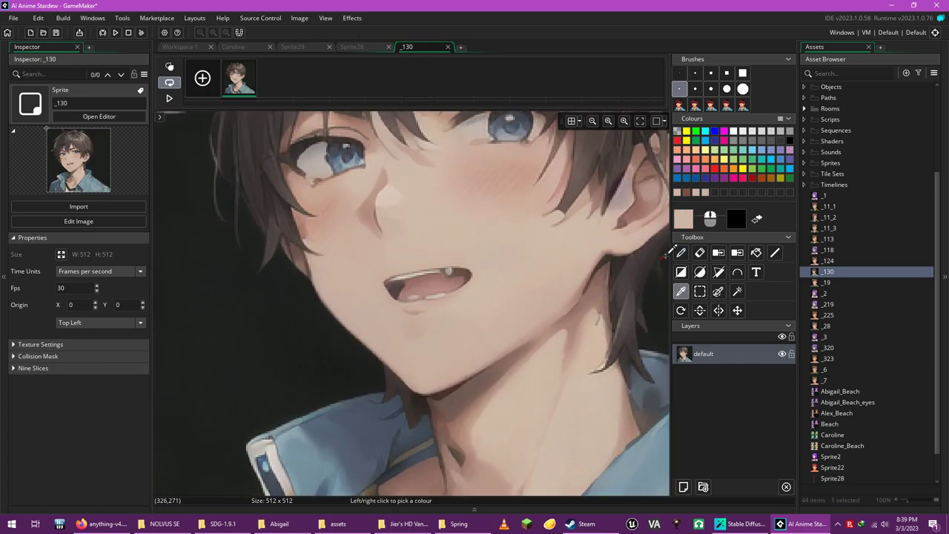
scroll(356, 267, "up", 2)
scroll(510, 292, "up", 1)
scroll(511, 291, "right", 3)
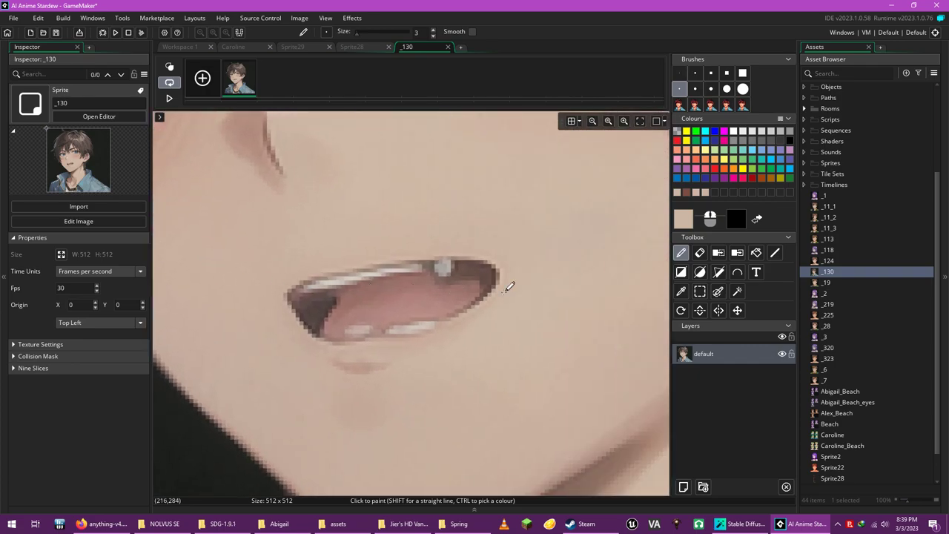
left_click(711, 89)
mouse_move(309, 276)
left_mouse_down()
mouse_move(292, 293)
mouse_move(296, 302)
mouse_move(338, 323)
mouse_move(418, 314)
mouse_move(484, 266)
mouse_move(438, 276)
mouse_move(449, 270)
mouse_move(326, 268)
mouse_move(297, 299)
mouse_move(401, 291)
left_mouse_up()
mouse_move(353, 317)
left_mouse_down()
mouse_move(418, 320)
mouse_move(313, 333)
mouse_move(290, 295)
mouse_move(346, 320)
left_mouse_up()
scroll(349, 318, "down", 5)
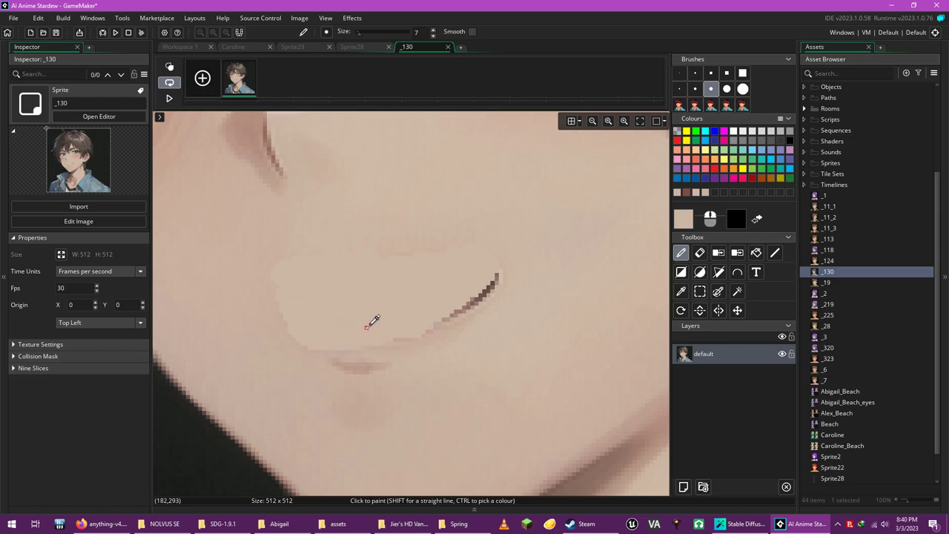
Paint over the lower-lip shadow beneath the covered mouth with the same skin colour.
scroll(307, 392, "up", 6)
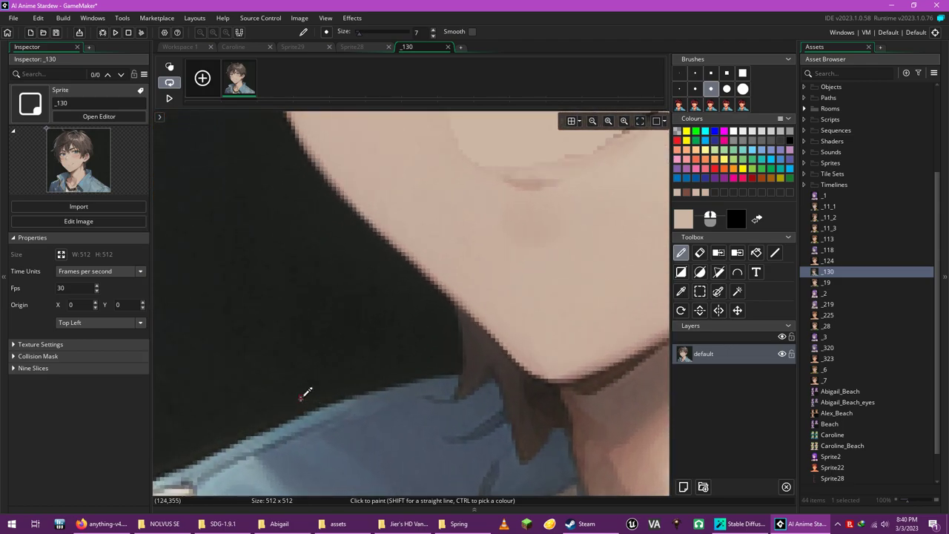
scroll(301, 387, "up", 3)
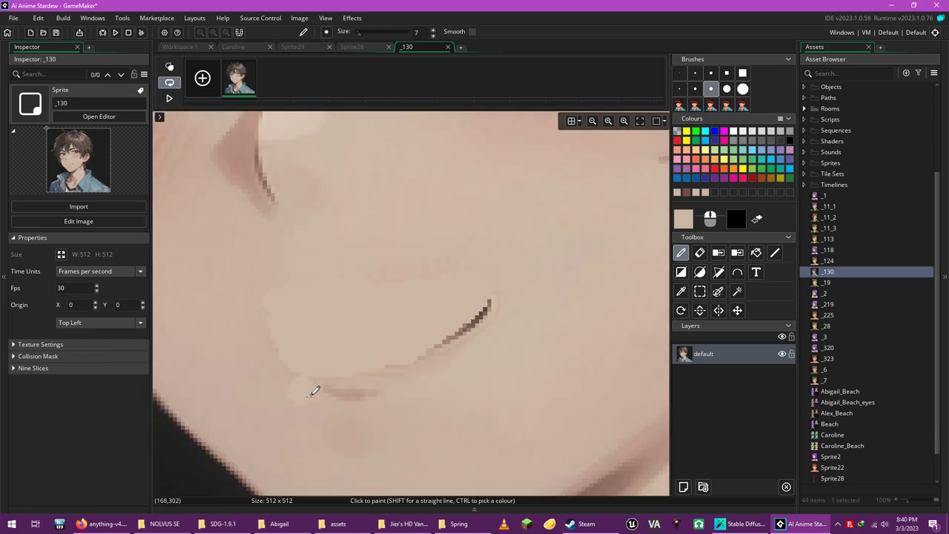
mouse_move(300, 377)
left_mouse_down()
mouse_move(375, 397)
mouse_move(355, 382)
left_mouse_up()
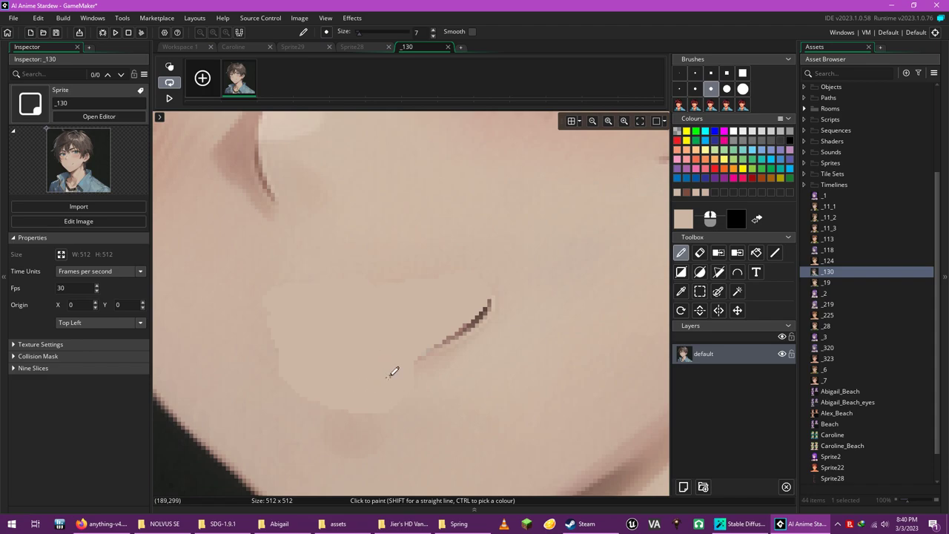
Sample the brown of the remaining mouth corner and extend it into a thin mouth line with the size 1 brush.
left_click(680, 291)
scroll(494, 333, "up", 2)
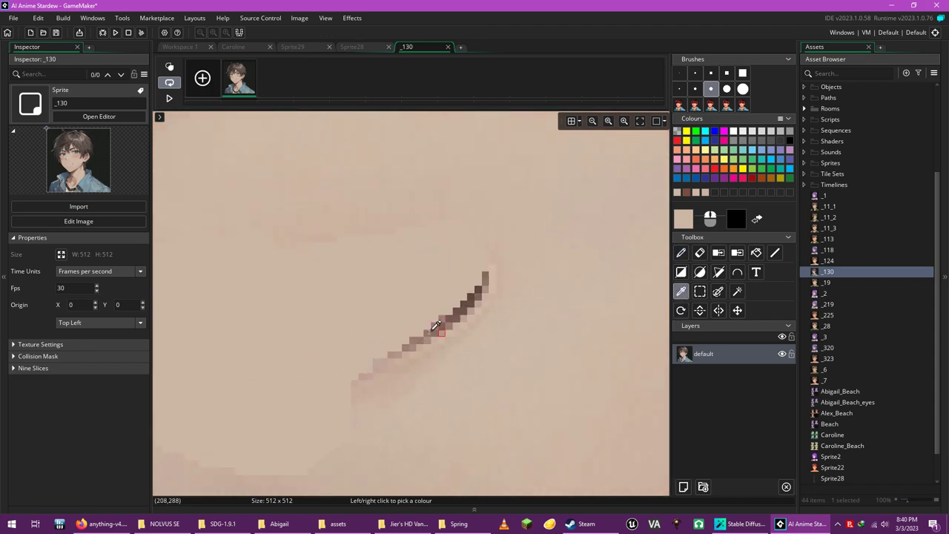
left_click(462, 313)
left_click(681, 253)
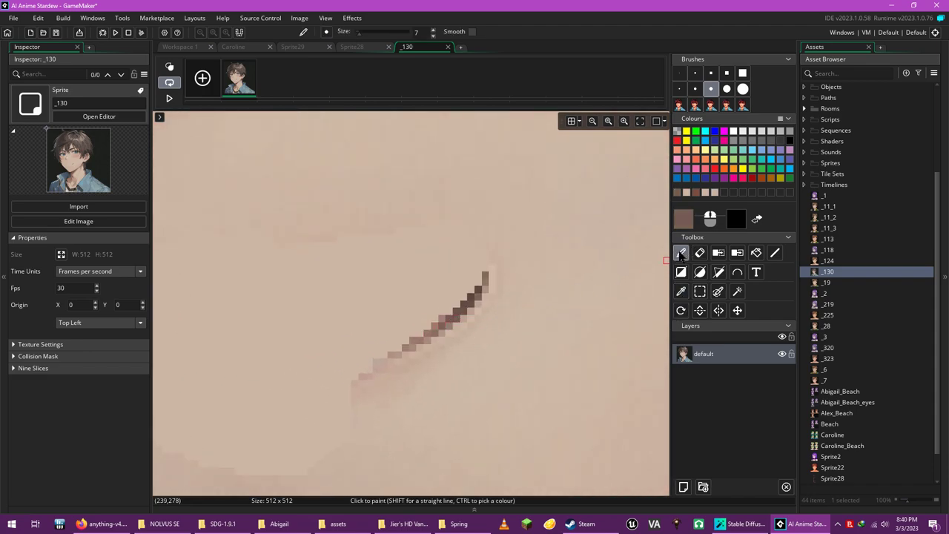
left_click(679, 73)
left_click_drag(383, 361, 259, 399)
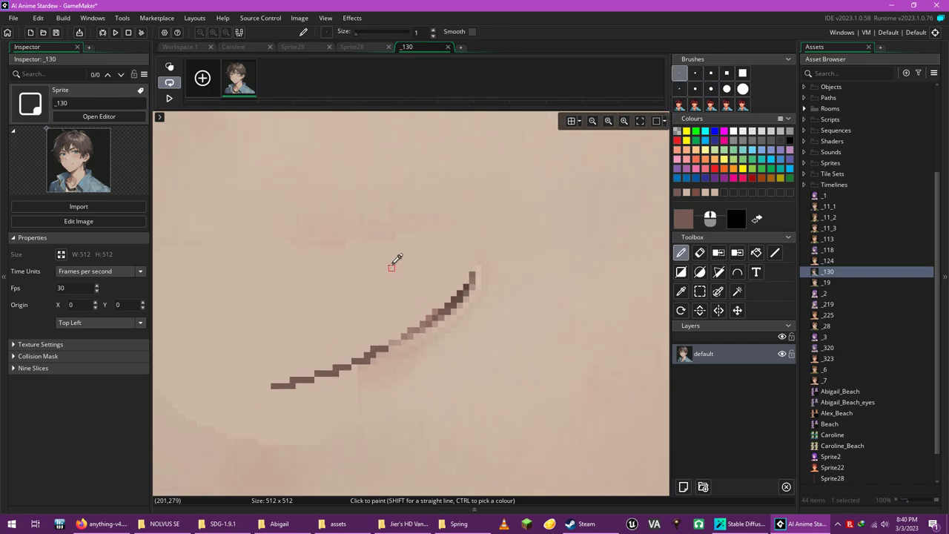
Curve the left part of the mouth line upward to form a closed-mouth smile.
scroll(396, 258, "down", 3)
scroll(390, 356, "up", 2)
scroll(397, 350, "down", 2)
scroll(371, 313, "up", 2)
mouse_move(302, 379)
left_mouse_down()
mouse_move(336, 390)
mouse_move(366, 382)
left_mouse_up()
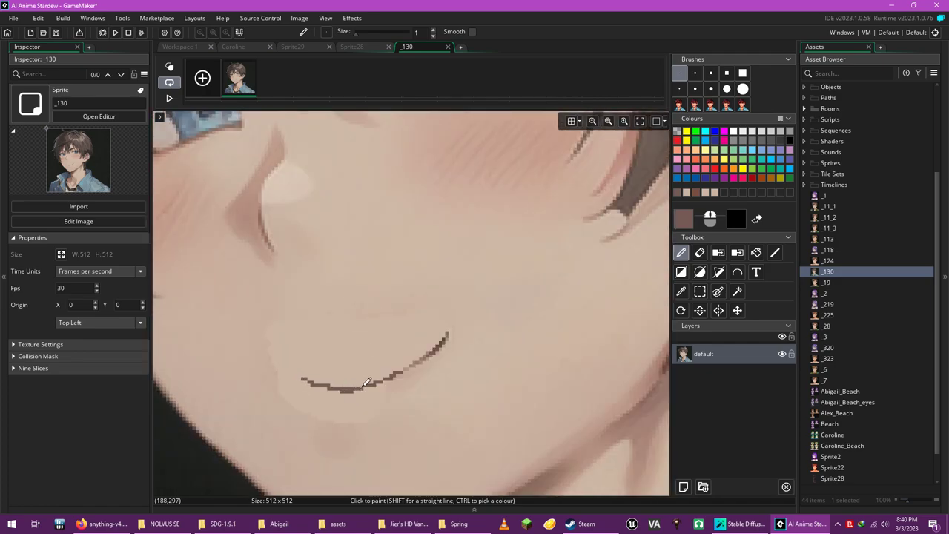
Sample the skin tone just below the smile and thin the left end of the smile line with it.
left_click(687, 295)
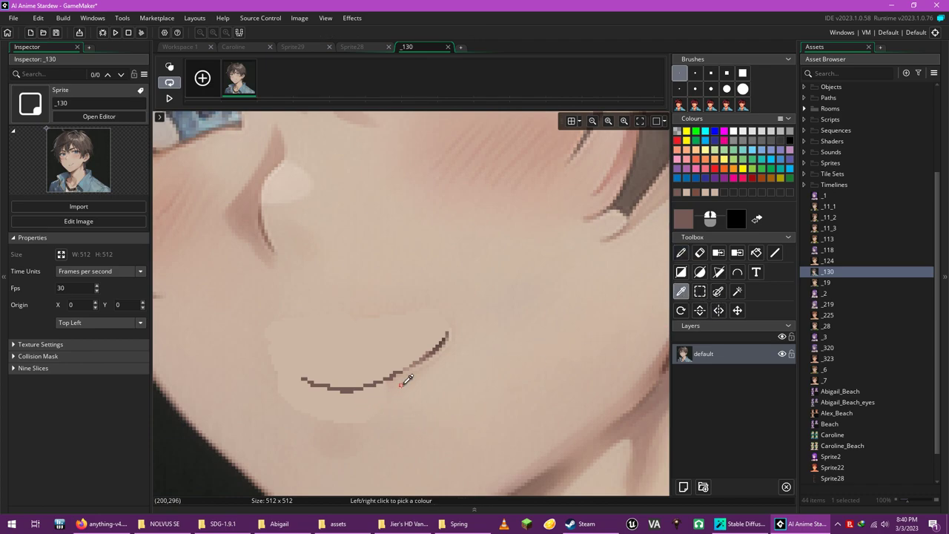
left_click(401, 384)
key("d")
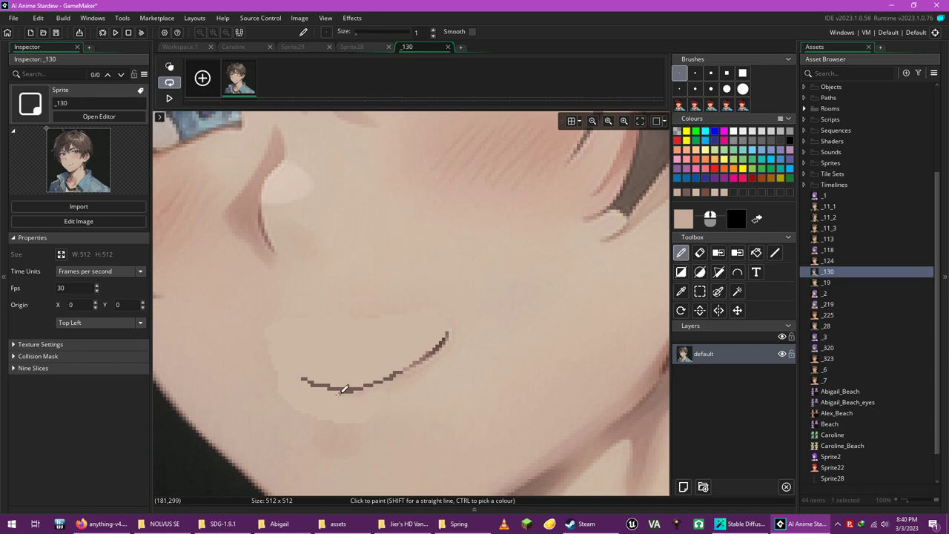
left_click_drag(334, 386, 308, 375)
Sample a cheek skin tone and blend the patch edges left of and below the smile with the size 5 brush.
left_click(681, 291)
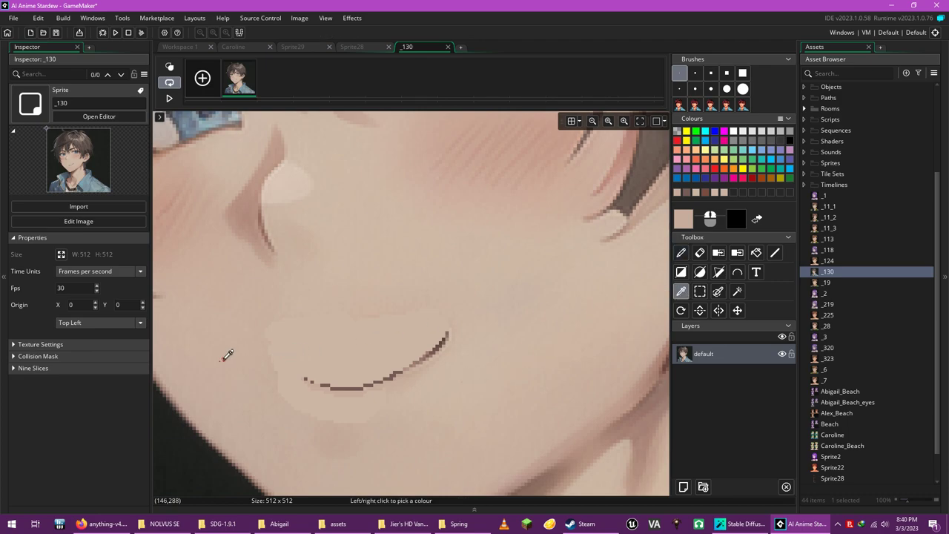
left_click(681, 253)
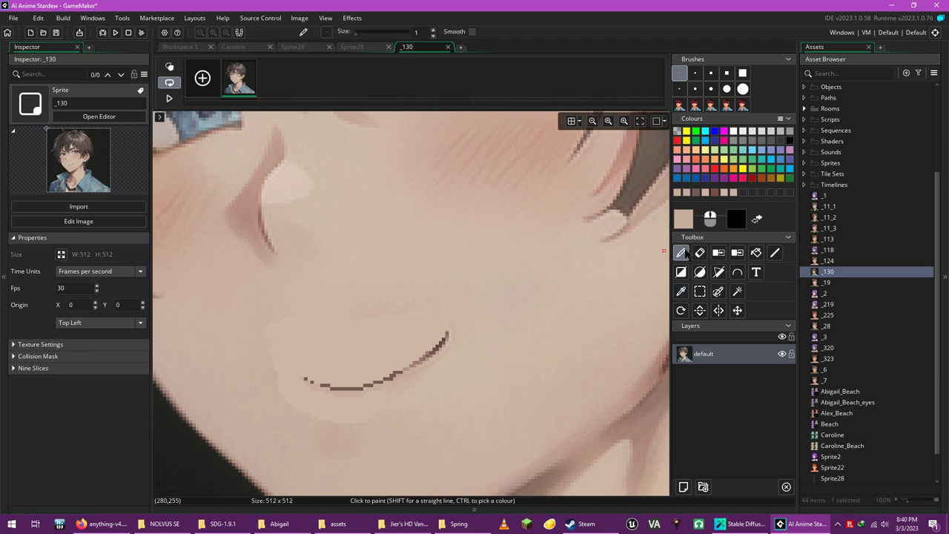
left_click(697, 88)
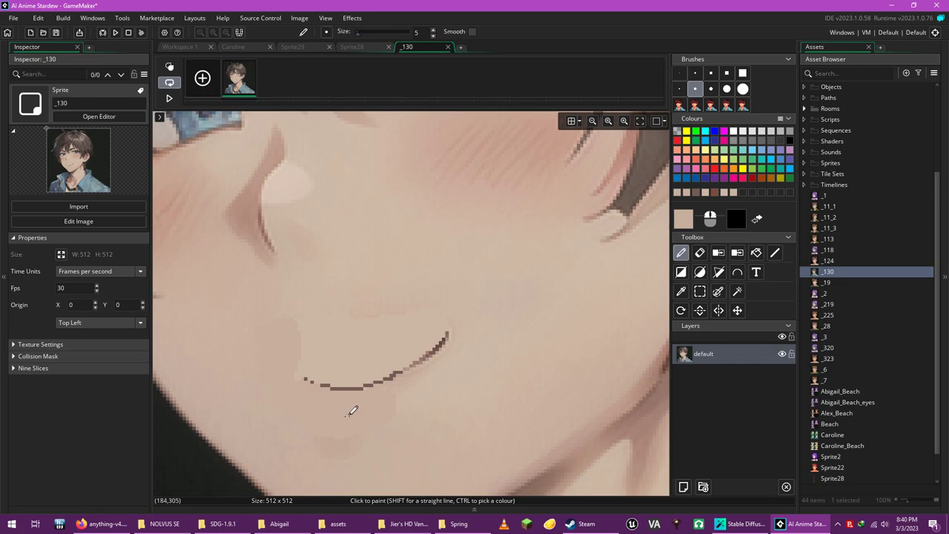
scroll(354, 404, "down", 3)
scroll(457, 425, "up", 5)
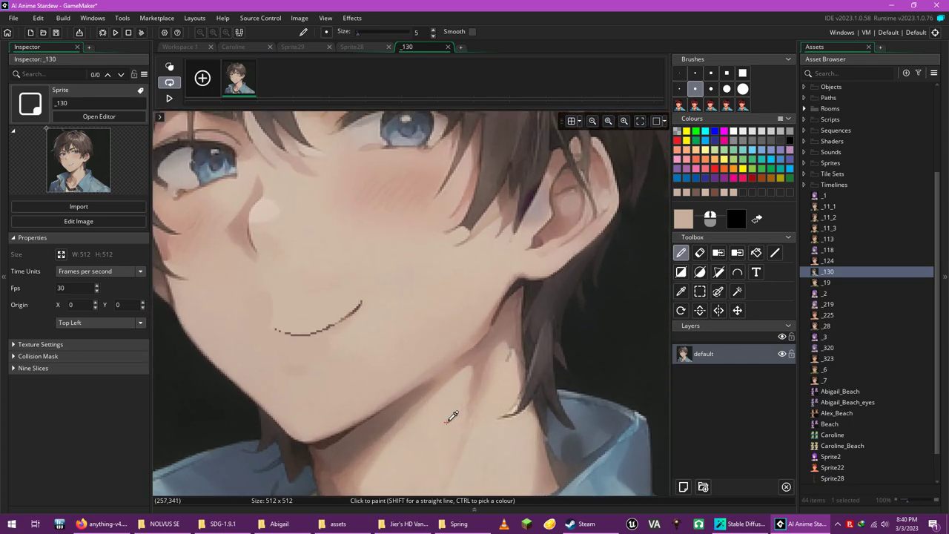
Blend the flat skin patch above the smile line using newly sampled skin tones, including one from beside the right mouth corner.
scroll(414, 380, "up", 3)
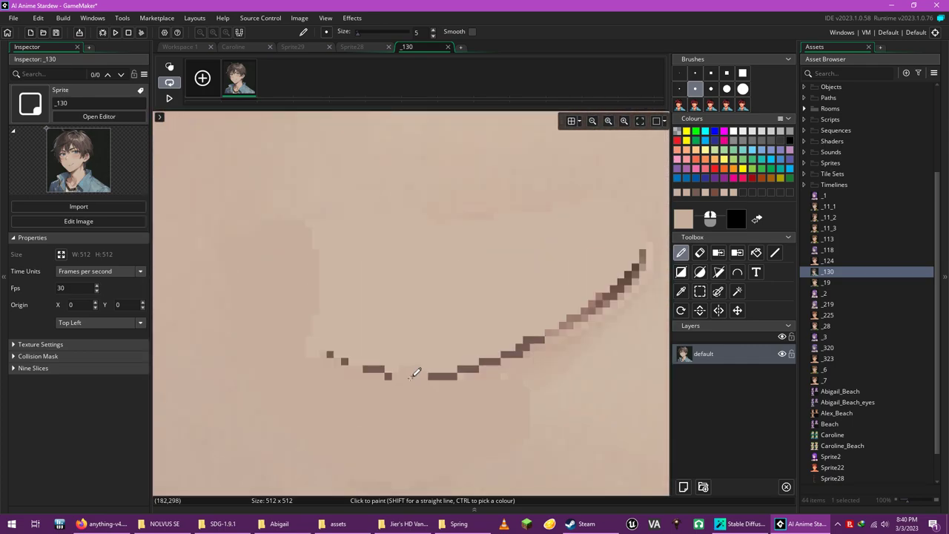
left_click(682, 291)
key("d")
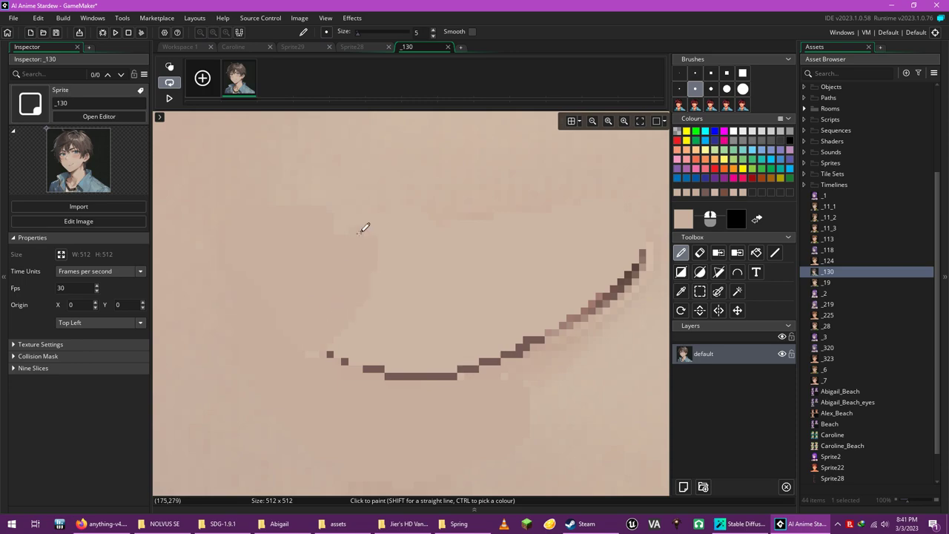
left_click(680, 291)
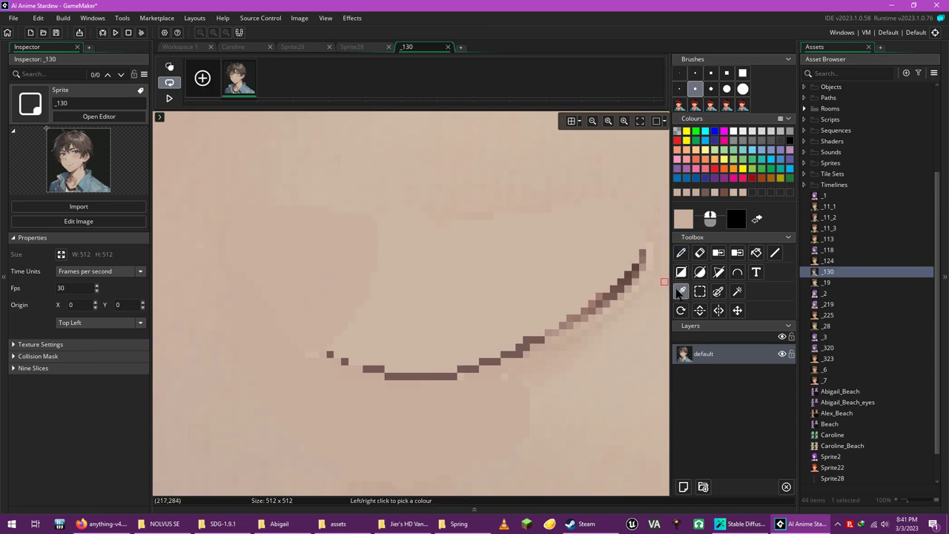
left_click(658, 236)
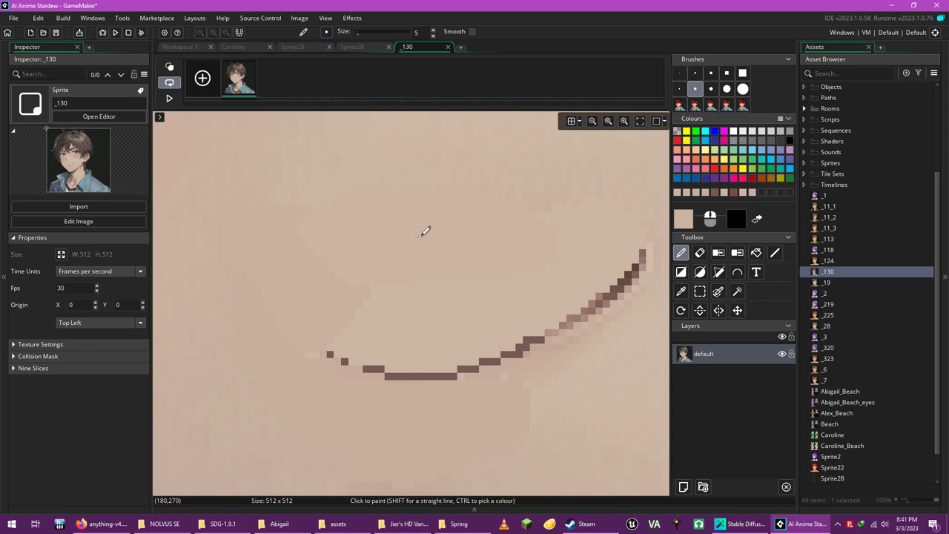
scroll(482, 261, "down", 5)
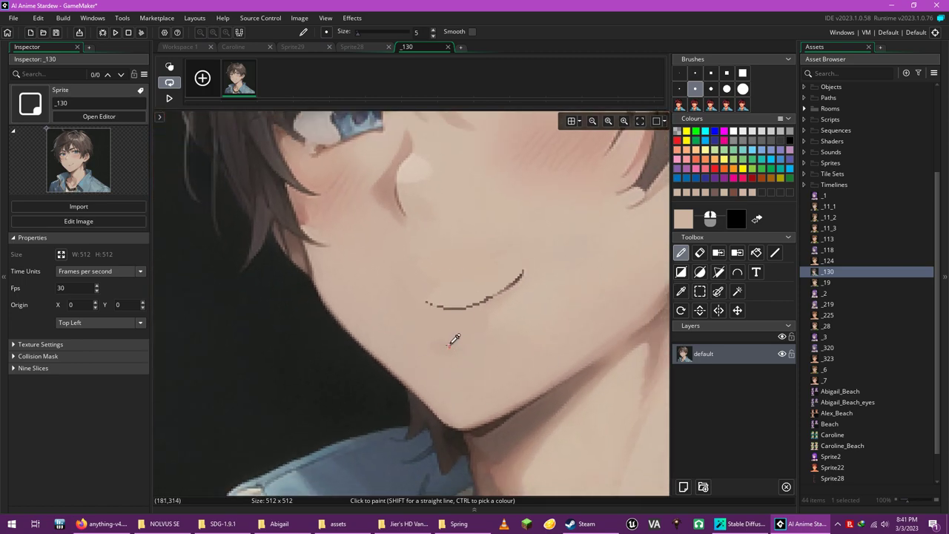
Sample a new skin tone and blend the skin patch below the right part of the smile line with the size 5 brush.
scroll(329, 409, "up", 5)
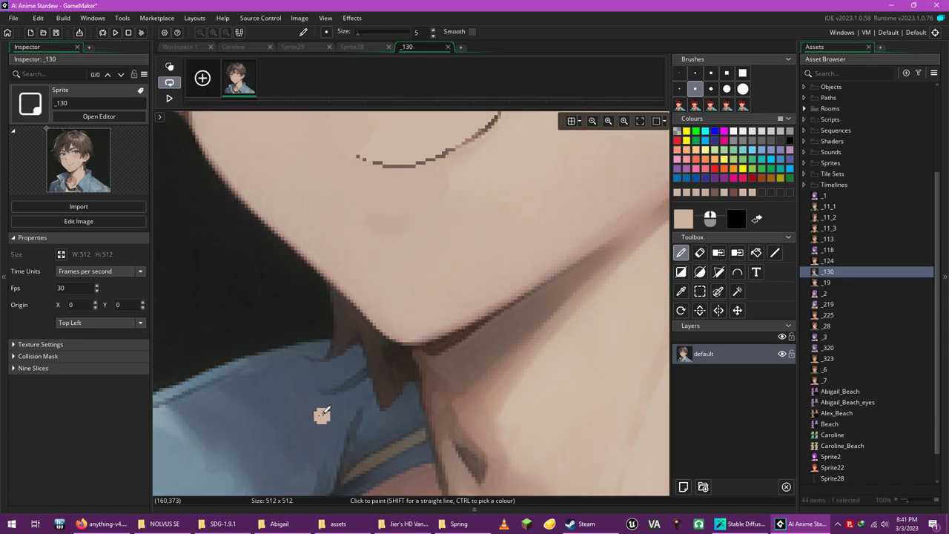
scroll(321, 414, "down", 2)
scroll(322, 414, "up", 2)
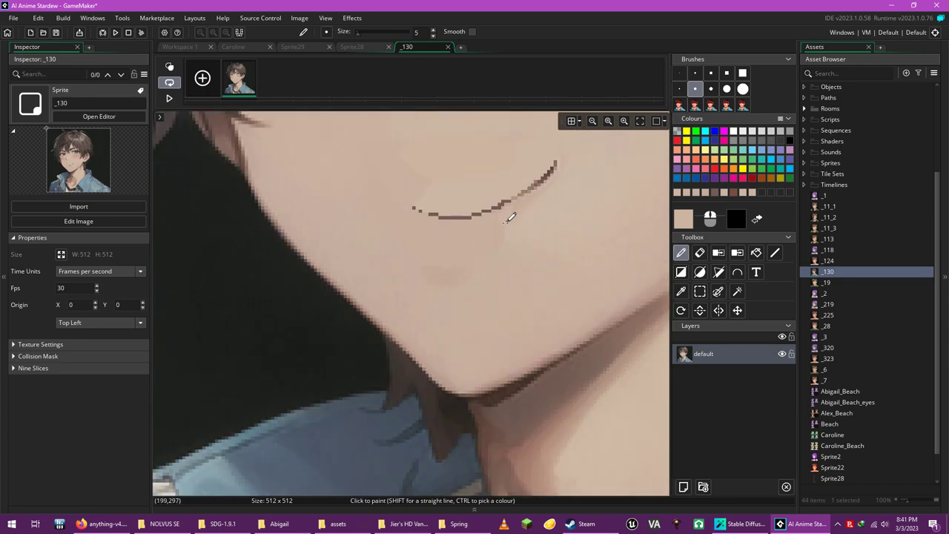
left_click(682, 292)
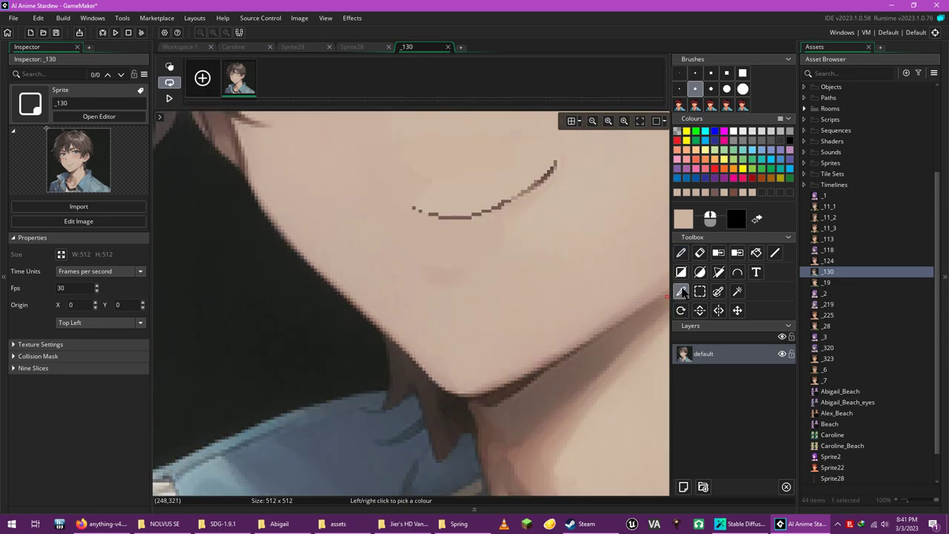
left_click(681, 253)
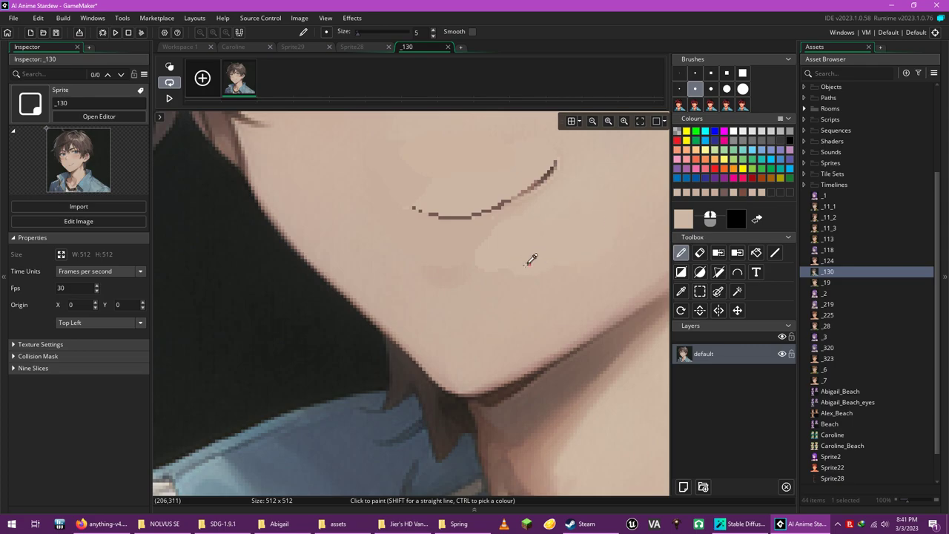
scroll(533, 259, "down", 2)
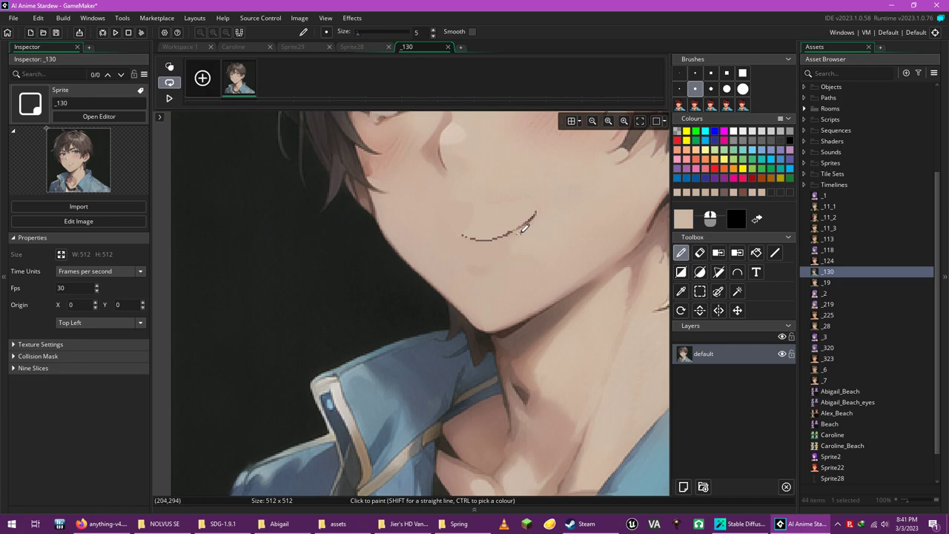
scroll(563, 294, "down", 4)
scroll(430, 394, "down", 1)
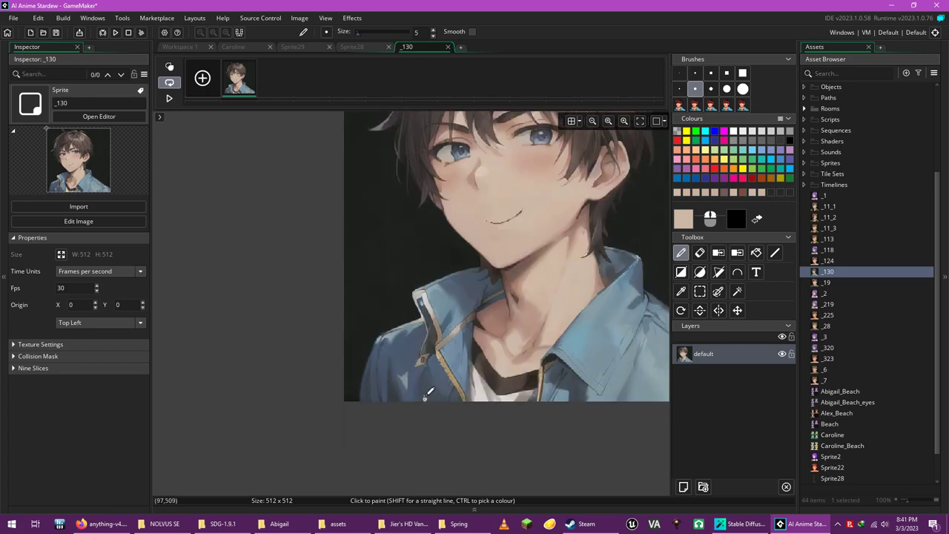
scroll(430, 393, "up", 3)
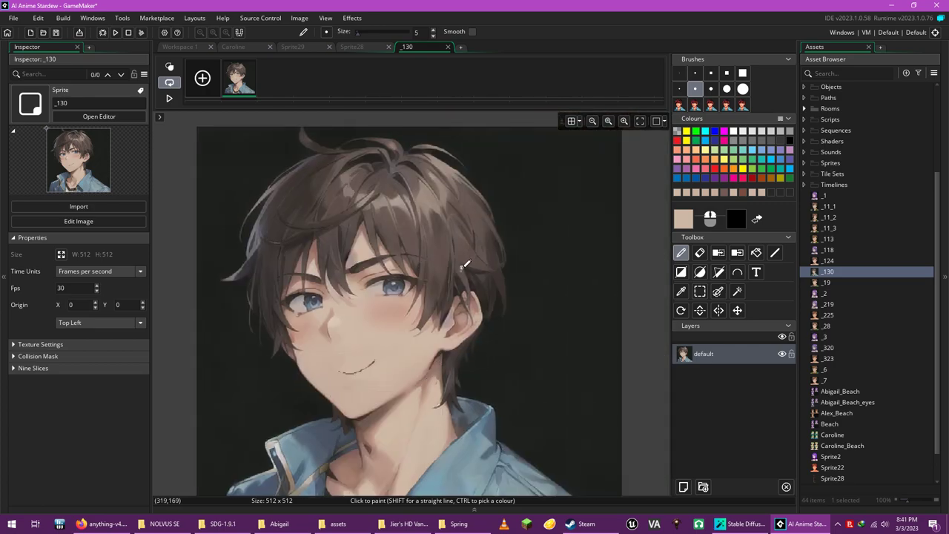
Export the retouched sprite as a PNG over 1.png in the Sterling Spring folder, replacing the existing file.
left_click(304, 19)
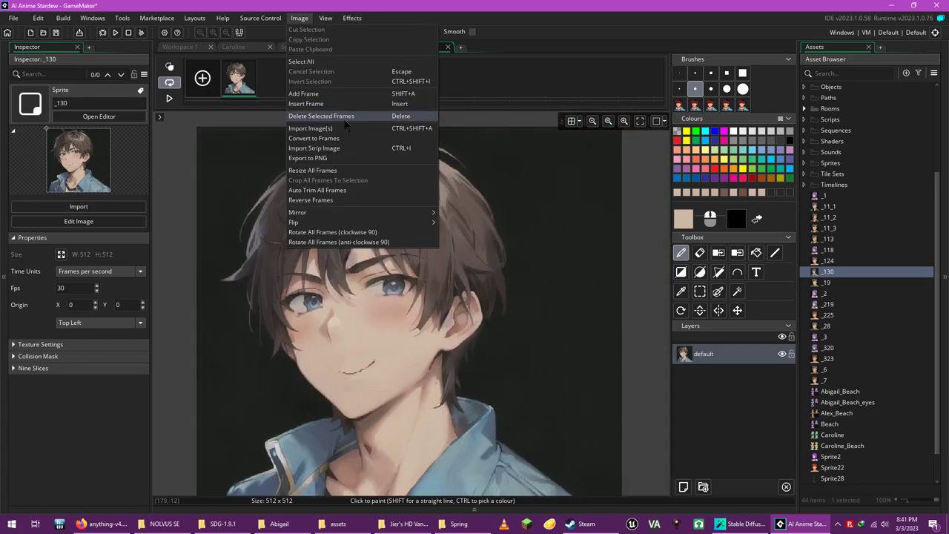
left_click(334, 158)
double_click(119, 83)
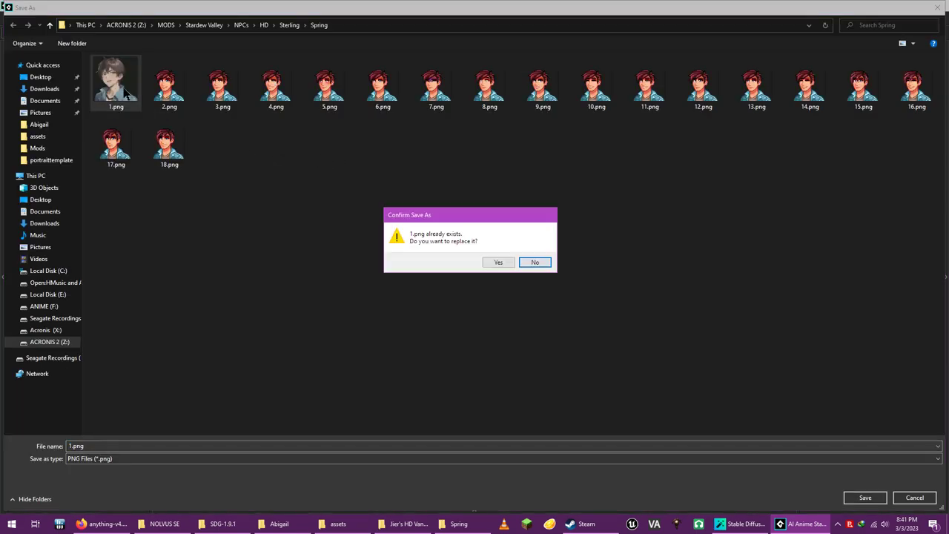
left_click(510, 263)
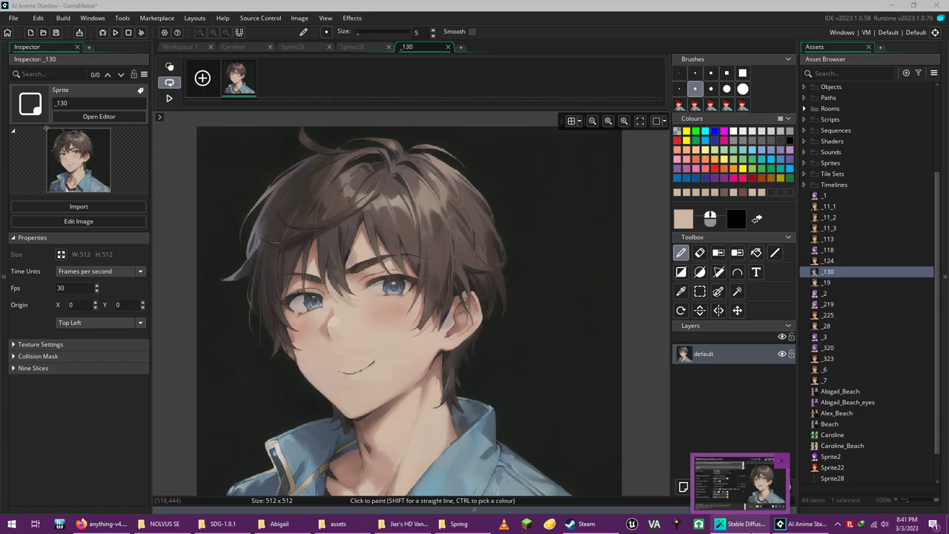
Switch to Stable Diffusion GUI and replace the initialization image with the re-exported 1.png.
mouse_move(744, 524)
left_click(734, 490)
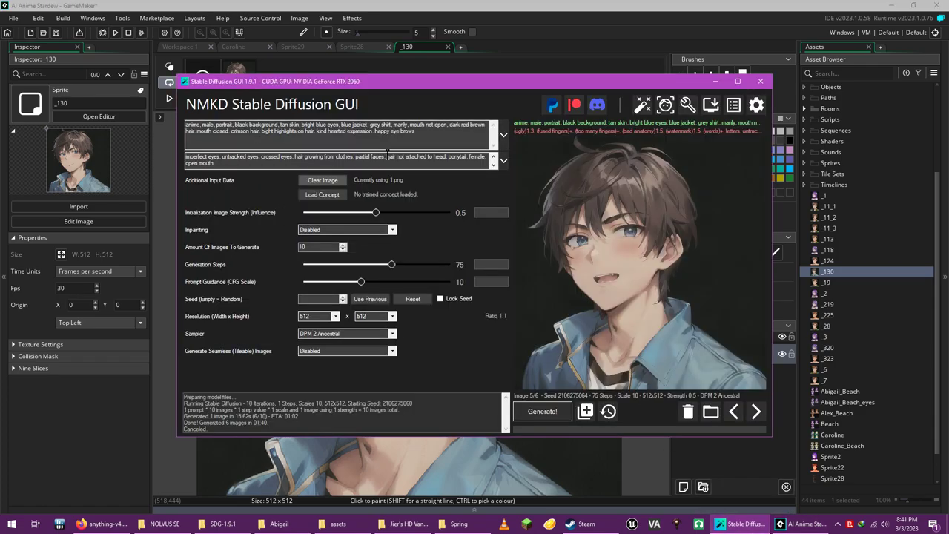
left_click(331, 180)
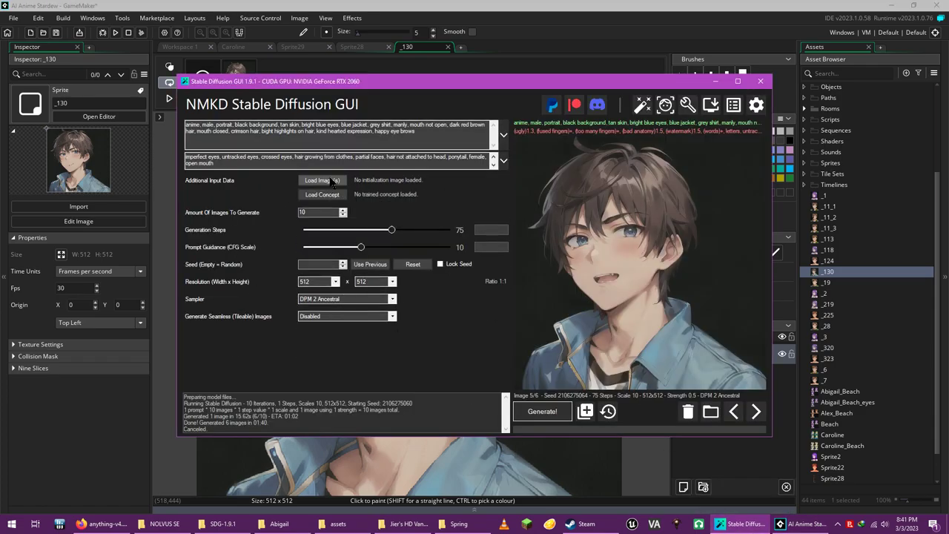
left_click(333, 182)
double_click(166, 86)
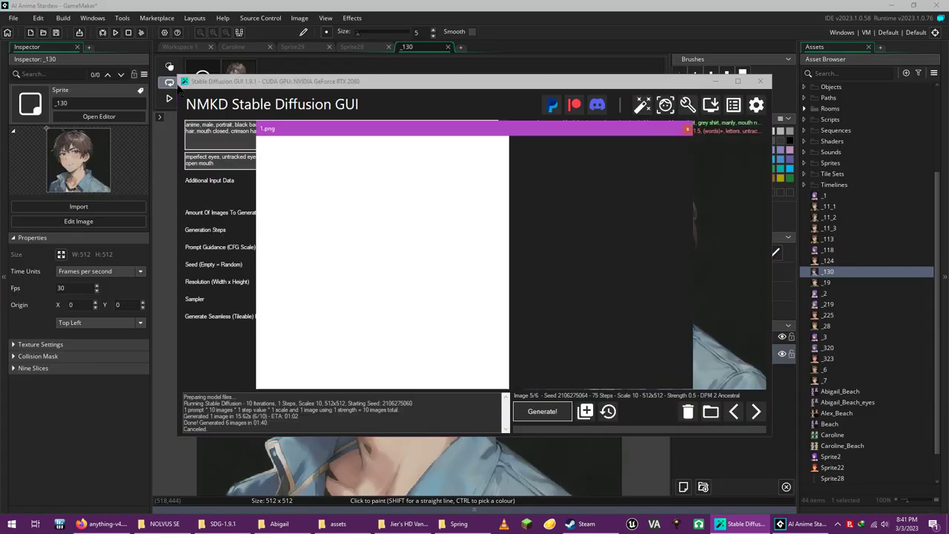
left_click(563, 383)
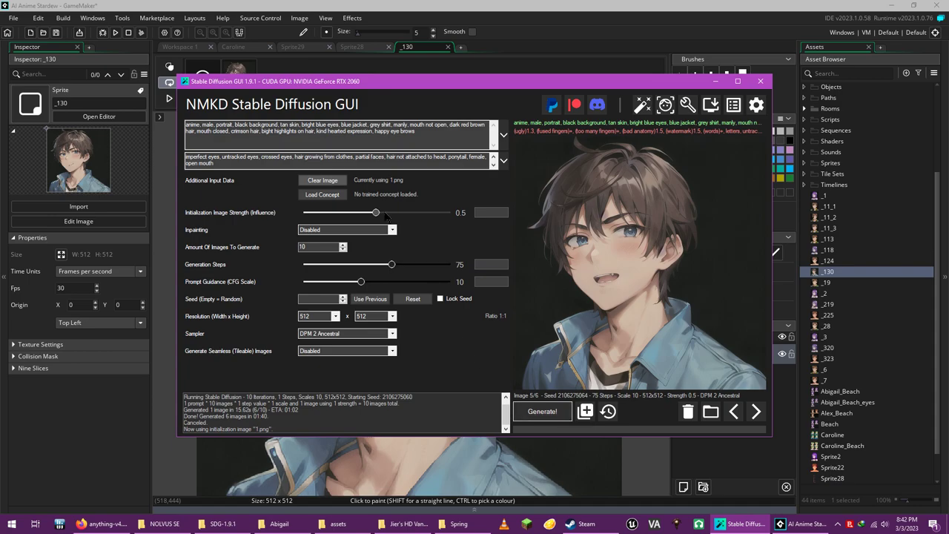
Try a generation batch with an initialization image strength of 0.8 and cancel it partway.
left_click_drag(376, 213, 436, 214)
left_click(557, 410)
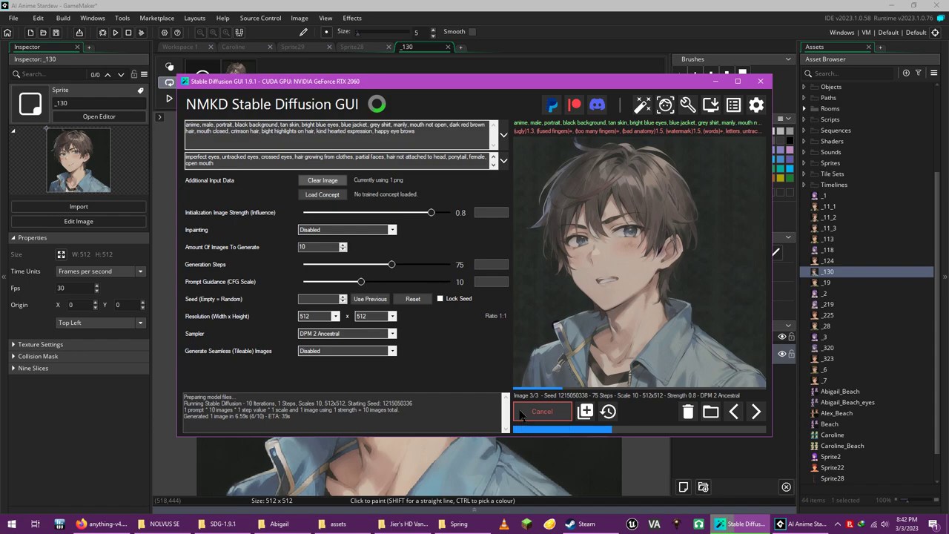
left_click(521, 415)
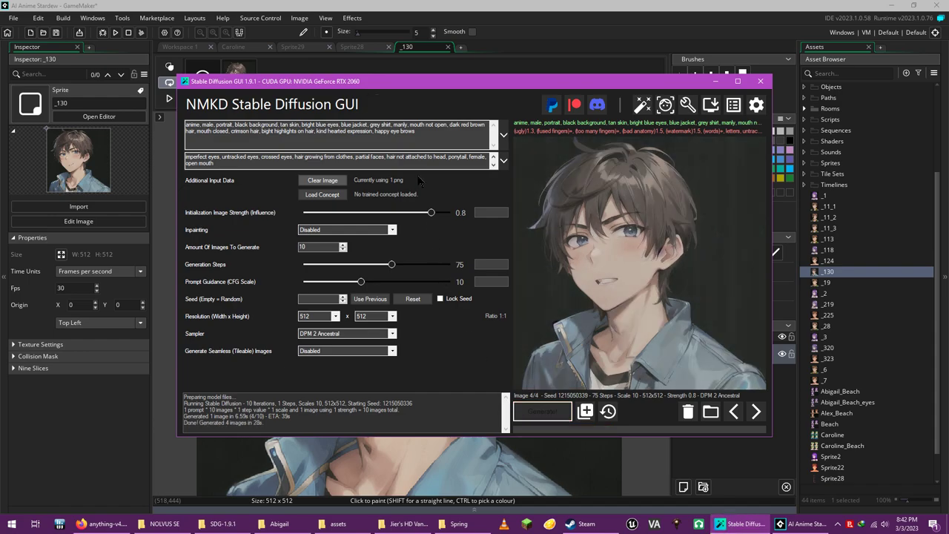
Raise the initialization image strength to 0.85 and generate a batch of ten images.
left_click_drag(432, 213, 443, 213)
left_click(542, 412)
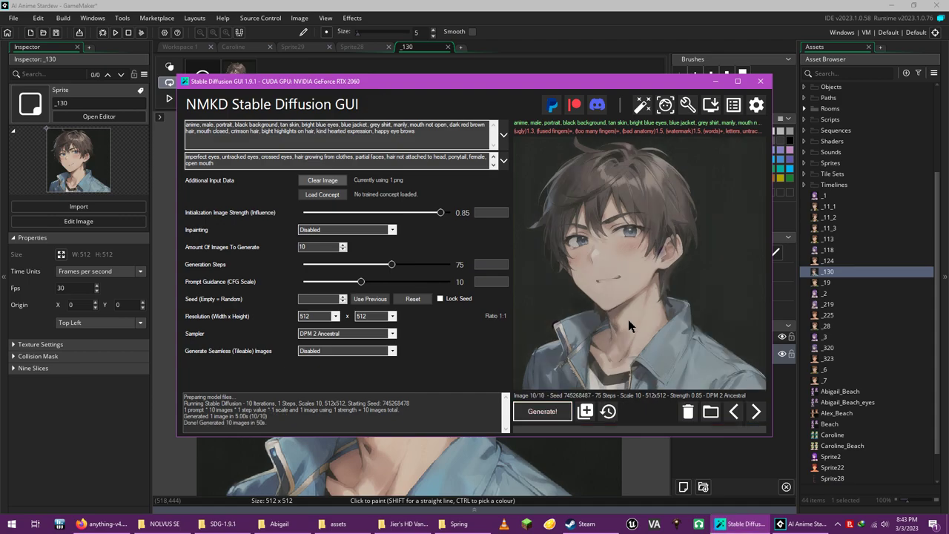
Look through the ten generated portraits, compare their mouths and expressions, and go back to the fourth one.
left_click(750, 413)
left_click(750, 414)
left_click(750, 416)
left_click(749, 415)
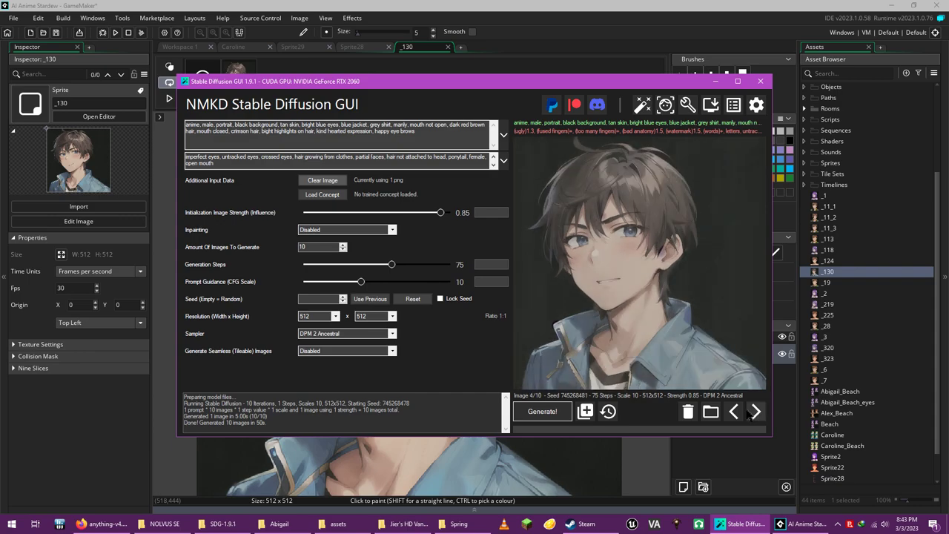
left_click(750, 415)
left_click(750, 416)
left_click(750, 415)
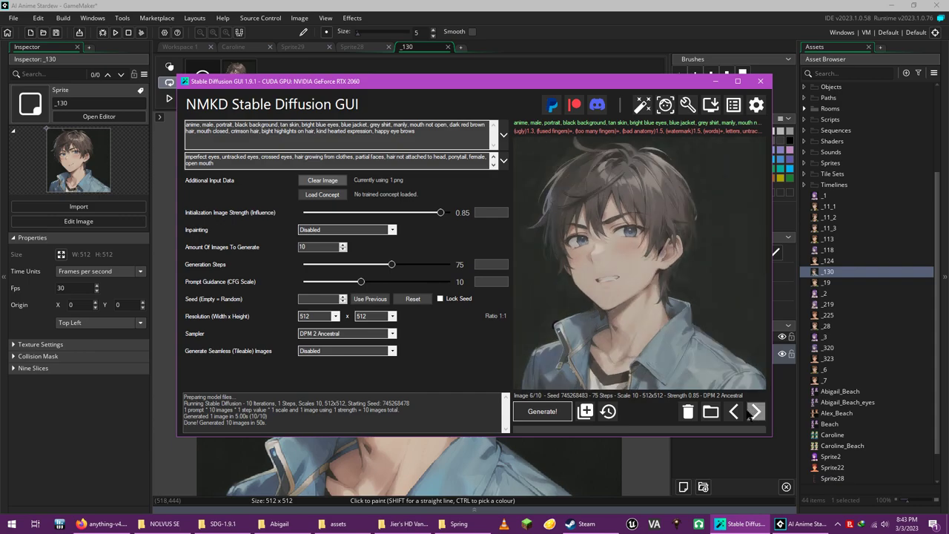
left_click(750, 415)
left_click(750, 415)
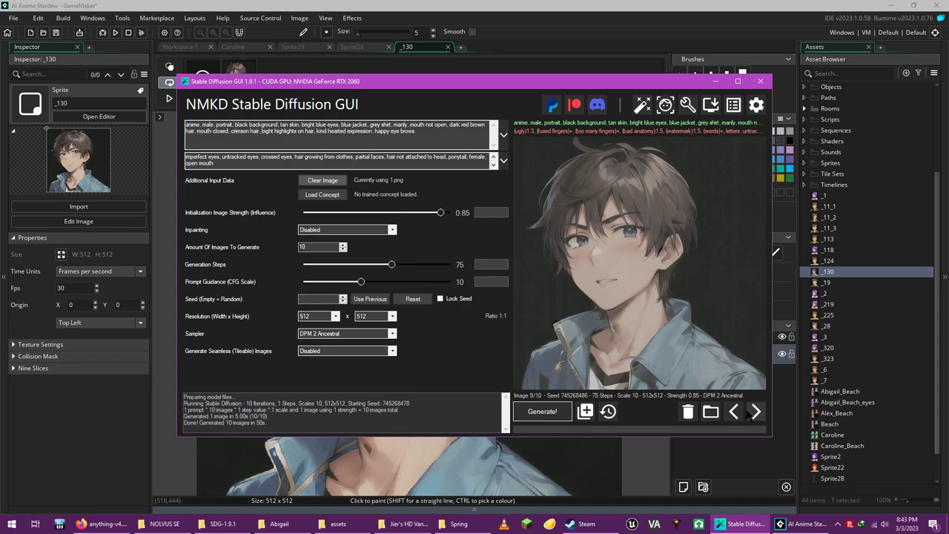
left_click(749, 415)
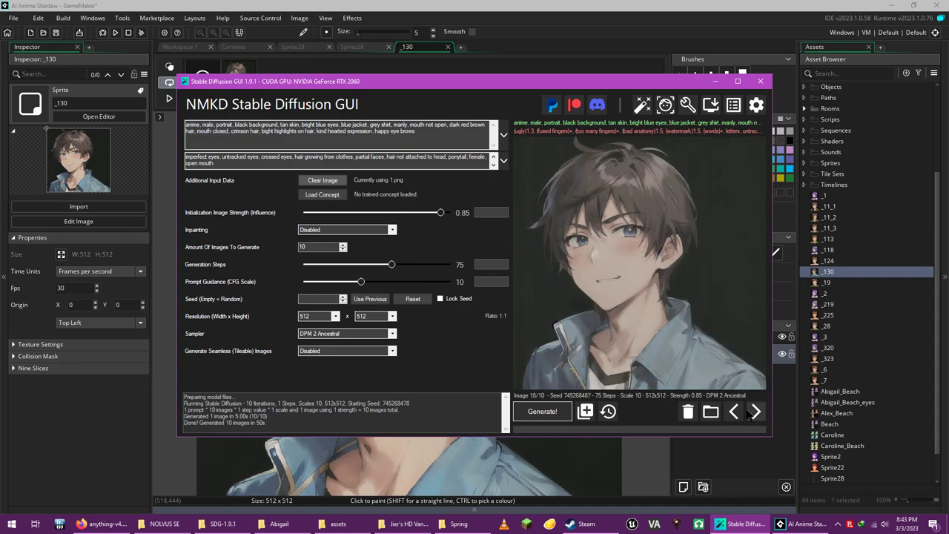
left_click(733, 412)
left_click(732, 412)
left_click(732, 412)
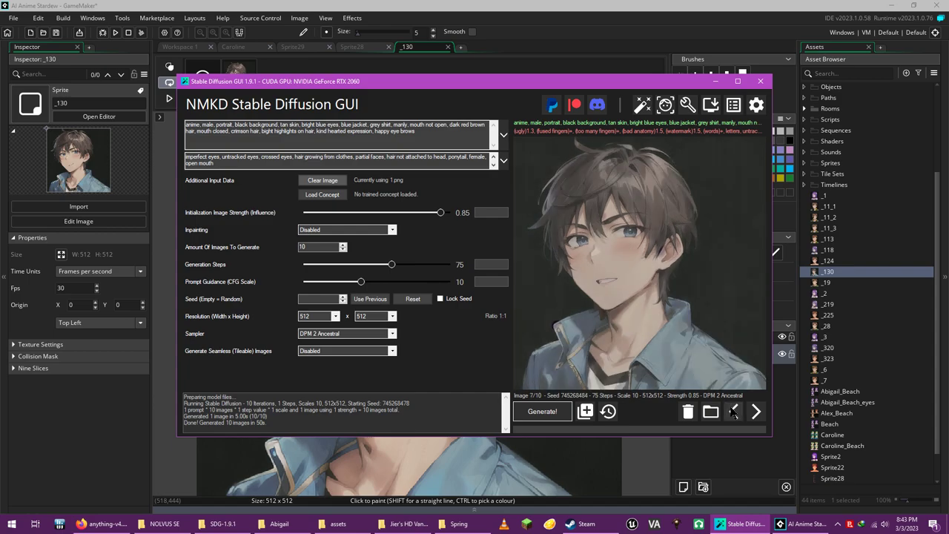
left_click(732, 412)
left_click(733, 413)
left_click(733, 412)
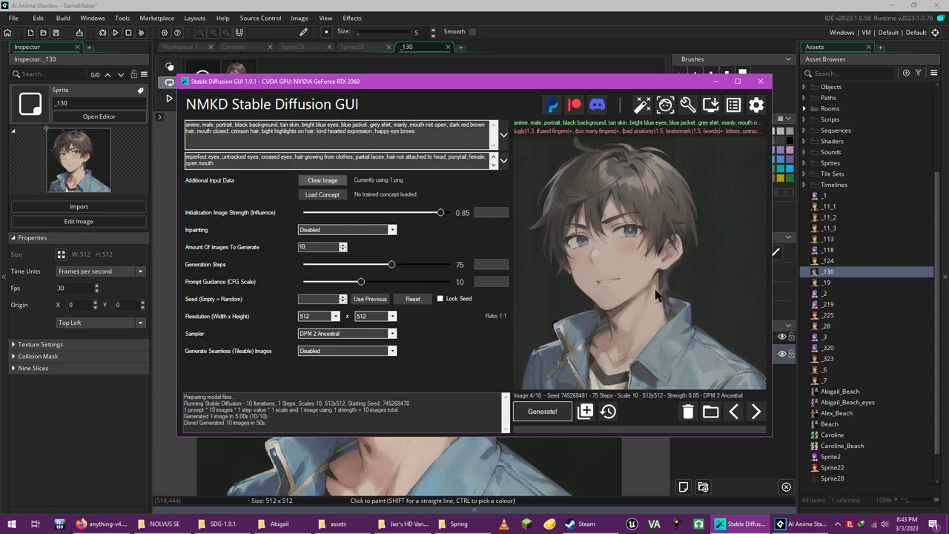
Open the fourth generated portrait in the image viewer and save it over 1.png in the Spring folder, closing the viewer.
right_click(633, 232)
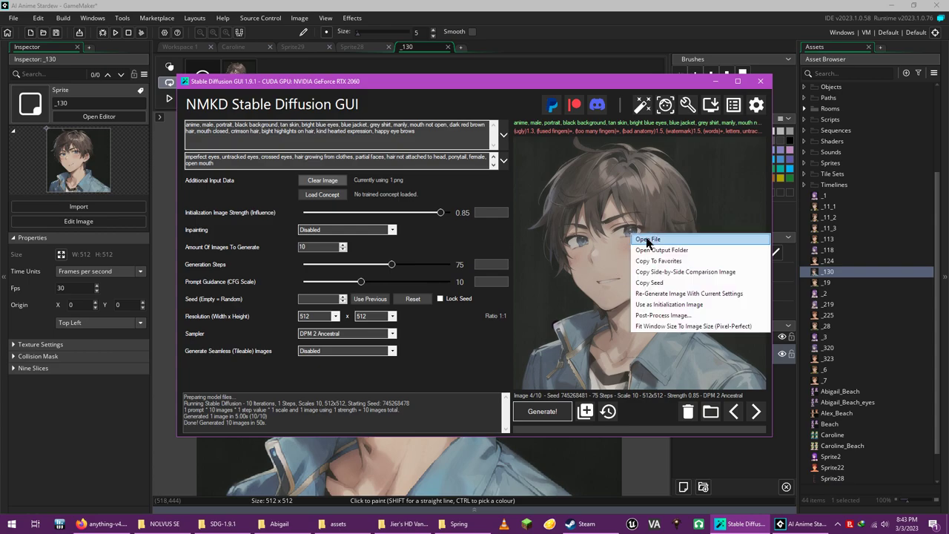
left_click(650, 240)
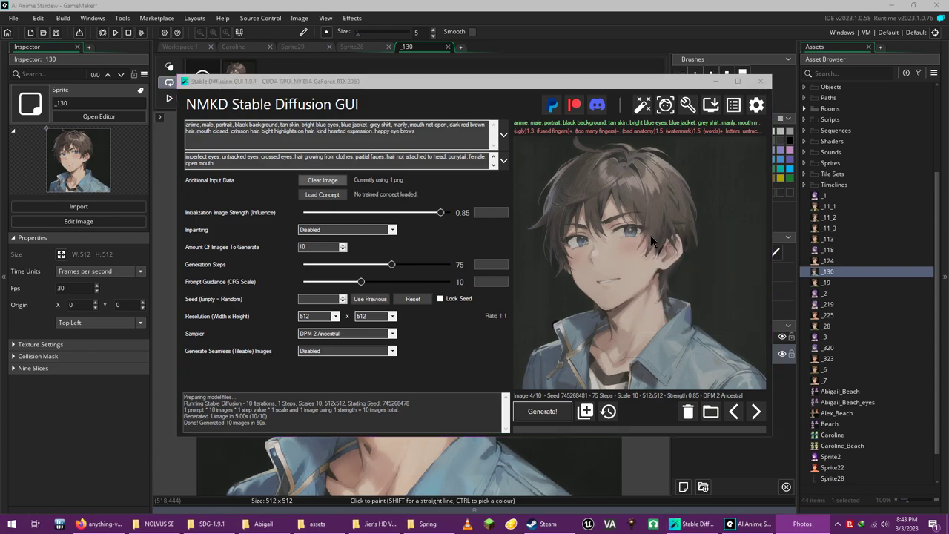
right_click(421, 199)
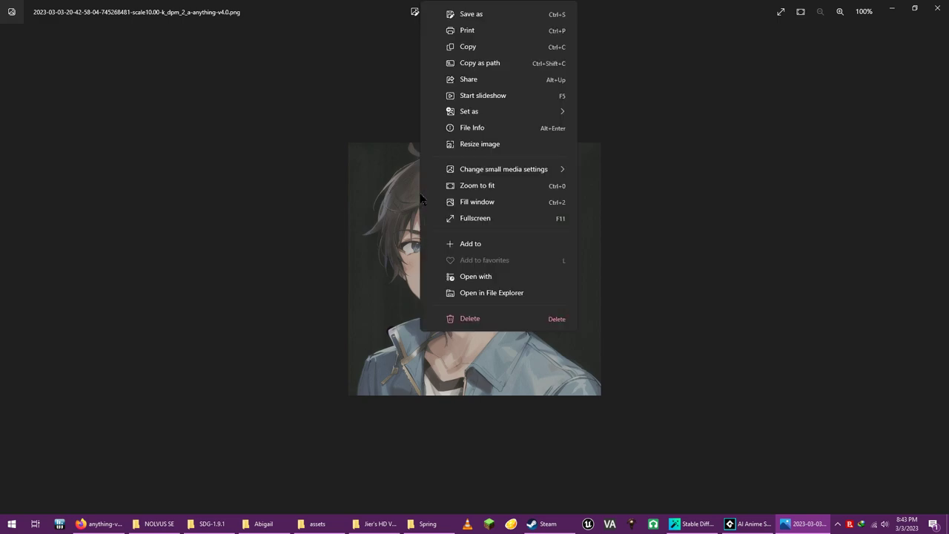
left_click(471, 13)
double_click(121, 73)
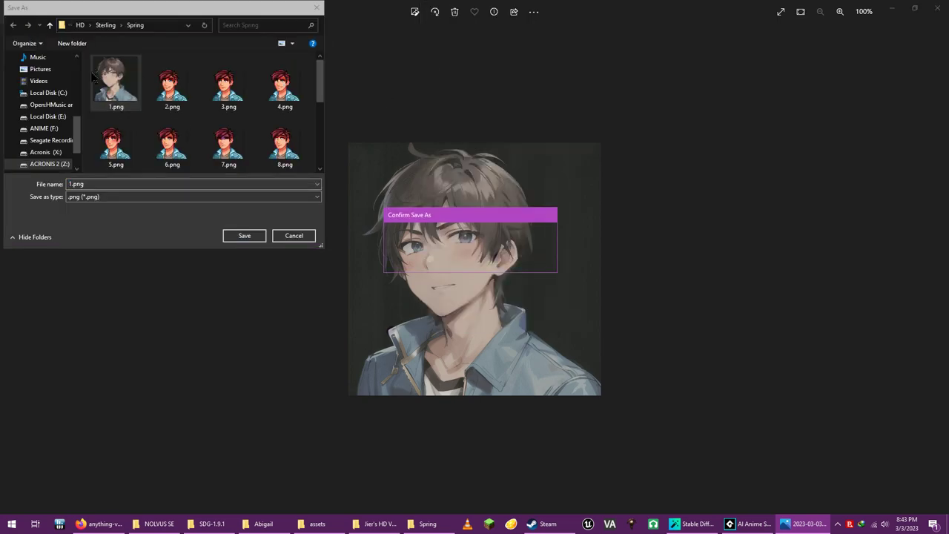
left_click(493, 262)
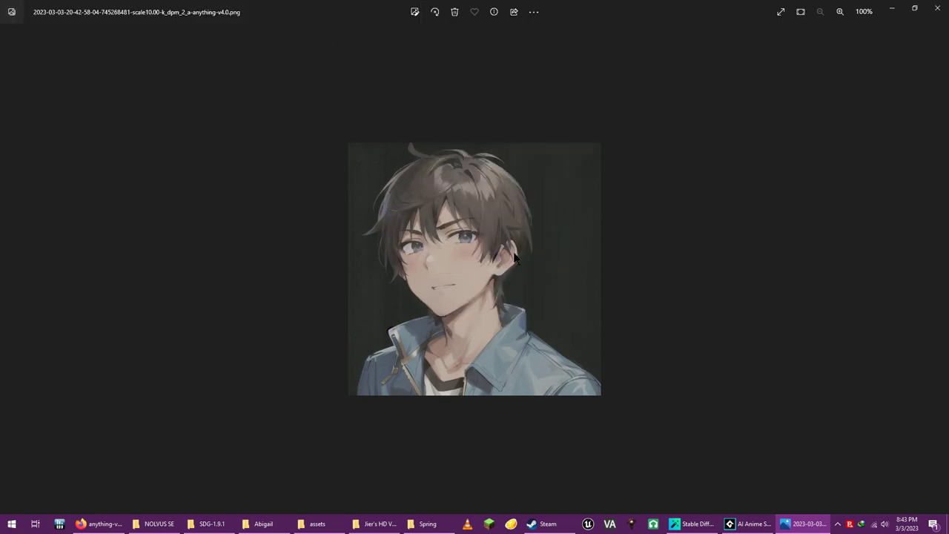
left_click(938, 8)
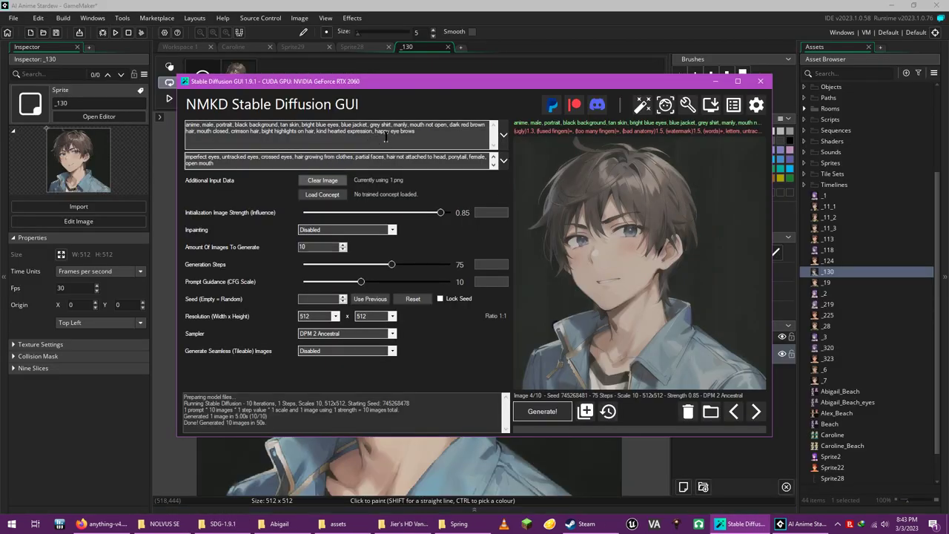
Replace the initialization image with 2.png and set its strength to 0.5.
left_click(337, 183)
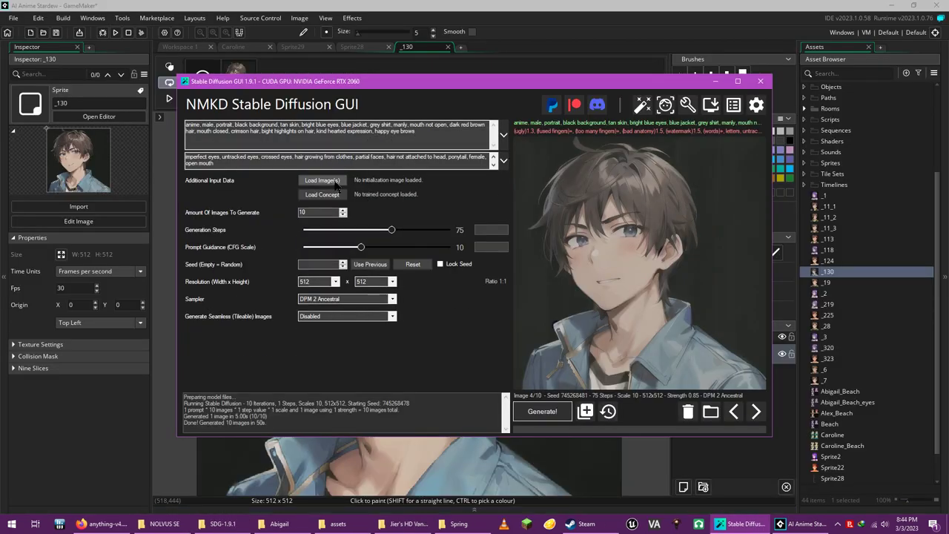
left_click(337, 183)
left_click(222, 87)
double_click(230, 99)
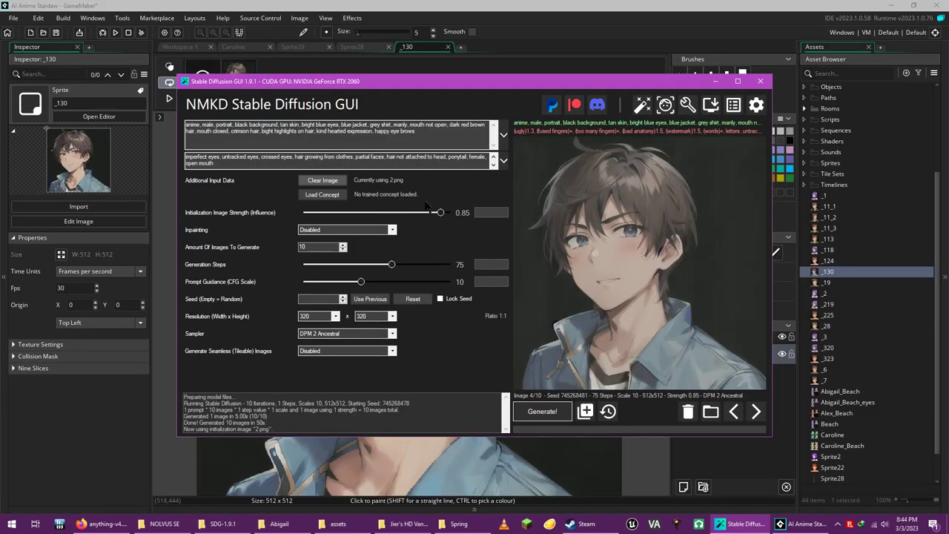
left_click_drag(441, 213, 375, 213)
Cancel the started 320x320 batch of 2.png, set the resolution to 512 x 512, and generate ten images again.
left_click(549, 411)
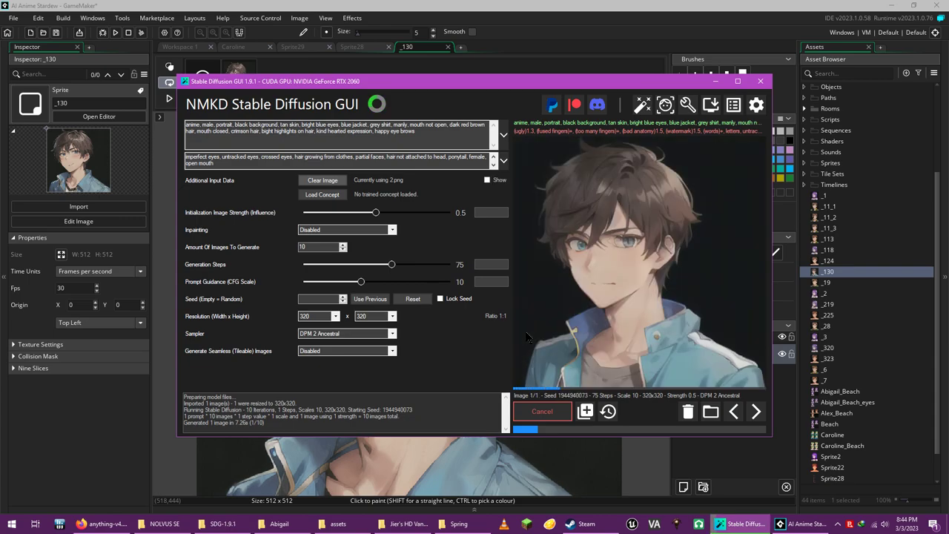
left_click(515, 413)
left_click(334, 317)
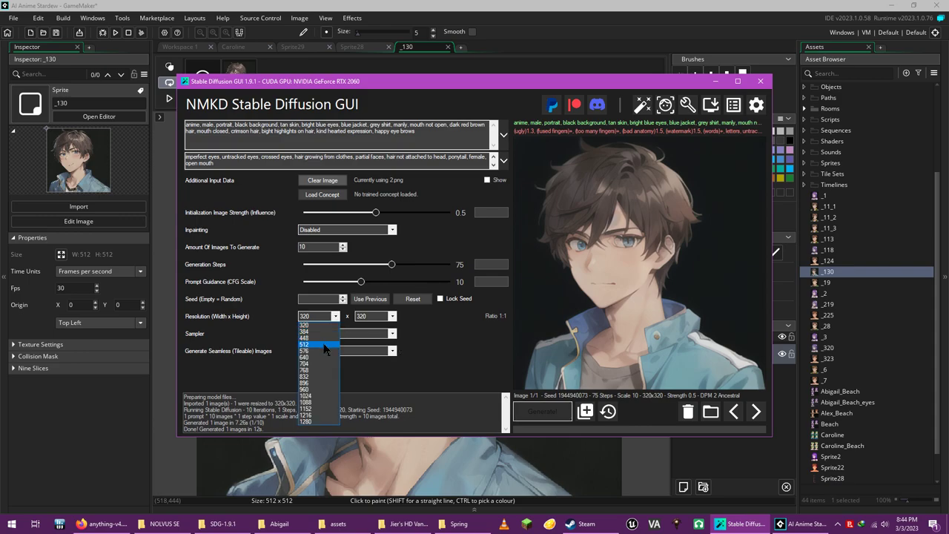
left_click(323, 345)
left_click(374, 317)
left_click(361, 345)
left_click(542, 411)
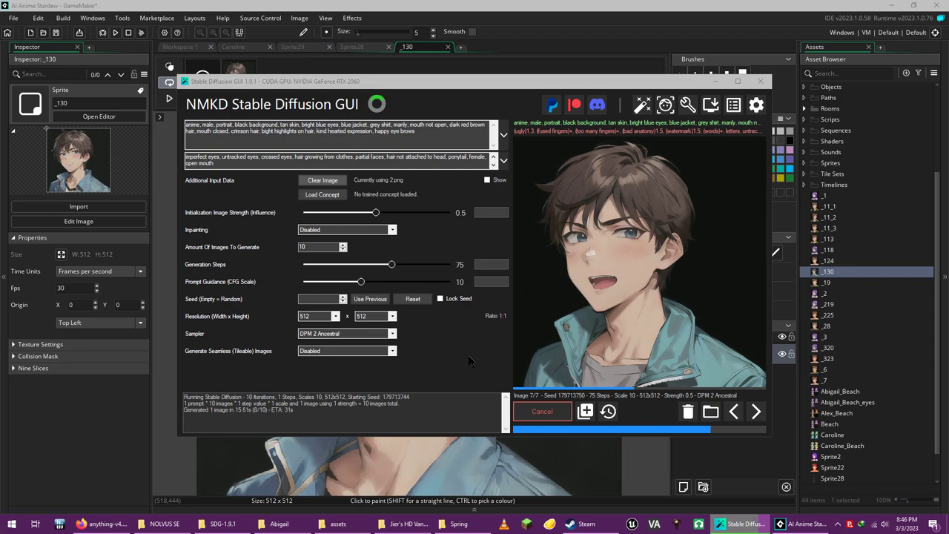
left_click(556, 362)
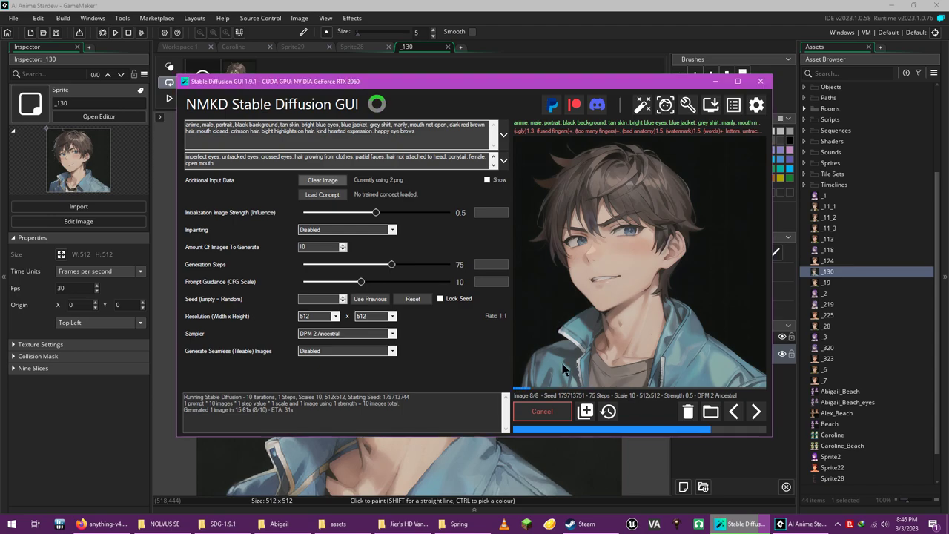
Cancel the running batch, add ", soft and happy eyes" to the end of the prompt, and generate the images again.
left_click(543, 413)
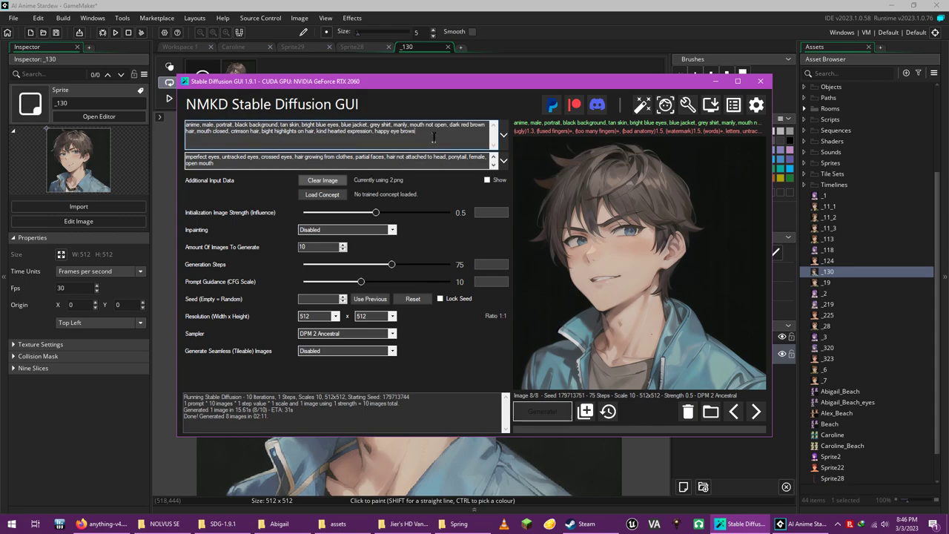
type(", soft and happy eyes")
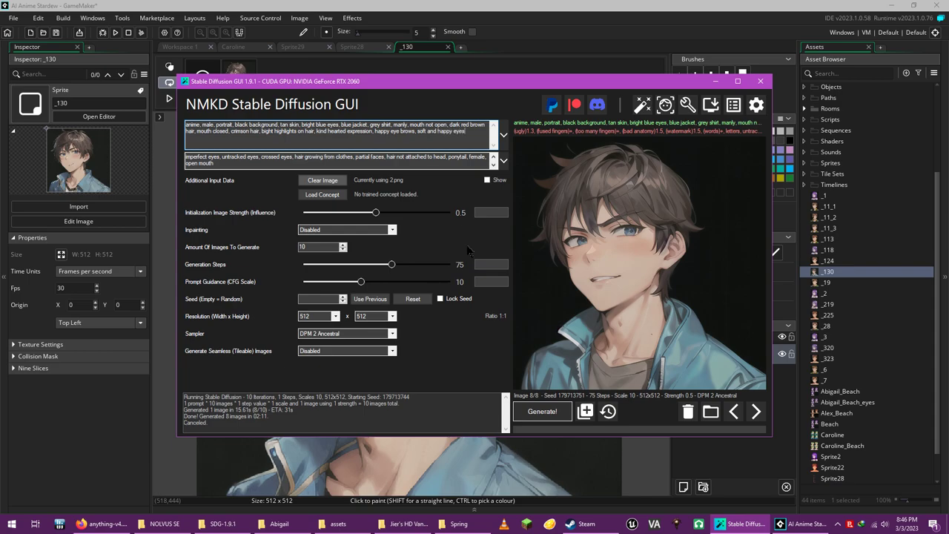
left_click(534, 412)
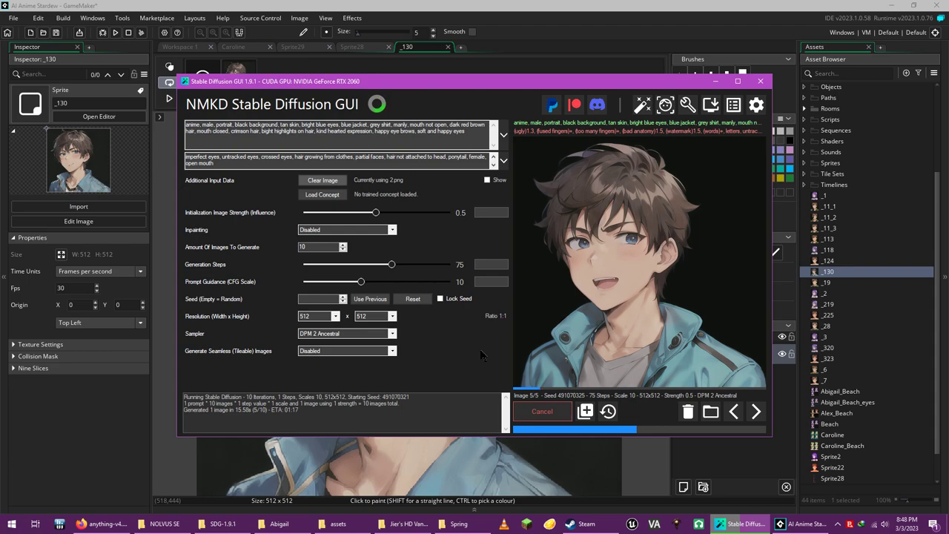
Stop the current batch, append ", teeth showing" to the prompt, and restart the generation.
left_click(542, 412)
left_click(476, 140)
type(", teeth")
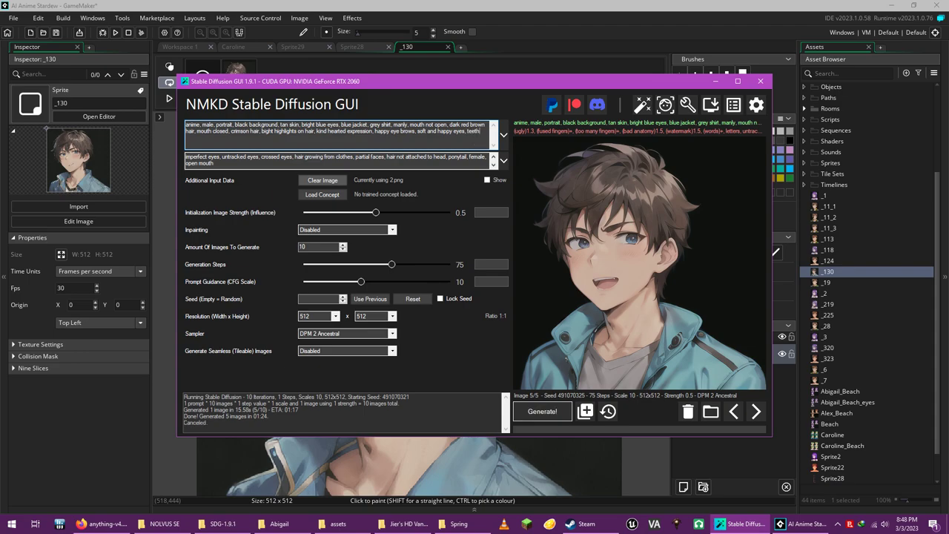
type(" showing")
left_click(541, 413)
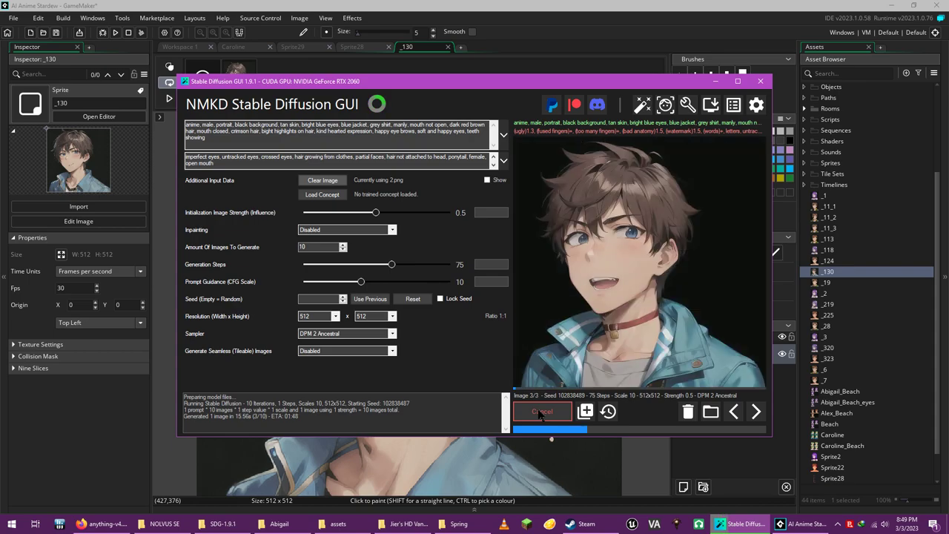
Cancel the generation and append ", collar, fur jacket" to the negative prompt.
left_click(541, 413)
left_click(286, 161)
type(", collar, fur")
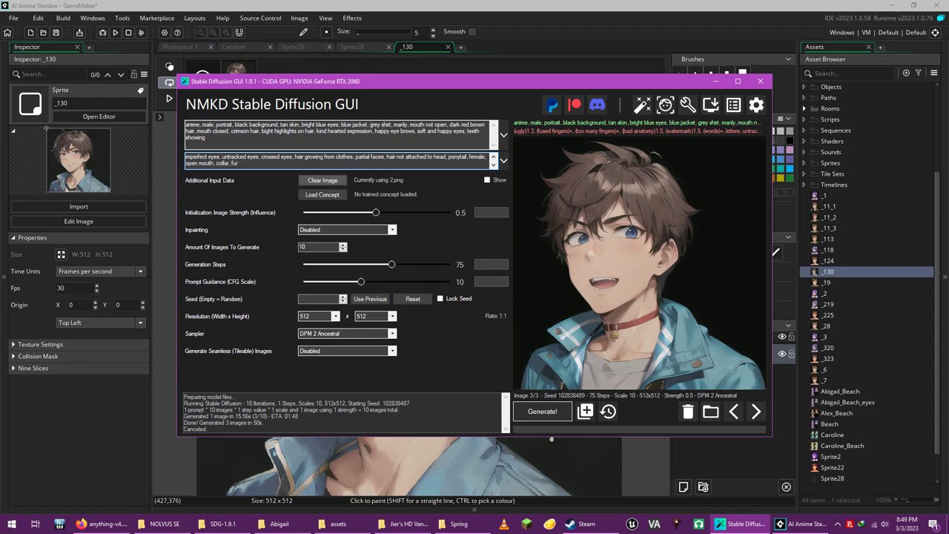
type(" jacket")
Append ", teeth clenched" to the prompt and generate ten new images.
left_click(226, 144)
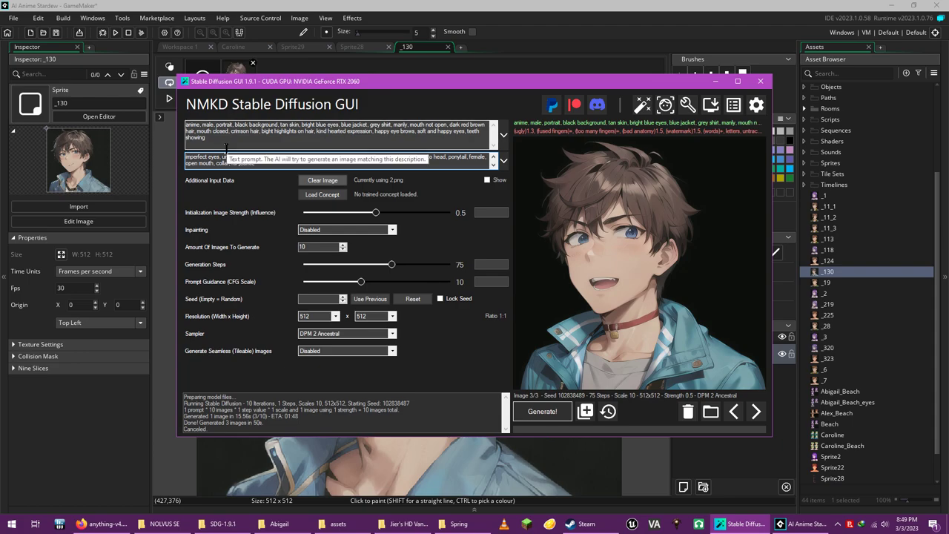
type(", teeth")
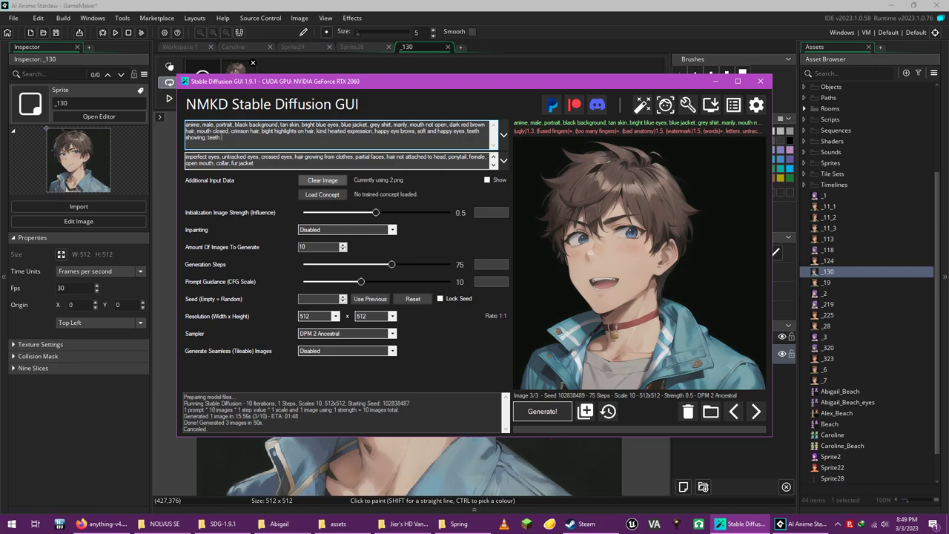
type(" clenched")
left_click(542, 411)
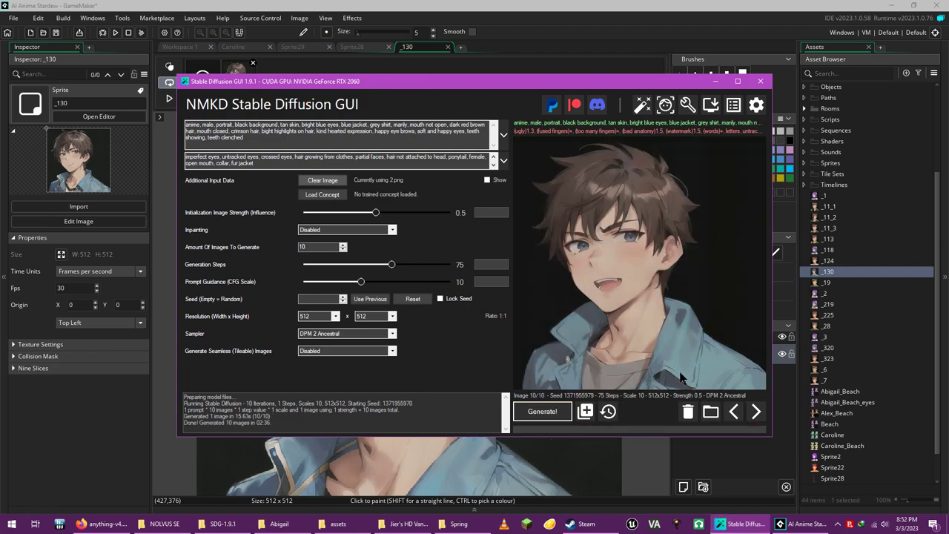
Look through the ten generated portraits, compare their mouths and expressions, and stop at the ninth one.
left_click(734, 415)
left_click(732, 417)
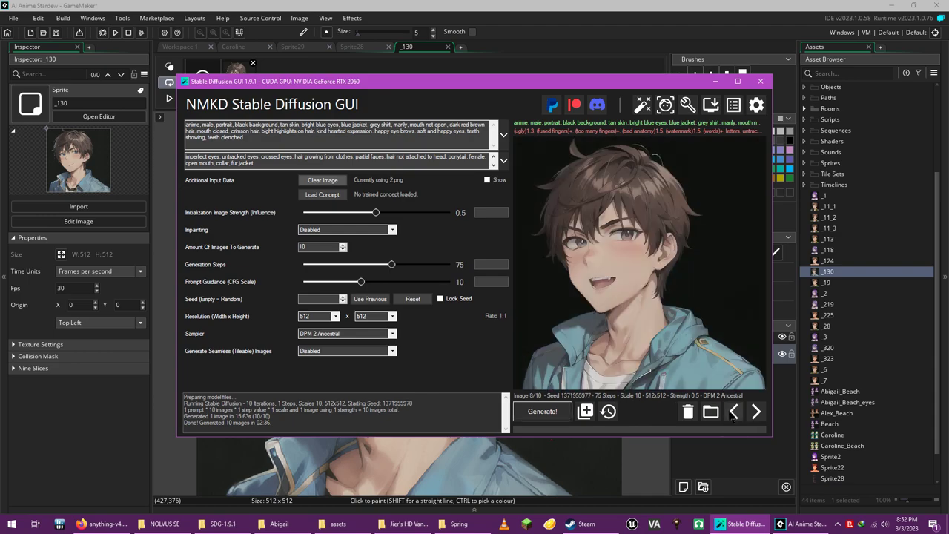
left_click(732, 418)
left_click(754, 417)
left_click(753, 416)
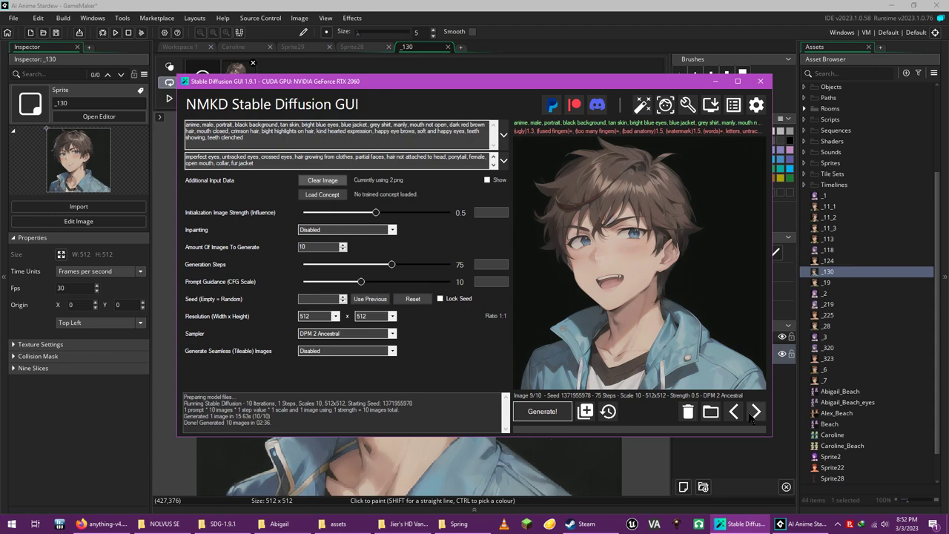
left_click(750, 419)
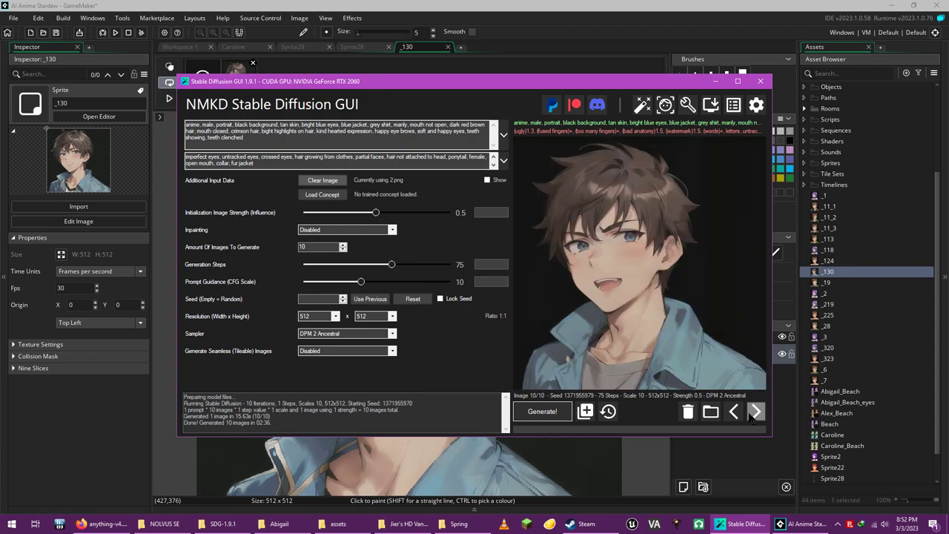
left_click(751, 419)
left_click(750, 419)
left_click(753, 414)
left_click(753, 414)
left_click(734, 413)
left_click(755, 413)
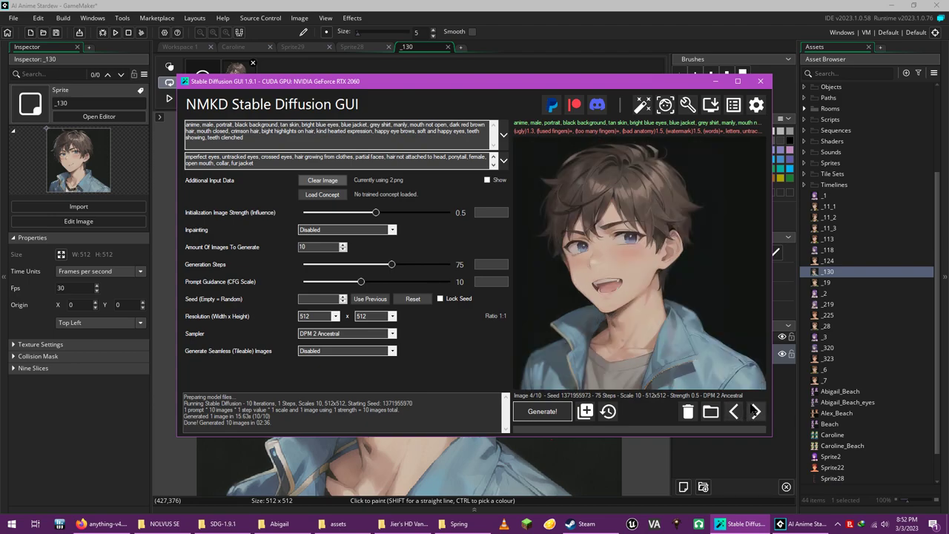
left_click(755, 413)
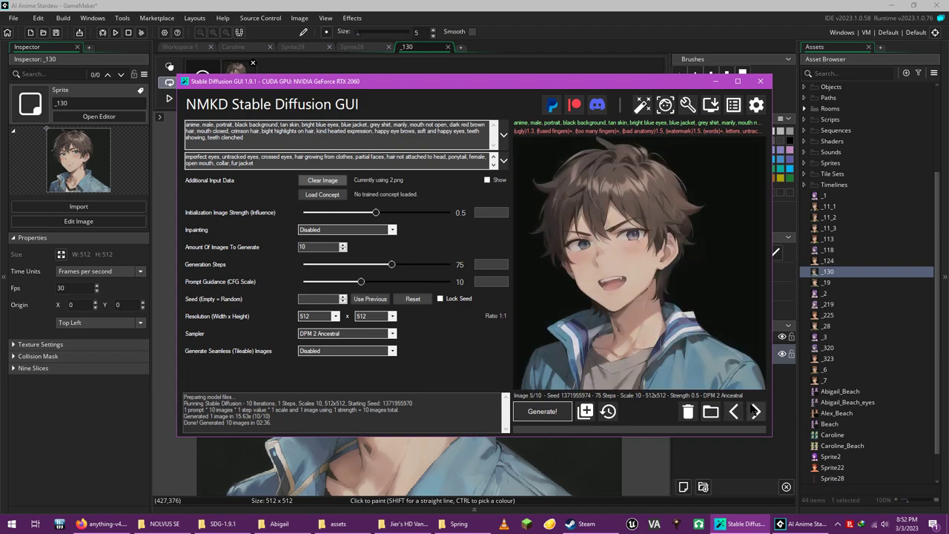
left_click(754, 411)
left_click(755, 411)
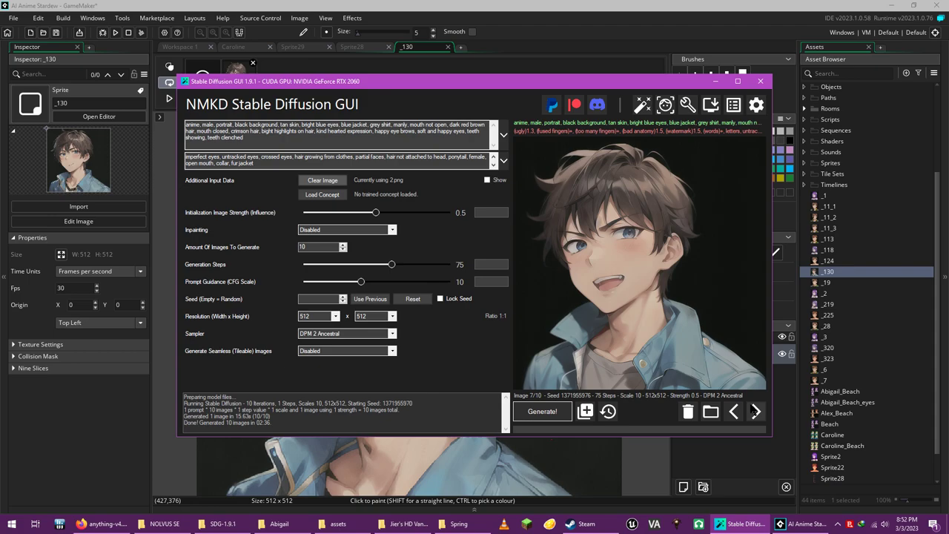
left_click(754, 411)
left_click(755, 411)
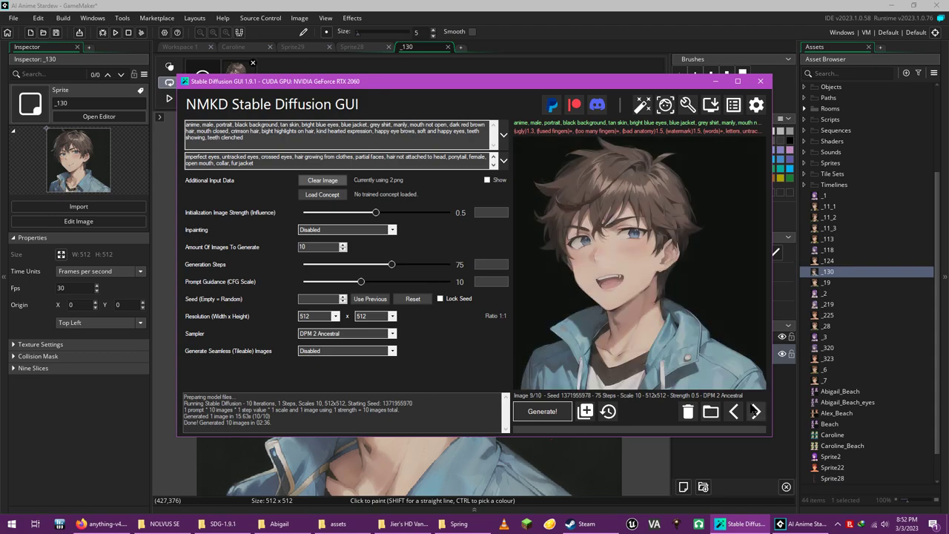
Open the ninth generated portrait in the image viewer and save it over 2.png in the Spring folder.
right_click(601, 291)
left_click(660, 295)
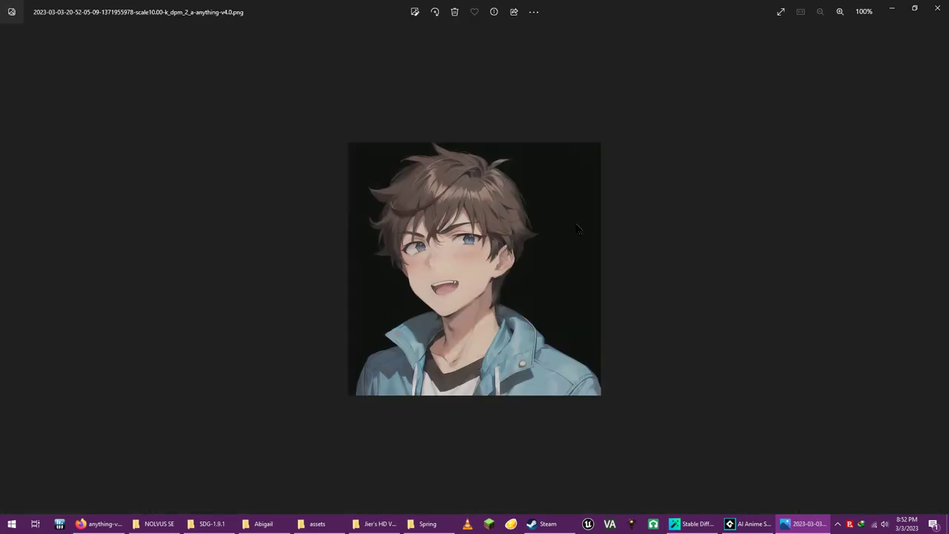
left_click(533, 11)
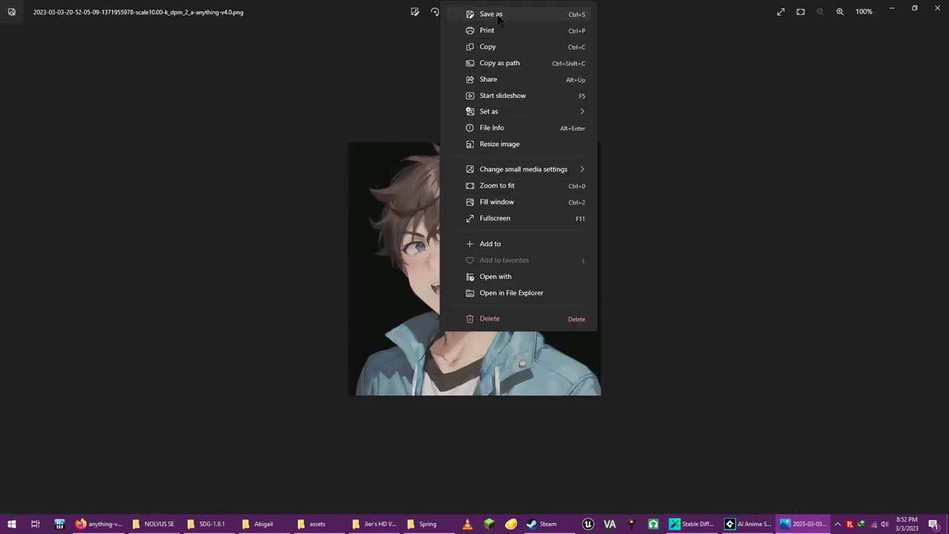
left_click(475, 14)
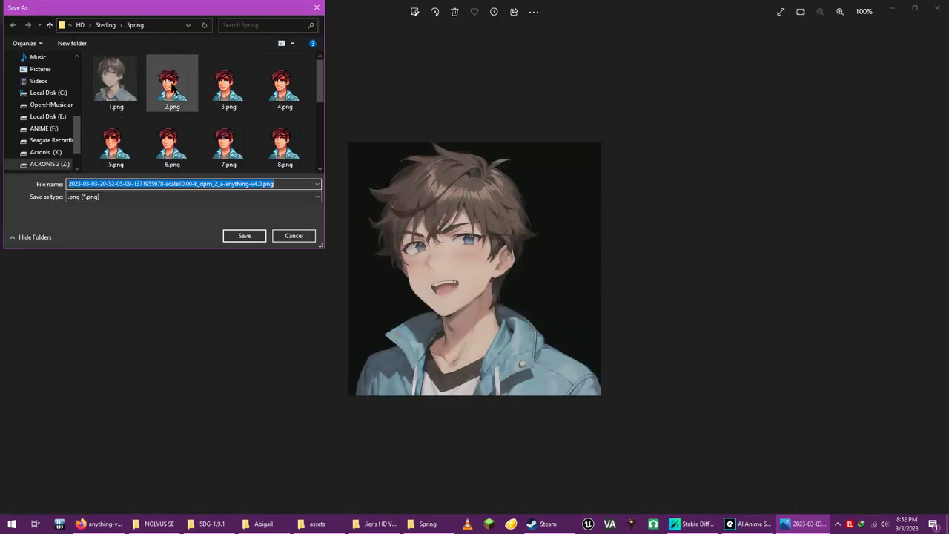
double_click(174, 89)
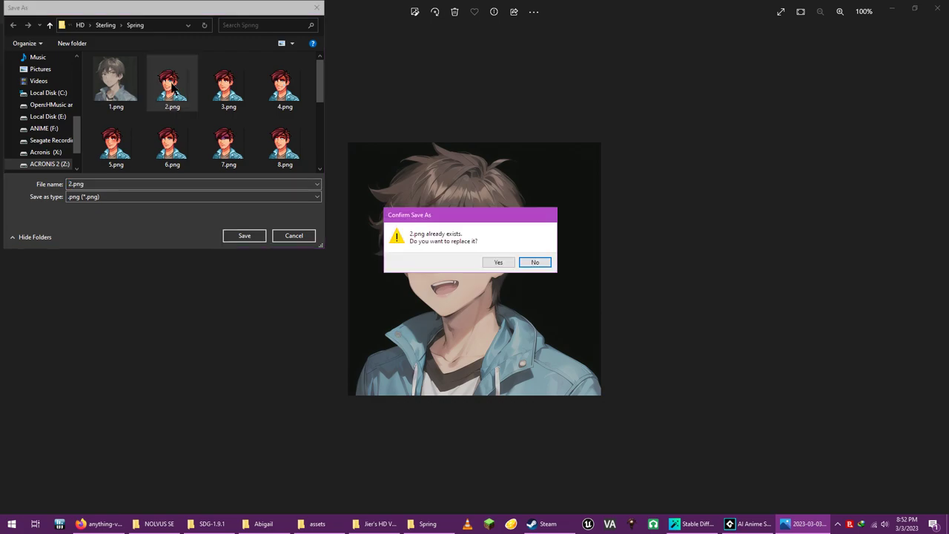
left_click(497, 264)
Switch to GameMaker and replace all frames of sprite _130 with 2.png from the Spring folder.
left_click(749, 523)
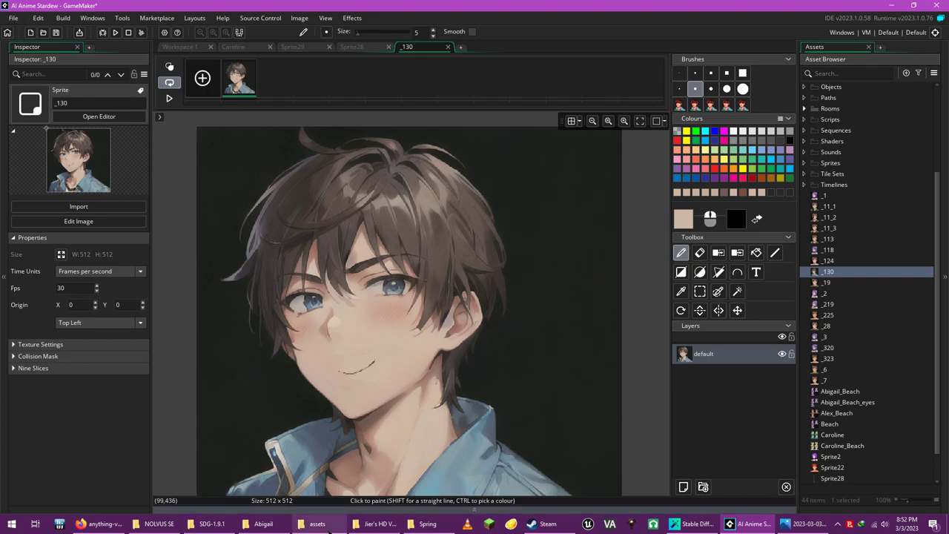
mouse_move(319, 523)
left_click(329, 494)
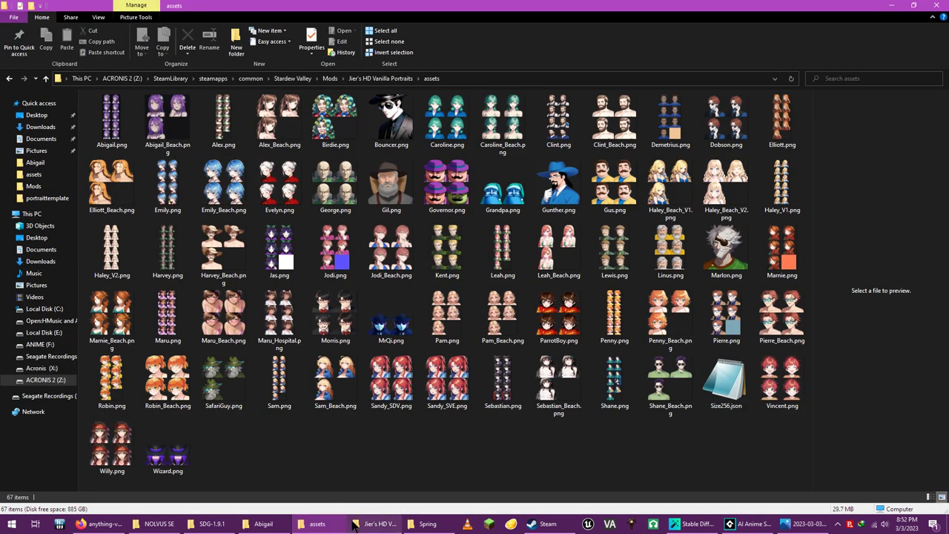
left_click(259, 524)
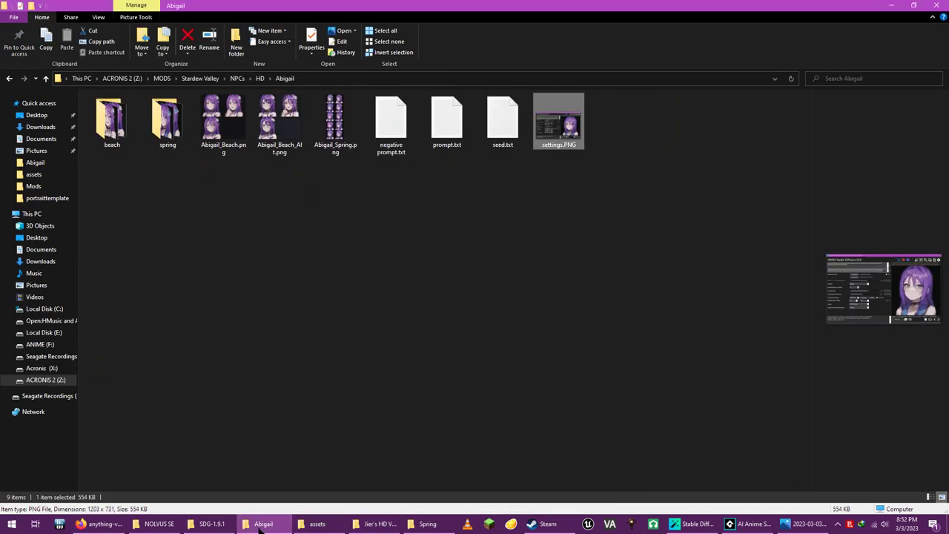
left_click(428, 523)
left_click_drag(167, 119, 468, 315)
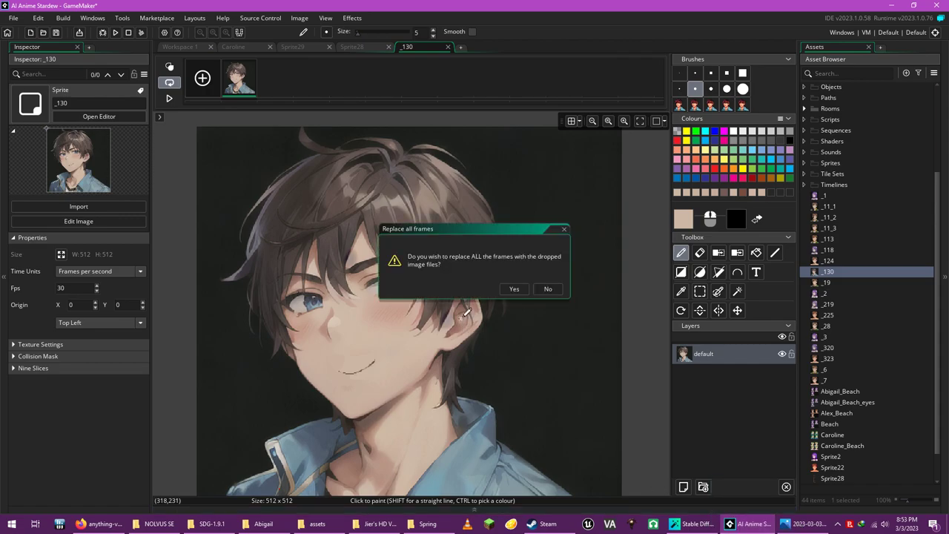
left_click(513, 289)
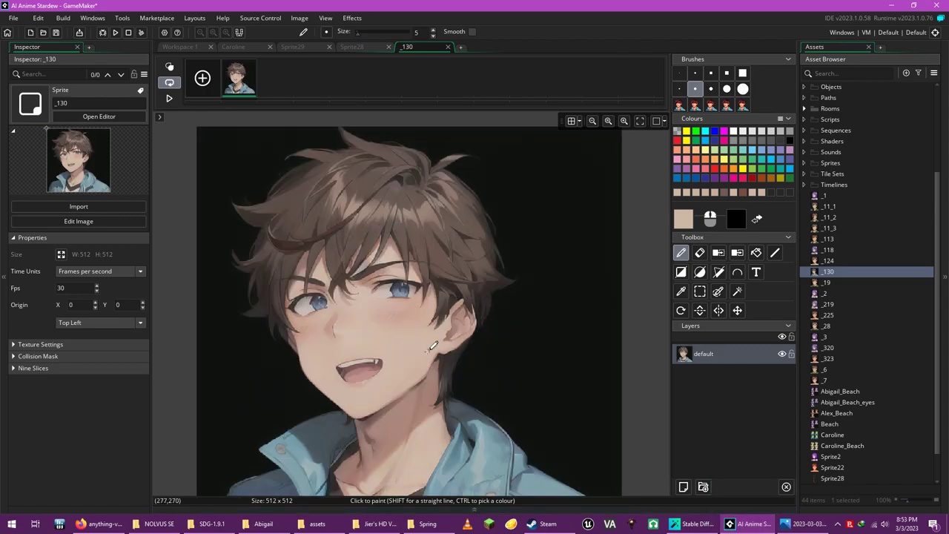
Duplicate the default layer of sprite _130, hide the original layer, and make the duplicate active.
scroll(430, 347, "up", 5)
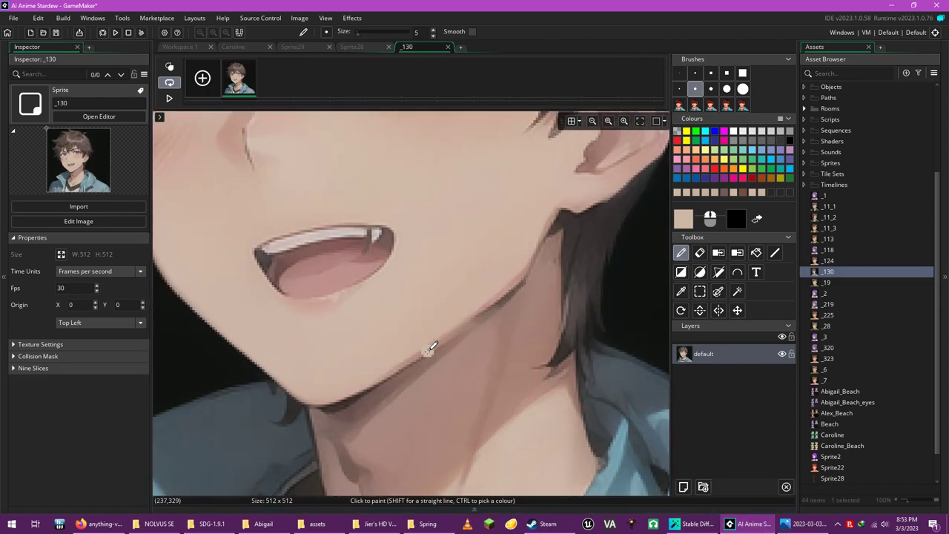
scroll(430, 347, "down", 2)
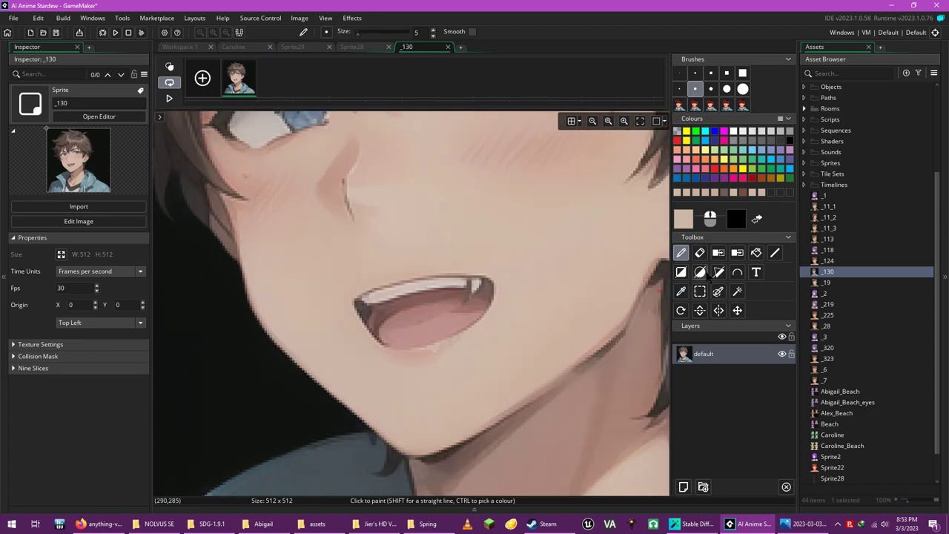
left_click(681, 290)
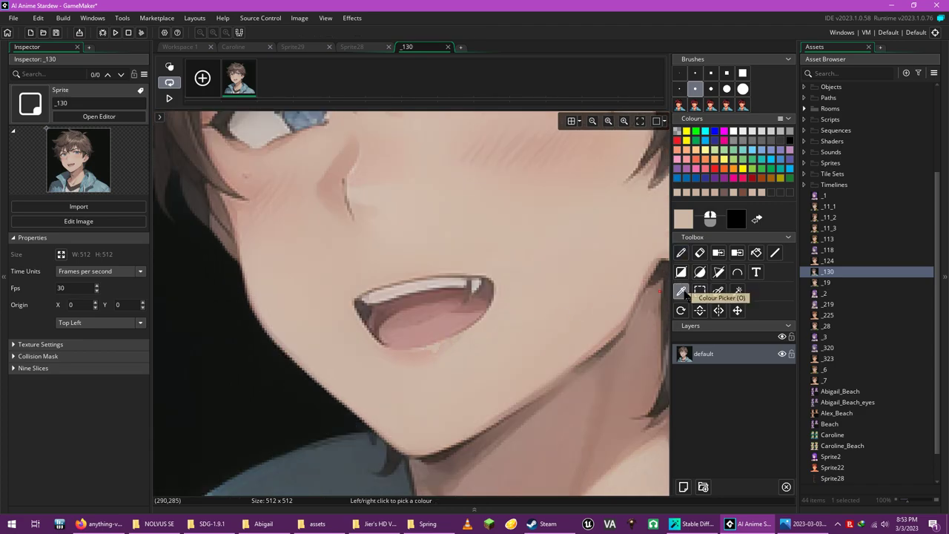
right_click(714, 359)
left_click(744, 404)
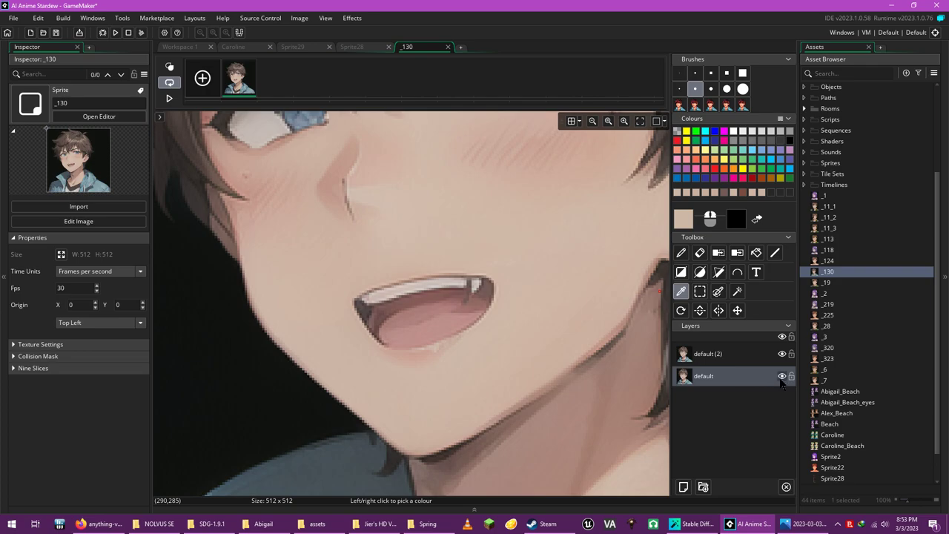
left_click(781, 377)
left_click(720, 361)
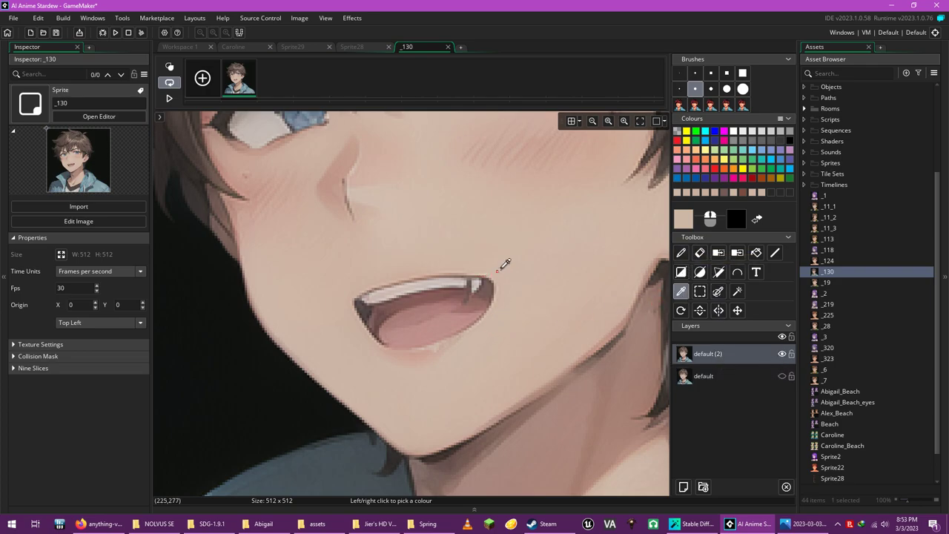
left_click(701, 293)
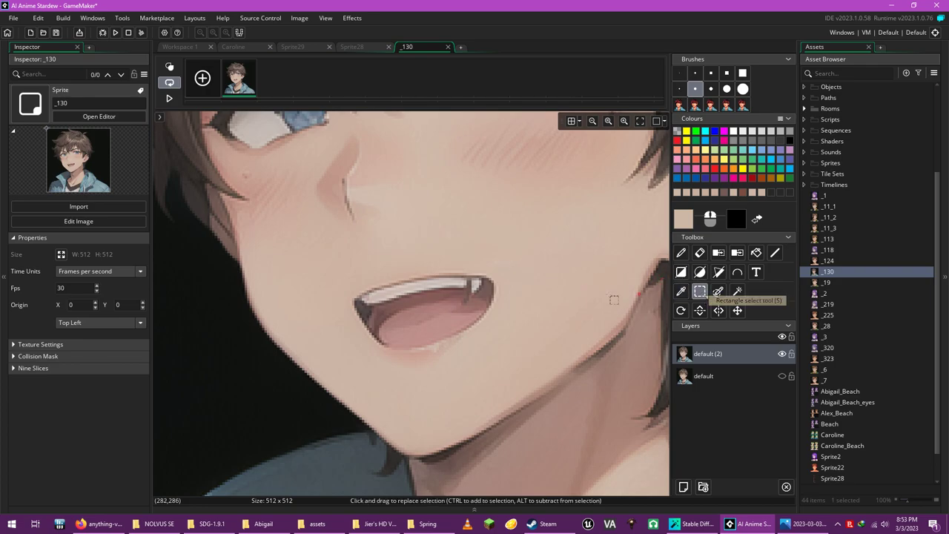
left_click_drag(345, 269, 475, 290)
key("ctrl+z")
left_click(556, 339)
Sample the skin tone beside the mouth and paint over the open mouth with the size 5 brush, leaving only a narrow strip of upper teeth.
left_click(681, 291)
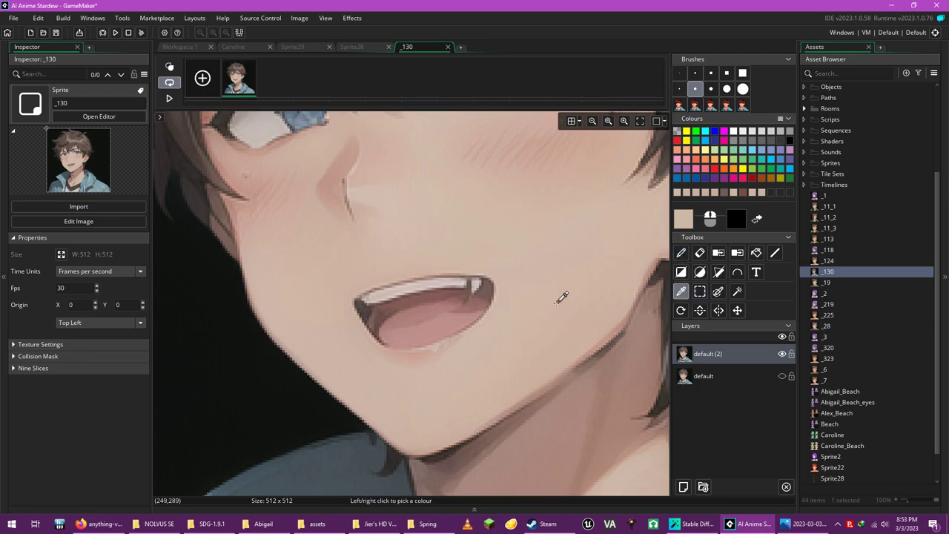
left_click(681, 252)
scroll(443, 299, "up", 3)
mouse_move(569, 276)
left_mouse_down()
mouse_move(539, 237)
mouse_move(550, 232)
mouse_move(575, 235)
mouse_move(581, 258)
mouse_move(553, 304)
mouse_move(472, 294)
mouse_move(311, 339)
left_mouse_up()
key("ctrl+z")
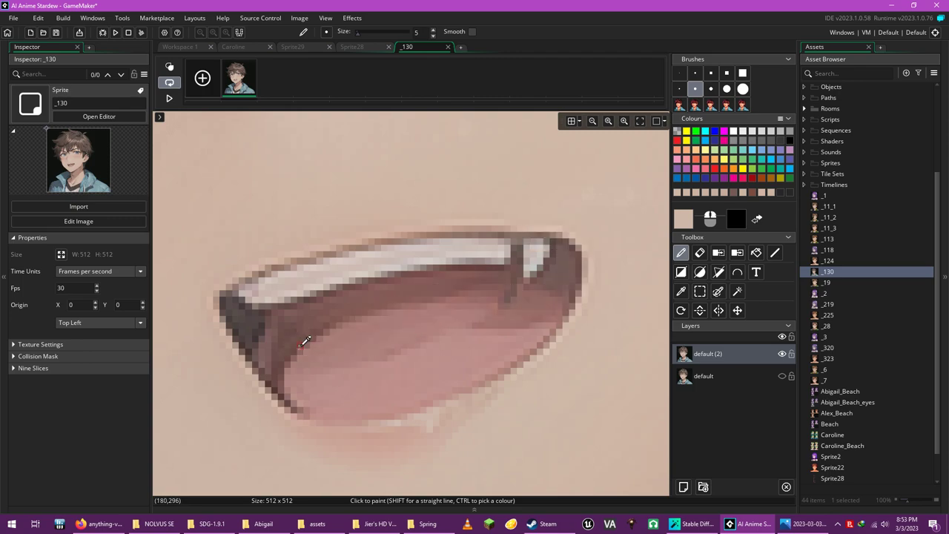
mouse_move(229, 300)
left_mouse_down()
mouse_move(279, 317)
mouse_move(384, 286)
mouse_move(496, 277)
mouse_move(535, 247)
left_mouse_up()
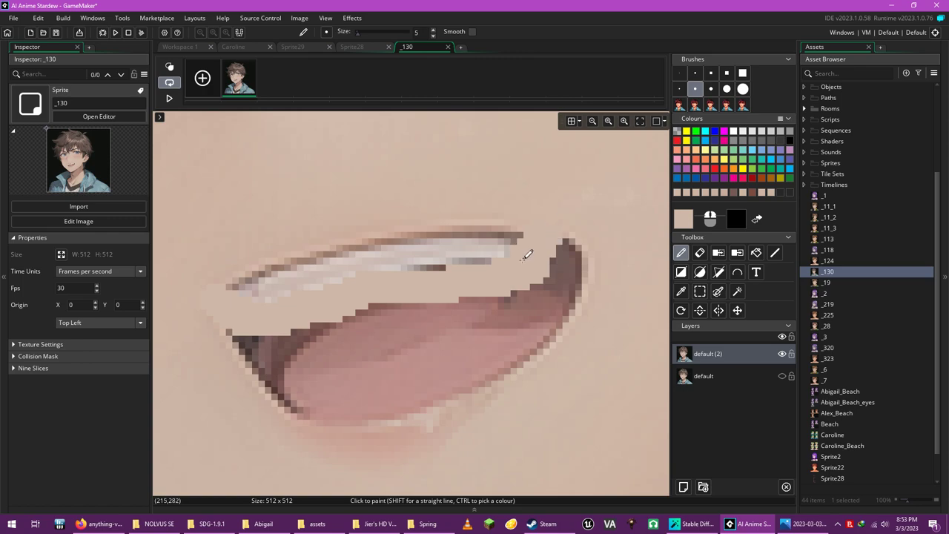
scroll(531, 249, "down", 3)
mouse_move(525, 277)
left_mouse_down()
mouse_move(520, 310)
mouse_move(522, 289)
mouse_move(491, 339)
mouse_move(501, 304)
mouse_move(450, 332)
mouse_move(487, 306)
mouse_move(399, 321)
mouse_move(463, 305)
mouse_move(408, 314)
mouse_move(495, 315)
mouse_move(388, 331)
mouse_move(449, 335)
left_mouse_up()
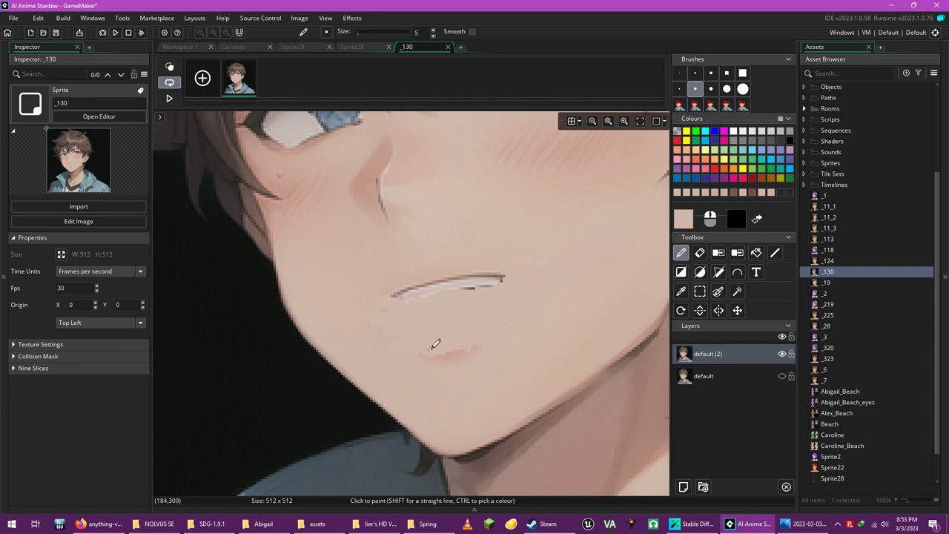
Examine the narrowed mouth close up and in relation to the whole face.
scroll(440, 338, "down", 3)
scroll(416, 413, "up", 3)
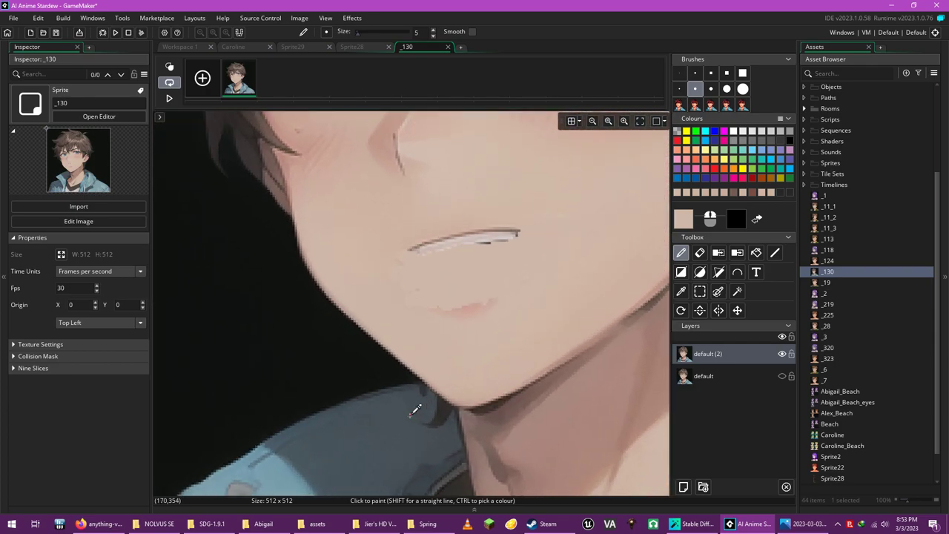
scroll(408, 409, "down", 2)
scroll(412, 408, "up", 3)
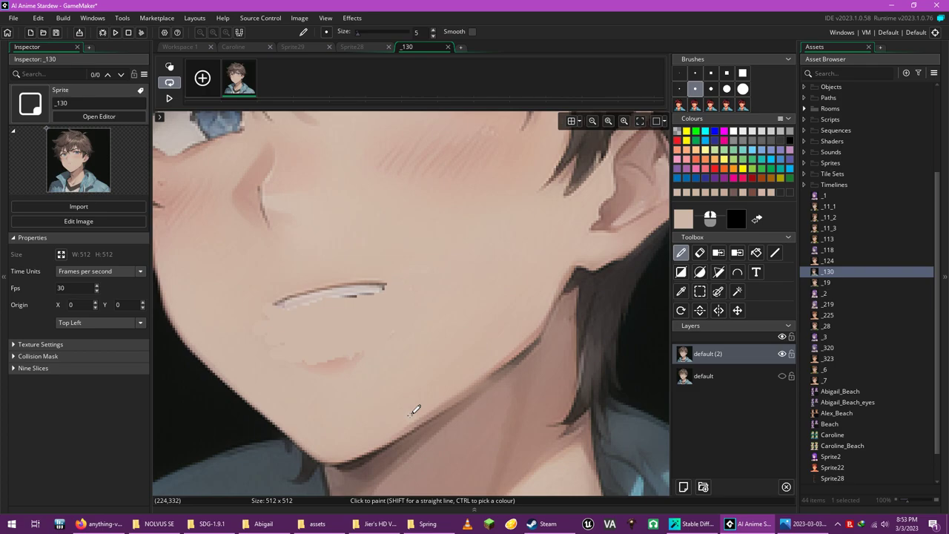
scroll(409, 401, "down", 2)
scroll(403, 403, "up", 2)
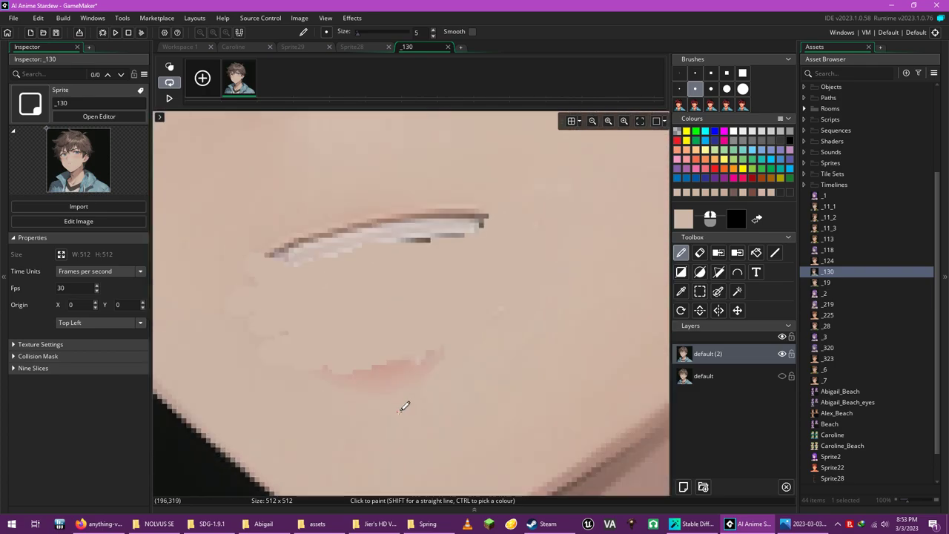
scroll(405, 406, "down", 2)
scroll(413, 396, "up", 2)
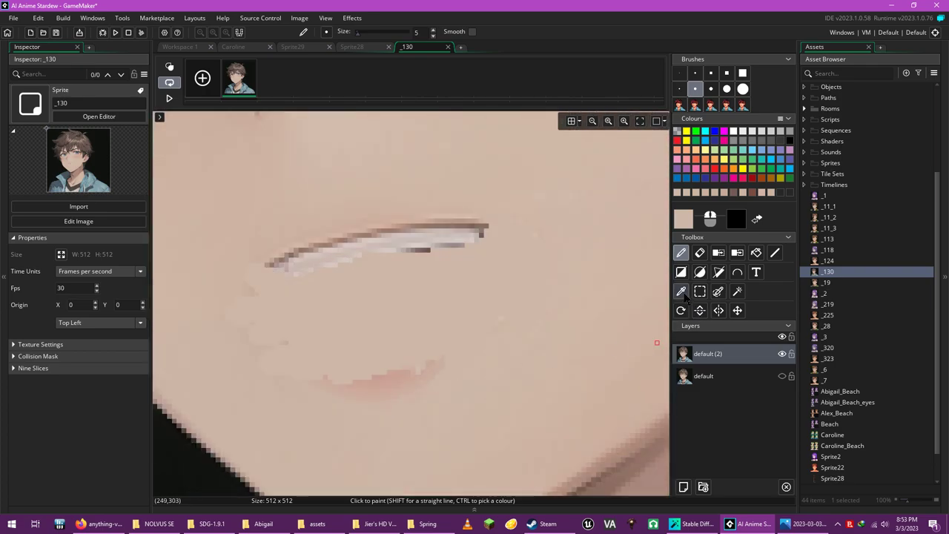
Outline the teeth strip's lower edge and right corner with the size 1 pencil in a darker skin tone sampled beside the mouth's left corner.
left_click(680, 76)
left_click(681, 291)
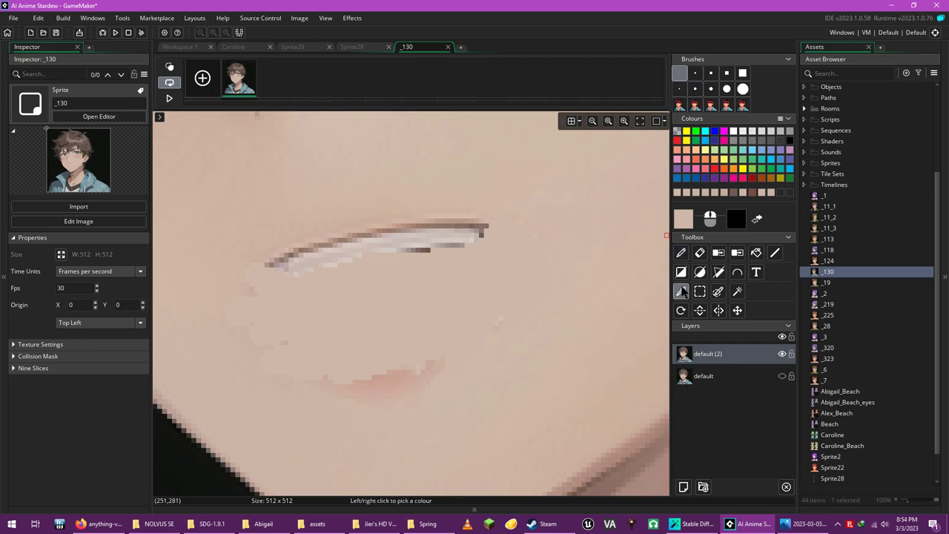
left_click(271, 258)
left_click(681, 253)
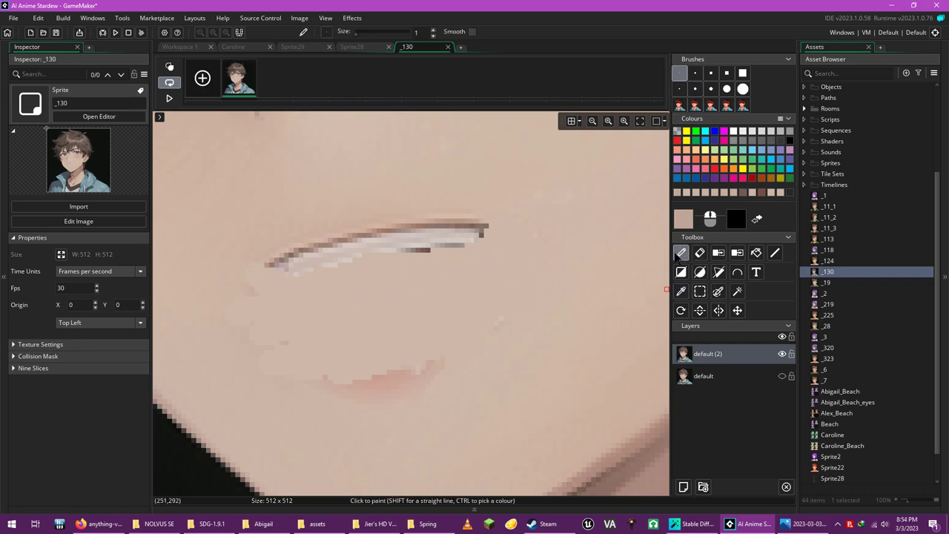
scroll(357, 276, "up", 1)
scroll(356, 276, "up", 1)
mouse_move(221, 256)
left_mouse_down()
mouse_move(281, 278)
mouse_move(404, 246)
mouse_move(518, 234)
mouse_move(566, 221)
mouse_move(593, 198)
mouse_move(599, 172)
left_mouse_up()
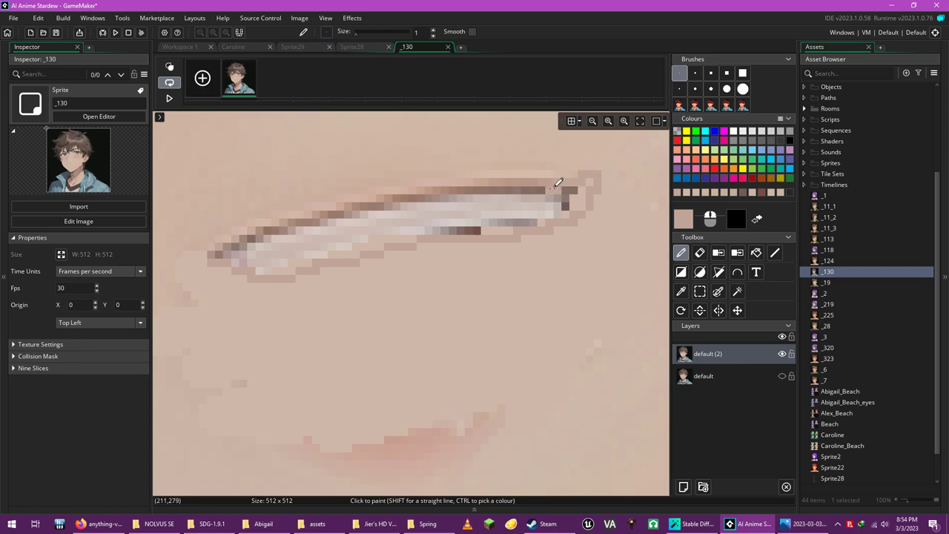
Fill the gap at the right corner of the mouth with light tones sampled from the neighbouring teeth pixels.
left_click(684, 290)
left_click(559, 201)
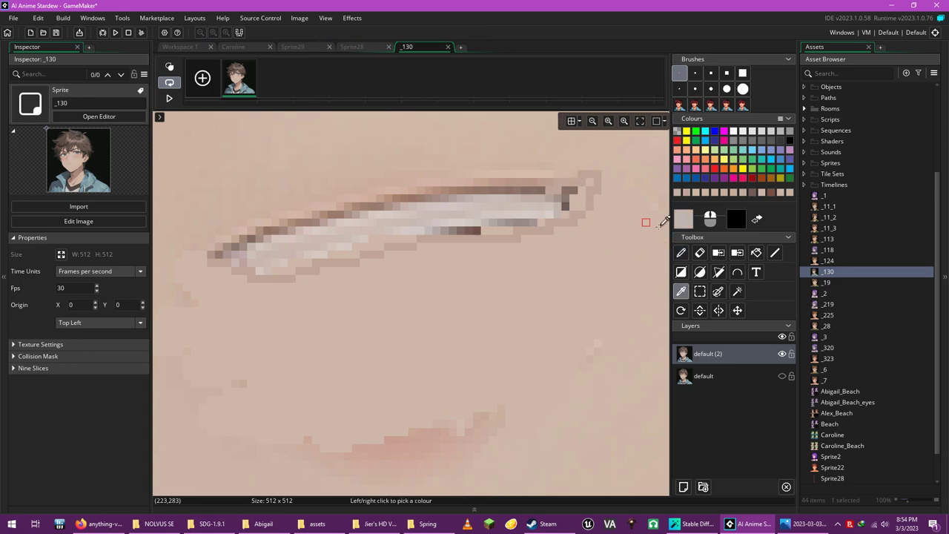
left_click(681, 253)
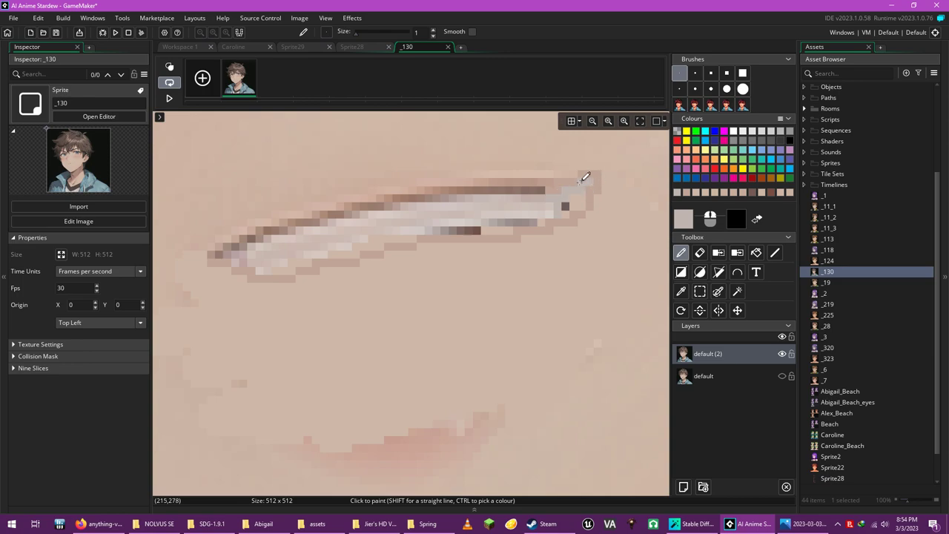
left_click(682, 291)
left_click(552, 200)
key("p")
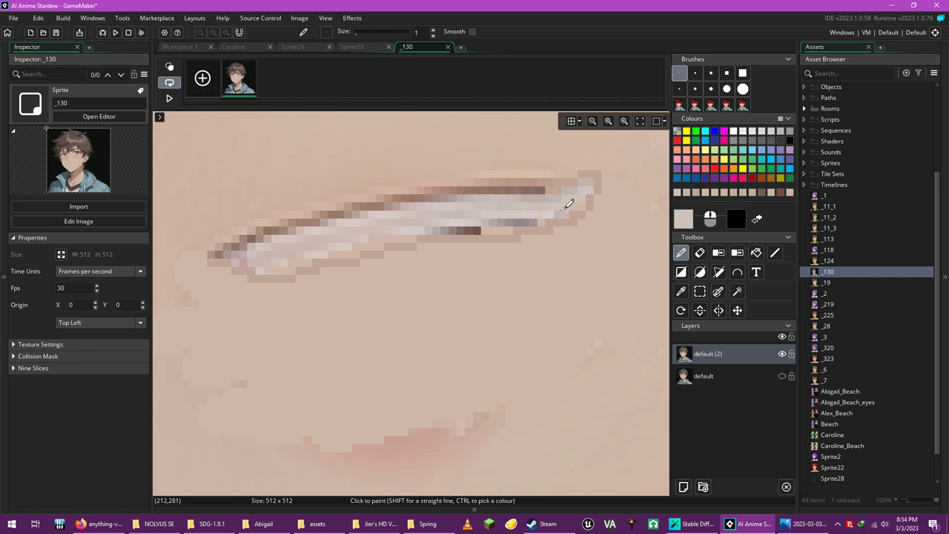
left_click(681, 292)
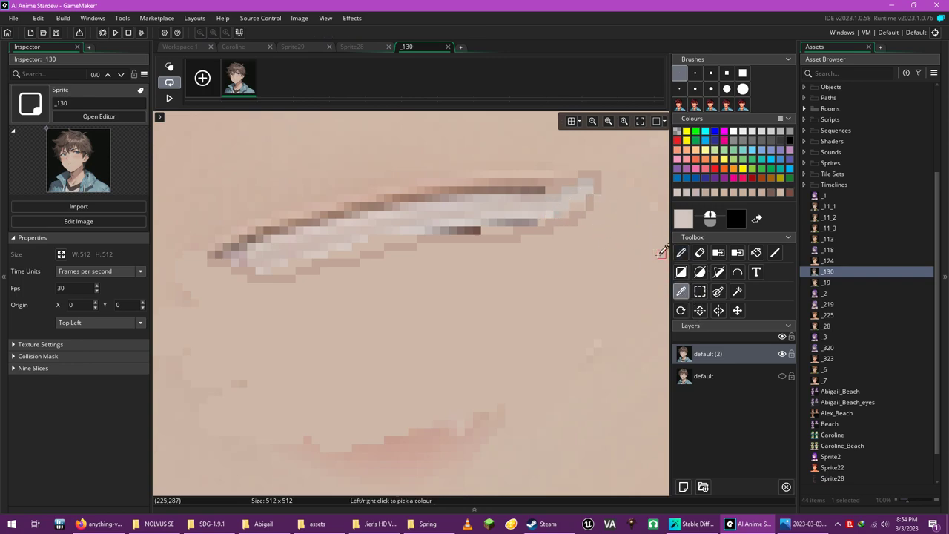
left_click(681, 252)
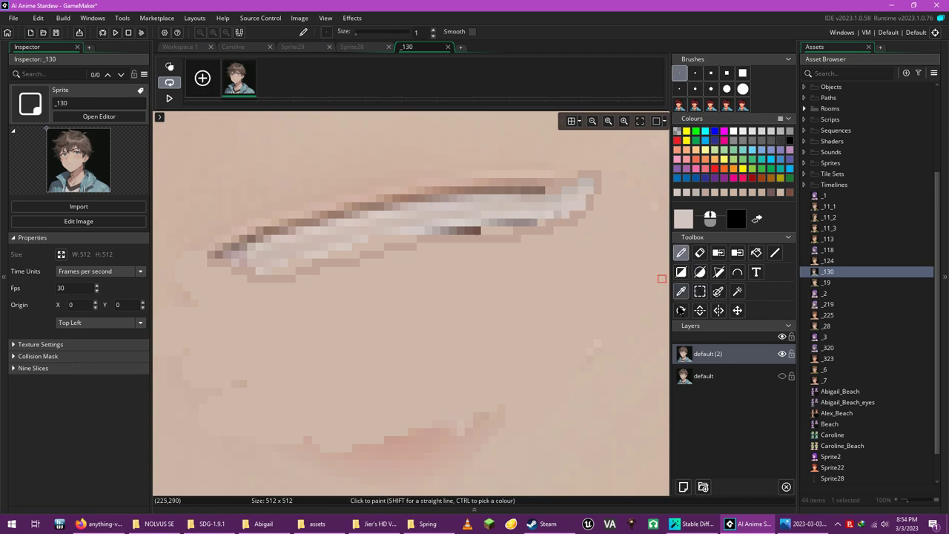
left_click(681, 291)
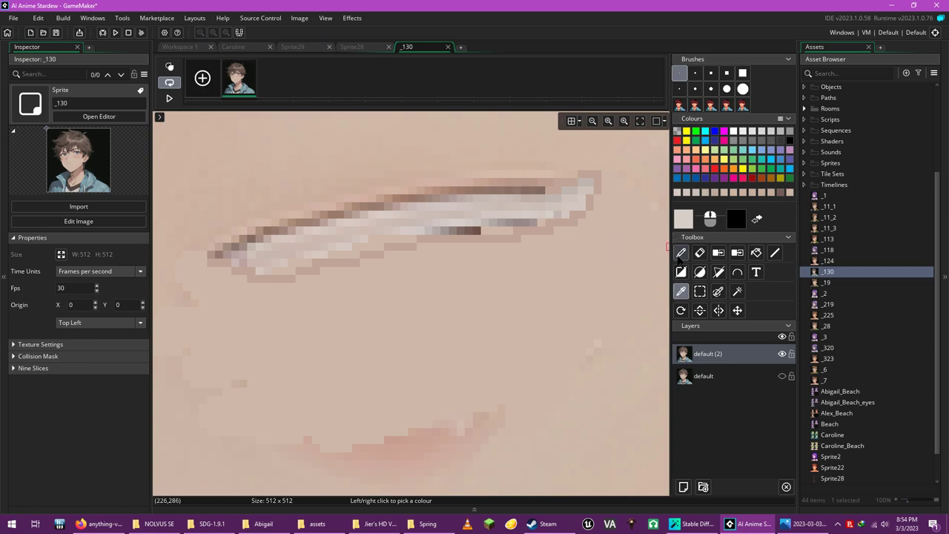
left_click(681, 252)
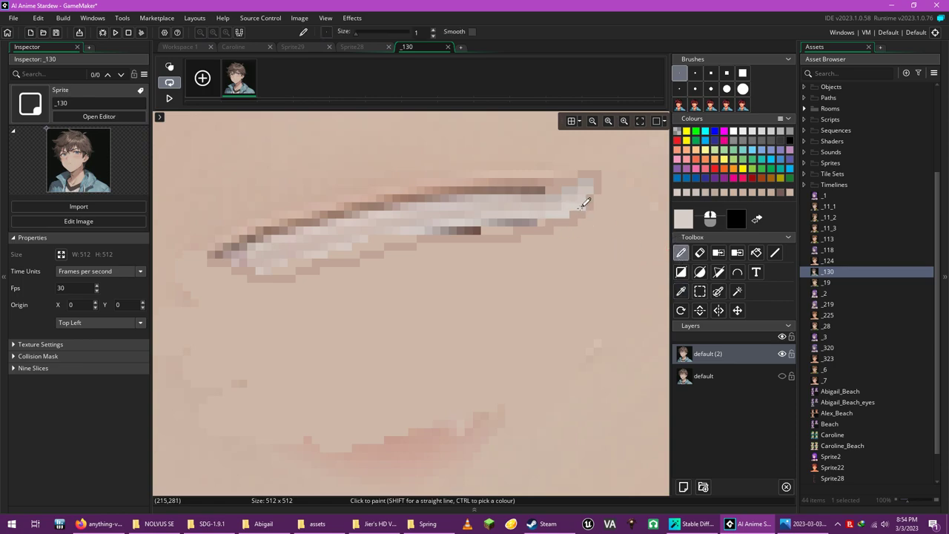
Sample the greyish mauve from the teeth's lower edge and pencil shading pixels beneath it, checking the mouth against the whole face.
left_click(681, 291)
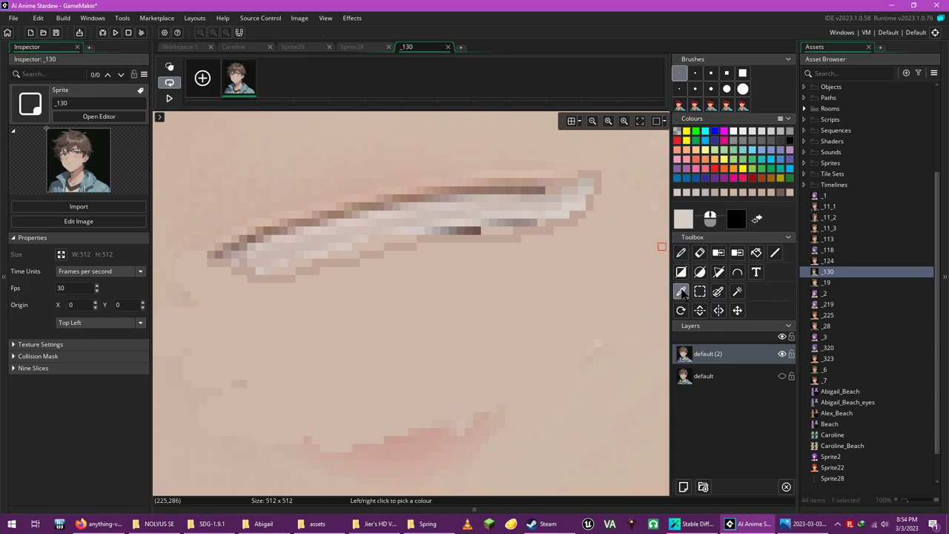
left_click(533, 221)
left_click(680, 253)
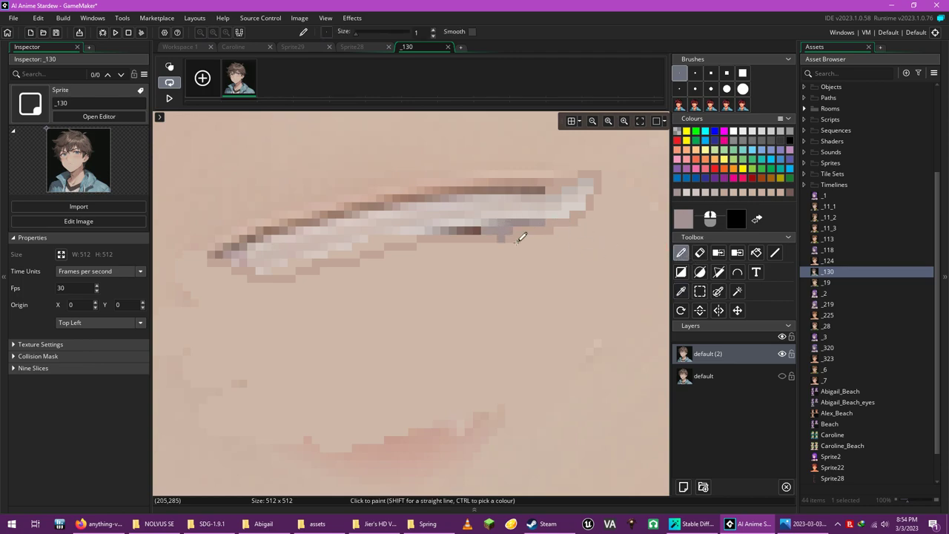
scroll(487, 261, "down", 5)
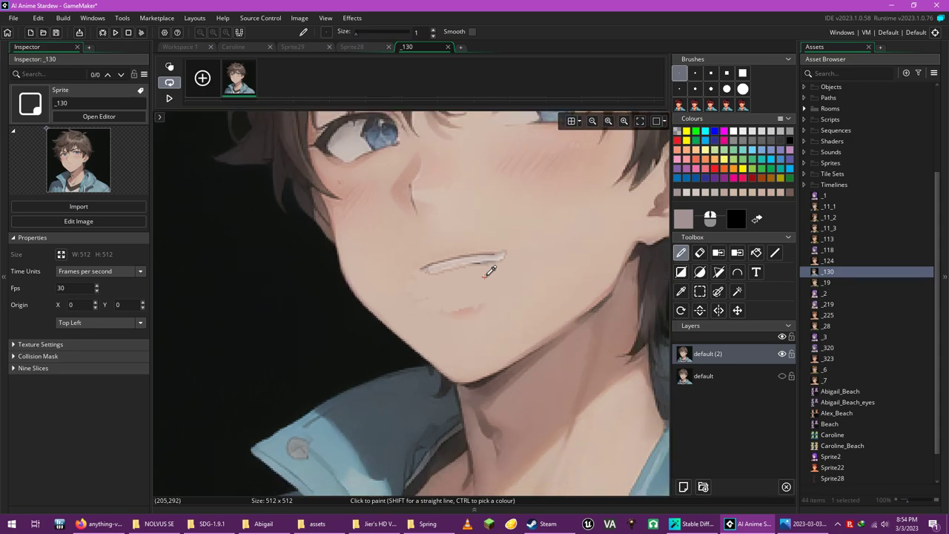
scroll(471, 365, "up", 2)
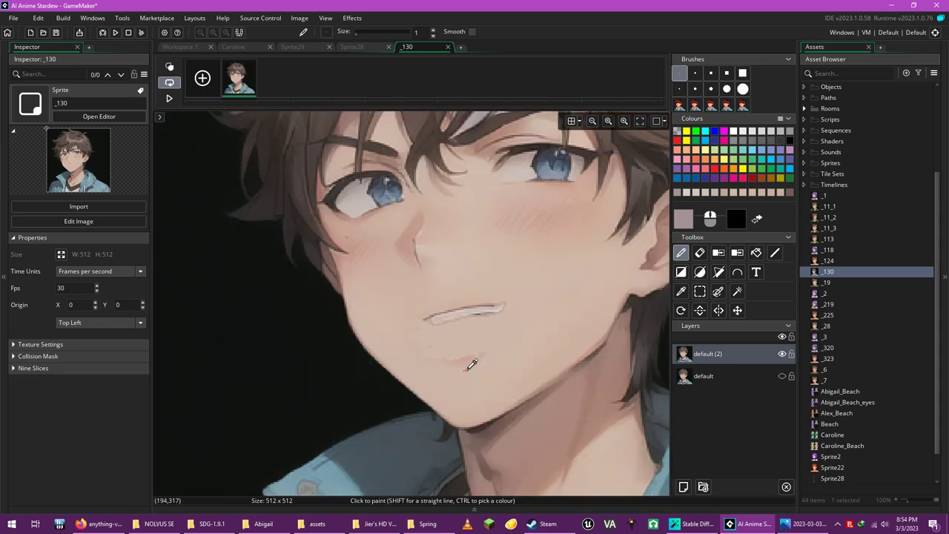
Select the pink lower lip with a rectangle, move it up beneath the teeth strip, and deselect it.
scroll(471, 365, "up", 4)
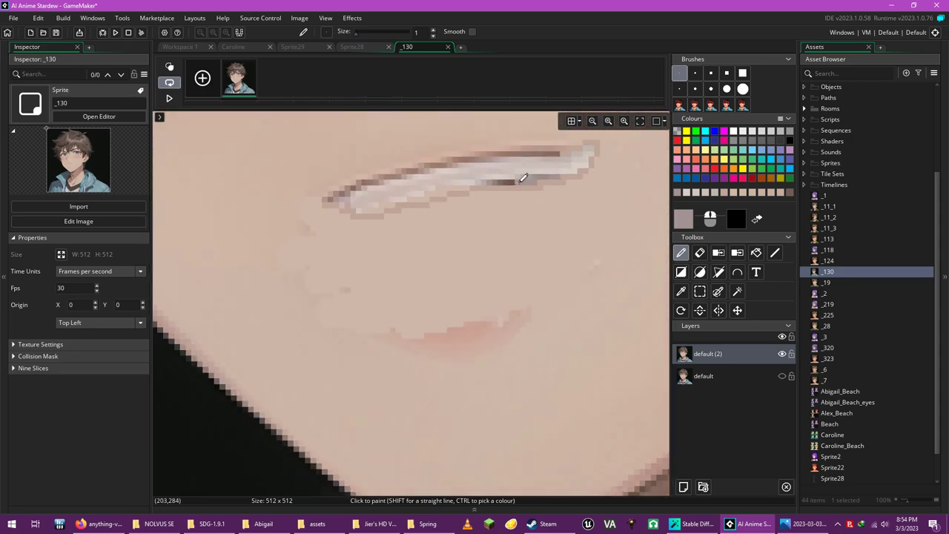
scroll(519, 297, "up", 2)
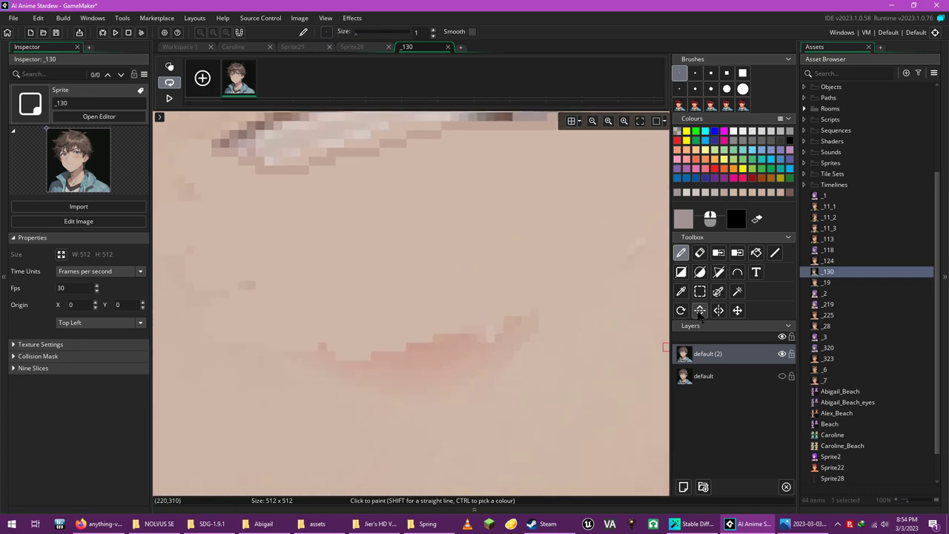
left_click(700, 291)
left_click_drag(511, 402, 298, 314)
mouse_move(455, 373)
left_mouse_down()
mouse_move(476, 331)
mouse_move(483, 221)
left_mouse_up()
scroll(586, 367, "up", 3)
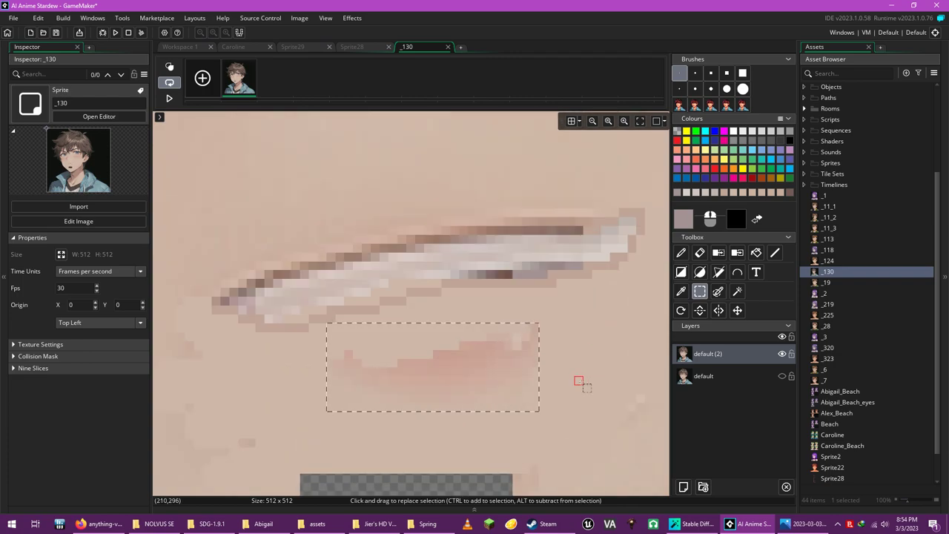
left_click(579, 346)
Erase the area around the moved lower lip with the size 5 eraser, leaving only a small pink sliver.
left_click(700, 252)
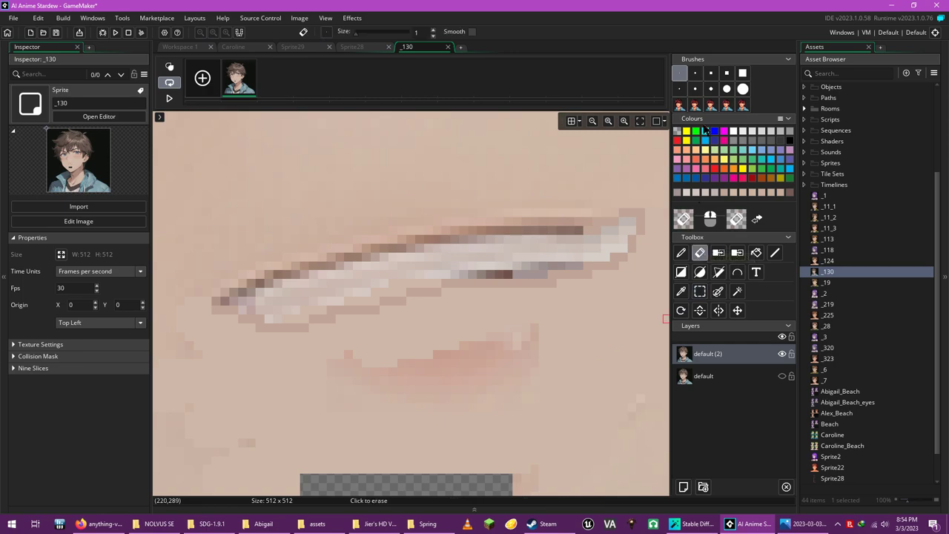
left_click(695, 88)
mouse_move(509, 318)
left_mouse_down()
mouse_move(429, 336)
mouse_move(322, 378)
left_mouse_up()
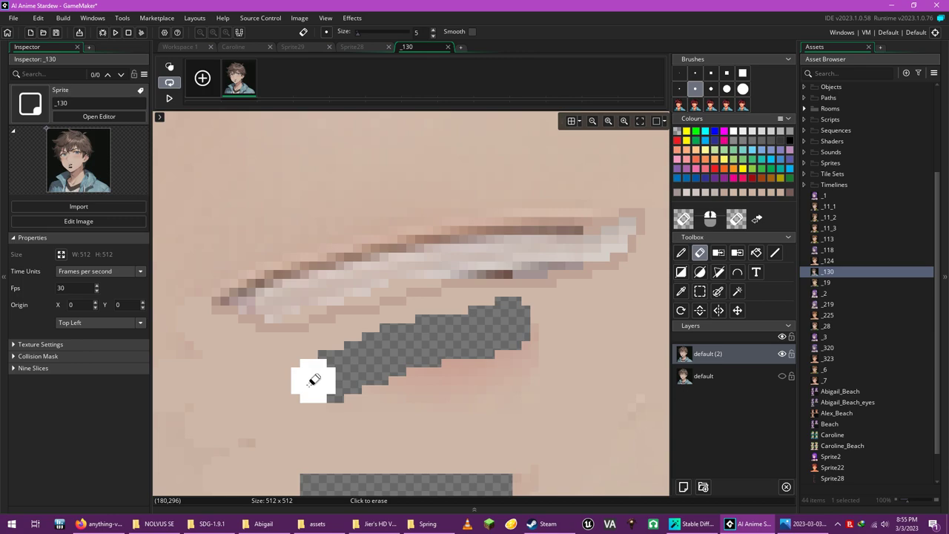
mouse_move(547, 311)
left_mouse_down()
mouse_move(587, 301)
mouse_move(553, 339)
mouse_move(562, 350)
mouse_move(549, 389)
mouse_move(452, 408)
mouse_move(356, 407)
mouse_move(322, 394)
mouse_move(315, 404)
left_mouse_up()
Select the remaining pink lip sliver, move it up directly against the teeth's lower edge, and deselect it.
left_click(701, 292)
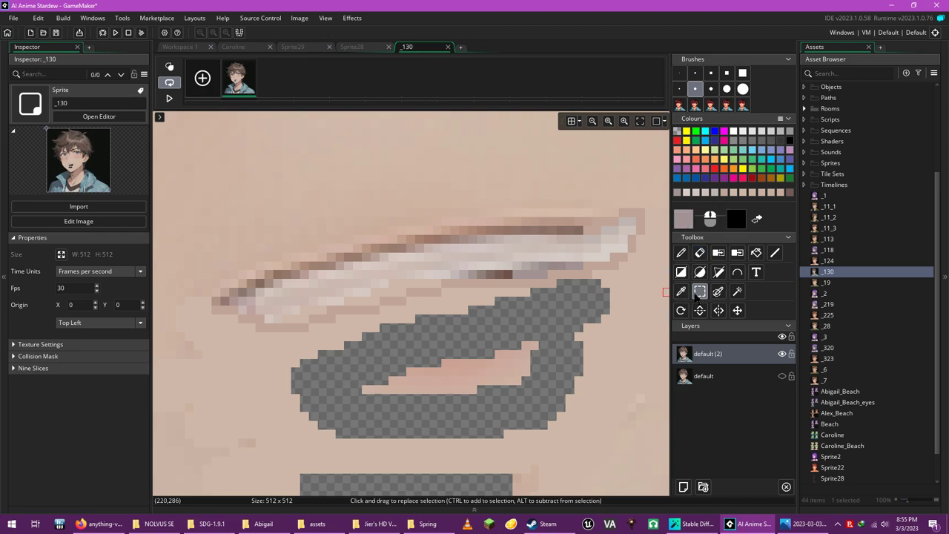
mouse_move(351, 340)
left_mouse_down()
mouse_move(557, 395)
mouse_move(508, 364)
mouse_move(498, 309)
mouse_move(456, 324)
mouse_move(517, 312)
mouse_move(497, 312)
left_mouse_up()
left_click(499, 373)
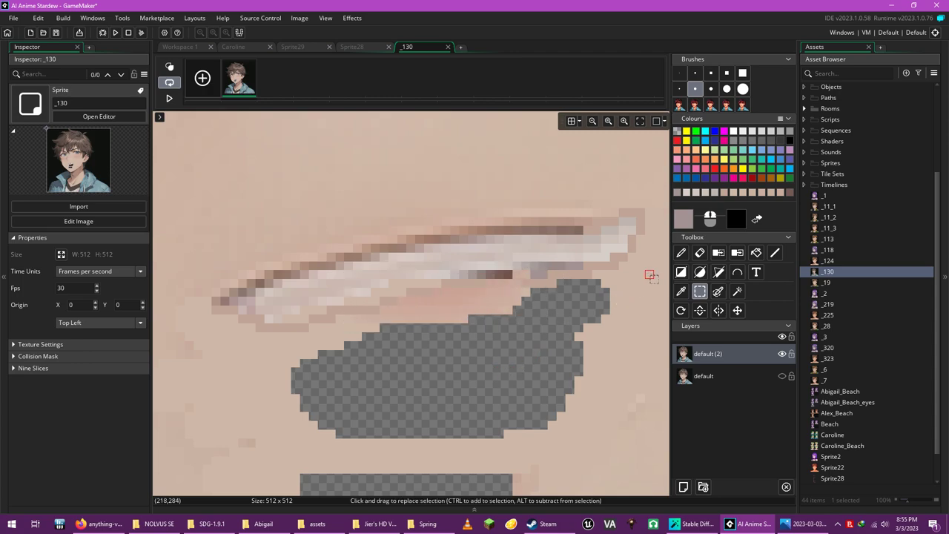
Extend the dark line under the teeth to the right with the size 1 pencil in its sampled brown, undoing the stray pixel on the upper line.
left_click(683, 293)
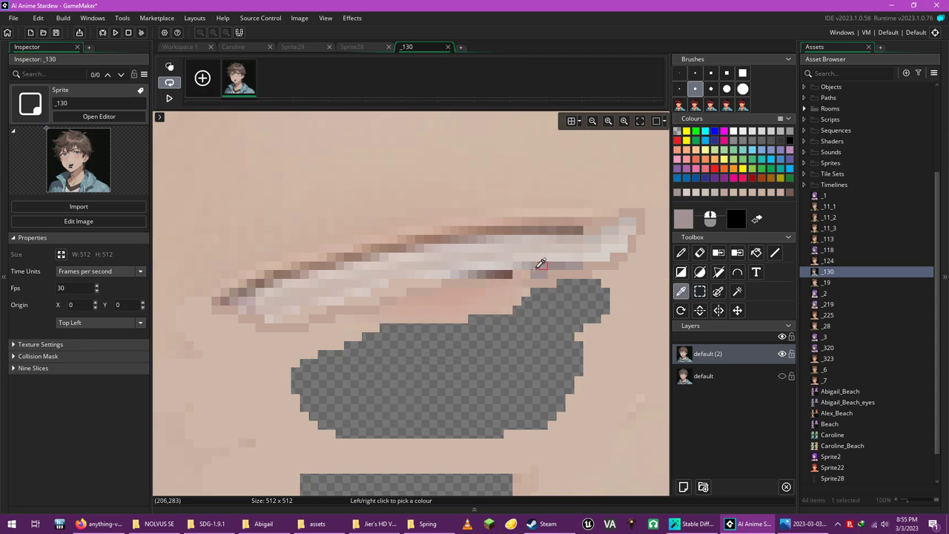
left_click(517, 273)
left_click(681, 253)
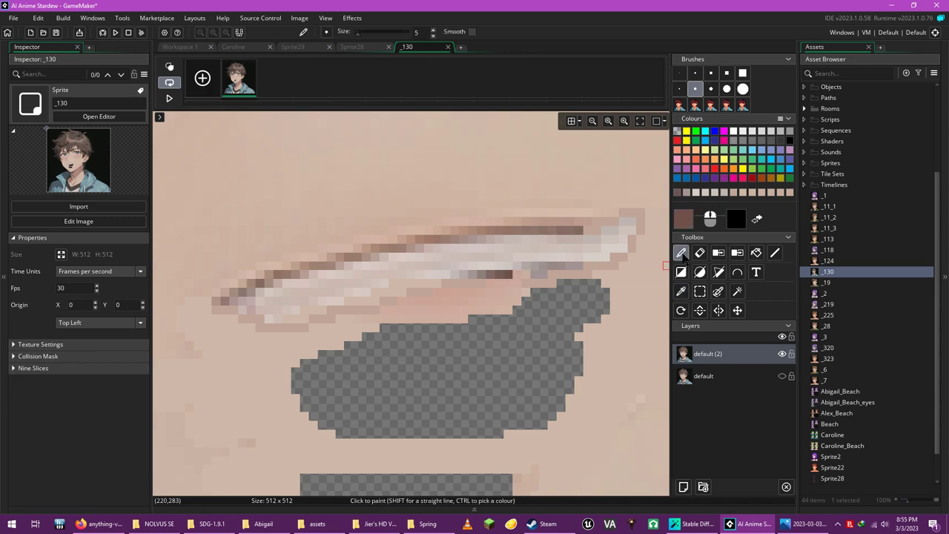
left_click(679, 74)
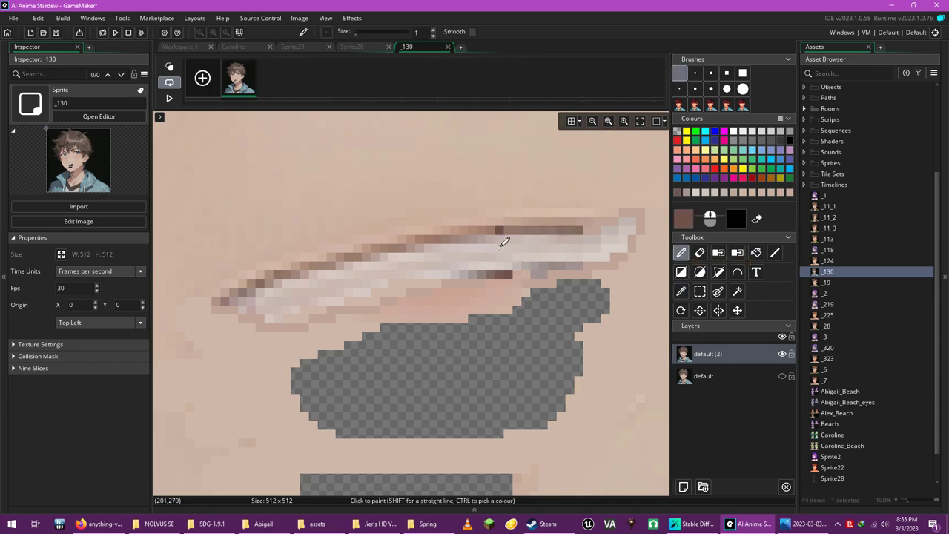
key("ctrl+z")
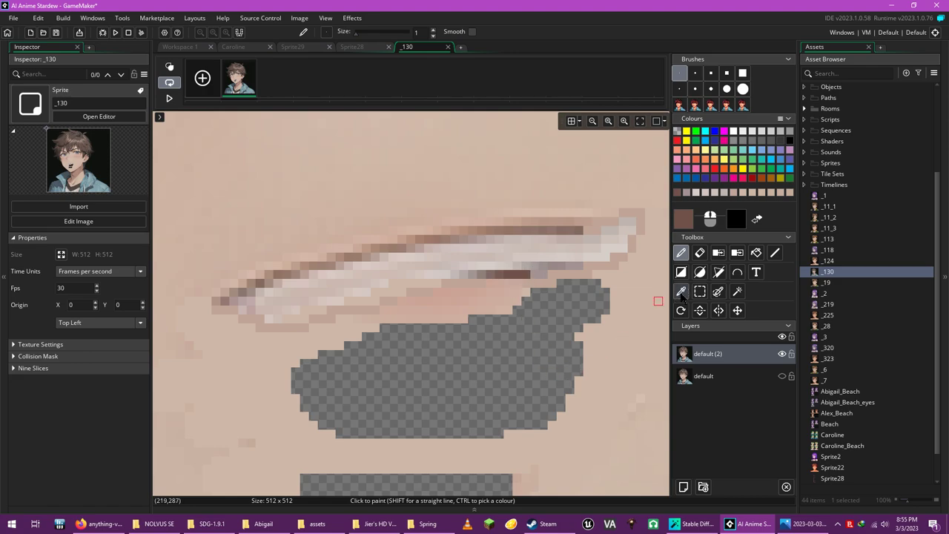
Fill both erased areas below the mouth with the skin tone sampled beside them.
left_click(681, 291)
left_click(612, 346)
left_click(756, 253)
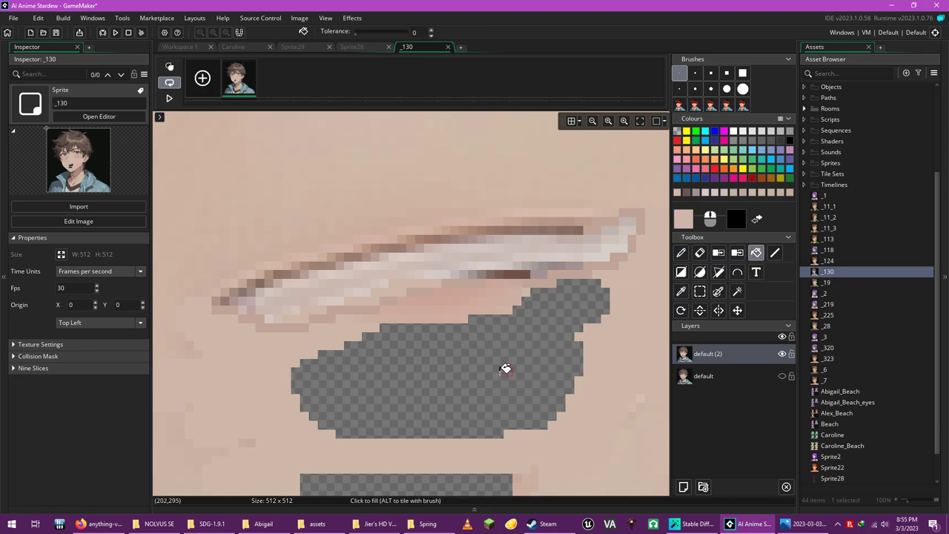
left_click(494, 369)
scroll(517, 364, "down", 3)
left_click(482, 352)
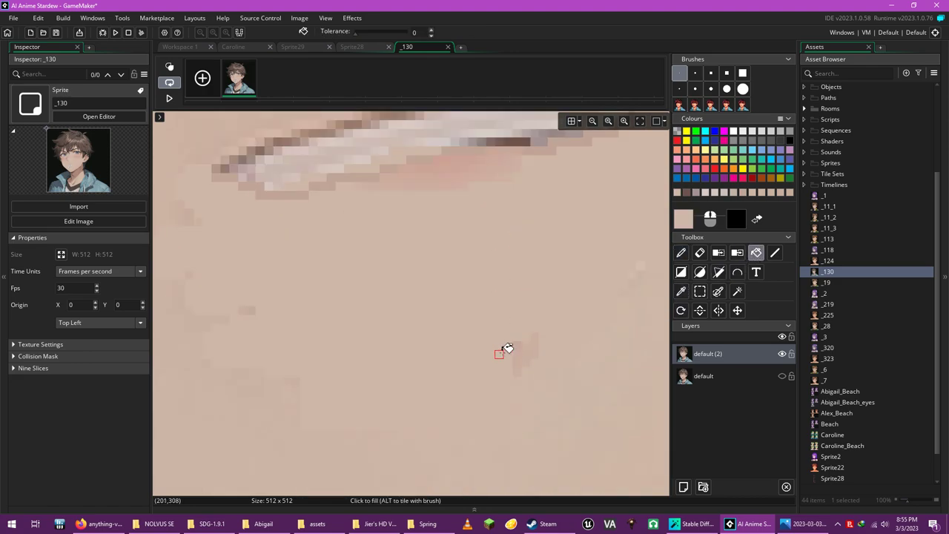
Paint over the stray darker pixels on the skin below the mouth with the size 5 pencil in the skin tone.
left_click(681, 253)
left_click(695, 89)
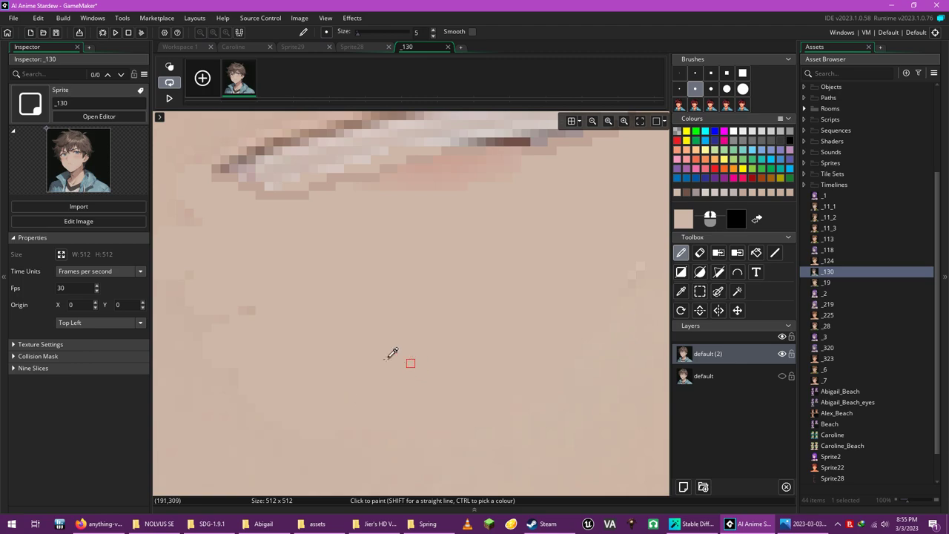
scroll(383, 339, "down", 6)
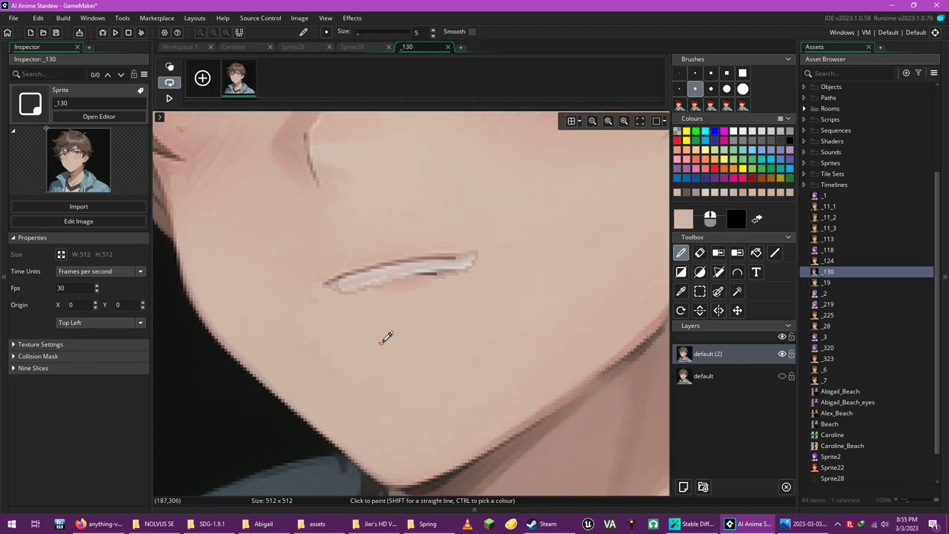
scroll(388, 338, "down", 2)
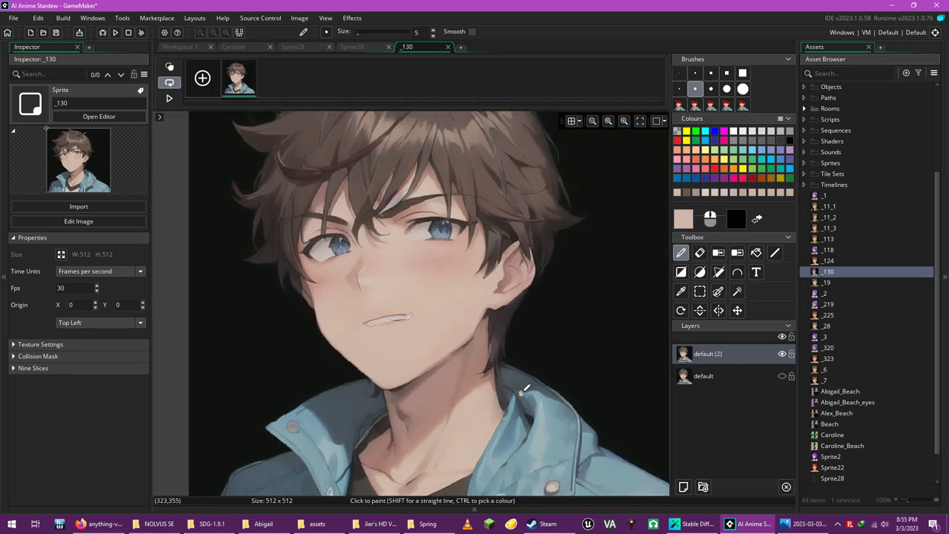
scroll(317, 353, "up", 8)
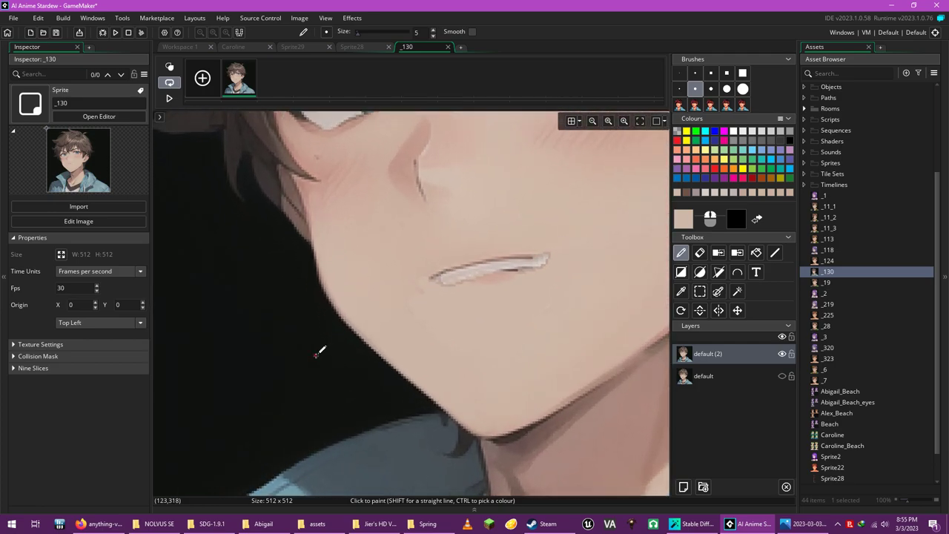
scroll(318, 348, "down", 1)
scroll(315, 345, "up", 3)
scroll(313, 347, "right", 3)
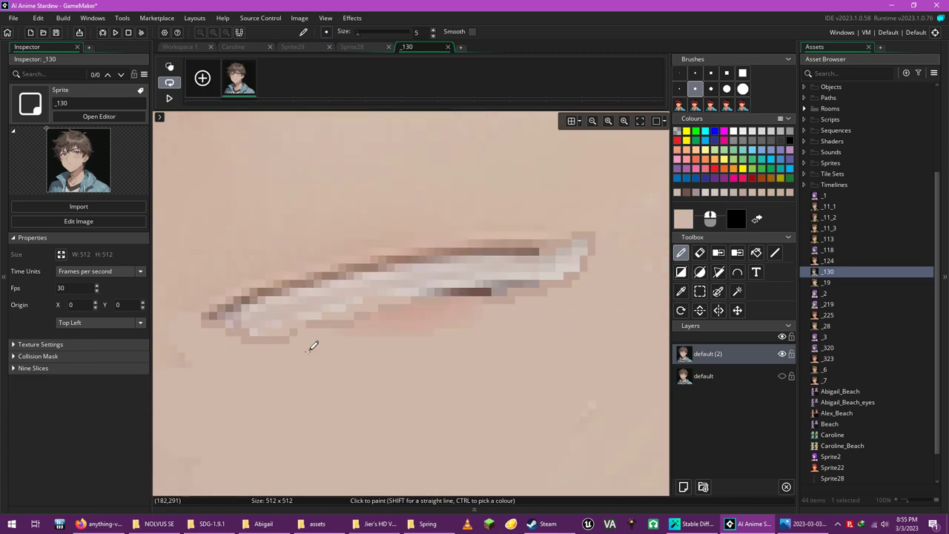
Select a rectangle around the whole mouth and shift it right and slightly down on the face.
left_click(700, 291)
left_click_drag(171, 207, 657, 410)
scroll(368, 321, "down", 1)
scroll(369, 320, "down", 2)
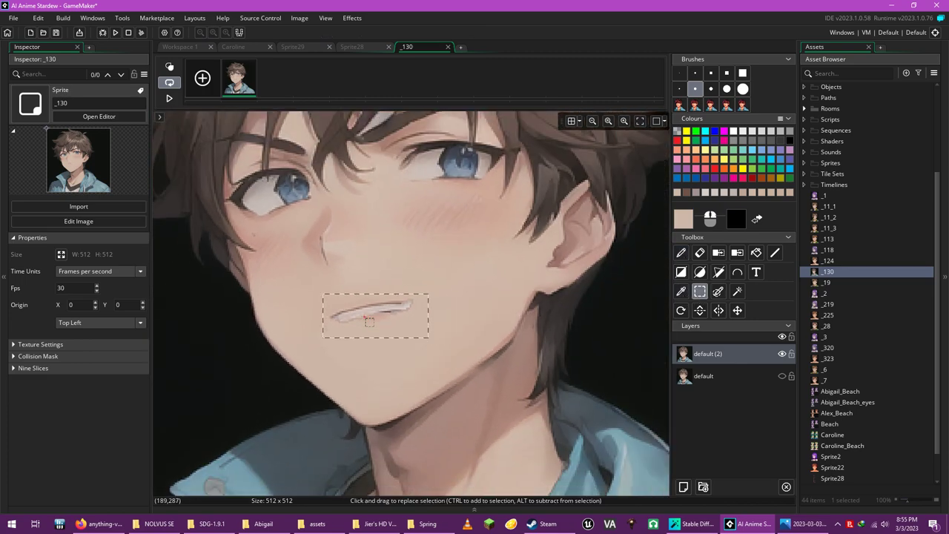
left_click_drag(365, 313, 391, 322)
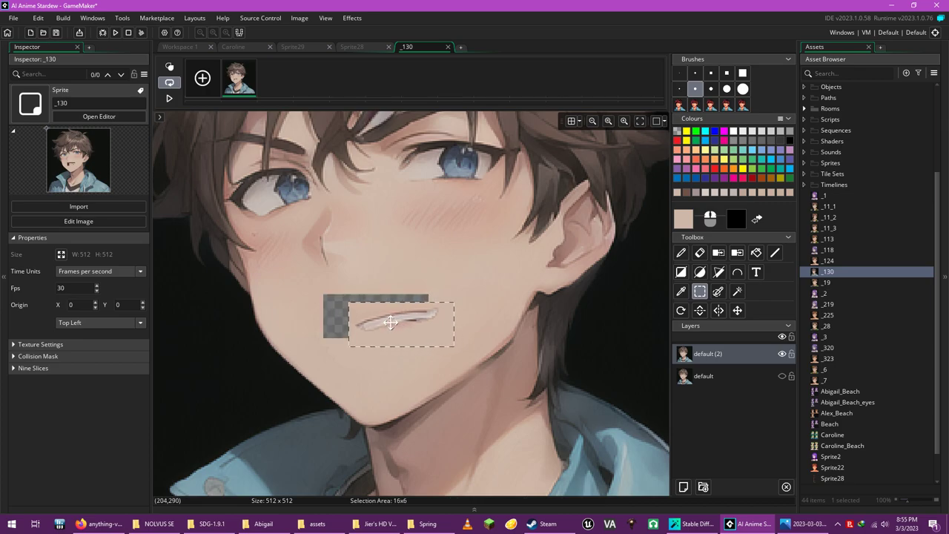
Try to fill the transparent gap exposed beside and above the moved mouth with the skin tone.
left_click(646, 303)
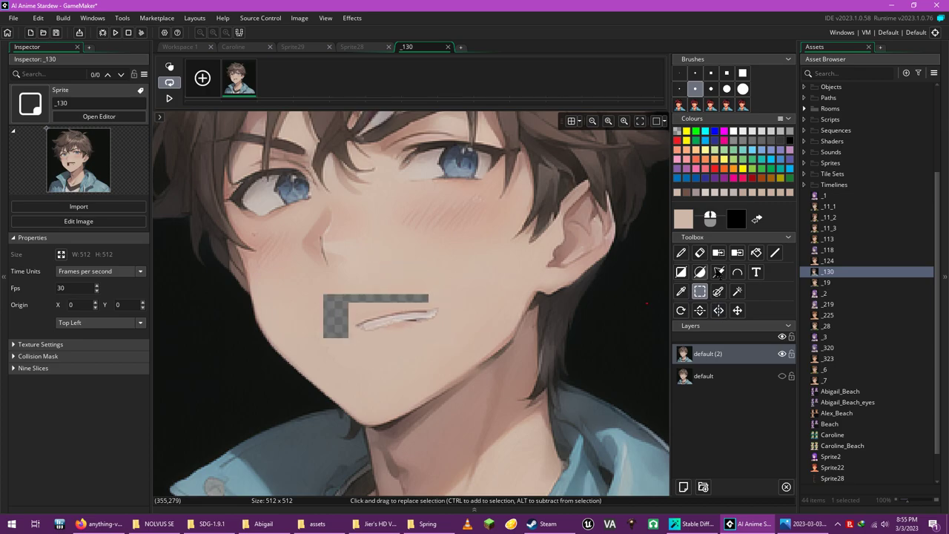
left_click(760, 253)
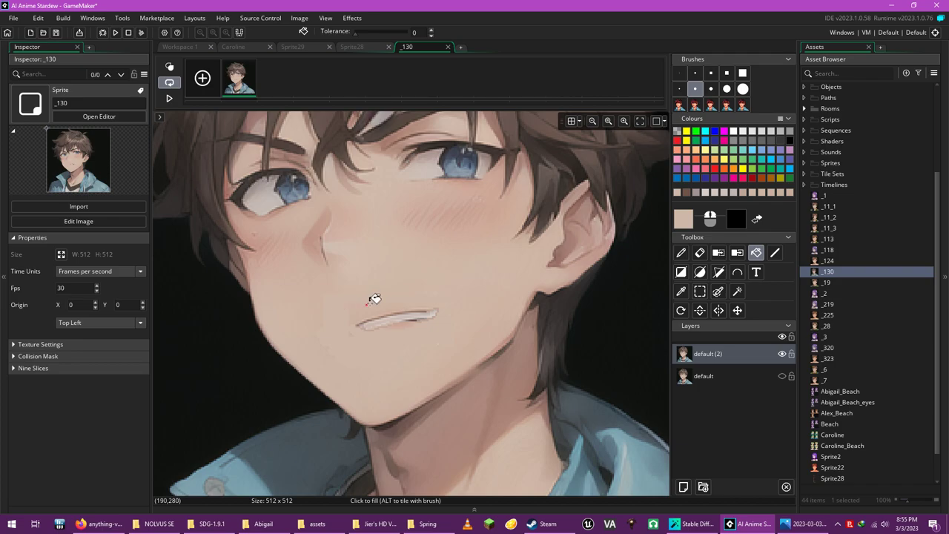
scroll(570, 313, "down", 2)
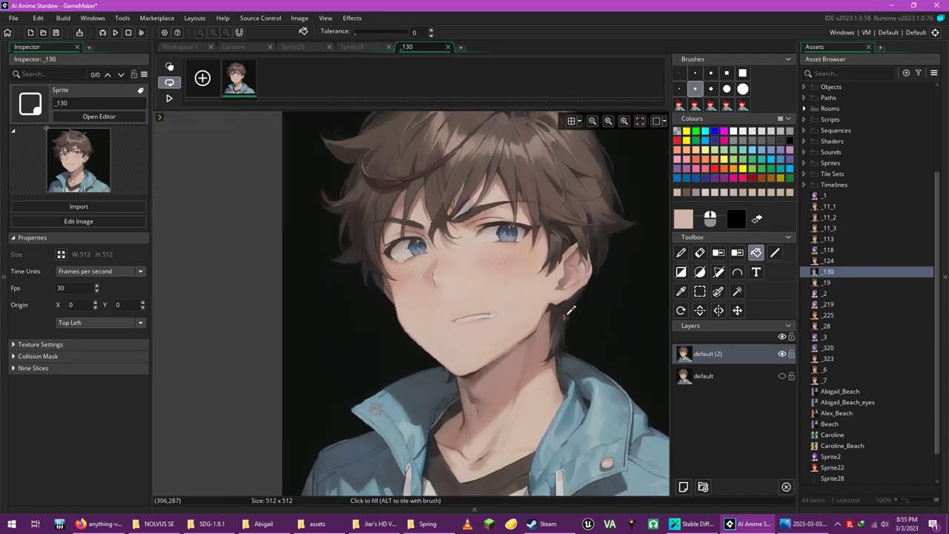
scroll(570, 312, "up", 2)
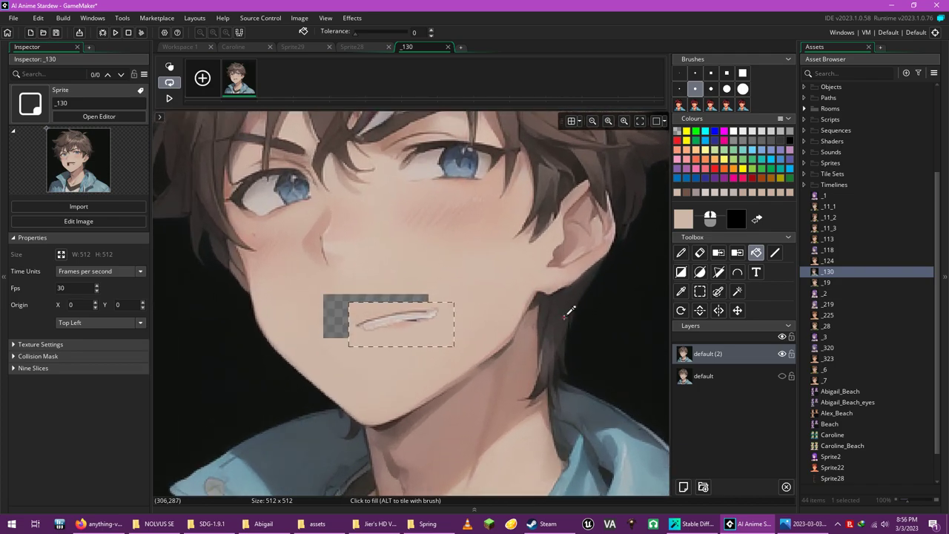
Reposition the selected mouth slightly right of its original spot with the original portrait layer shown underneath, and deselect it.
left_click(700, 291)
left_click_drag(370, 315, 377, 319)
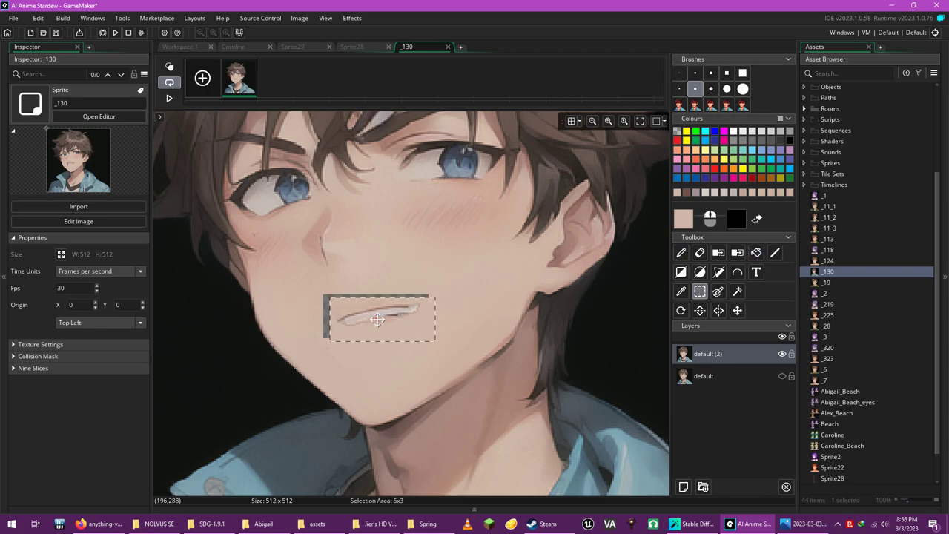
left_click(782, 376)
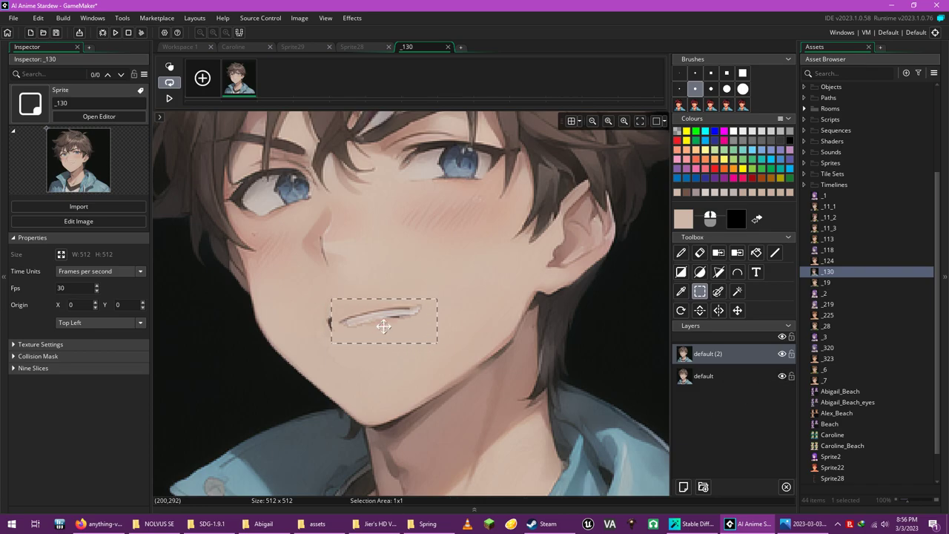
left_click_drag(383, 325, 388, 322)
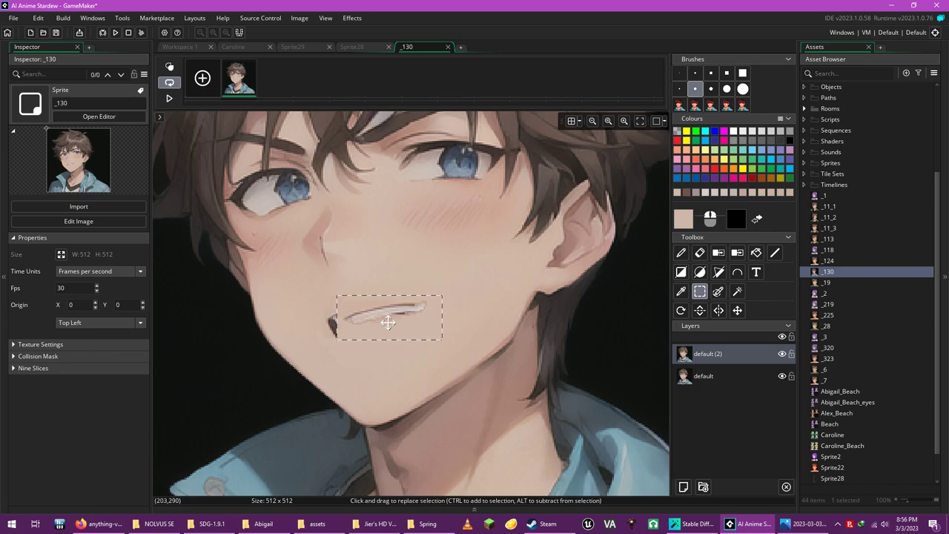
left_click(376, 364)
scroll(376, 324, "up", 5)
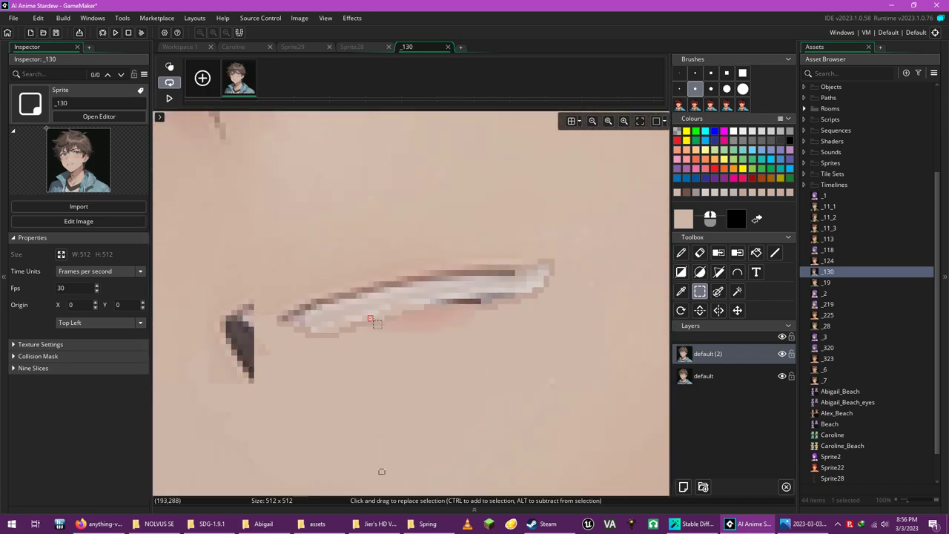
Cover the old mouth's dark corner showing left of the teeth with the size 7 pencil in the skin tone.
left_click(681, 291)
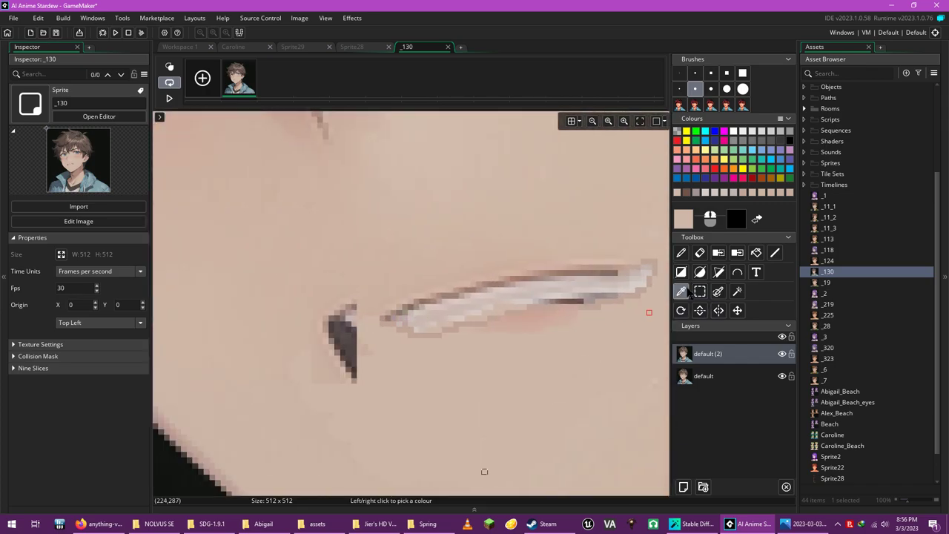
left_click(700, 291)
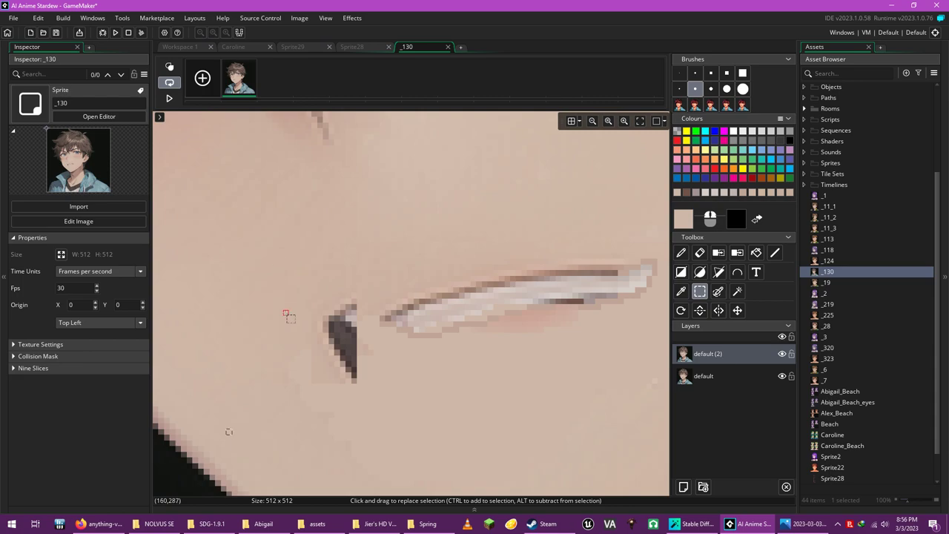
scroll(286, 313, "down", 6)
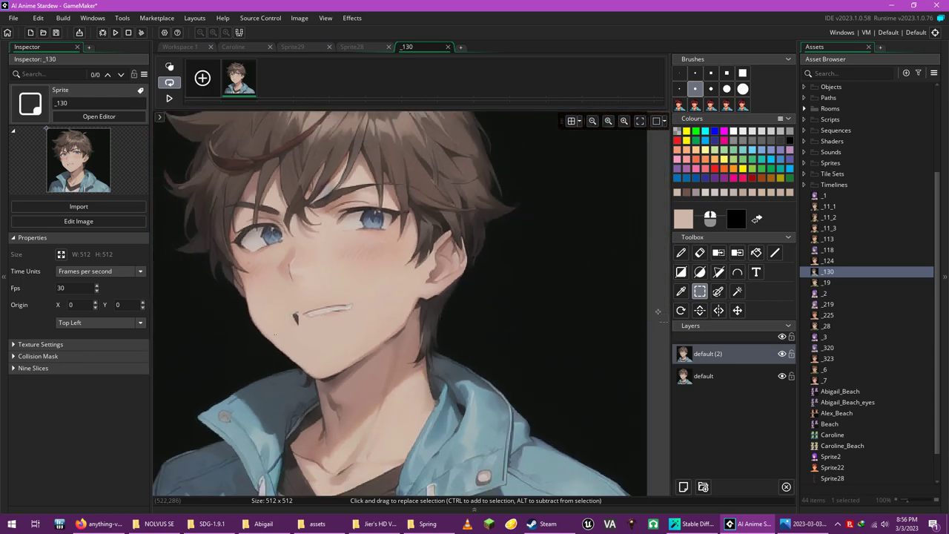
scroll(238, 320, "up", 7)
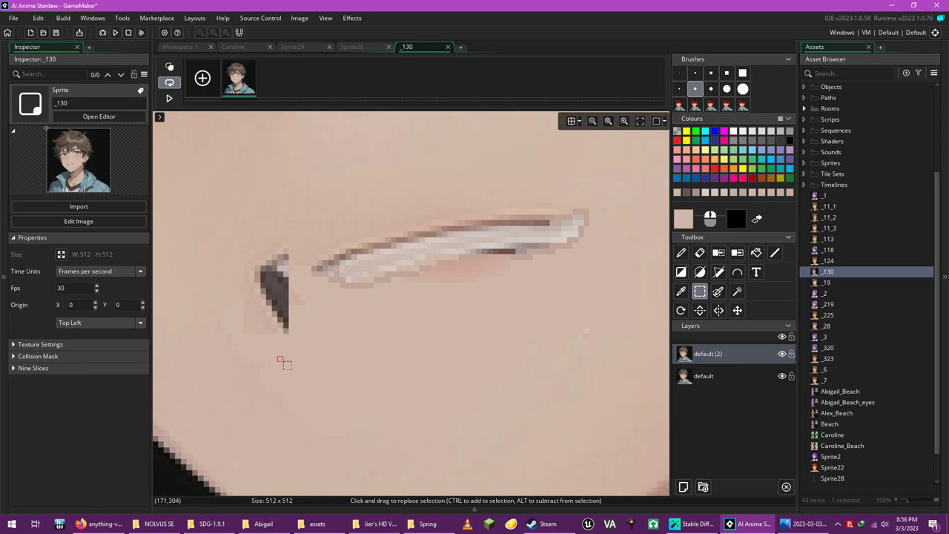
left_click(681, 252)
left_click(711, 88)
mouse_move(252, 281)
left_mouse_down()
mouse_move(285, 270)
mouse_move(276, 279)
mouse_move(285, 315)
left_mouse_up()
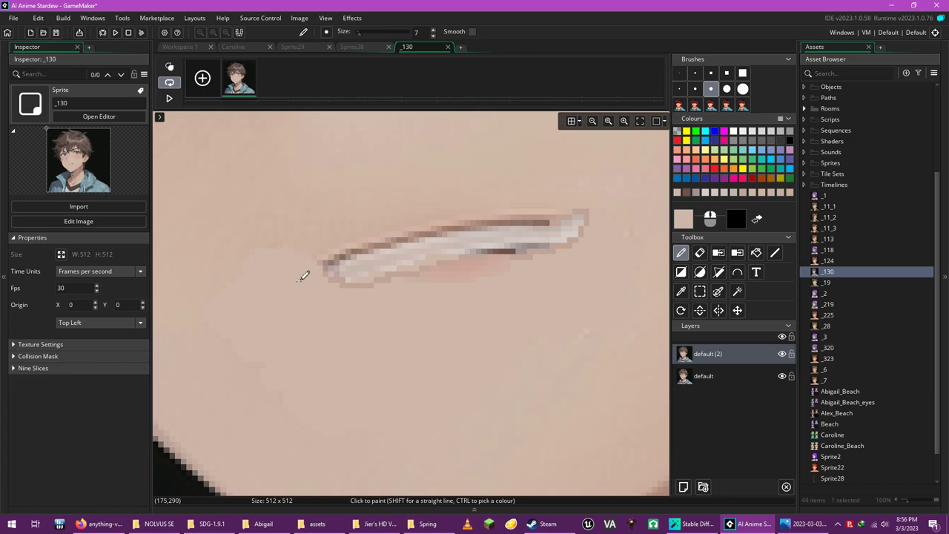
Blend the skin patch around the mouth's left corner with the size 7 pencil in skin tones sampled nearby.
scroll(335, 319, "down", 5)
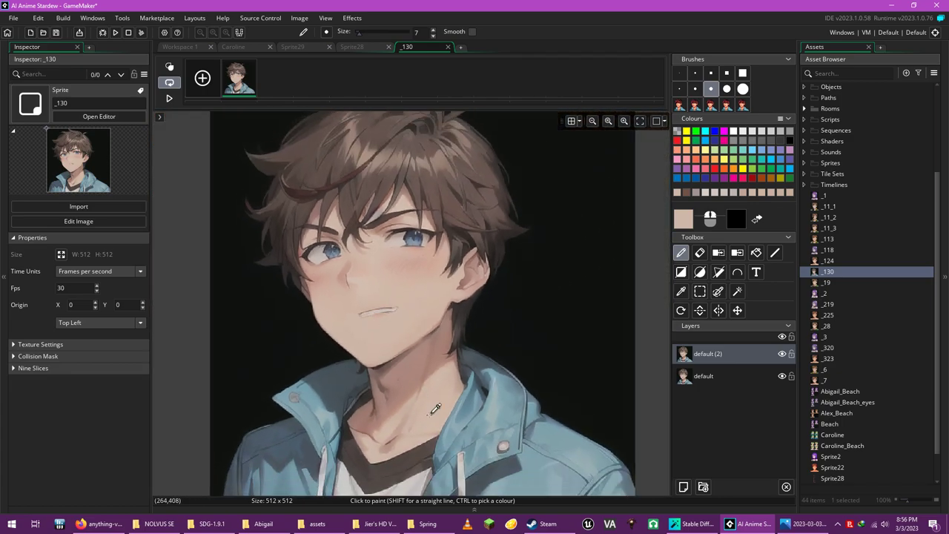
scroll(435, 410, "up", 8)
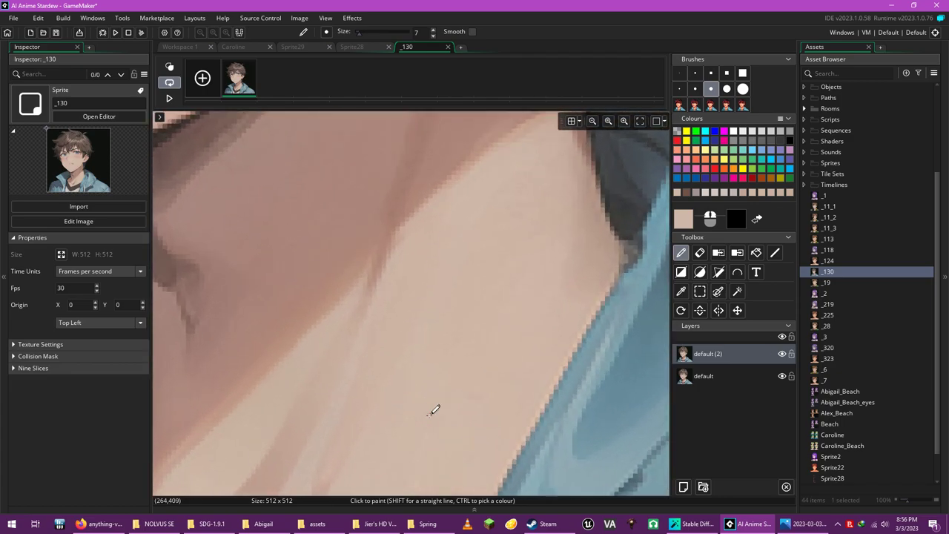
scroll(435, 416, "left", 5)
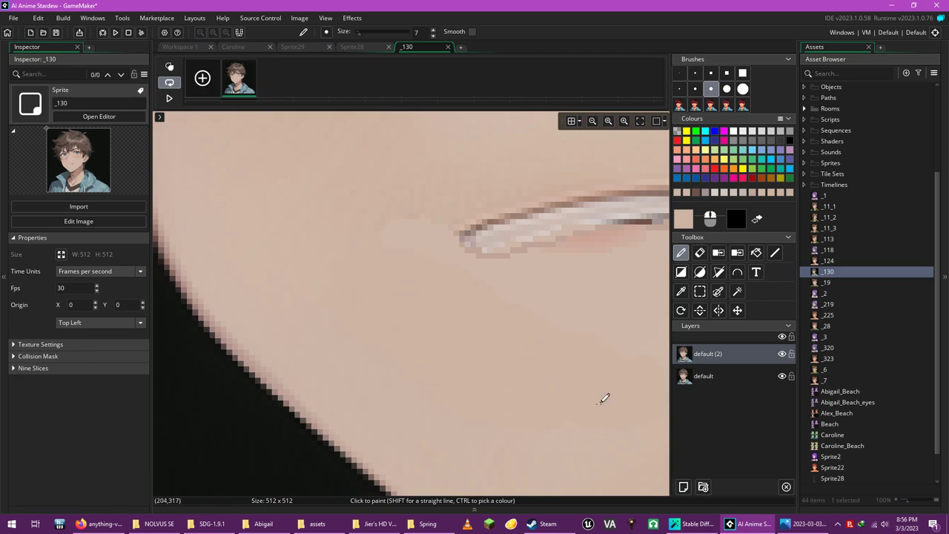
scroll(606, 397, "down", 4)
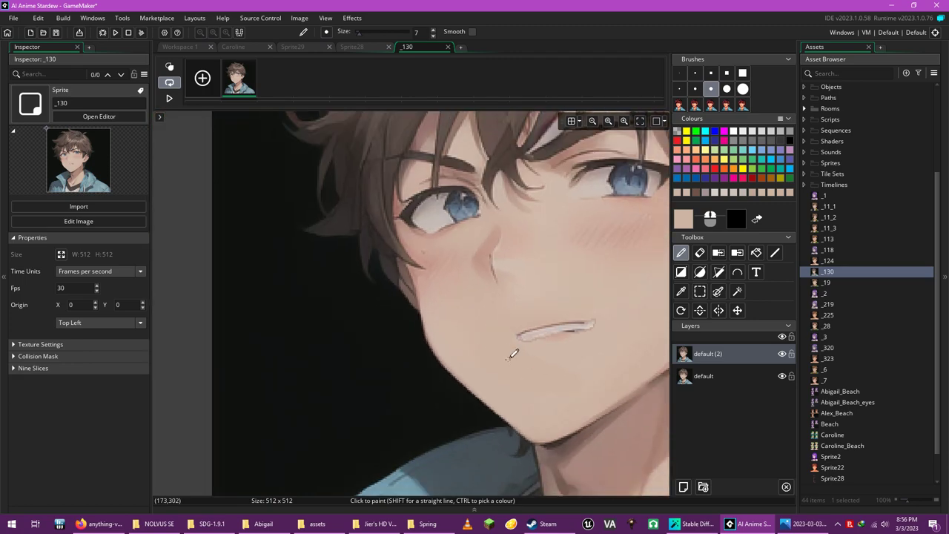
scroll(511, 386, "right", 4)
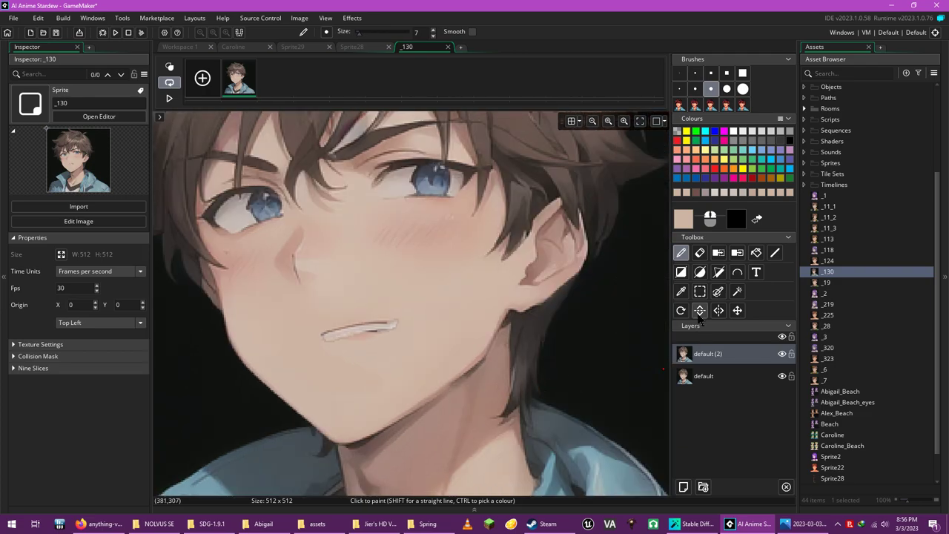
key("i")
left_click(681, 253)
scroll(475, 349, "down", 3)
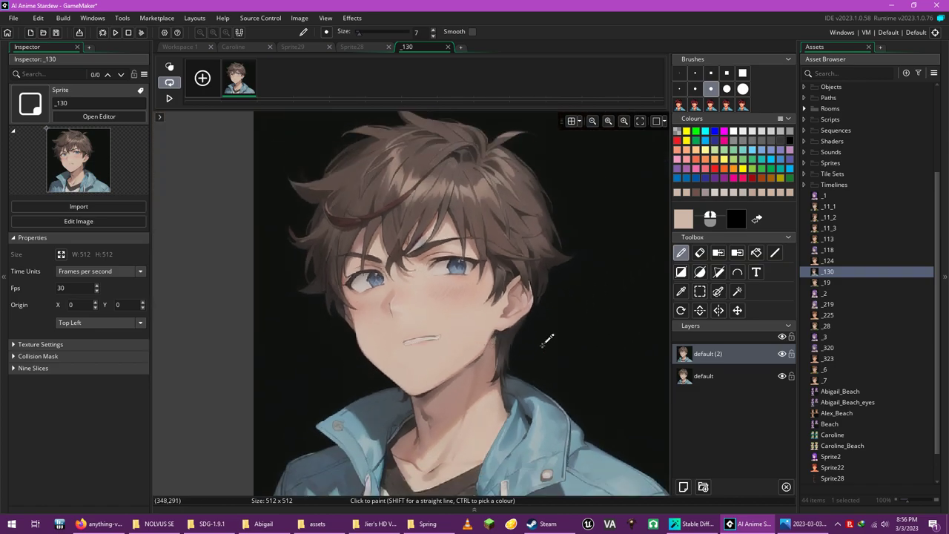
scroll(536, 279, "up", 2)
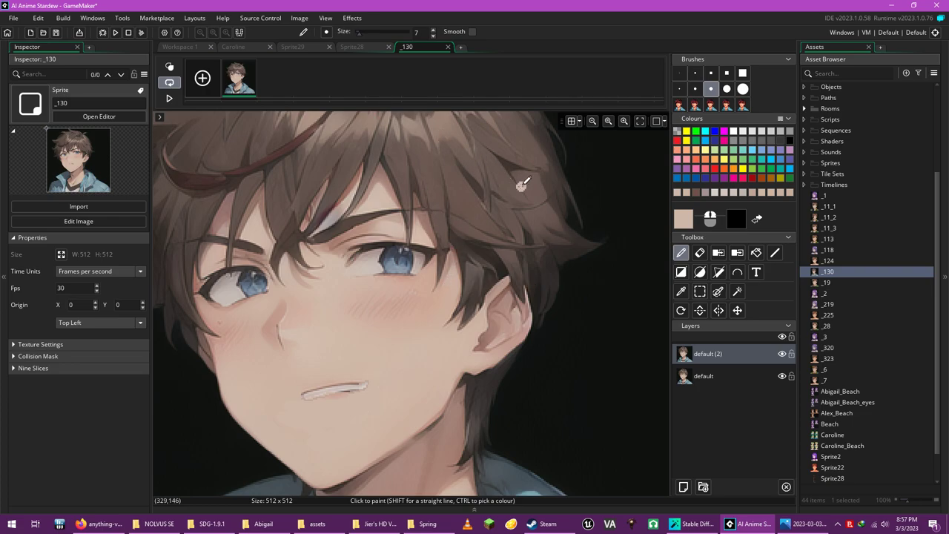
scroll(361, 285, "up", 2)
scroll(346, 278, "up", 1)
scroll(347, 279, "down", 4)
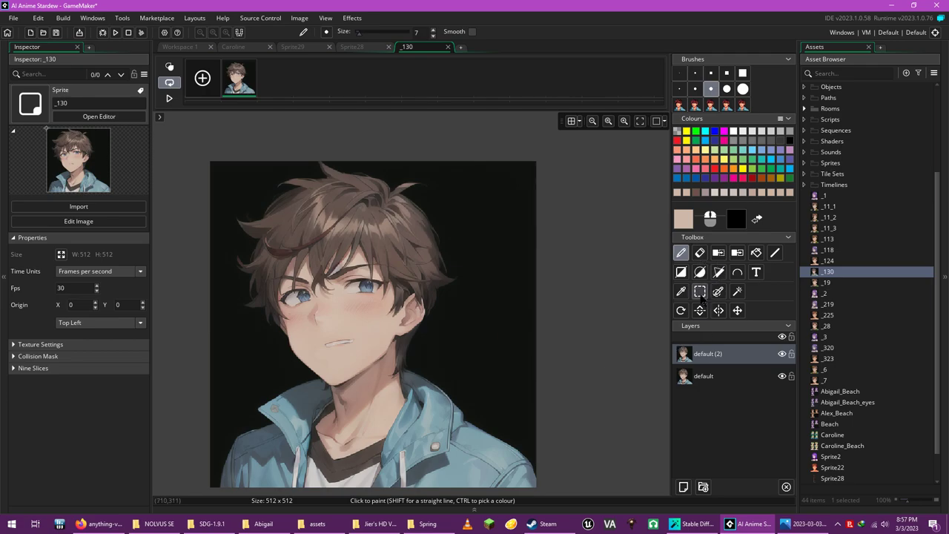
Scale the Sprite28 portrait sheet to 200 percent with its aspect ratio maintained.
left_click(362, 48)
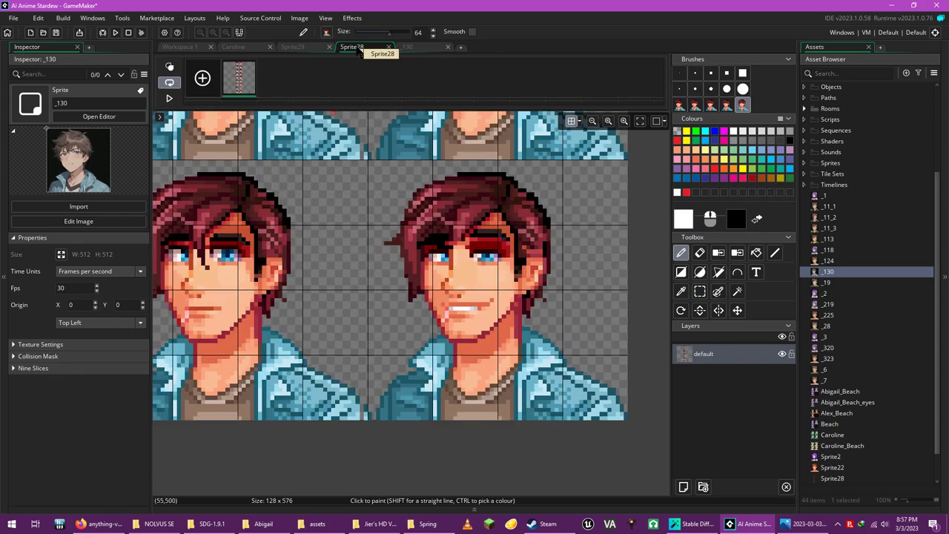
scroll(372, 158, "down", 5)
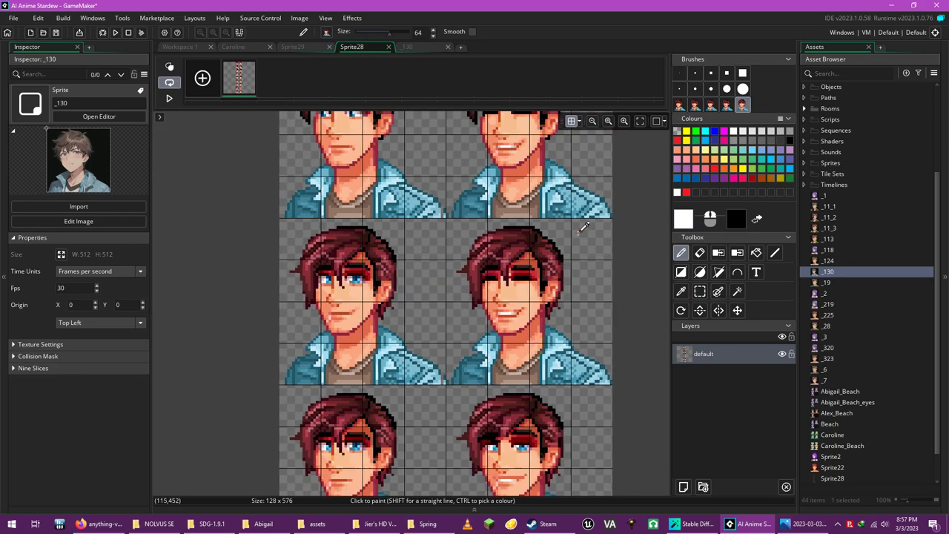
scroll(575, 236, "up", 5)
scroll(575, 237, "down", 2)
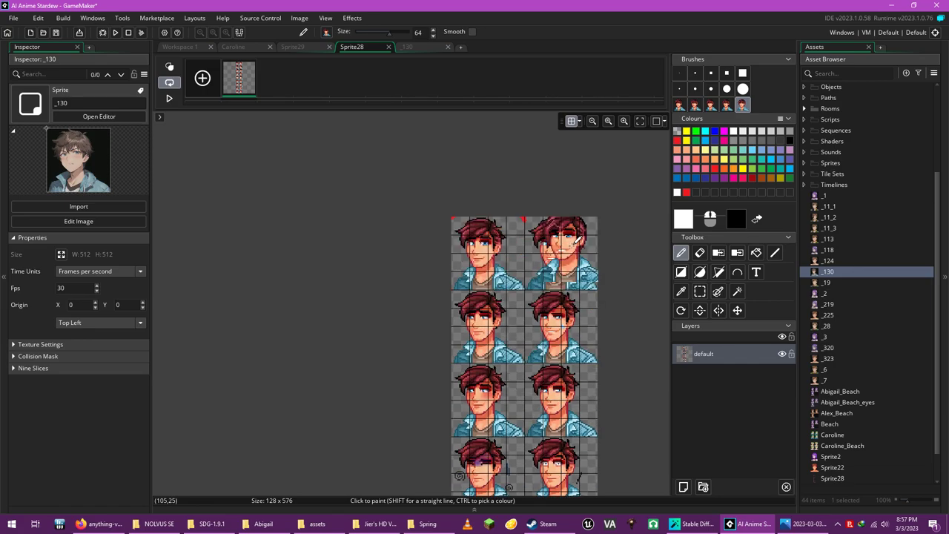
scroll(577, 239, "up", 5)
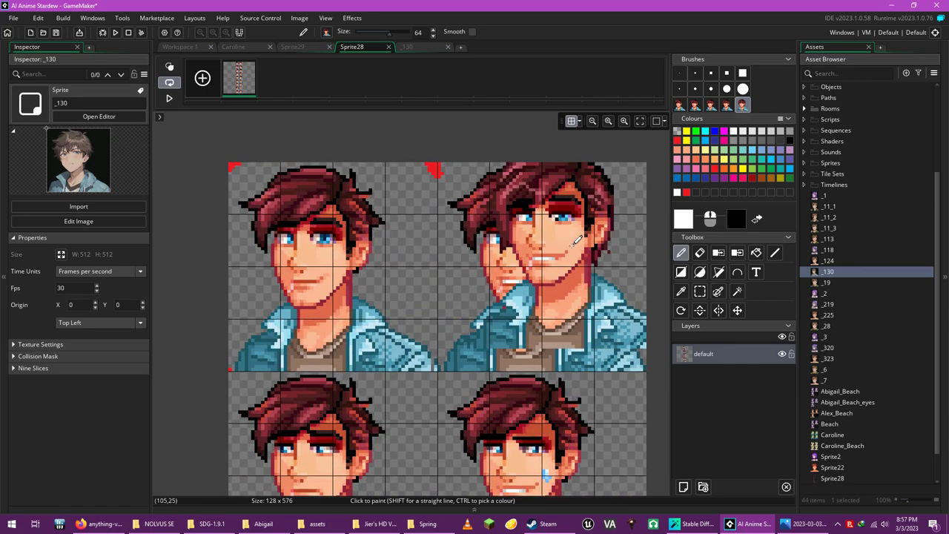
scroll(575, 241, "left", 3)
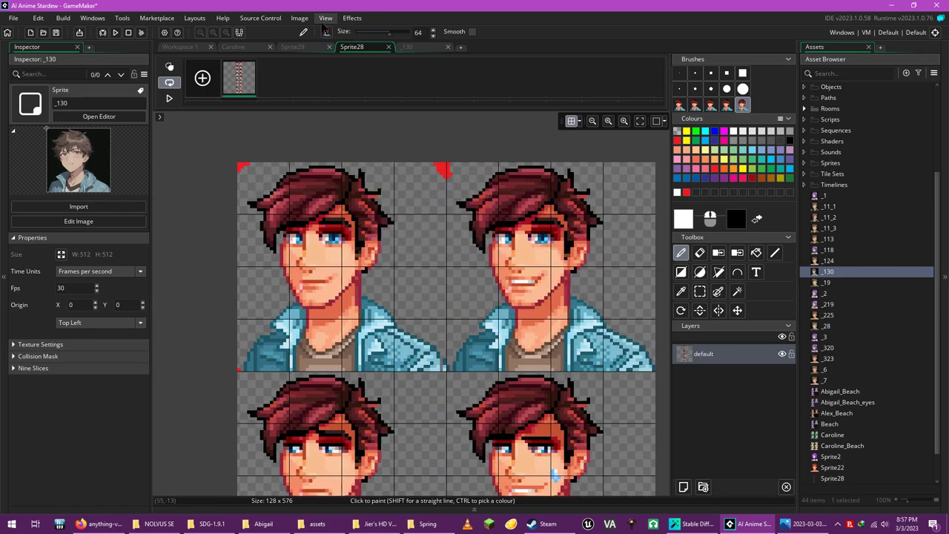
left_click(299, 18)
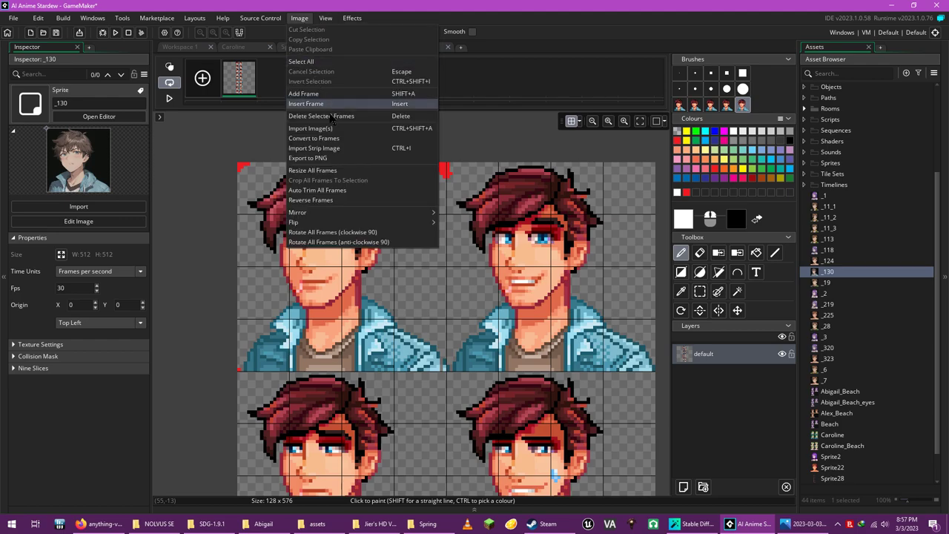
left_click(326, 170)
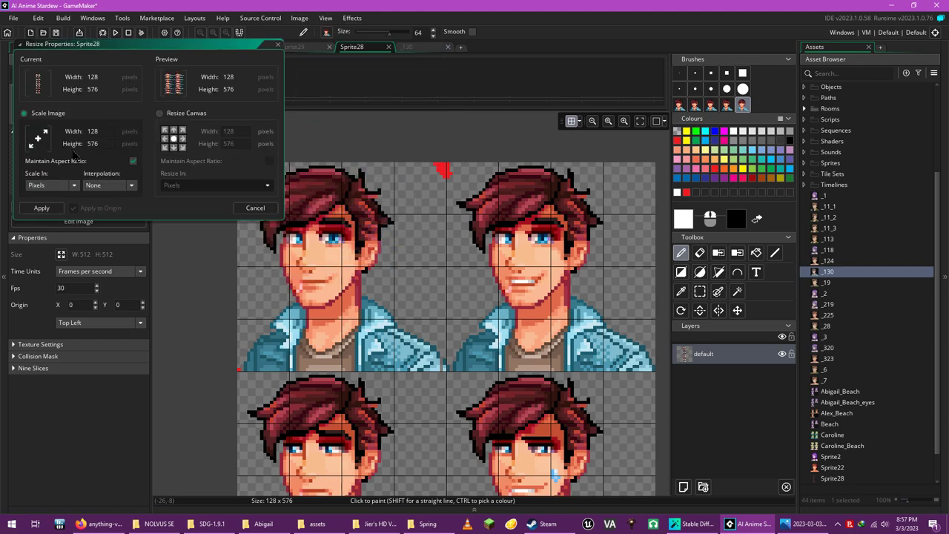
left_click(65, 184)
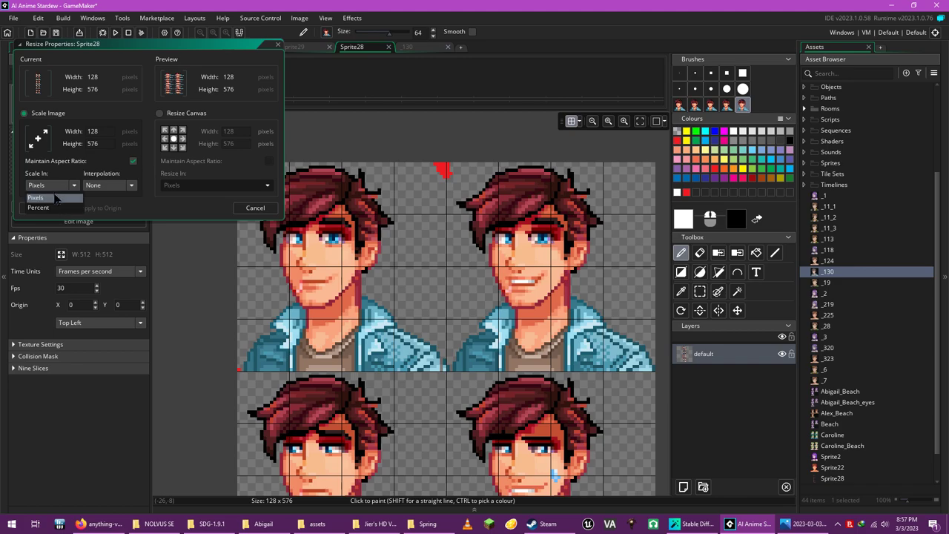
left_click(65, 194)
left_click(96, 131)
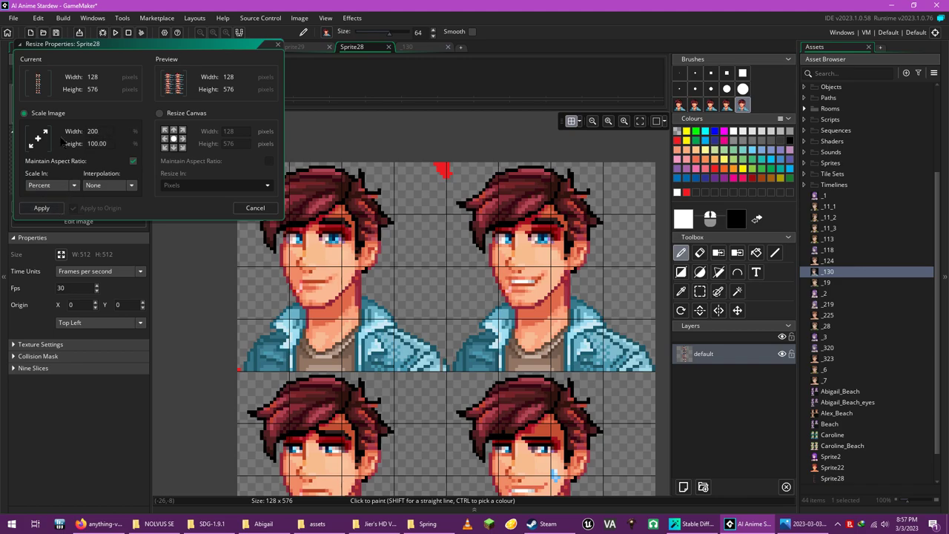
left_click(42, 208)
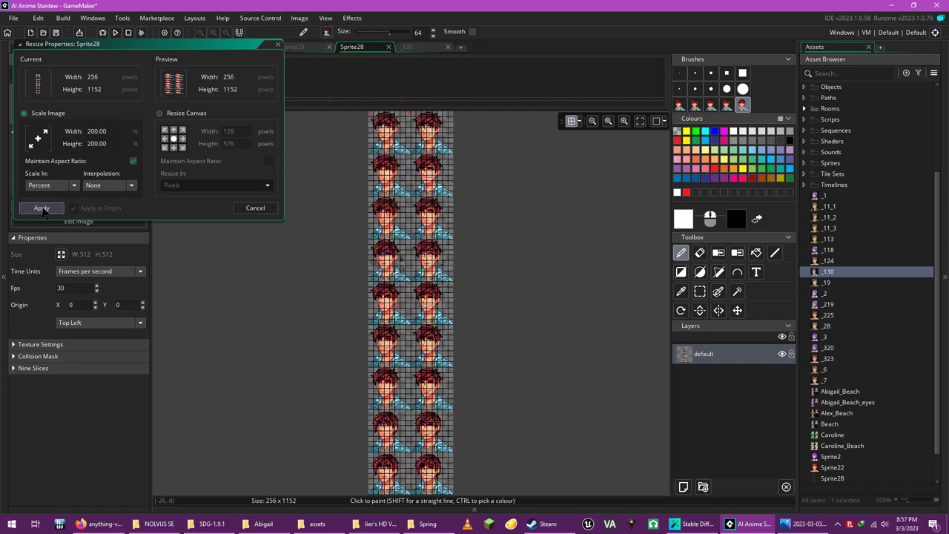
Scale the portrait sheet up by a further 200 percent, to 512 x 2304 pixels.
left_click(299, 17)
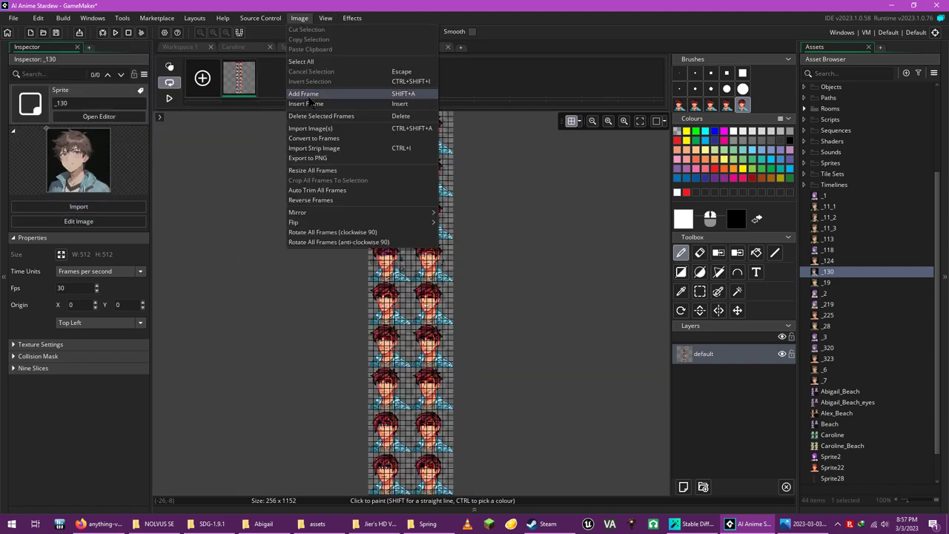
left_click(320, 170)
left_click(56, 186)
left_click(52, 209)
left_click_drag(107, 130, 62, 135)
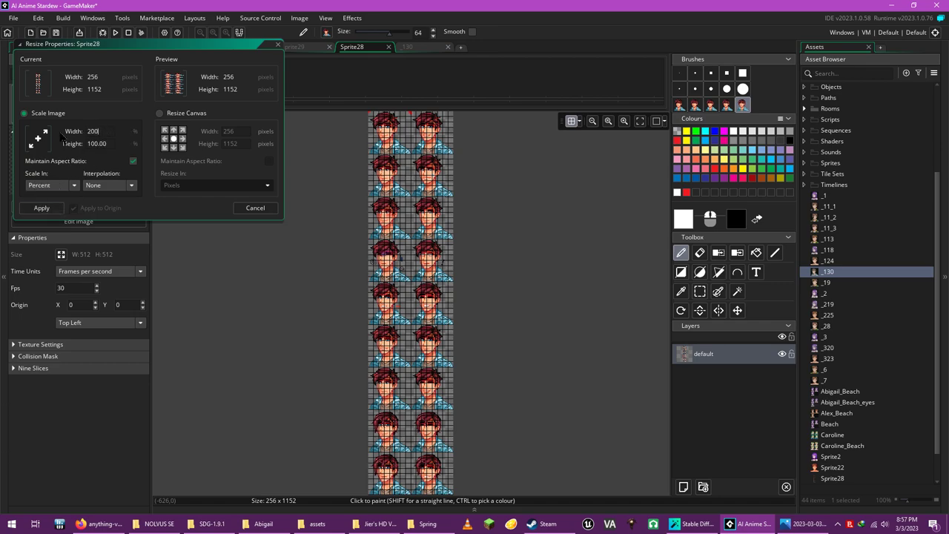
left_click(41, 208)
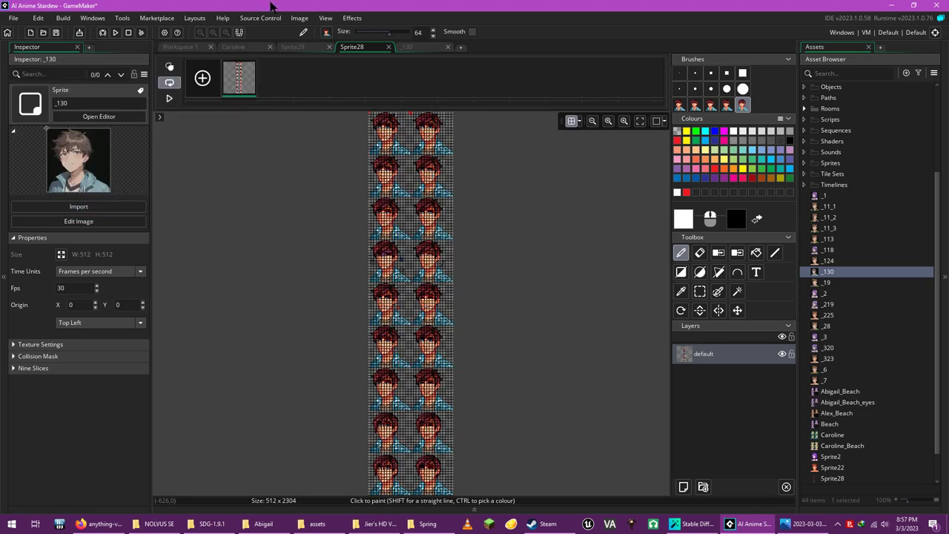
Double the portrait sheet's size a third time, to 1024 x 4608 pixels.
left_click(299, 18)
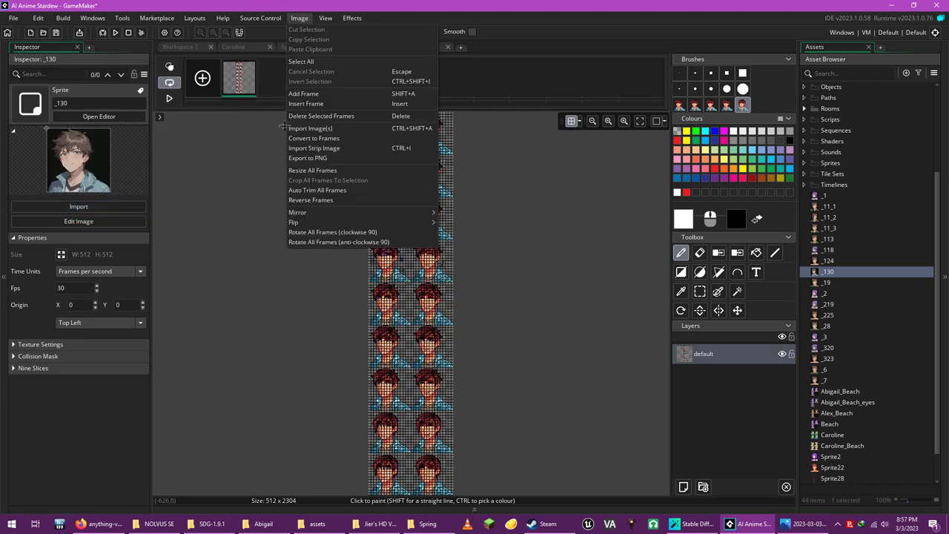
left_click(308, 168)
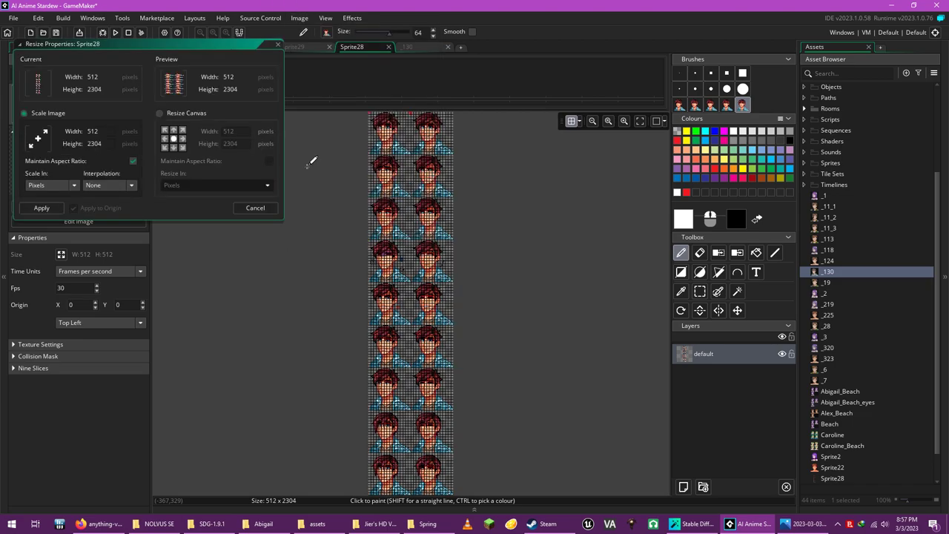
left_click(70, 187)
left_click(44, 202)
left_click(42, 208)
scroll(334, 176, "up", 3)
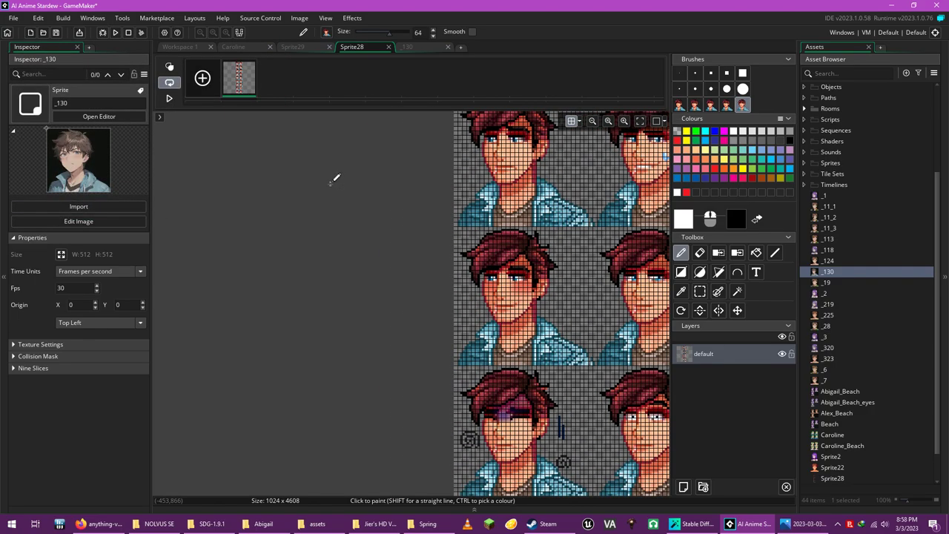
scroll(333, 178, "right", 5)
scroll(266, 188, "up", 2)
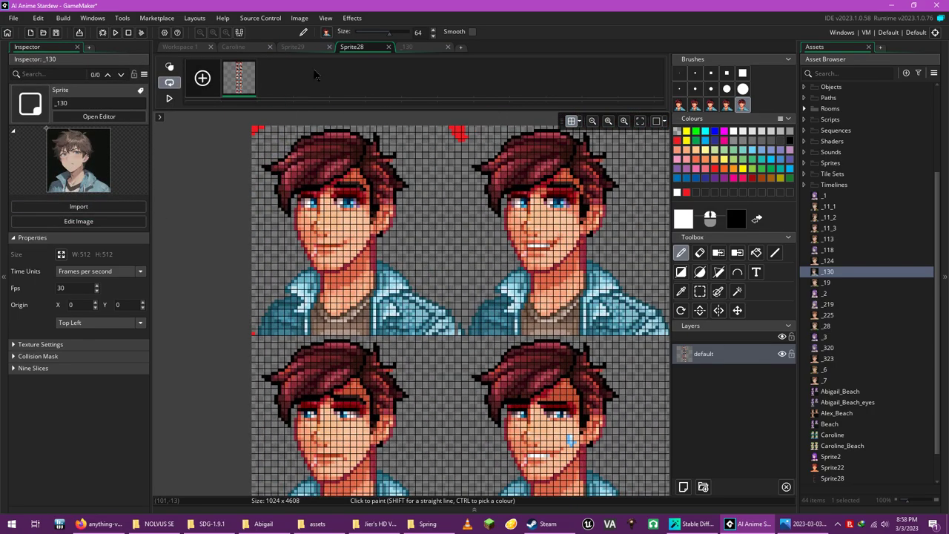
Turn the whole _130 portrait into a custom brush and return to the Sprite28 sheet.
left_click(305, 51)
left_click(249, 52)
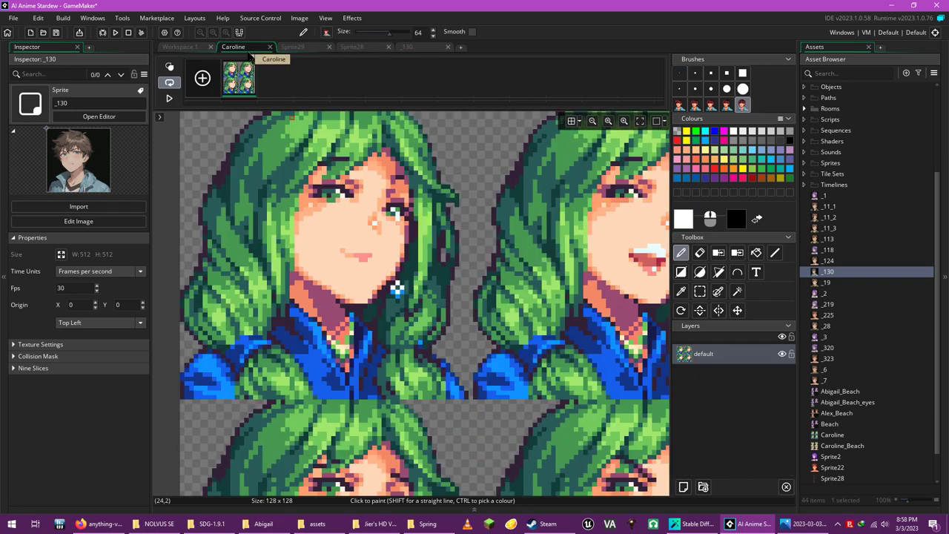
left_click(420, 47)
left_click(699, 291)
left_click_drag(182, 138, 225, 185)
key("ctrl+a")
key("ctrl+b")
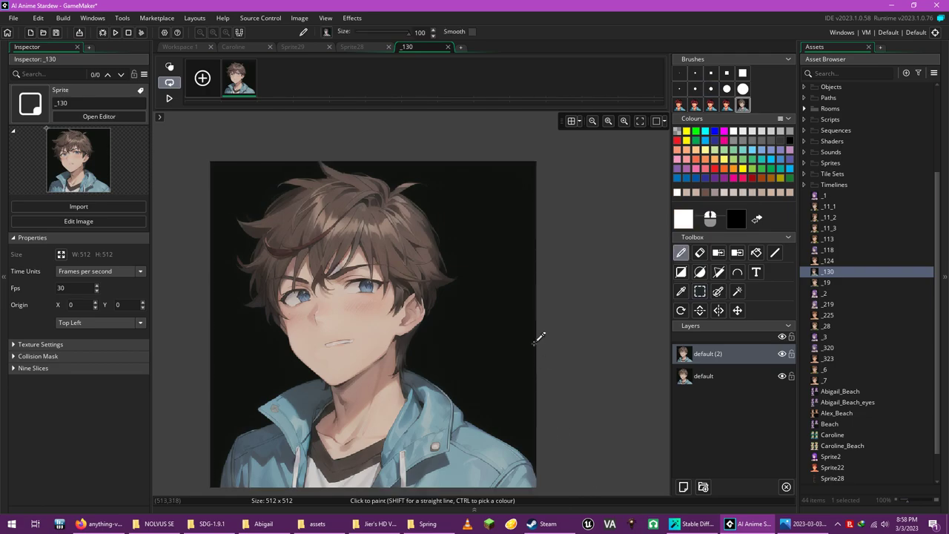
left_click(371, 48)
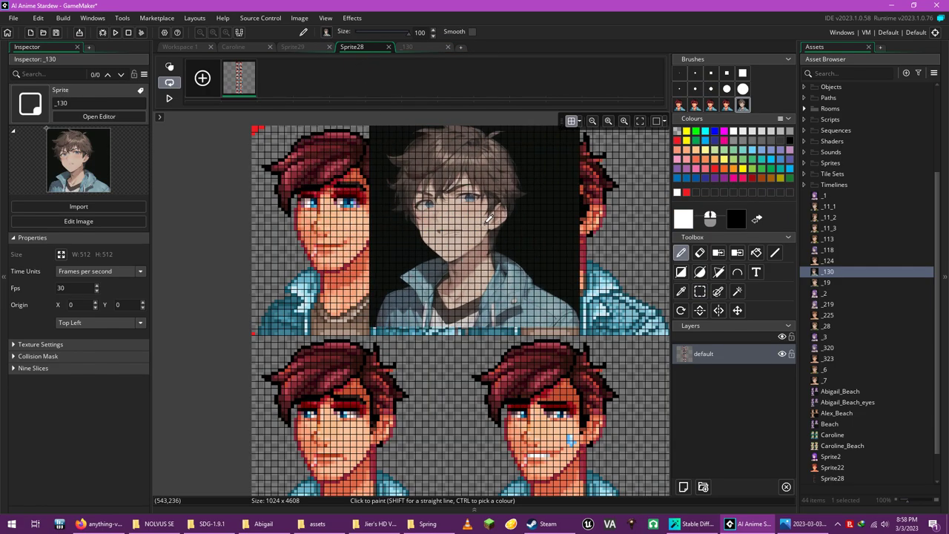
Set the sheet's grid to 512 x 512 and its lines to red.
scroll(505, 210, "right", 4)
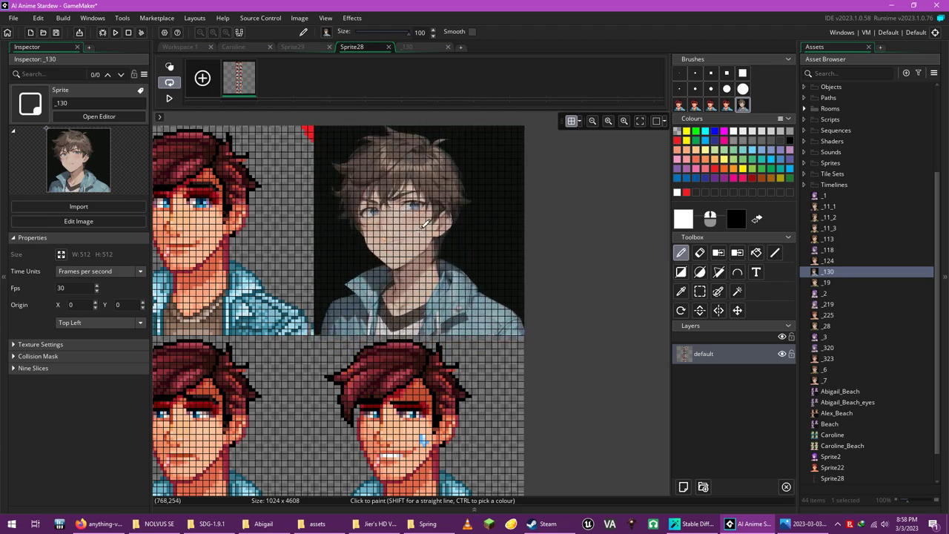
left_click(571, 121)
left_click(572, 121)
left_click(579, 121)
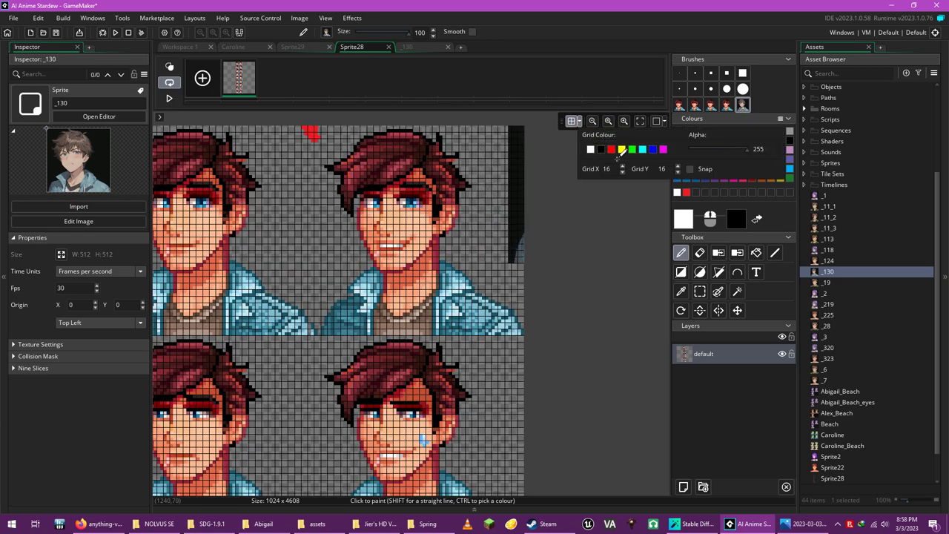
double_click(606, 169)
type("5121")
key("BackSpace")
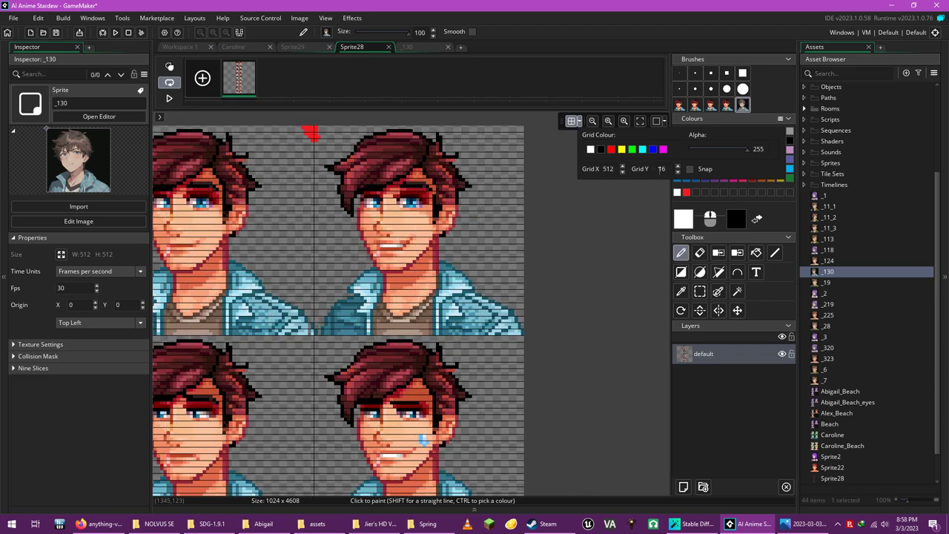
double_click(655, 166)
type("512")
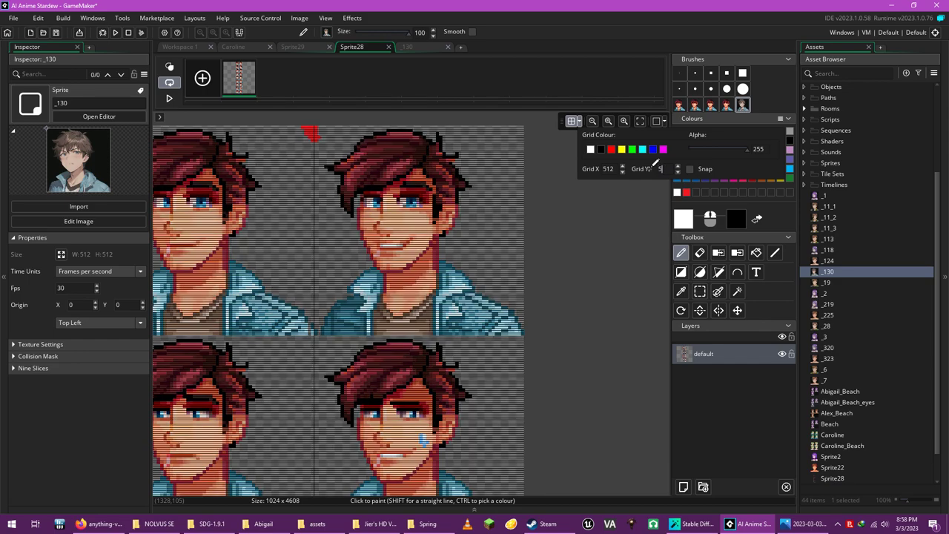
left_click(611, 149)
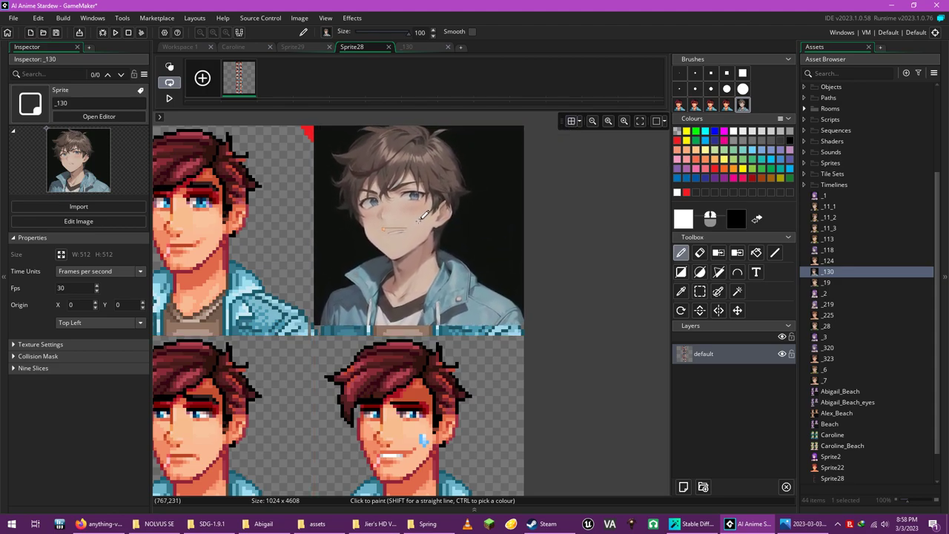
Add a new layer with the grid shown and stamp the portrait into the second cell of the first row.
left_click(571, 121)
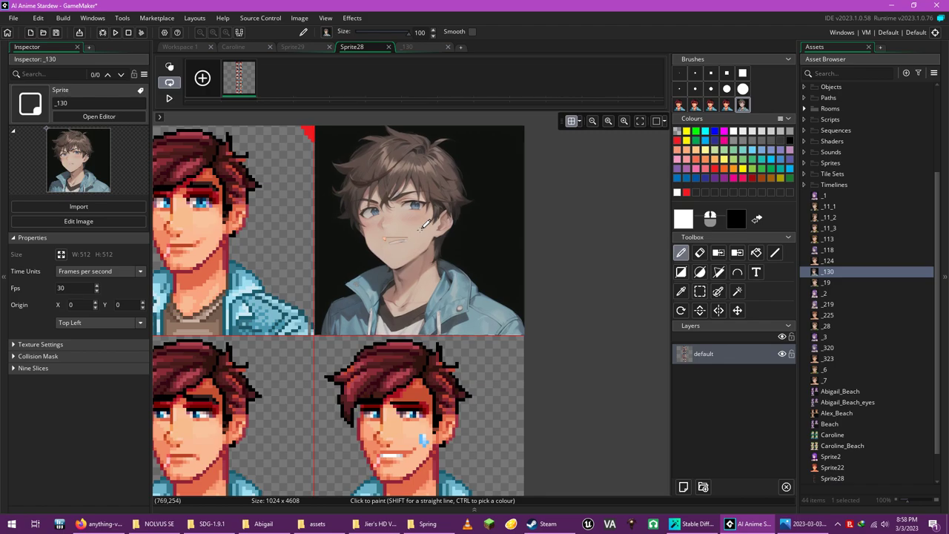
left_click(683, 486)
scroll(430, 219, "up", 2)
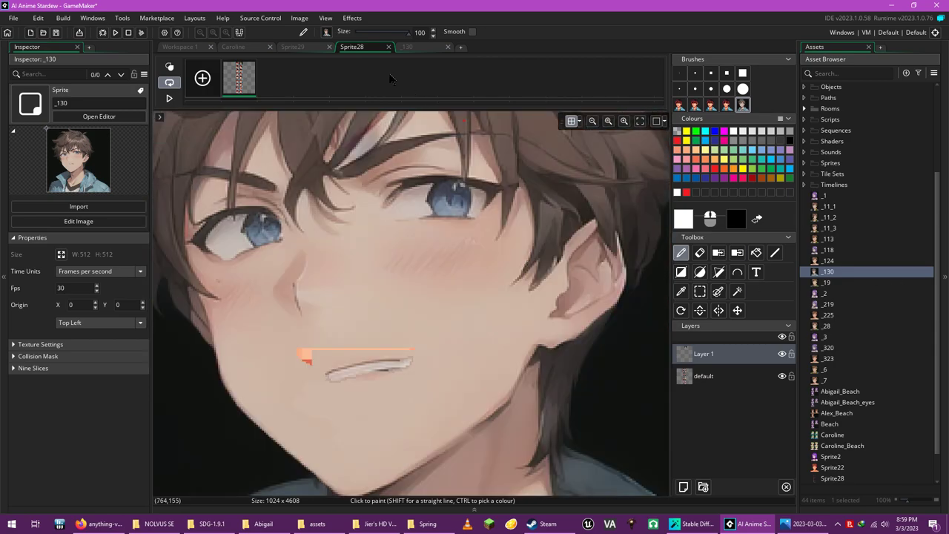
Merge the two layers of the _130 portrait into a single layer.
left_click(408, 48)
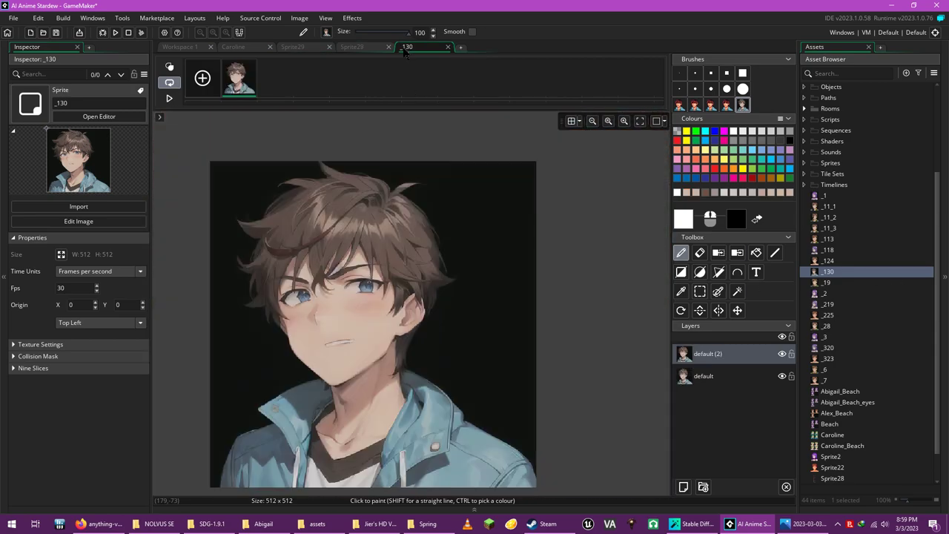
right_click(723, 356)
left_click(750, 434)
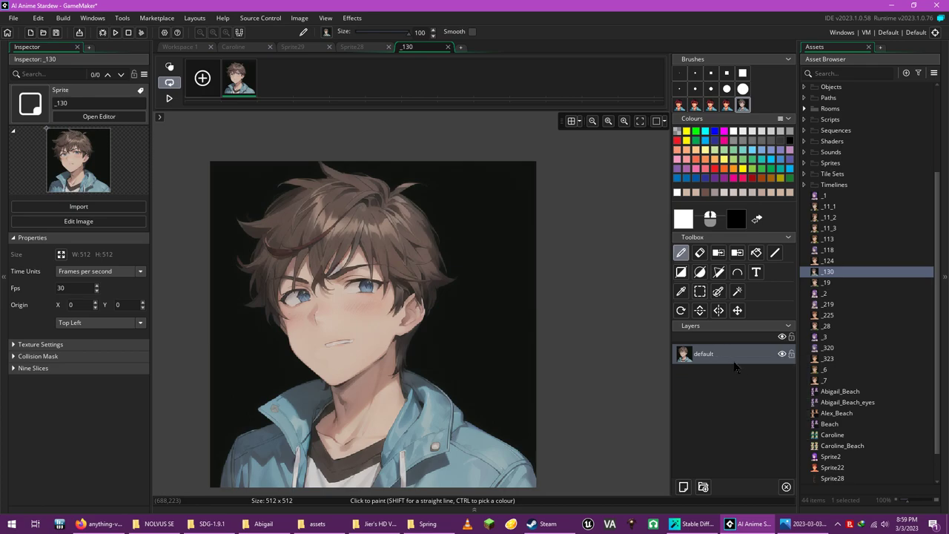
Capture the _130 portrait's mouth and chin area as a custom brush for patching the mouth on the Sprite28 sheet.
left_click(701, 291)
mouse_move(299, 320)
left_mouse_down()
mouse_move(372, 383)
mouse_move(393, 387)
left_mouse_up()
key("ctrl+c")
left_click(364, 47)
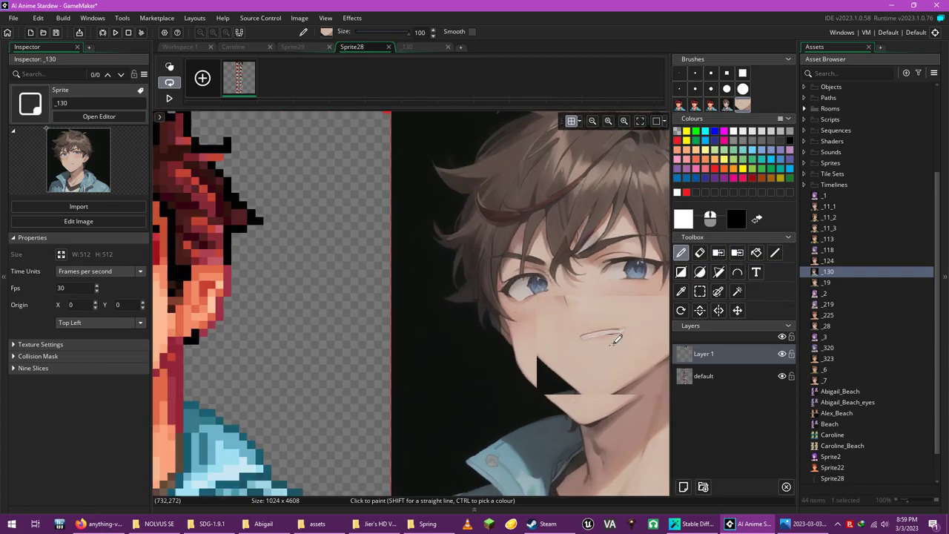
scroll(315, 300, "down", 2)
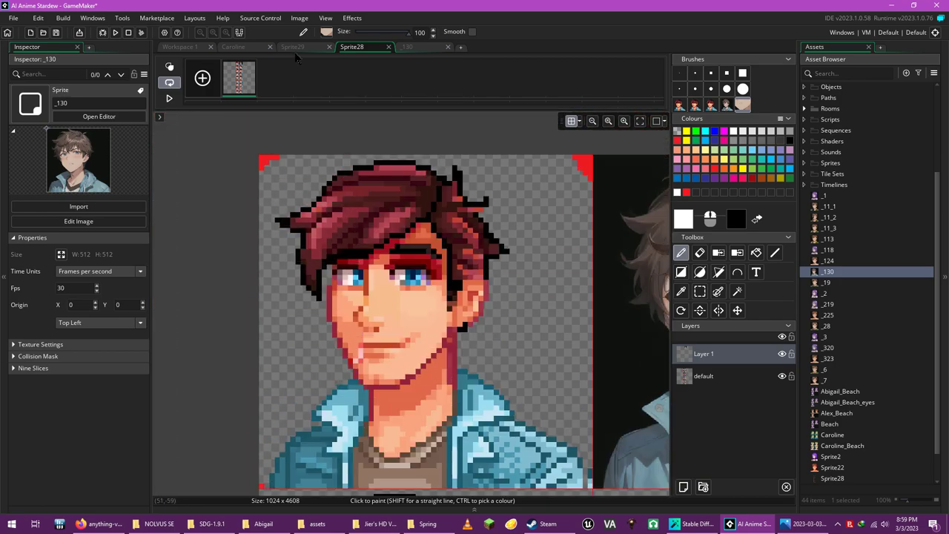
Open 1.png from the Spring folder for editing in Photos.
left_click(422, 48)
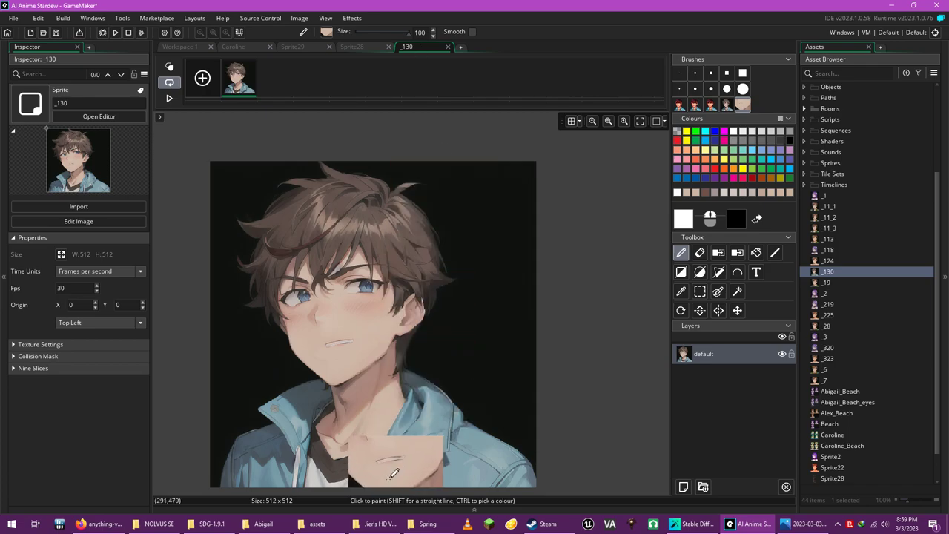
left_click(419, 526)
mouse_move(111, 118)
left_mouse_down()
mouse_move(138, 163)
mouse_move(634, 462)
mouse_move(111, 126)
left_mouse_up()
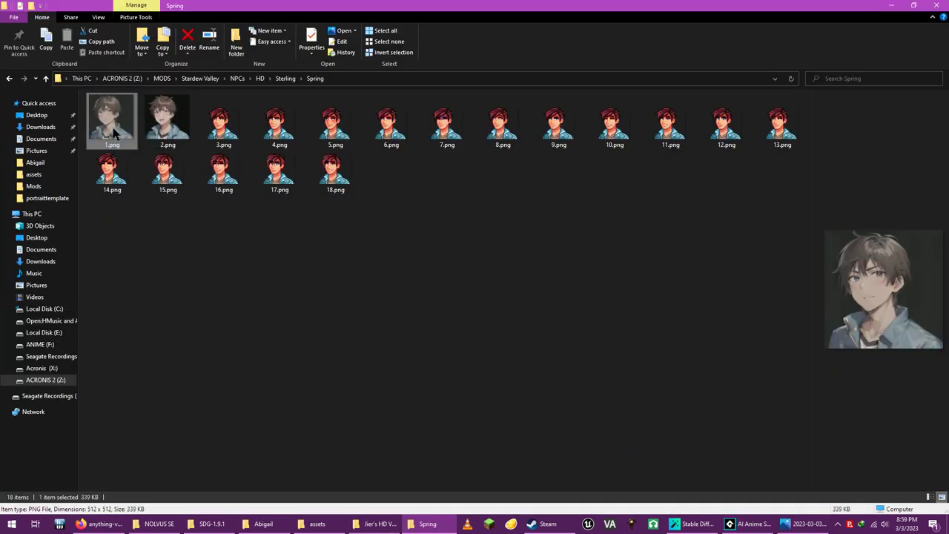
right_click(113, 128)
left_click(154, 158)
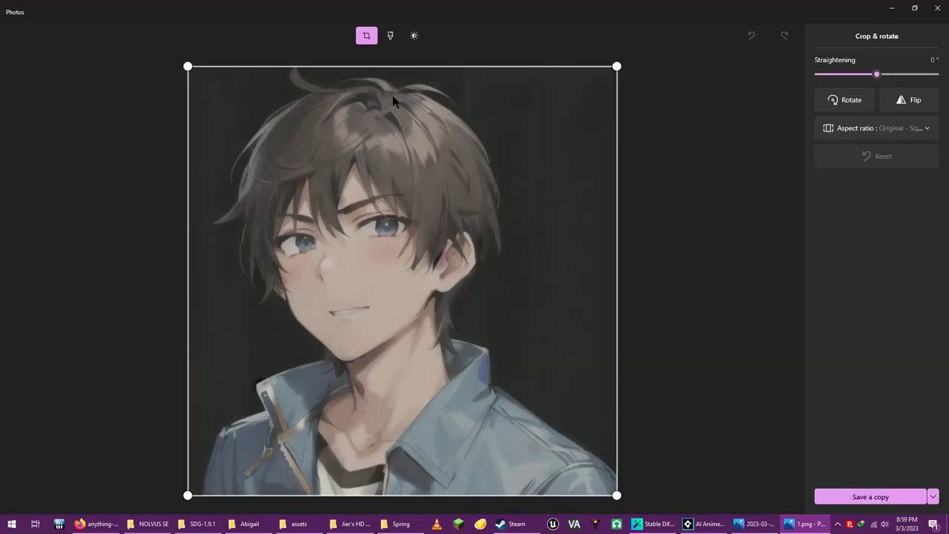
Adjust the 1.png portrait by darkening its light, raising its color to 69 and setting clarity to the maximum.
left_click(414, 35)
mouse_move(905, 141)
left_mouse_down()
mouse_move(922, 143)
mouse_move(899, 141)
left_mouse_up()
left_click_drag(851, 95, 840, 93)
left_click_drag(907, 144, 938, 139)
left_click_drag(845, 95, 850, 95)
left_click_drag(931, 144, 918, 143)
left_click_drag(831, 79, 810, 85)
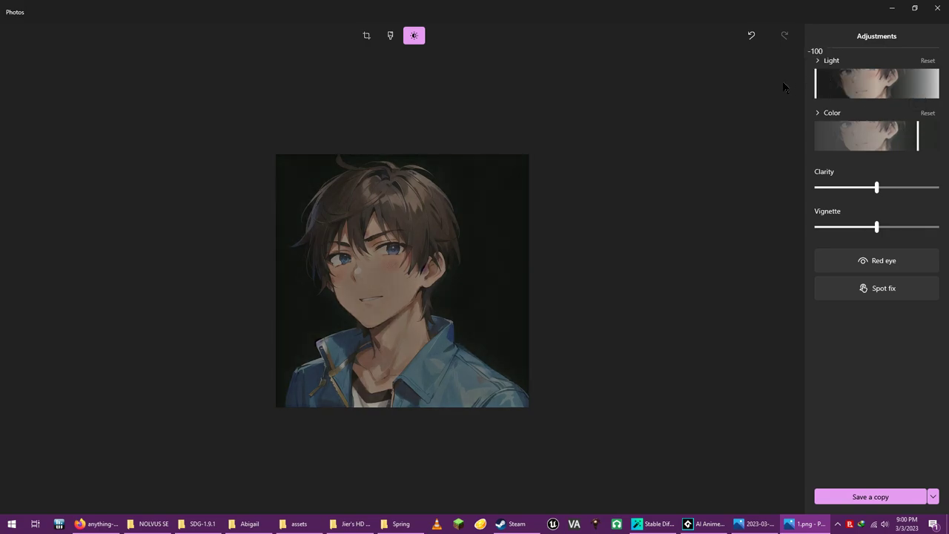
left_click_drag(927, 131, 940, 137)
mouse_move(830, 90)
left_mouse_down()
mouse_move(865, 92)
mouse_move(846, 96)
left_mouse_up()
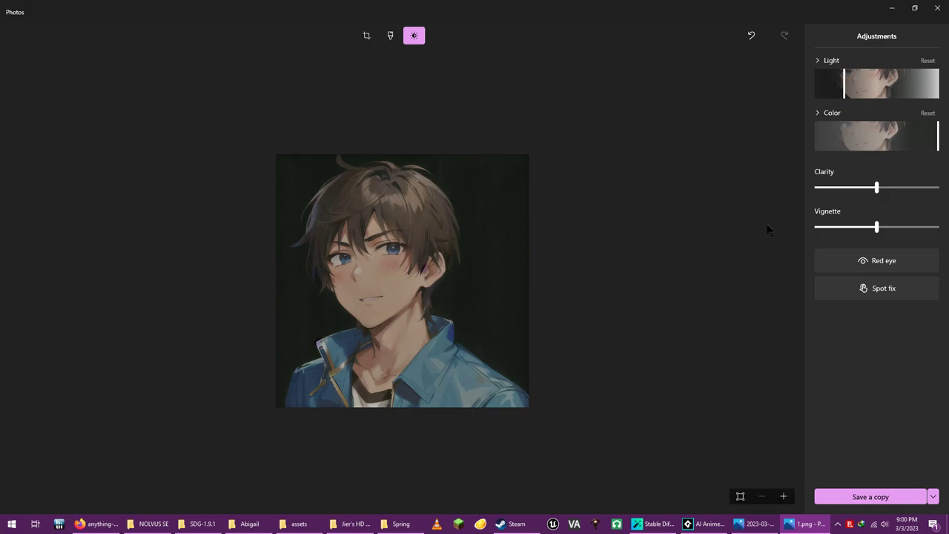
left_click_drag(876, 187, 947, 199)
mouse_move(853, 88)
left_mouse_down()
mouse_move(837, 88)
mouse_move(847, 89)
left_mouse_up()
left_click_drag(928, 151, 920, 148)
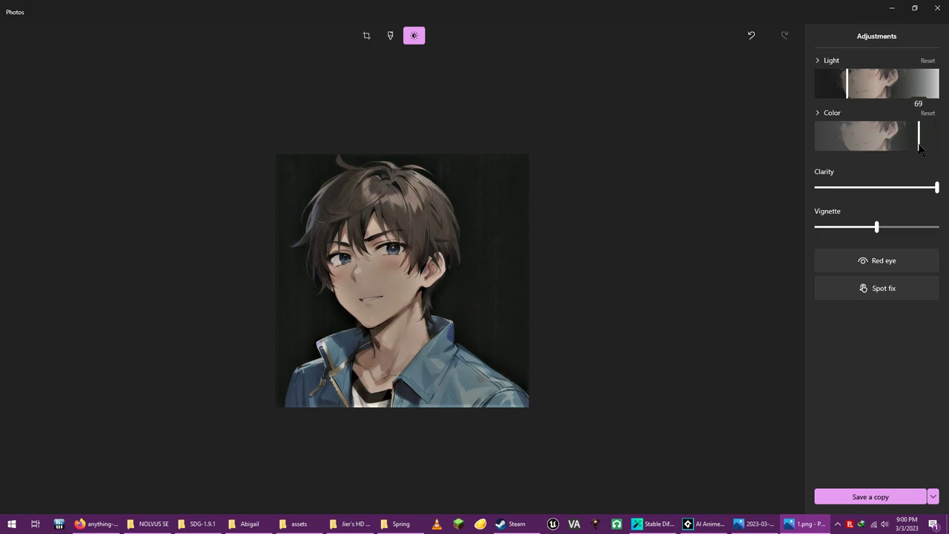
Save a copy of the adjusted portrait as 1-1.png in the Spring folder and close the image.
left_click(926, 495)
left_click(906, 502)
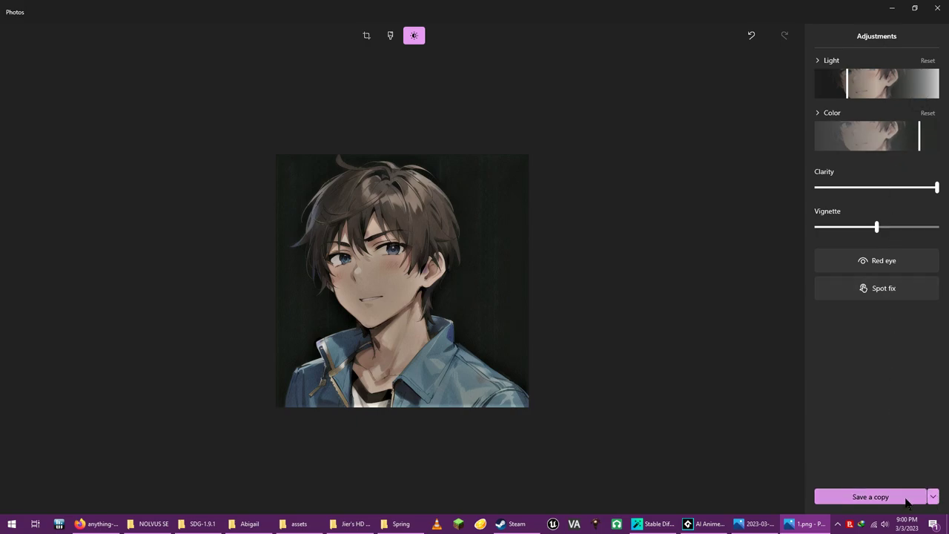
left_click(906, 502)
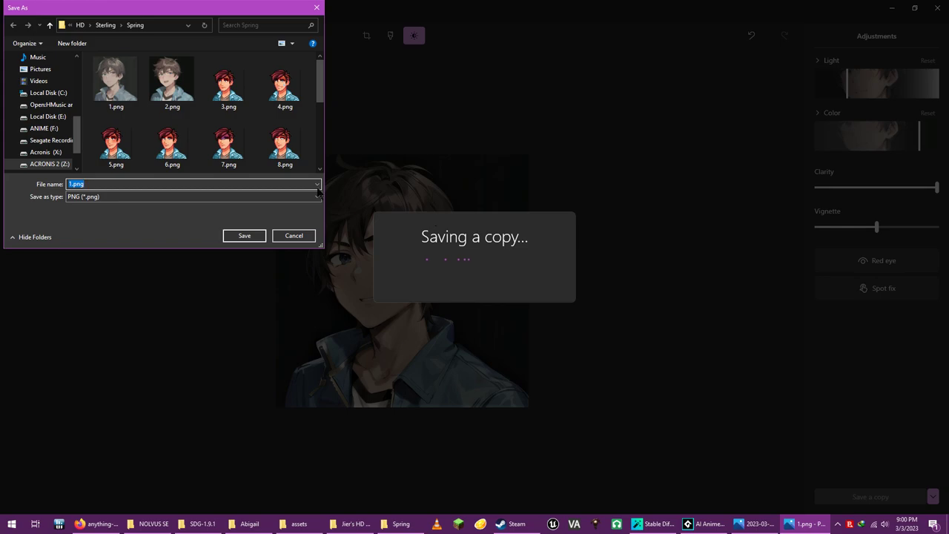
left_click(171, 188)
key("Return")
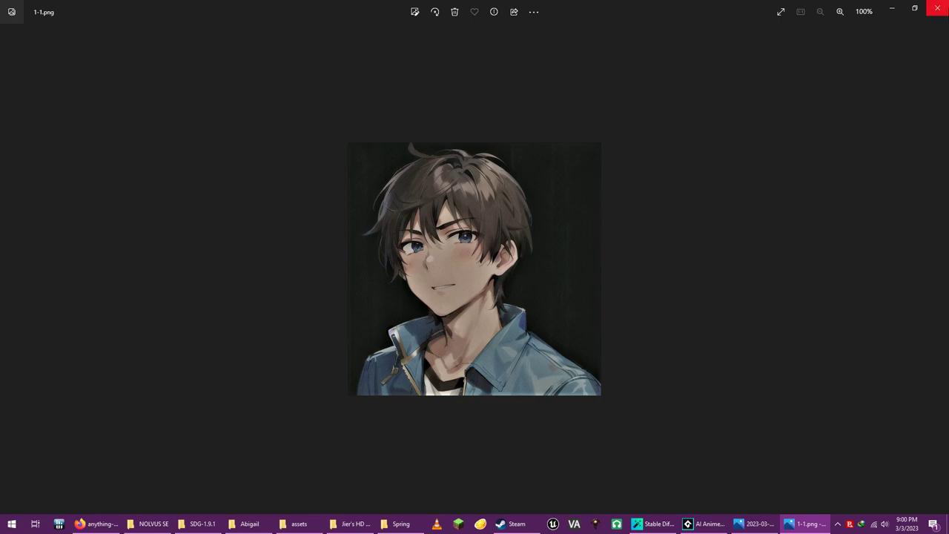
left_click(937, 8)
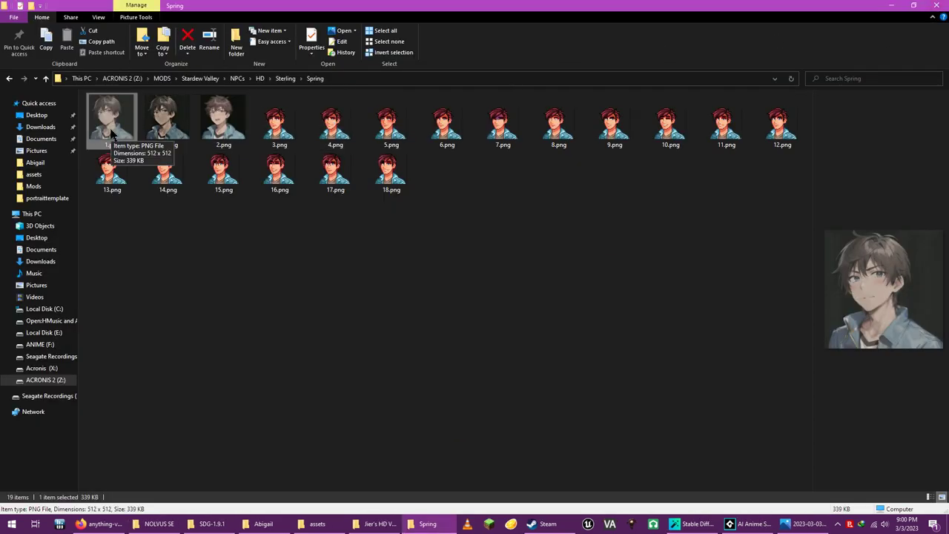
Compare the portraits in the Spring folder and replace all frames of the _130 sprite with 1-1.png.
key("Right")
key("Right")
key("Left")
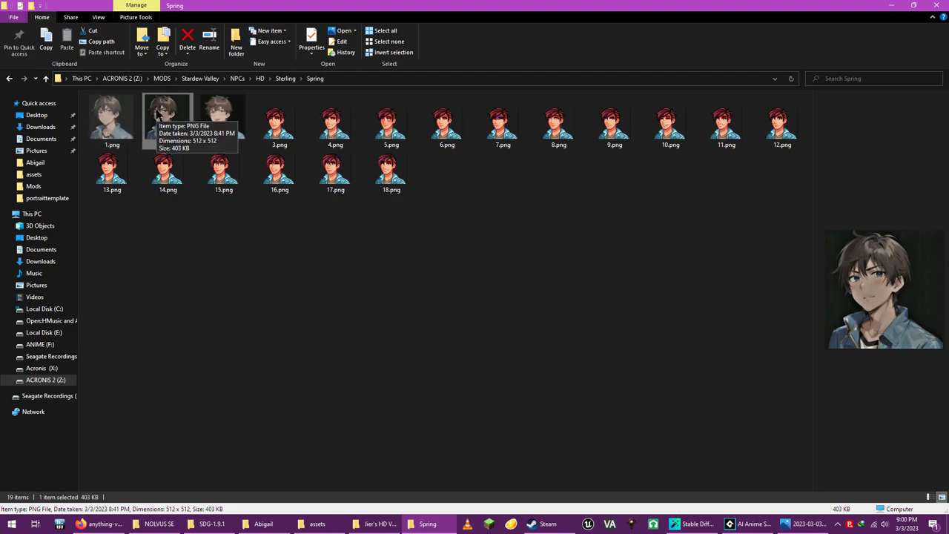
left_click_drag(158, 111, 418, 208)
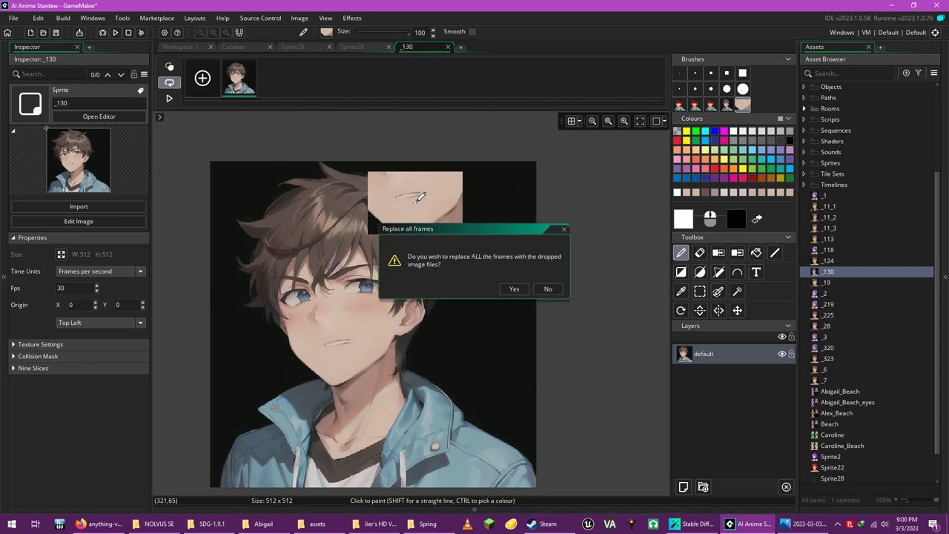
left_click(515, 290)
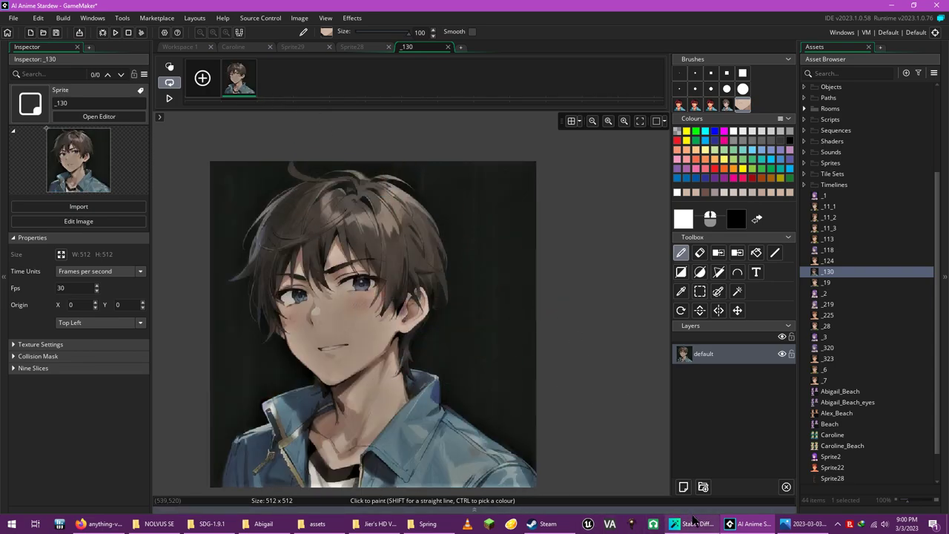
In Stable Diffusion GUI, load 1-1.png as the initialization image and start generating 10 portraits at 0.5 strength.
mouse_move(694, 523)
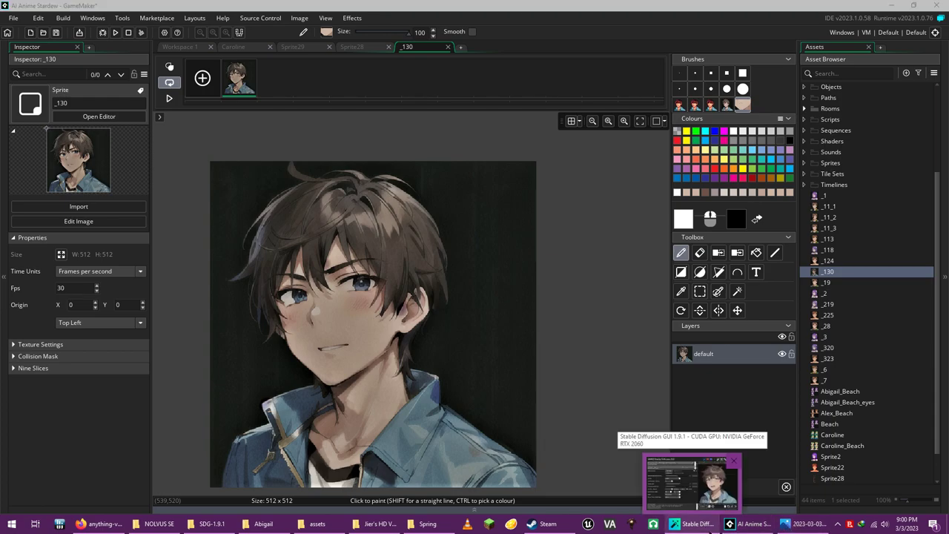
left_click(691, 482)
left_click(344, 182)
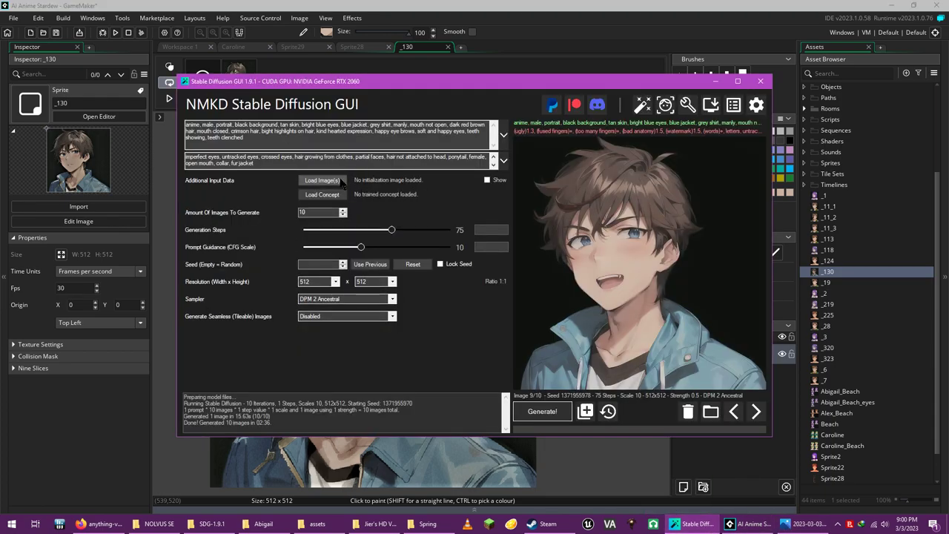
left_click(344, 182)
double_click(221, 82)
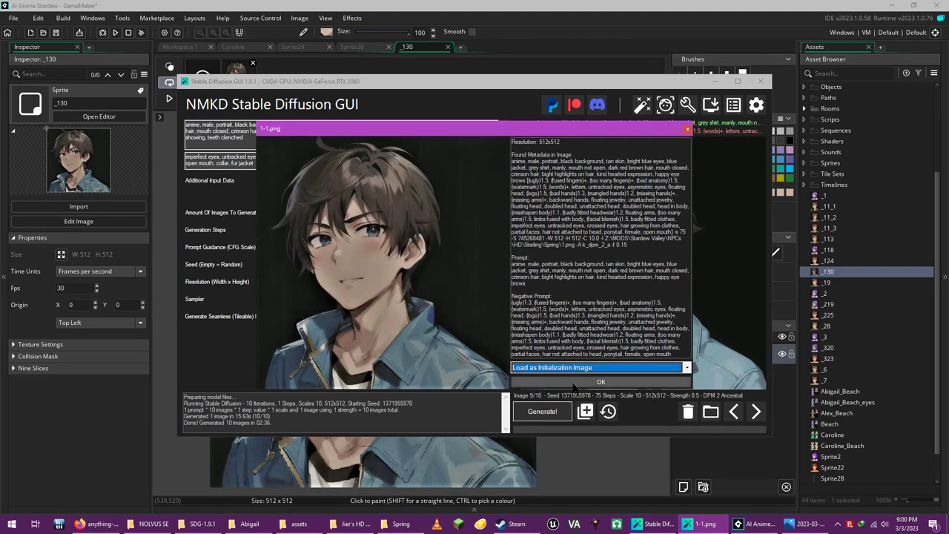
left_click(573, 385)
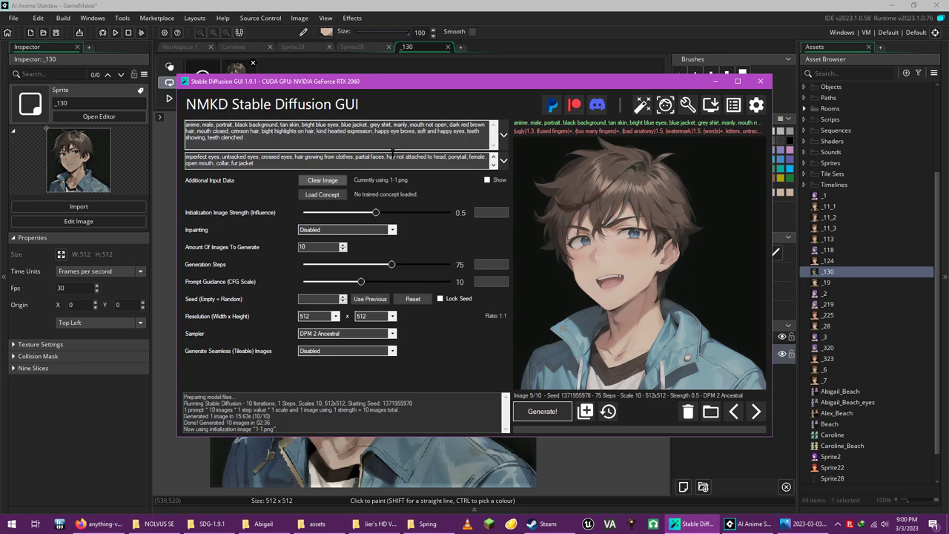
left_click(546, 413)
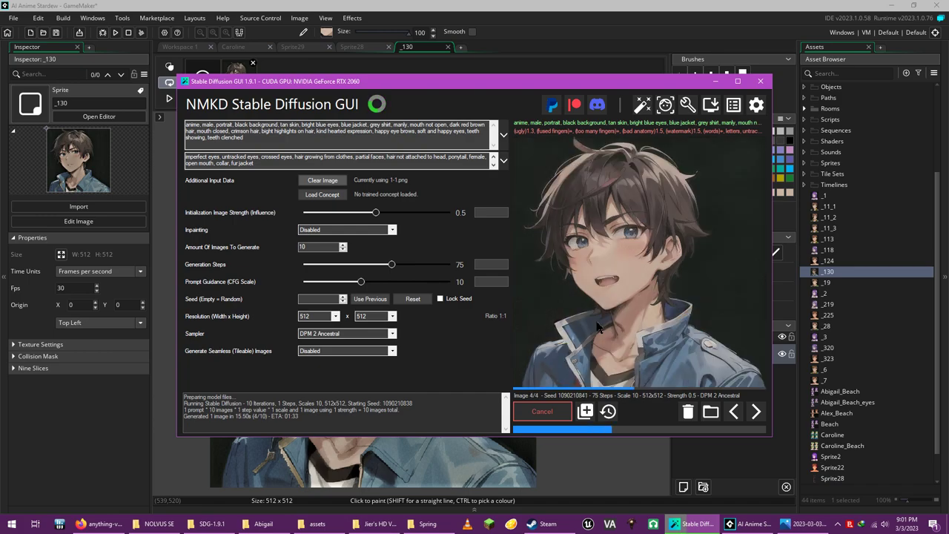
Cancel the running generation and go back to the first generated portrait.
left_click(538, 414)
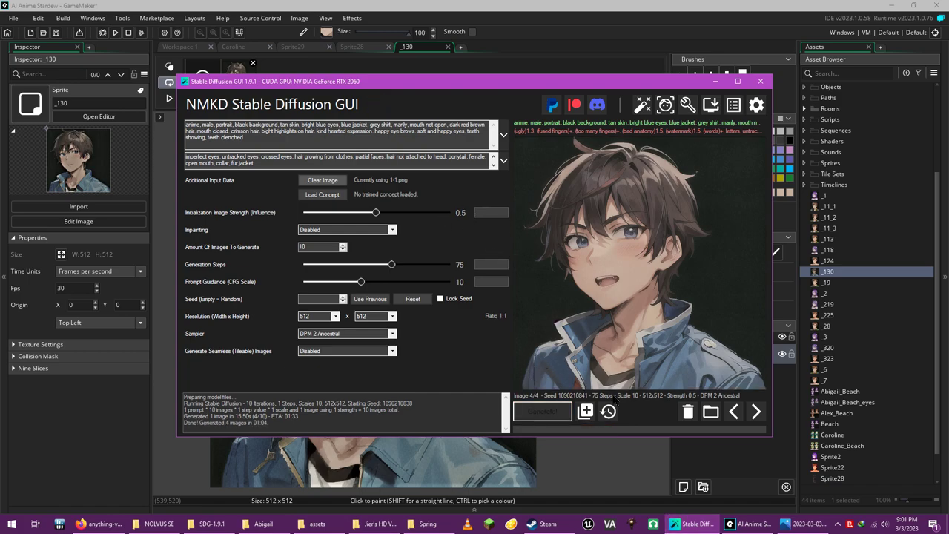
left_click(739, 414)
left_click(739, 414)
left_click(734, 413)
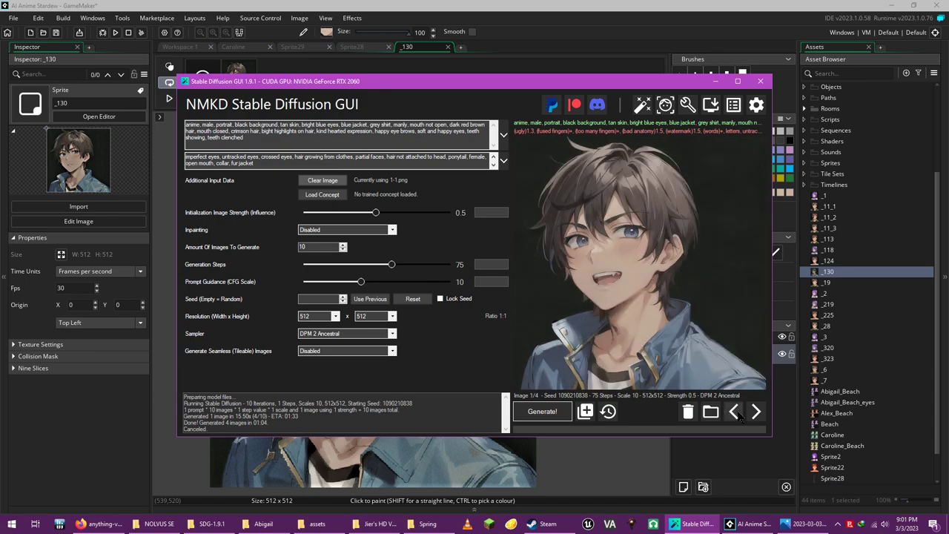
Open the first generated portrait in Photos and save it over 1-1.png in the Spring folder.
right_click(614, 254)
left_click(627, 259)
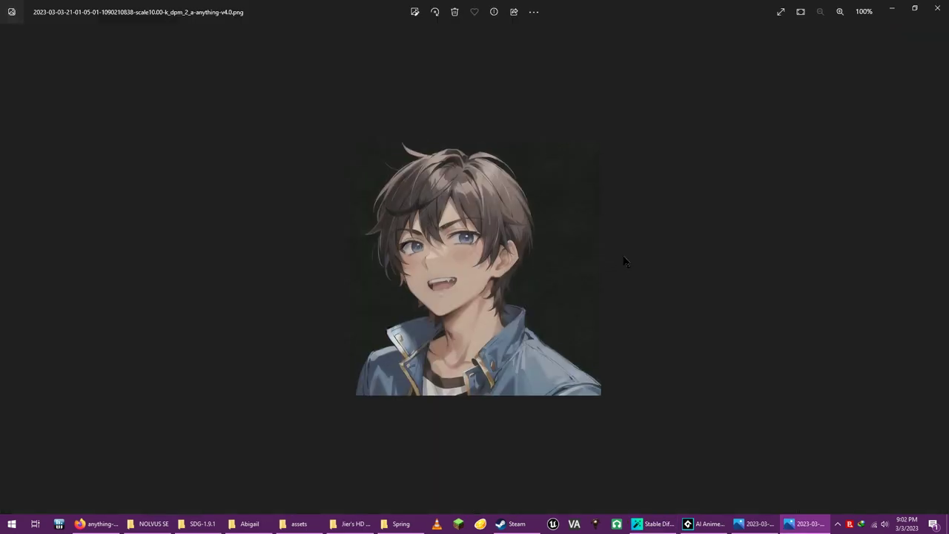
right_click(463, 234)
left_click(494, 13)
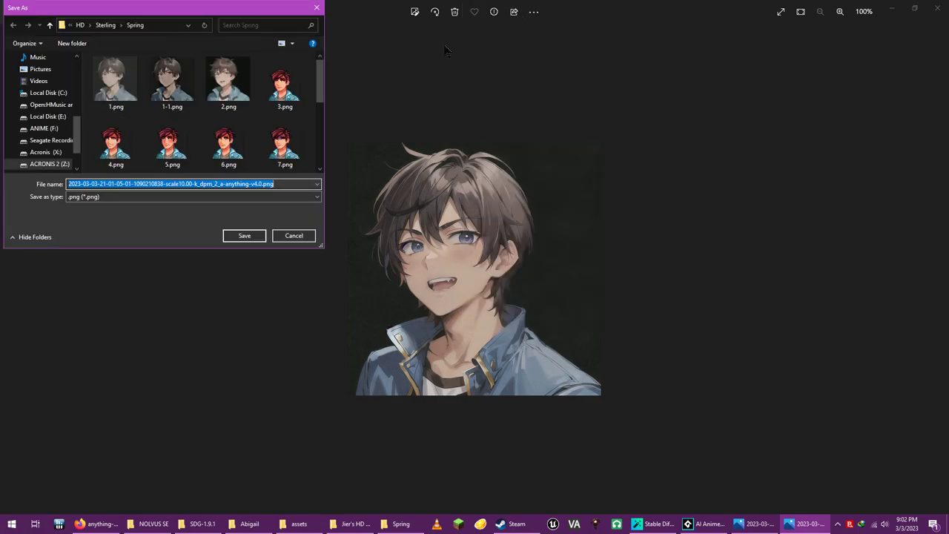
double_click(155, 86)
left_click(494, 262)
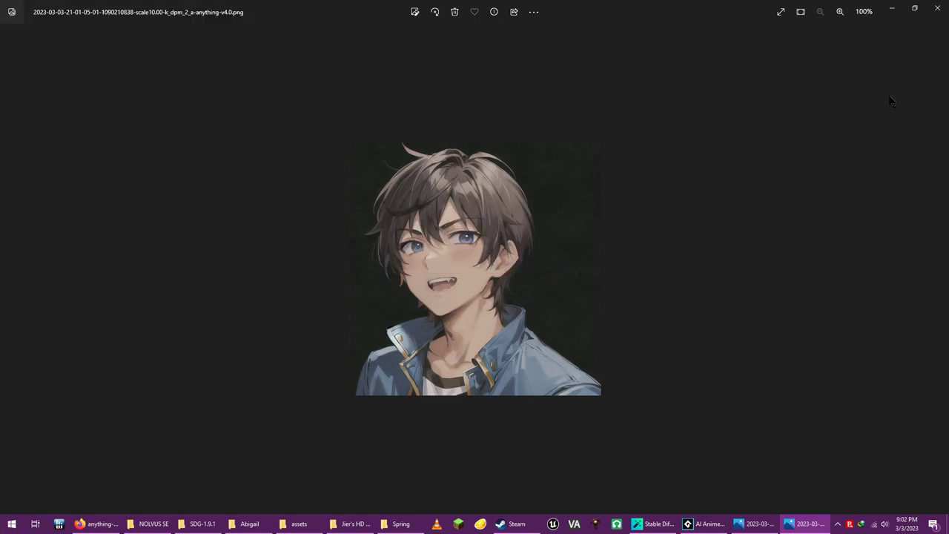
Compare 1.png, 1-1.png and 2.png in the Spring folder and replace all _130 frames in GameMaker with the new 1-1.png.
left_click(703, 524)
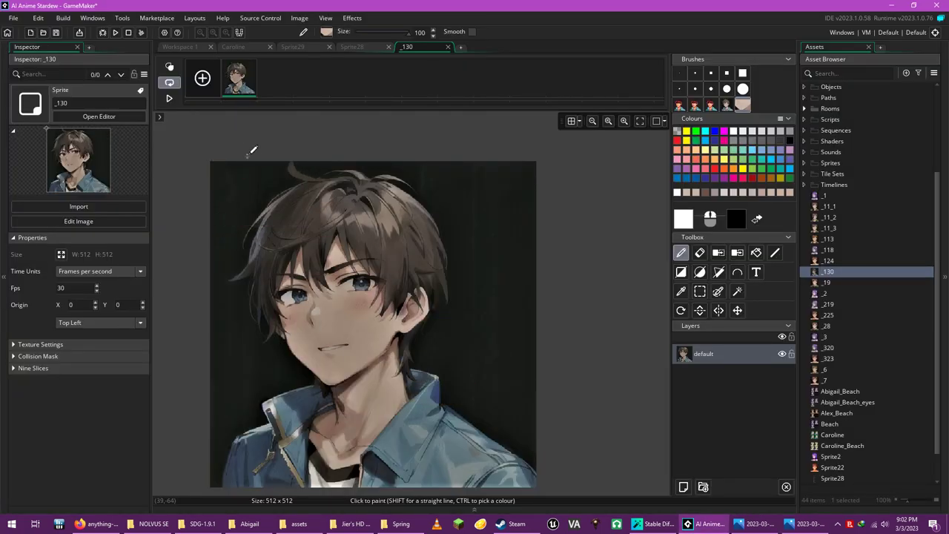
left_click(401, 524)
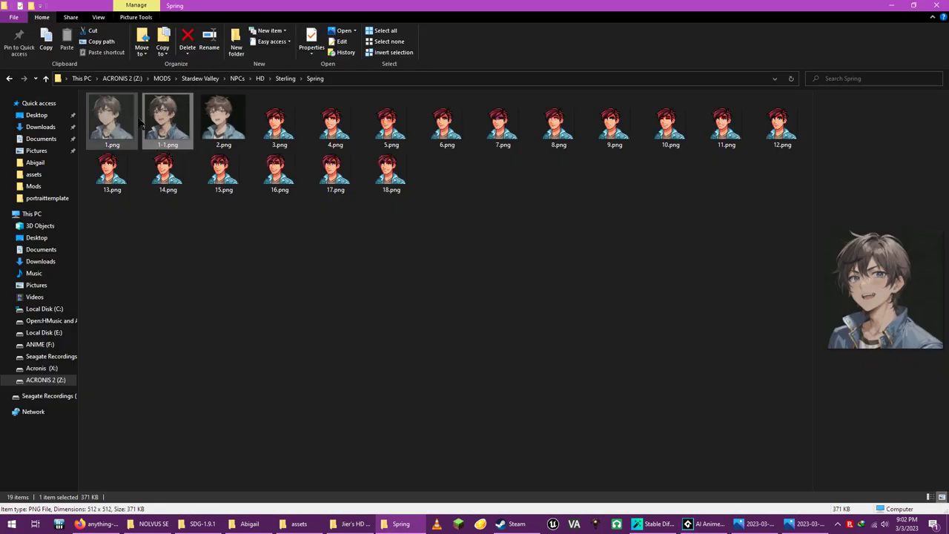
left_click(226, 112)
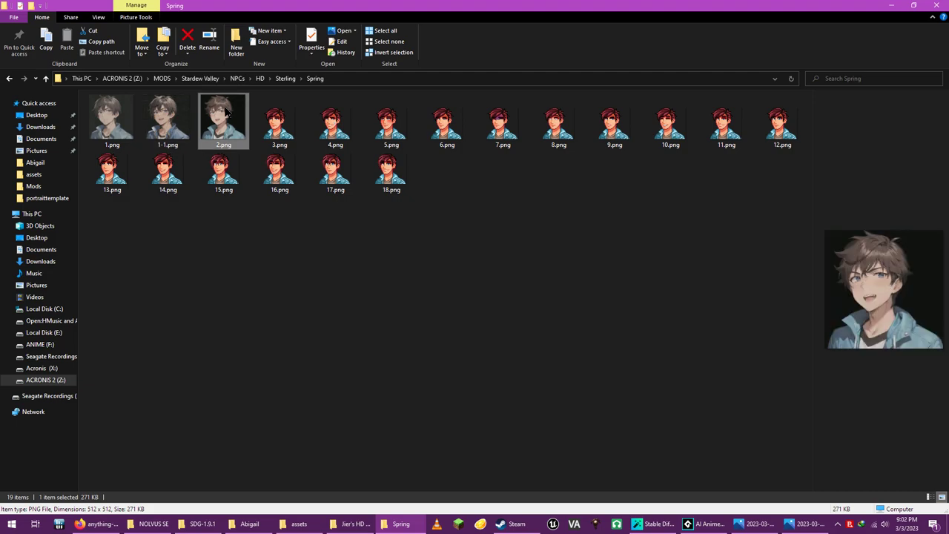
key("Left")
key("Left")
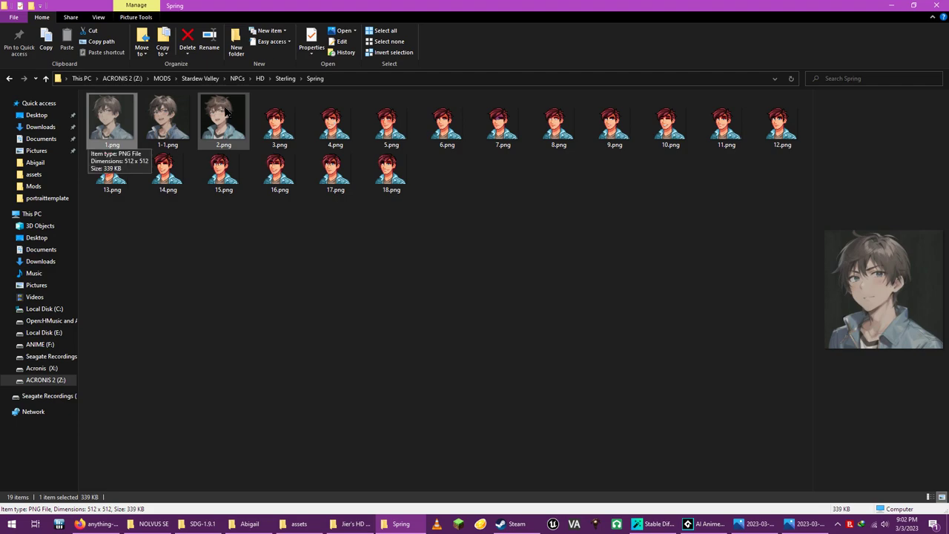
key("Right")
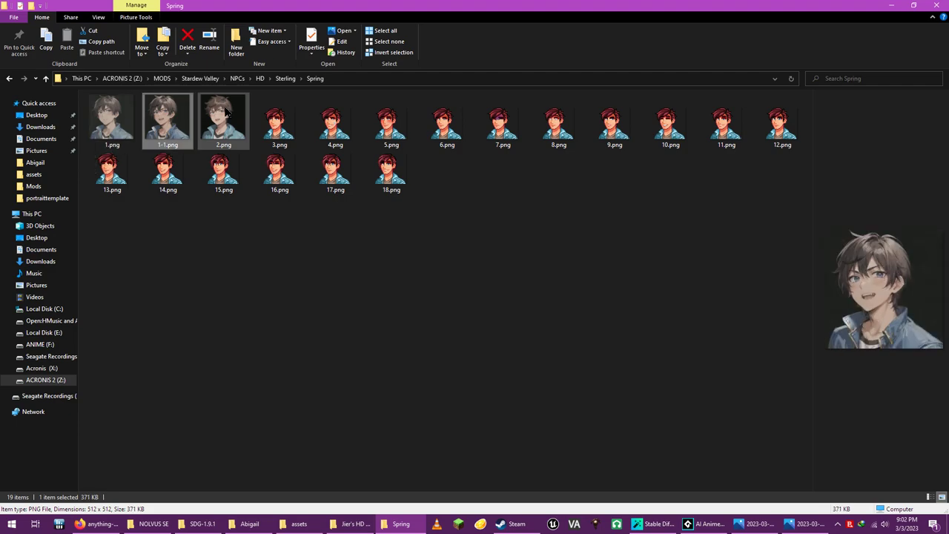
left_click_drag(165, 115, 544, 360)
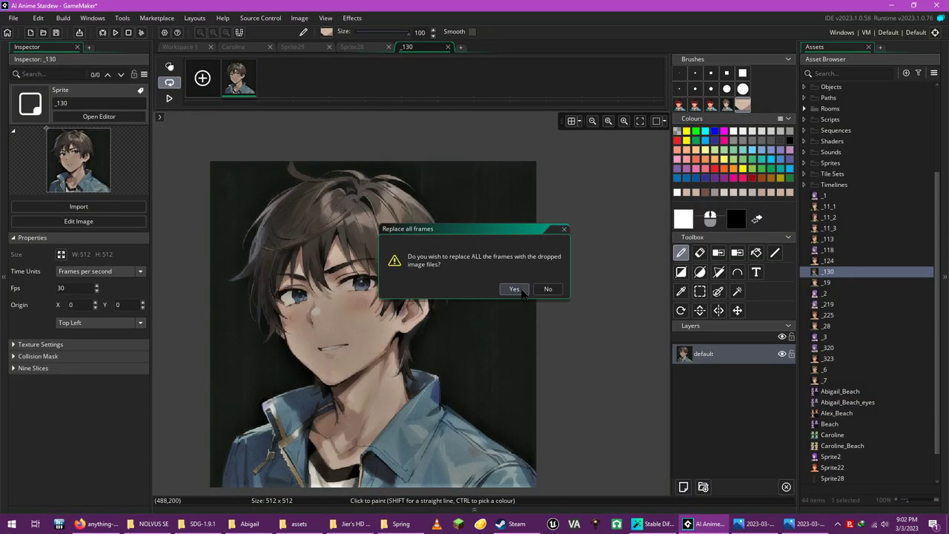
left_click(569, 289)
Examine the open mouth and teeth of the _130 portrait up close.
scroll(379, 368, "up", 2)
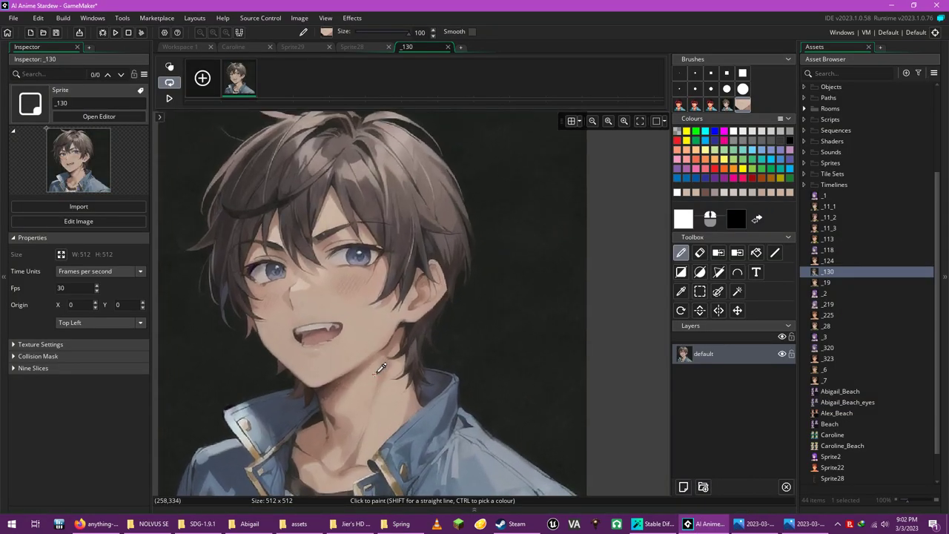
scroll(380, 368, "up", 6)
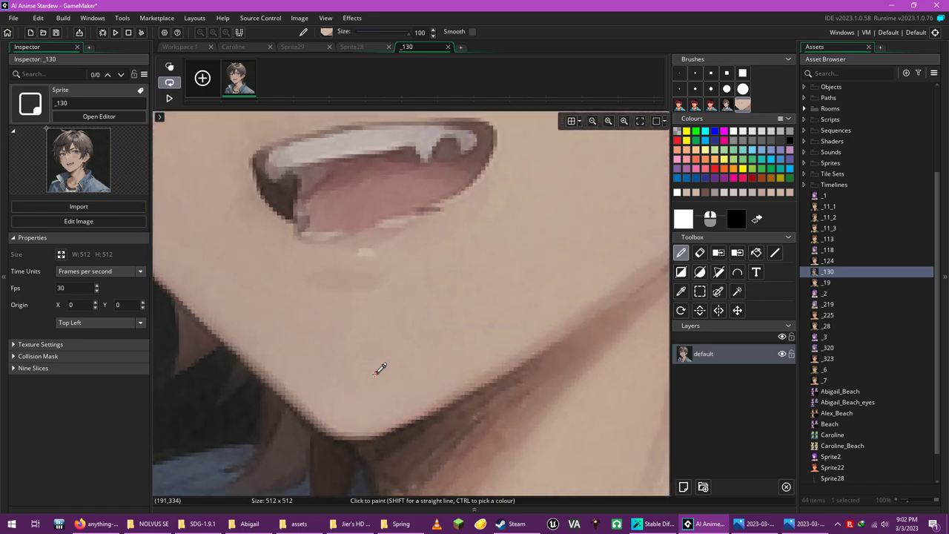
key("ctrl+z")
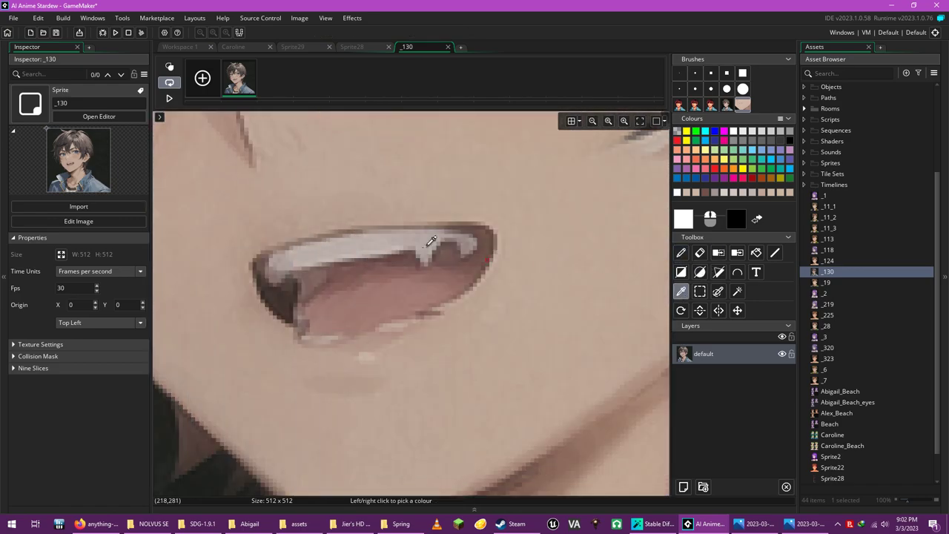
scroll(301, 335, "down", 6)
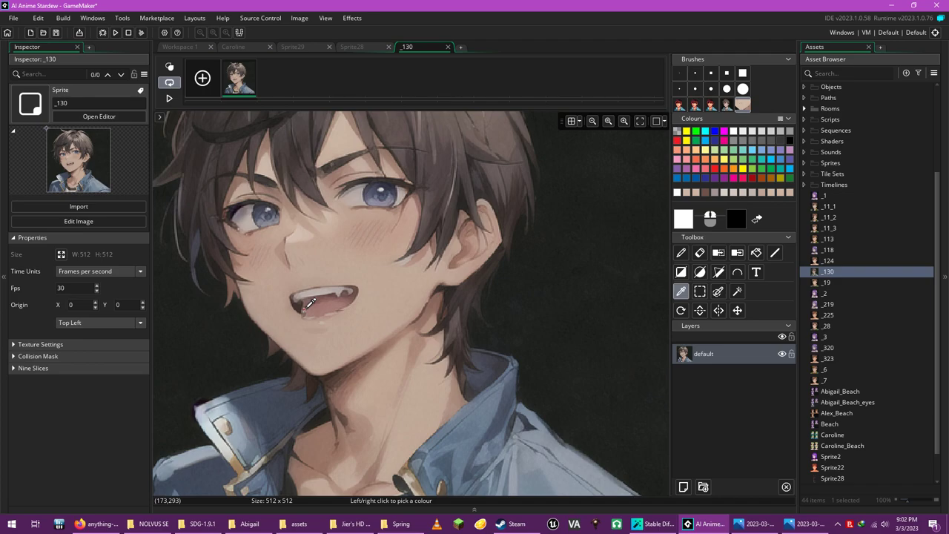
scroll(310, 302, "down", 4)
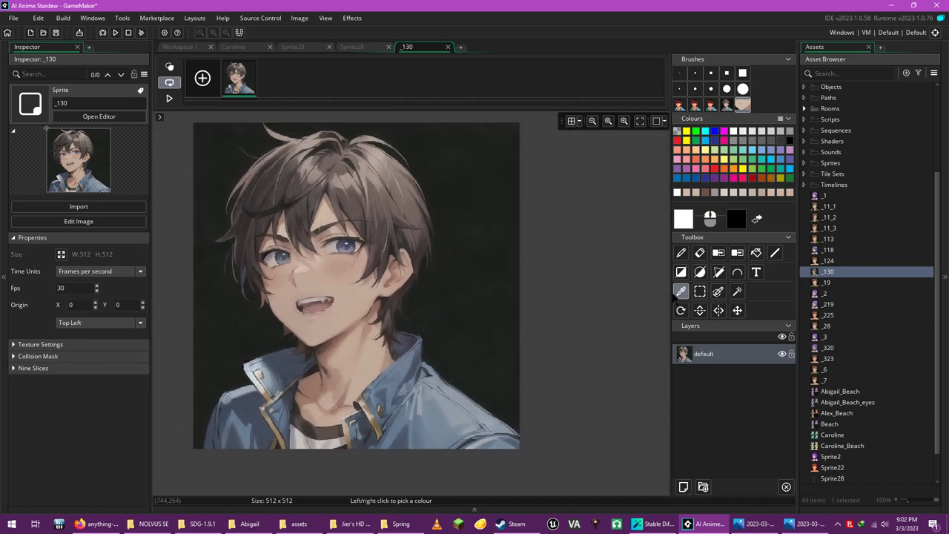
left_click(699, 292)
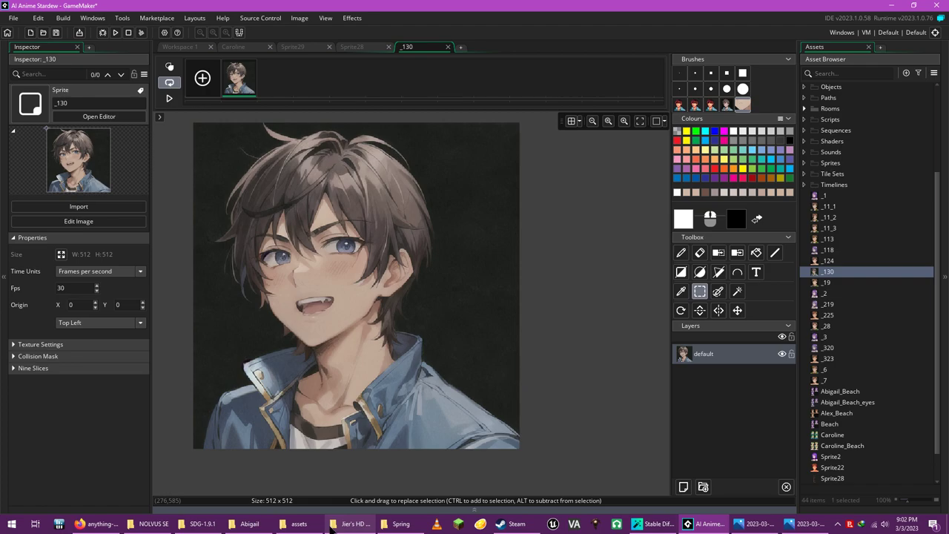
Import 1.png from the Spring folder into the GameMaker project as a new sprite.
left_click(400, 524)
left_click(112, 120)
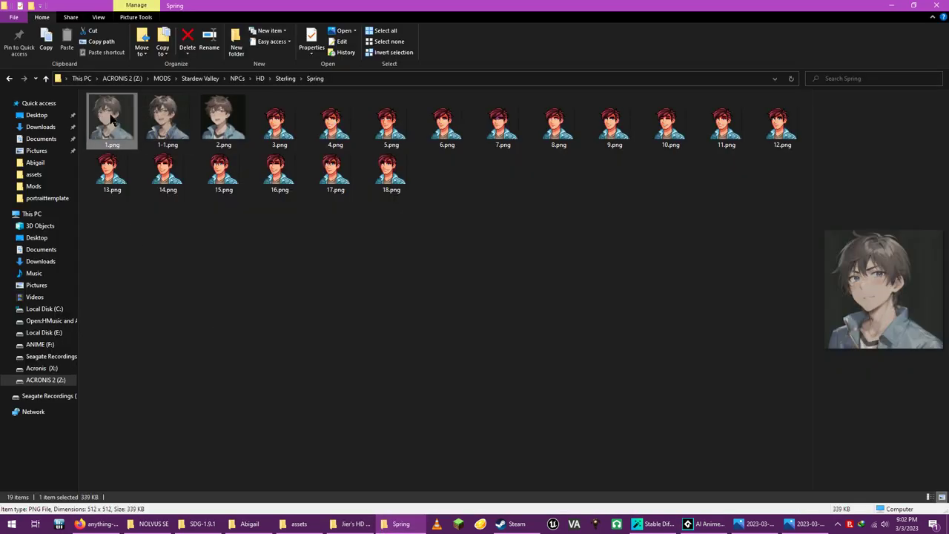
left_click_drag(106, 111, 190, 64)
left_click(374, 185)
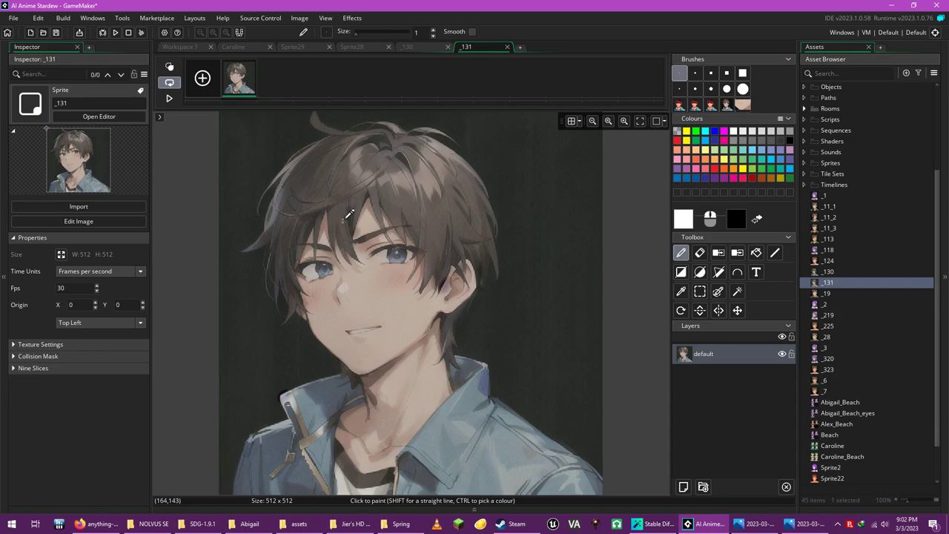
scroll(344, 219, "up", 8)
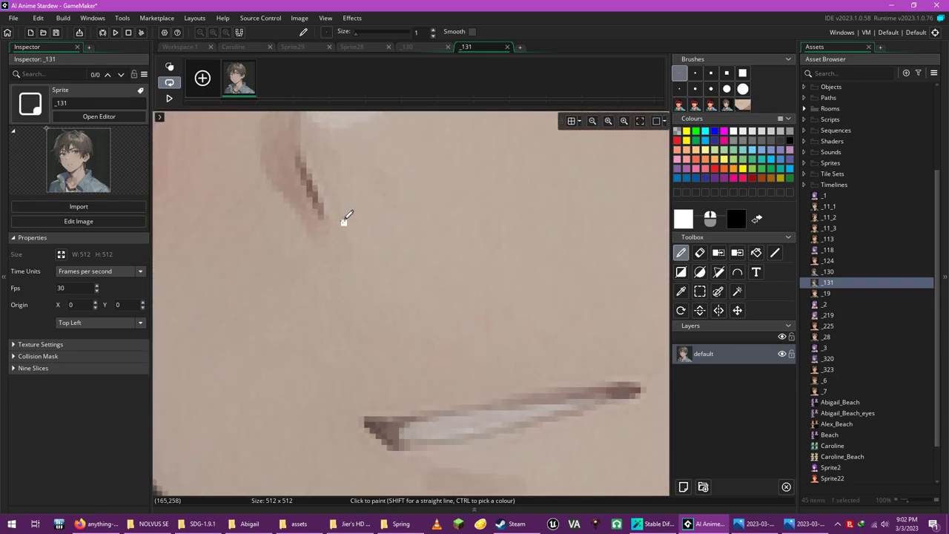
Select a rectangular area around the mouth of the _131 portrait as a copied brush.
scroll(345, 219, "right", 3)
left_click(699, 252)
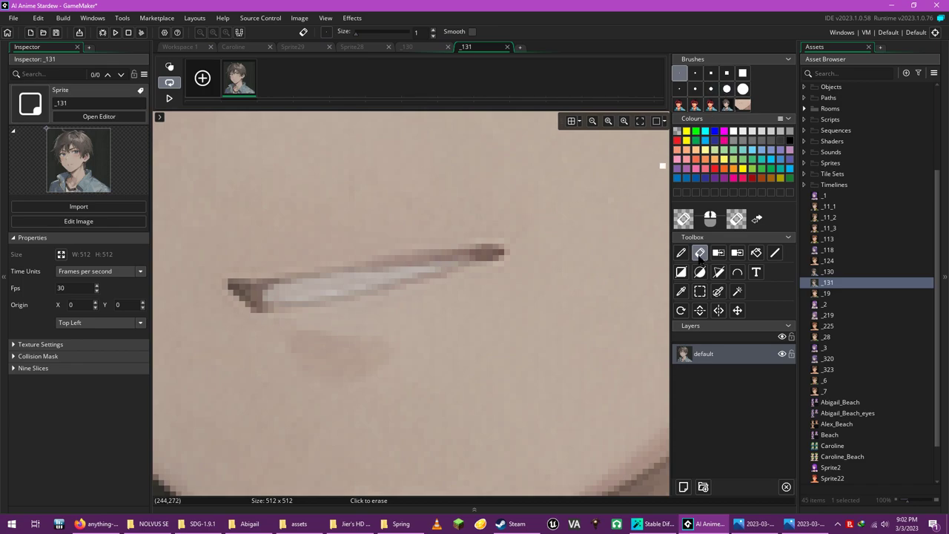
left_click(700, 291)
left_click_drag(555, 414, 186, 148)
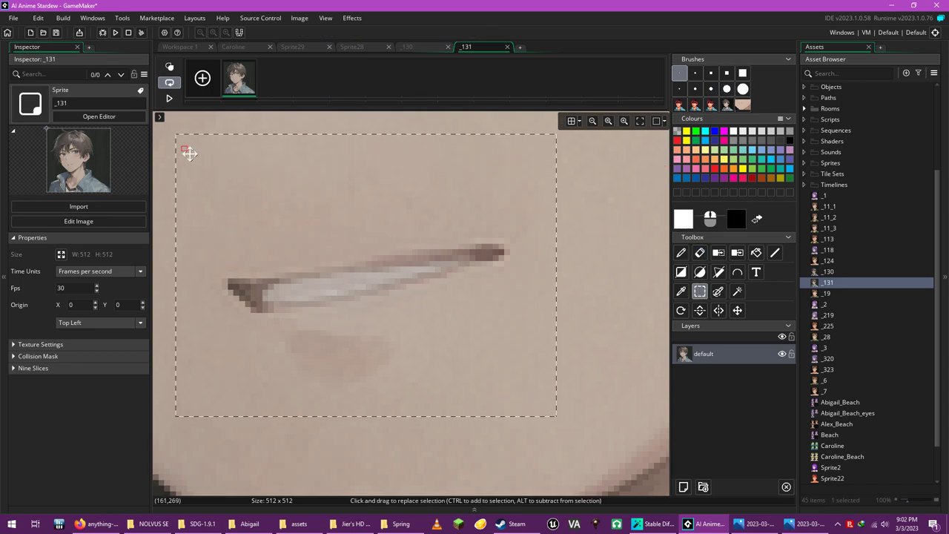
Add a new layer above the default layer in the _130 sprite.
left_click(407, 47)
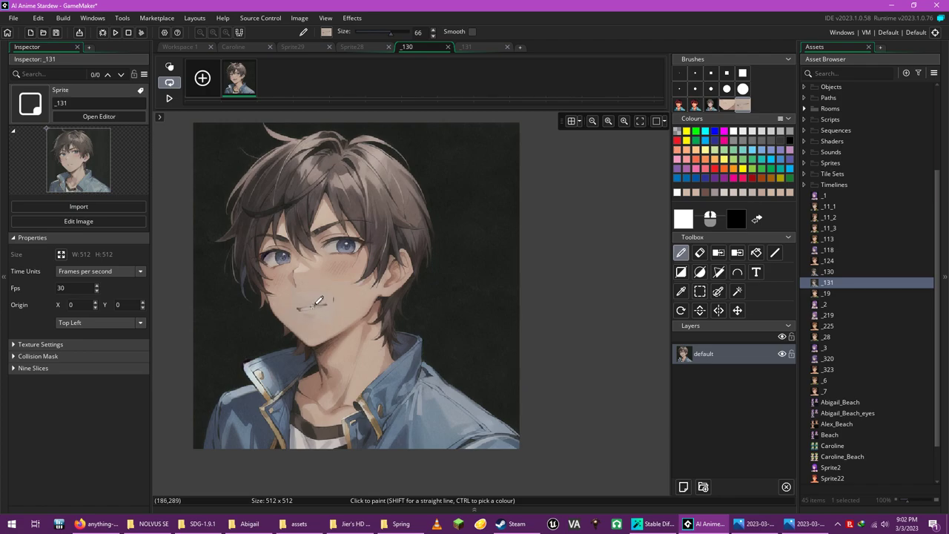
key("ctrl+z")
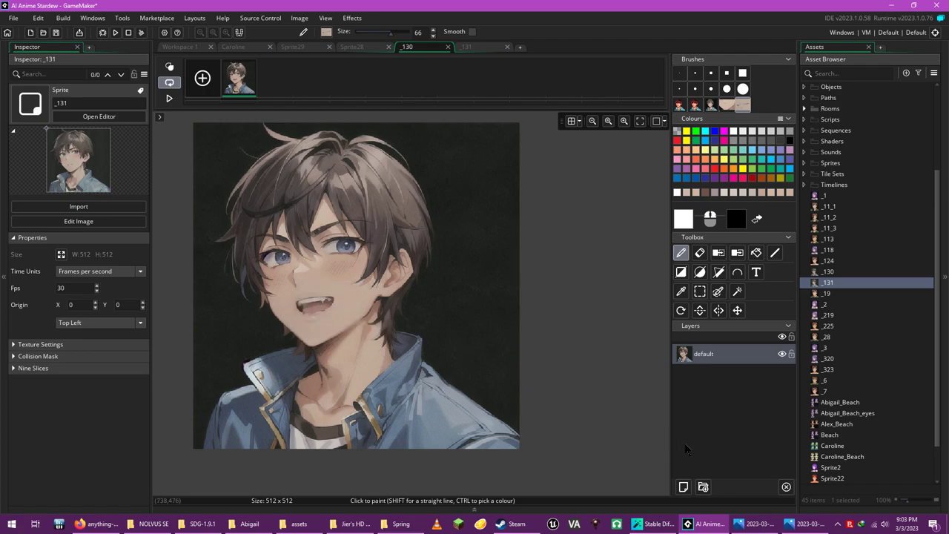
left_click(683, 487)
Stamp the copied _131 mouth over the open mouth of the _130 portrait on the new layer.
scroll(429, 287, "up", 2)
scroll(415, 297, "left", 5)
mouse_move(371, 315)
left_mouse_down()
mouse_move(420, 308)
mouse_move(399, 308)
left_mouse_up()
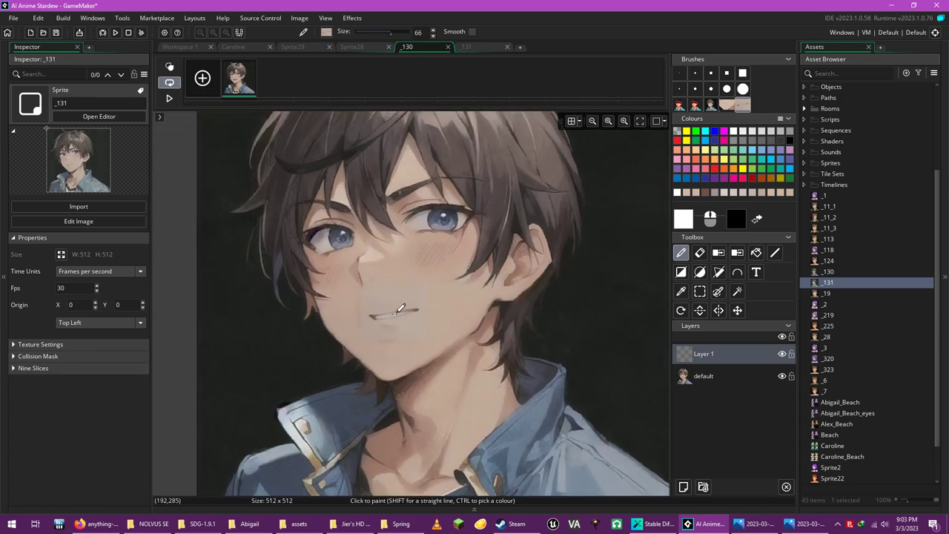
key("ctrl+z")
key("ctrl+z")
key("ctrl+y")
key("ctrl+y")
key("ctrl+v")
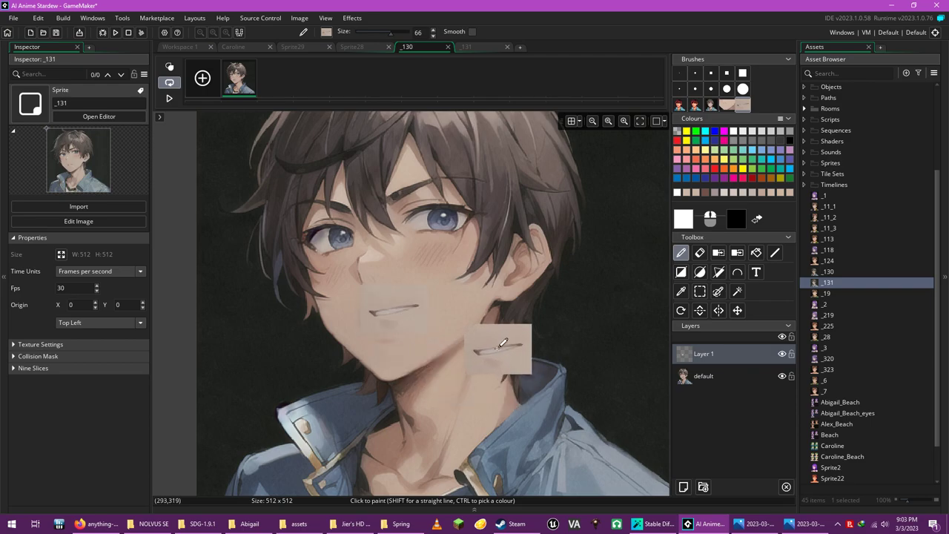
Paint over the patch's greyish skin below and to the right of the mouth with sampled skin tones and the size 15 round brush.
scroll(497, 341, "up", 2)
scroll(503, 342, "up", 3)
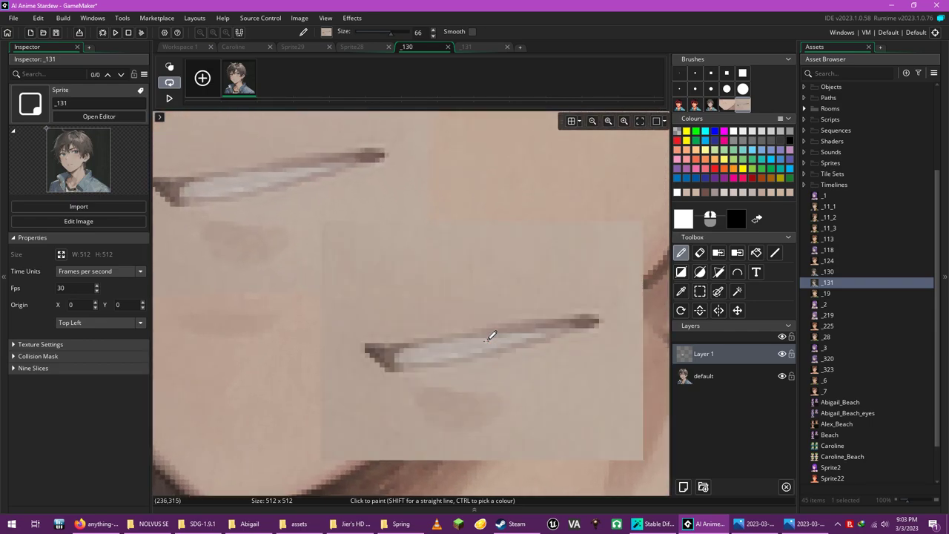
scroll(491, 336, "up", 3)
key("Escape")
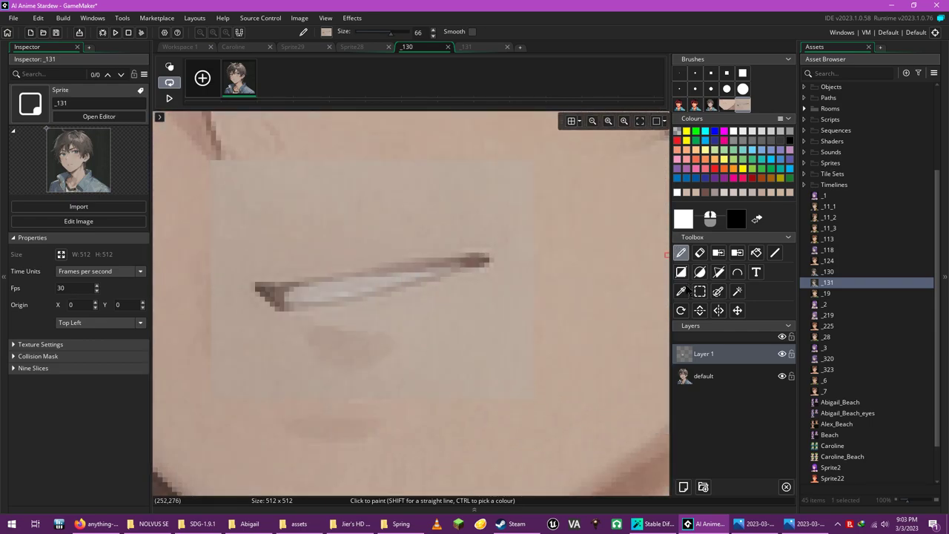
left_click(619, 289, "ctrl")
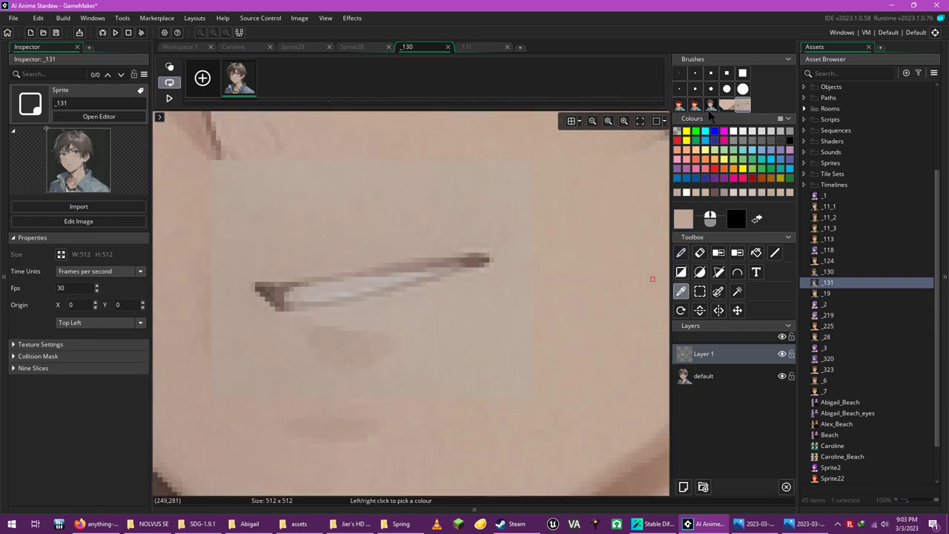
left_click(726, 89)
left_click_drag(339, 342, 365, 371)
mouse_move(488, 309)
left_mouse_down()
mouse_move(509, 291)
mouse_move(528, 233)
left_mouse_up()
key("ctrl+z")
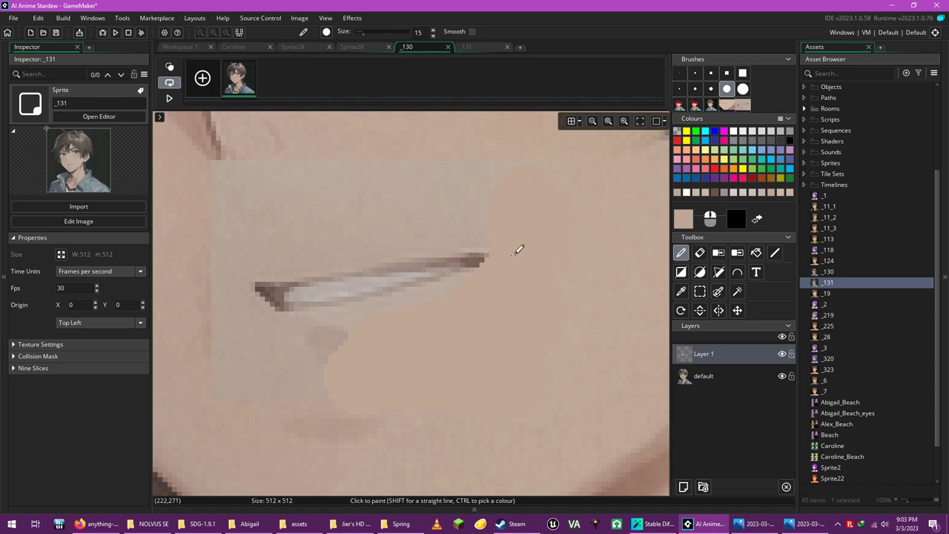
mouse_move(405, 330)
left_mouse_down()
mouse_move(295, 348)
mouse_move(252, 345)
mouse_move(230, 329)
mouse_move(246, 373)
mouse_move(326, 378)
left_mouse_up()
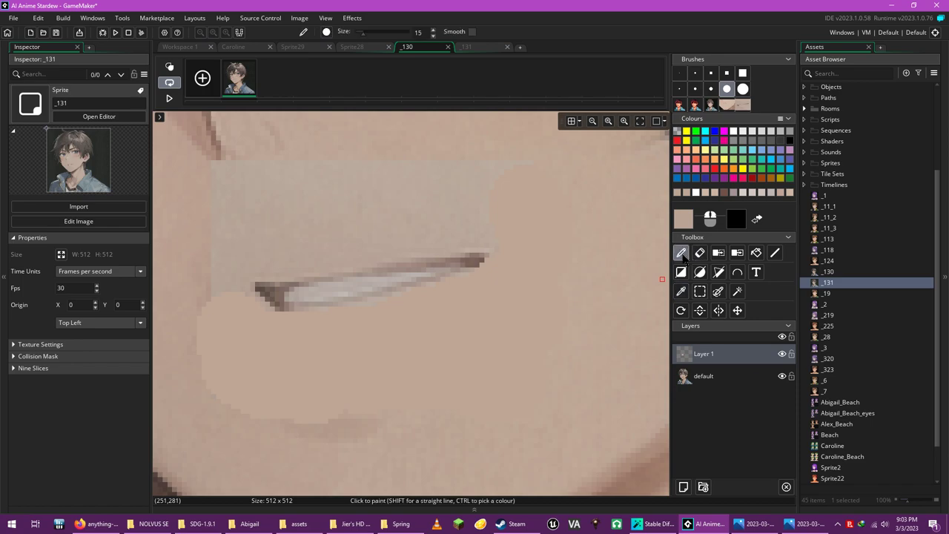
left_click_drag(424, 396, 233, 396)
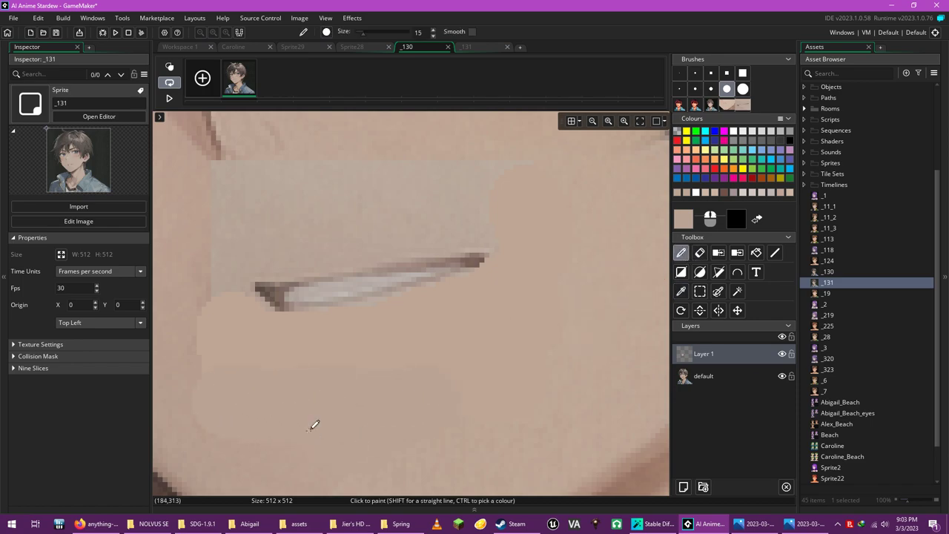
Cover the remaining greyish skin left of and above the mouth with skin tones sampled from the face.
scroll(267, 352, "left", 3)
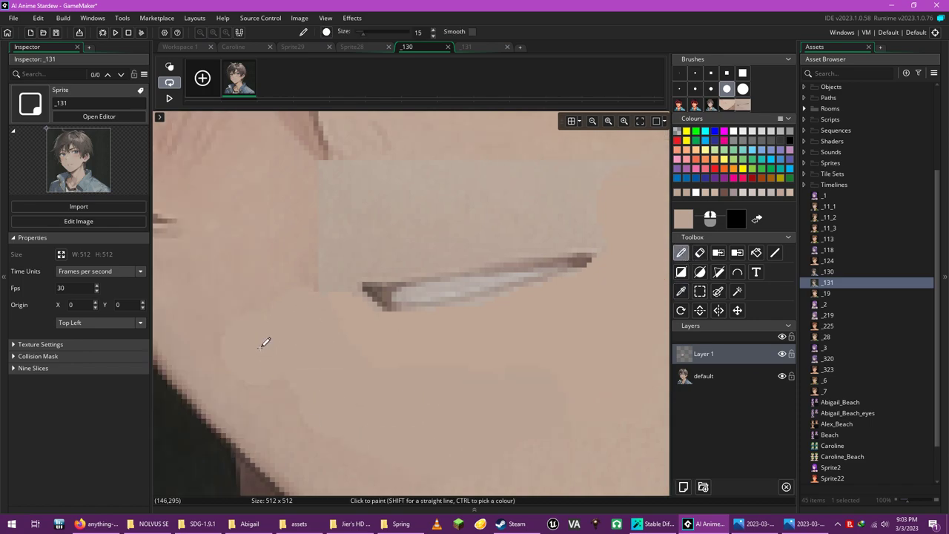
left_click(681, 291)
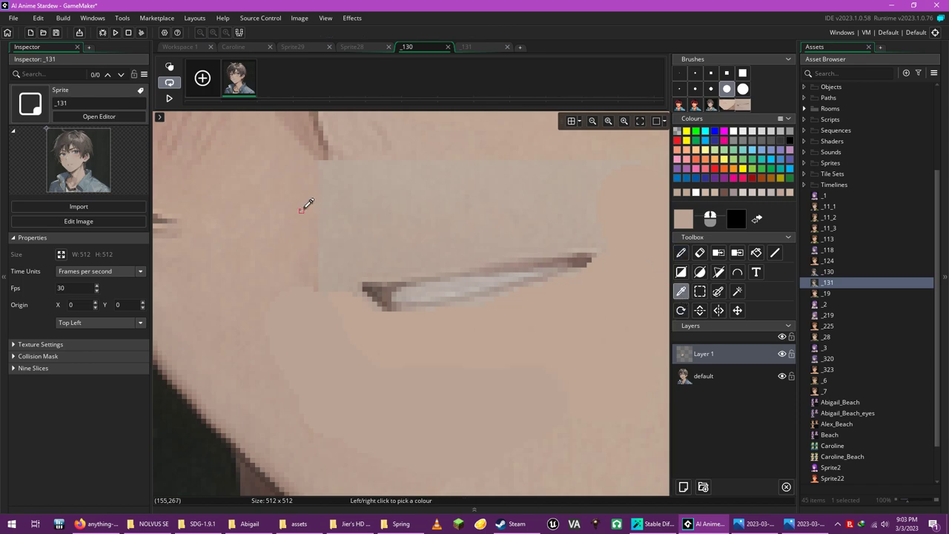
left_click(680, 252)
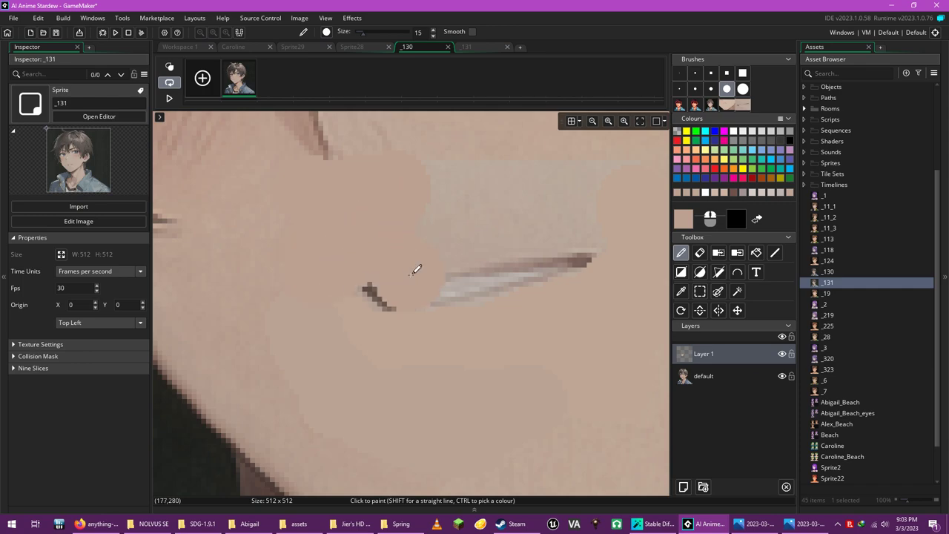
scroll(413, 265, "right", 5)
scroll(414, 265, "up", 2)
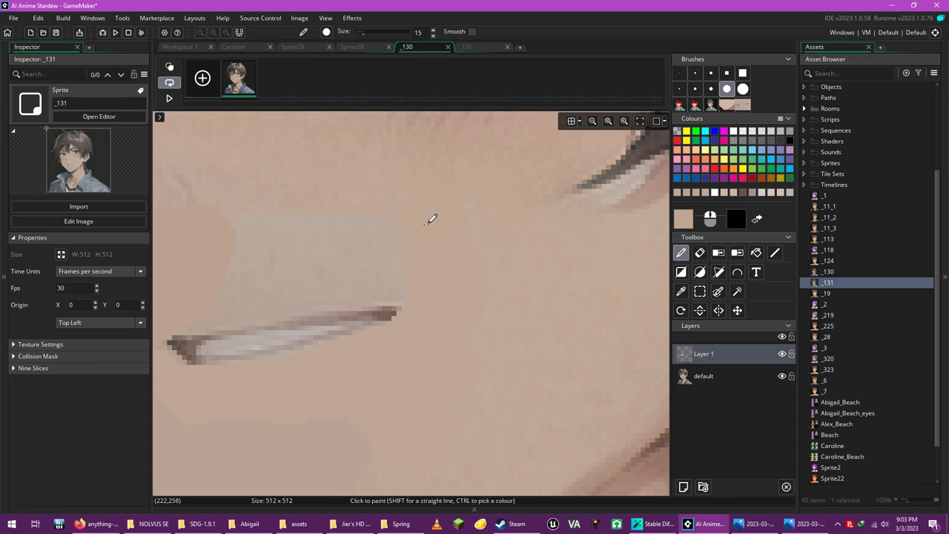
mouse_move(231, 251)
left_mouse_down()
mouse_move(339, 269)
mouse_move(390, 264)
mouse_move(370, 268)
left_mouse_up()
left_click_drag(303, 276, 394, 262)
left_click_drag(414, 346, 406, 339)
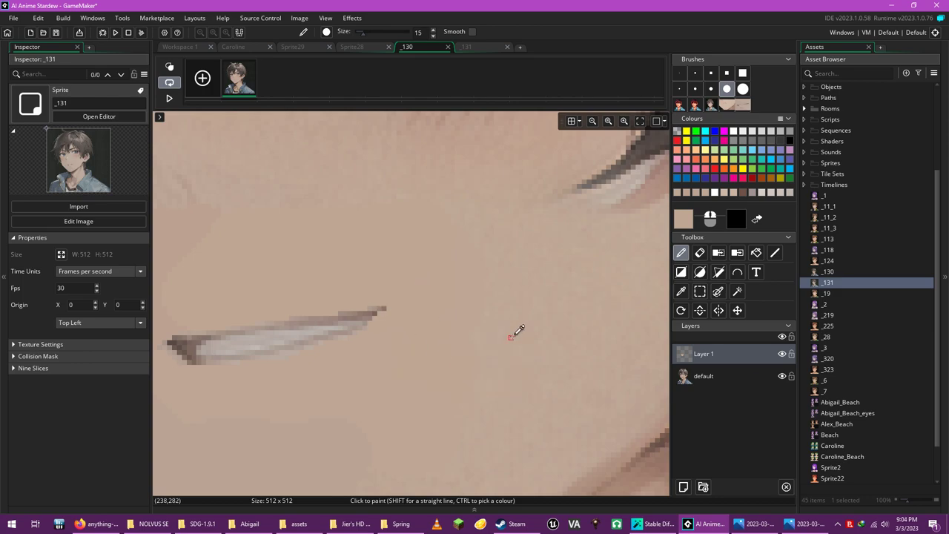
scroll(512, 323, "down", 5)
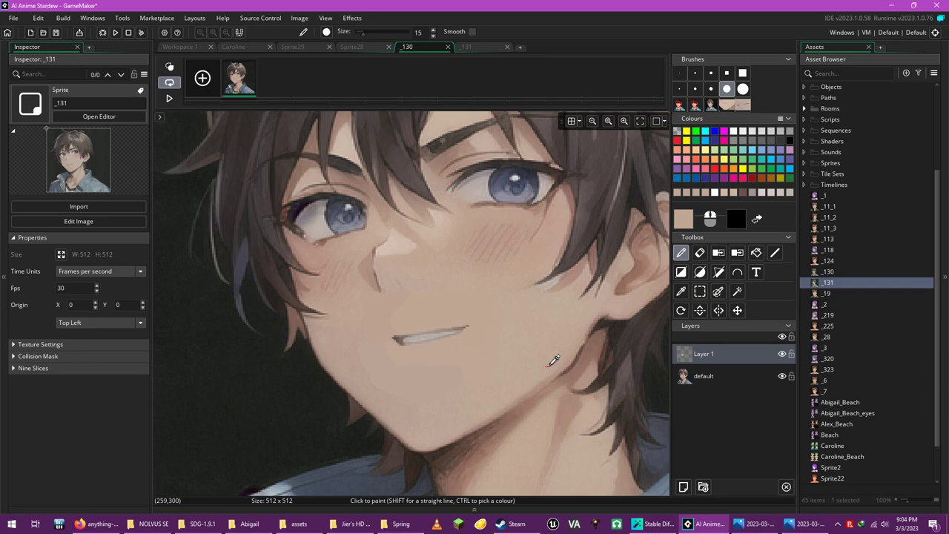
scroll(554, 360, "down", 2)
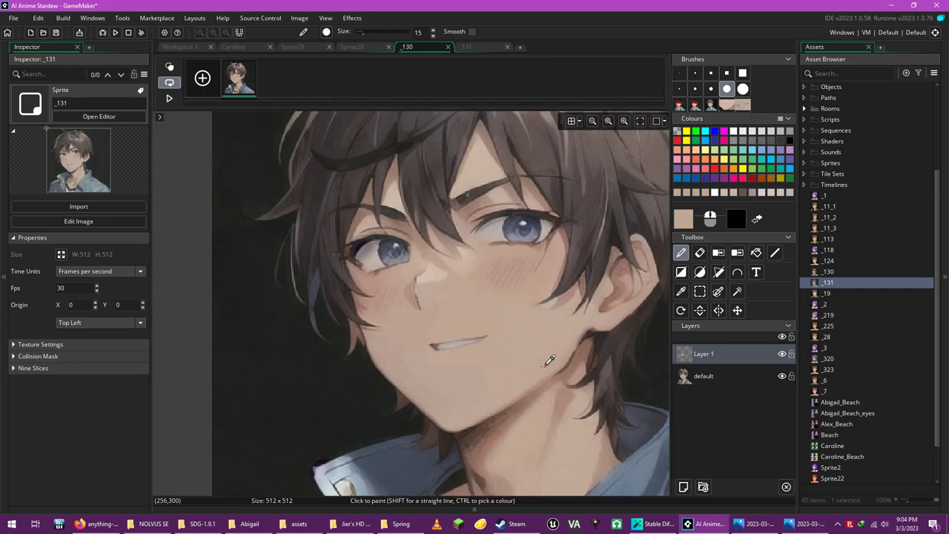
scroll(549, 360, "down", 3)
scroll(545, 408, "down", 2)
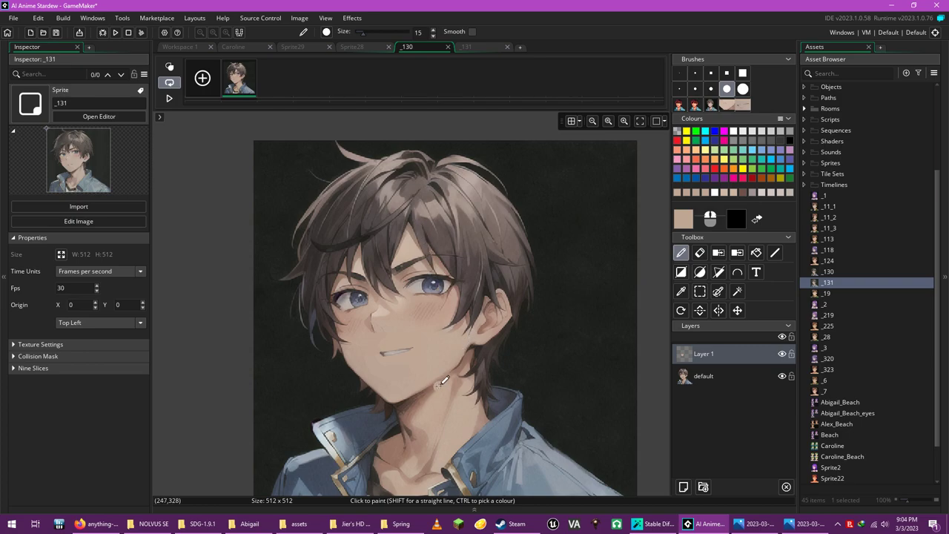
Retouch the pixels along the lower edge of the mouth with a sampled skin tone and the size 1 brush.
scroll(439, 381, "up", 4)
scroll(439, 380, "down", 2)
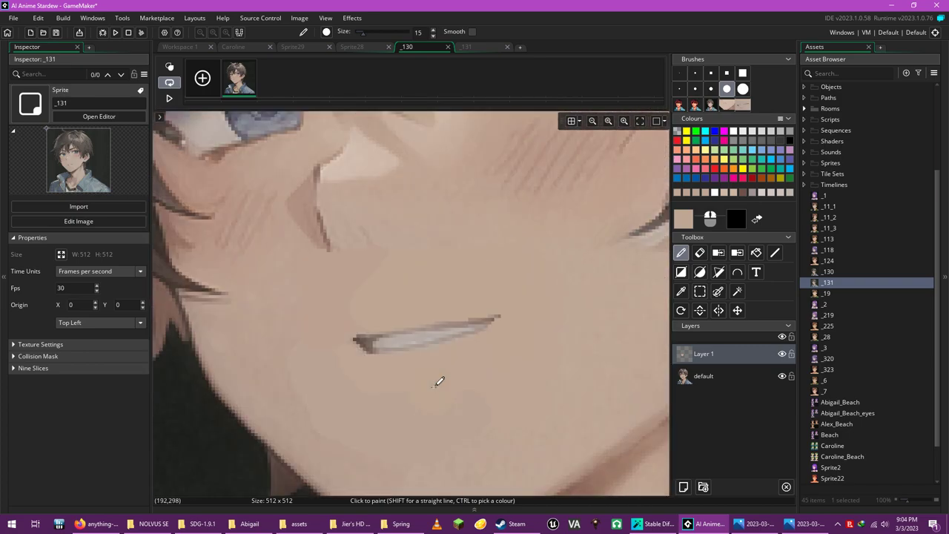
scroll(437, 380, "up", 4)
left_click(681, 290)
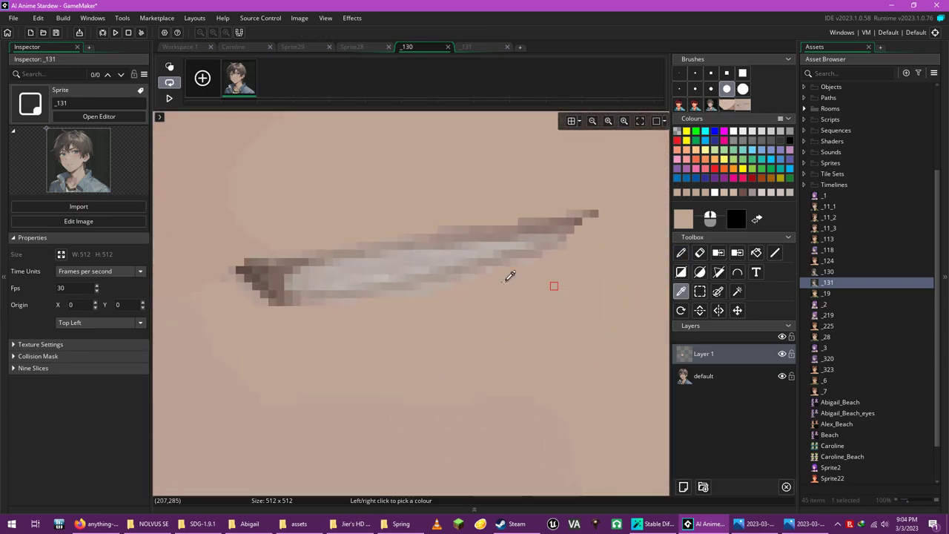
scroll(267, 254, "down", 2)
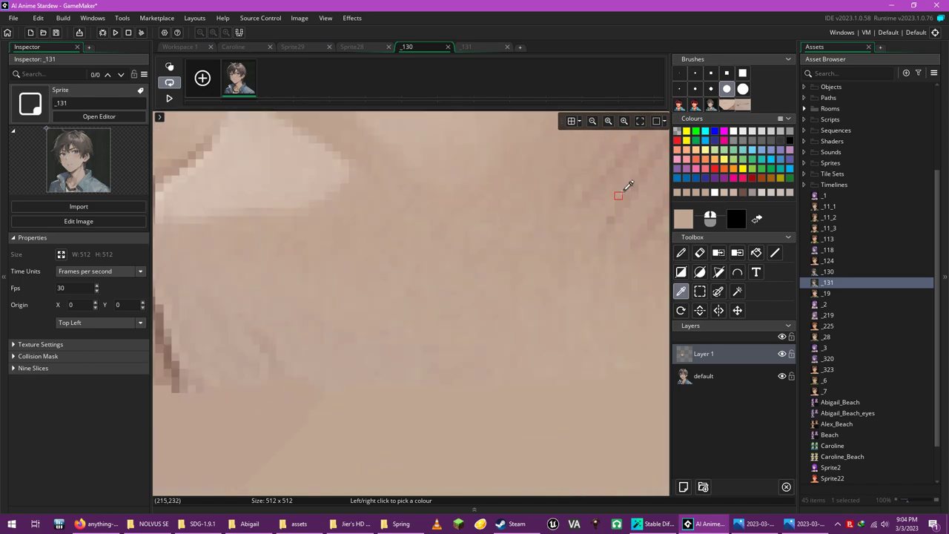
left_click(681, 252)
left_click(680, 74)
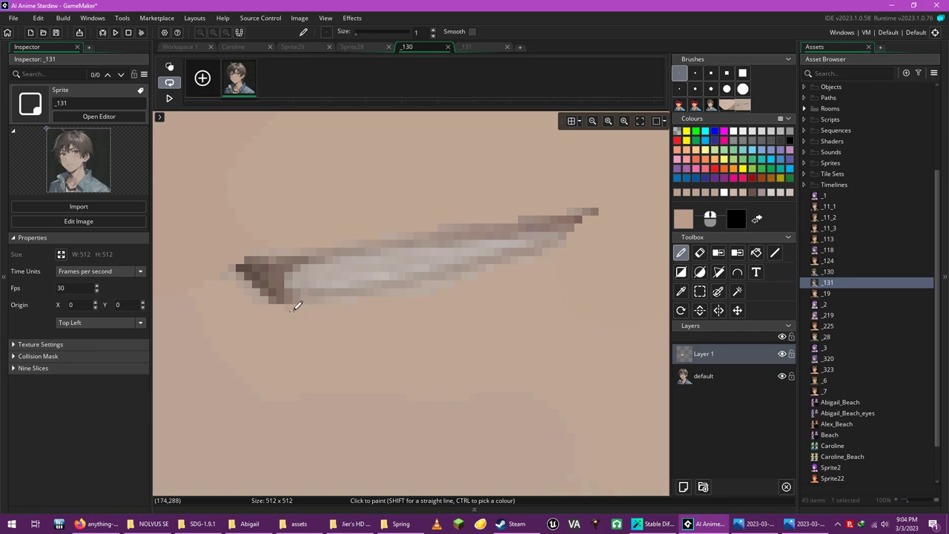
left_click_drag(479, 310, 387, 324)
key("ctrl+z")
mouse_move(447, 328)
left_mouse_down()
mouse_move(500, 318)
mouse_move(544, 286)
left_mouse_up()
scroll(503, 358, "down", 2)
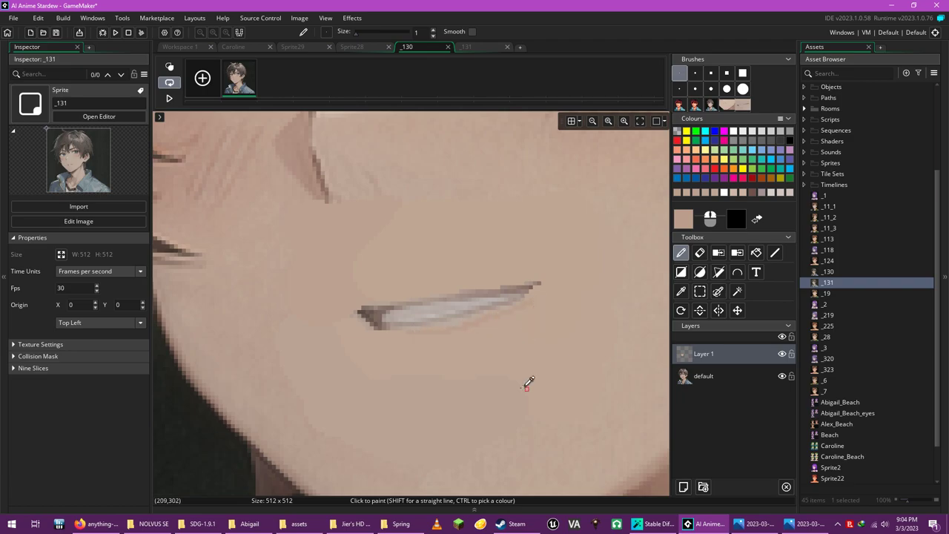
scroll(529, 384, "down", 3)
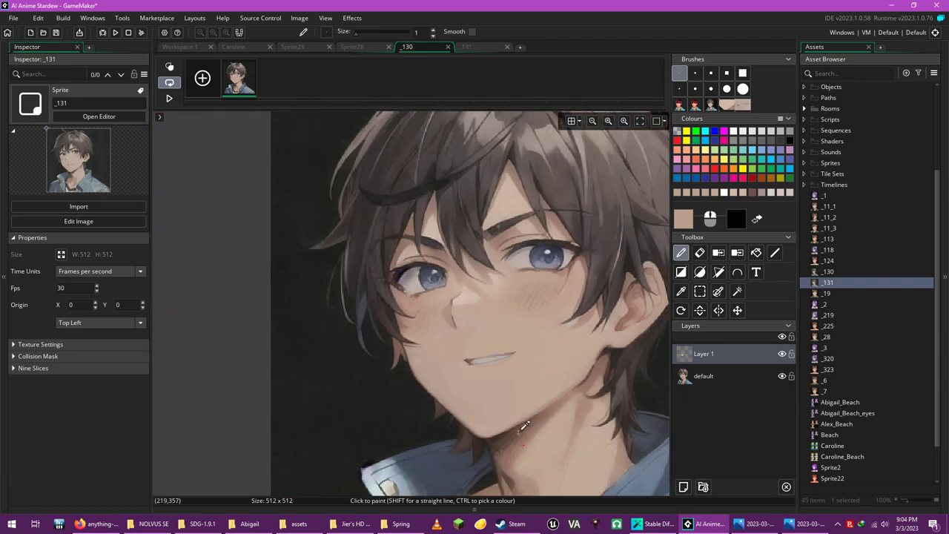
Draw a thin shade line in the pinkish skin tone beneath the teeth, up to the mouth's right corner.
scroll(517, 415, "up", 5)
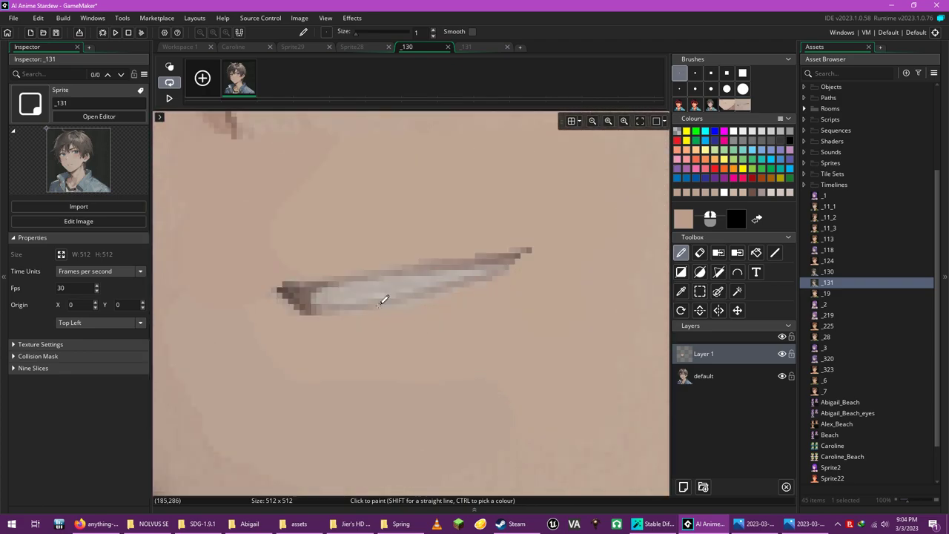
scroll(383, 308, "up", 3)
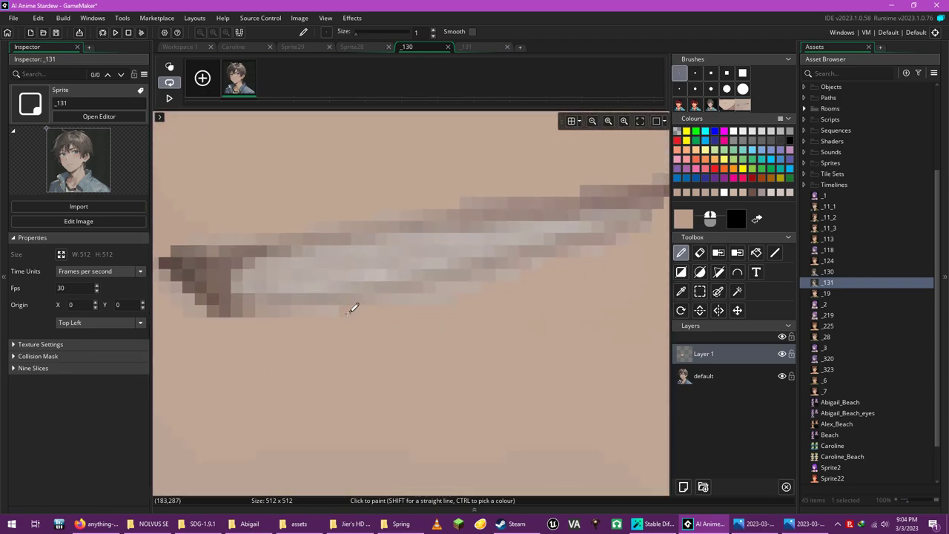
left_click_drag(405, 307, 455, 301)
left_click_drag(571, 257, 642, 232)
scroll(445, 318, "down", 4)
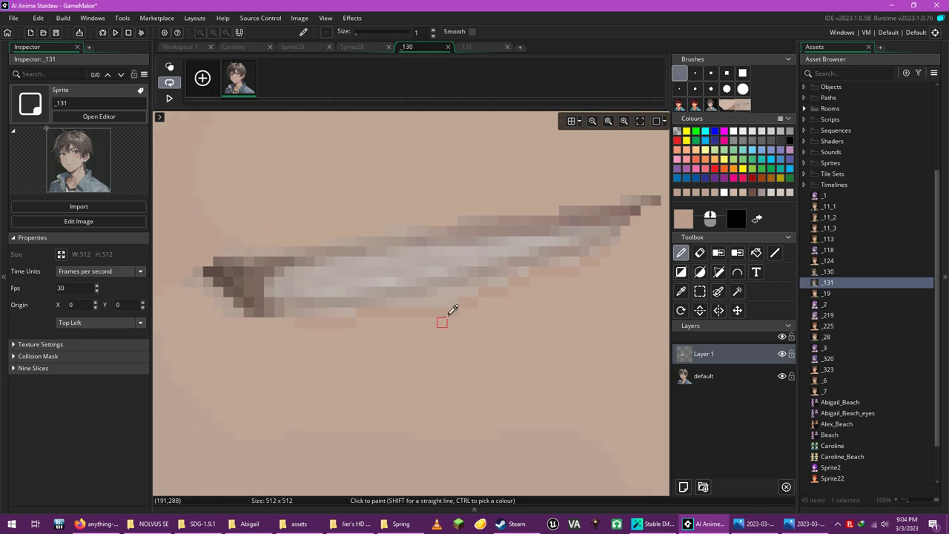
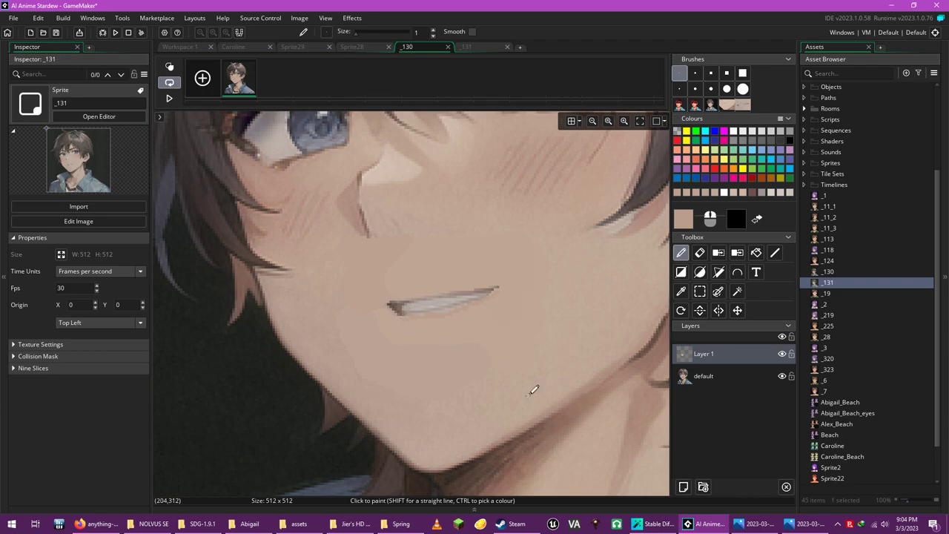
scroll(551, 382, "down", 3)
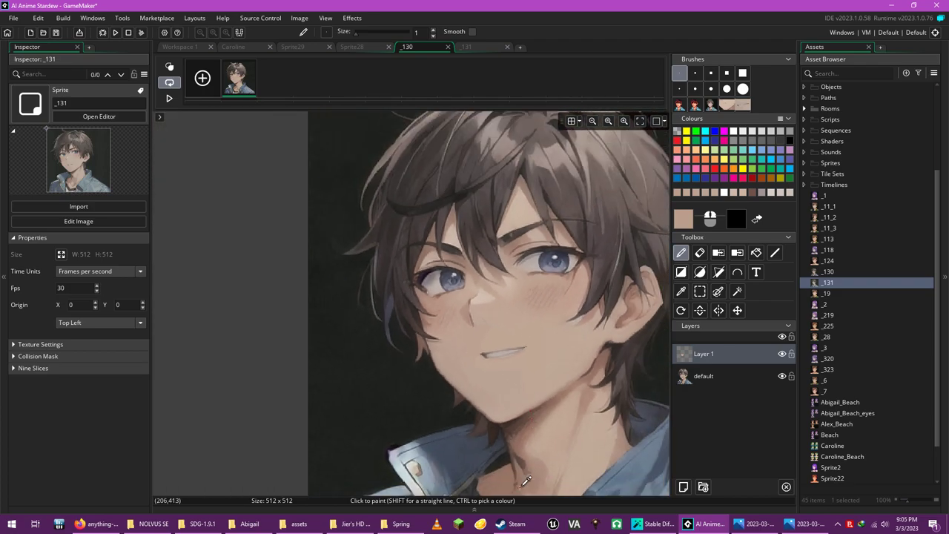
Fill in the shade line beneath the left and middle parts of the mouth, one pixel wide.
scroll(489, 393, "up", 6)
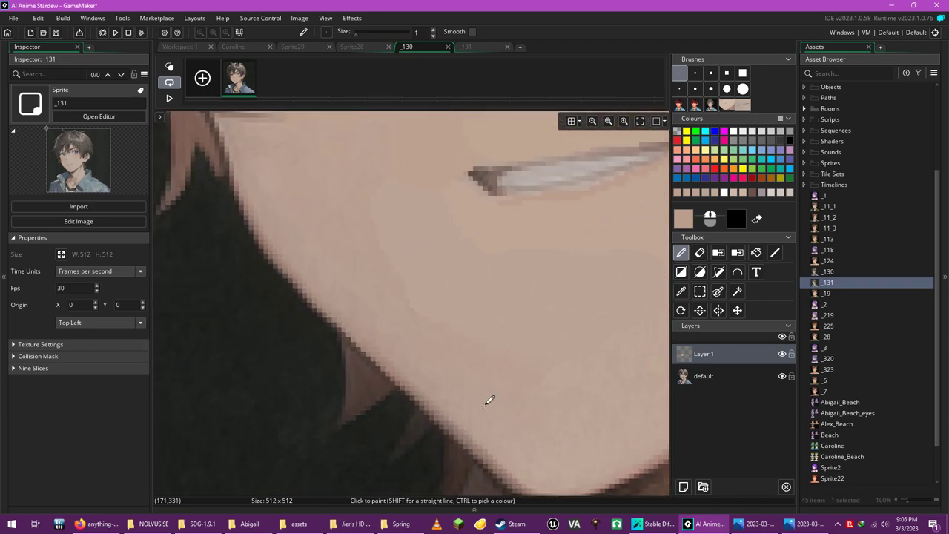
scroll(490, 400, "up", 3)
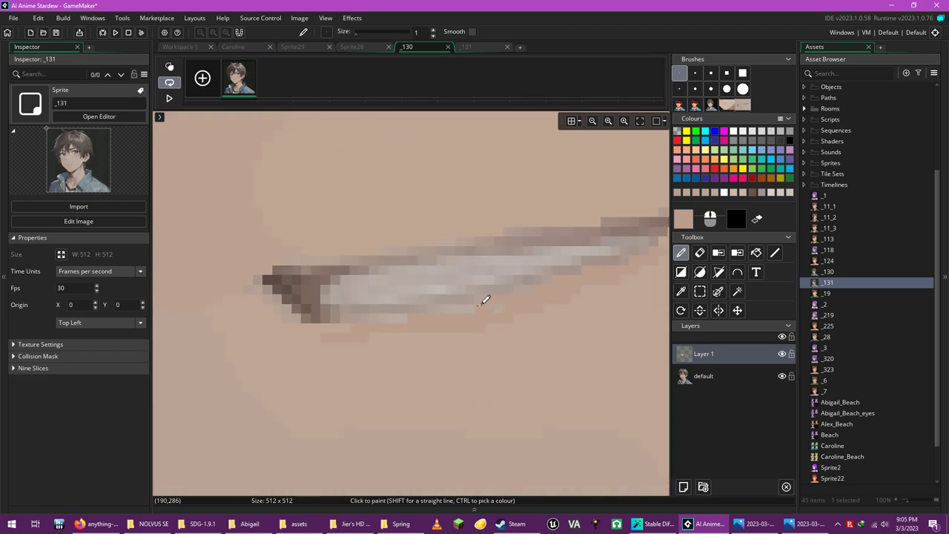
mouse_move(297, 320)
left_mouse_down()
mouse_move(359, 335)
mouse_move(501, 307)
left_mouse_up()
scroll(502, 354, "down", 3)
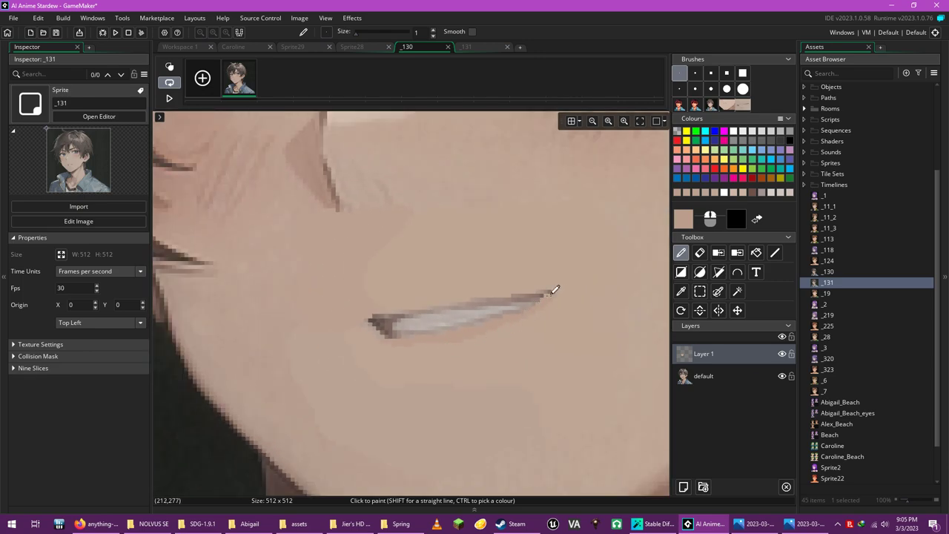
scroll(621, 361, "down", 5)
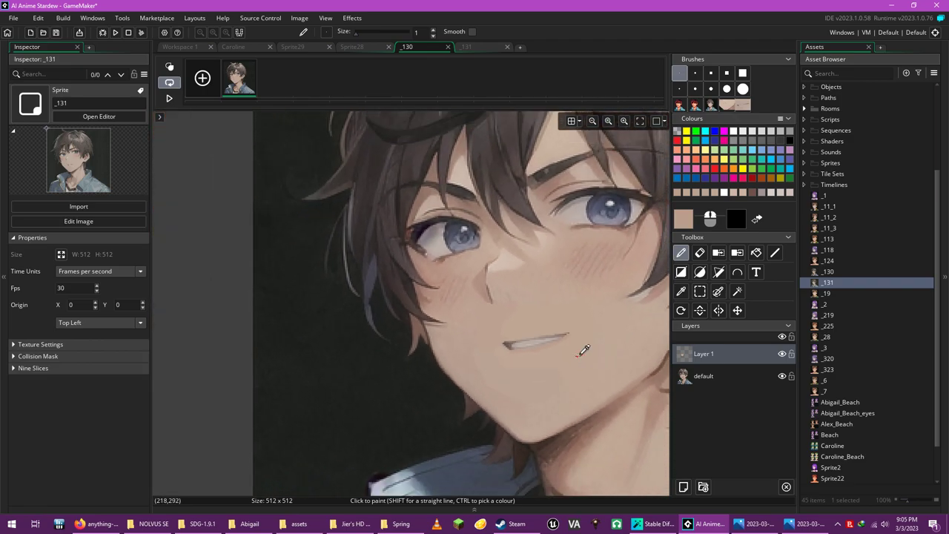
Merge Layer 1 with the smile retouching down into the default layer of the _130 portrait.
scroll(539, 381, "right", 3)
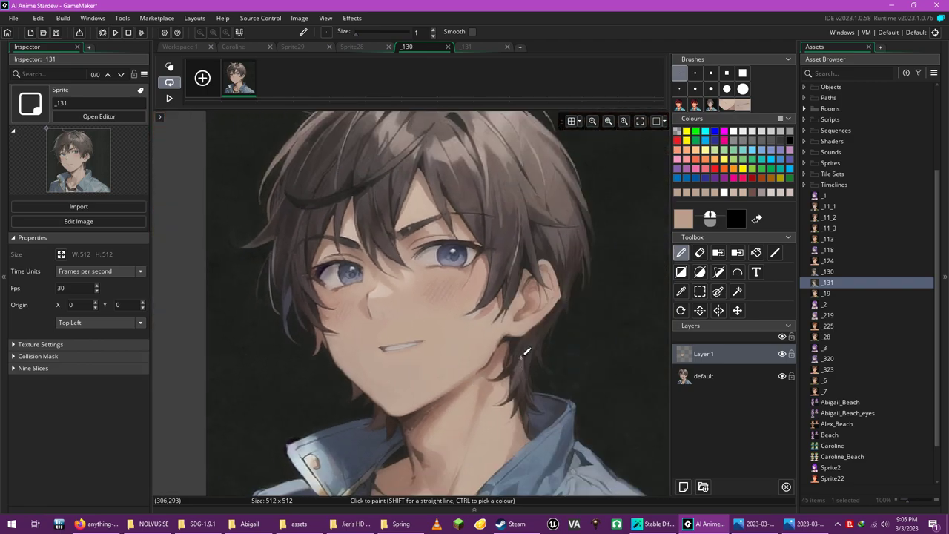
left_click(308, 21)
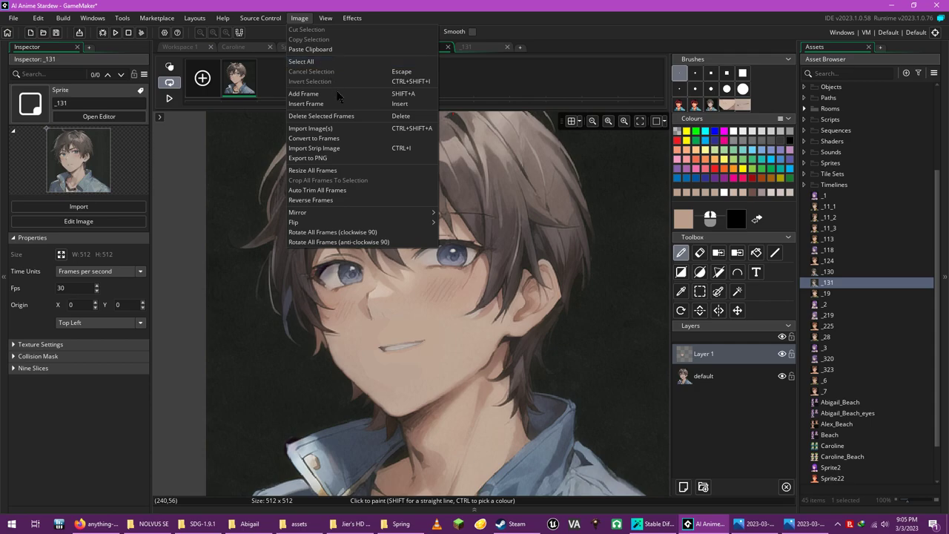
left_click(729, 376)
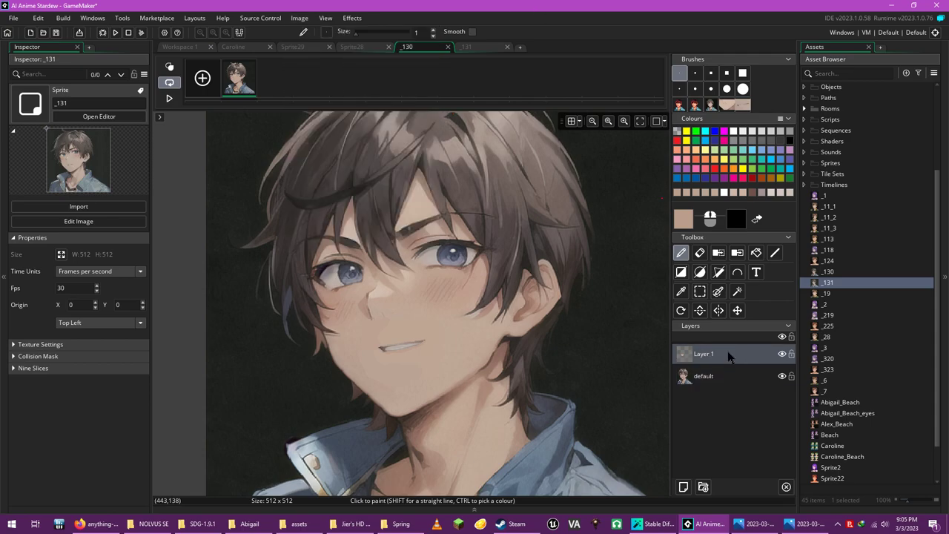
right_click(729, 351)
left_click(758, 421)
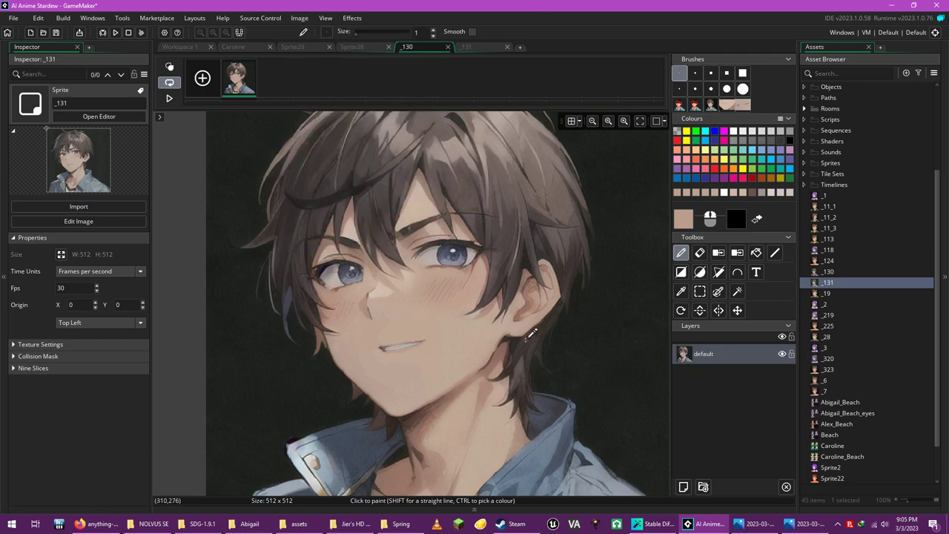
Select the whole retouched _130 portrait and turn the selection into a brush.
scroll(531, 335, "down", 3)
left_click(700, 291)
left_click_drag(296, 139, 656, 348)
key("ctrl+b")
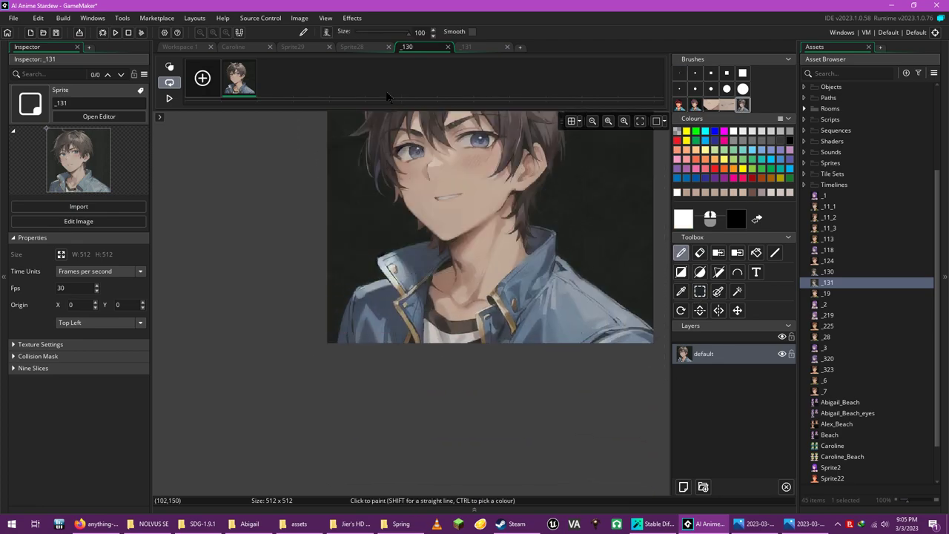
Stamp the retouched portrait brush into the first cell of the Sprite28 sheet on Layer 1 and check it beside the second portrait.
left_click(359, 48)
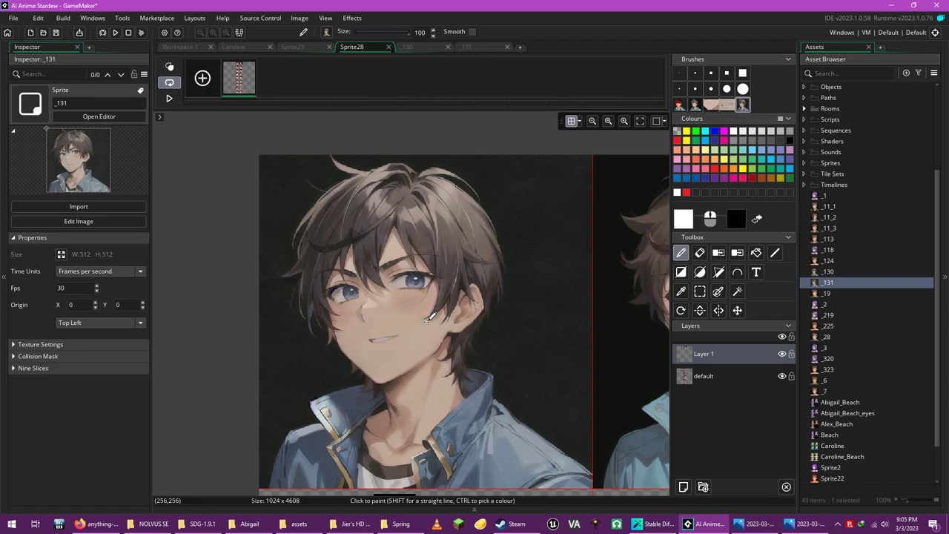
scroll(429, 317, "up", 3)
scroll(429, 318, "down", 5)
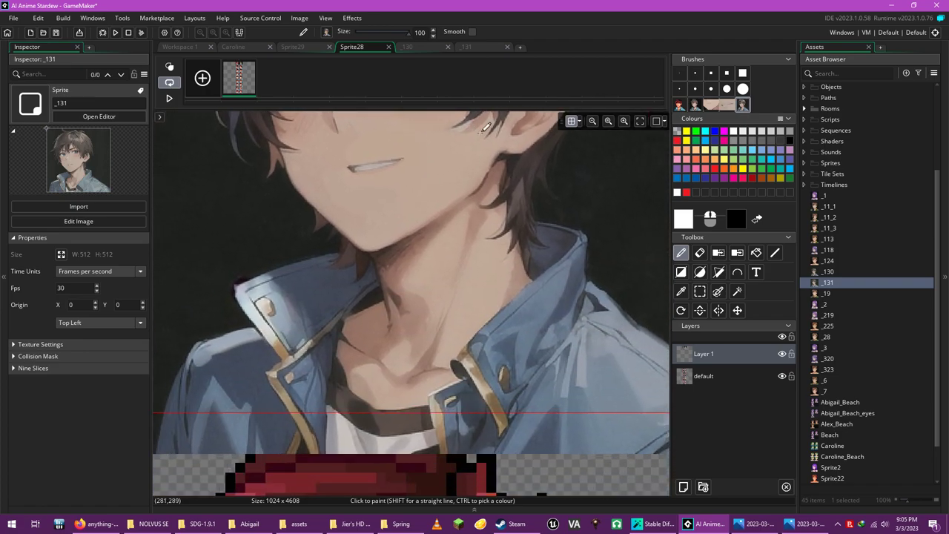
scroll(667, 125, "down", 5)
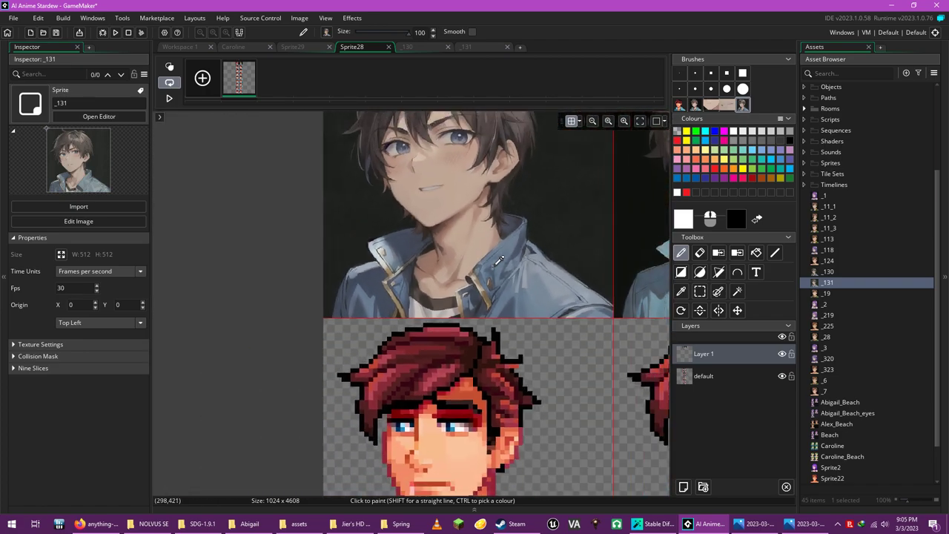
left_click(700, 291)
scroll(512, 288, "right", 3)
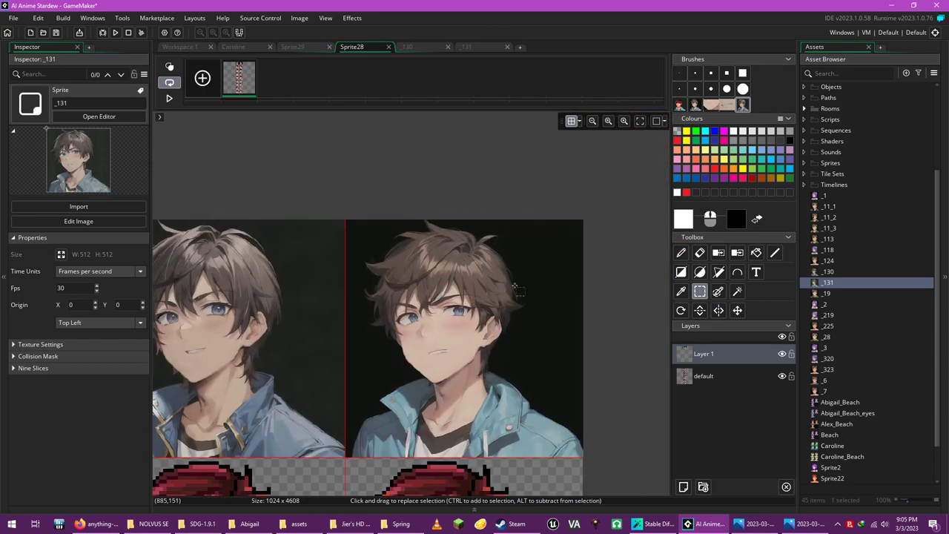
scroll(505, 279, "up", 1)
scroll(504, 279, "down", 1)
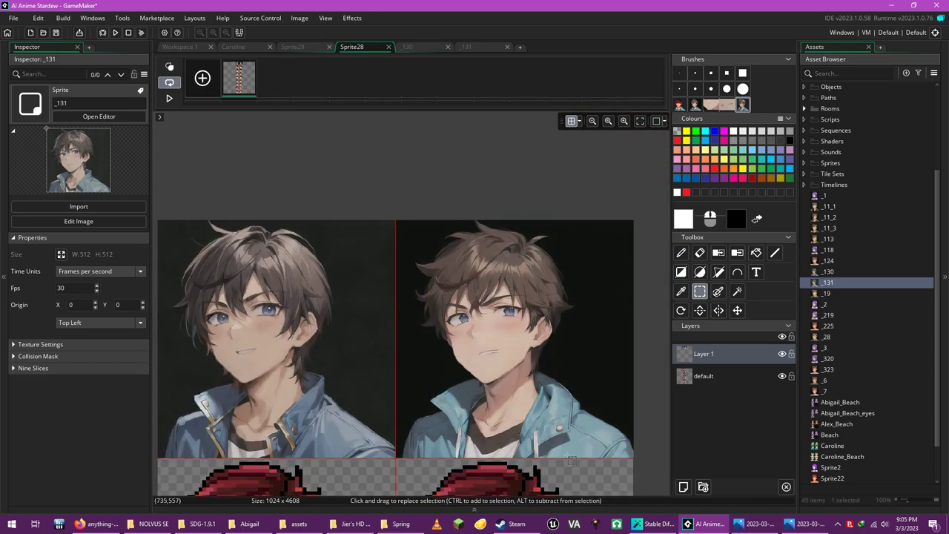
Export the sprite sheet as Sprite28.png into the Sterling folder.
left_click(300, 17)
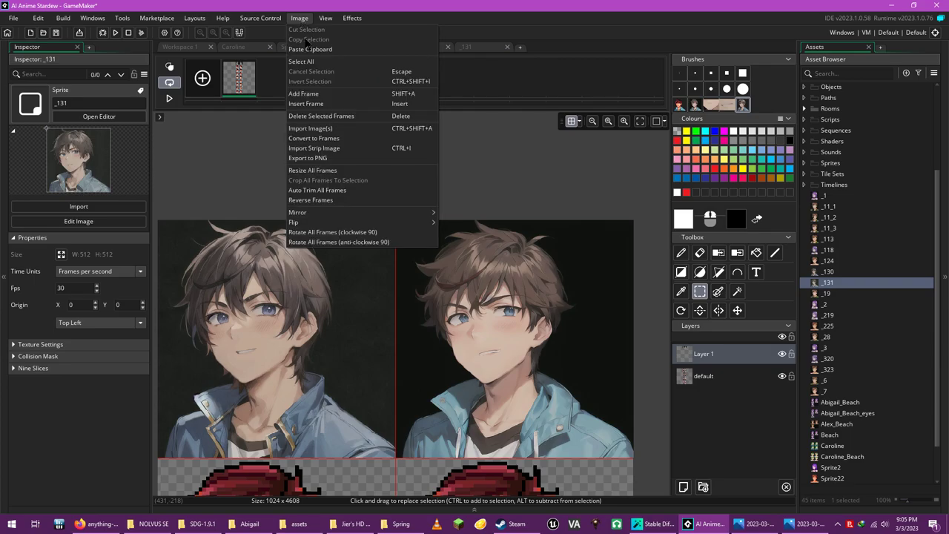
left_click(326, 158)
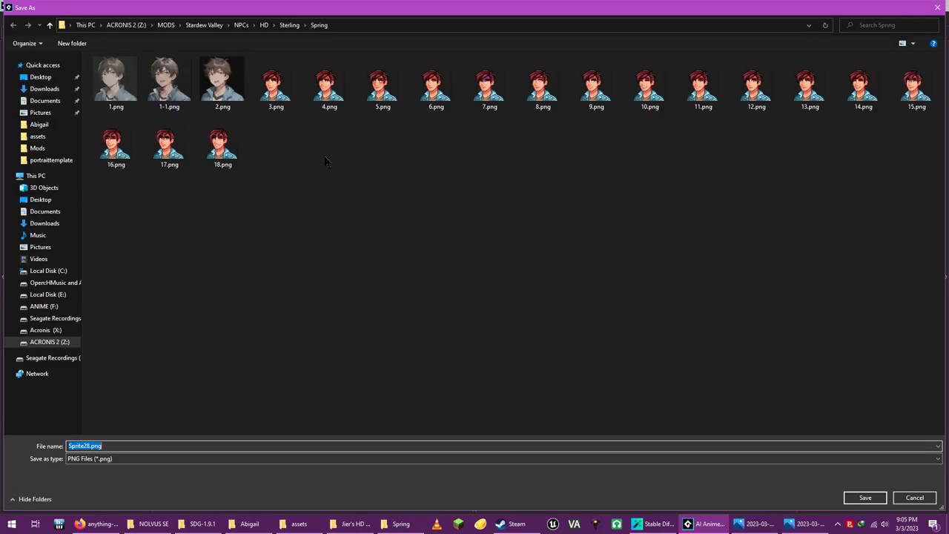
left_click(289, 25)
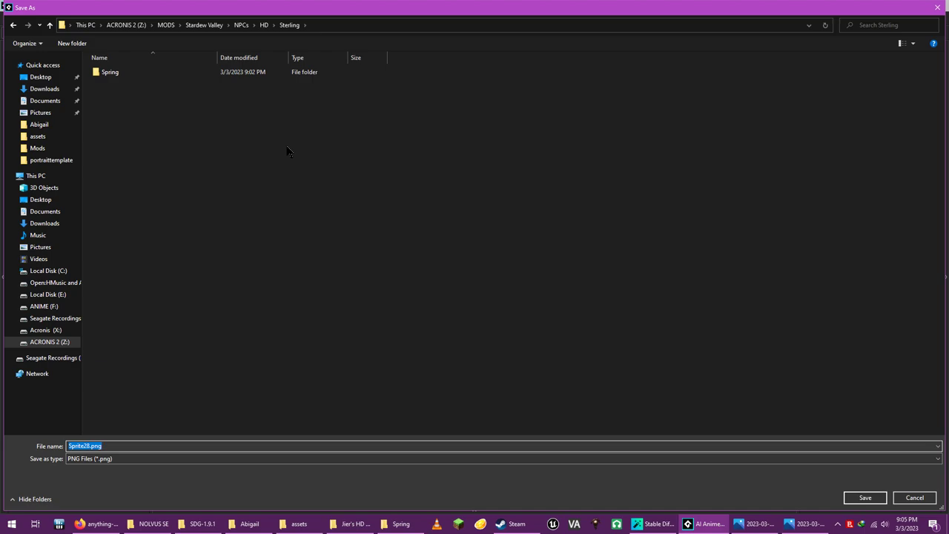
key("Return")
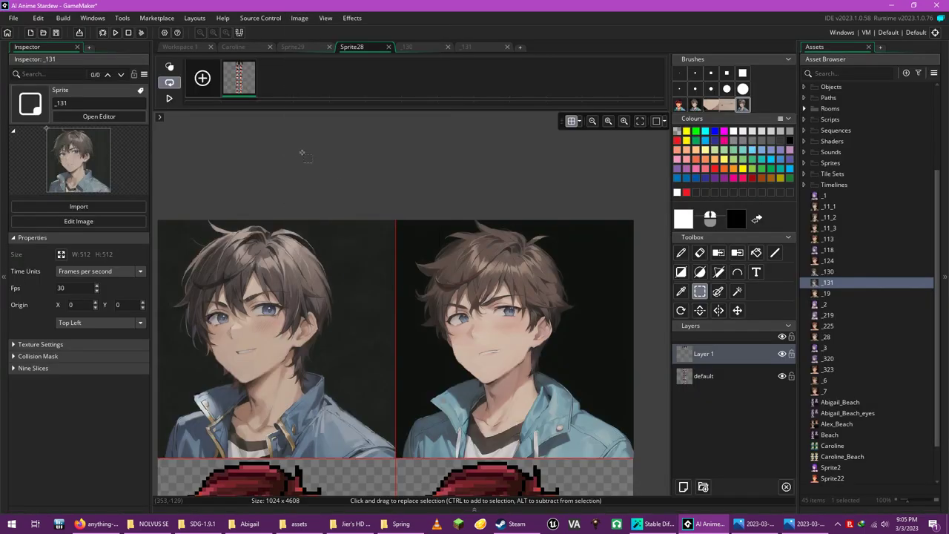
Switch to File Explorer, go to the Sterling folder and open Sprite28.png for editing in Paint.
left_click(400, 524)
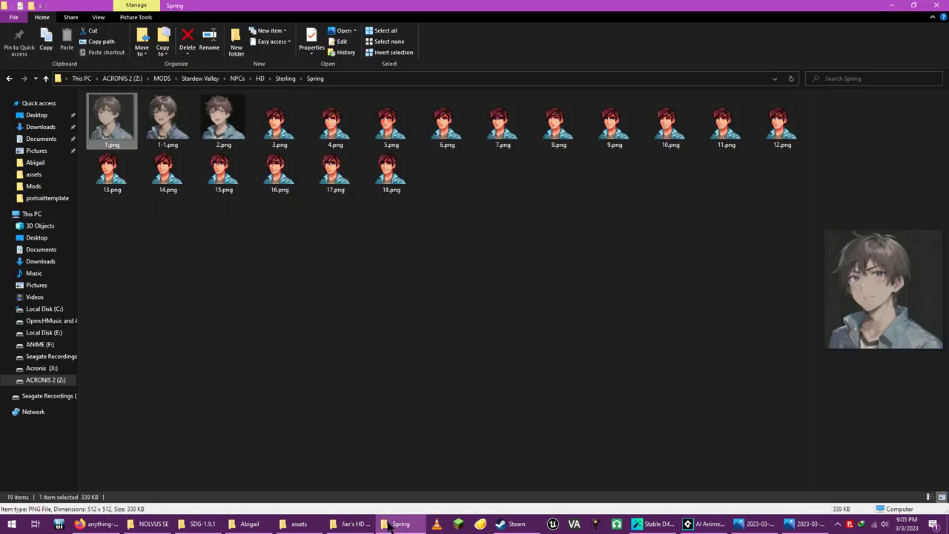
left_click(284, 80)
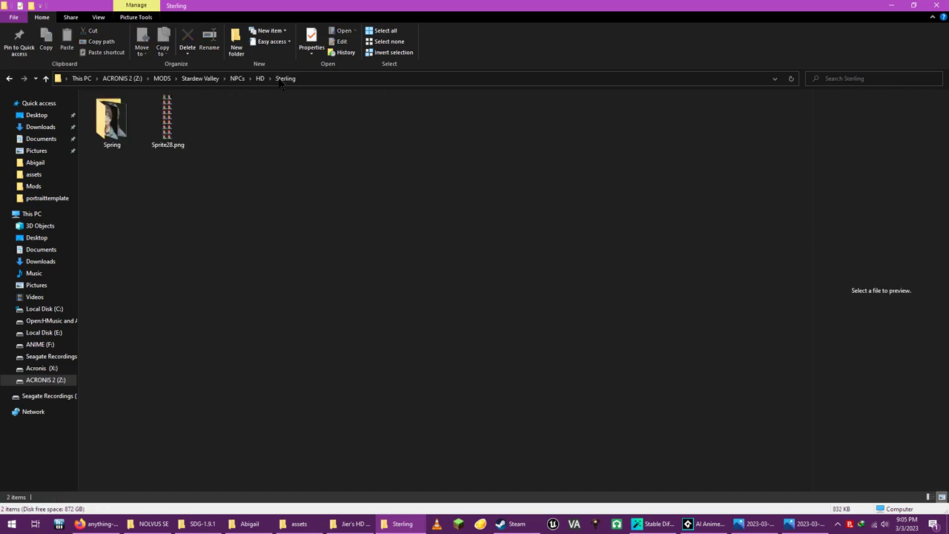
right_click(165, 123)
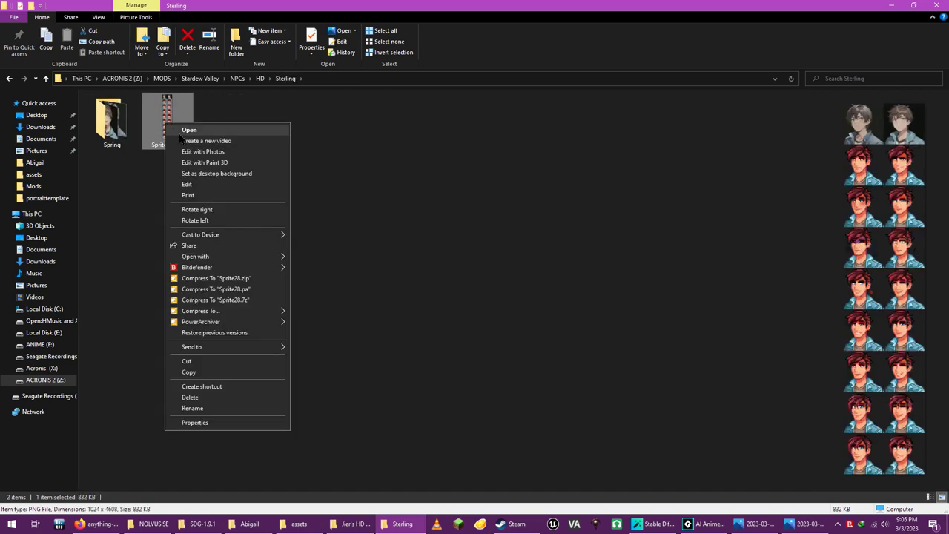
left_click(200, 185)
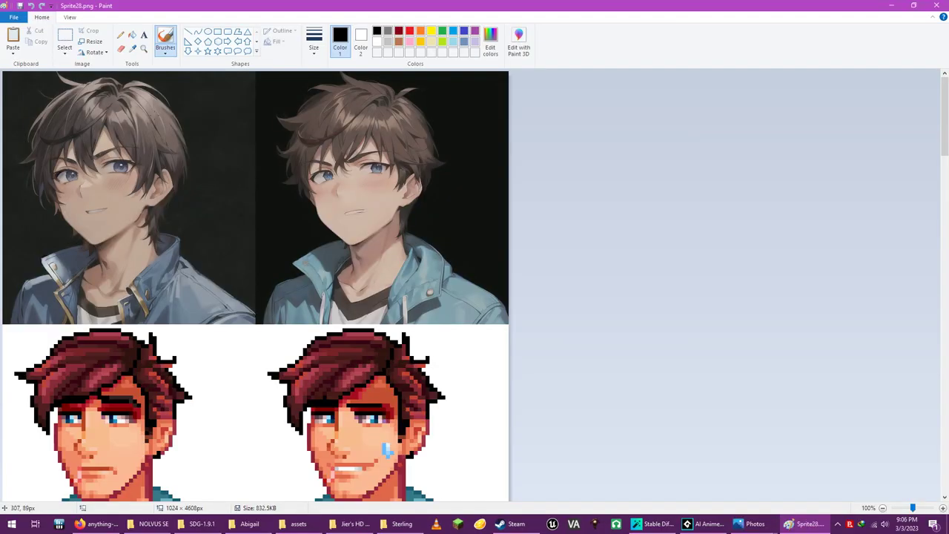
Resize the sprite sheet to 50 percent horizontally and vertically, then close Paint and save the changes.
left_click(70, 17)
left_click(41, 18)
left_click(93, 42)
double_click(130, 96)
type("50")
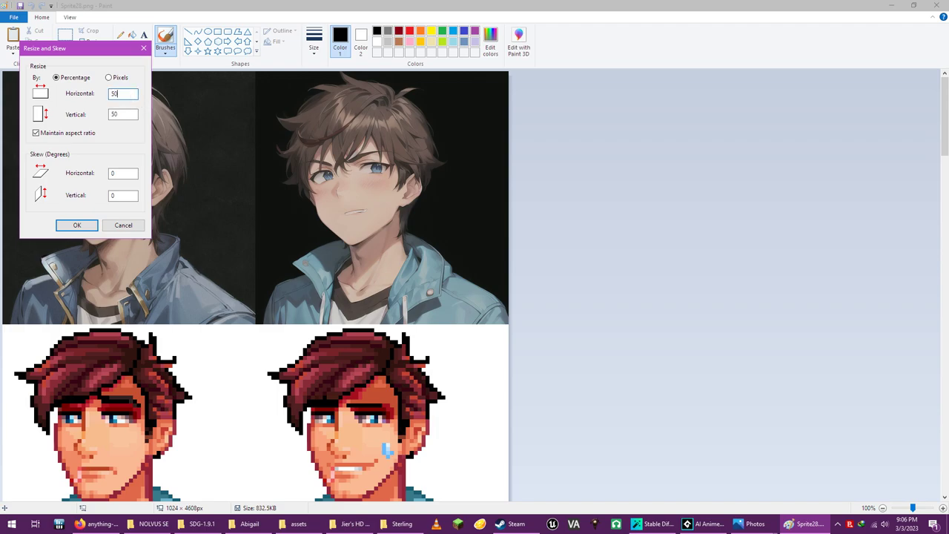
left_click(77, 225)
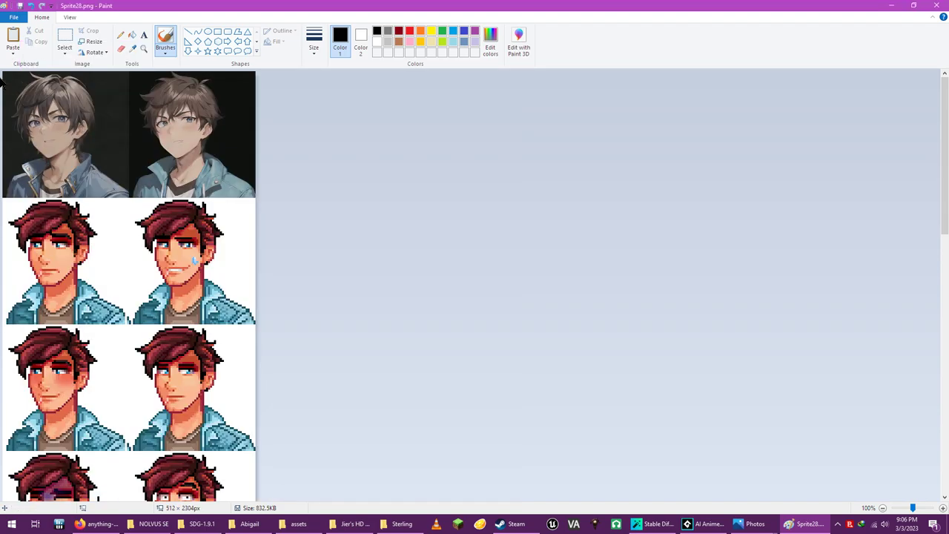
left_click(937, 5)
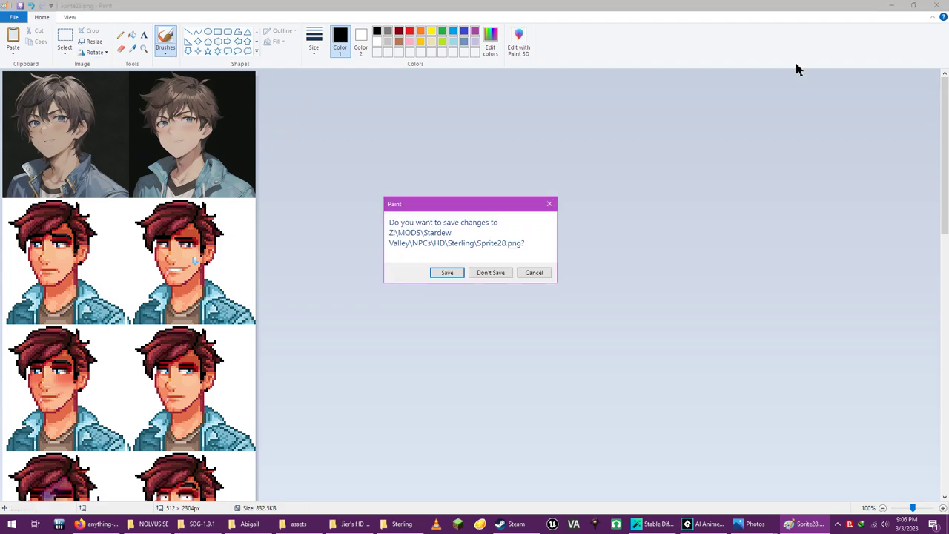
left_click(453, 273)
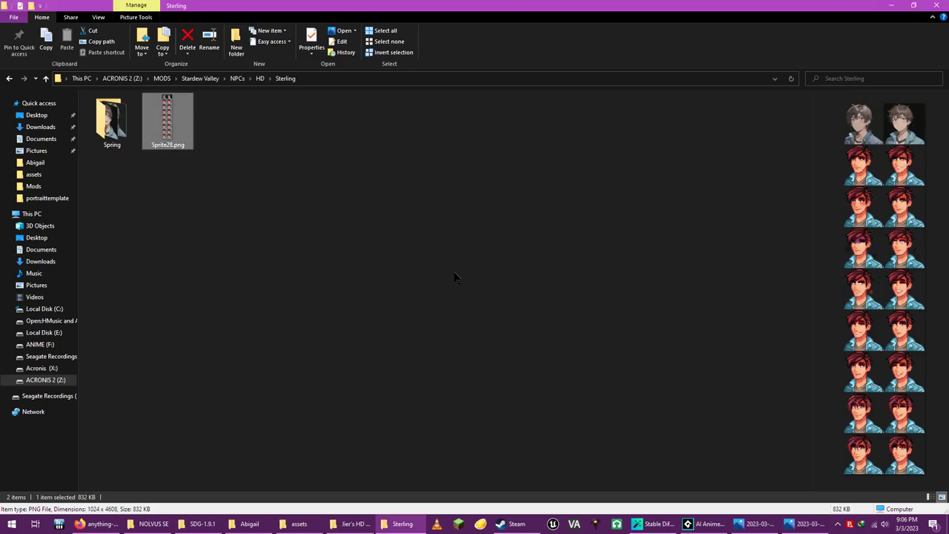
Rename Sprite28.png as "final product after repeating for all expressions.png".
left_click(168, 146)
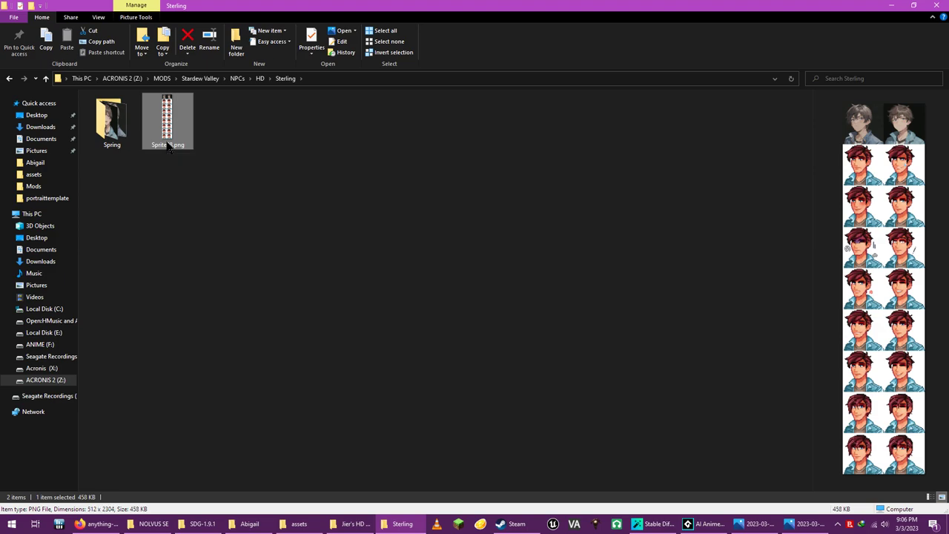
type("final")
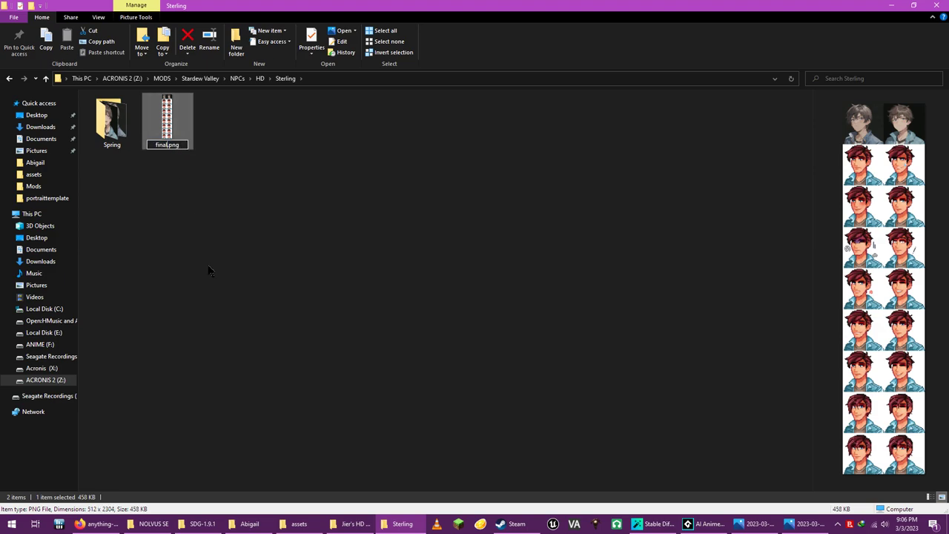
type(" product after repeating")
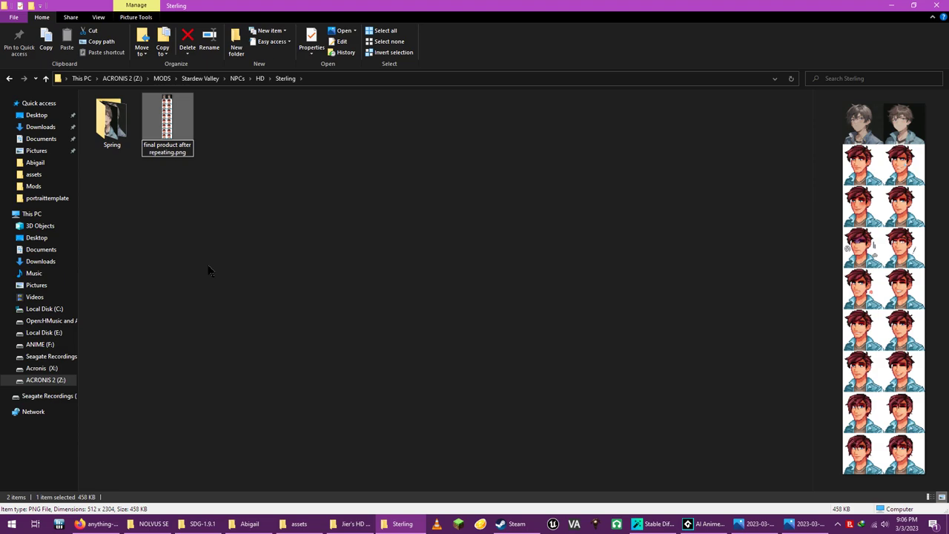
type(" for all expression")
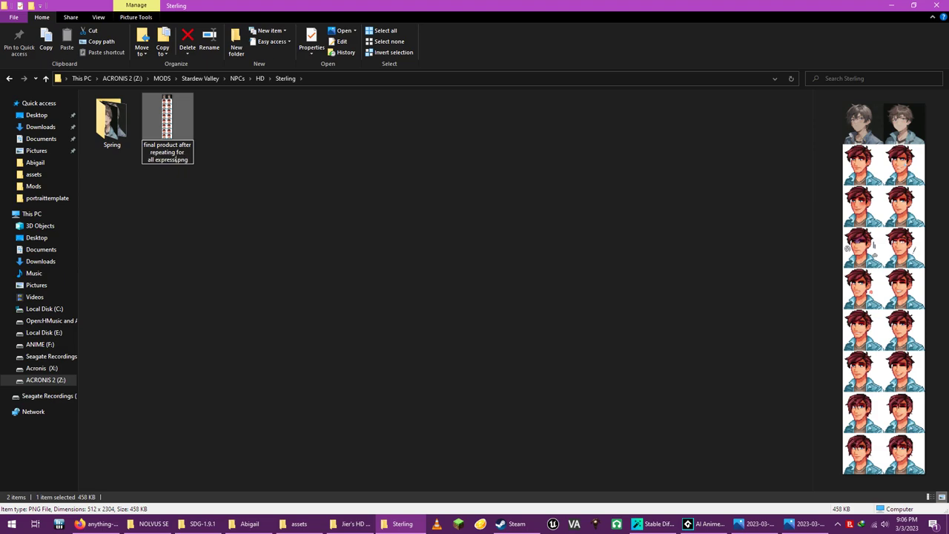
type("s")
key("Return")
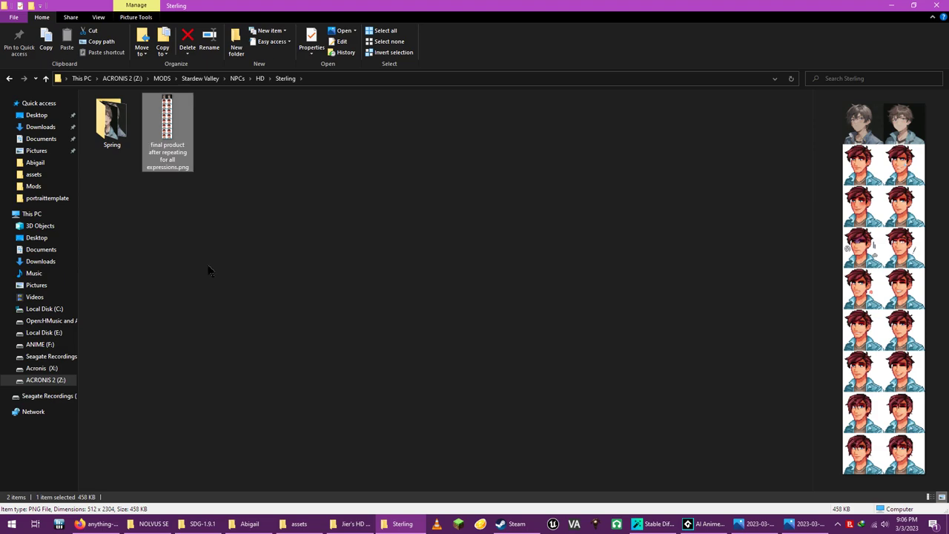
left_click(253, 257)
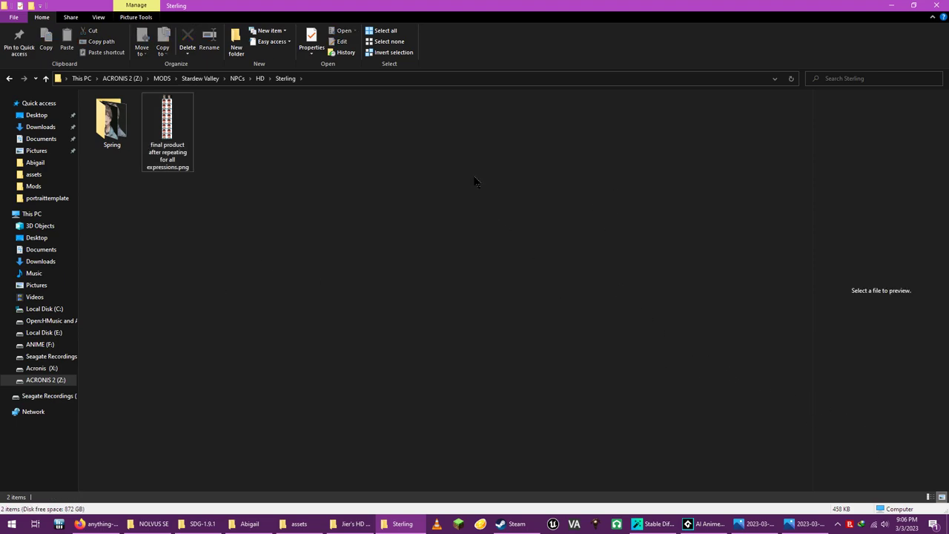
key("alt")
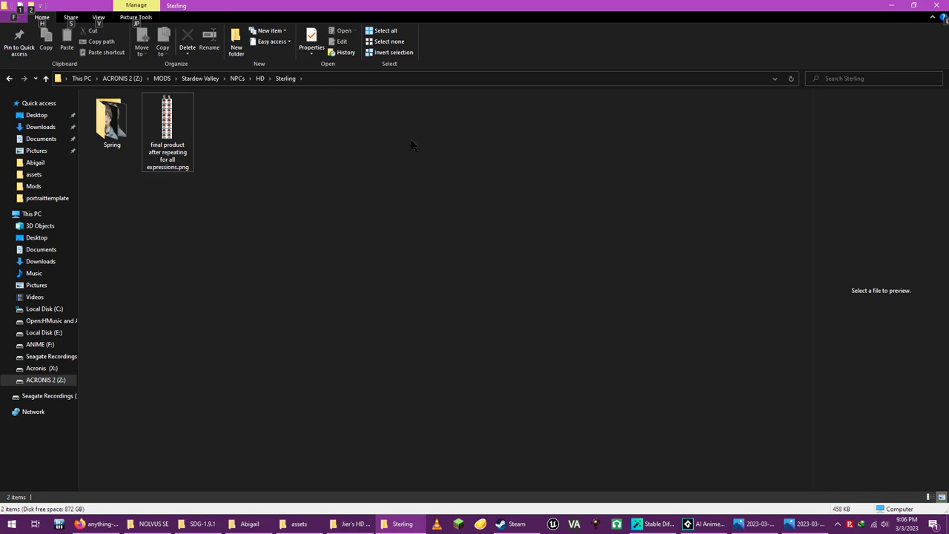
key("alt+z")
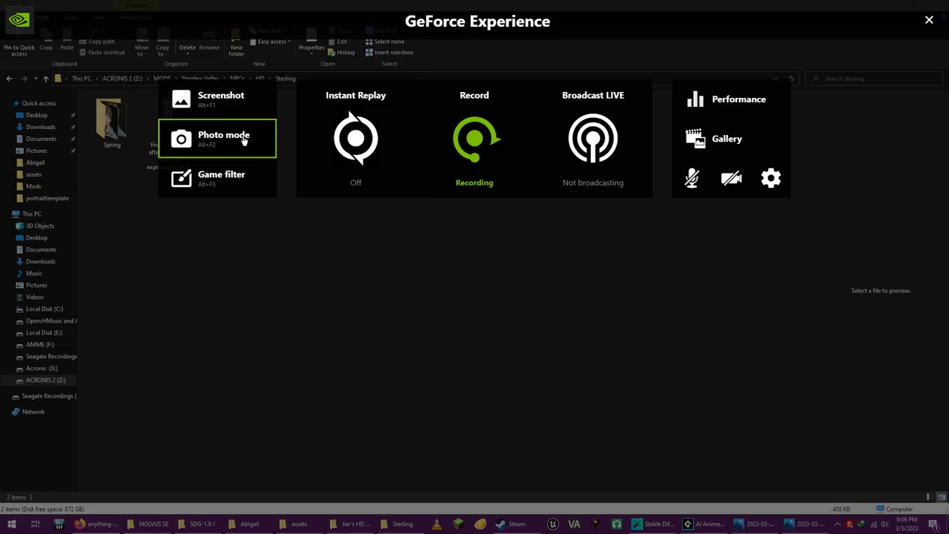